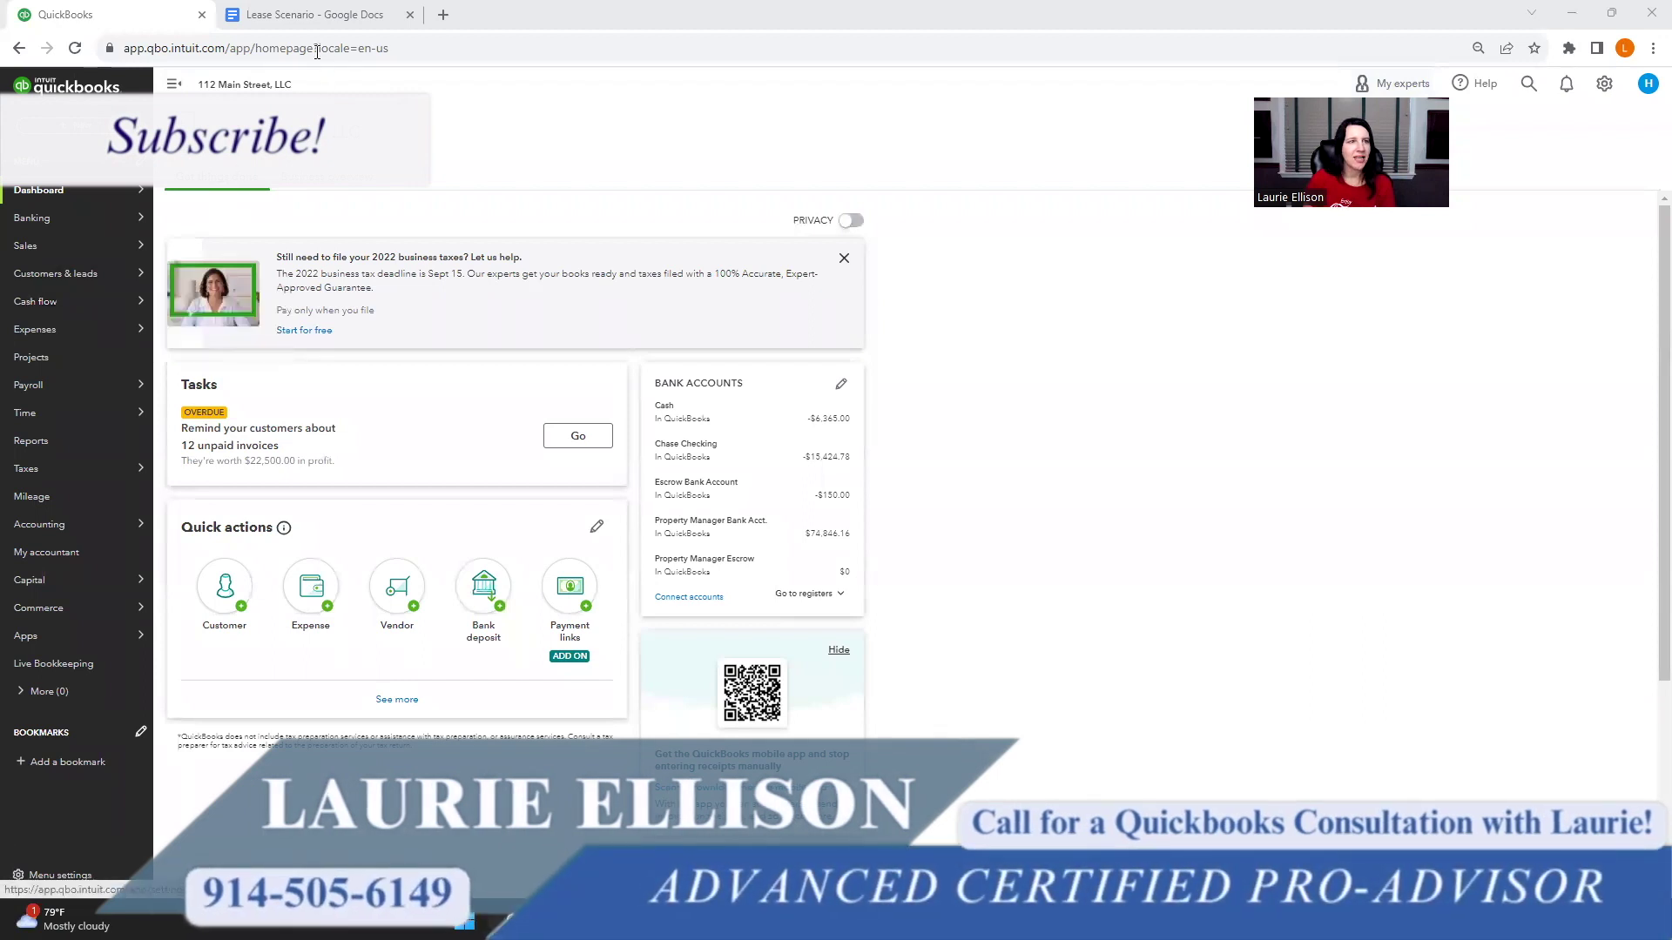
- Switch to the Lease Scenario document listing the 2023–2025 monthly rent amounts
{"action": "left_click", "coordinate": [314, 22]}
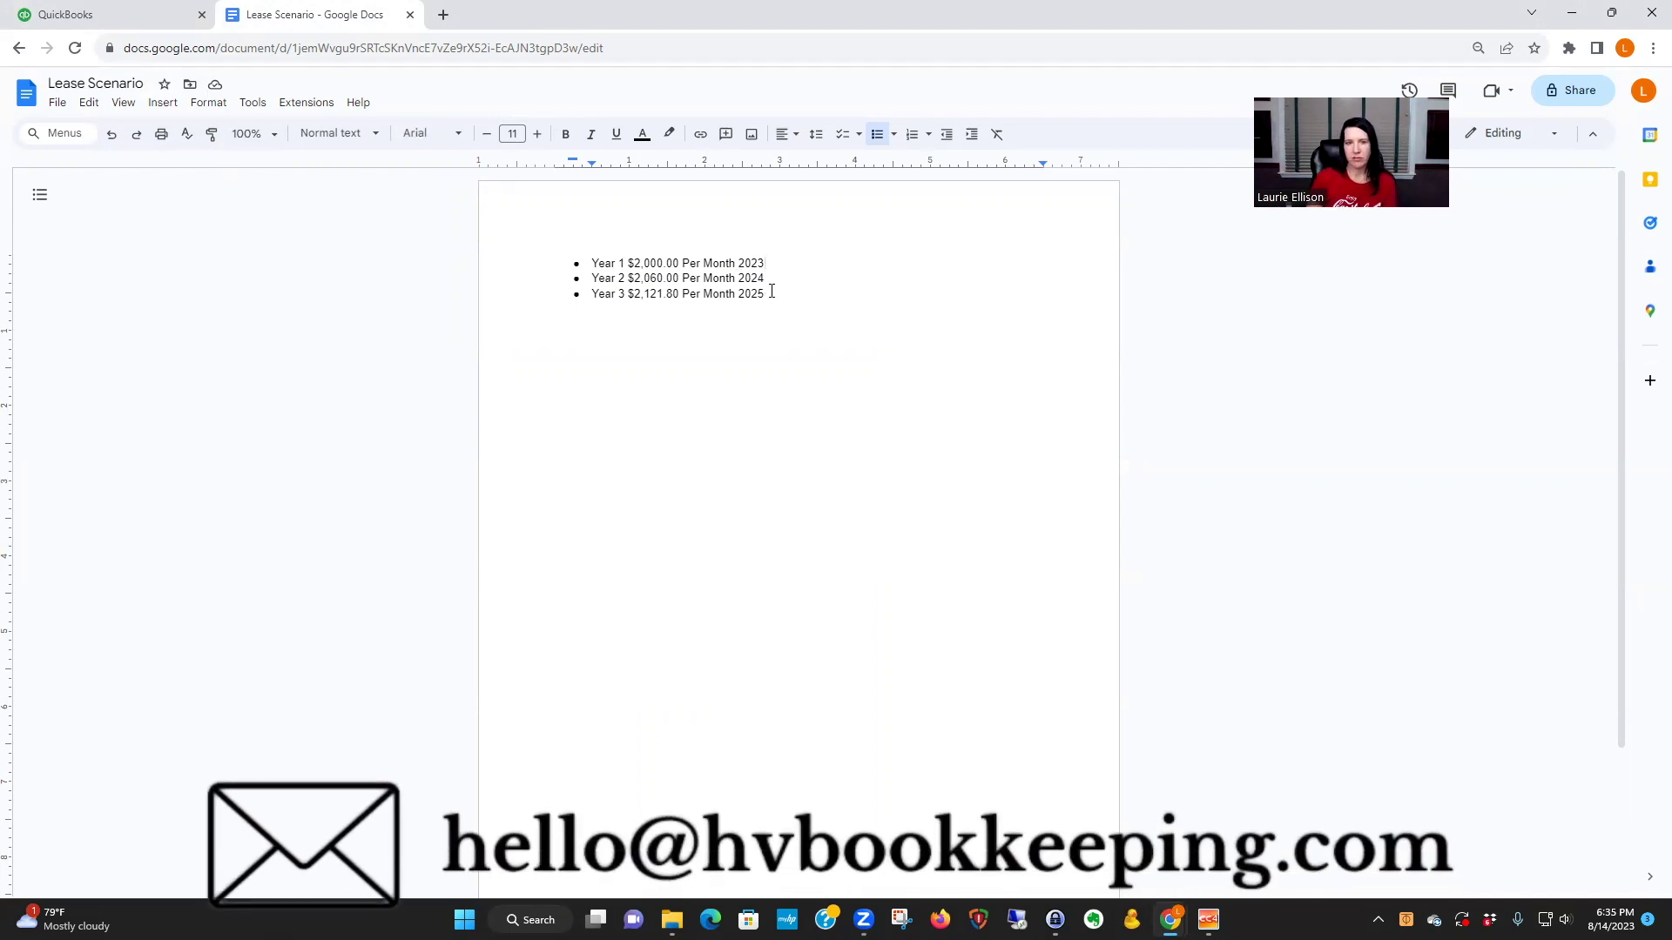
{"action": "key", "text": "Return"}
{"action": "key", "text": "Return"}
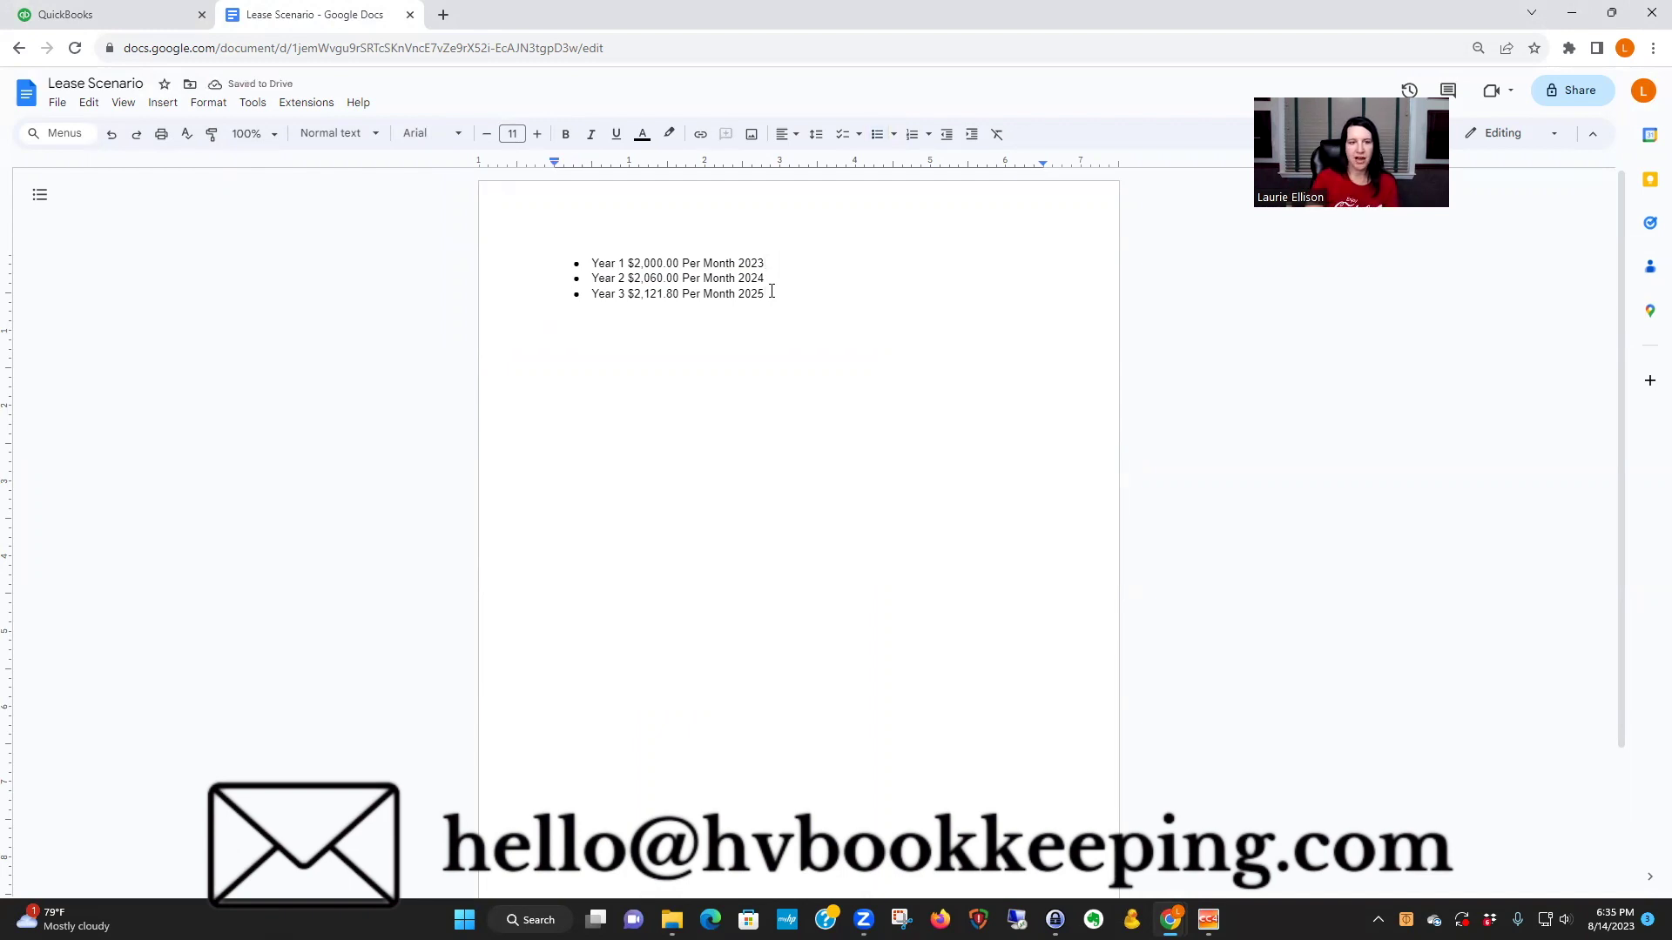
- Type a 'Create items:' heading with a bulleted 'Needs to be specific.' point
{"action": "type", "text": "Create Item"}
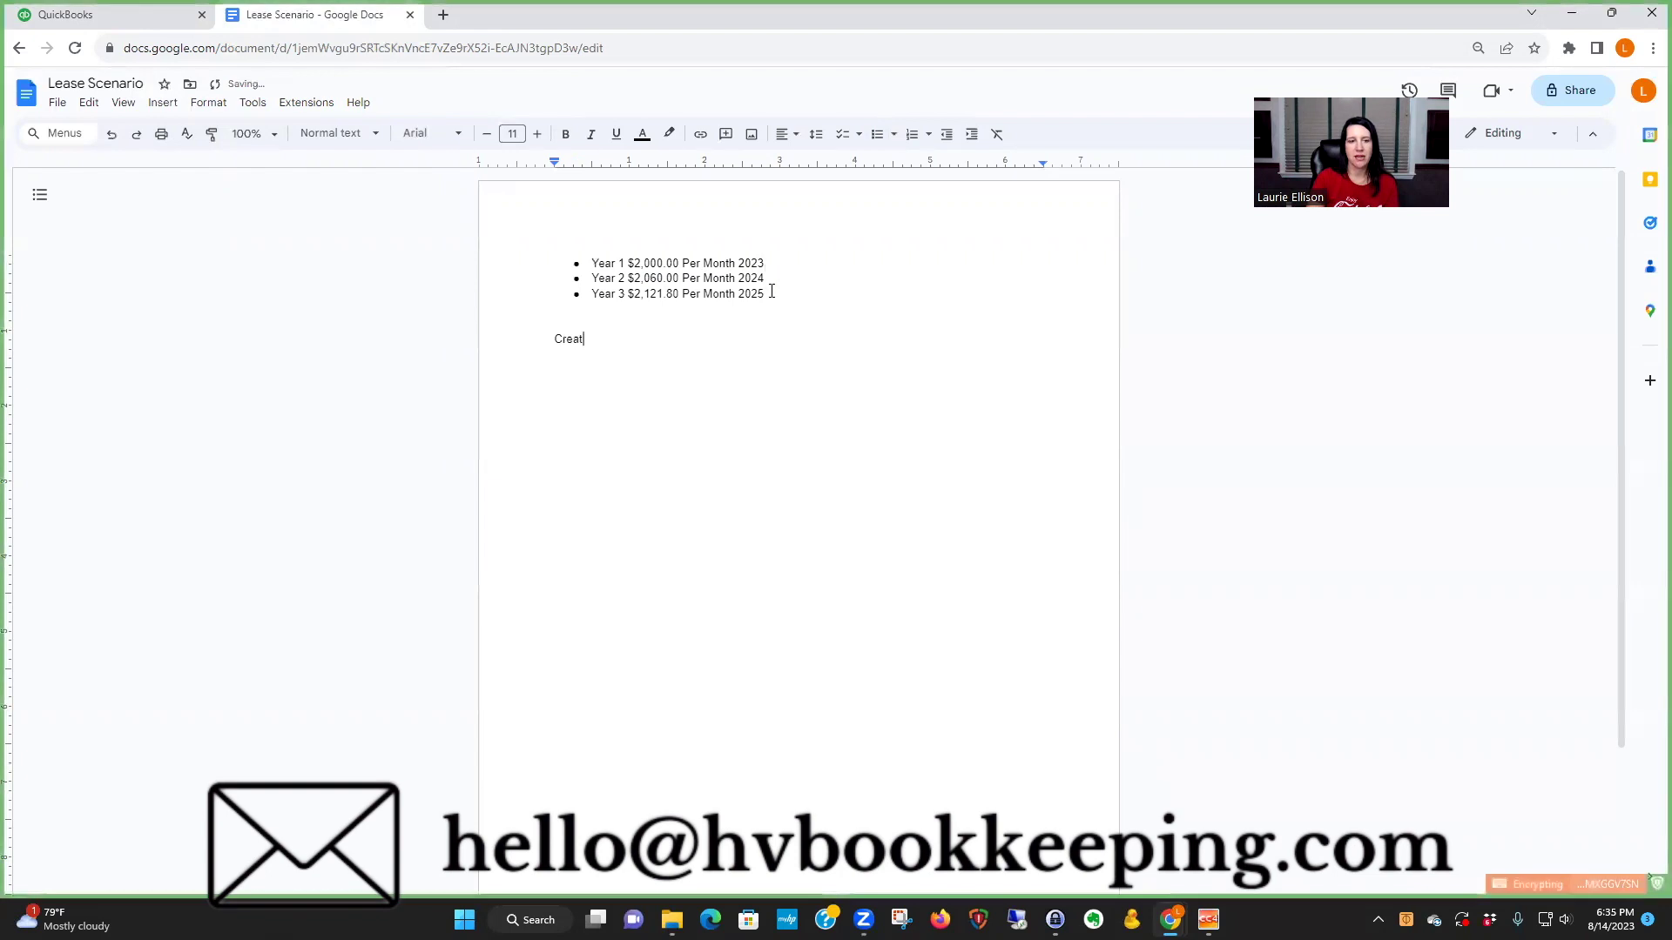
{"action": "key", "text": "BackSpace"}
{"action": "key", "text": "BackSpace"}
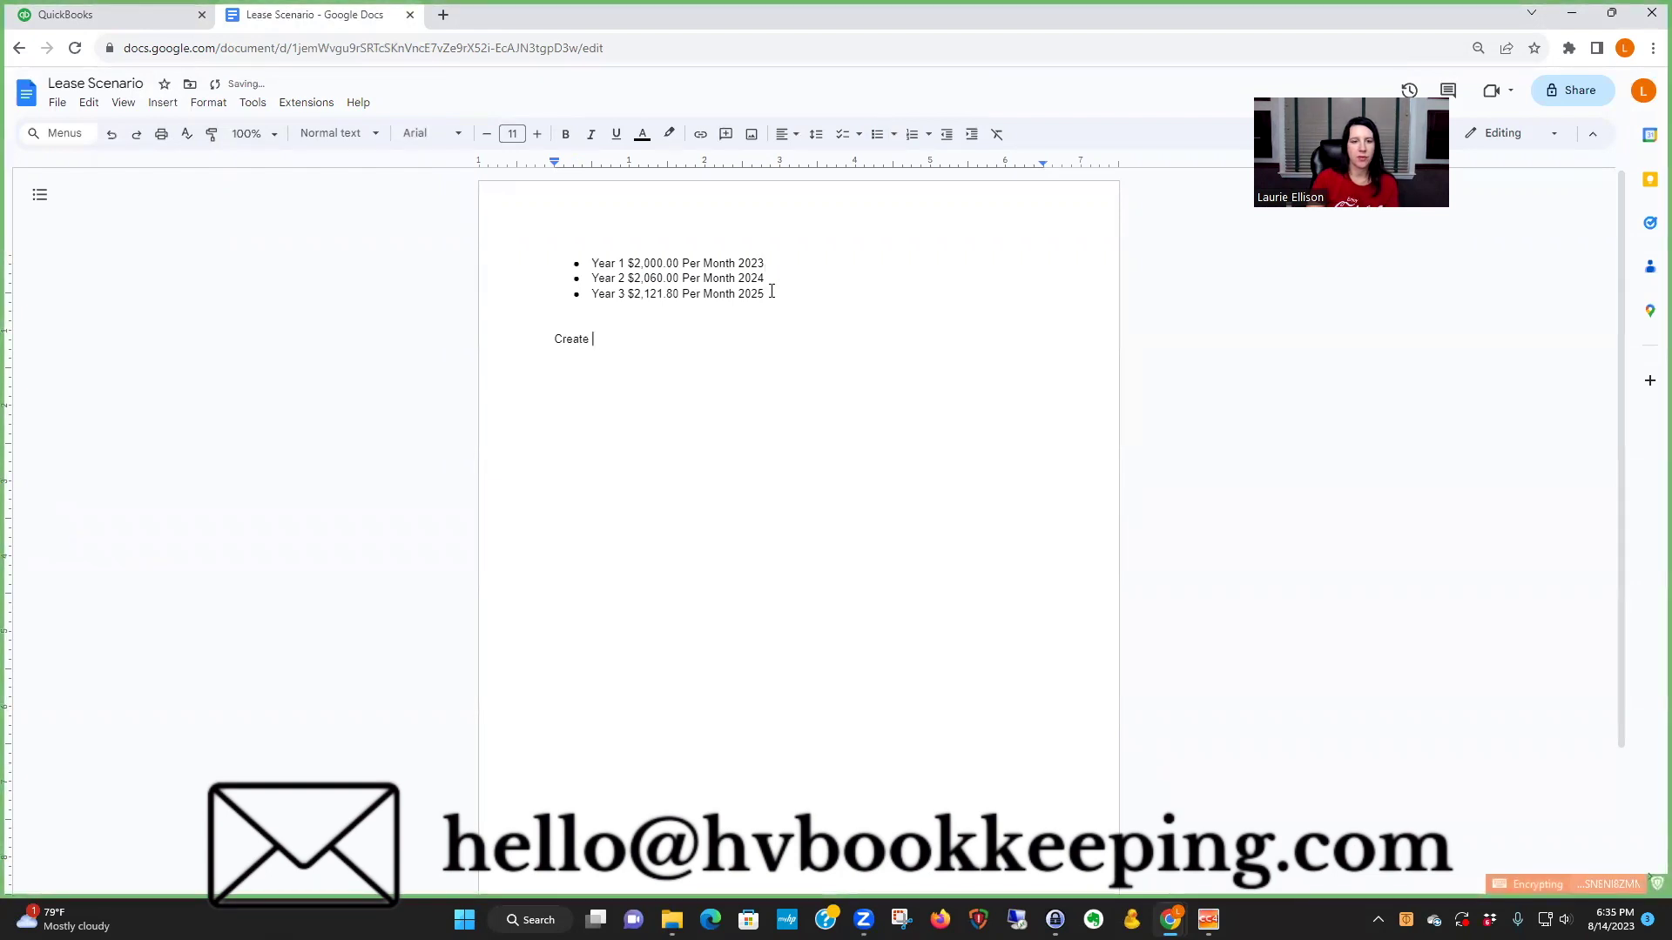
{"action": "type", "text": "imte"}
{"action": "type", "text": "tems"}
{"action": "type", "text": ":"}
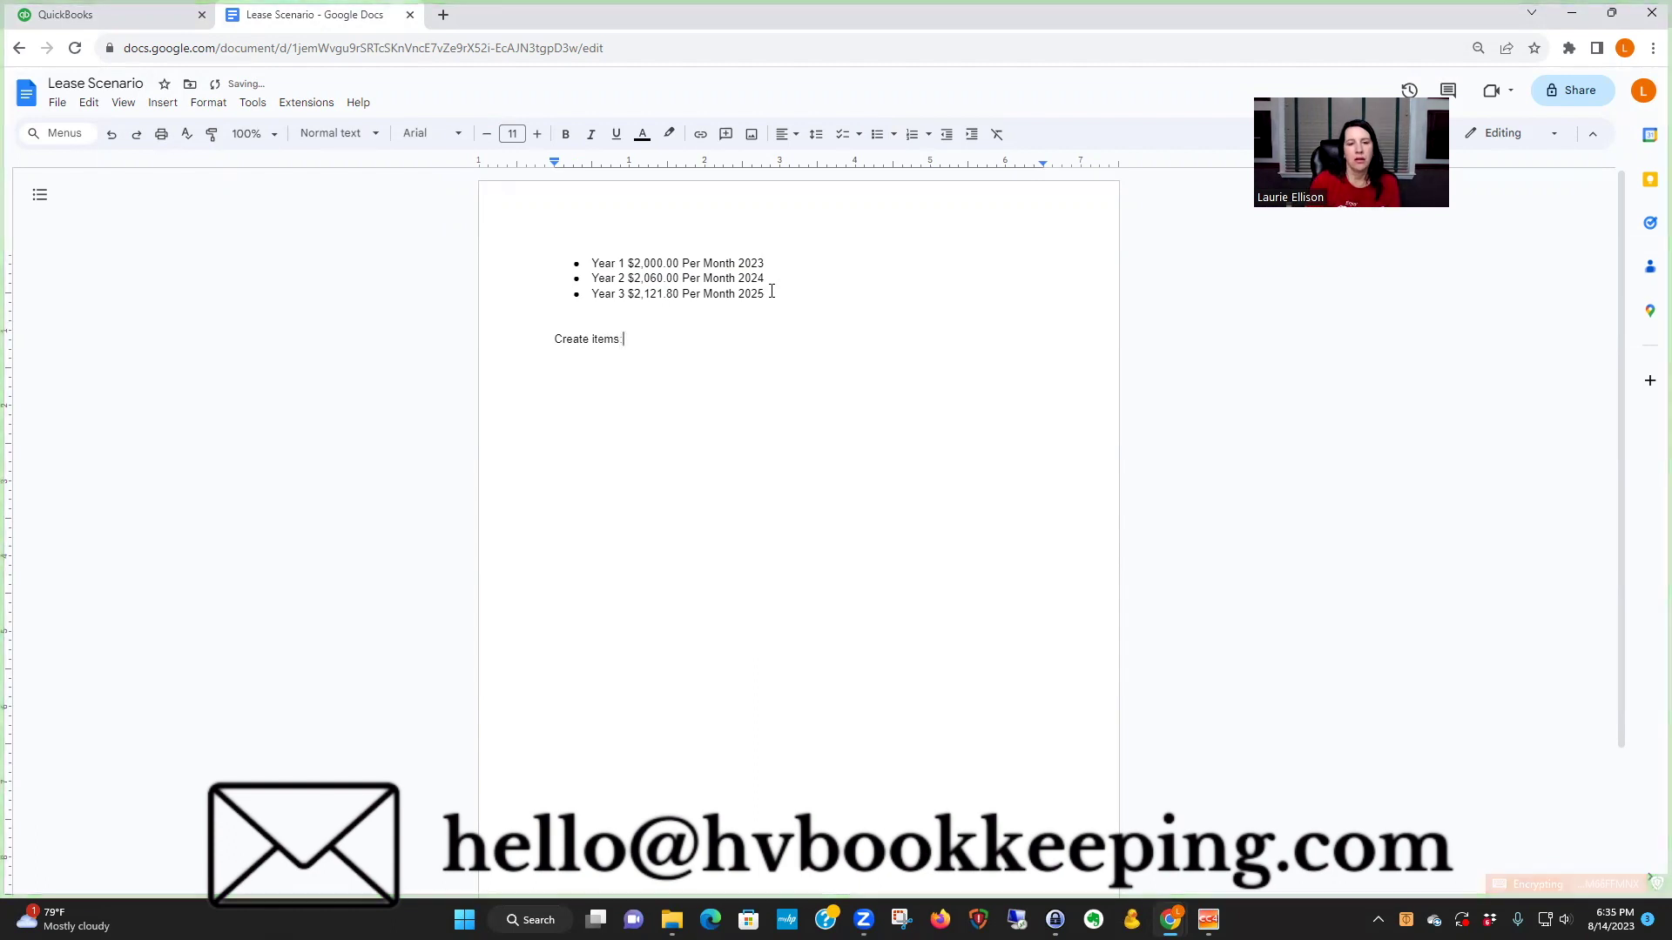
{"action": "key", "text": "Return"}
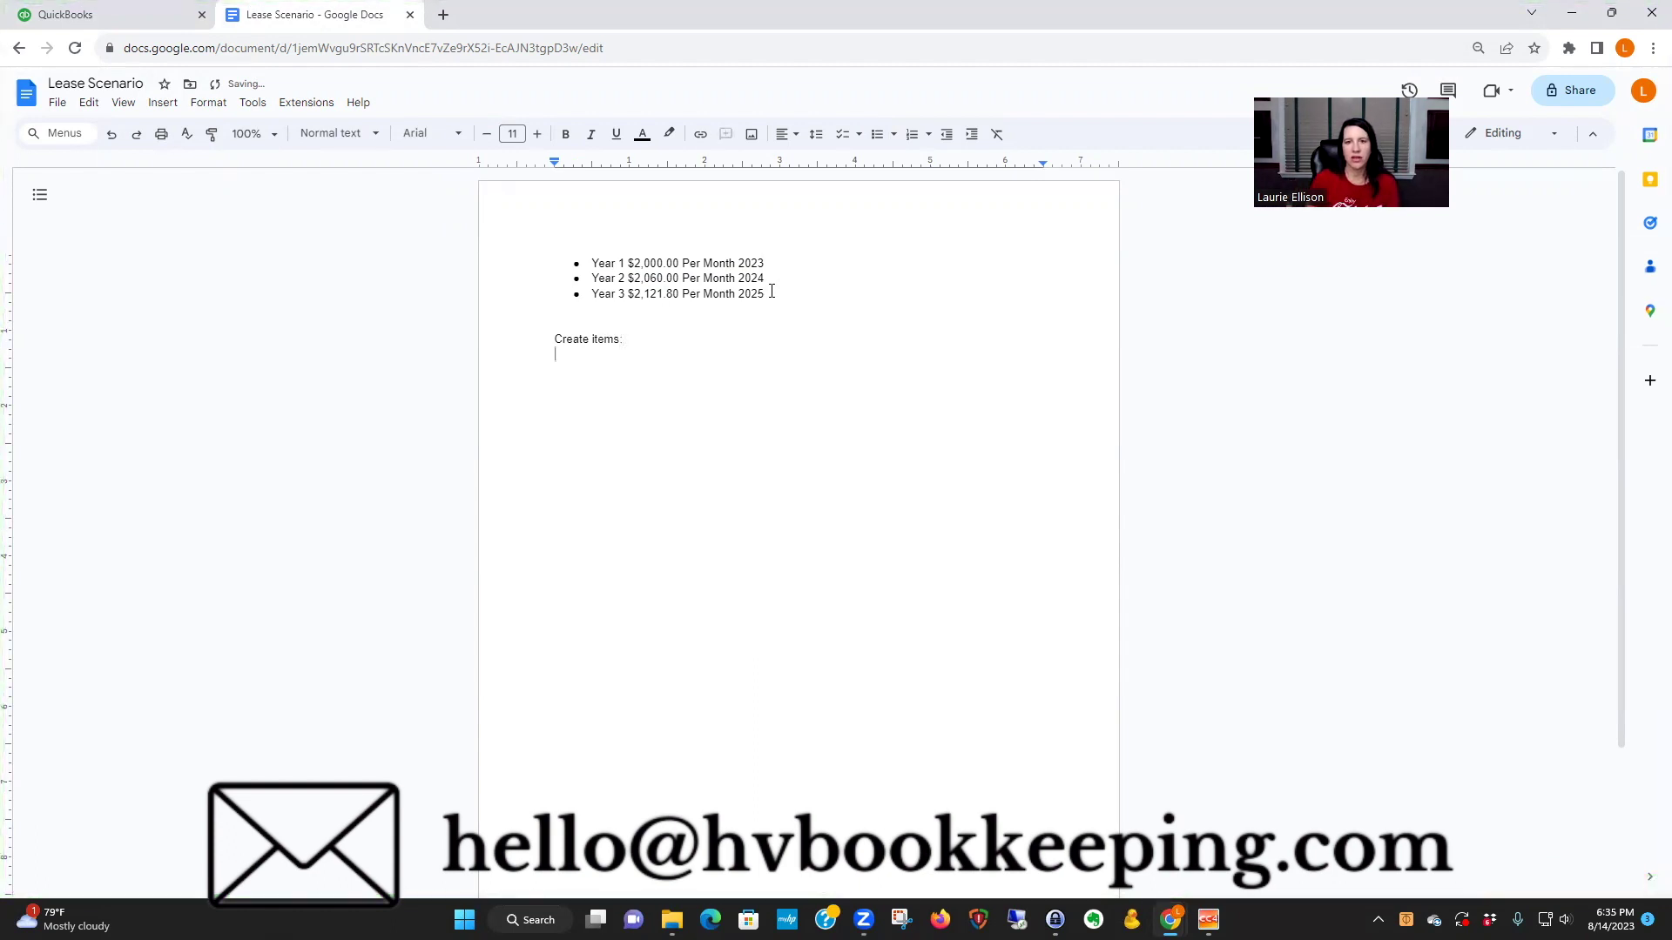
{"action": "left_click", "coordinate": [877, 133]}
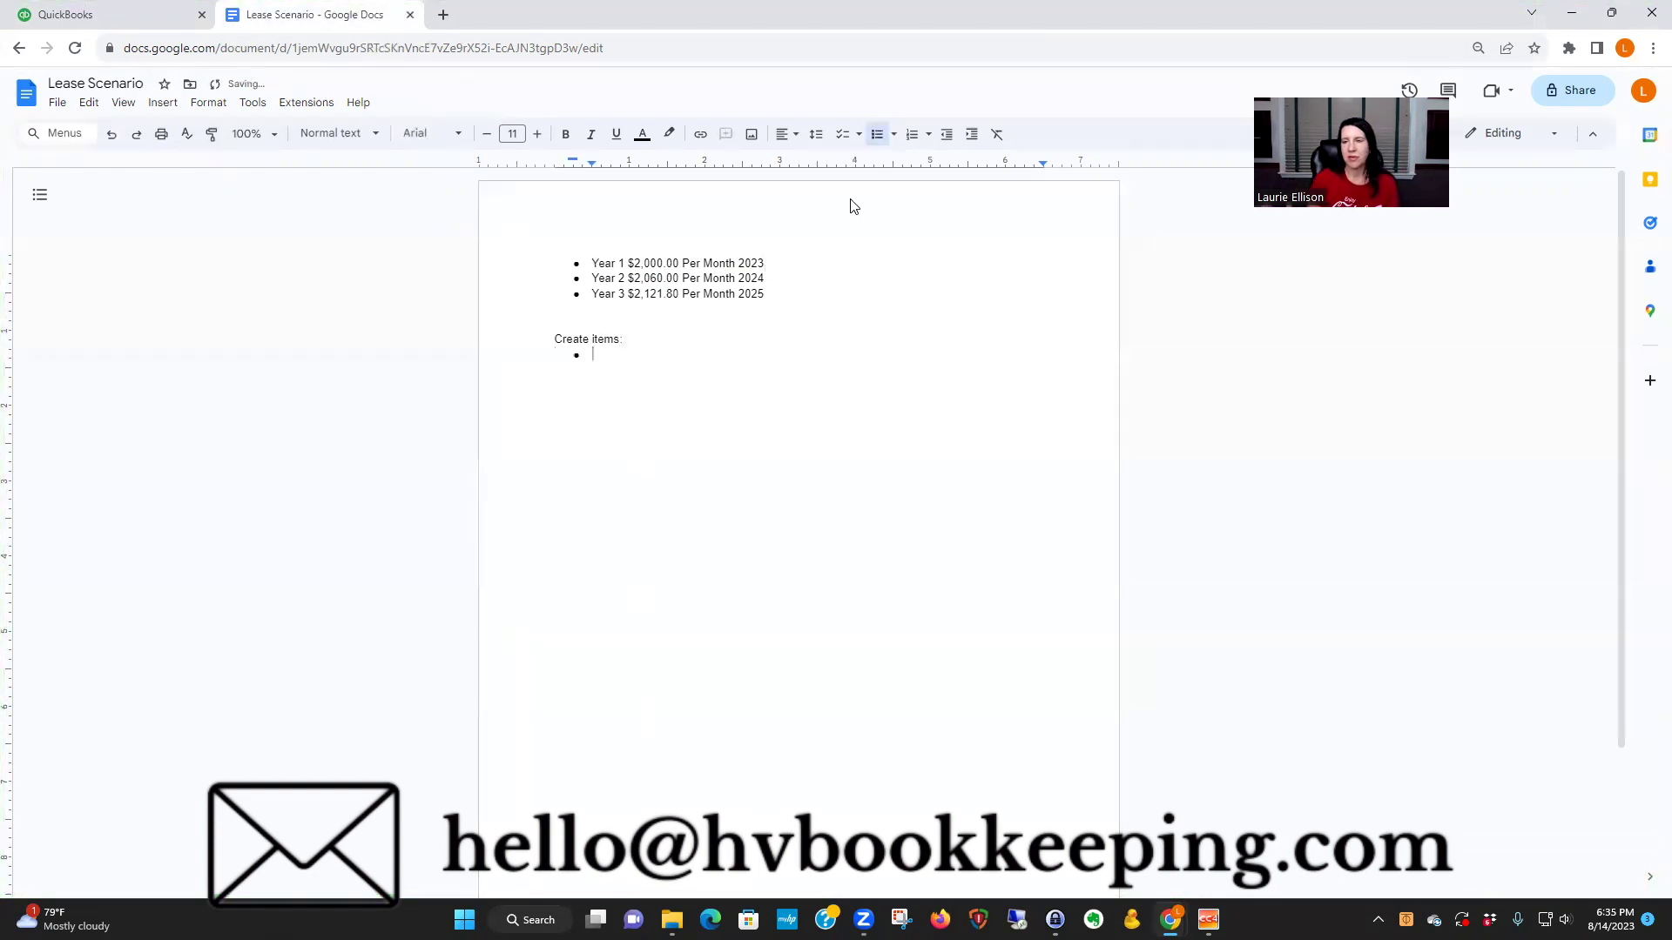
{"action": "type", "text": "Need"}
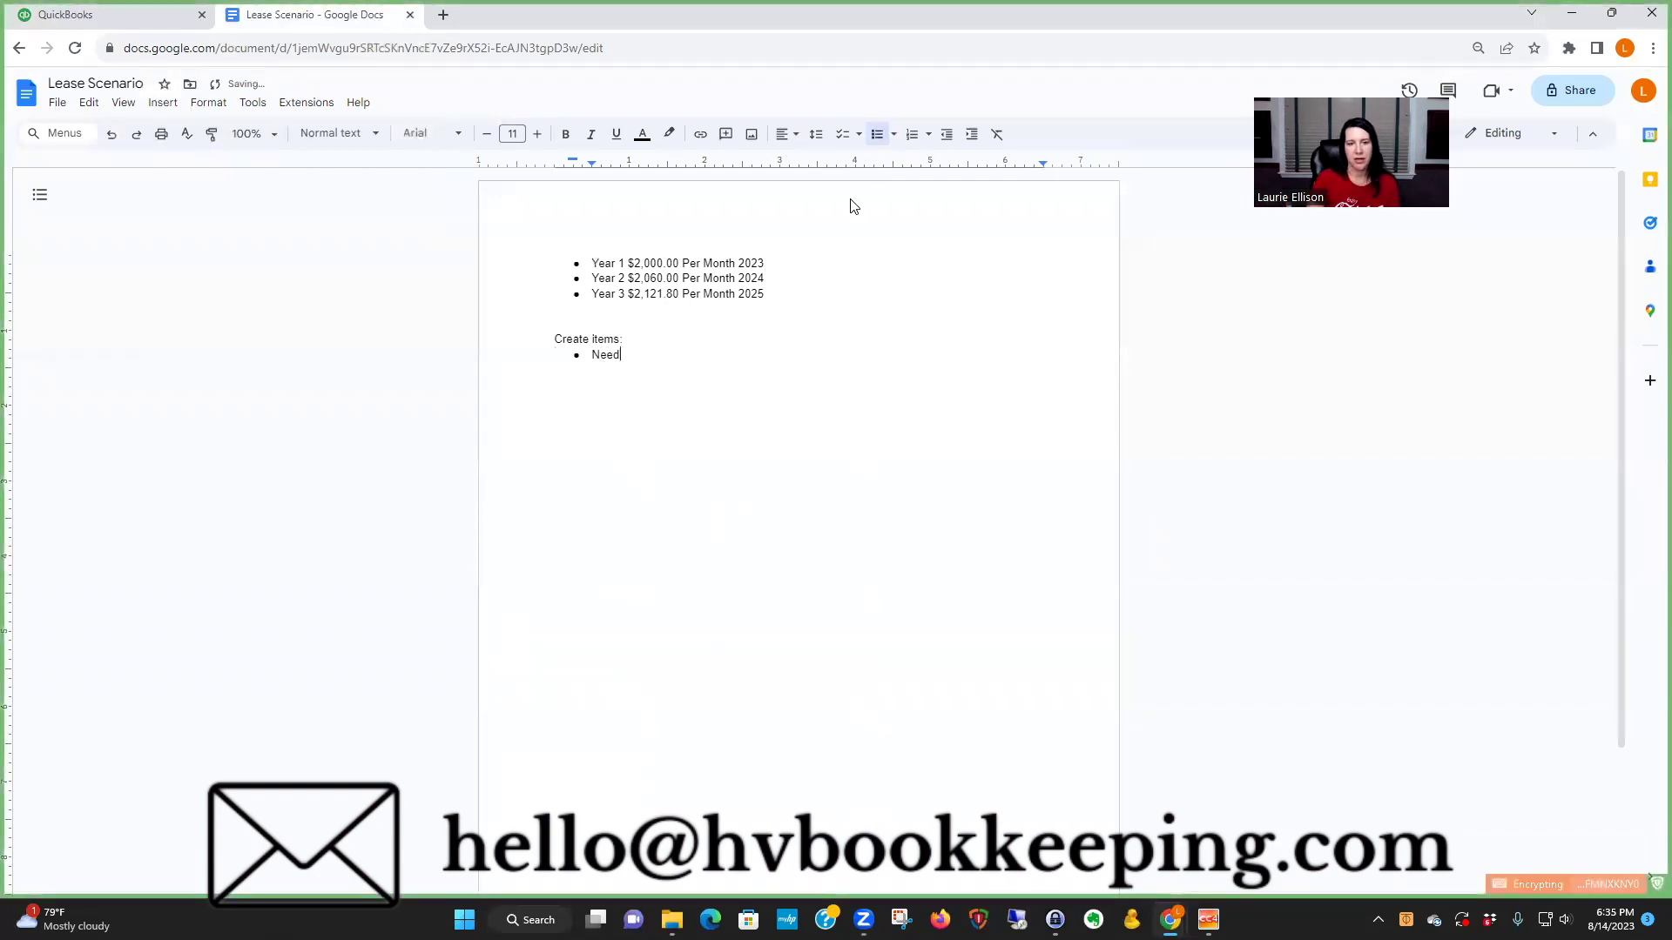
{"action": "type", "text": "s to be speci"}
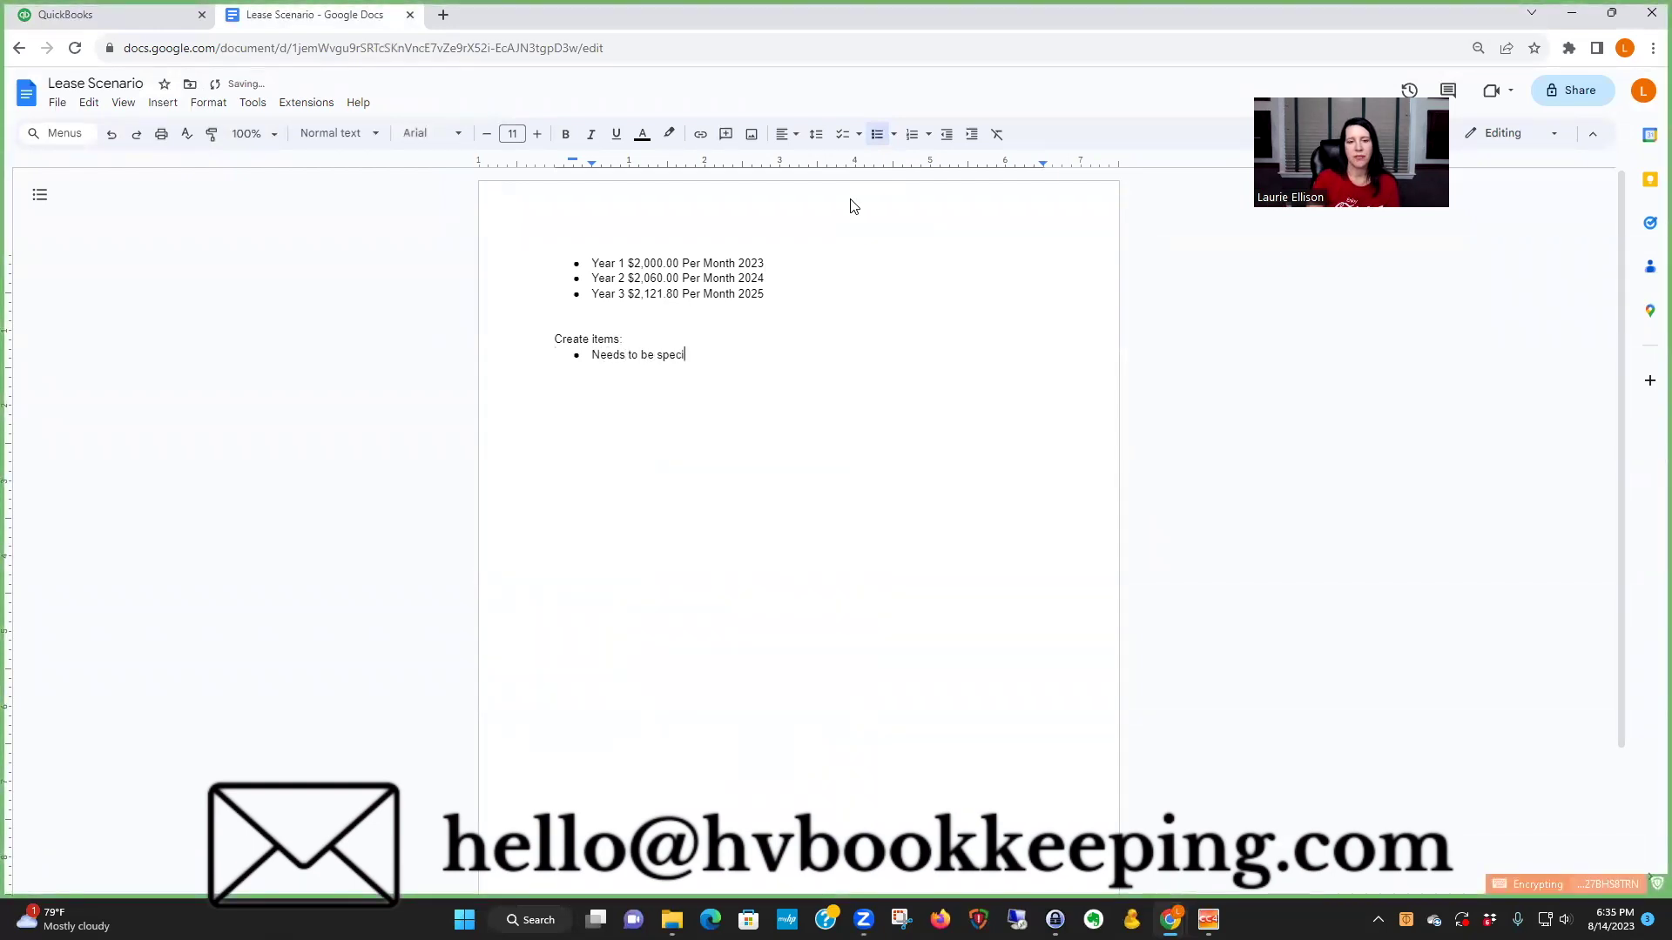
{"action": "type", "text": "fic."}
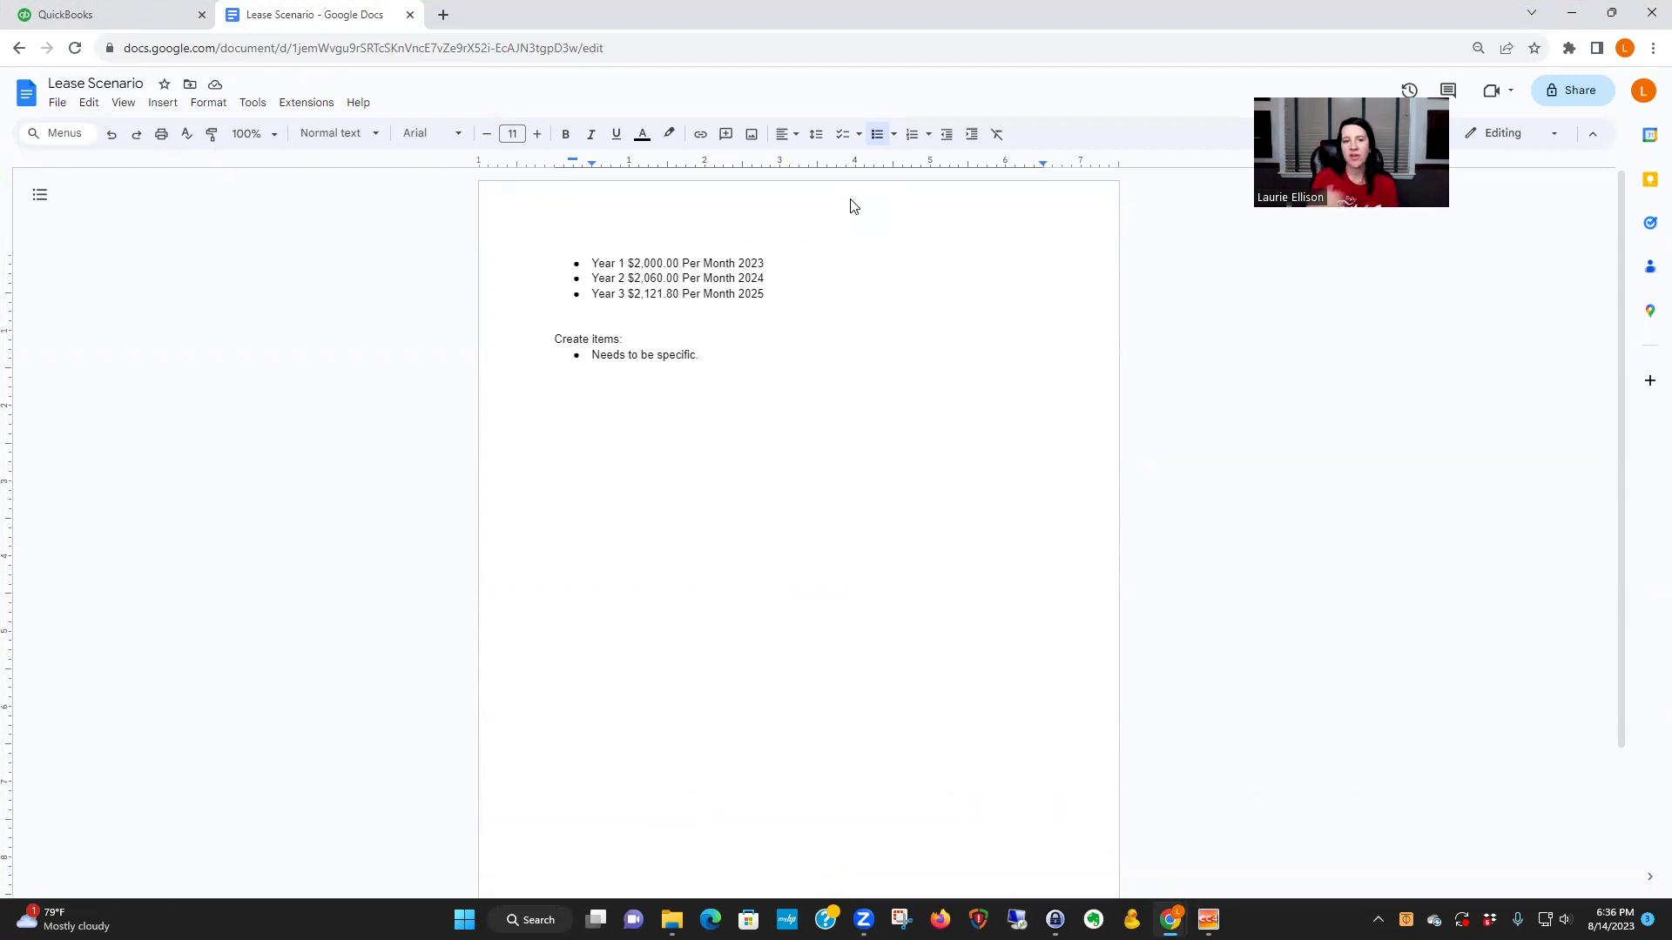
- Add indented 'Price' and 'Unit' sub-points, then go back to QuickBooks
{"action": "key", "text": "Return"}
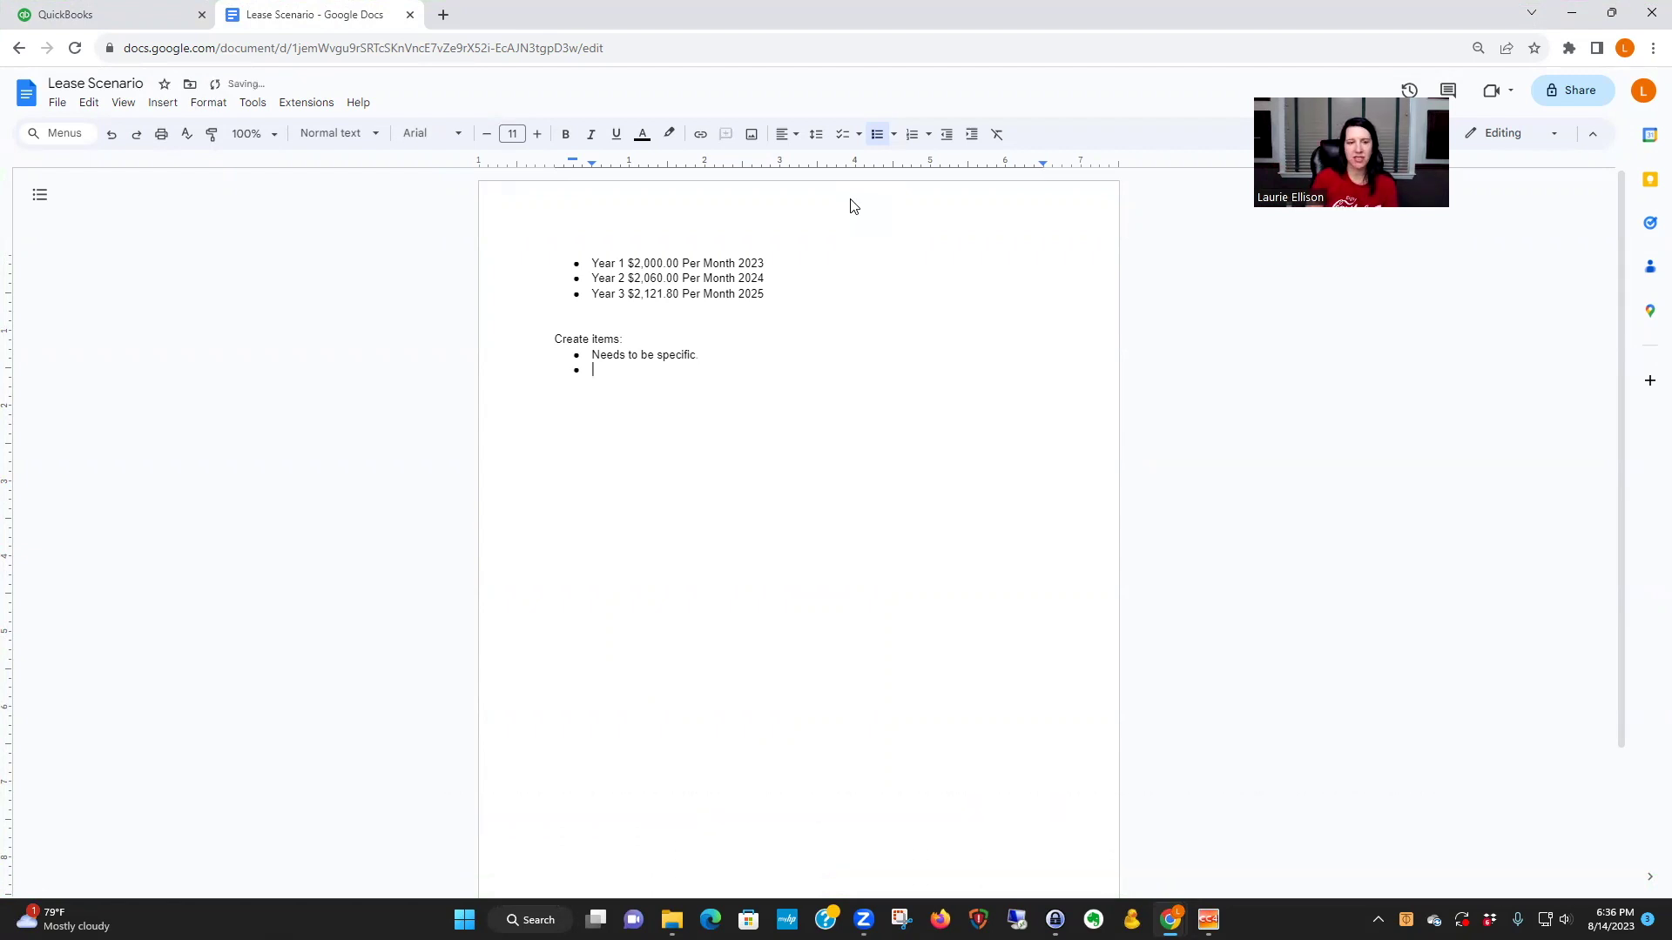
{"action": "key", "text": "Tab"}
{"action": "type", "text": "Pric"}
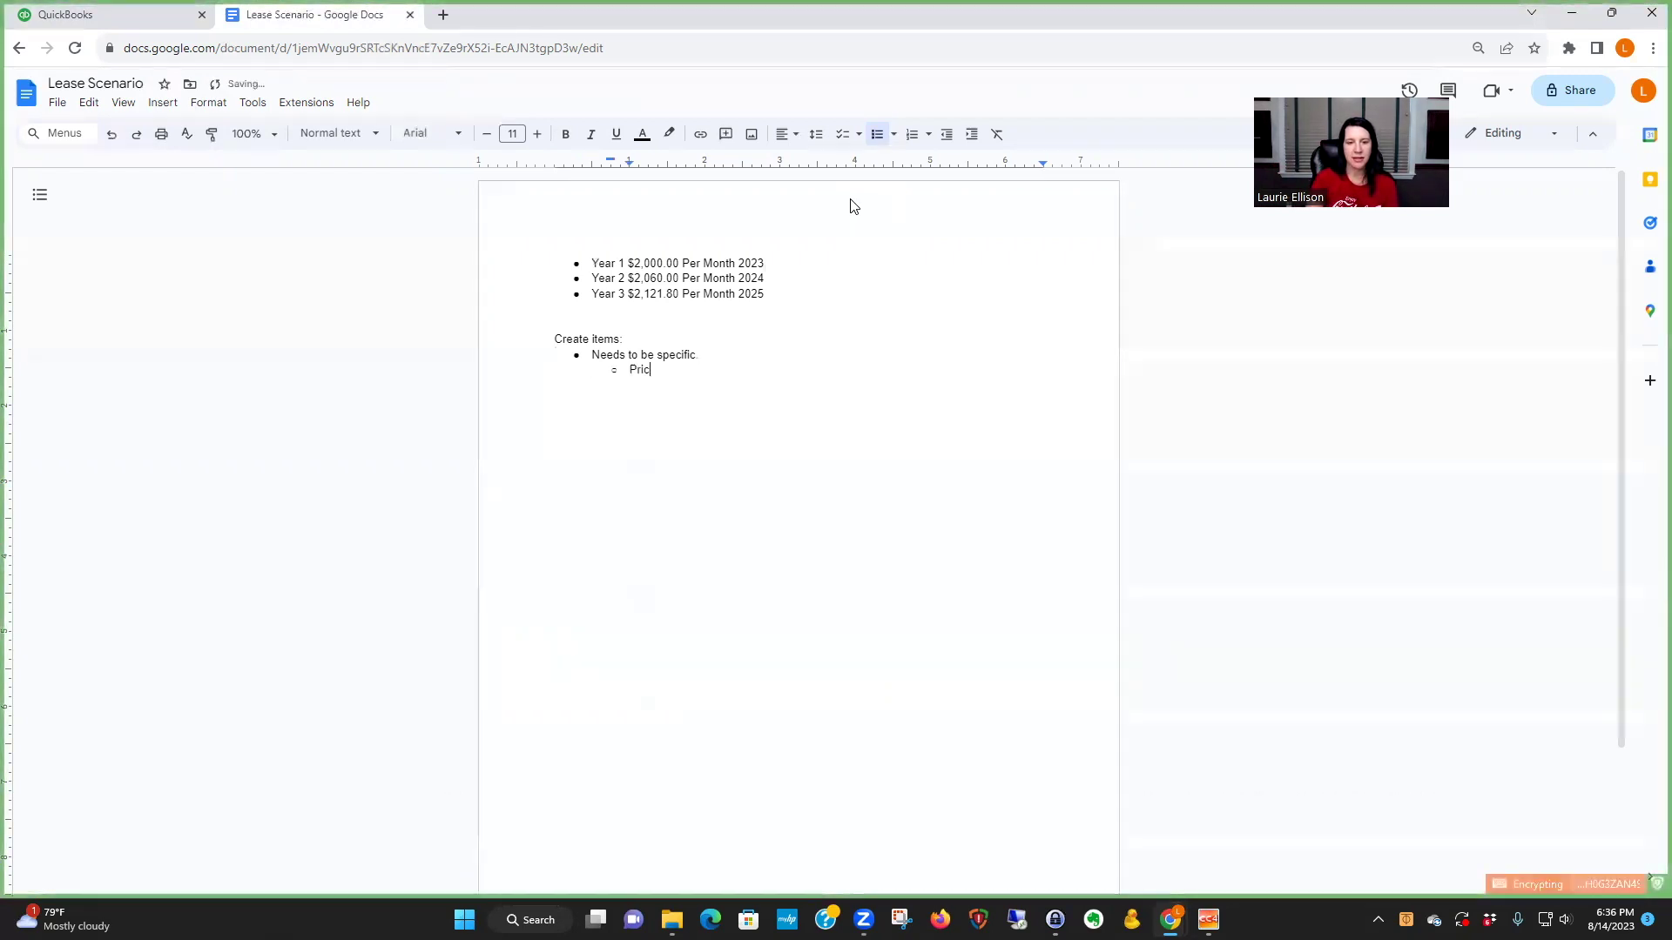
{"action": "type", "text": "e"}
{"action": "key", "text": "Return"}
{"action": "type", "text": "Unit"}
{"action": "key", "text": "Return"}
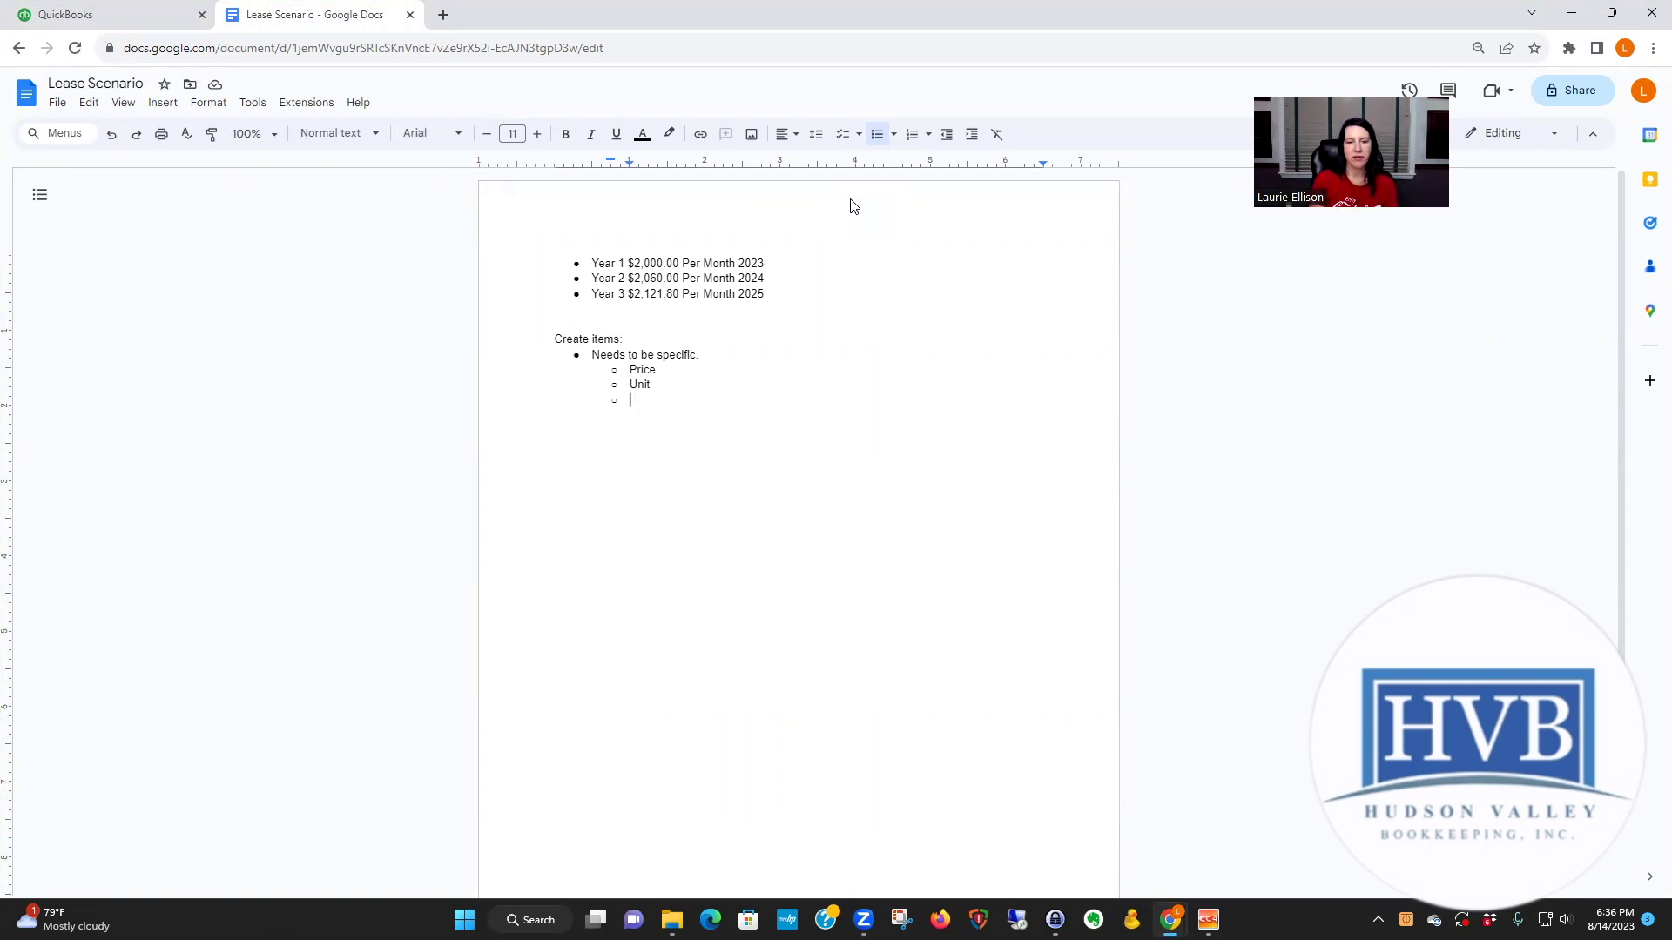
{"action": "type", "text": "Tena"}
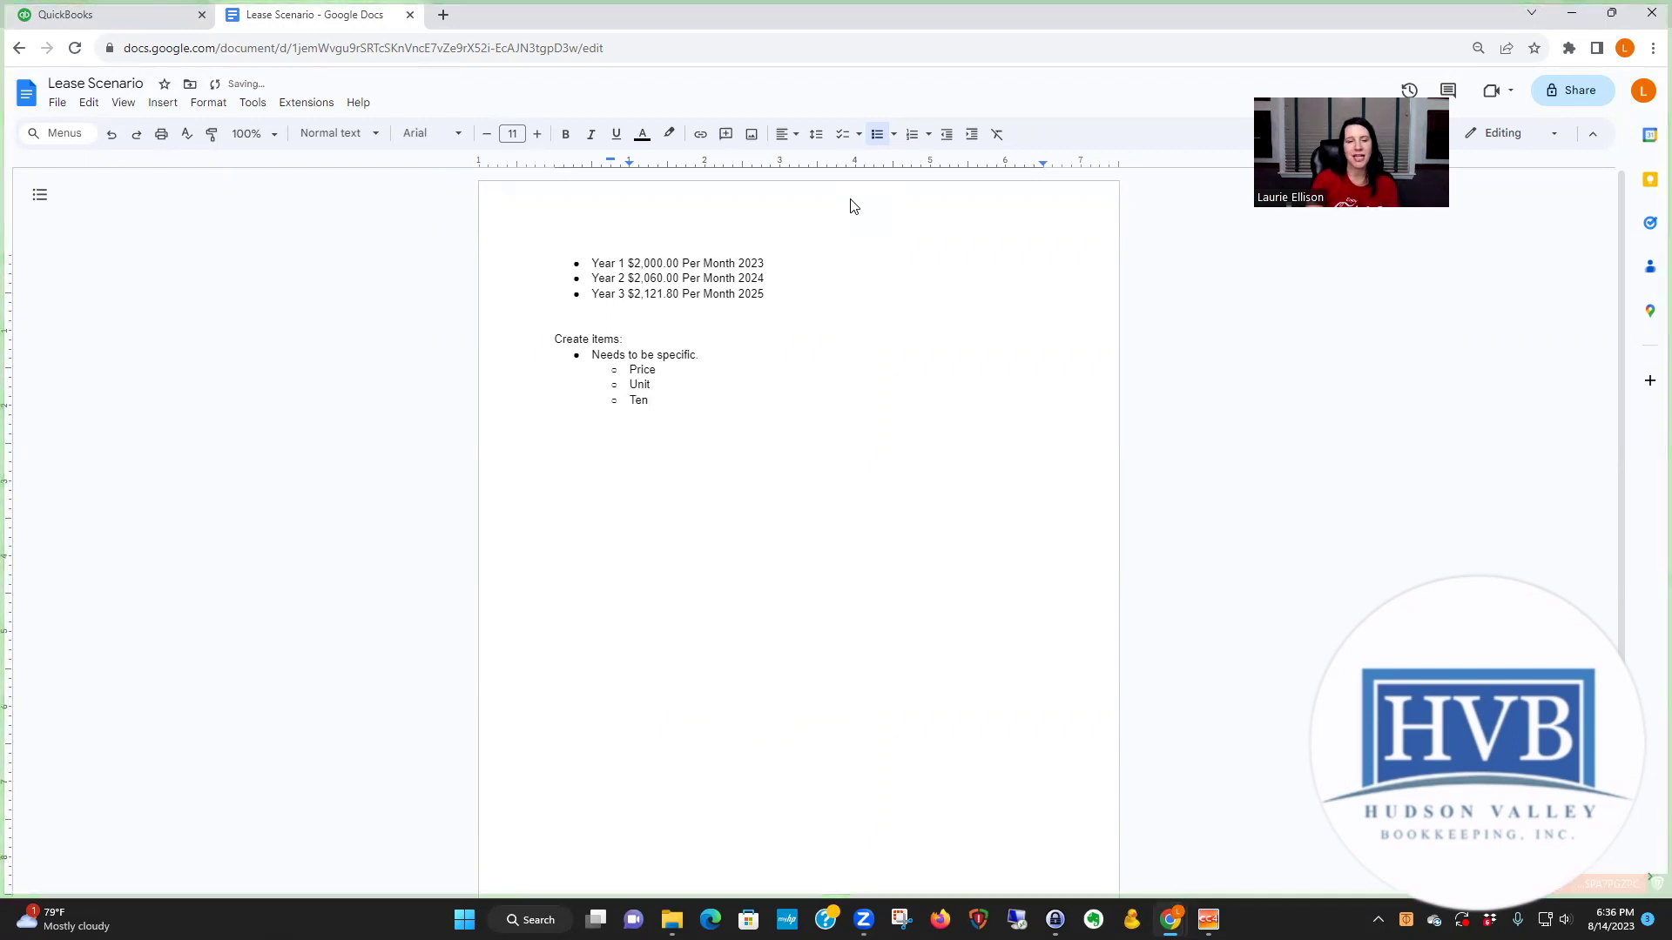
{"action": "key", "text": "BackSpace"}
{"action": "key", "text": "BackSpace"}
{"action": "key", "text": "BackSpace"}
{"action": "key", "text": "BackSpace"}
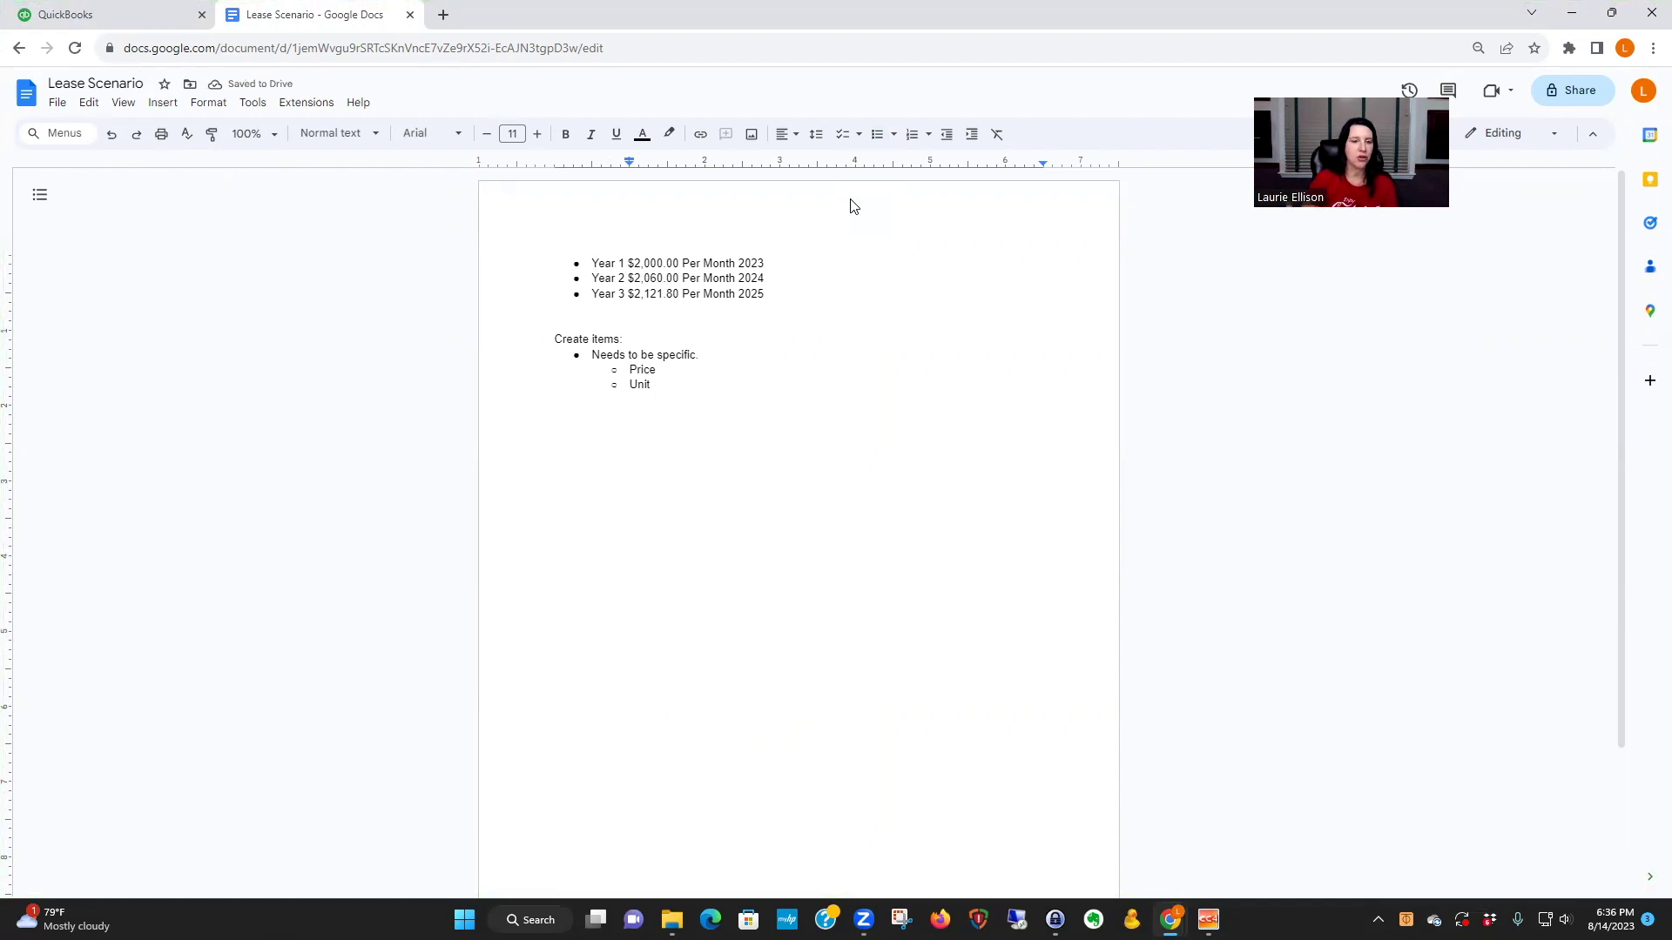
{"action": "left_click", "coordinate": [152, 18]}
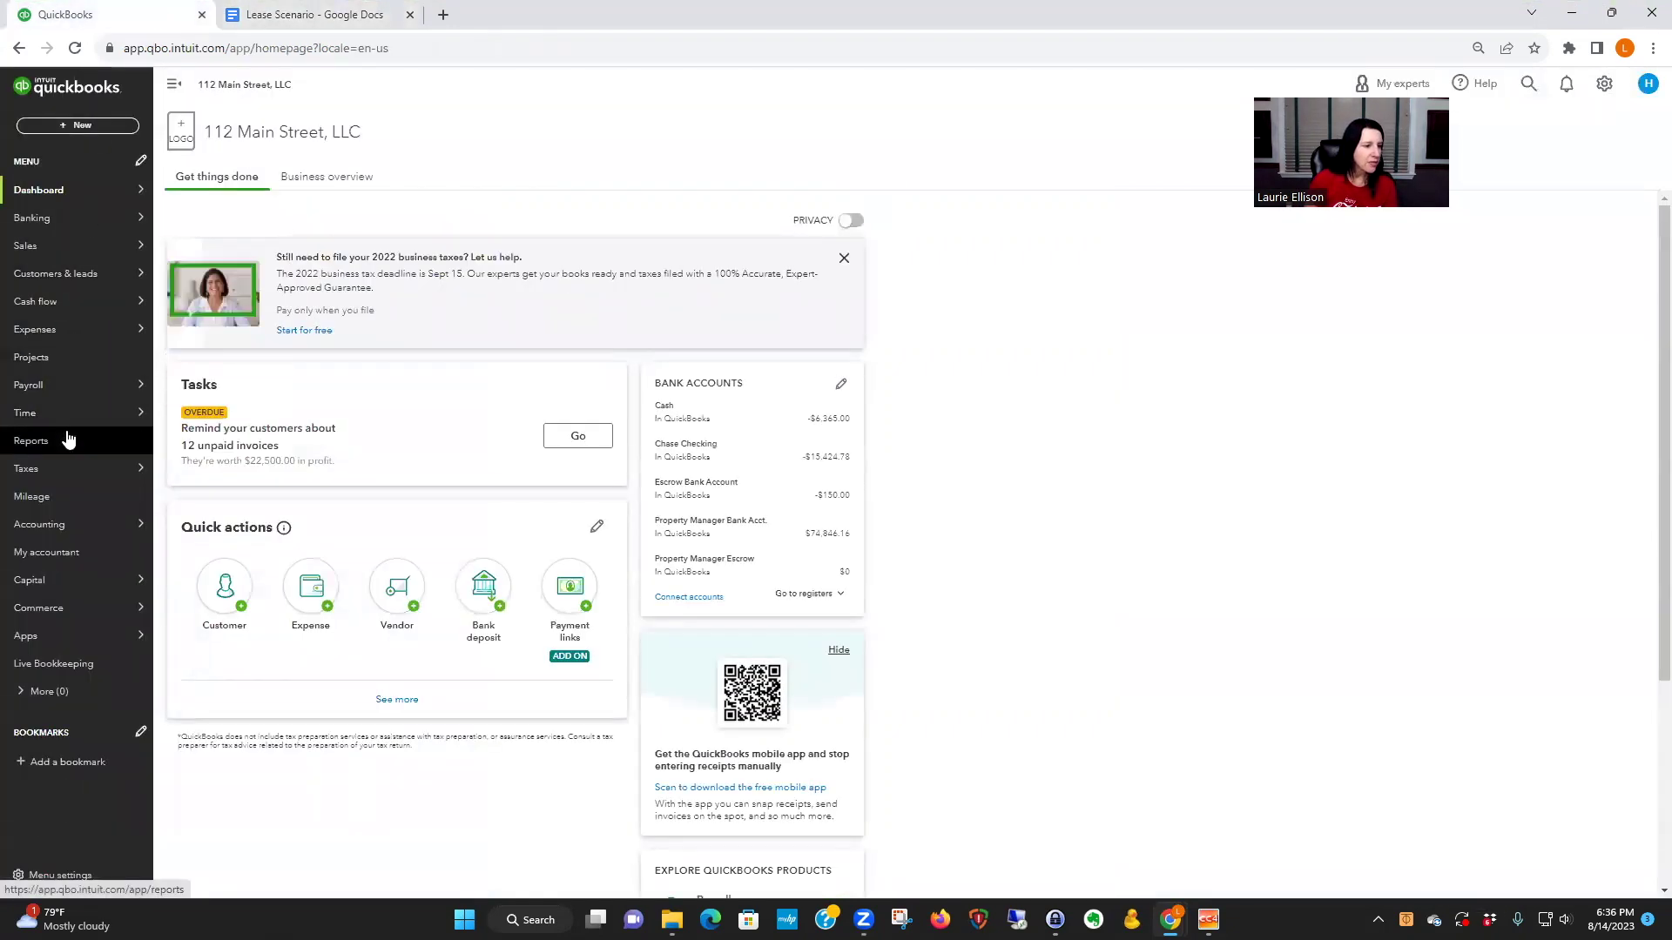
- Open the Customers list from the Sales overview
{"action": "mouse_move", "coordinate": [85, 246]}
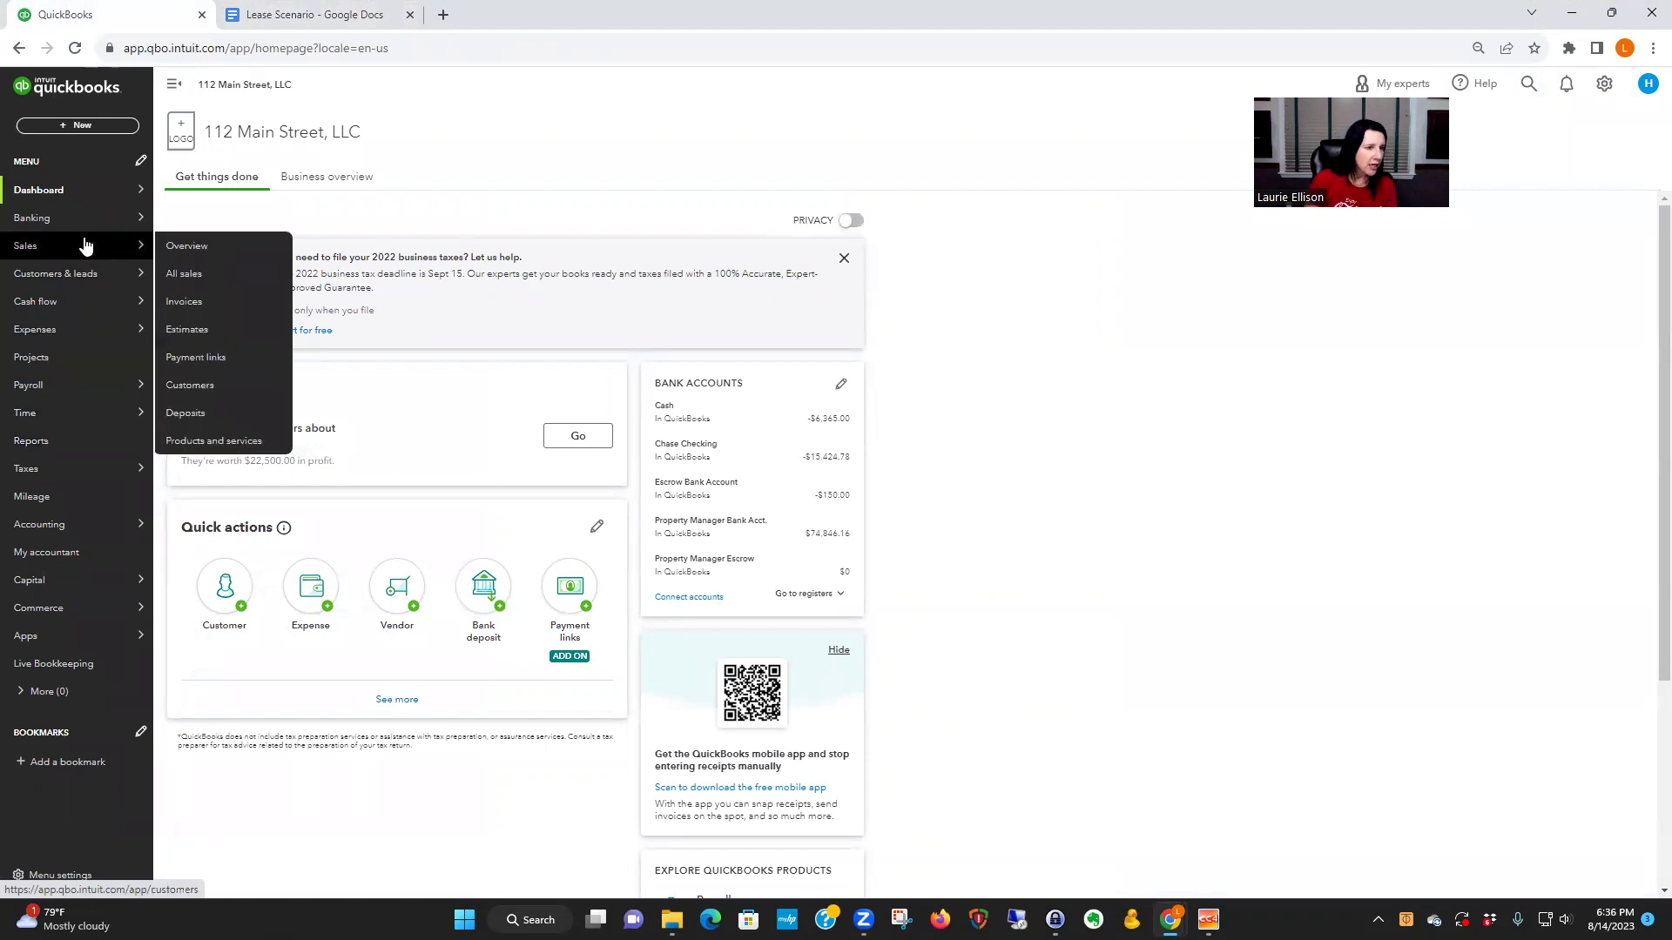
{"action": "left_click", "coordinate": [200, 250]}
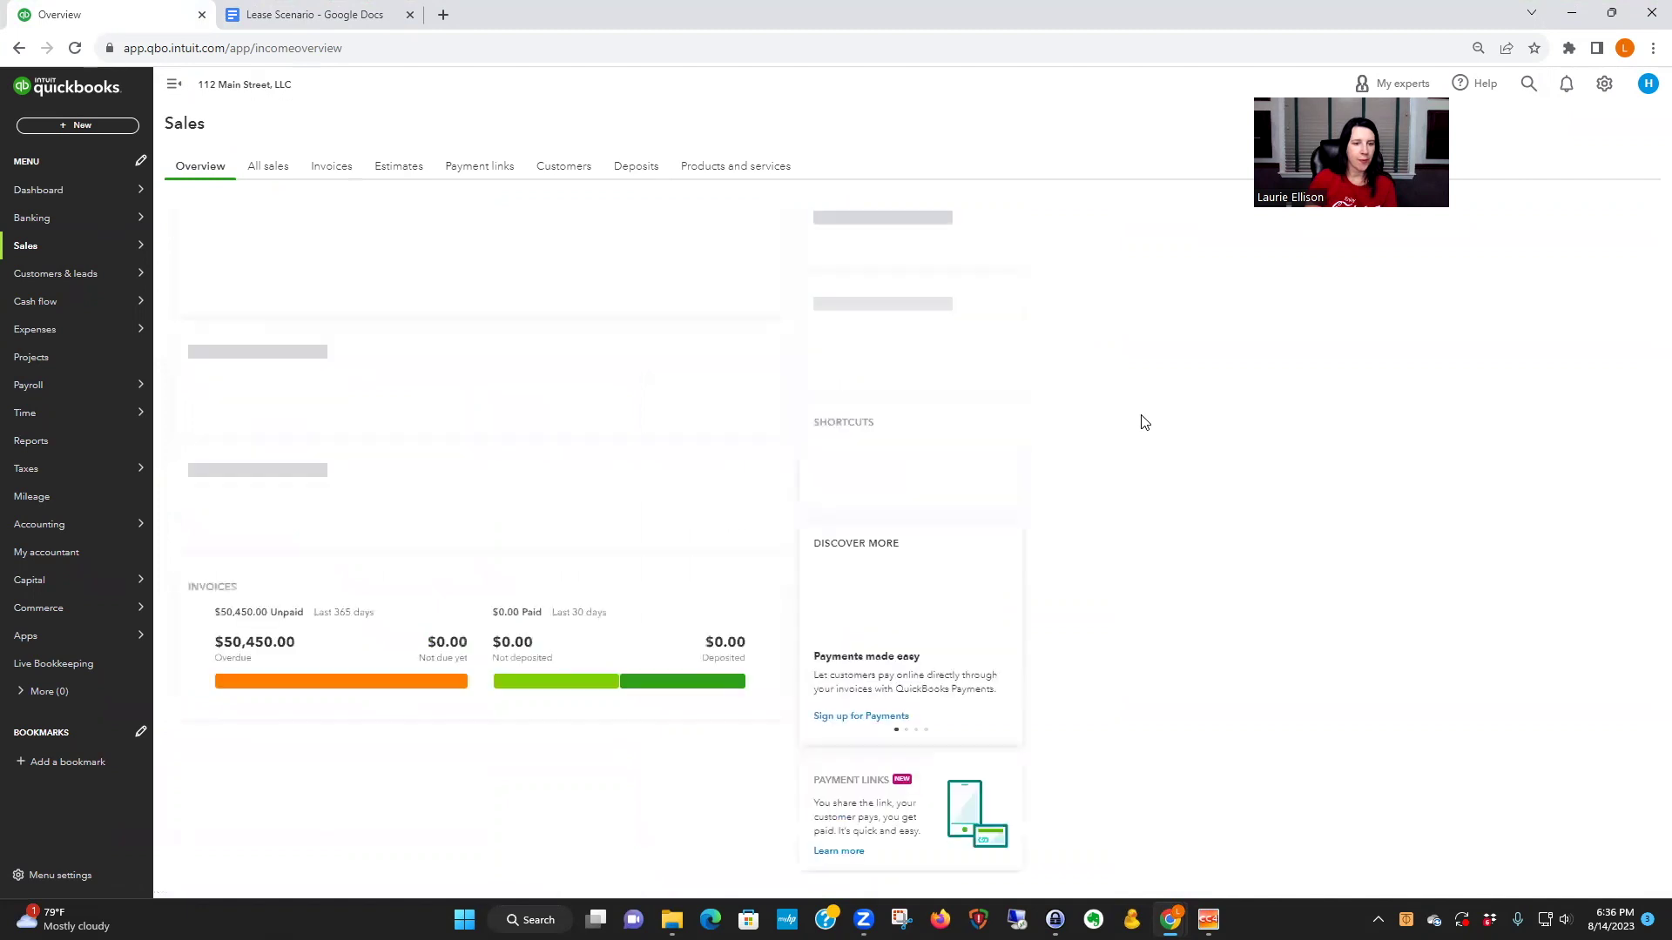
{"action": "left_click", "coordinate": [563, 167]}
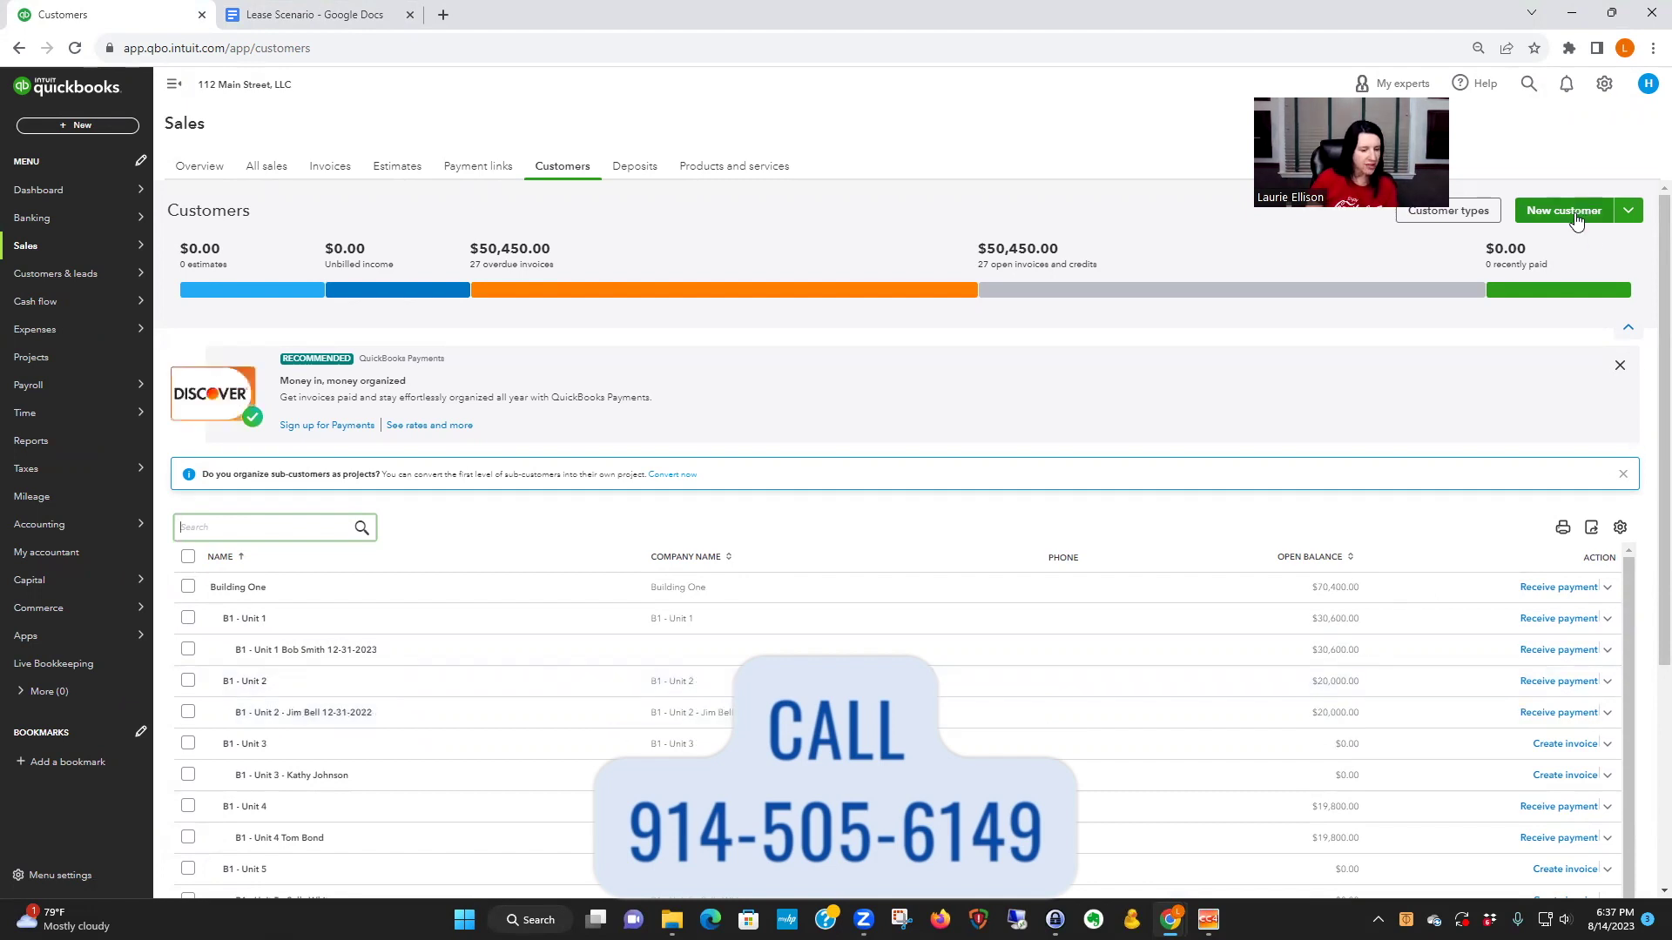
- Add a 'B1 Unit 2' line under Unit in the Lease Scenario notes
{"action": "left_click", "coordinate": [324, 14]}
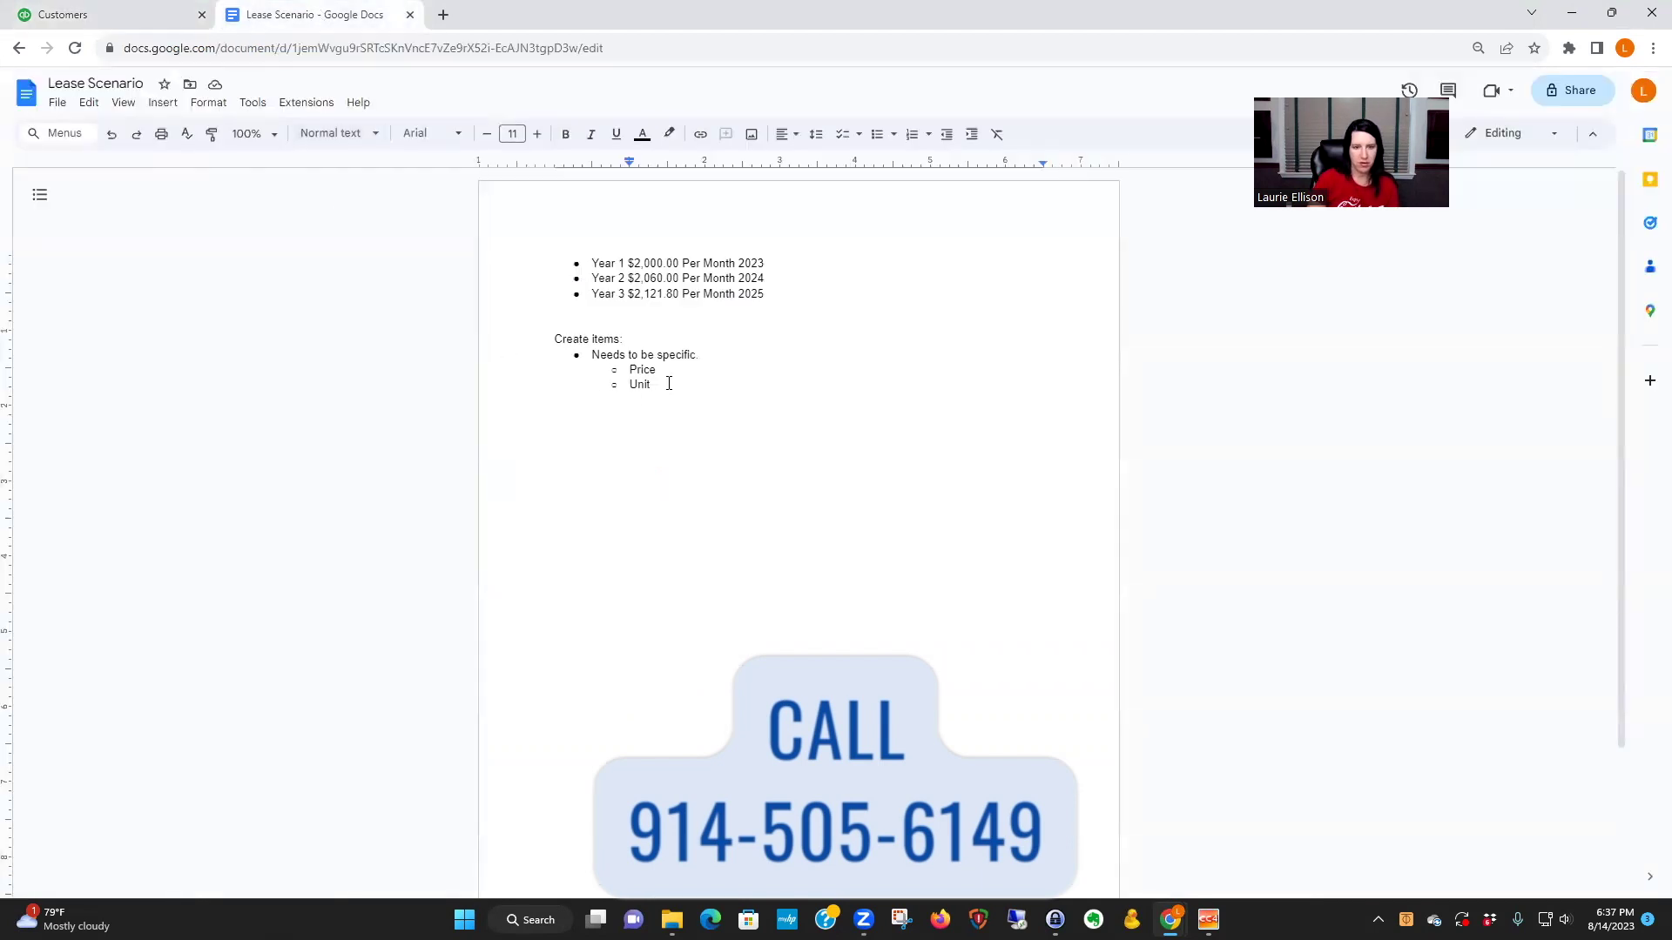
{"action": "key", "text": "shift+Return"}
{"action": "type", "text": "B1 Unit "}
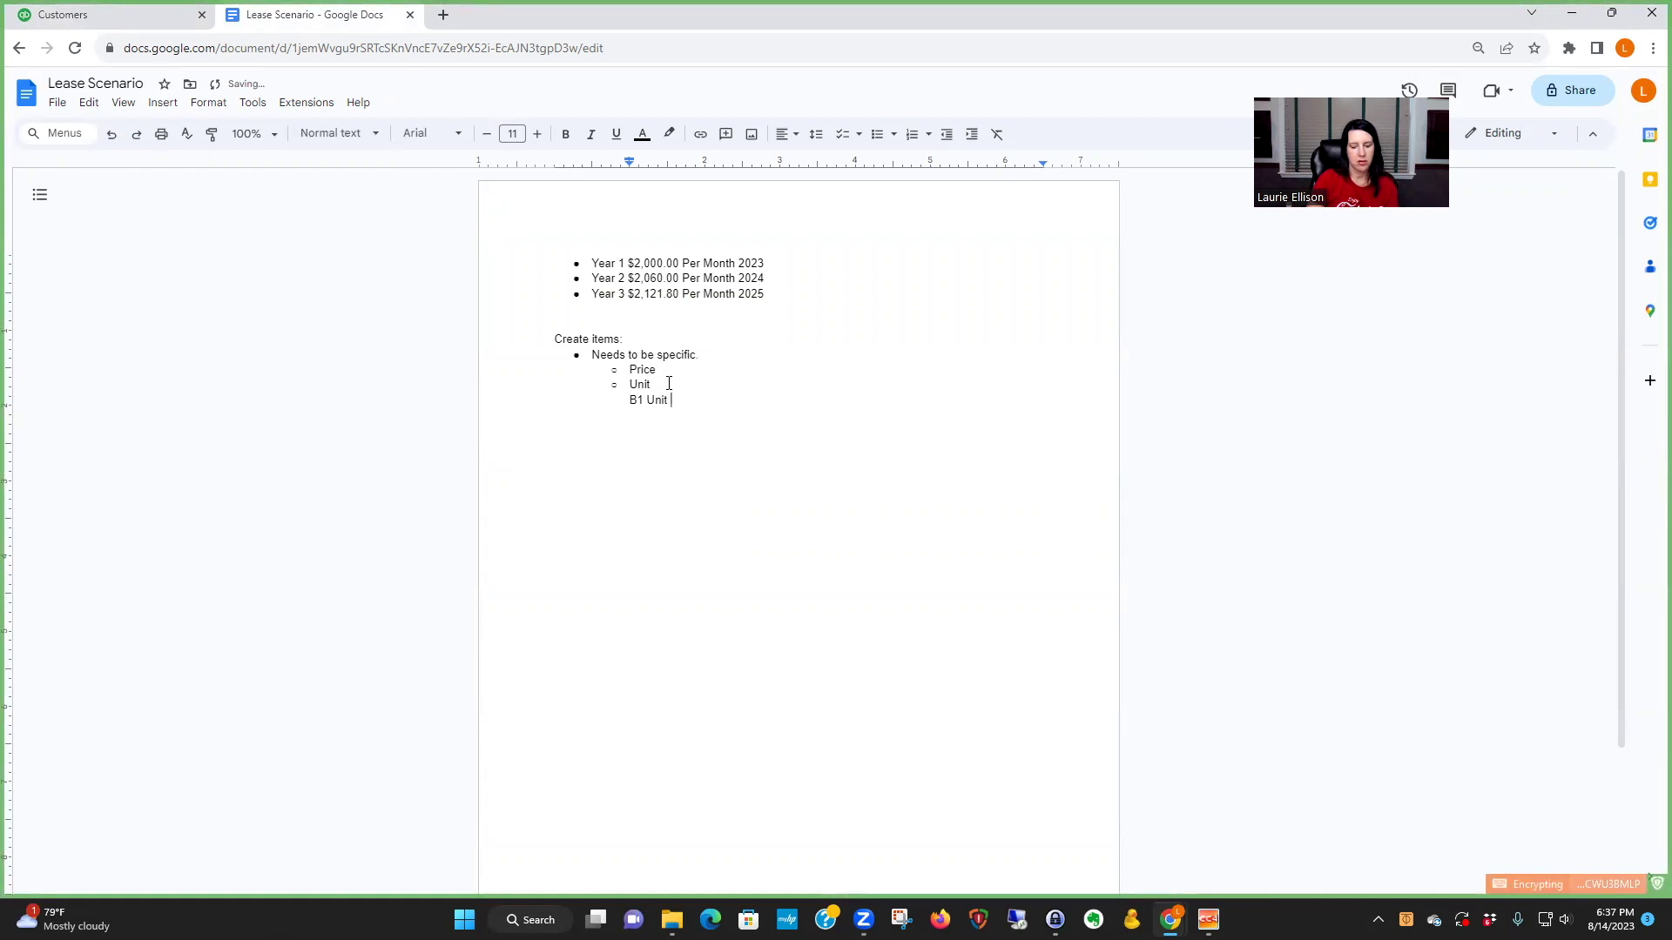
{"action": "type", "text": "2"}
{"action": "key", "text": "shift+Return"}
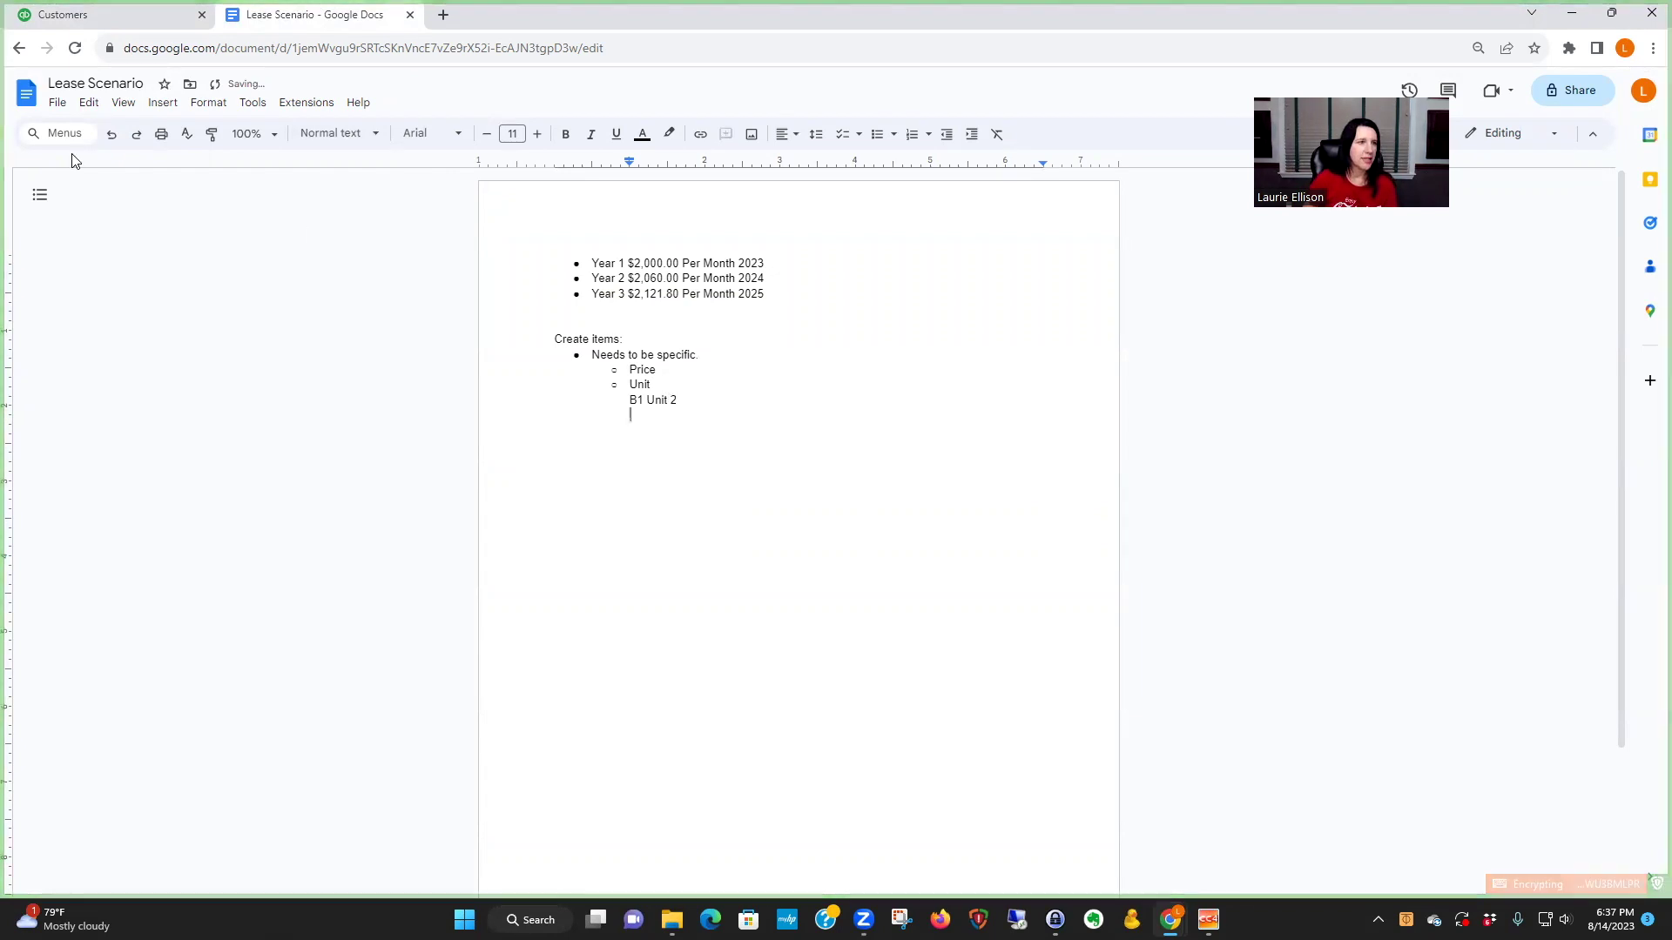
{"action": "left_click", "coordinate": [104, 14]}
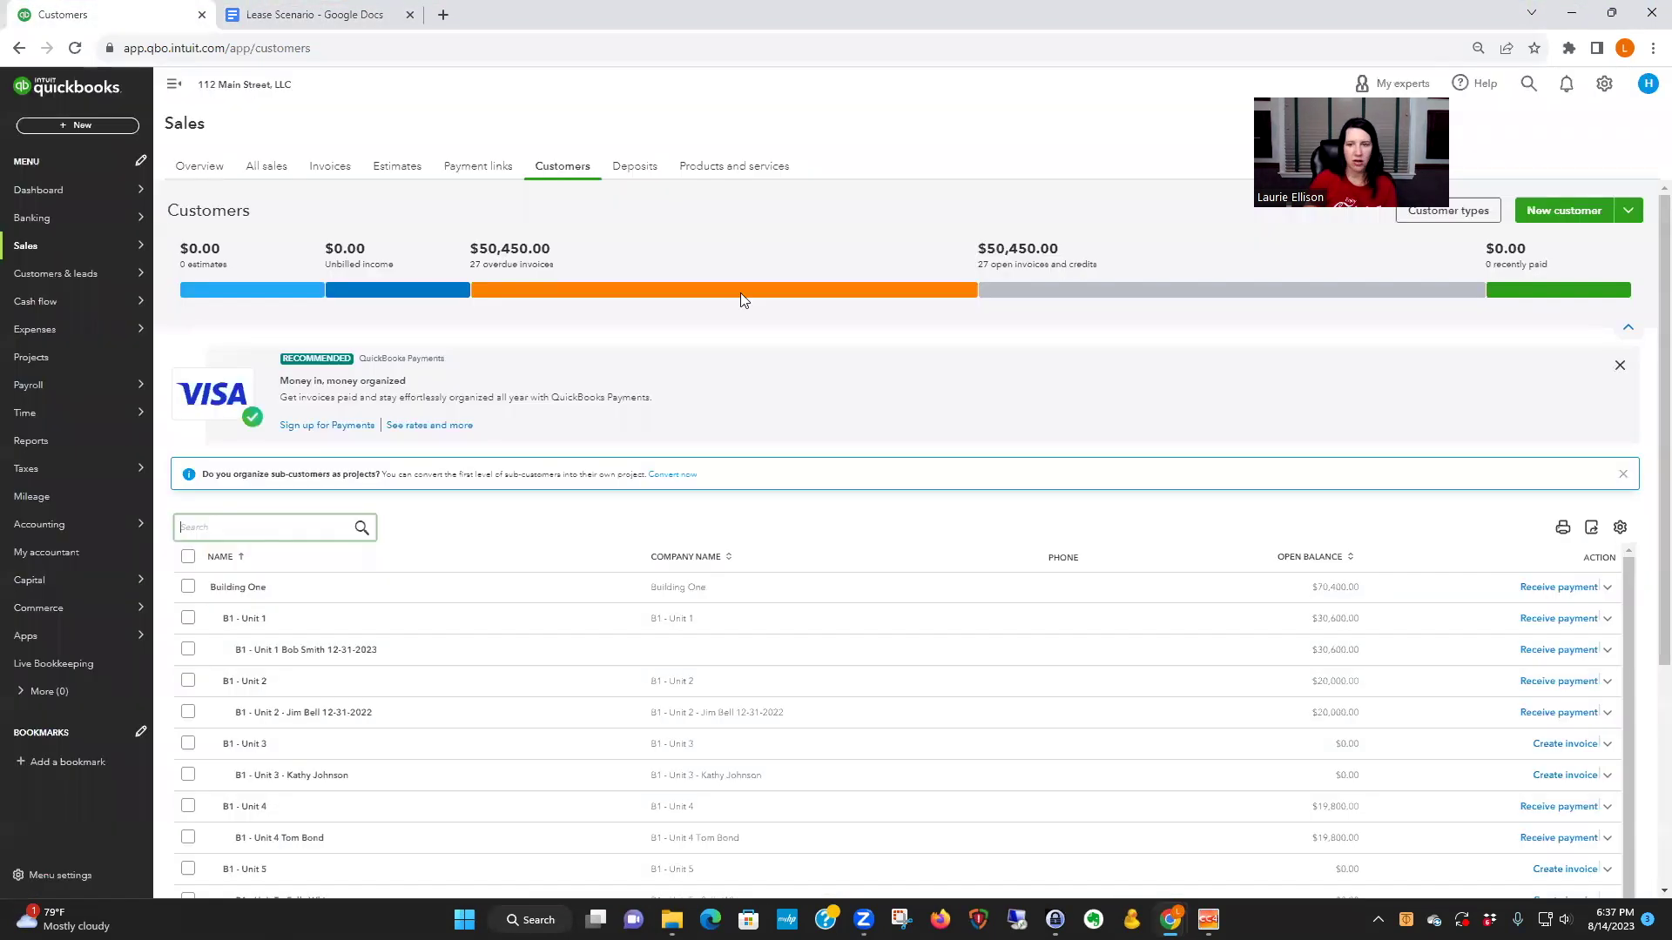
- Start a new customer as a sub-customer of parent B1 - Unit 2
{"action": "left_click", "coordinate": [1567, 214]}
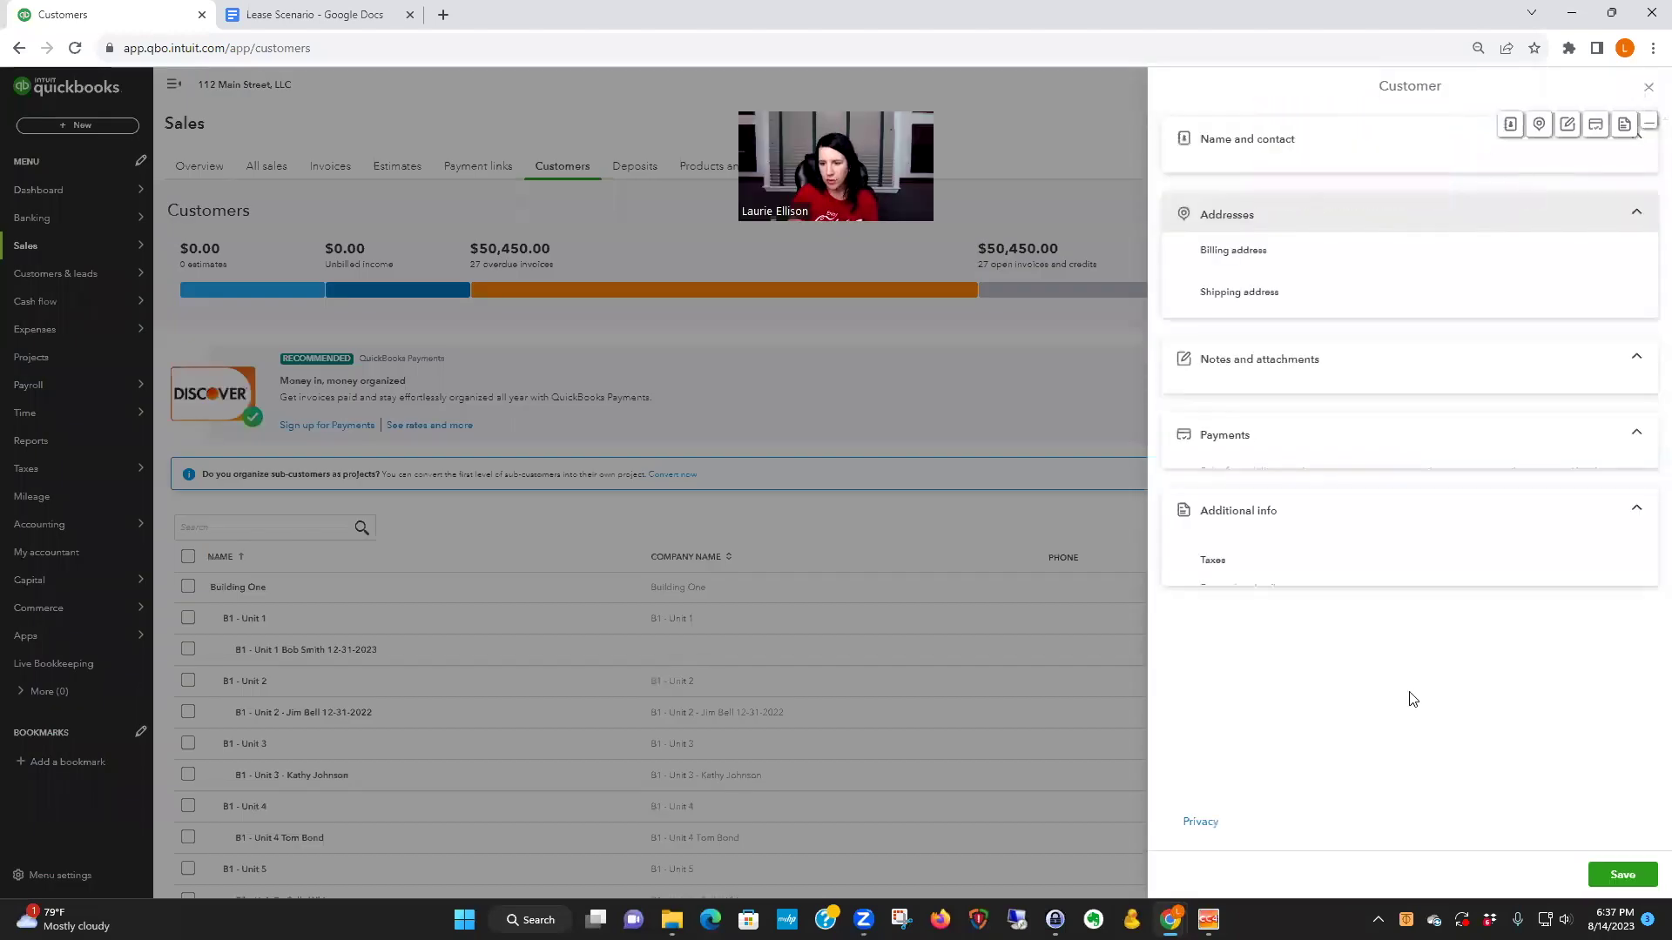
{"action": "left_click", "coordinate": [1206, 520]}
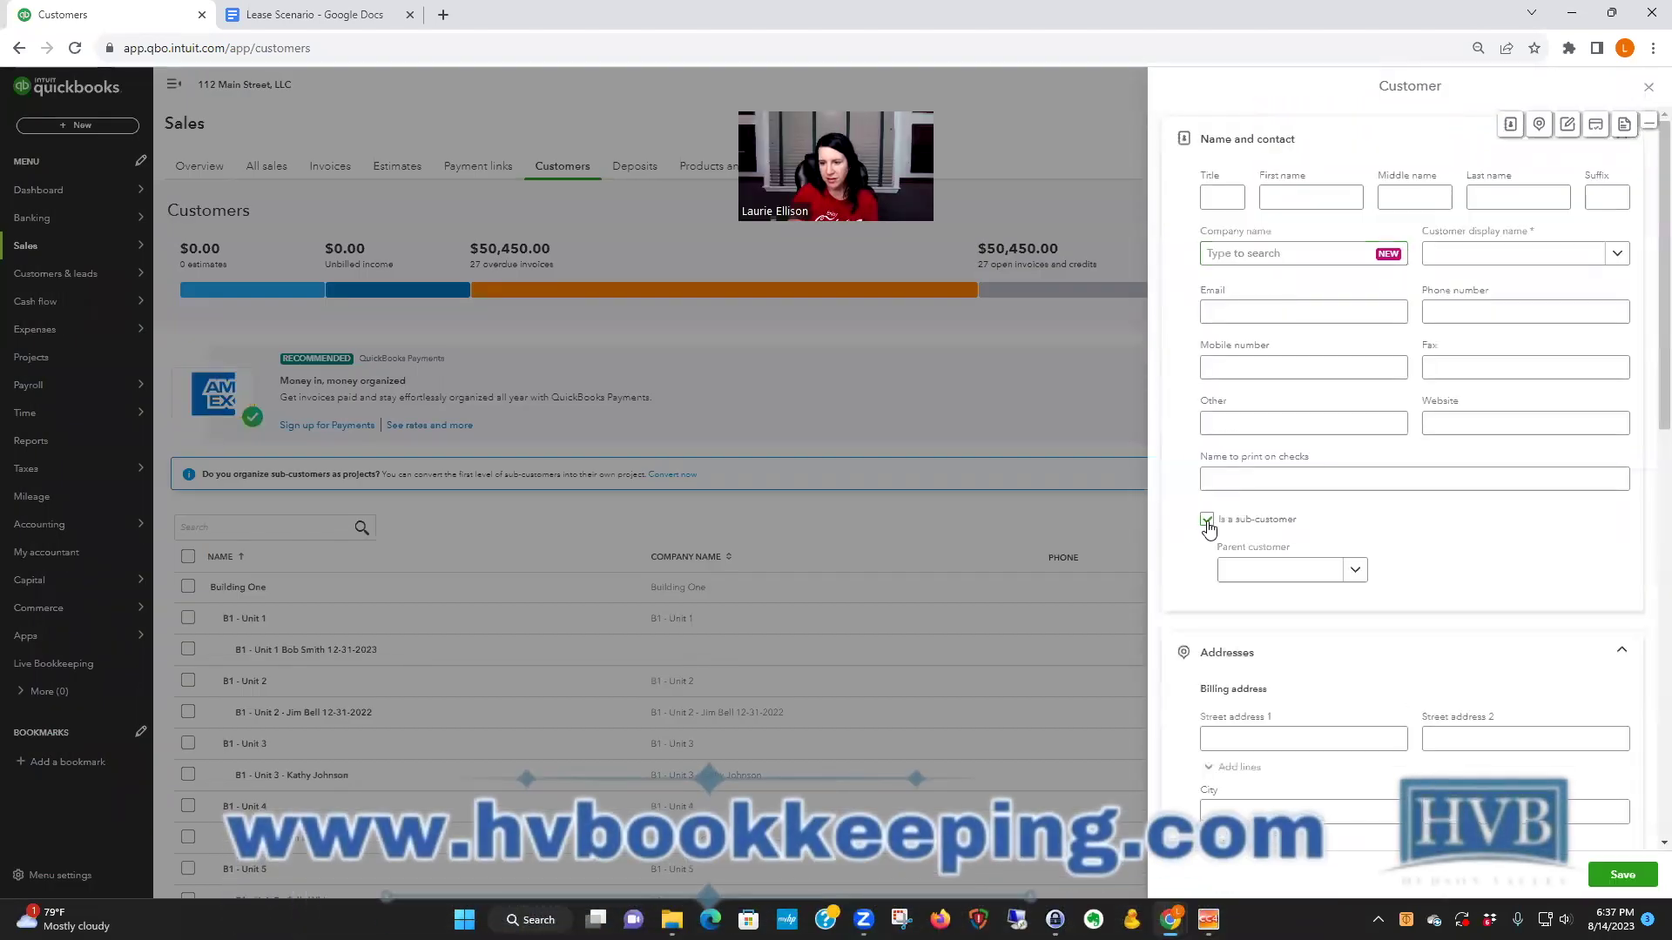
{"action": "left_click", "coordinate": [1356, 572]}
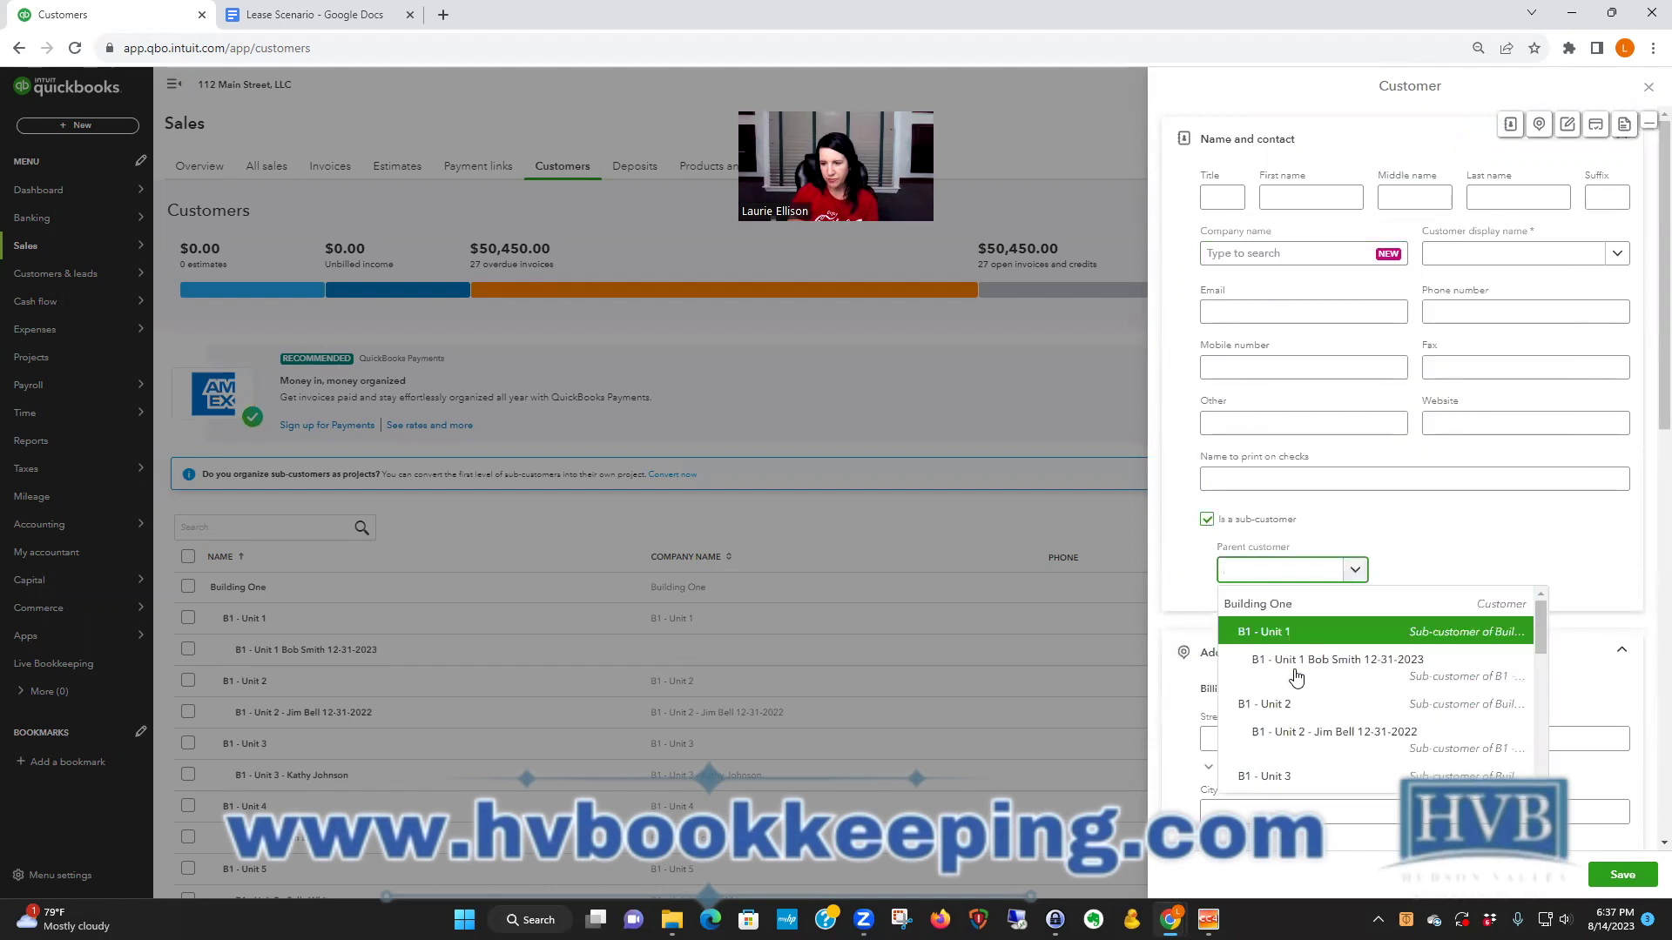
{"action": "left_click", "coordinate": [1284, 703]}
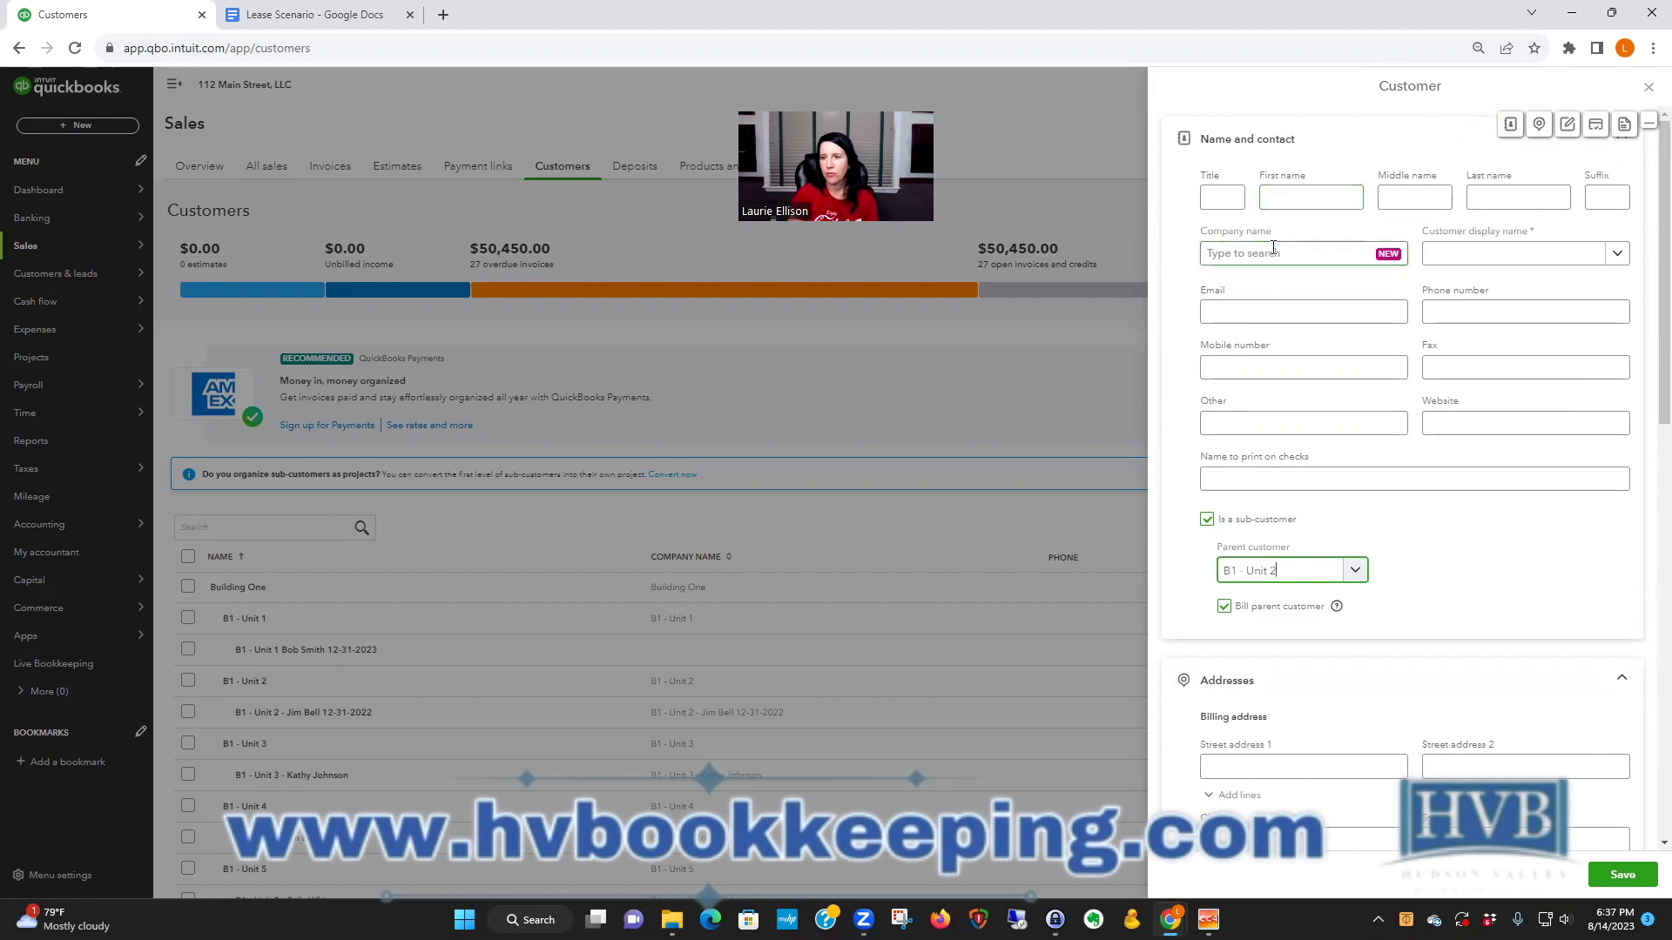
- Enter the tenant's first and last name, append 12-31-25 to the check name, and save
{"action": "left_click", "coordinate": [1294, 197]}
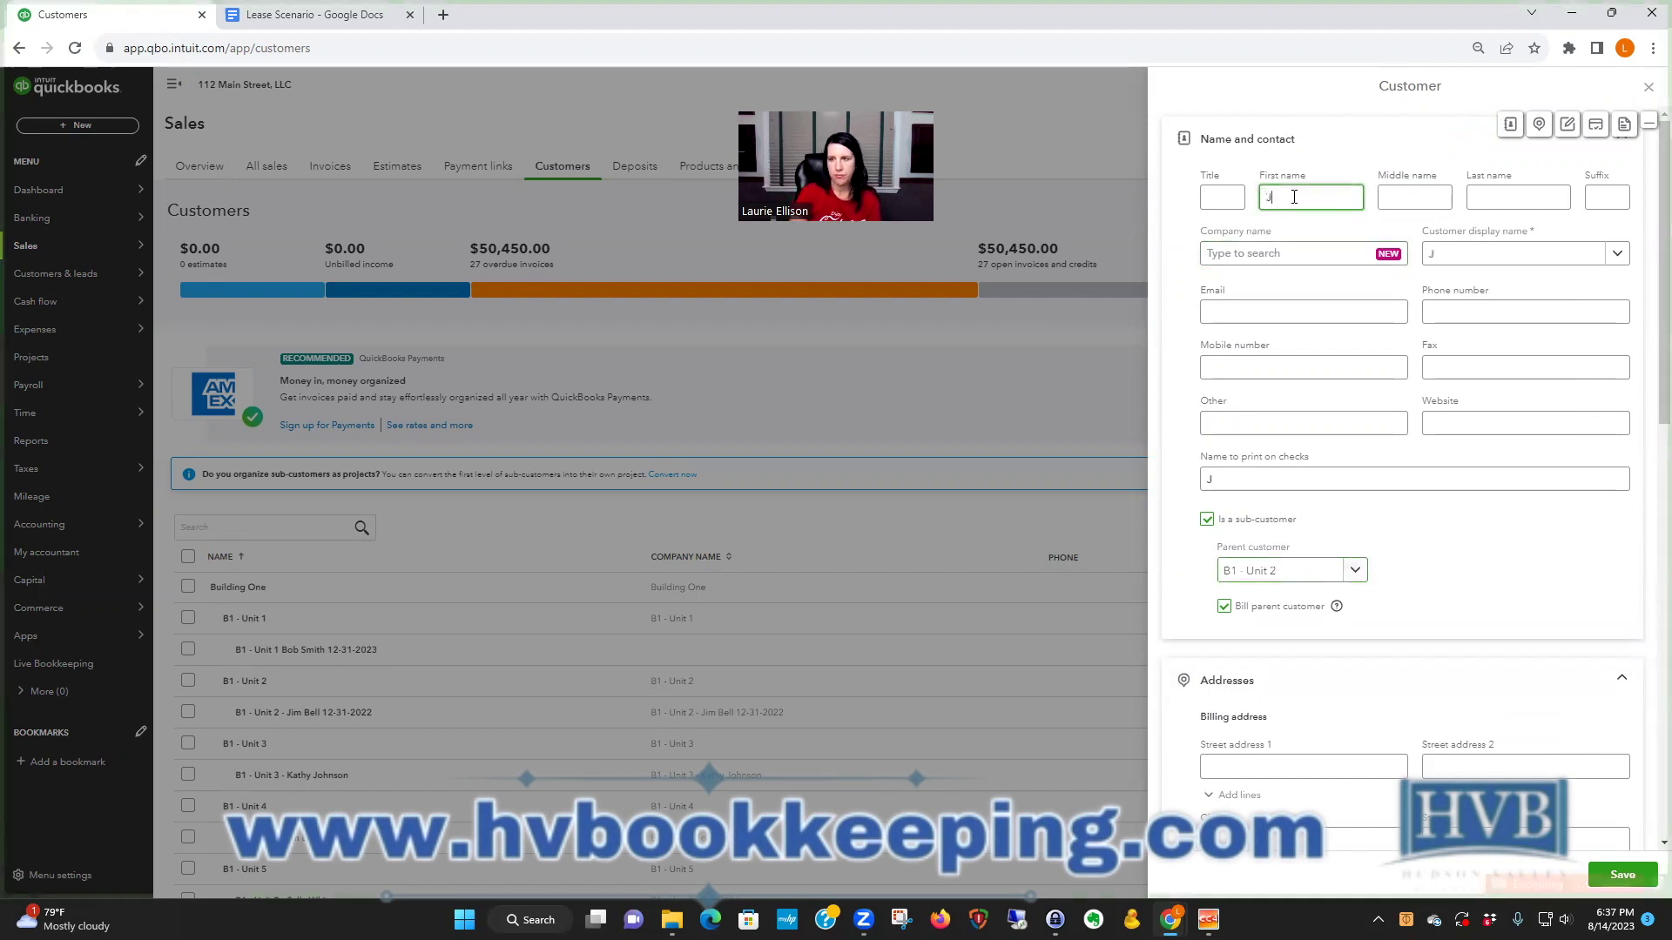
{"action": "key", "text": "Tab"}
{"action": "key", "text": "Tab"}
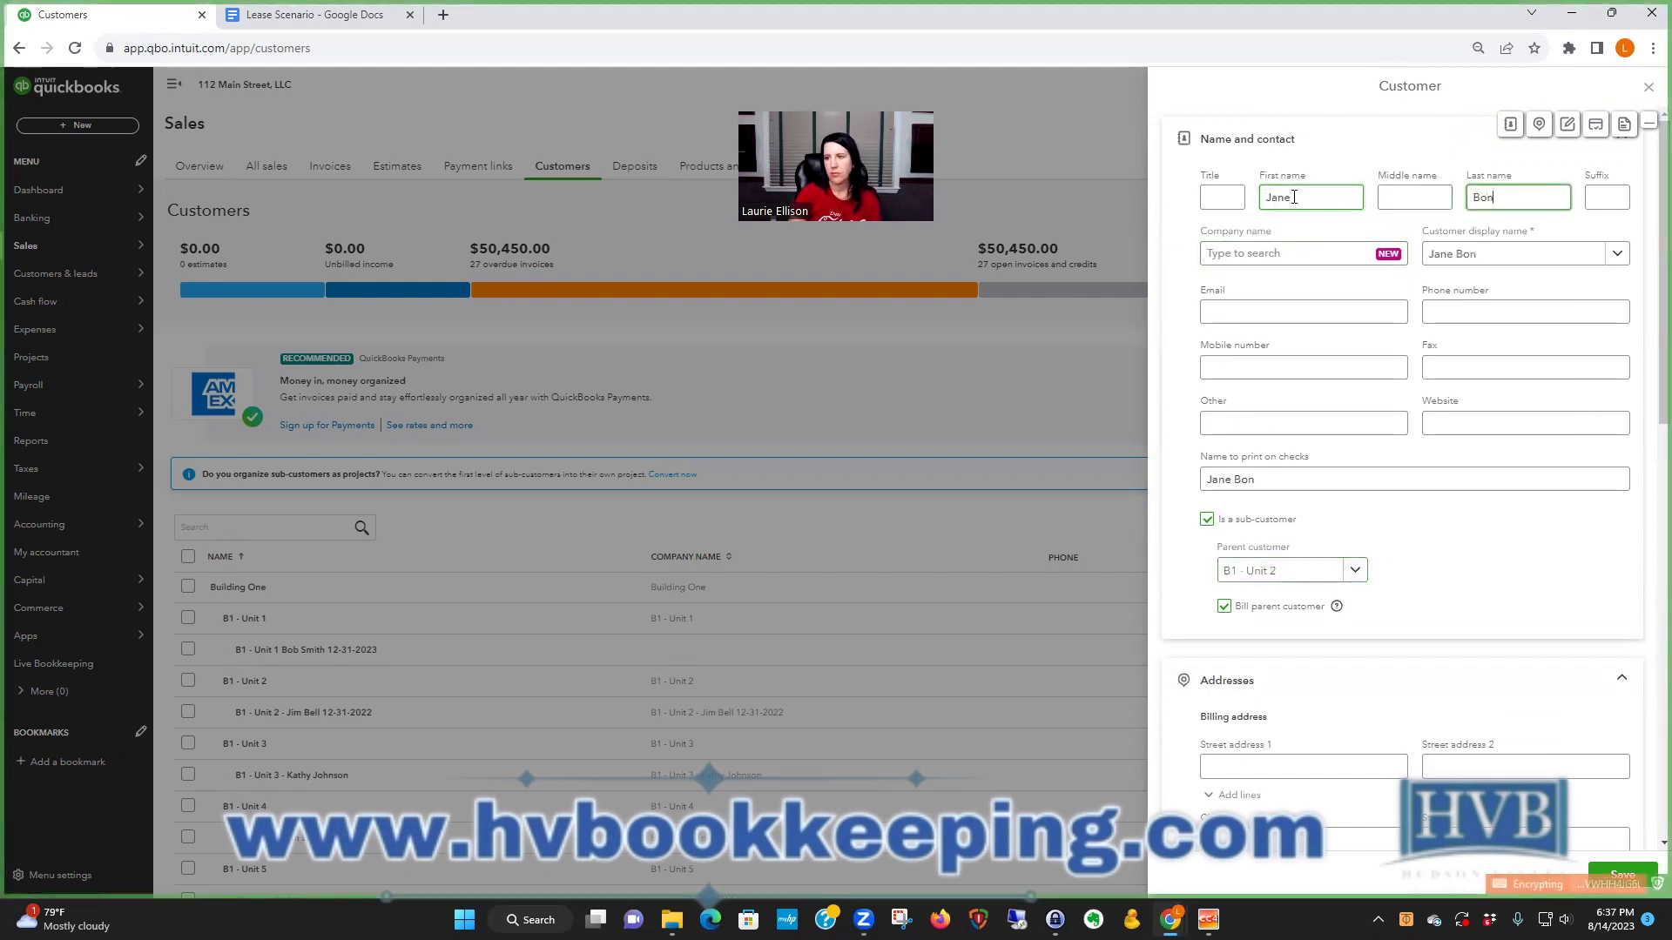
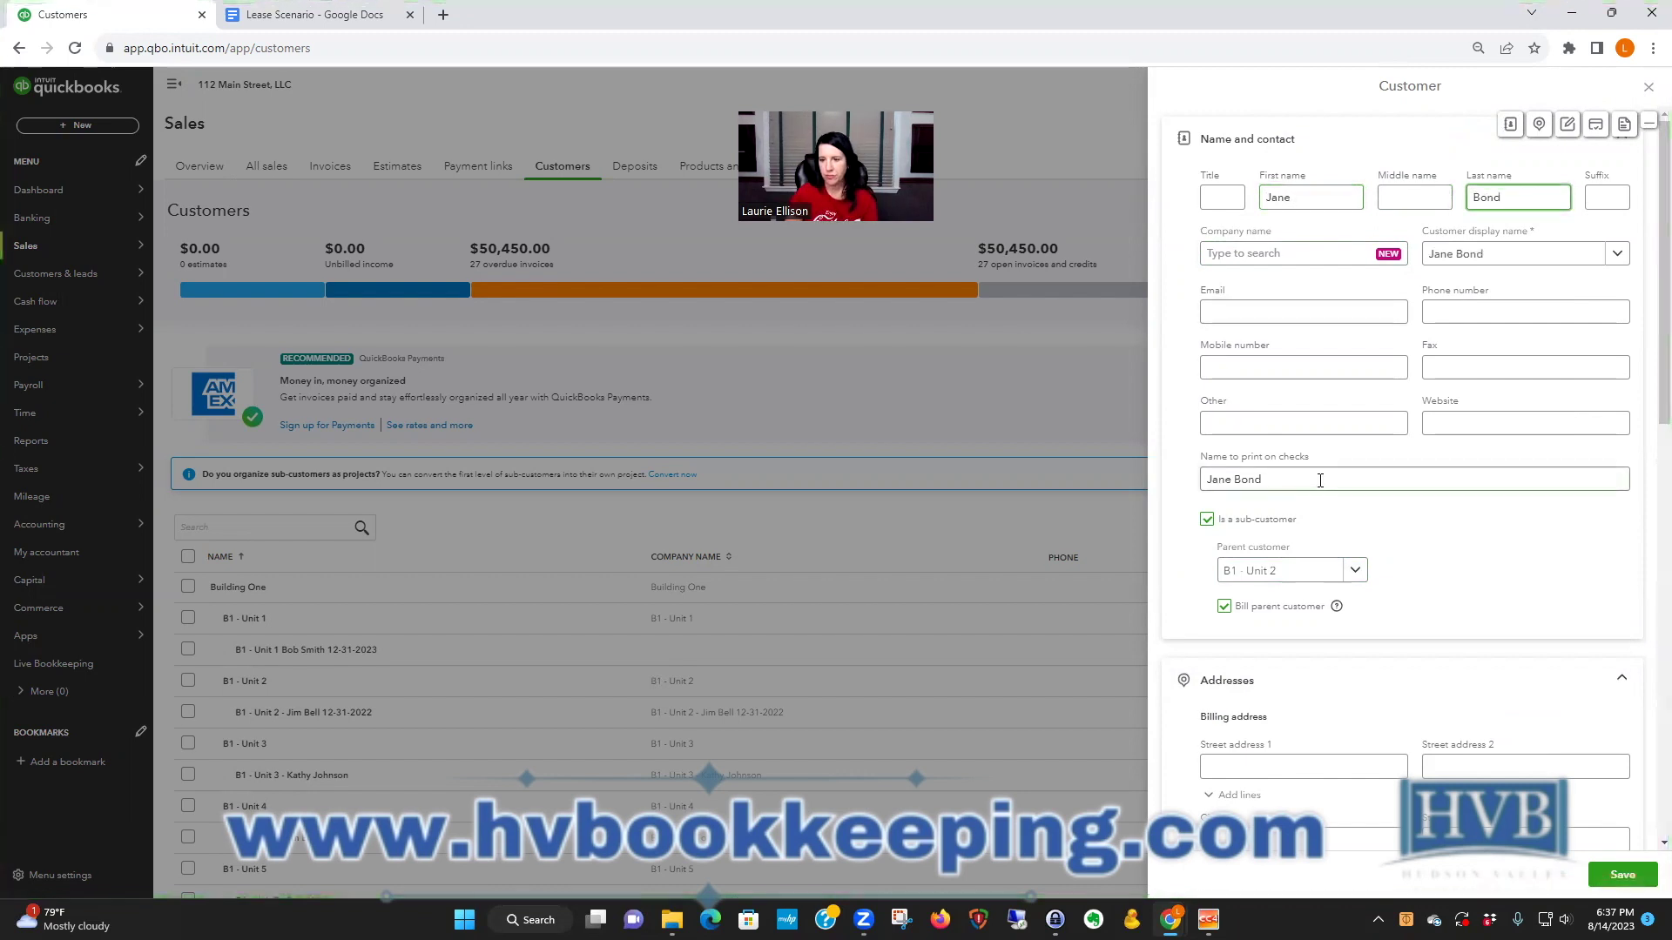
{"action": "left_click", "coordinate": [1294, 479]}
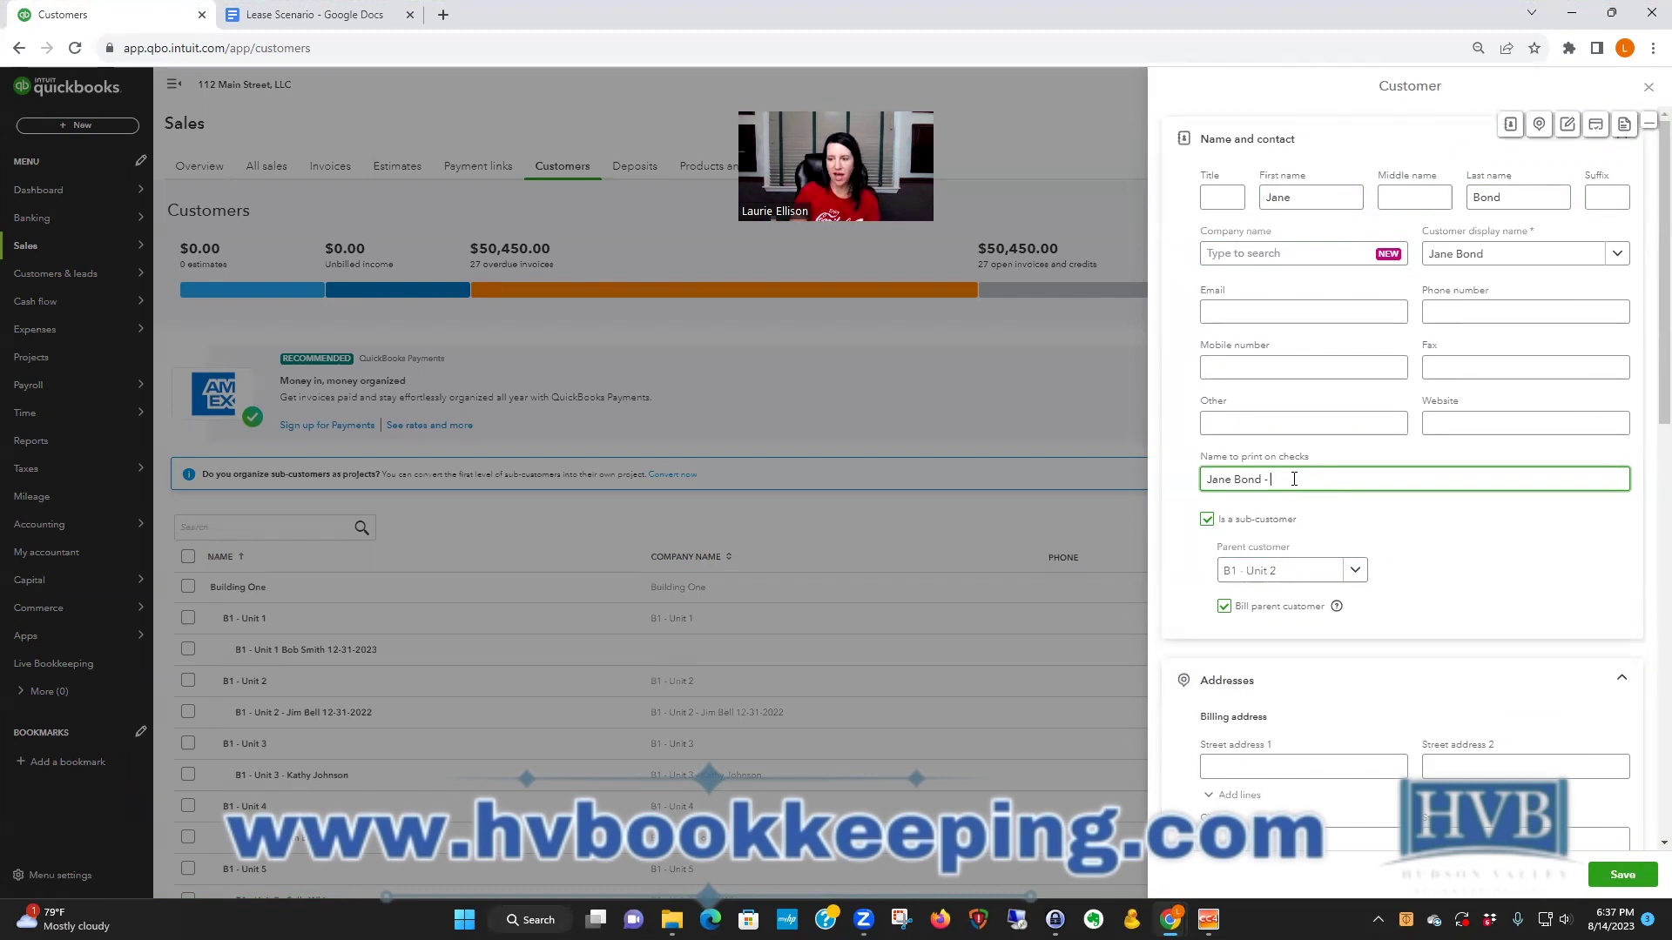
{"action": "type", "text": "12-31-2"}
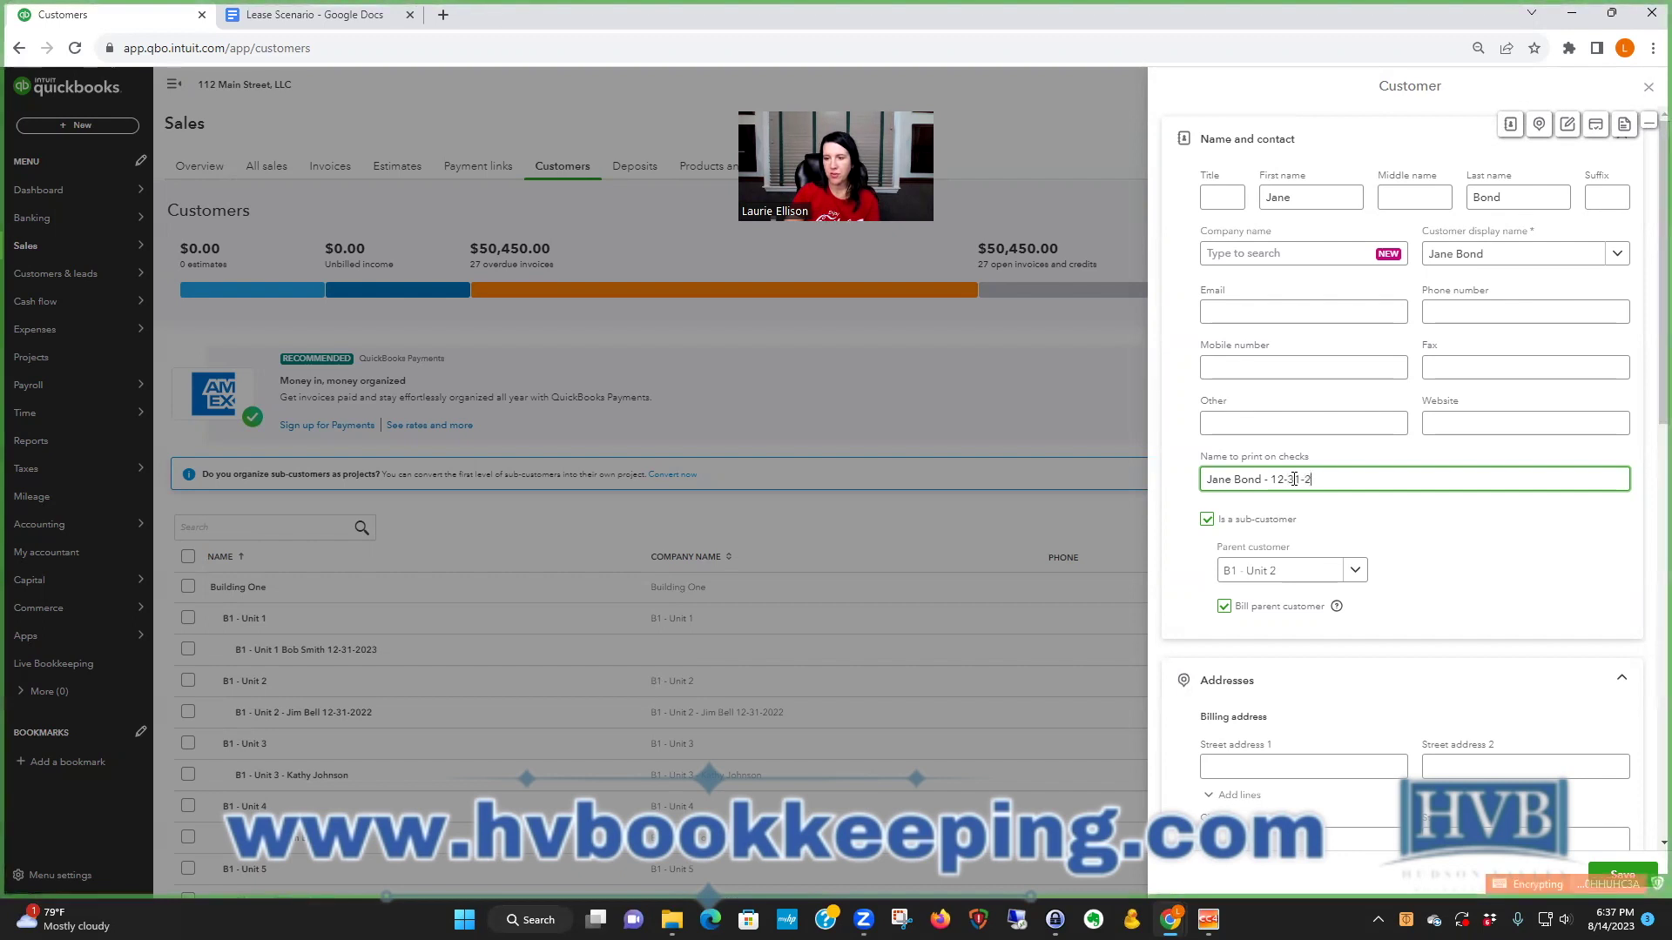
{"action": "type", "text": "5"}
{"action": "scroll", "coordinate": [1436, 662], "scroll_direction": "down", "scroll_amount": 3}
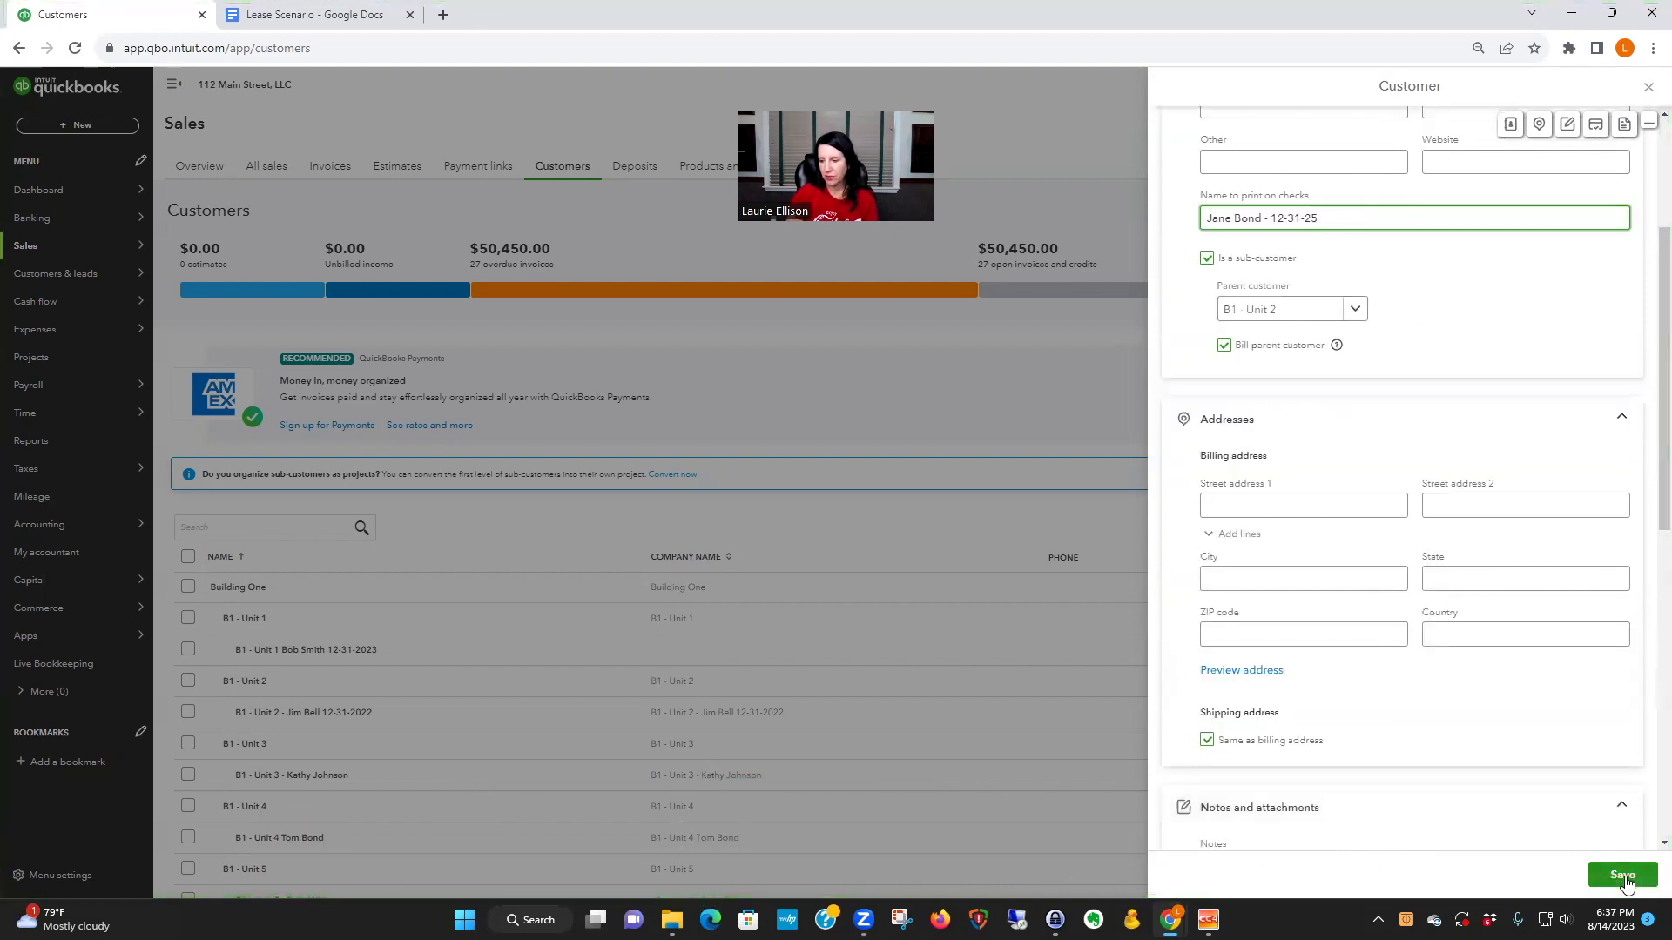
{"action": "left_click", "coordinate": [1623, 876]}
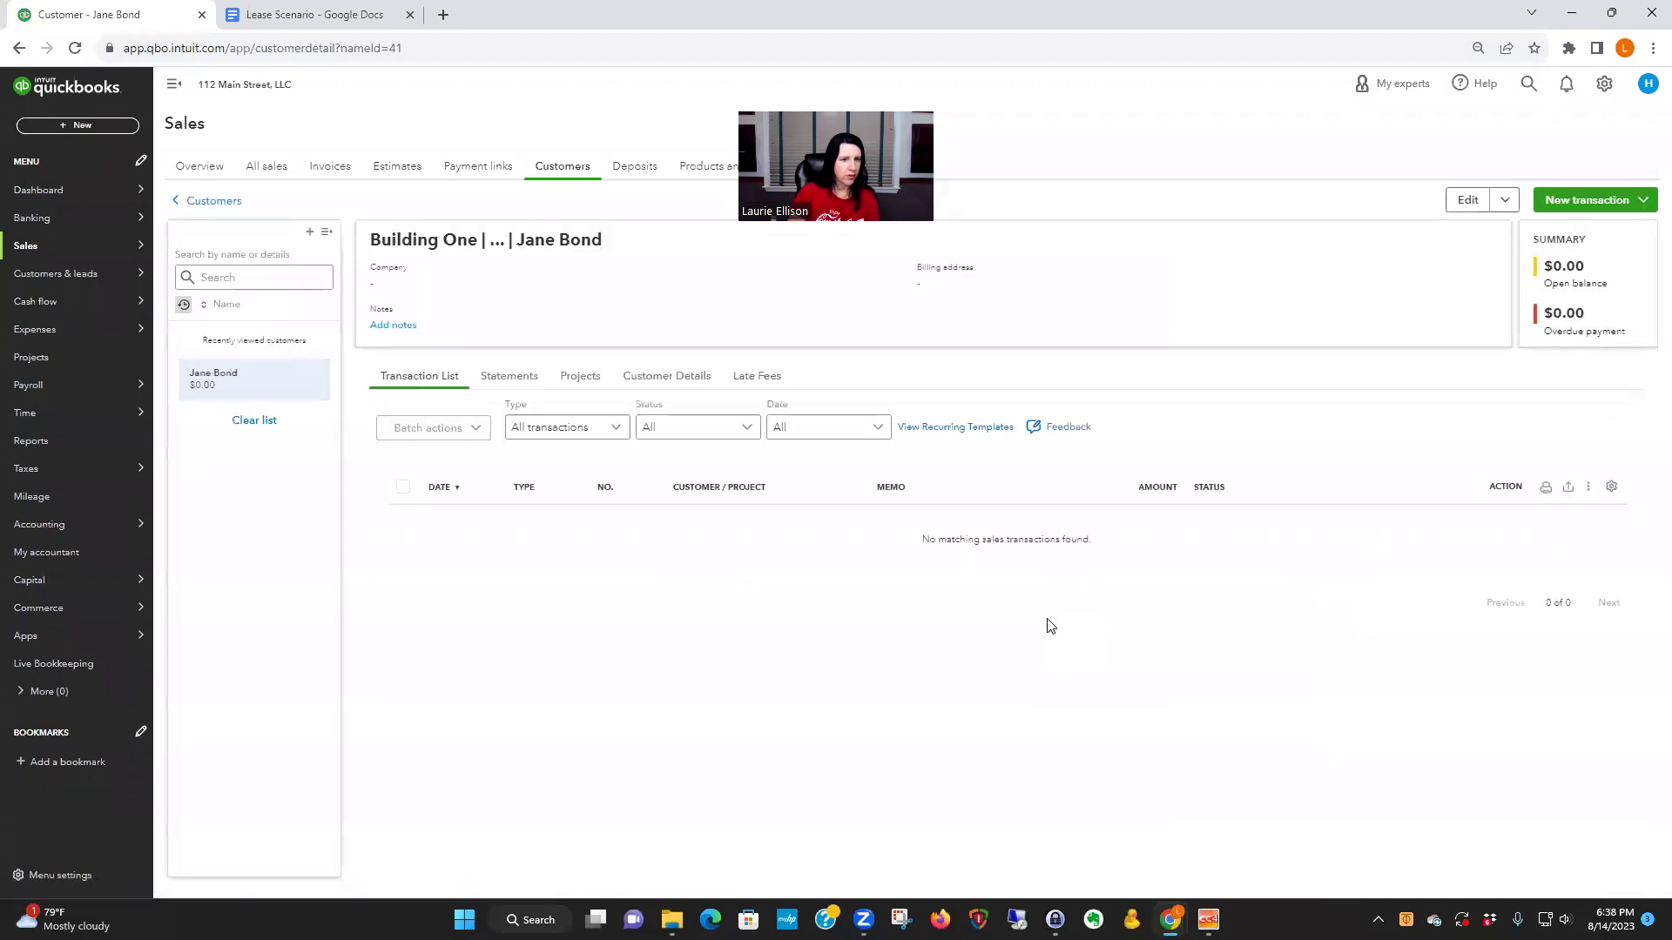
- Return to the full customer list and open the new tenant's detail page
{"action": "left_click", "coordinate": [220, 270]}
{"action": "left_click", "coordinate": [209, 201]}
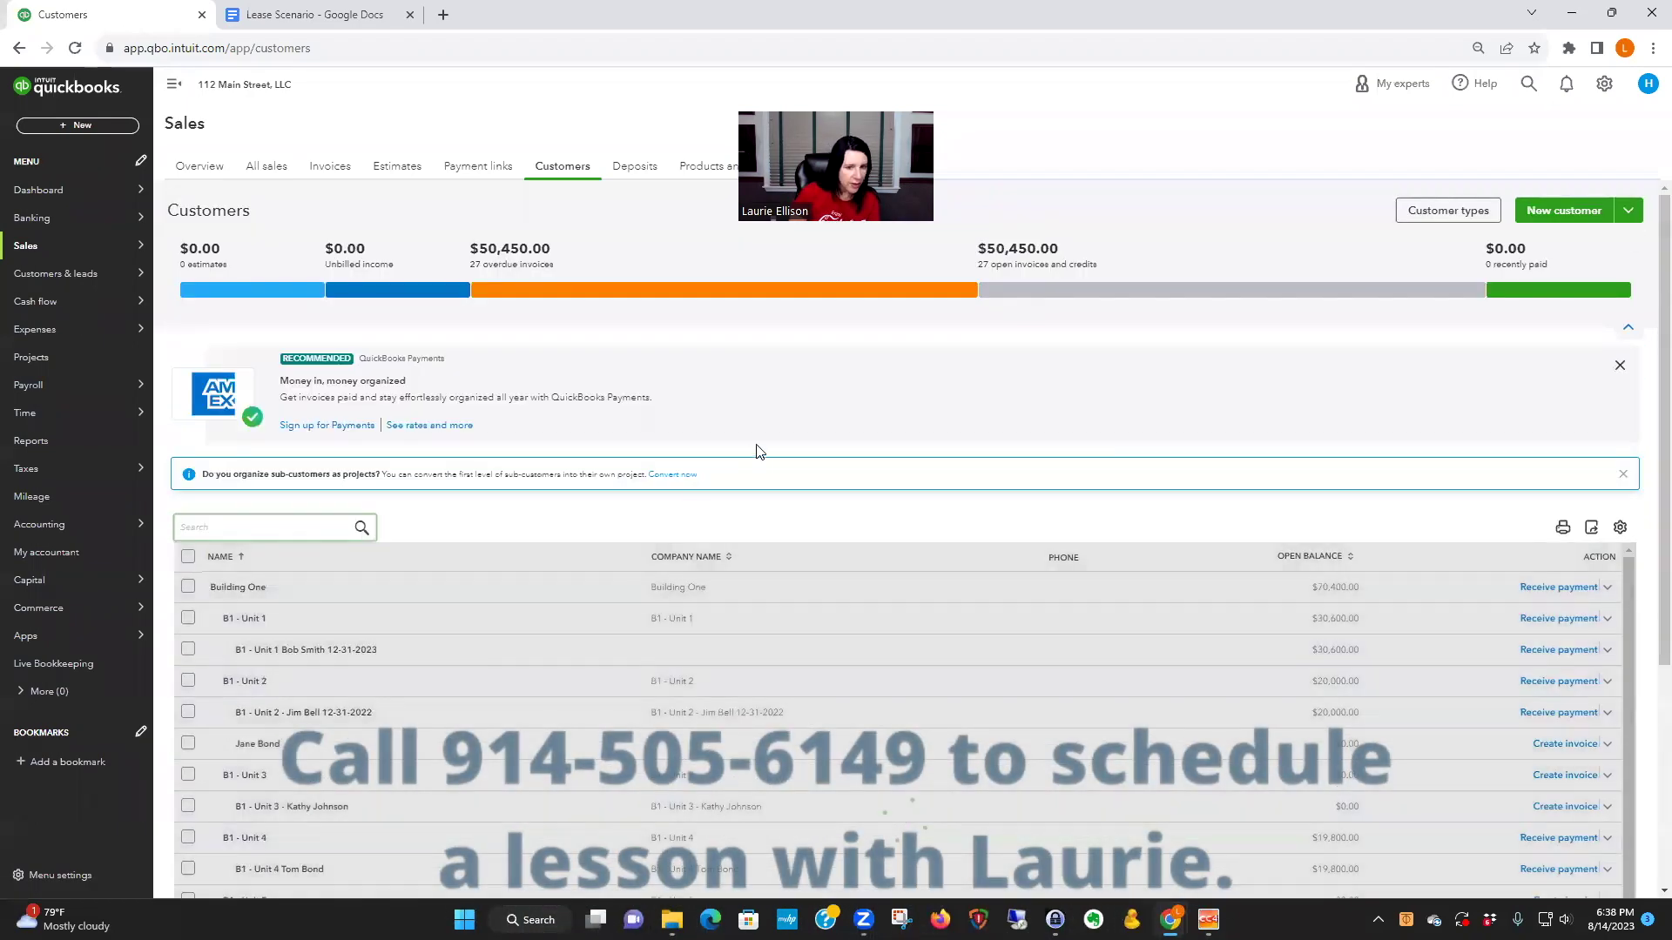
{"action": "scroll", "coordinate": [775, 634], "scroll_direction": "down", "scroll_amount": 3}
{"action": "scroll", "coordinate": [592, 649], "scroll_direction": "up", "scroll_amount": 2}
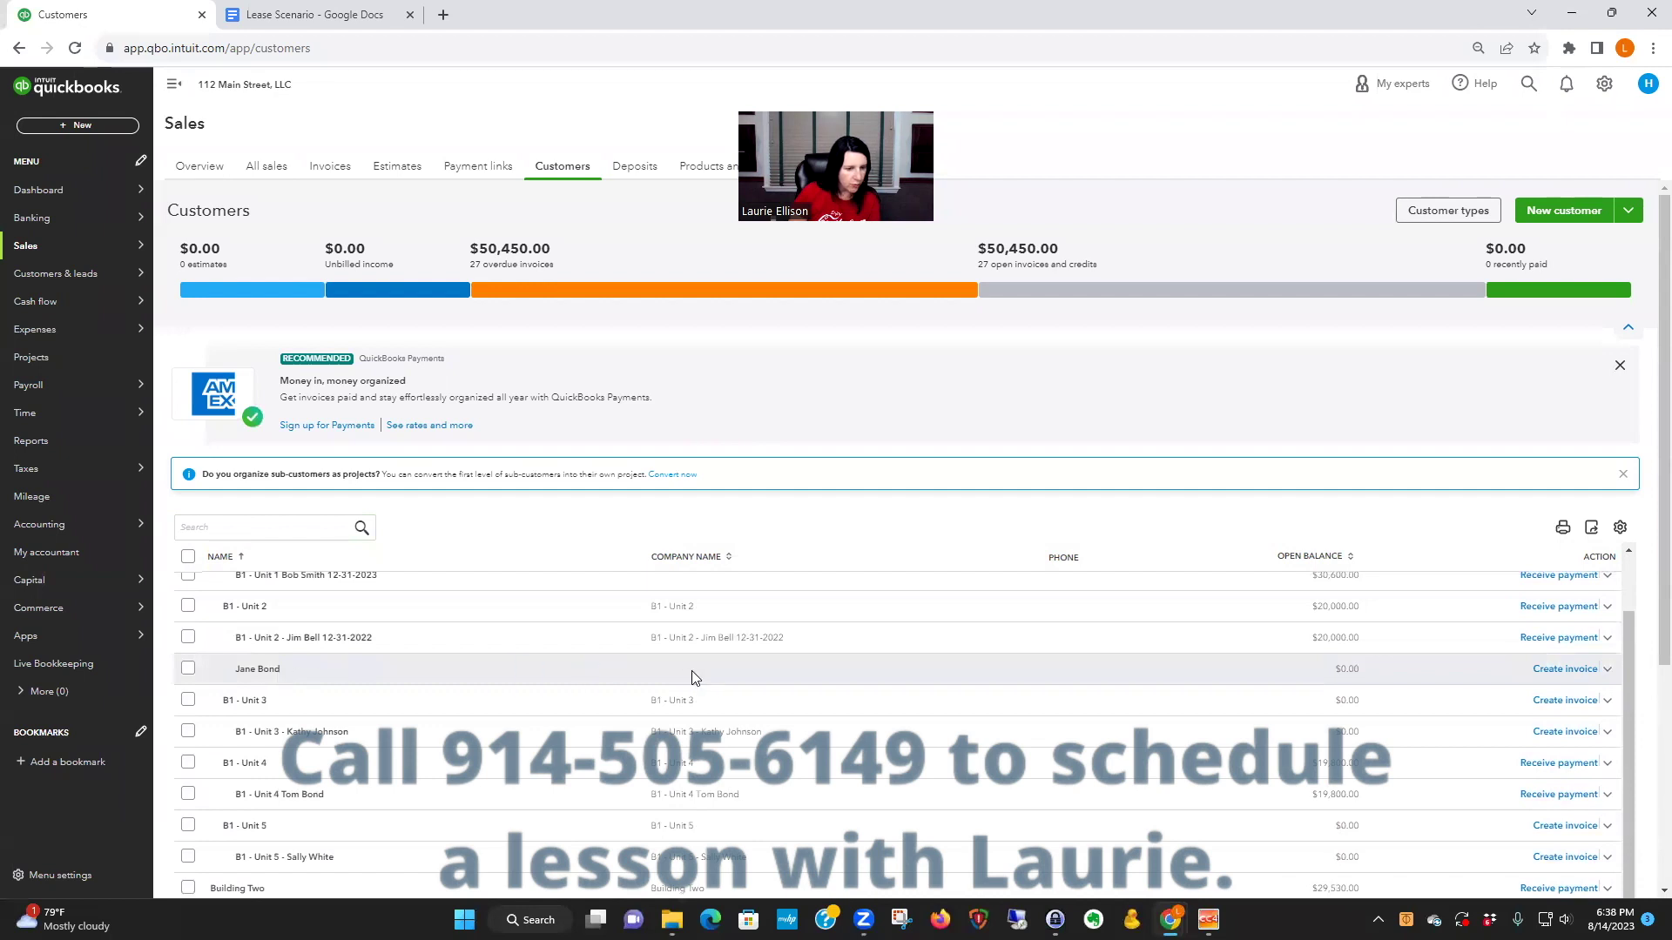
{"action": "left_click", "coordinate": [1609, 670]}
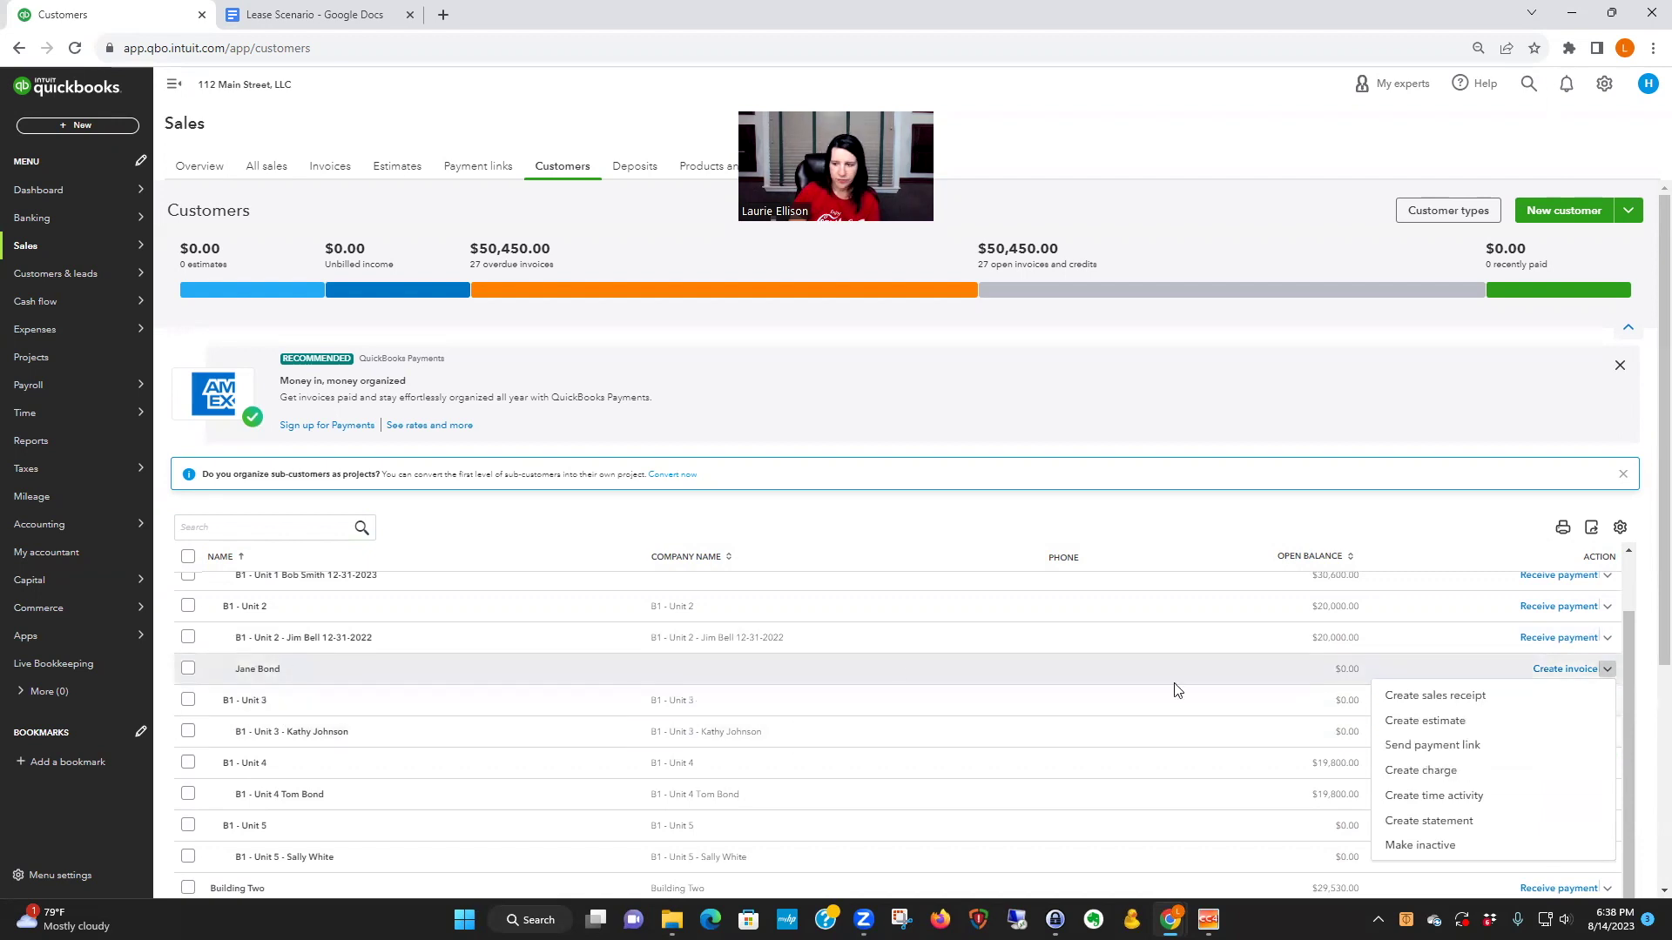
{"action": "left_click", "coordinate": [1437, 679]}
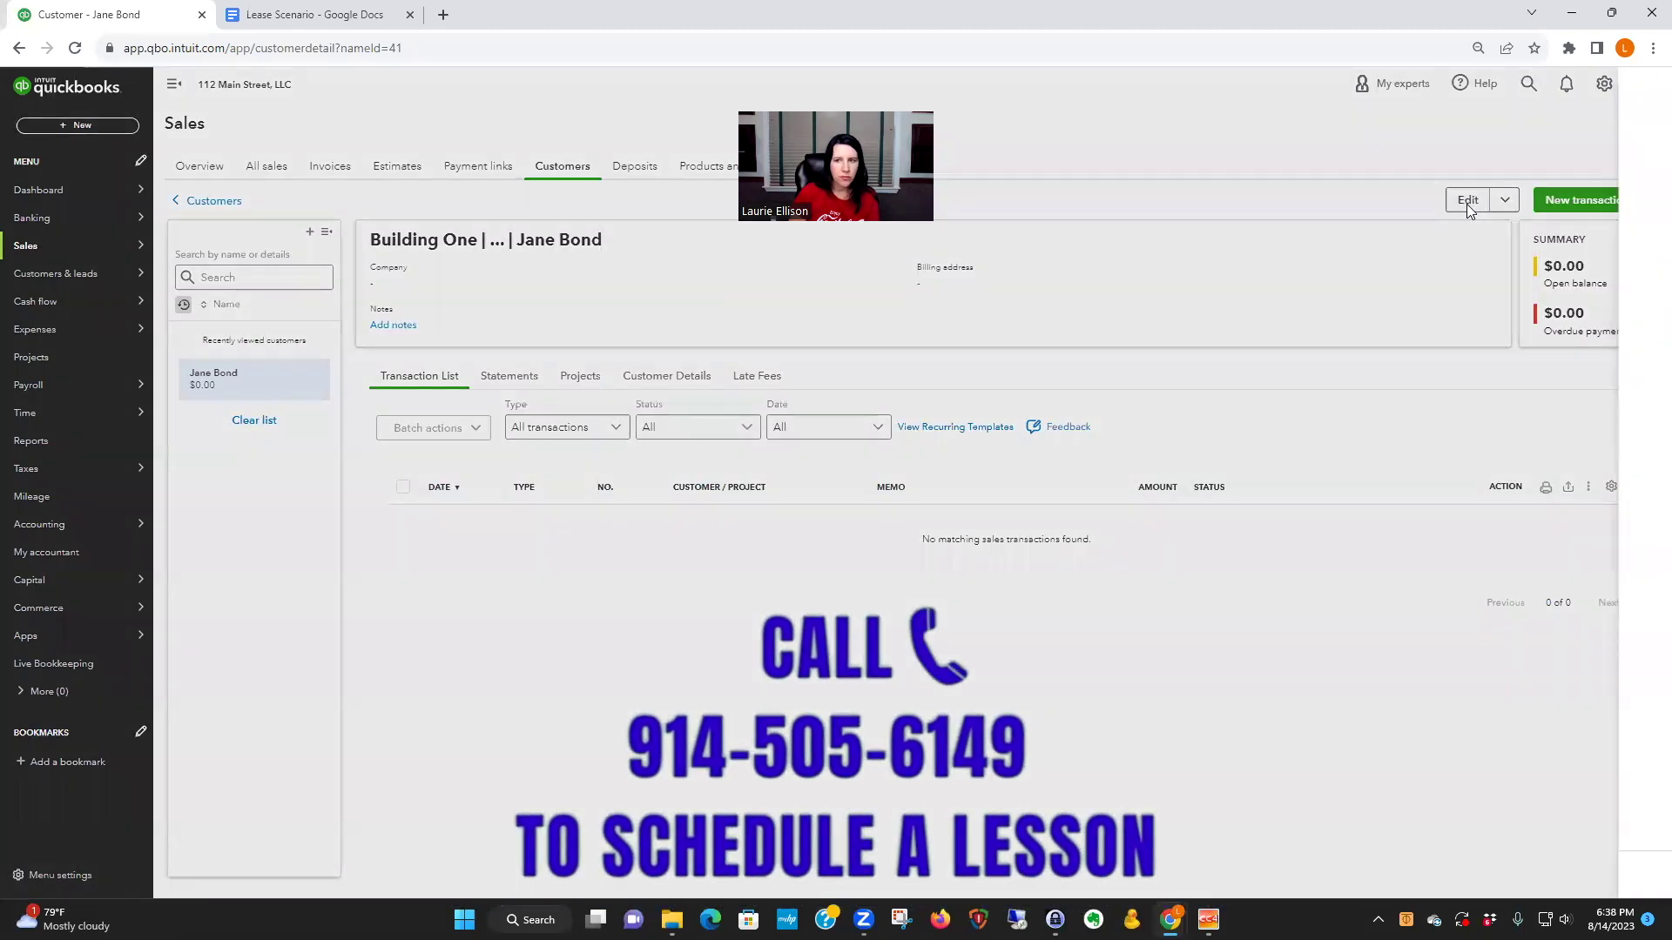
- Prefix the tenant's check name with 'B1 - Unit 2' and save
{"action": "left_click", "coordinate": [1468, 202]}
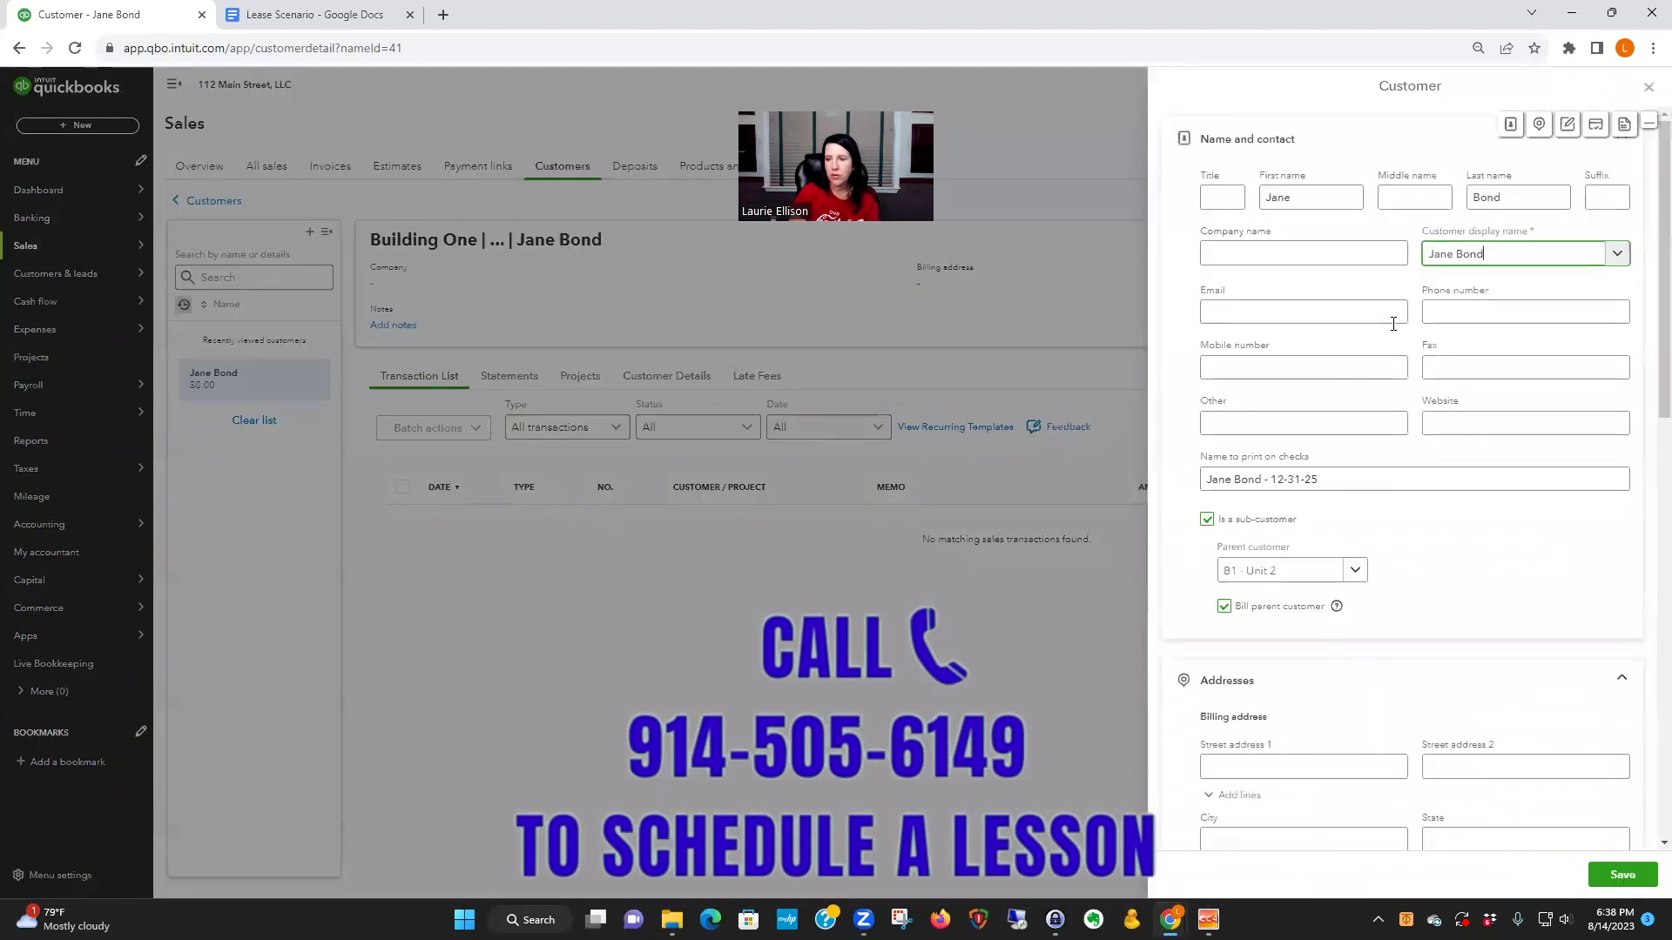
{"action": "left_click", "coordinate": [1205, 479]}
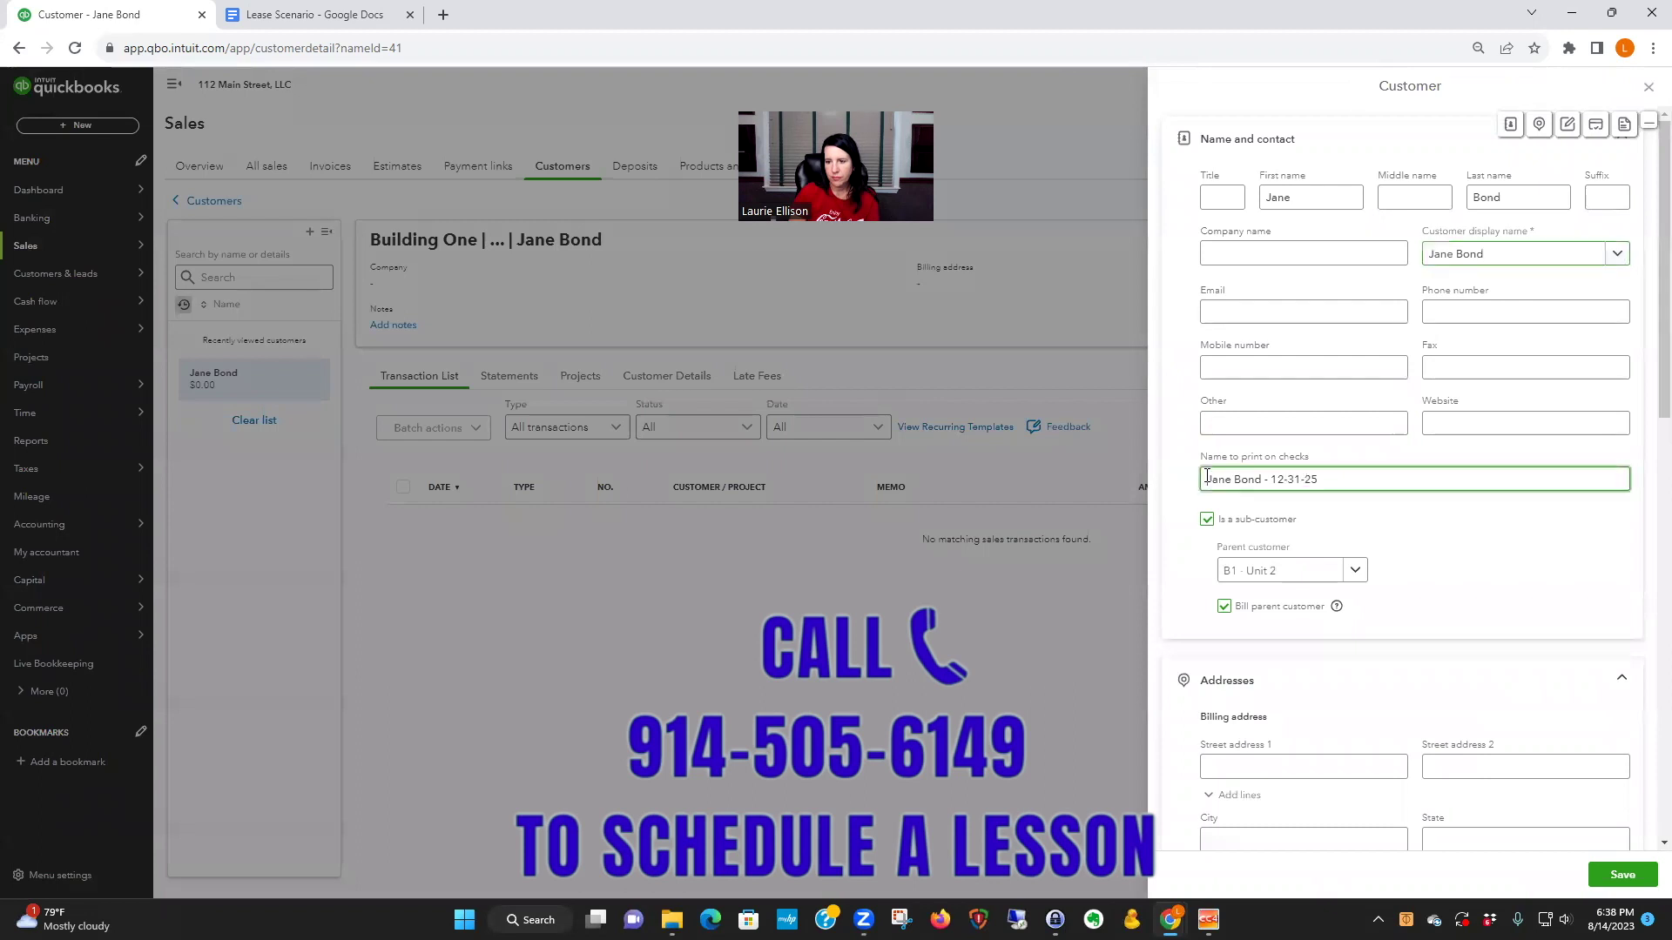
{"action": "type", "text": "B1"}
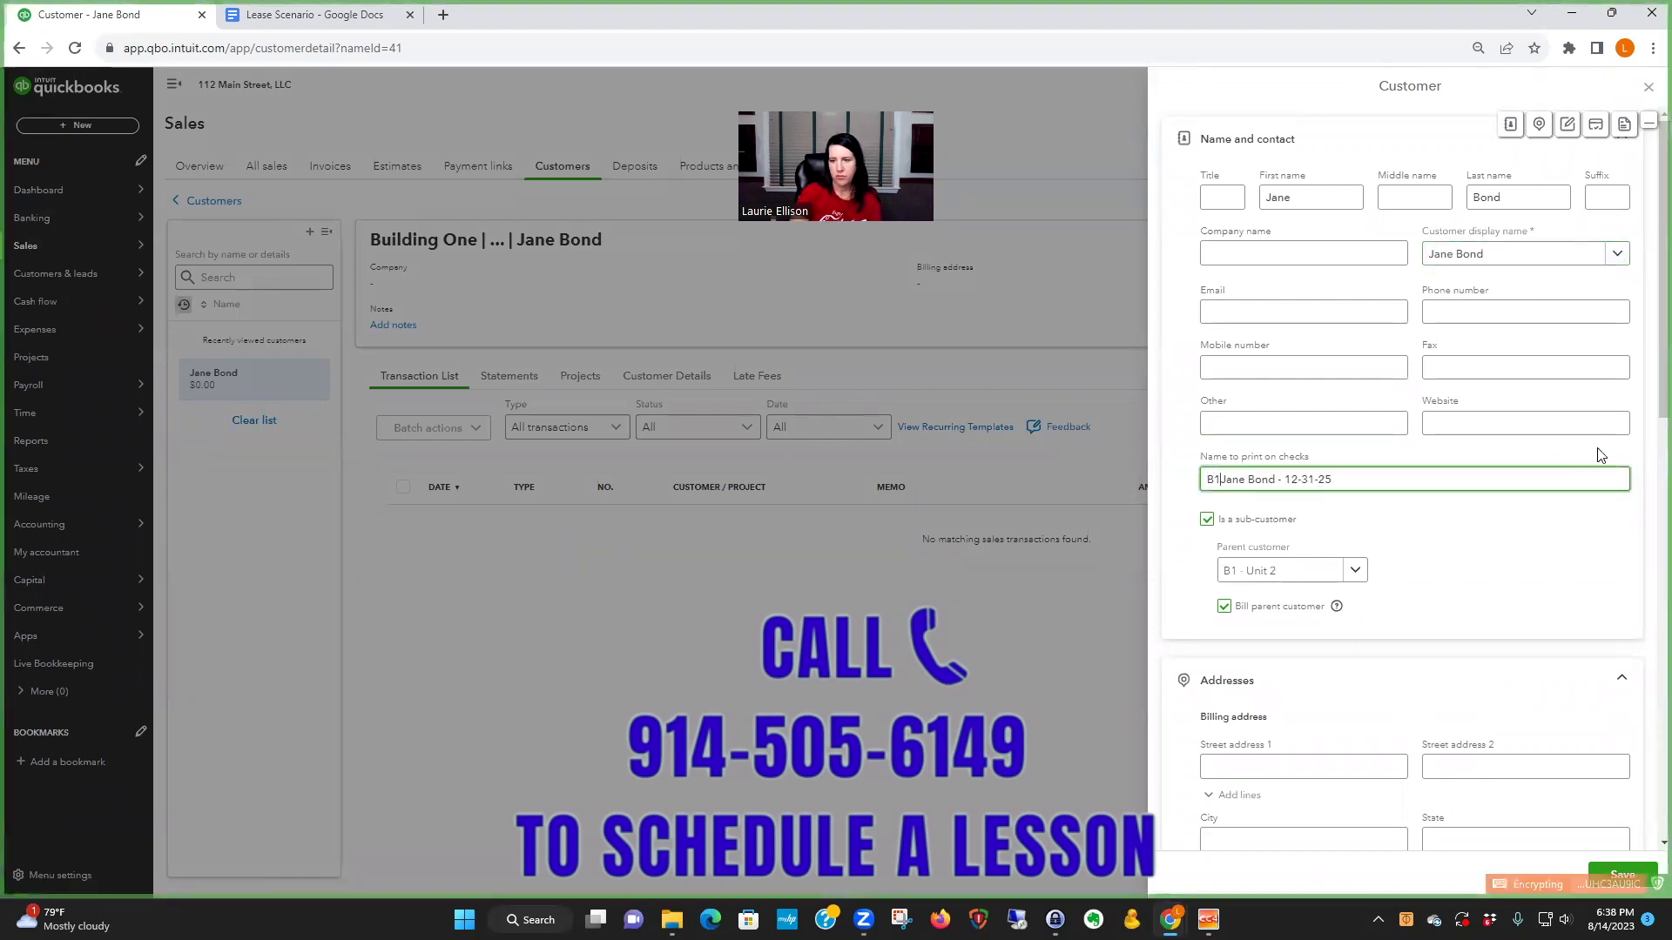
{"action": "type", "text": " - Unit 2"}
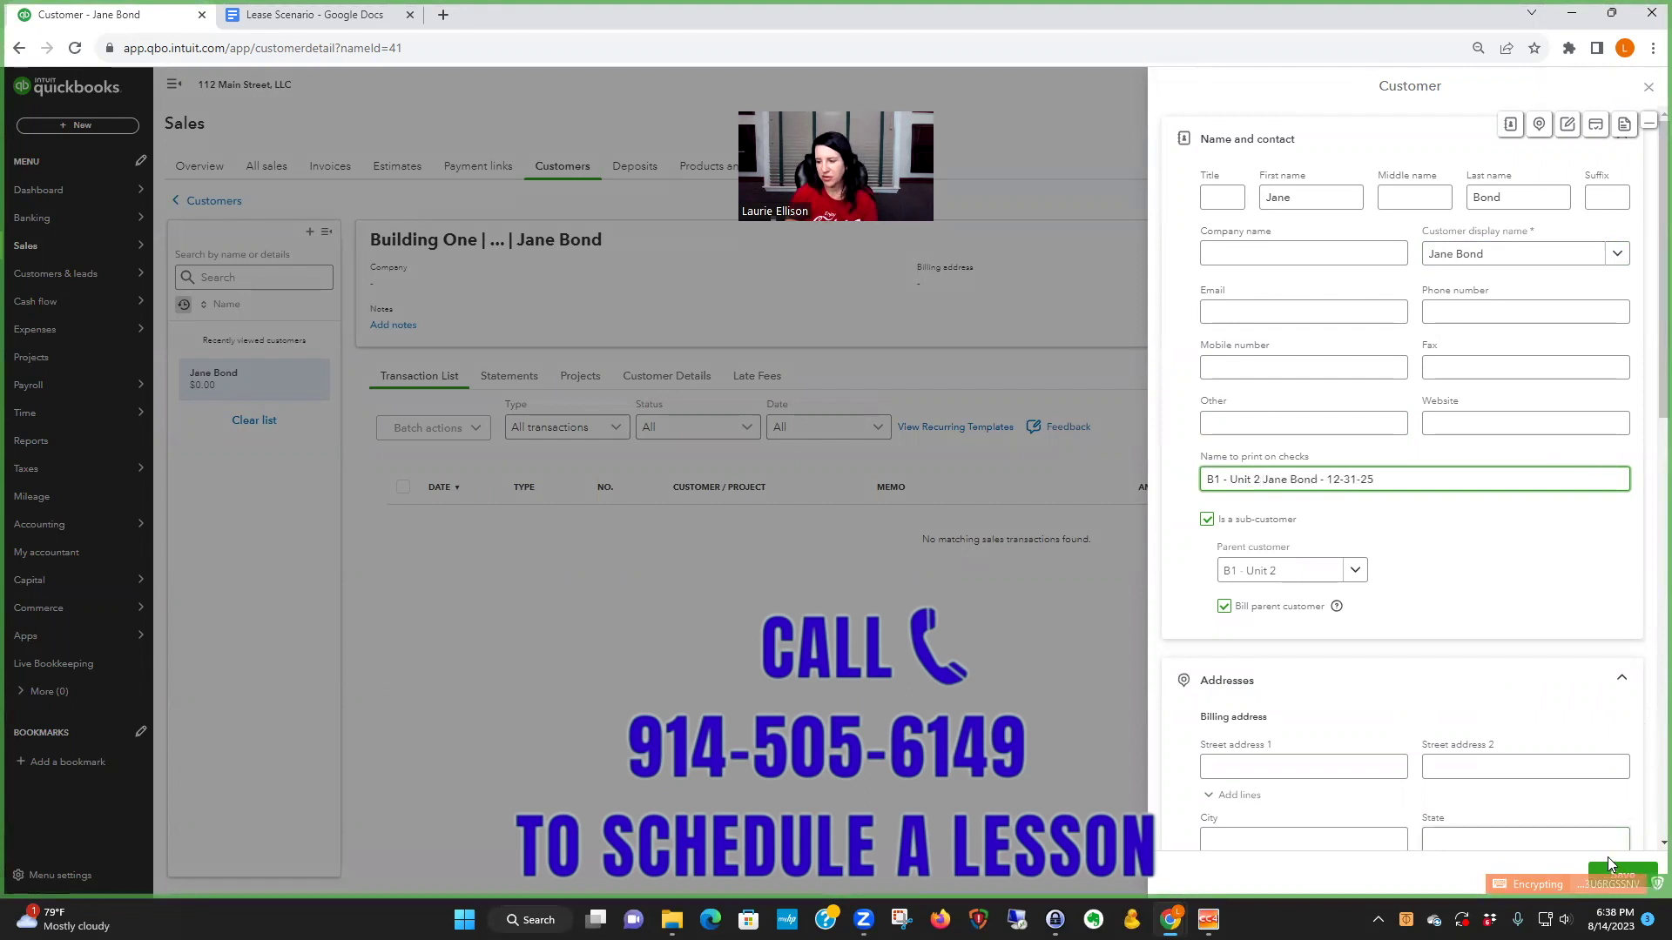
{"action": "left_click", "coordinate": [1621, 877]}
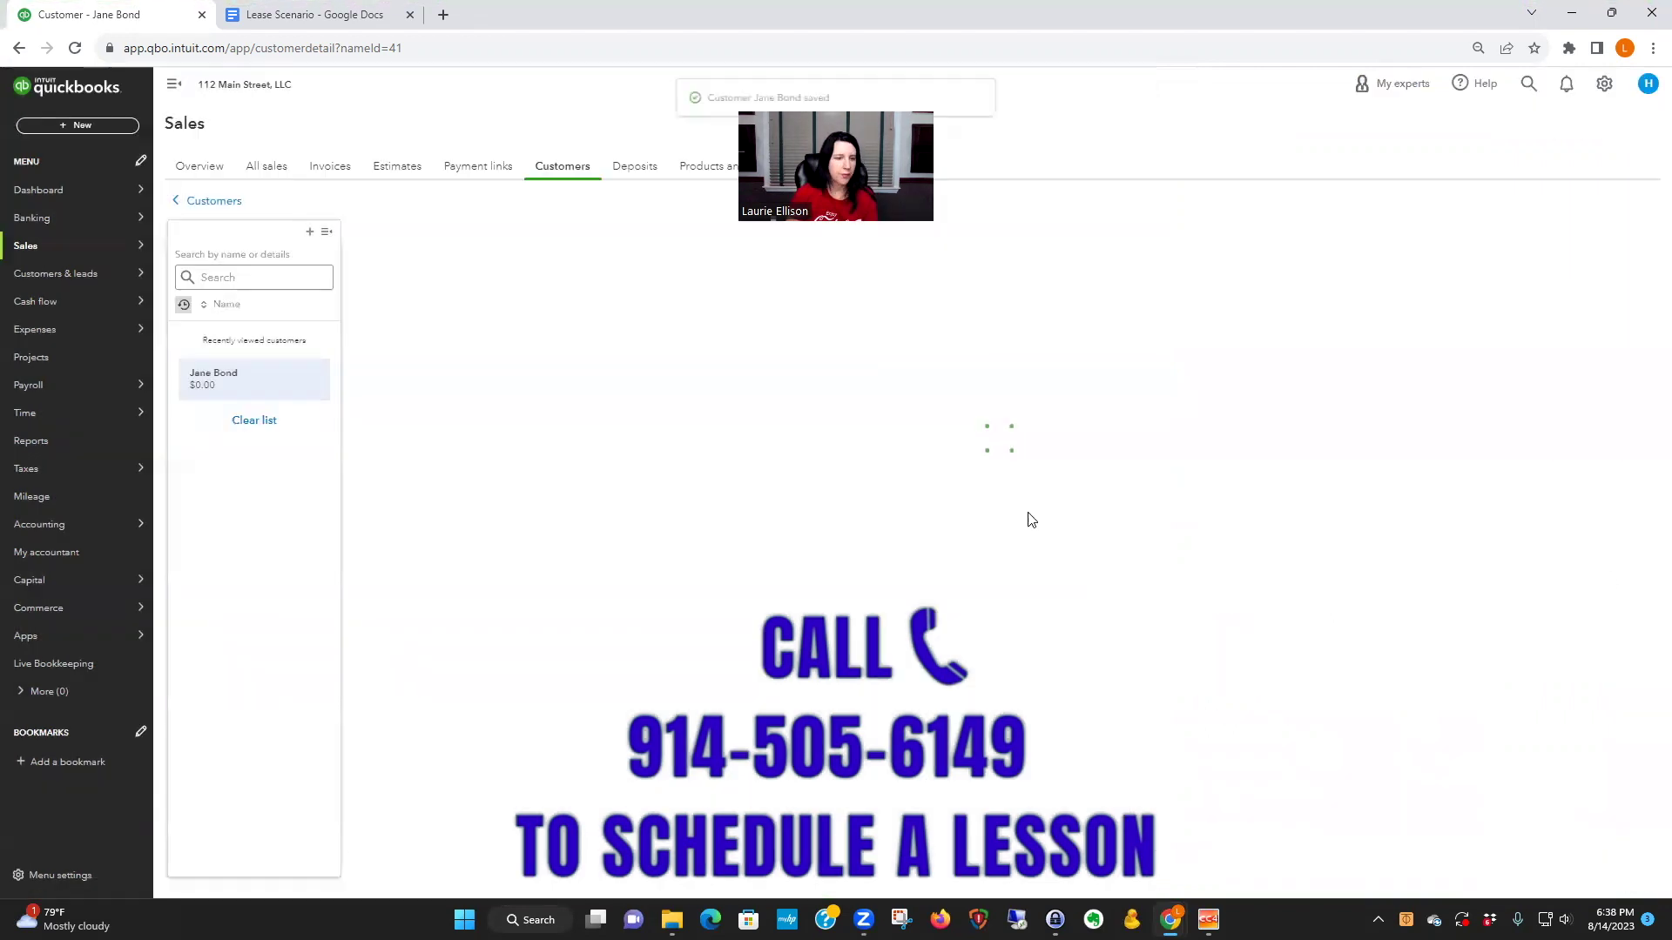
{"action": "left_click", "coordinate": [209, 200]}
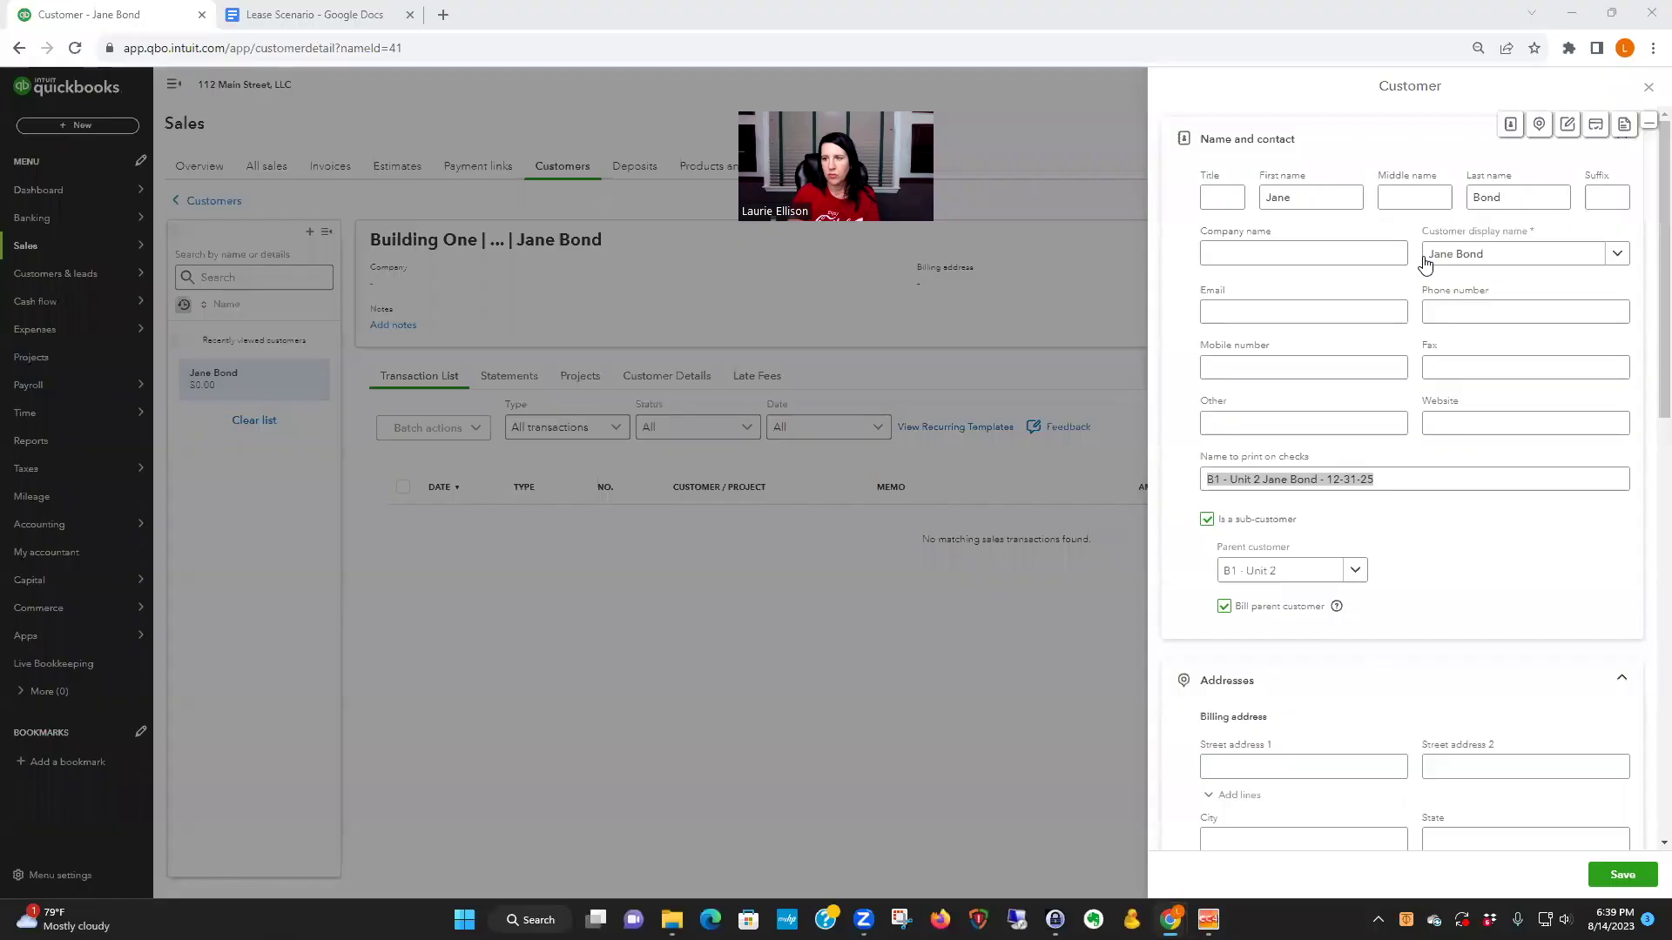
- Set the display name to the same B1 - Unit 2 … 12-31-25 name and save
{"action": "left_click", "coordinate": [1430, 255]}
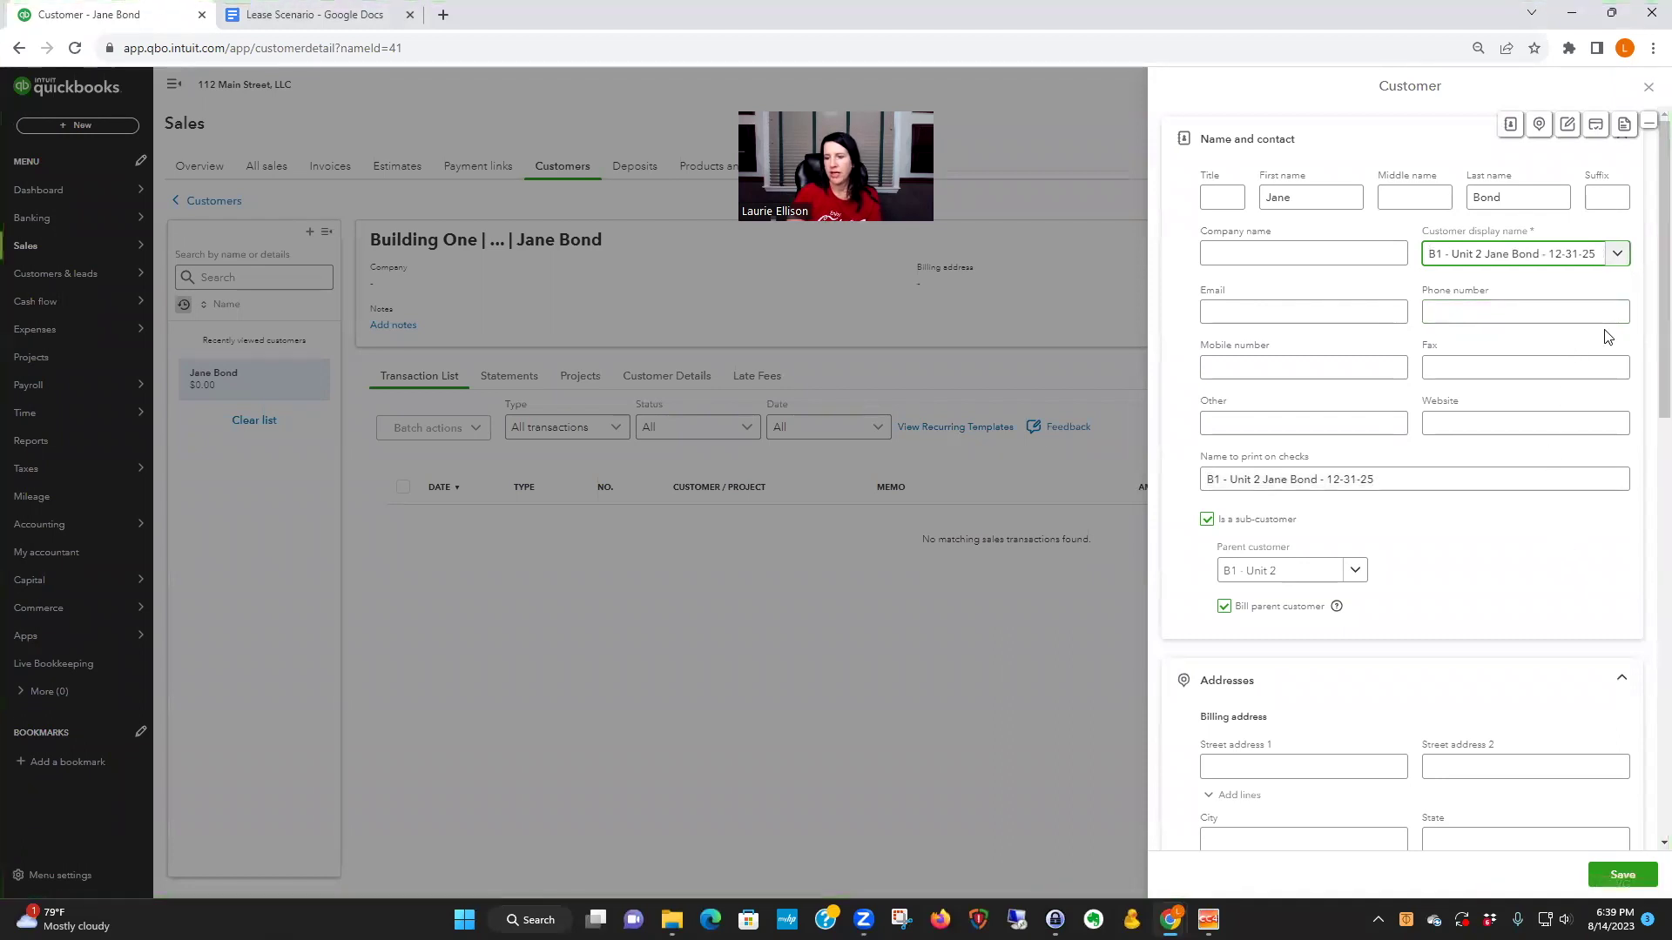
{"action": "left_click", "coordinate": [1584, 505]}
{"action": "left_click", "coordinate": [1621, 875]}
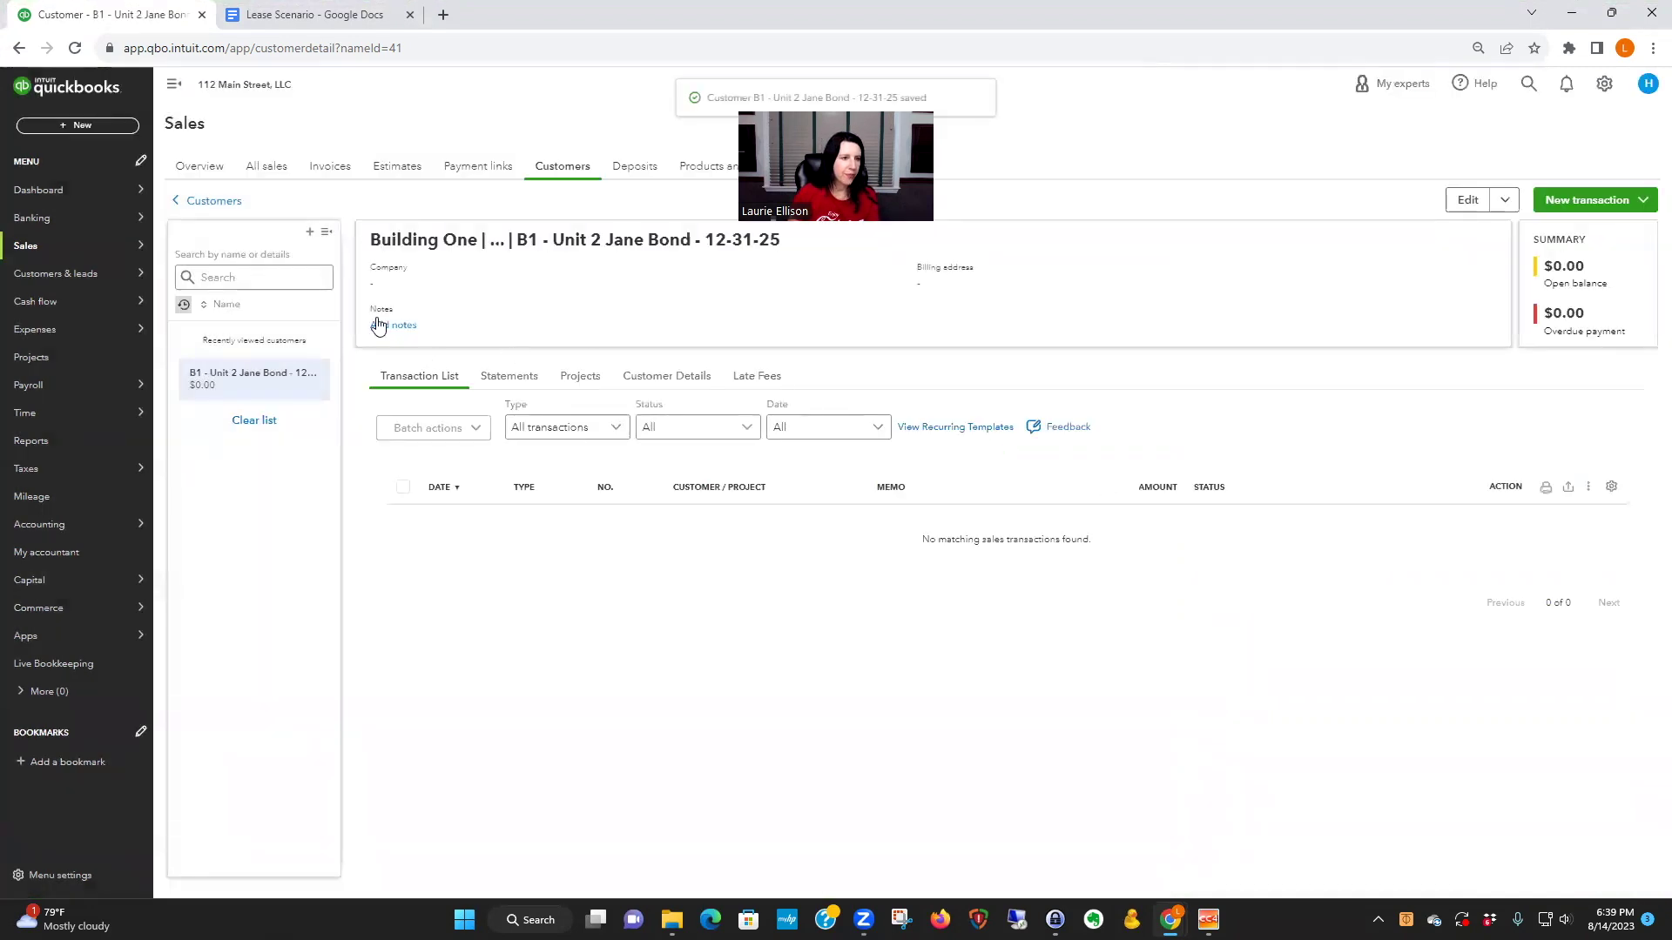
{"action": "left_click", "coordinate": [207, 202]}
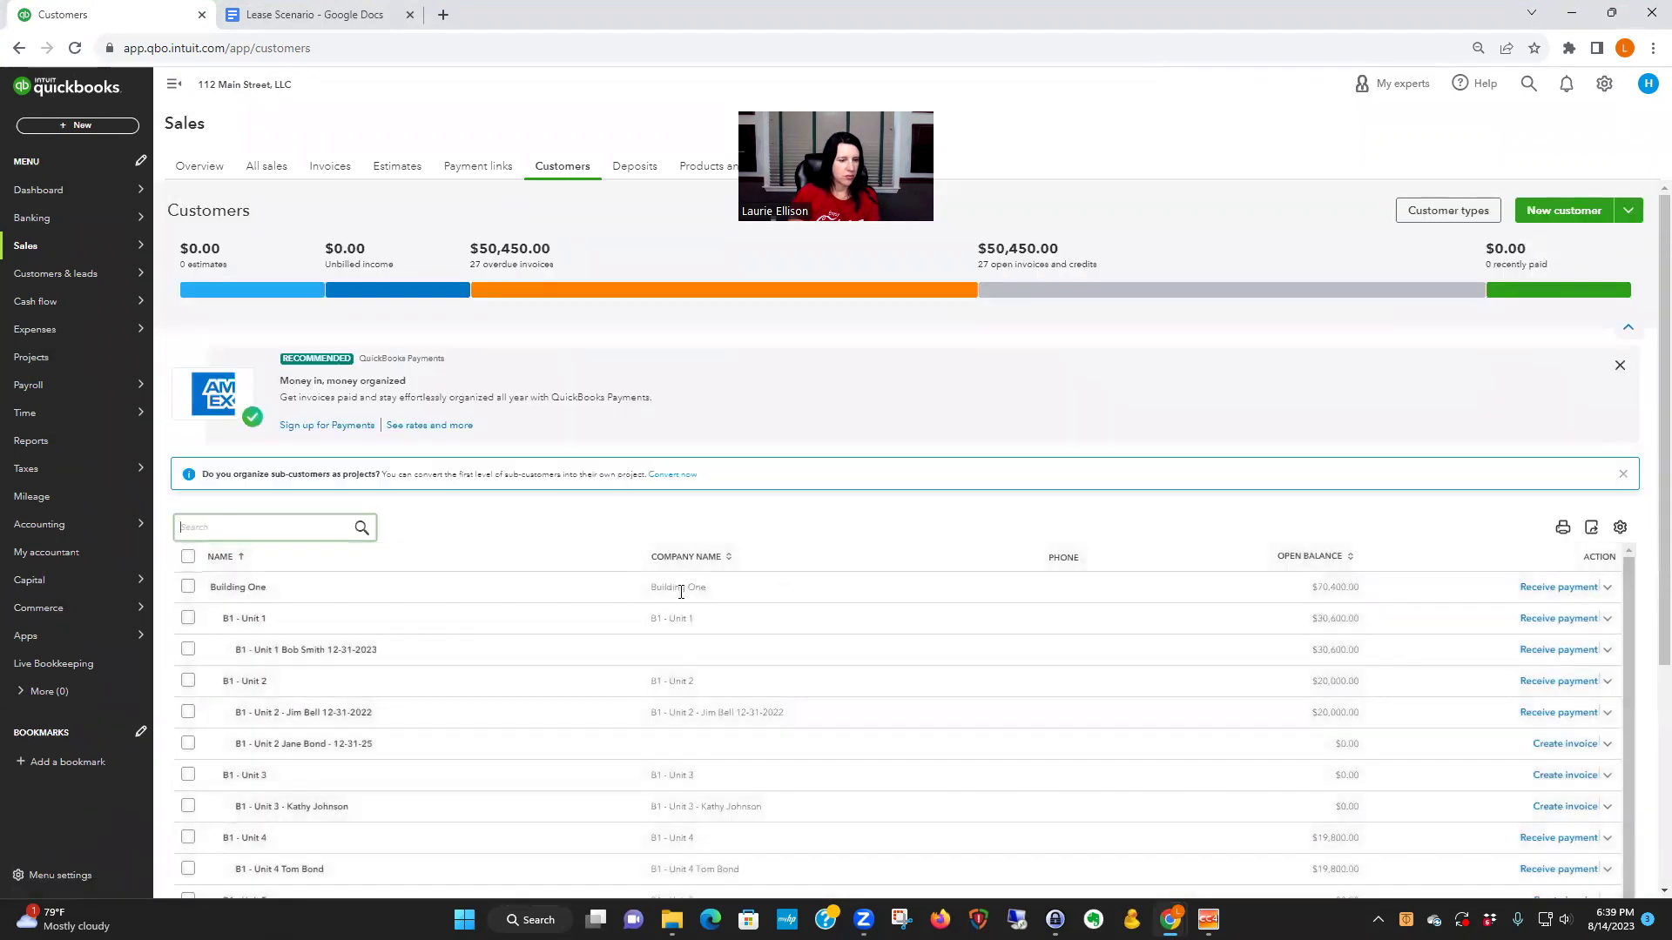
{"action": "scroll", "coordinate": [697, 614], "scroll_direction": "down", "scroll_amount": 1}
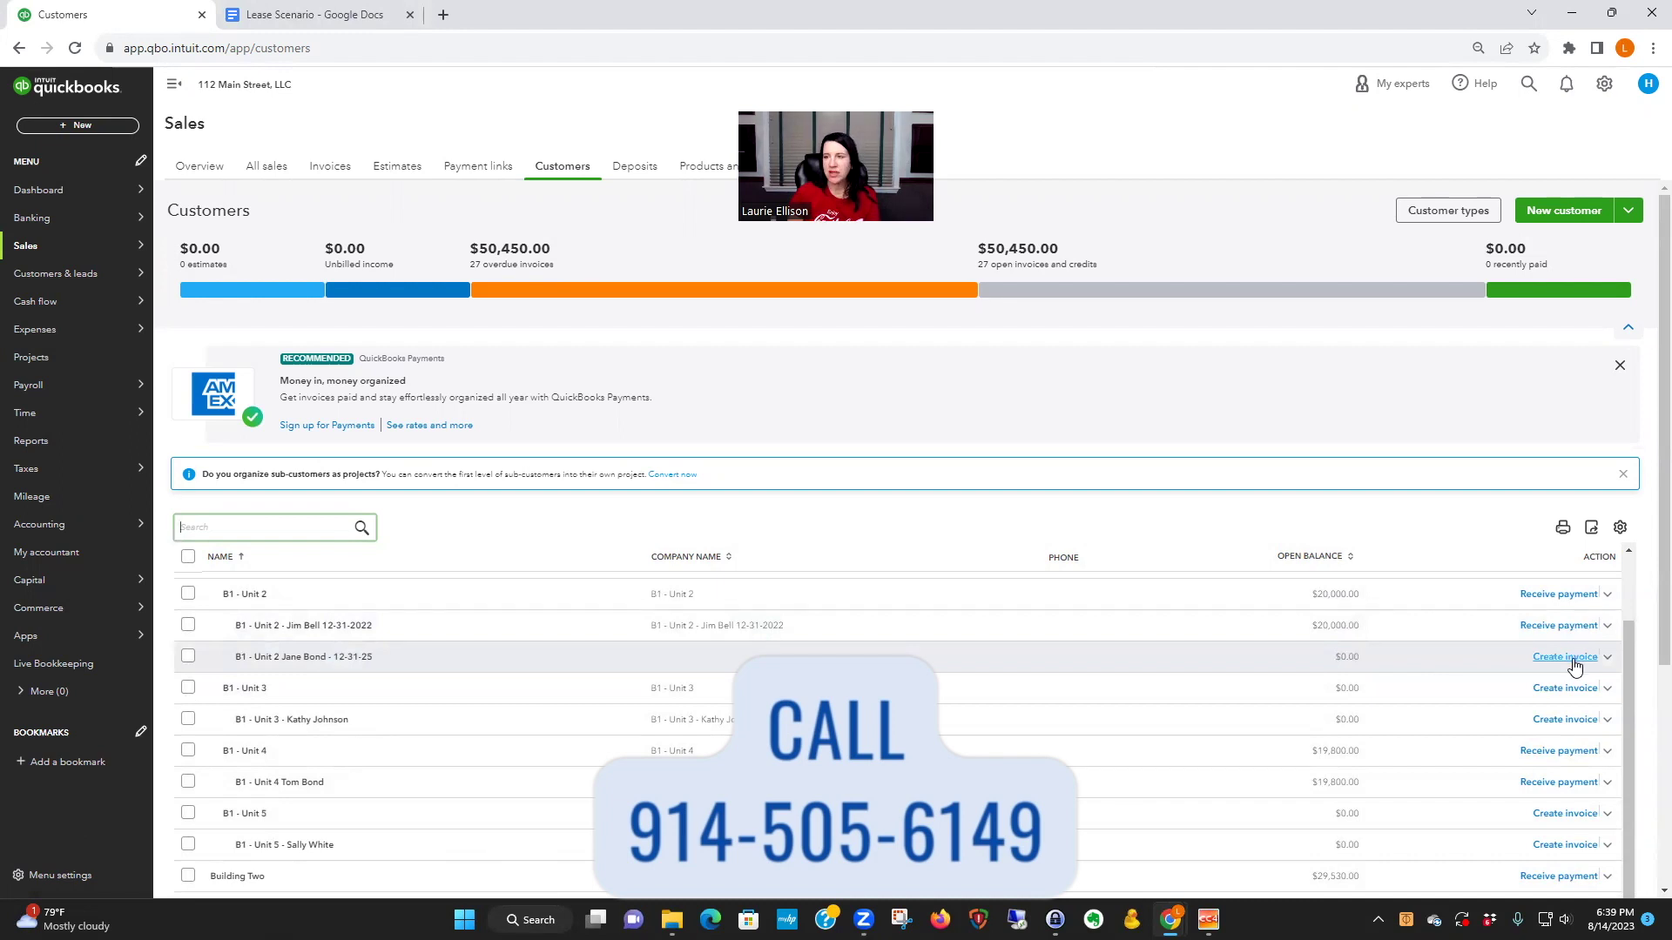
- Go through Products and services to the chart of accounts' Building One income accounts
{"action": "left_click", "coordinate": [1605, 85]}
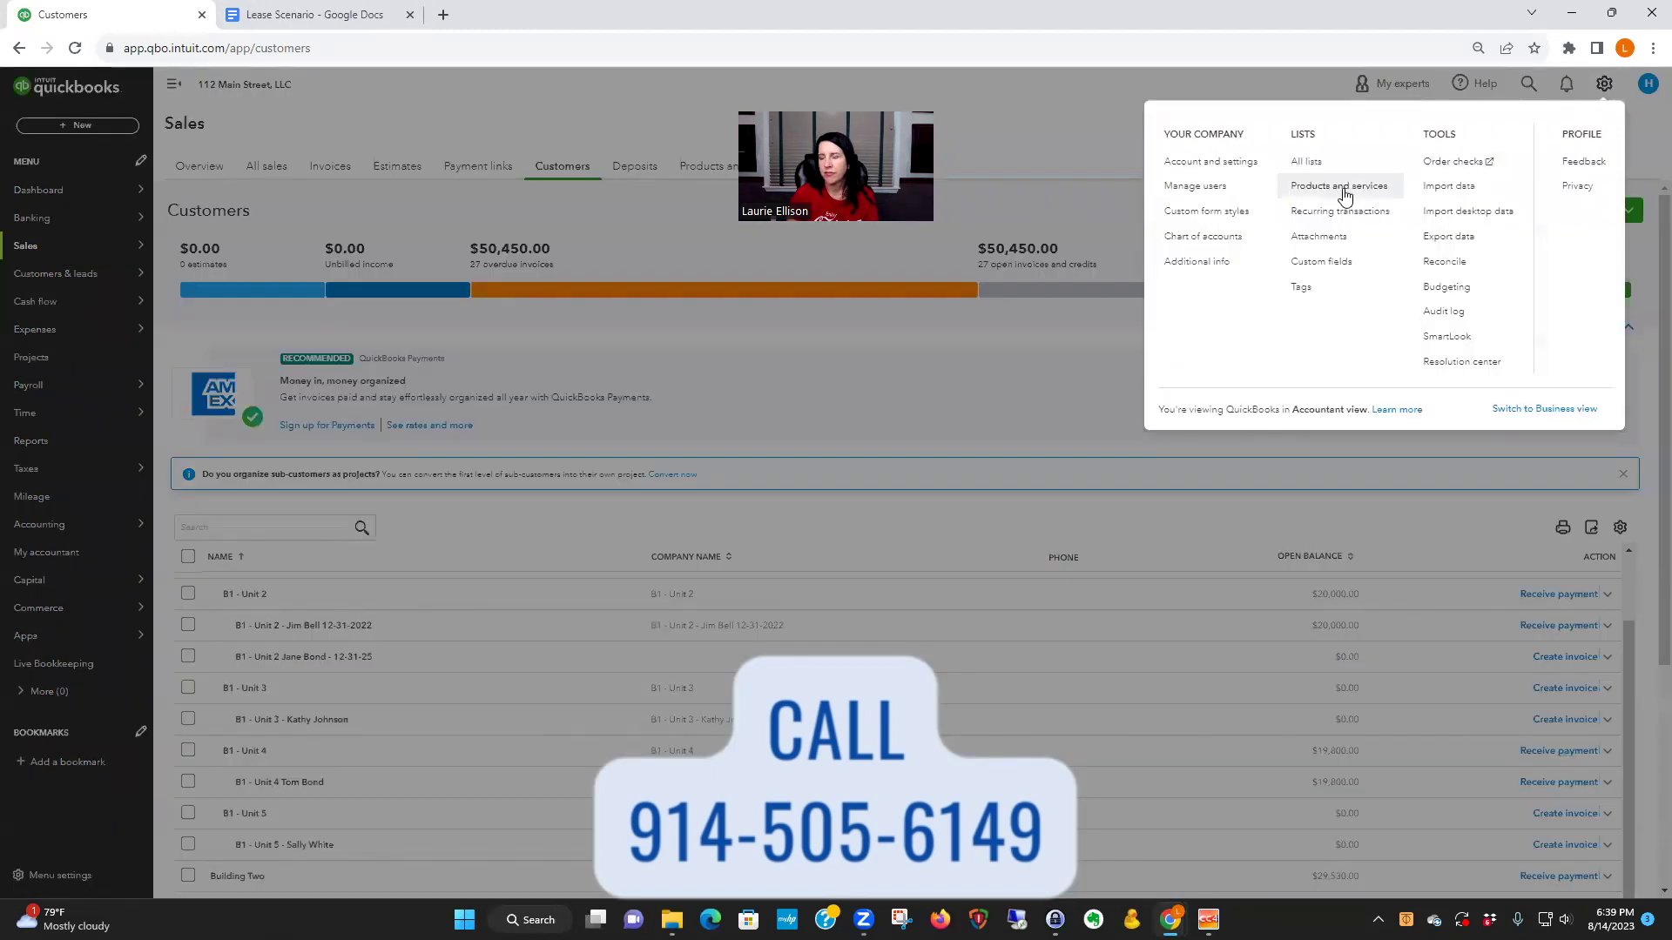
{"action": "left_click", "coordinate": [1342, 187]}
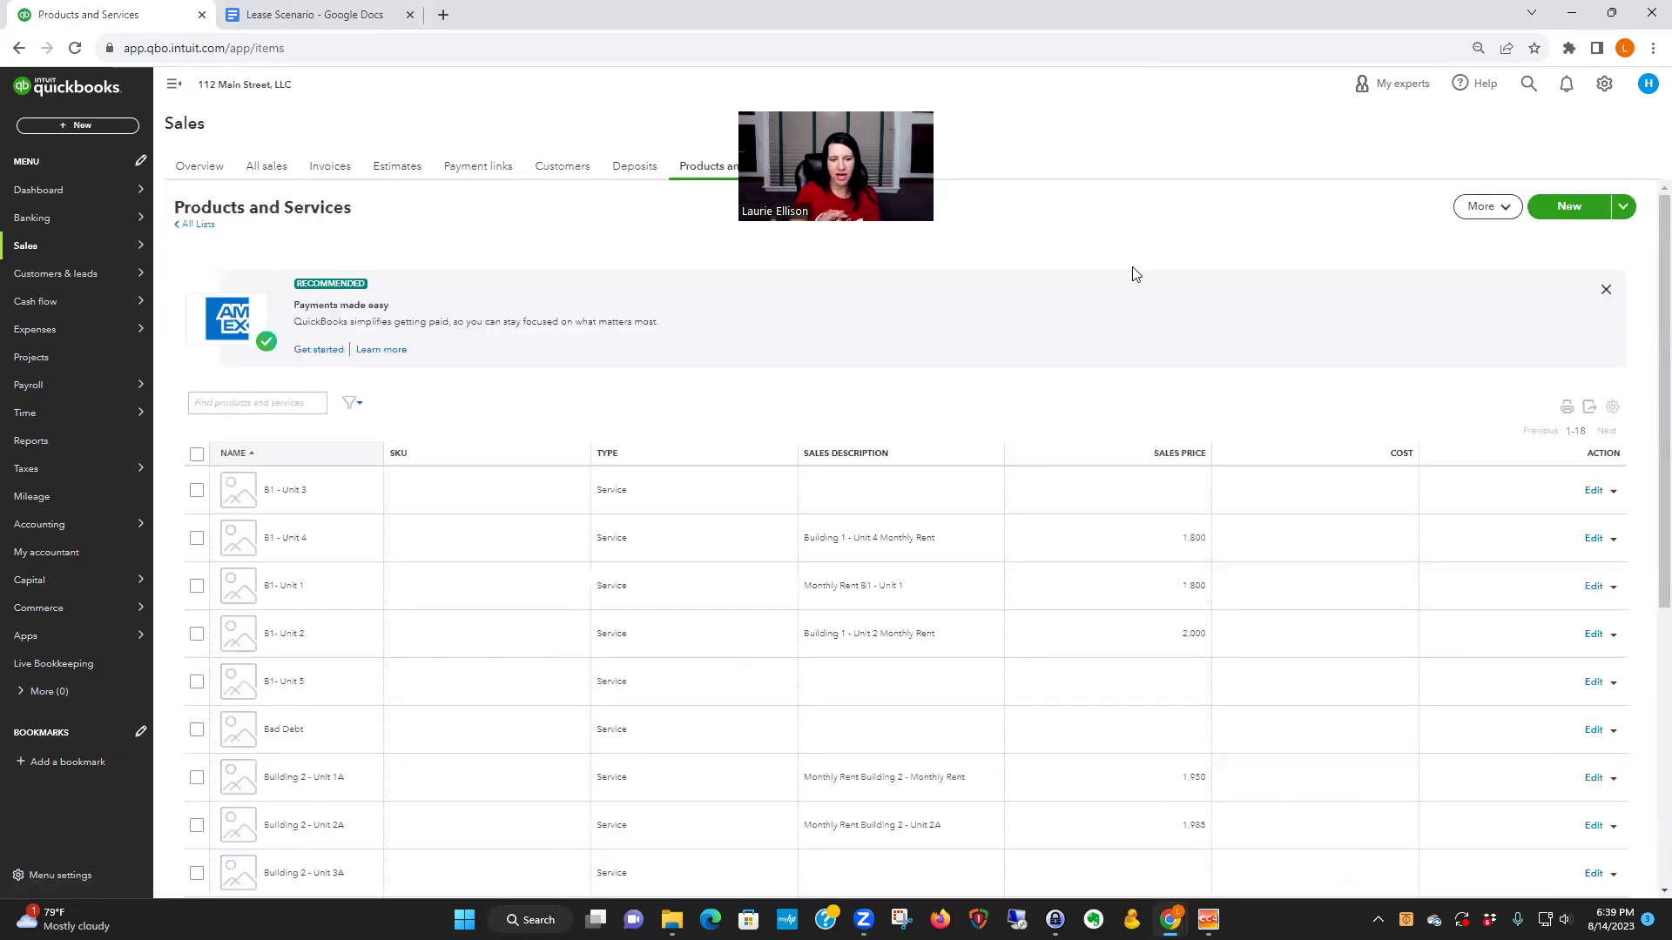
{"action": "mouse_move", "coordinate": [122, 523]}
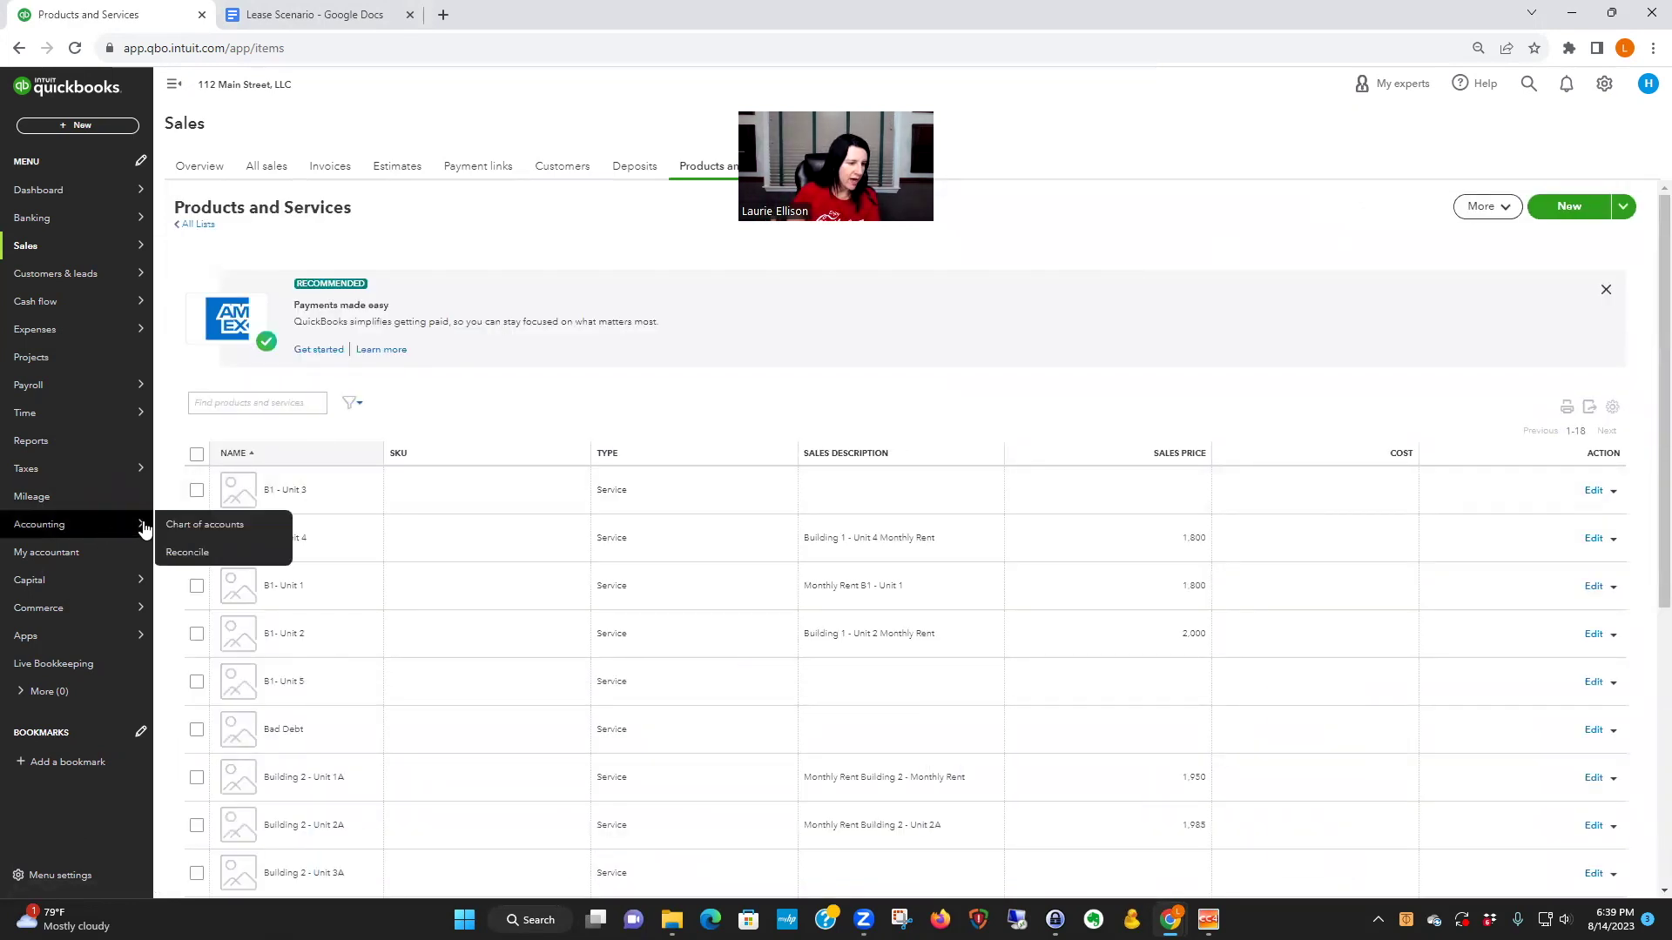
{"action": "left_click", "coordinate": [209, 524]}
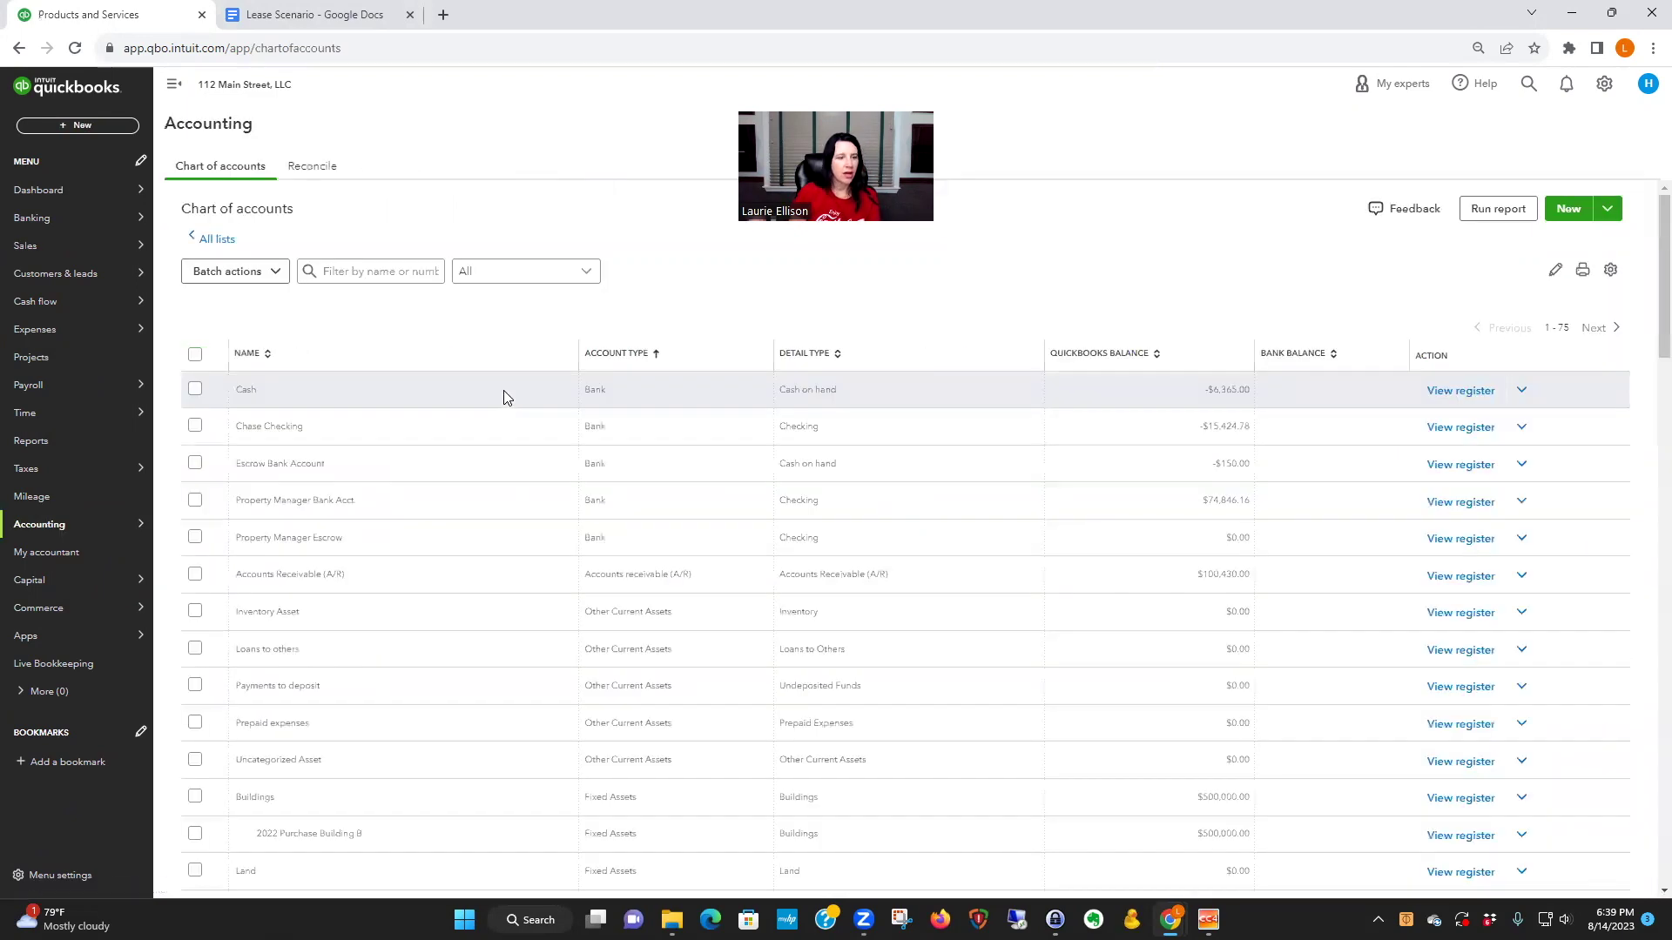
{"action": "scroll", "coordinate": [776, 644], "scroll_direction": "down", "scroll_amount": 4}
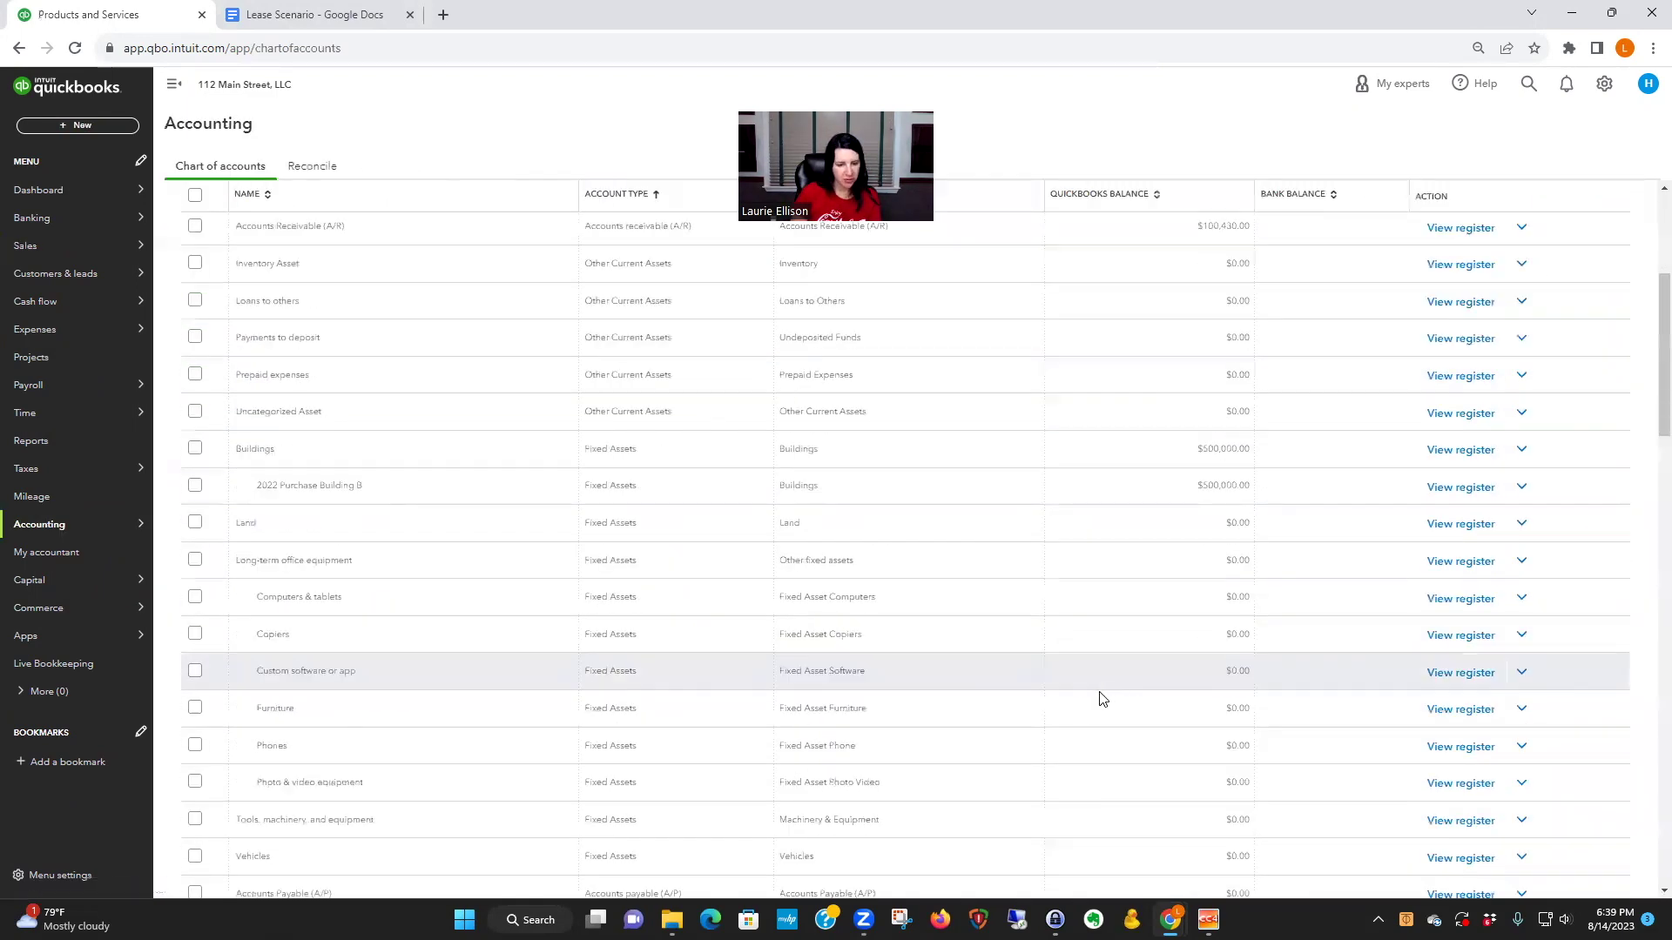
{"action": "scroll", "coordinate": [1033, 691], "scroll_direction": "down", "scroll_amount": 15}
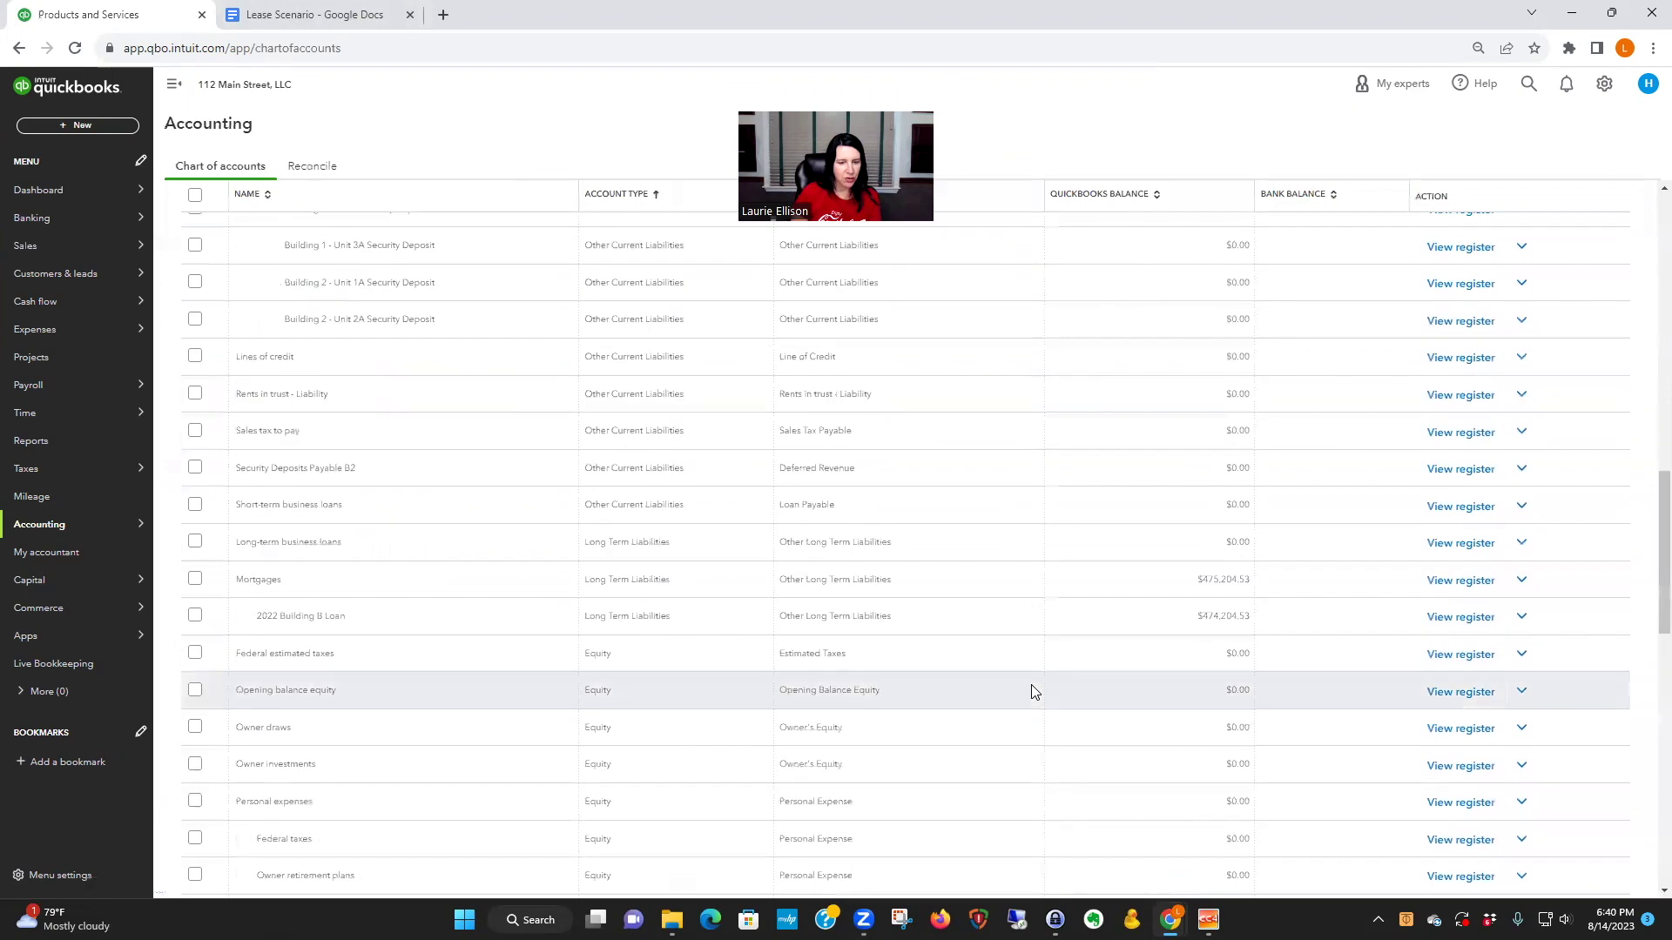
{"action": "scroll", "coordinate": [1034, 691], "scroll_direction": "down", "scroll_amount": 5}
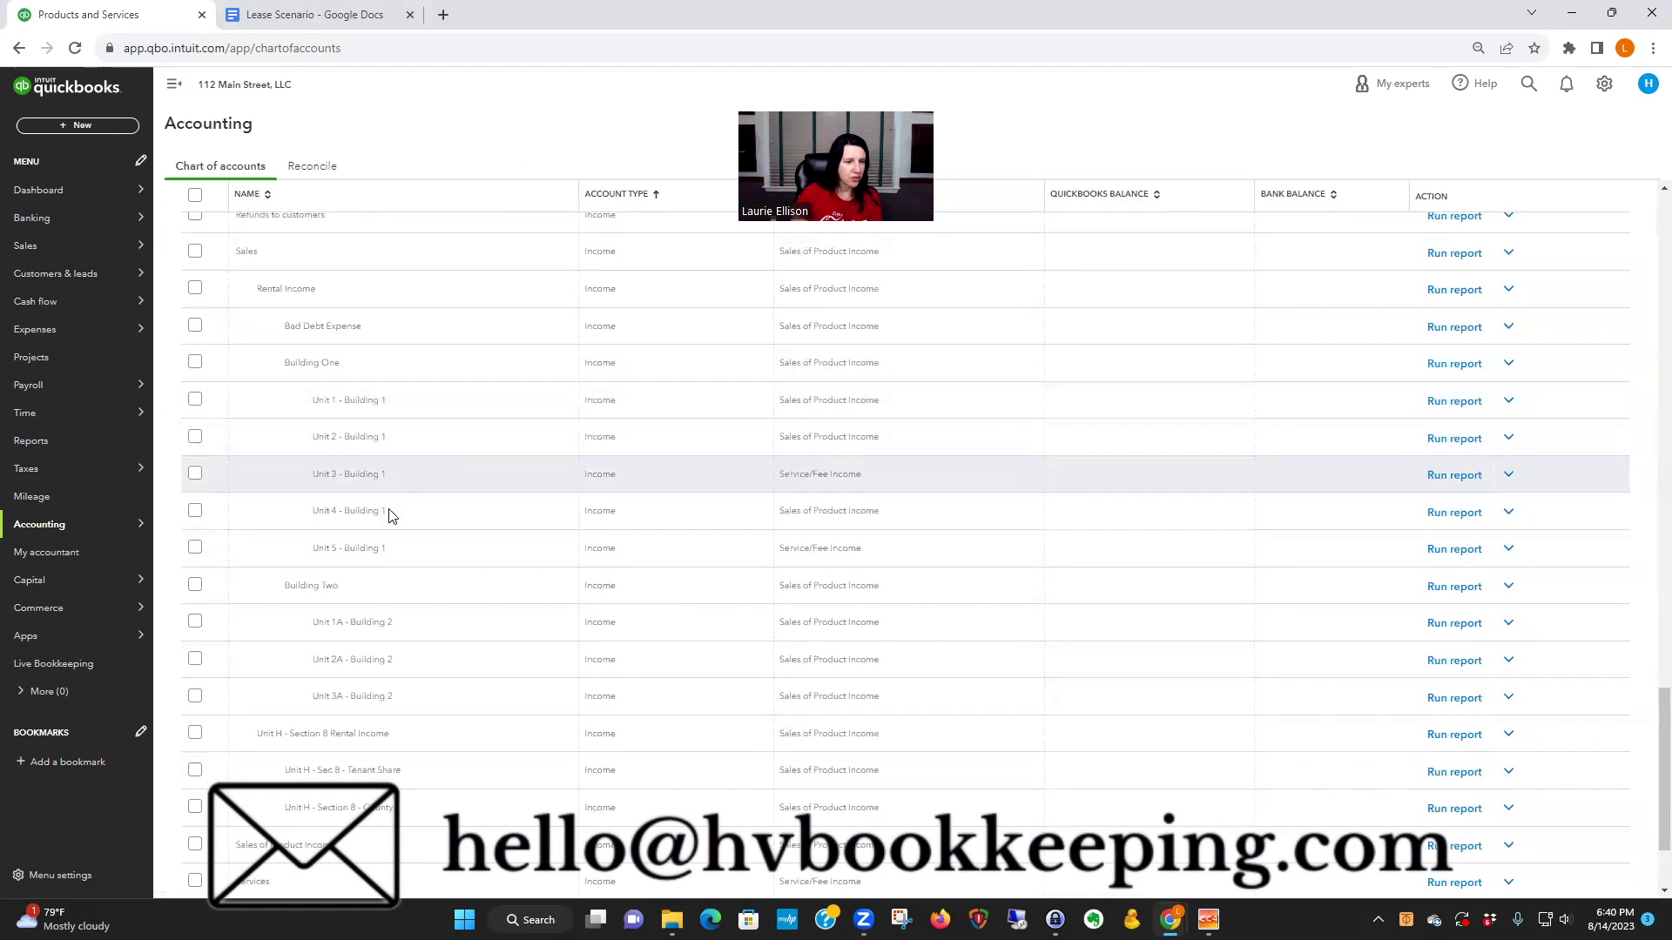
{"action": "scroll", "coordinate": [426, 584], "scroll_direction": "down", "scroll_amount": 1}
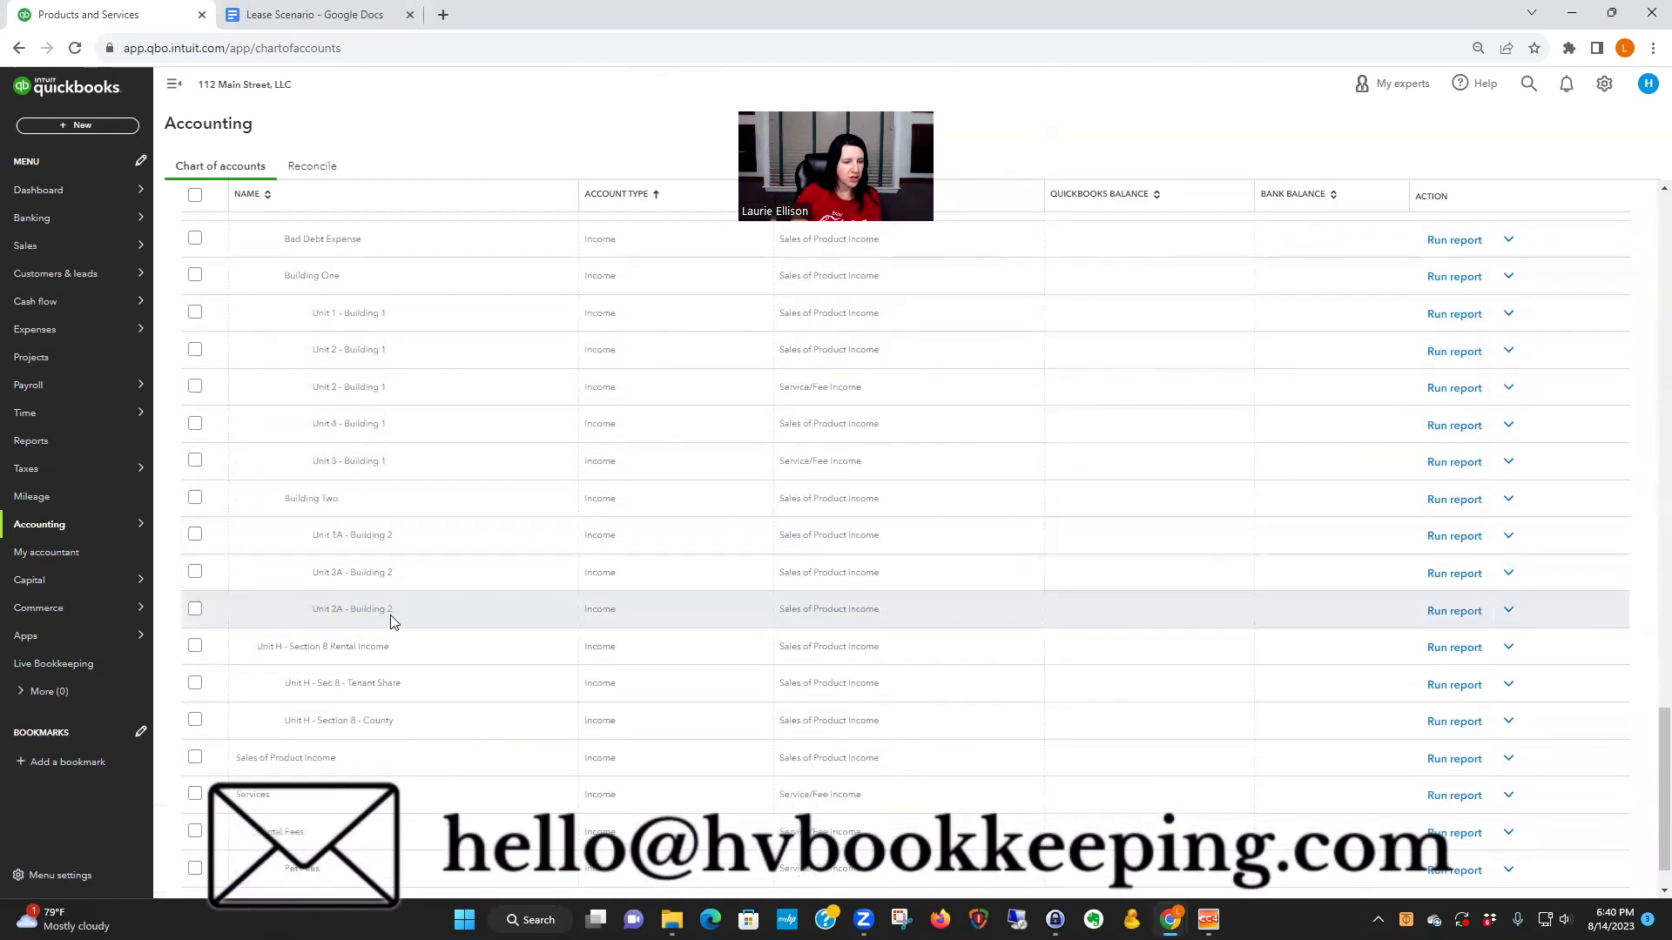
{"action": "left_click", "coordinate": [301, 25]}
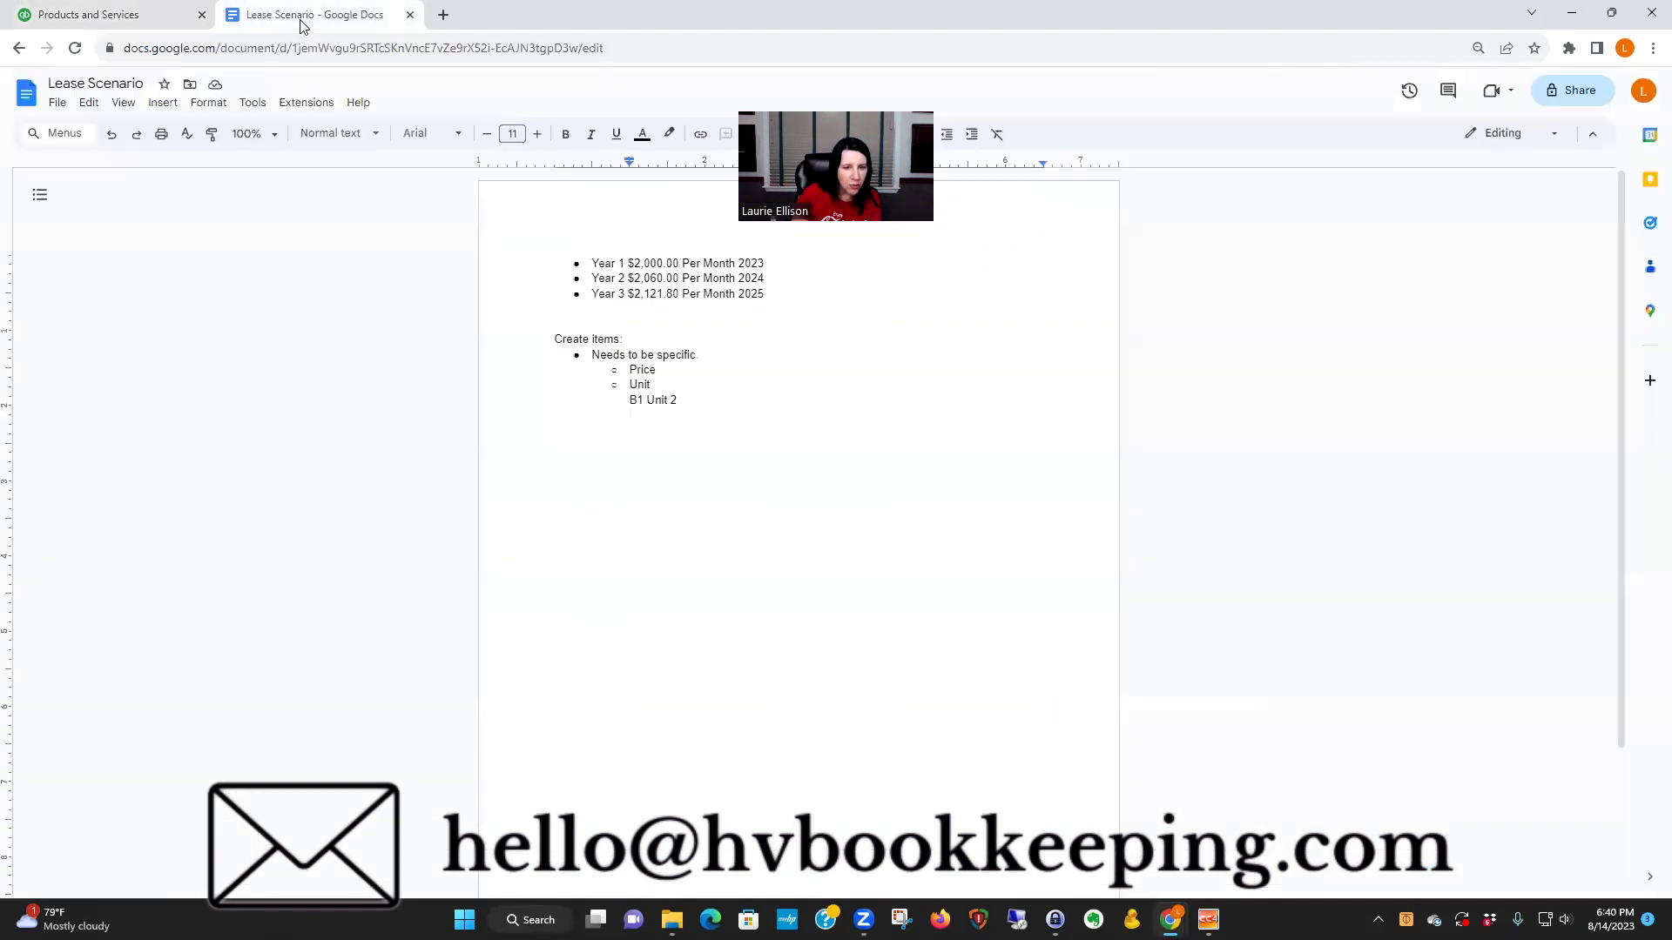
- Copy the 'Unit 2 - Building 1' account name into the notes as a '- Chart of Account' line
{"action": "left_click", "coordinate": [174, 24]}
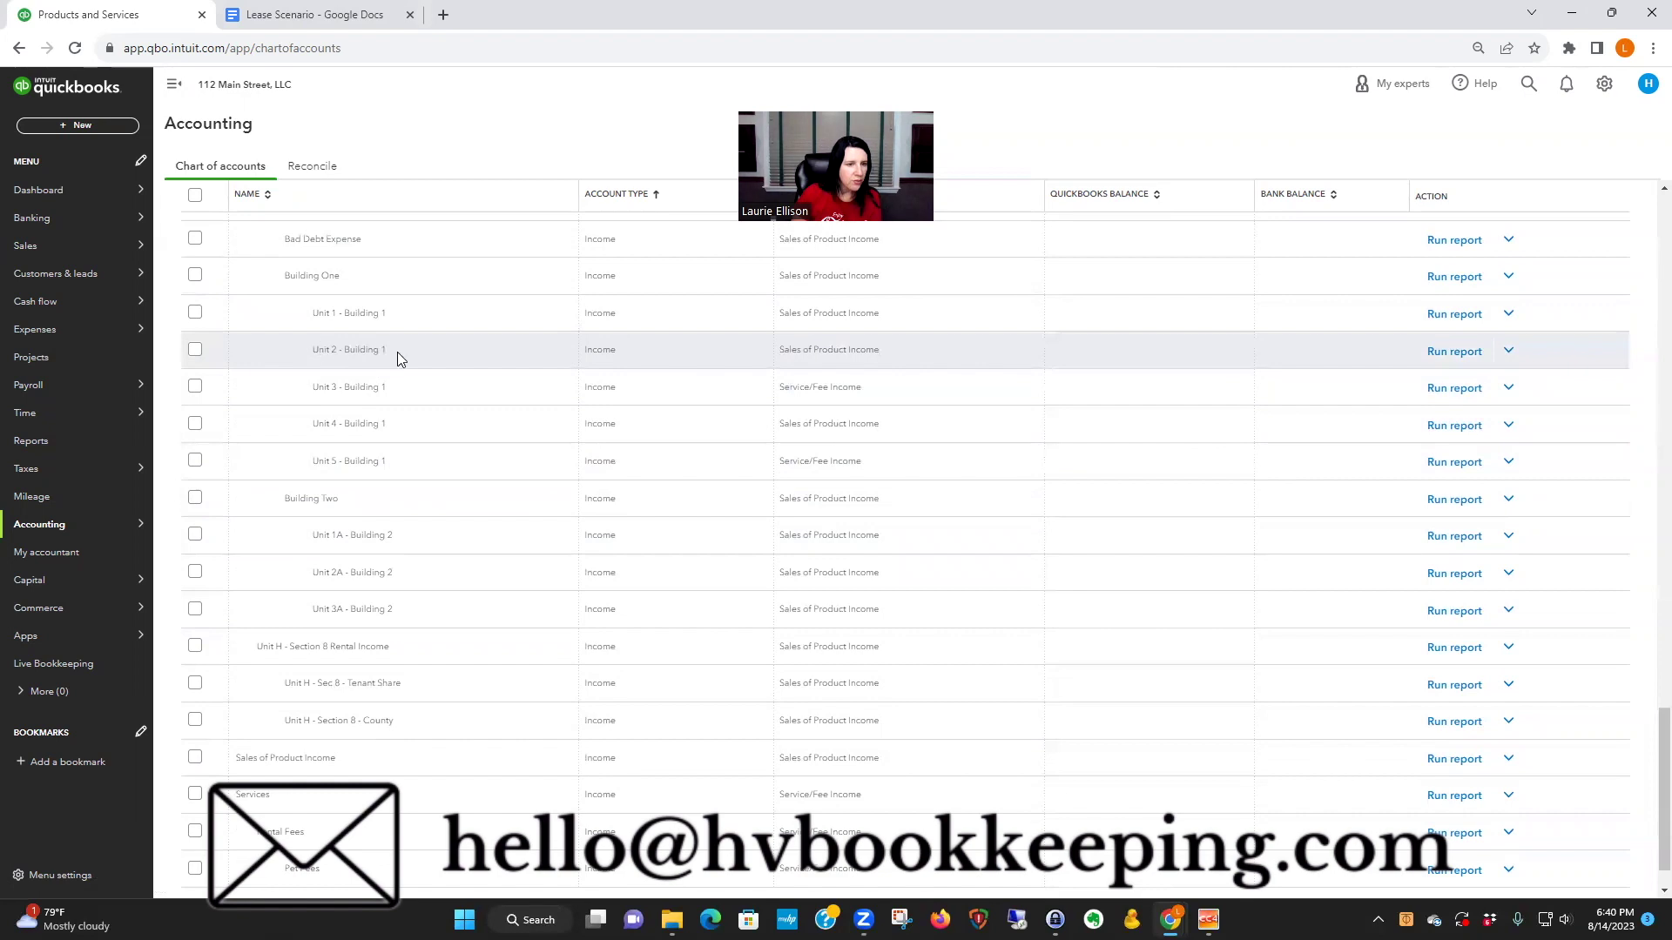
{"action": "left_click_drag", "start_coordinate": [393, 355], "coordinate": [301, 357]}
{"action": "key", "text": "ctrl+c"}
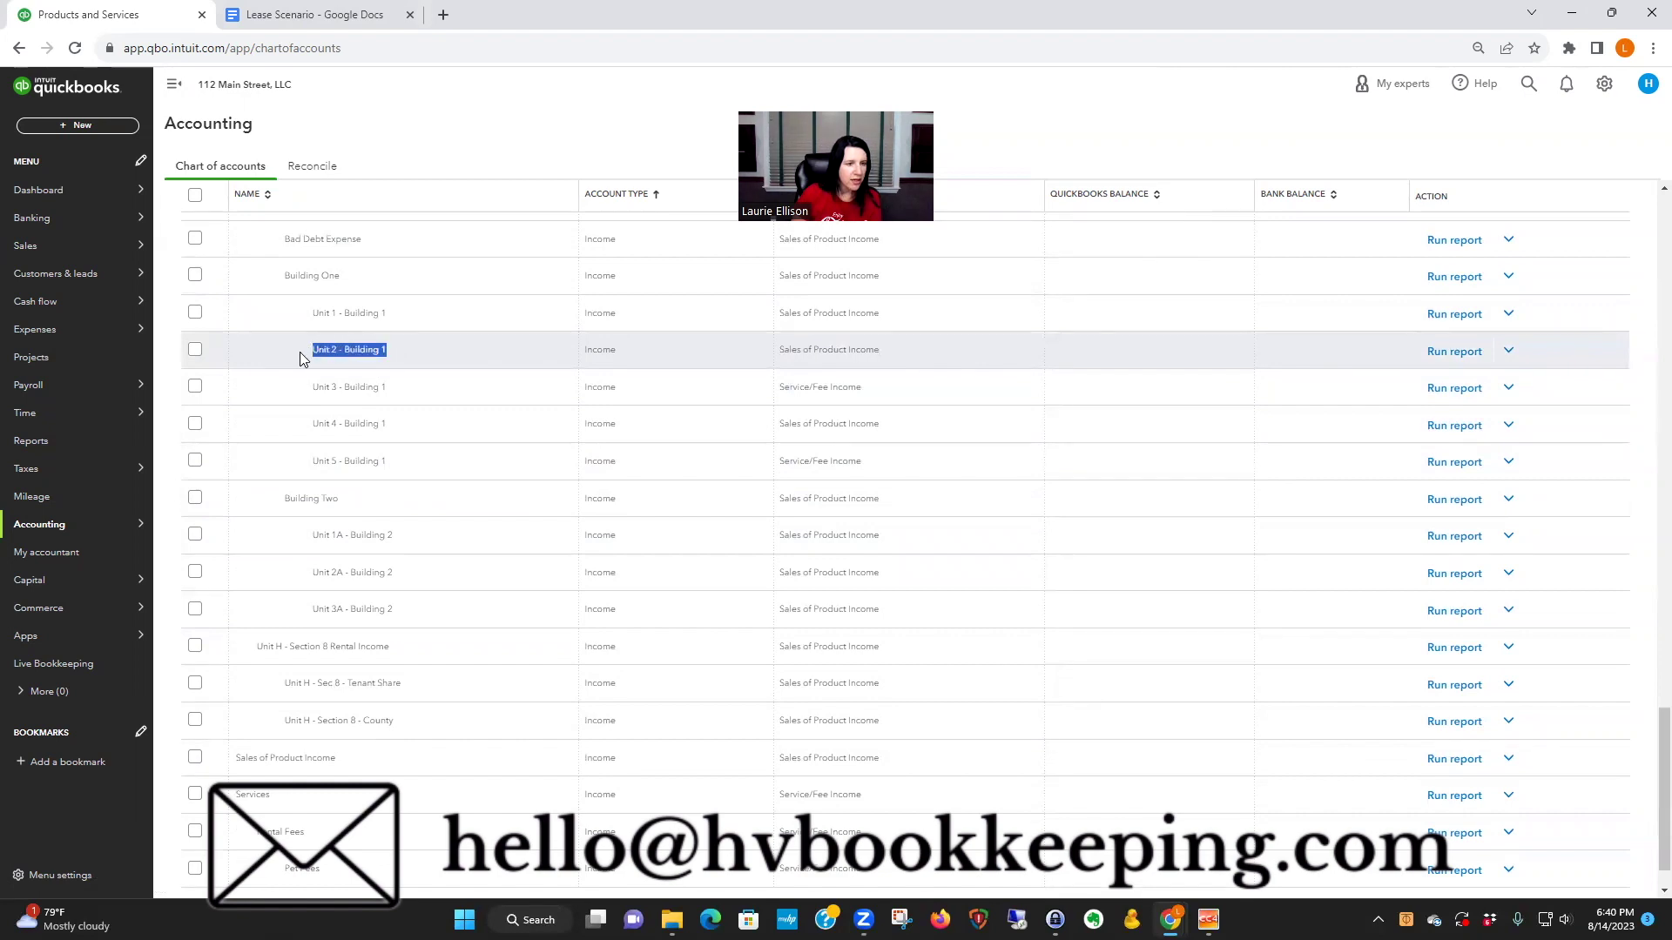
{"action": "left_click", "coordinate": [336, 15]}
{"action": "key", "text": "Return"}
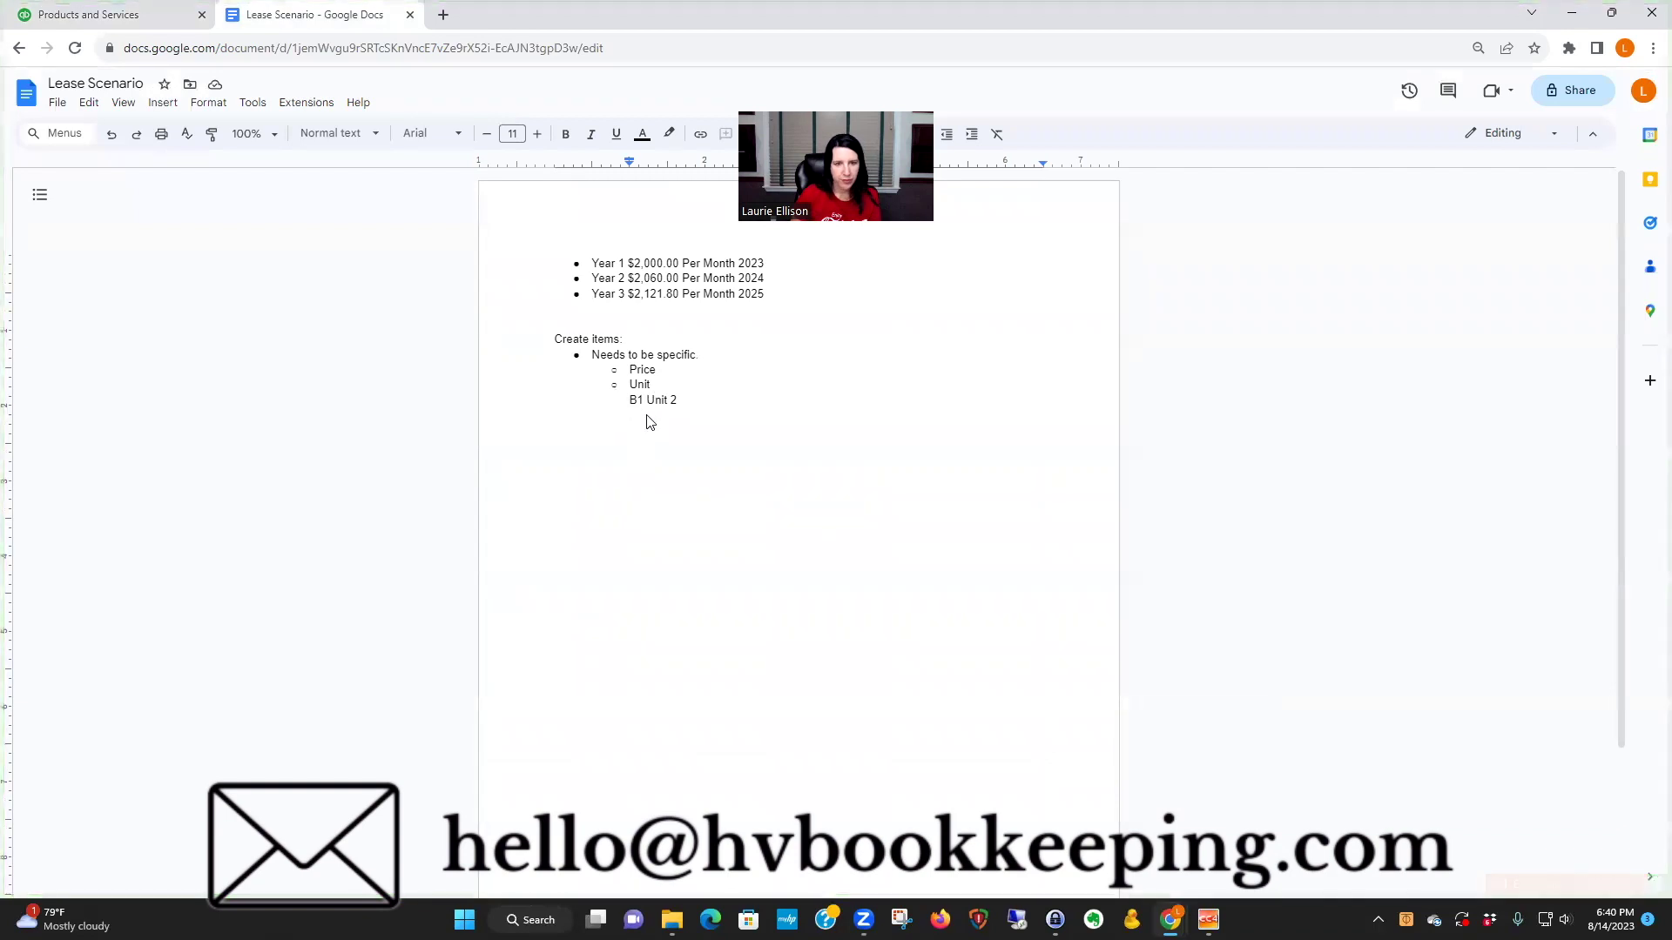
{"action": "key", "text": "ctrl+v"}
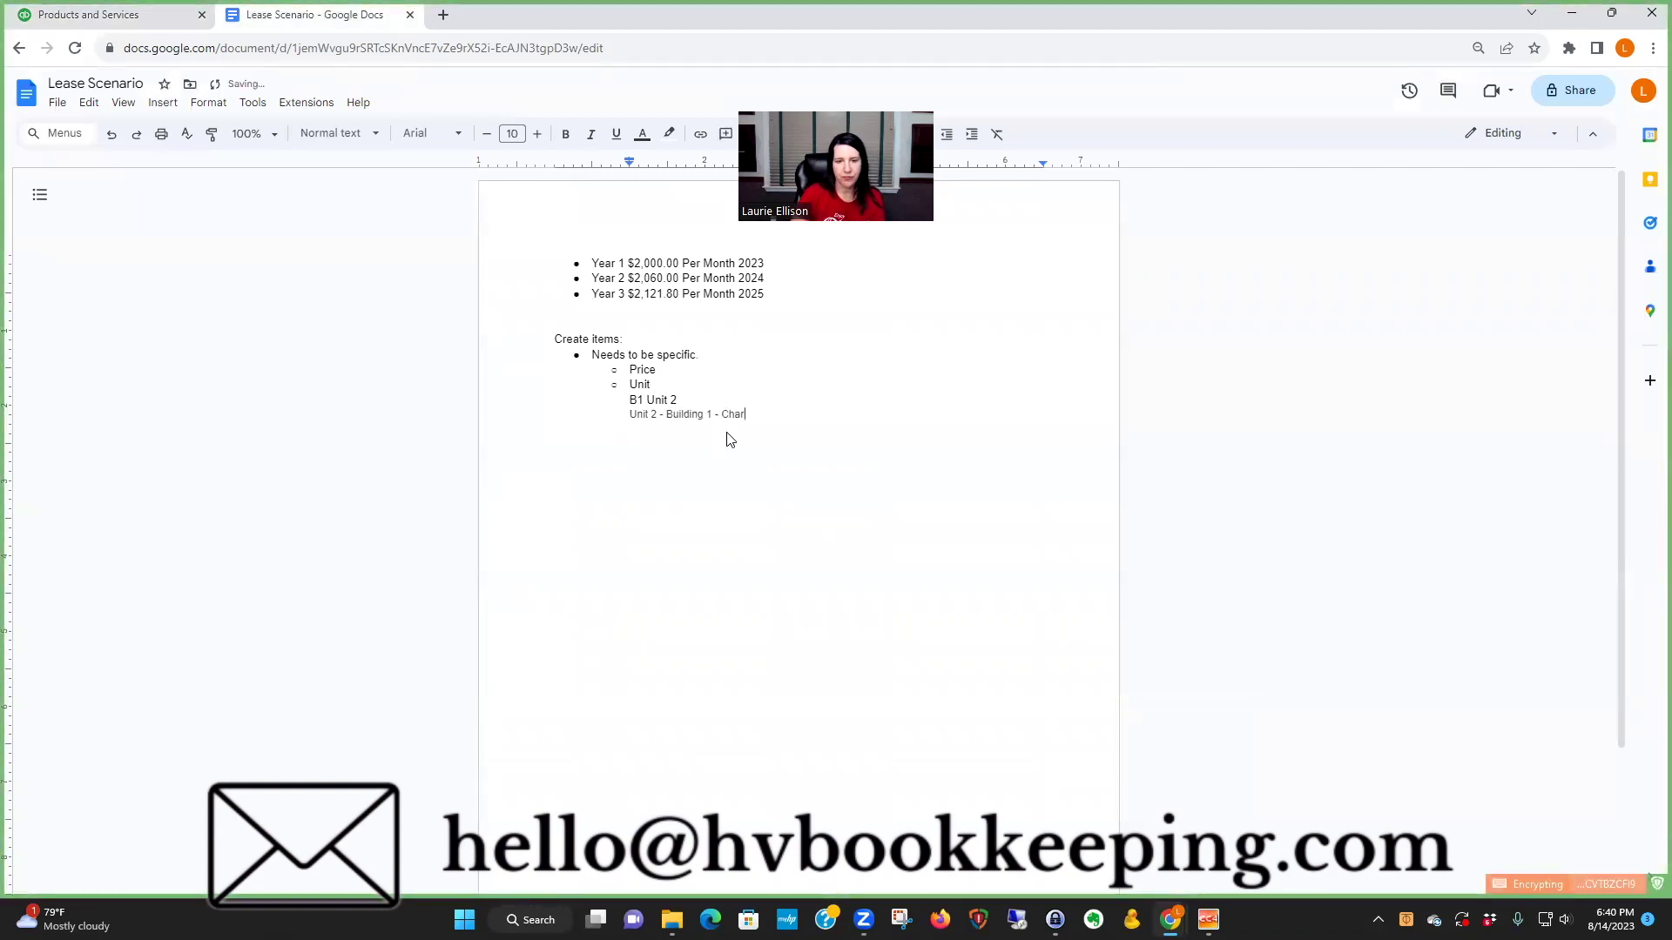
{"action": "type", "text": "- Chart of Account"}
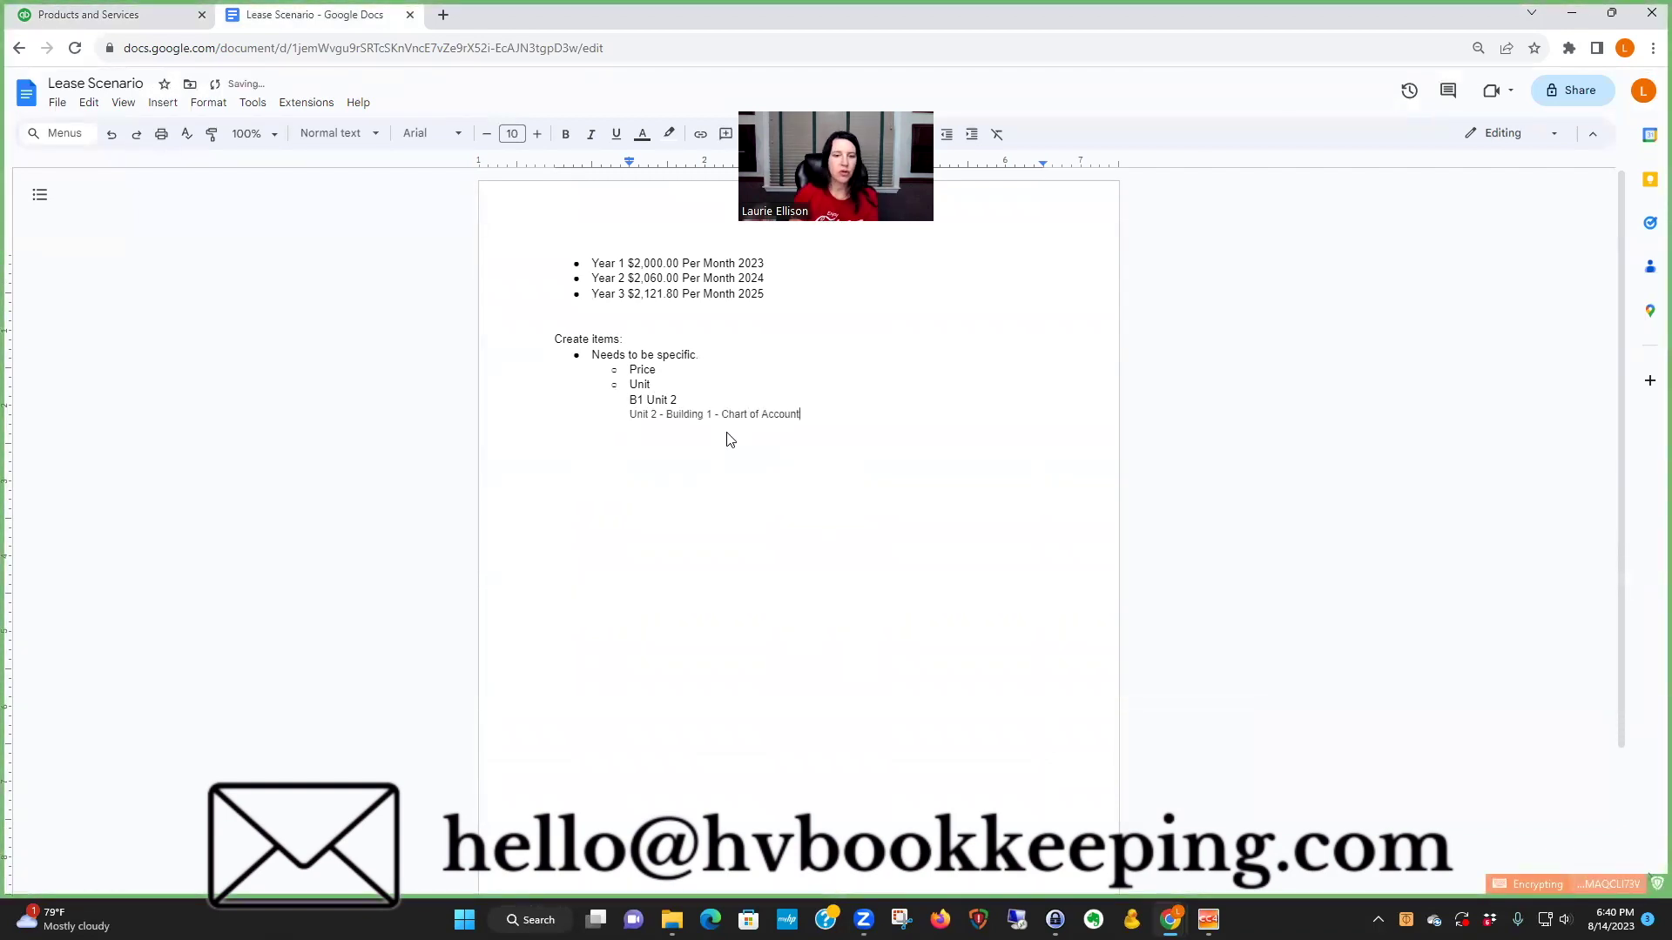
- Begin a note about linking the item to the correct chart-of-accounts category
{"action": "key", "text": "Return"}
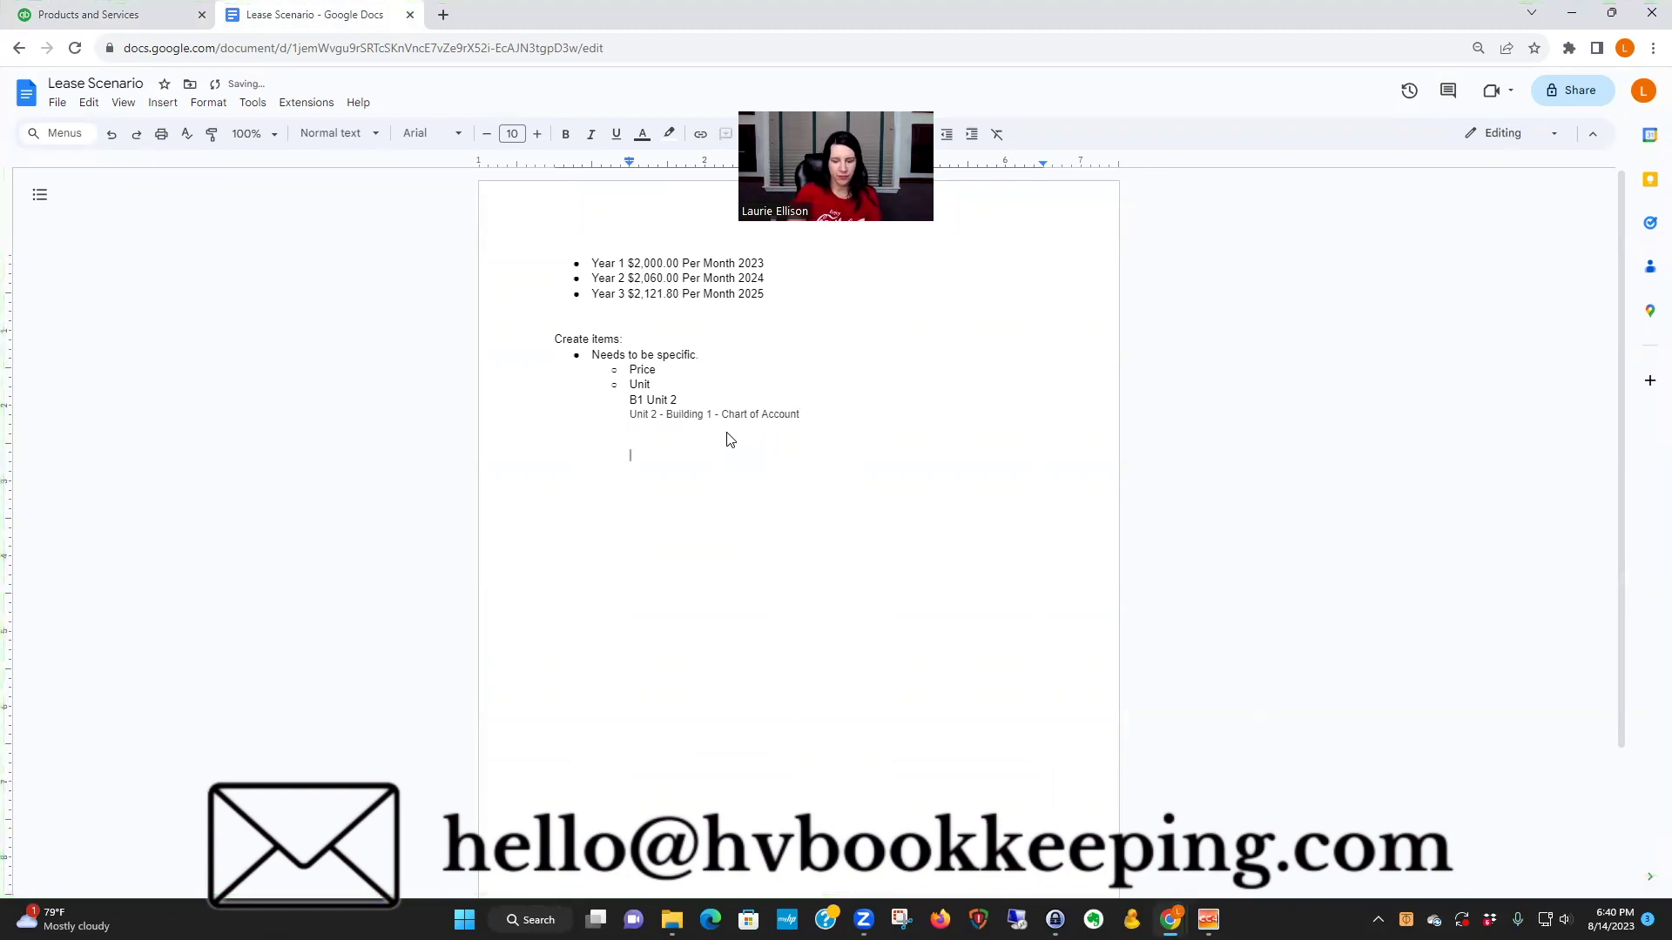
{"action": "type", "text": "Link the item with a pri"}
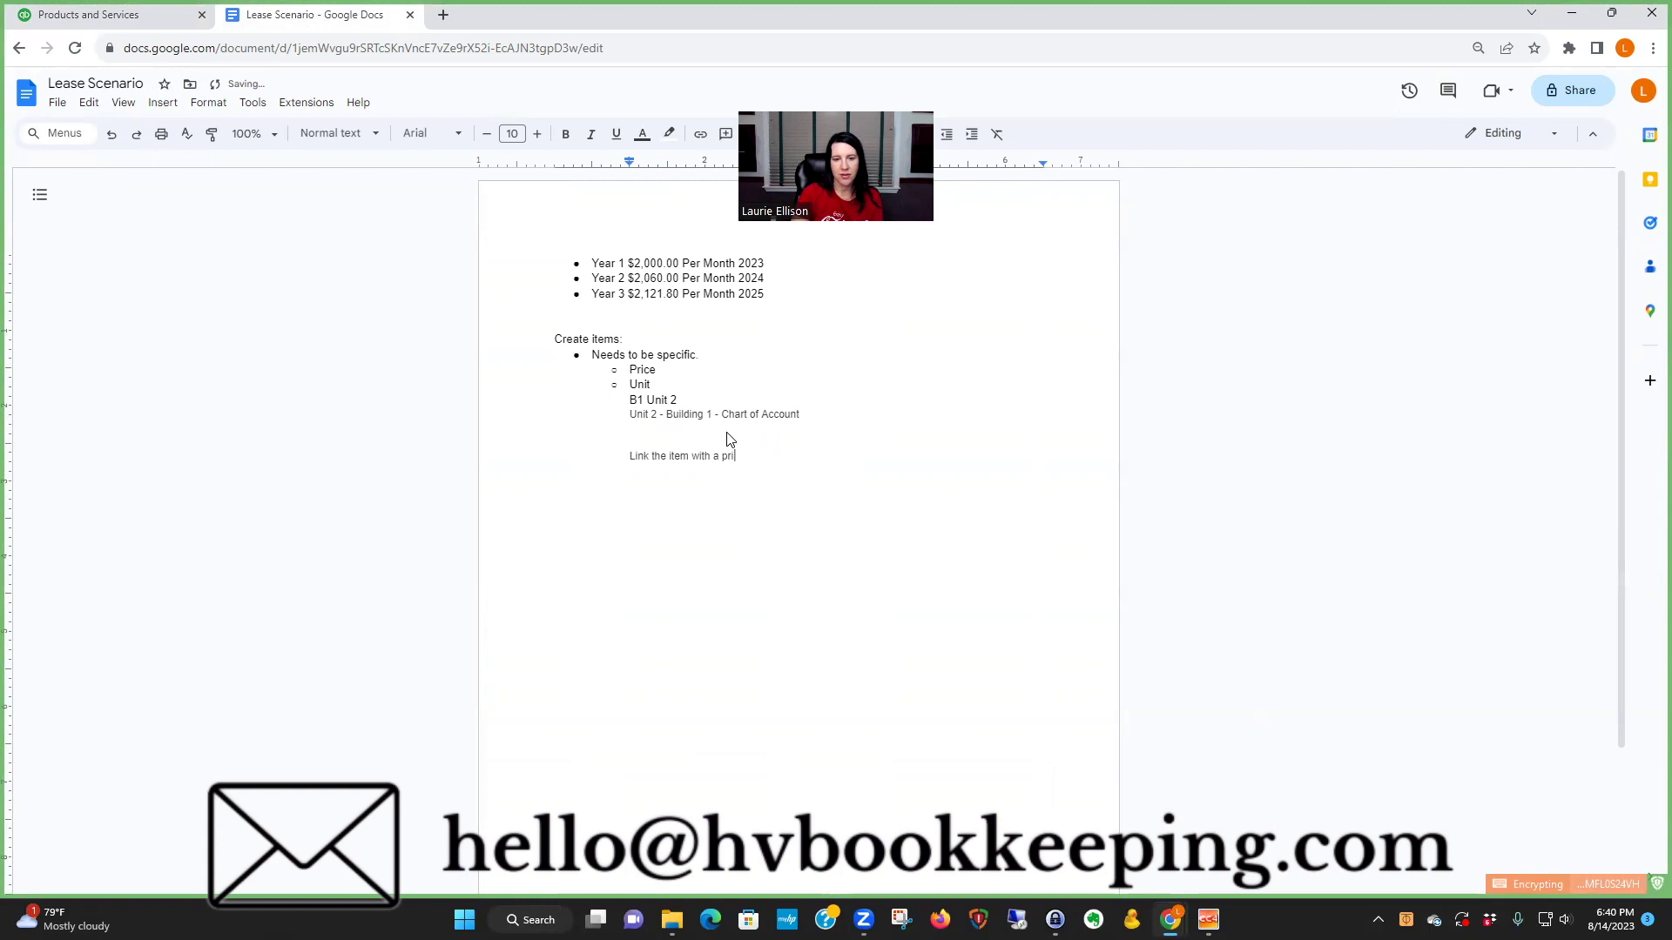
{"action": "type", "text": "ce to the correct cate"}
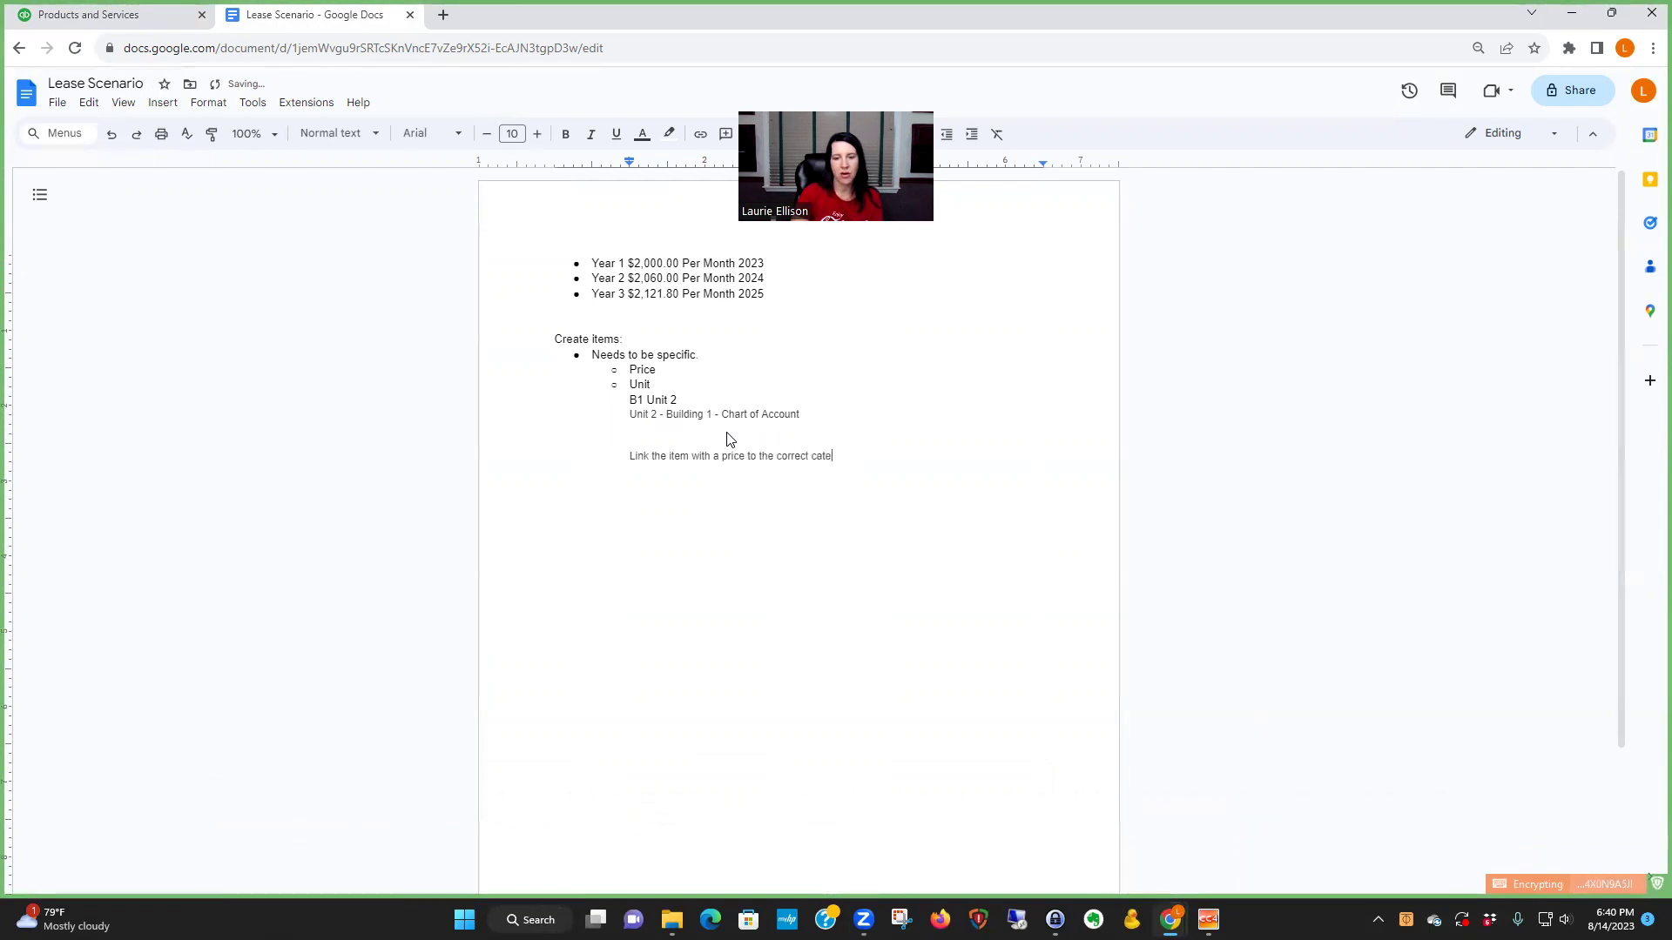
{"action": "type", "text": "chart of accounts."}
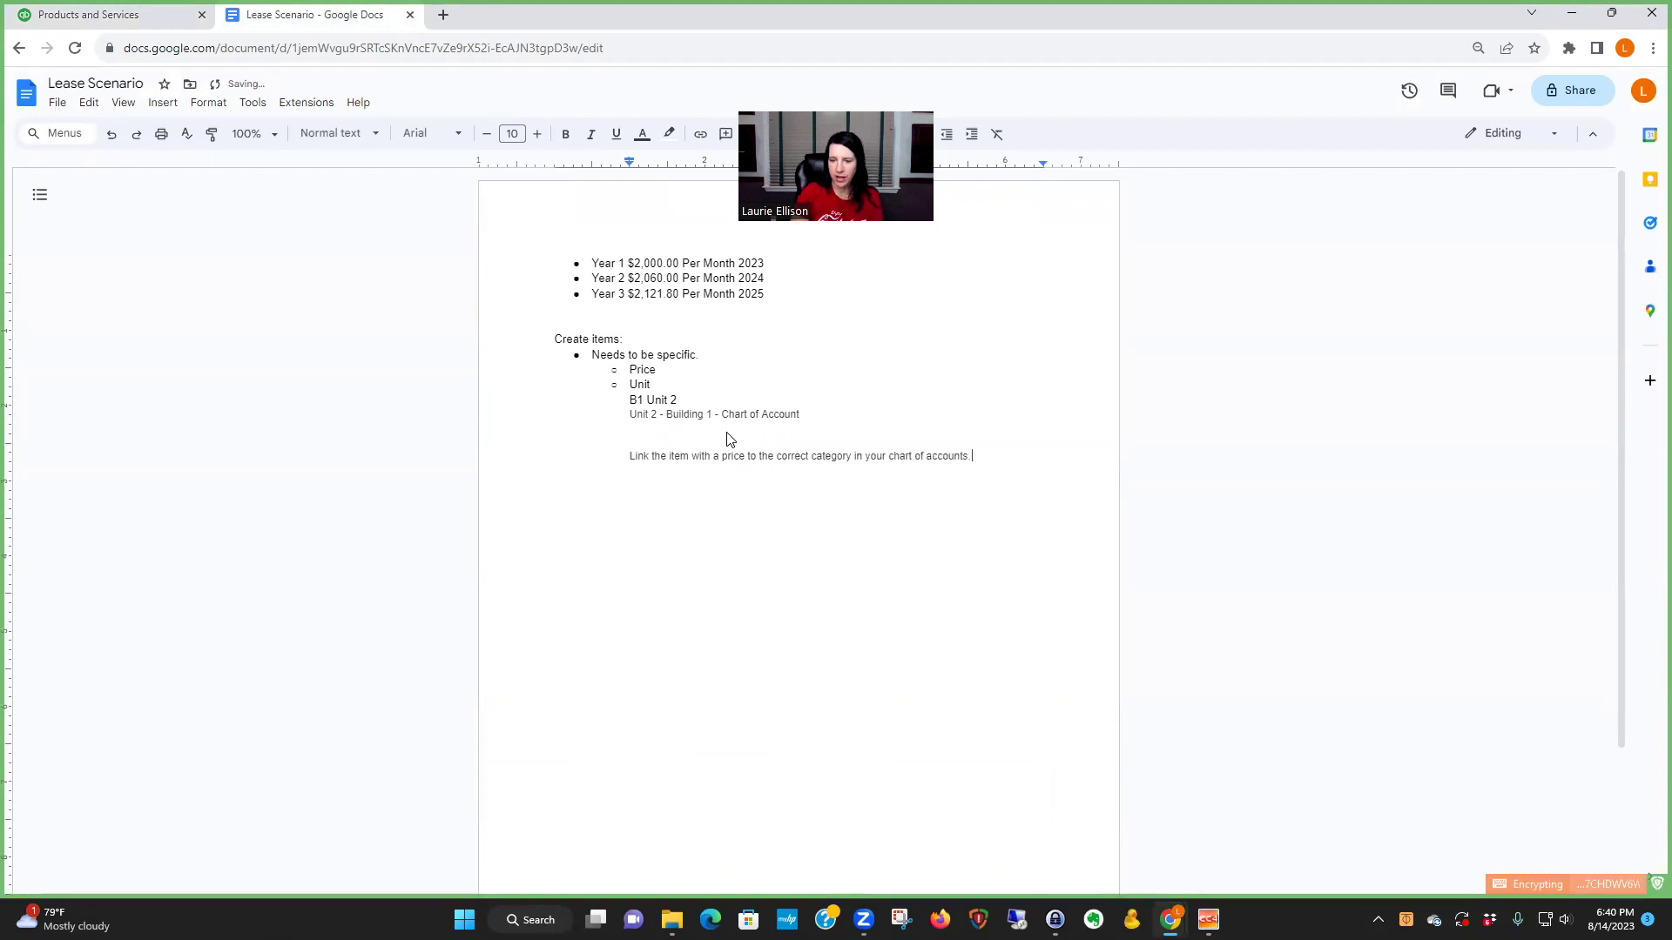
{"action": "left_click", "coordinate": [152, 17]}
- Open Products and Services from the gear menu and browse the existing rent items
{"action": "scroll", "coordinate": [1113, 490], "scroll_direction": "up", "scroll_amount": 20}
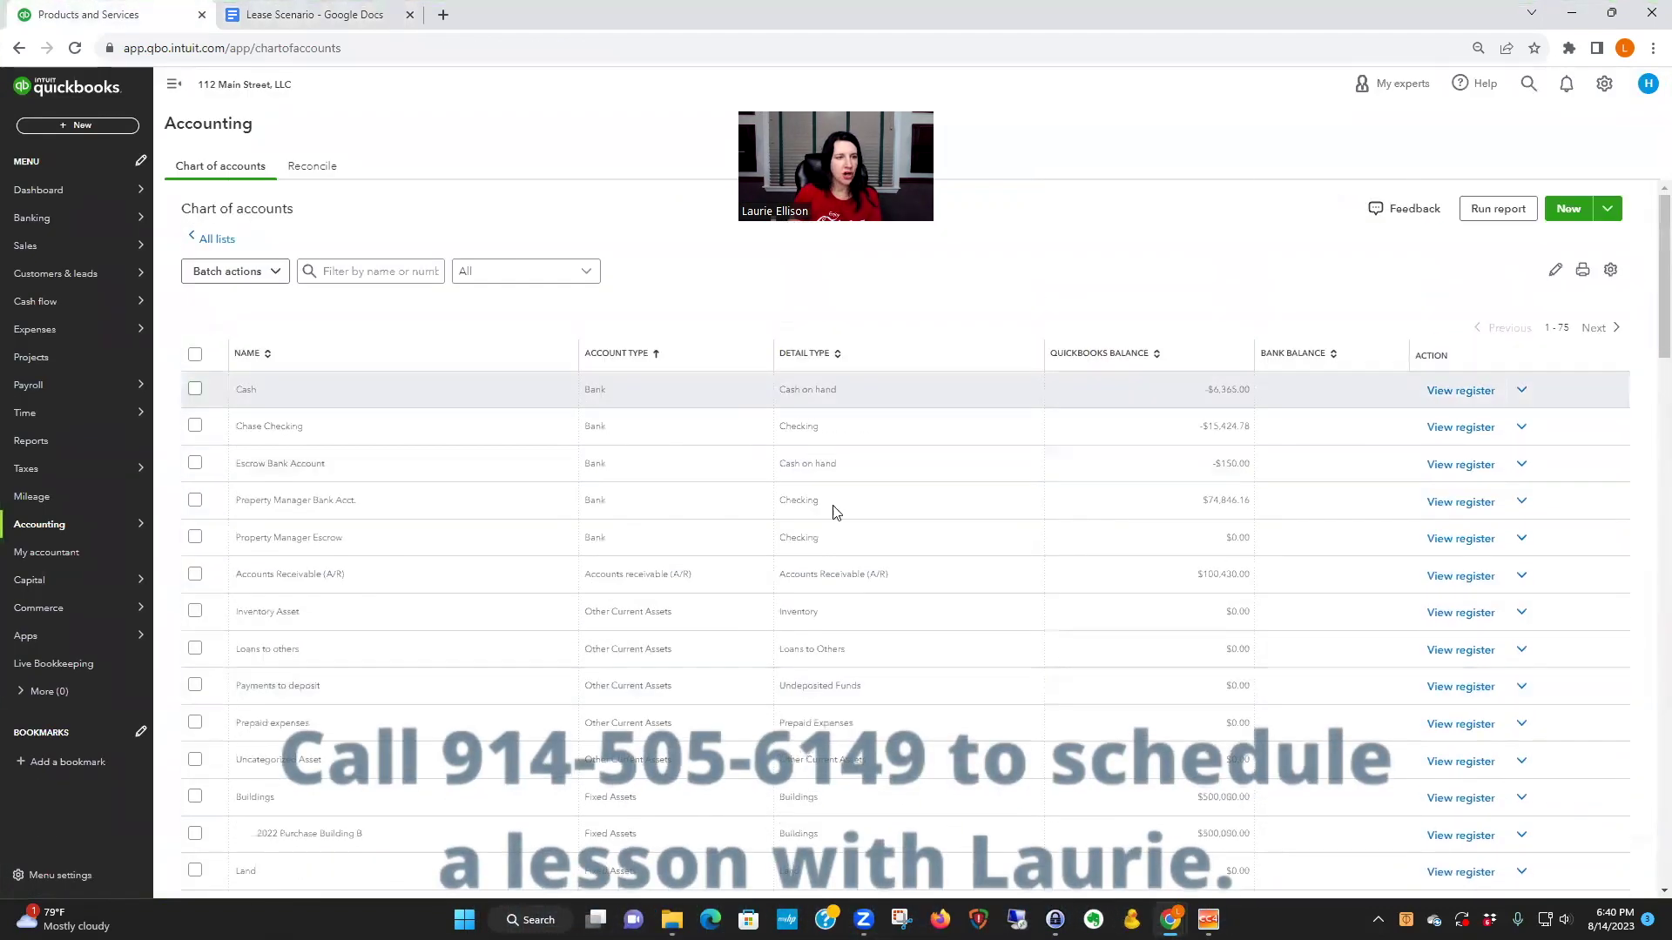
{"action": "left_click", "coordinate": [1602, 87]}
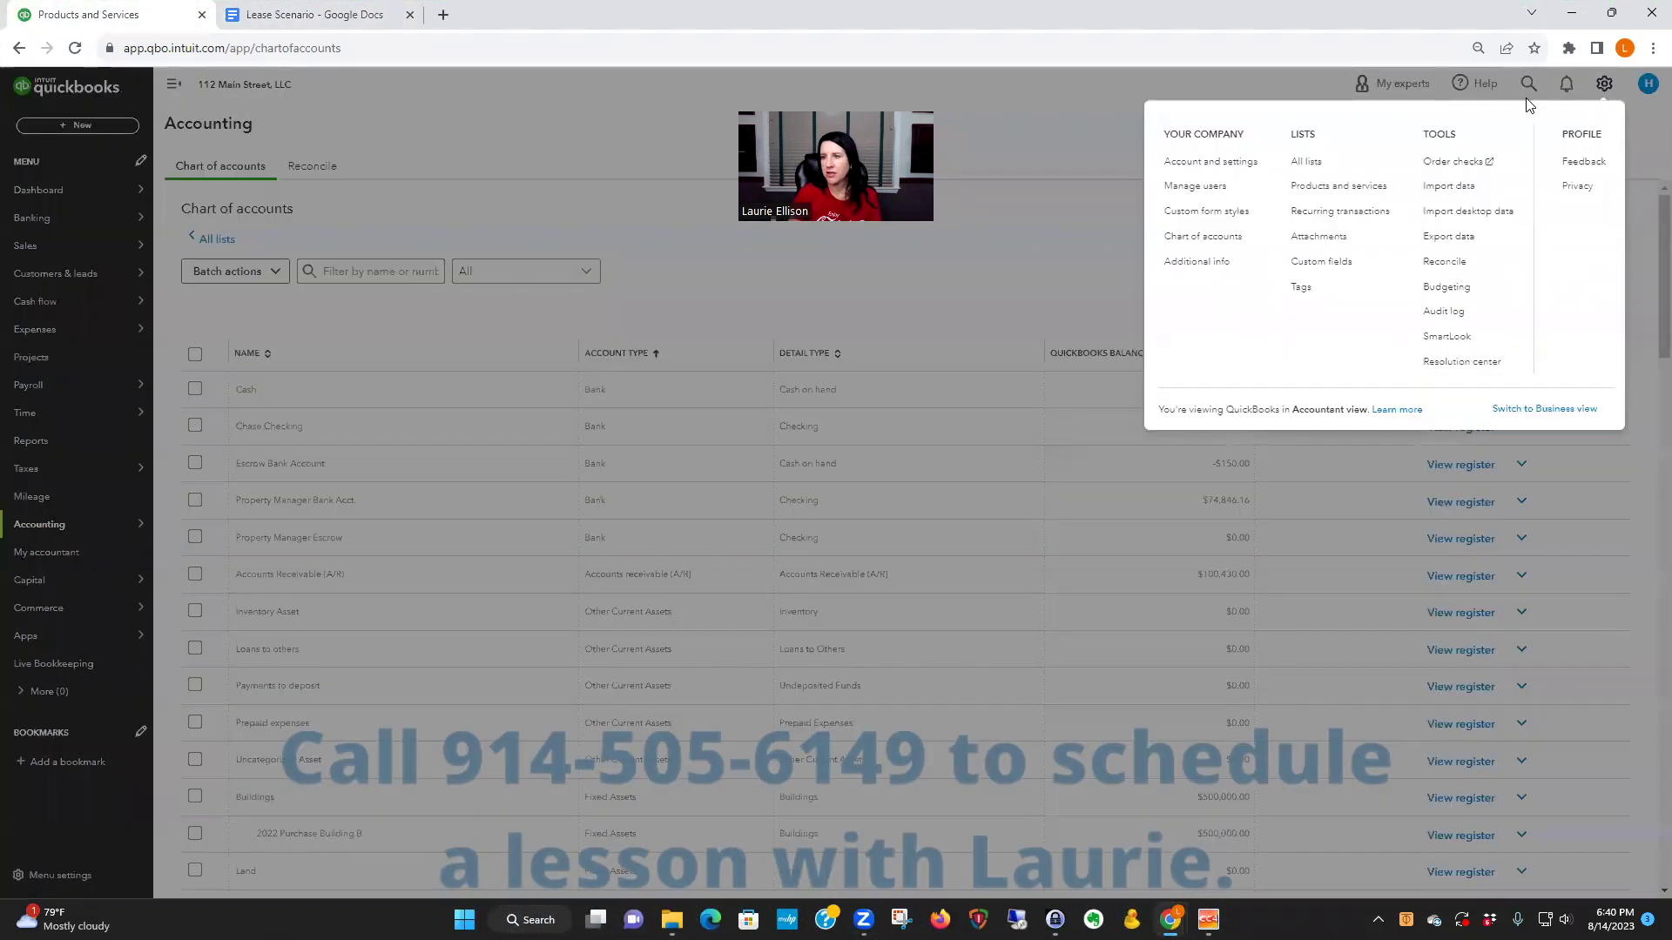
{"action": "left_click", "coordinate": [1350, 187]}
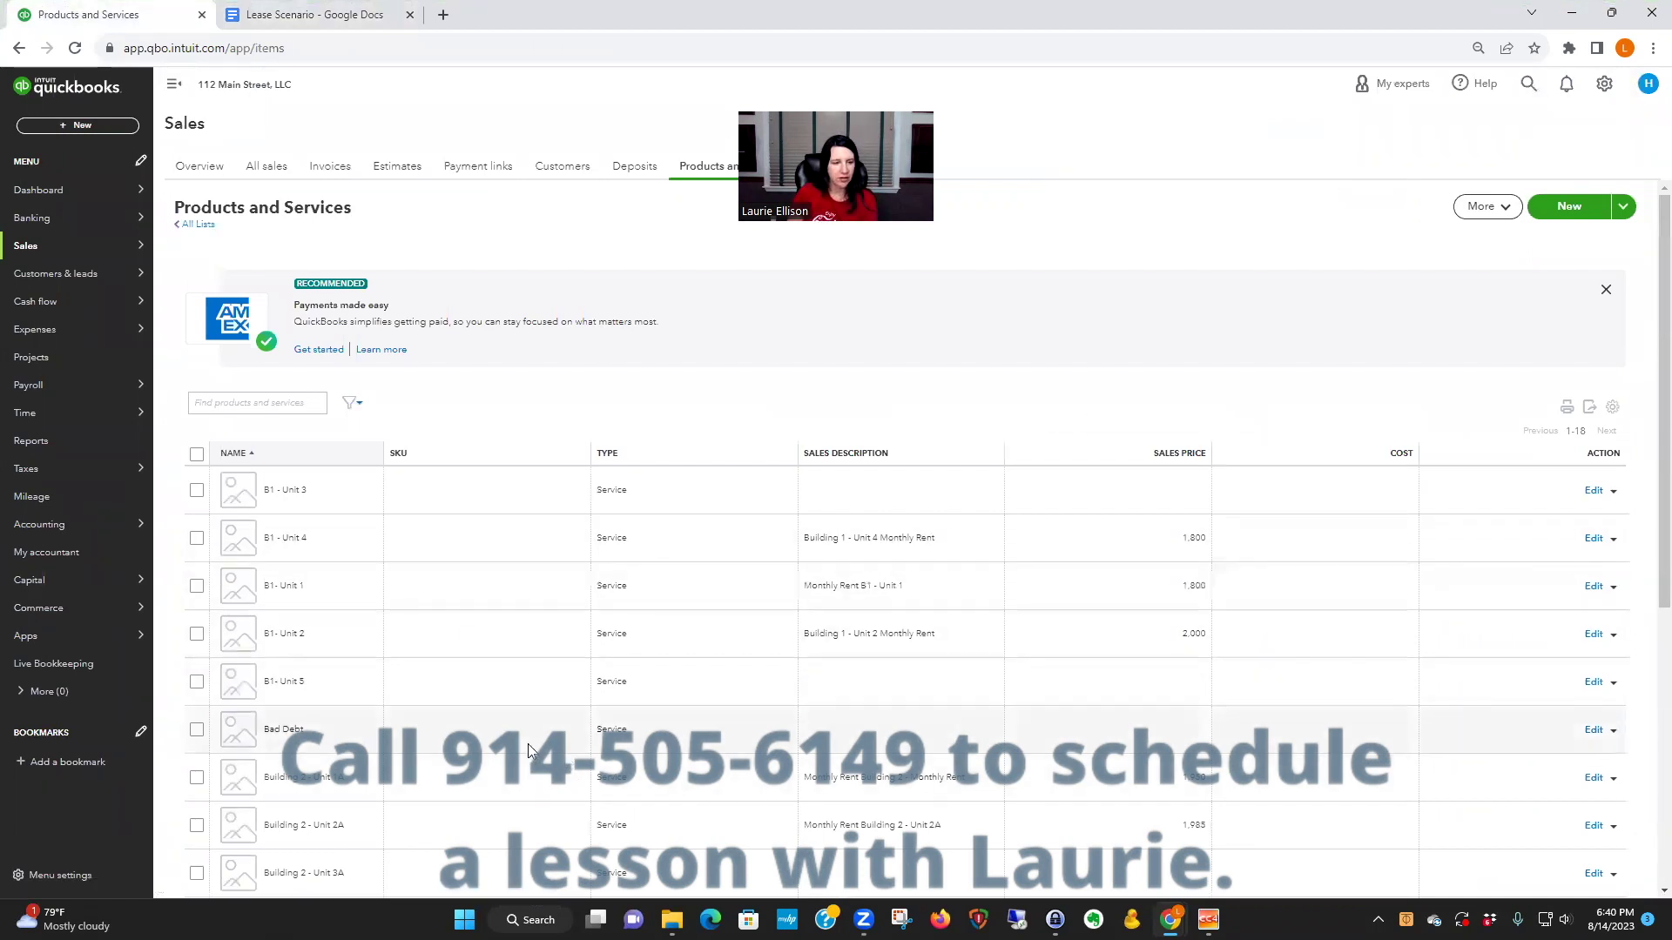
{"action": "scroll", "coordinate": [527, 743], "scroll_direction": "down", "scroll_amount": 2}
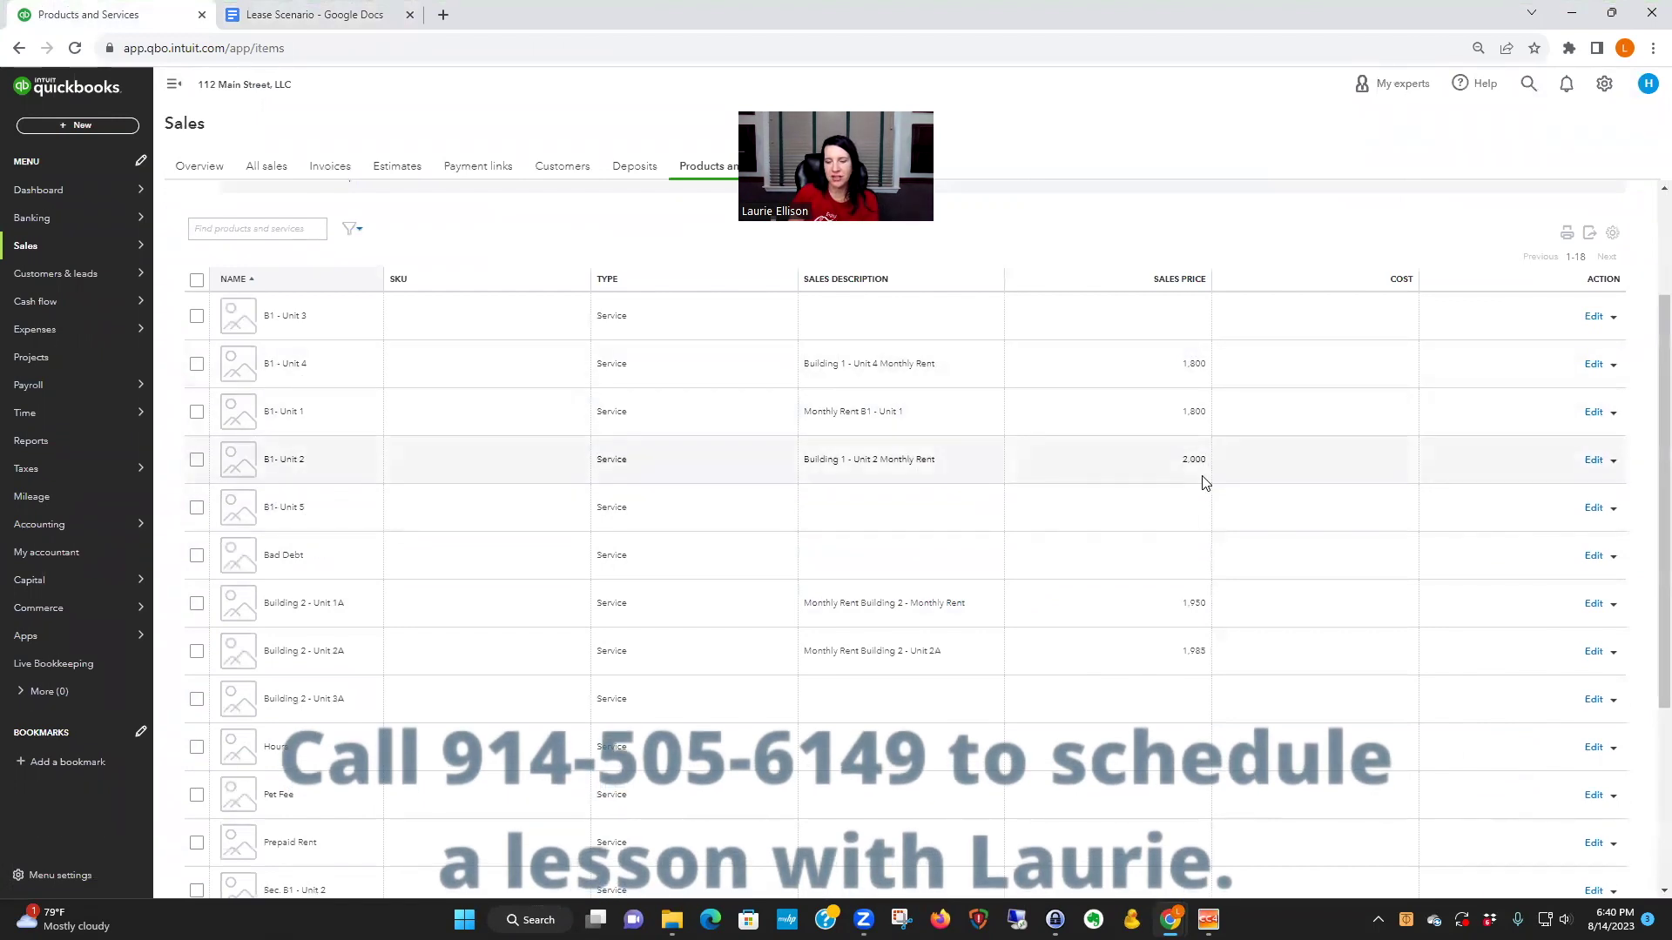
{"action": "scroll", "coordinate": [1203, 482], "scroll_direction": "up", "scroll_amount": 2}
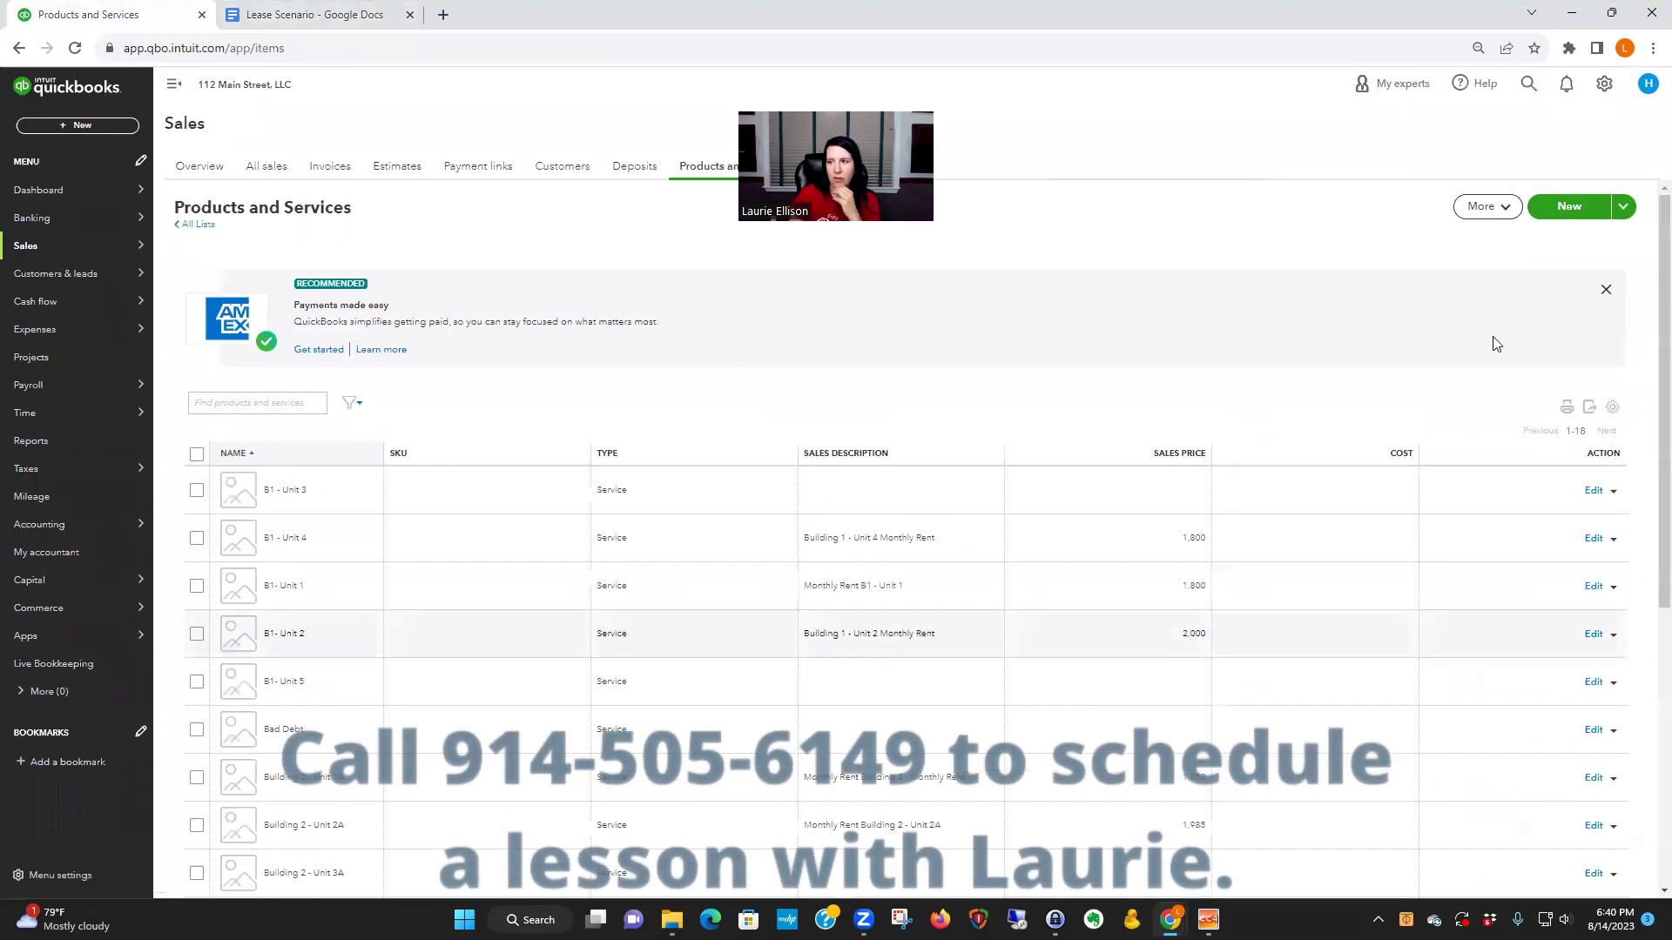
- Create a Service named 'B1 - Unit 2 2023 Rent' described as 'Monthly rent for 2023'
{"action": "left_click", "coordinate": [1576, 214]}
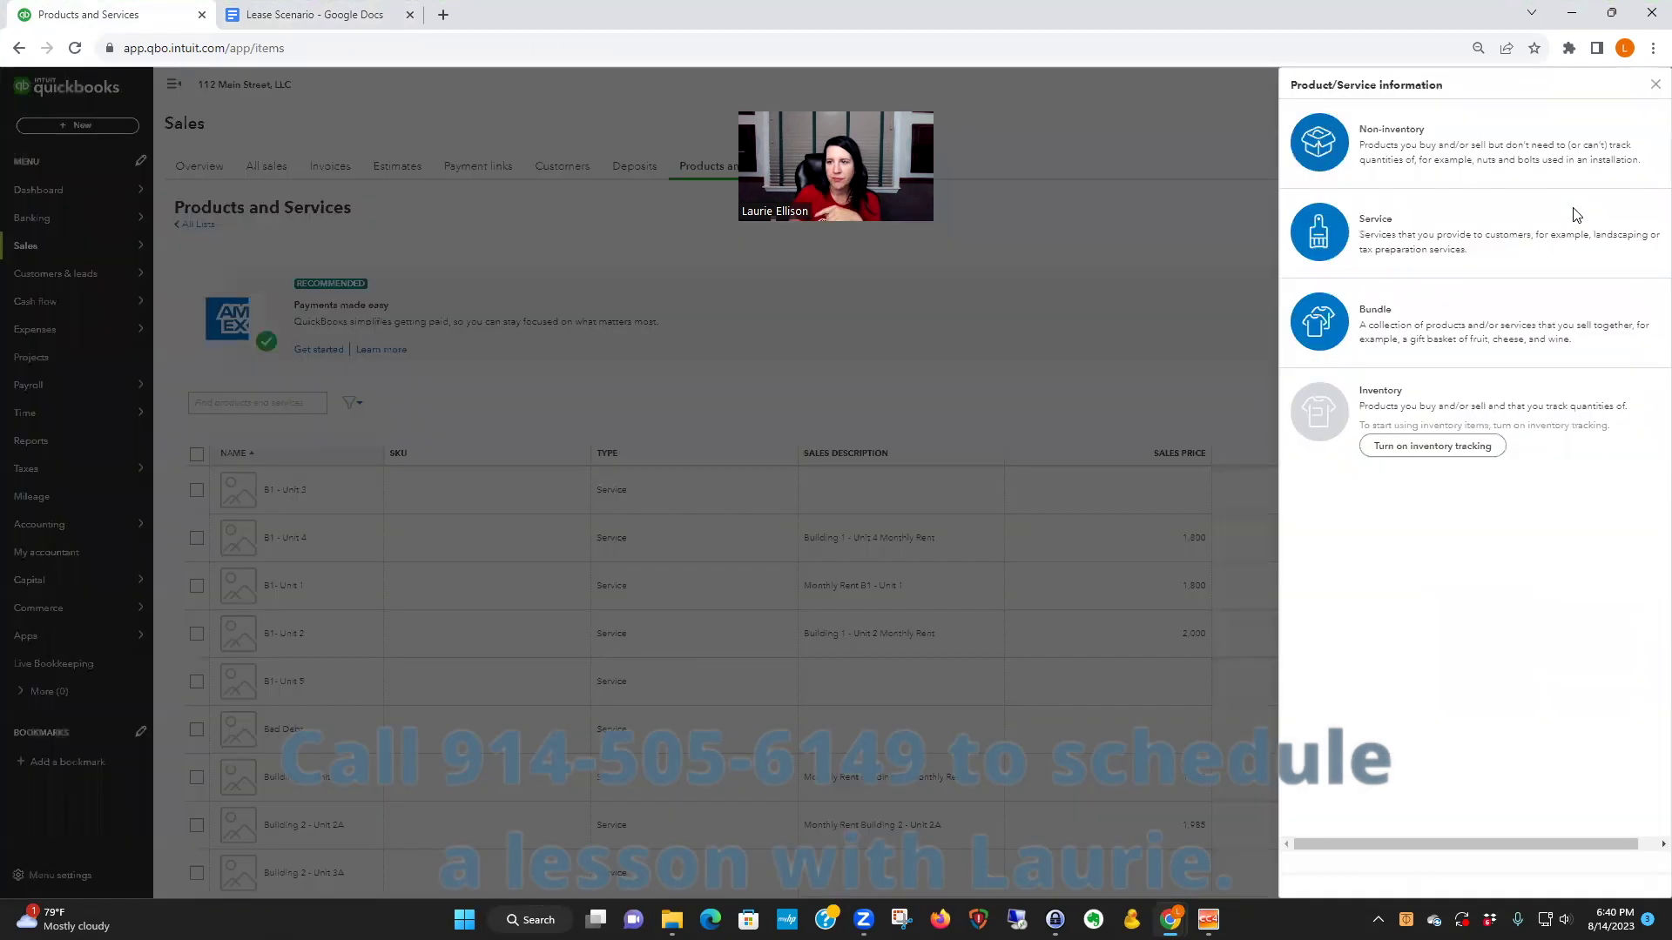
{"action": "left_click", "coordinate": [1406, 275]}
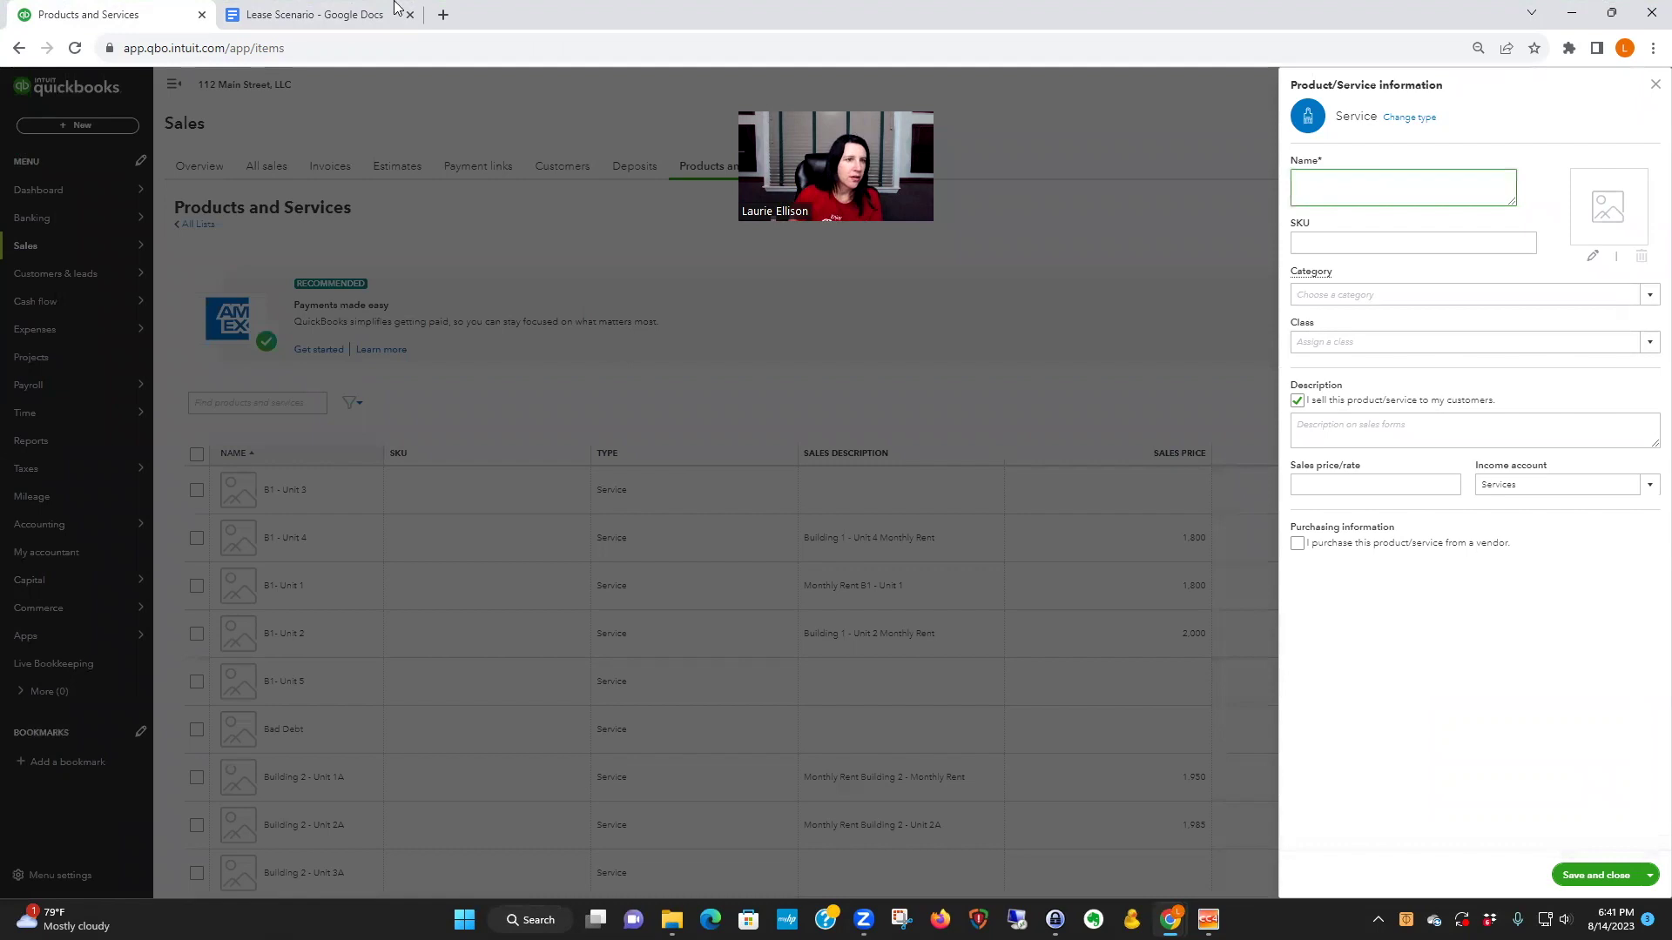
{"action": "left_click", "coordinate": [335, 16]}
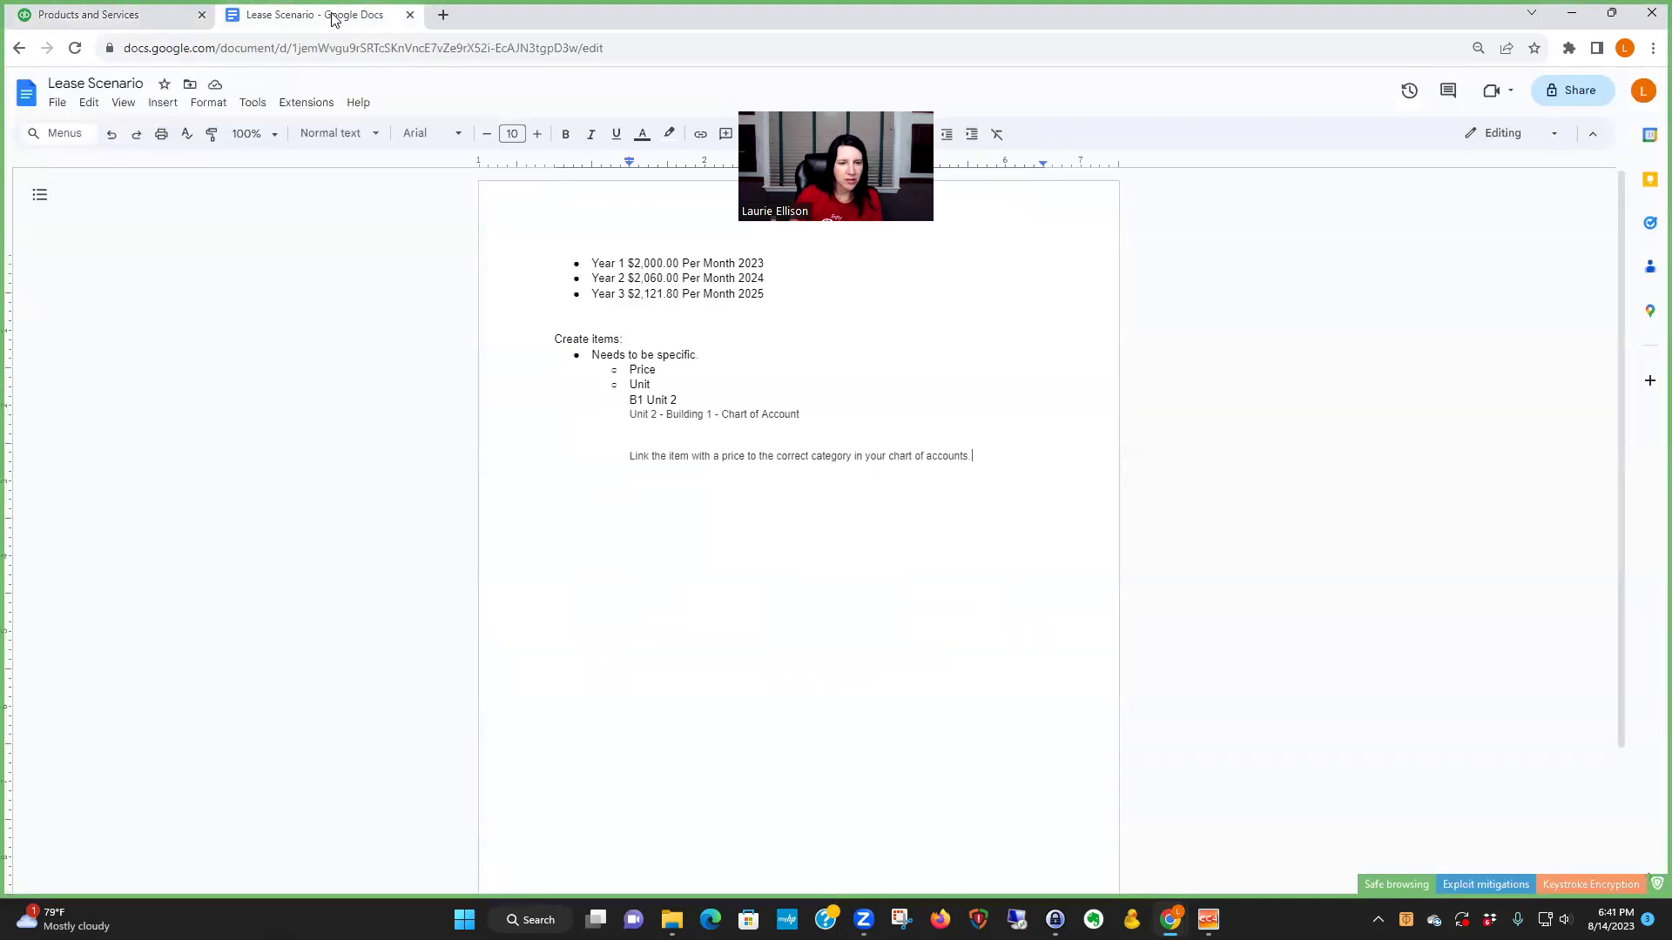
{"action": "left_click", "coordinate": [148, 18]}
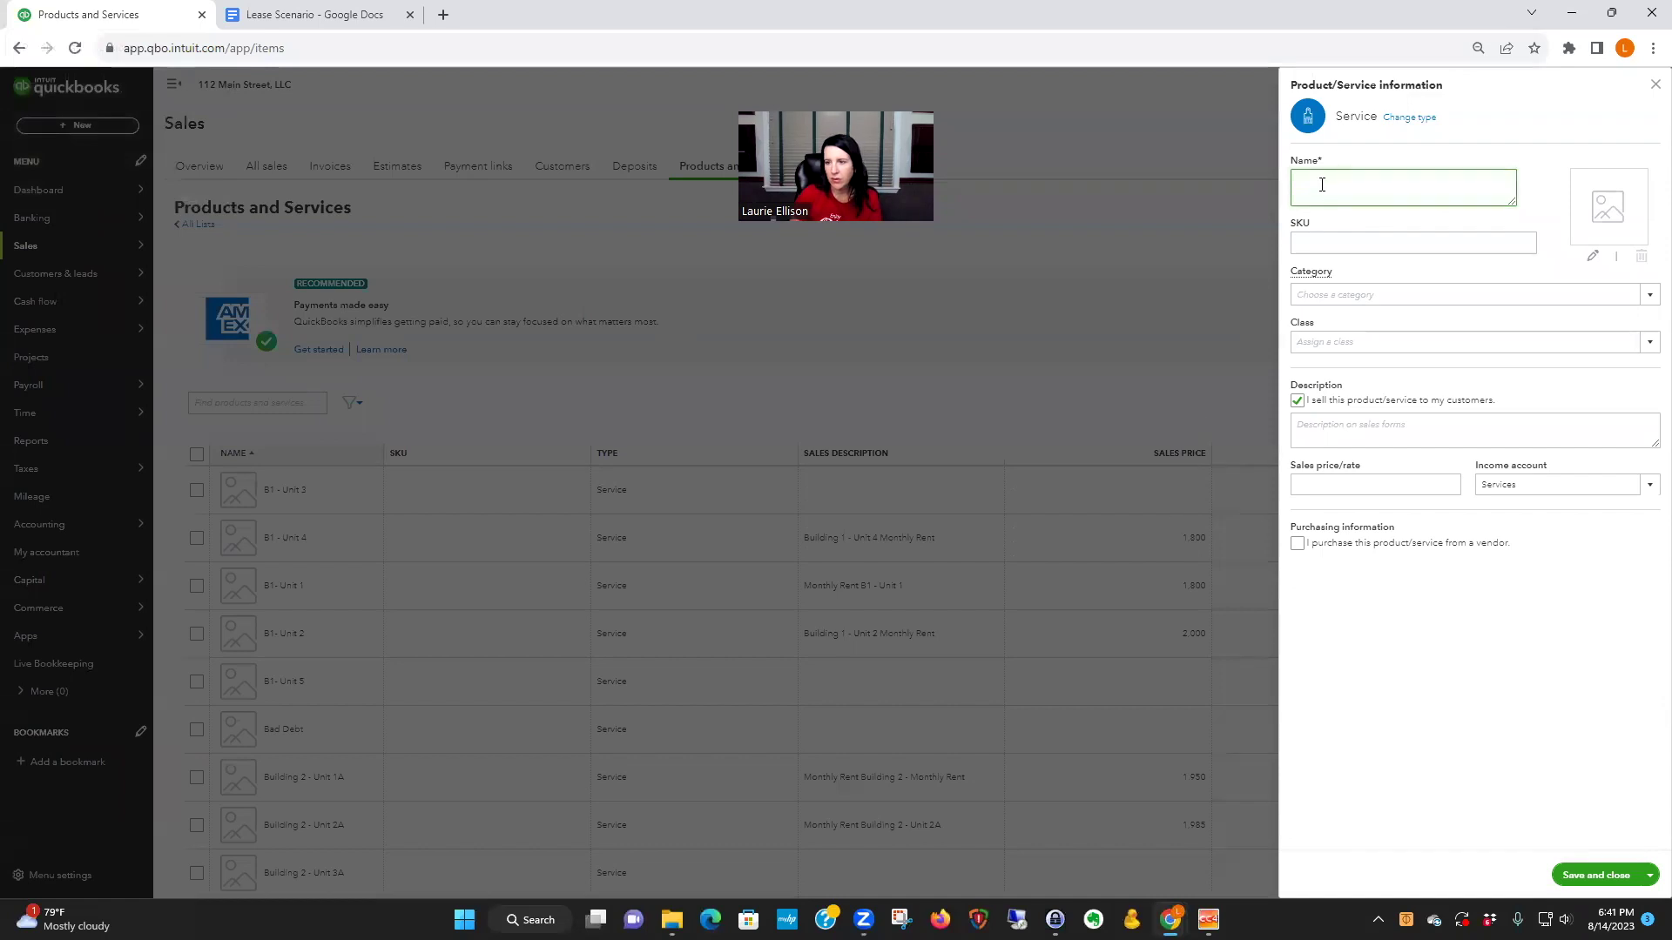
{"action": "type", "text": "B1"}
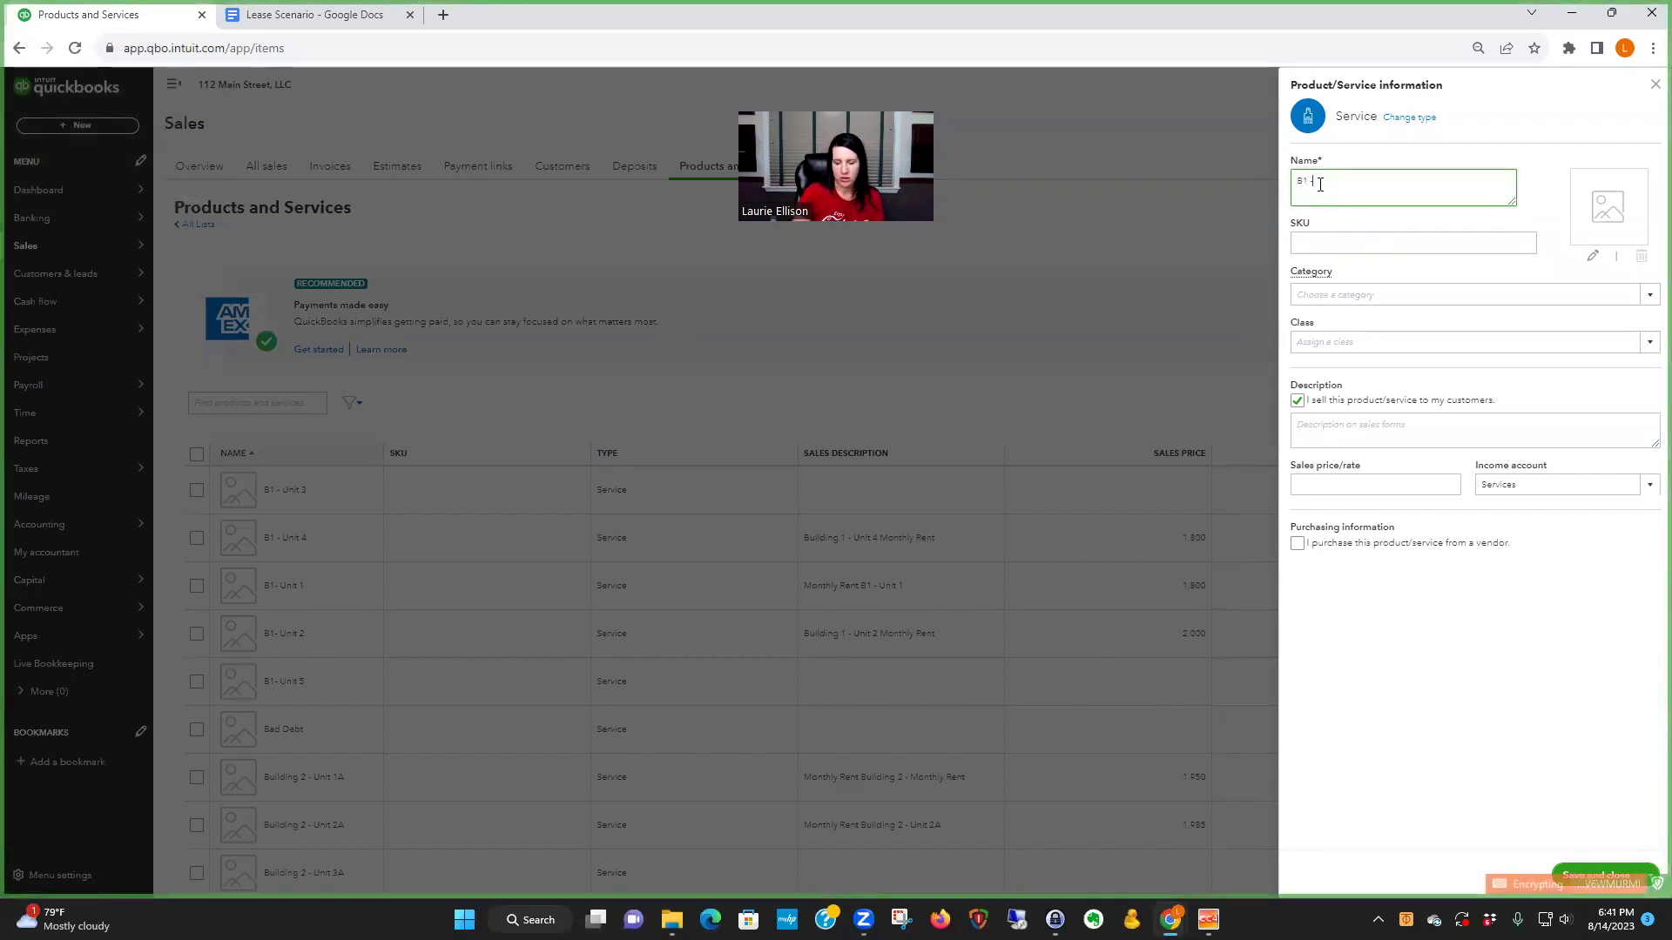
{"action": "type", "text": " - Unit 2"}
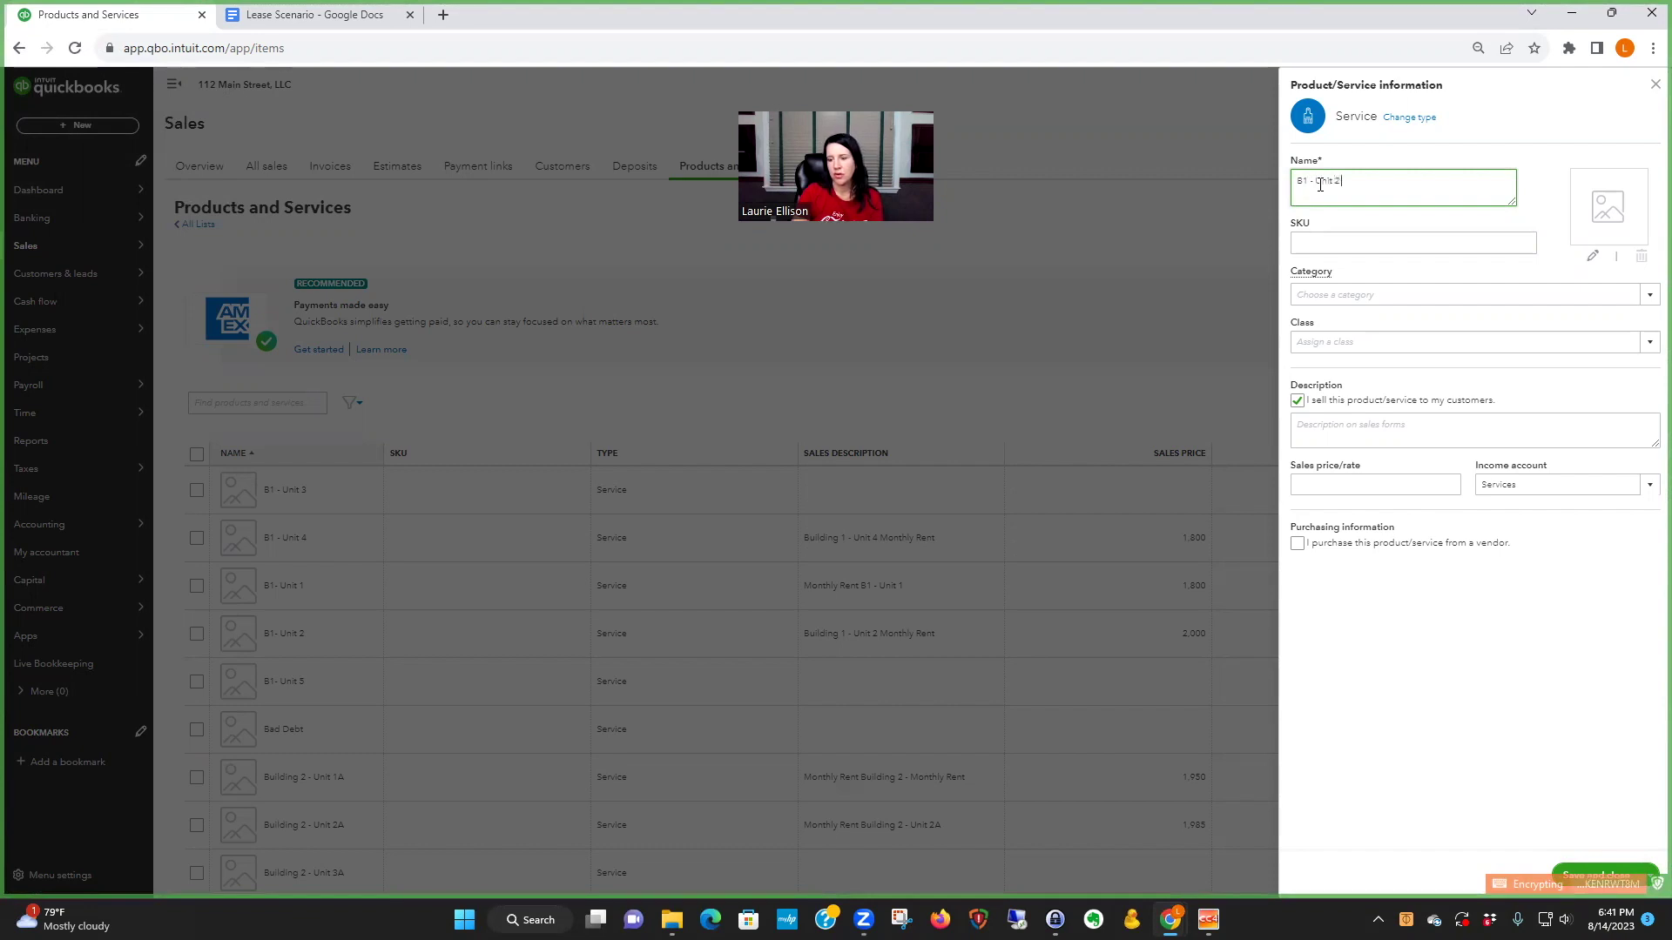
{"action": "type", "text": " 2023 Rent"}
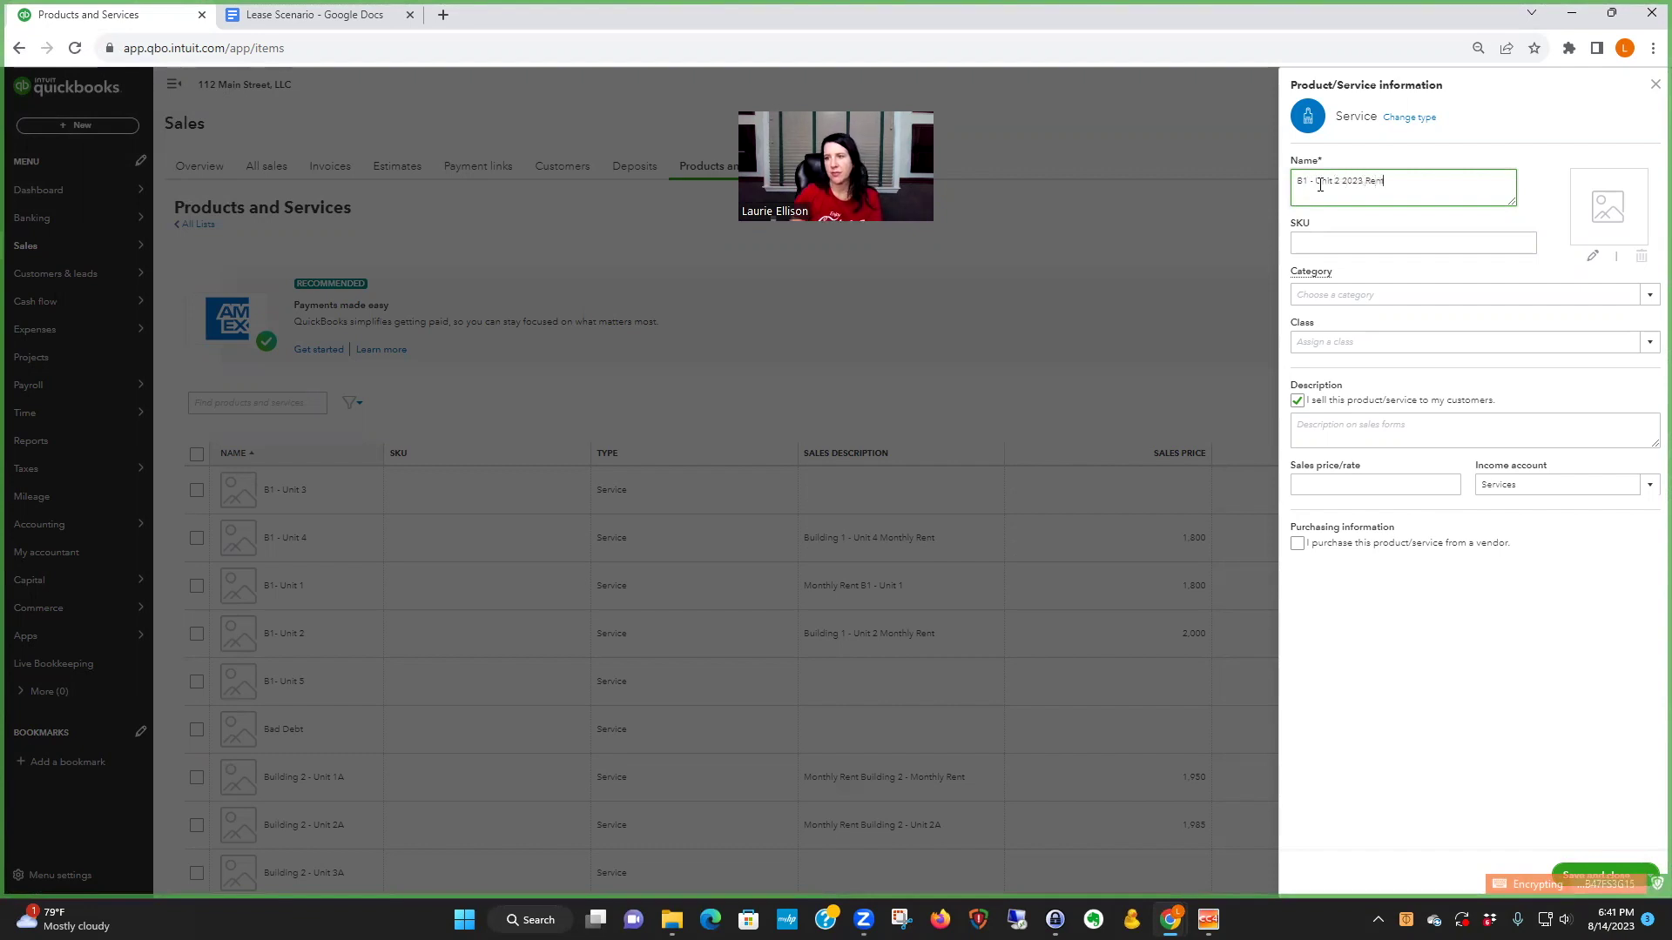
{"action": "left_click", "coordinate": [1318, 424]}
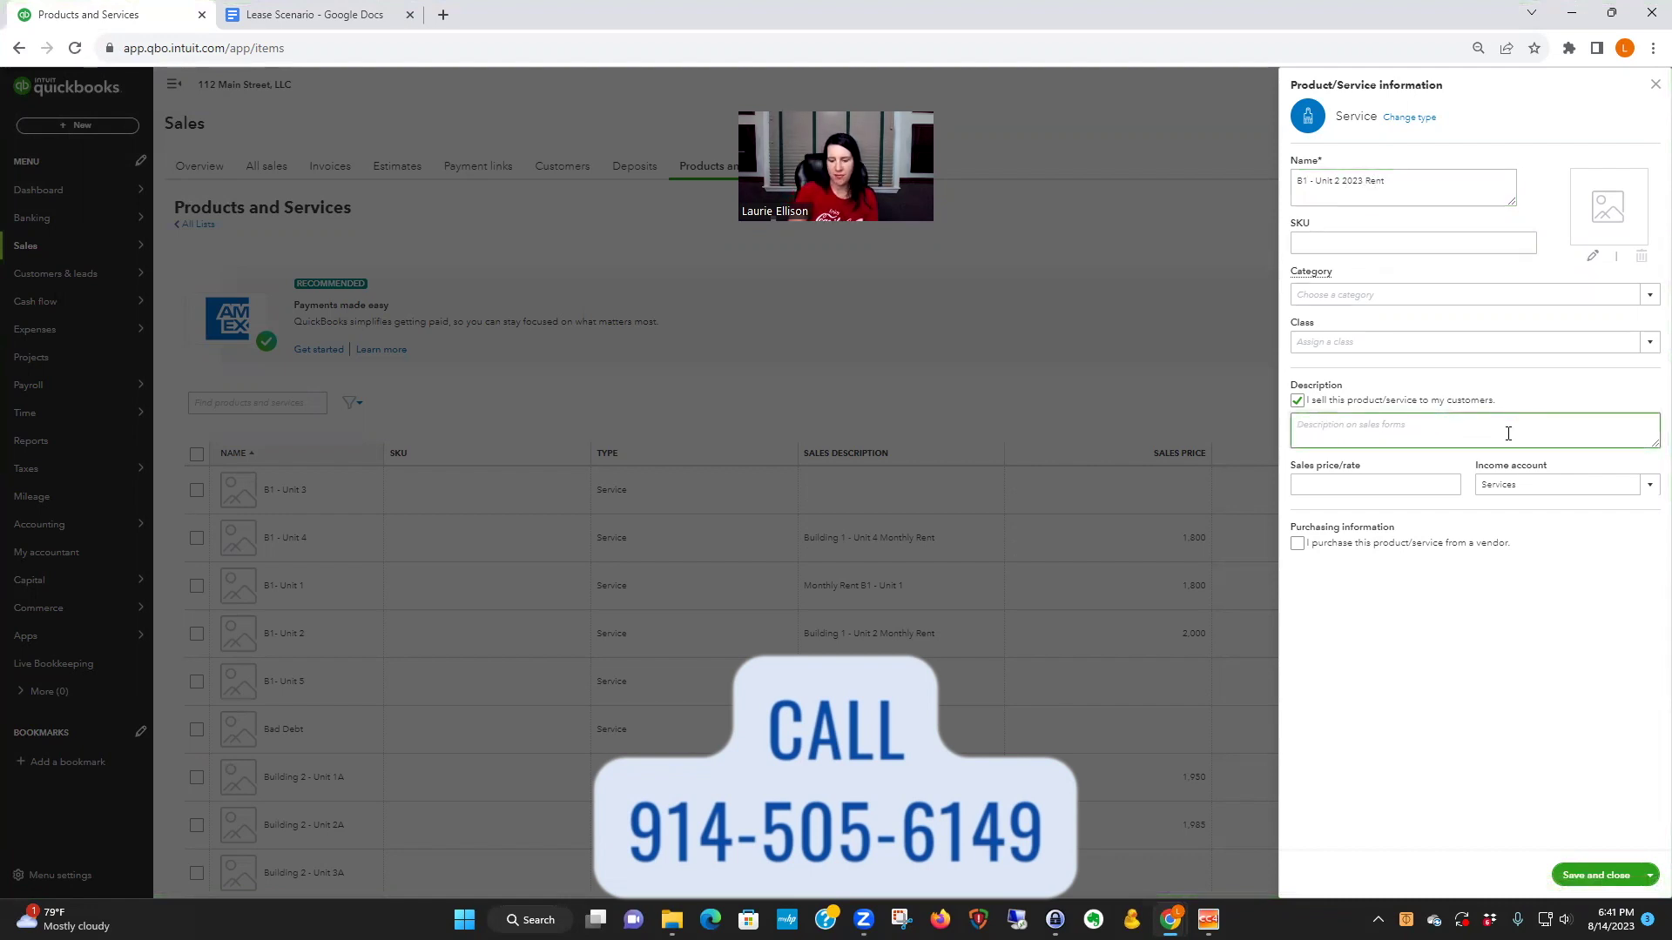
{"action": "type", "text": "Monthly ren"}
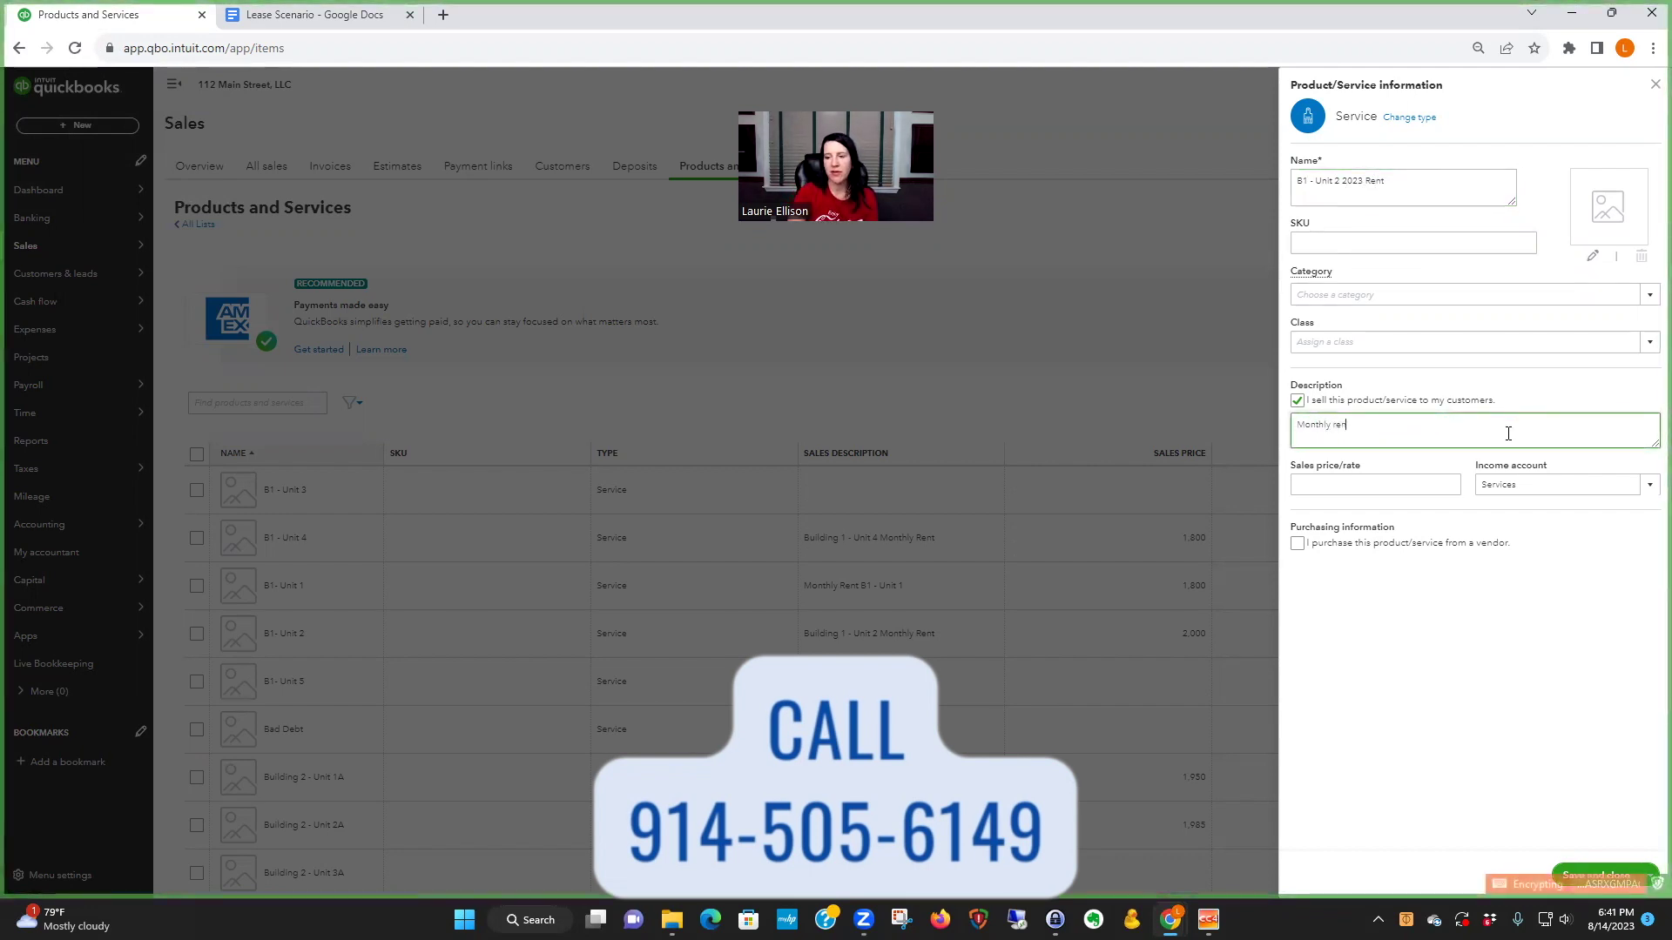
{"action": "type", "text": "t for 2023"}
{"action": "left_click", "coordinate": [1315, 485]}
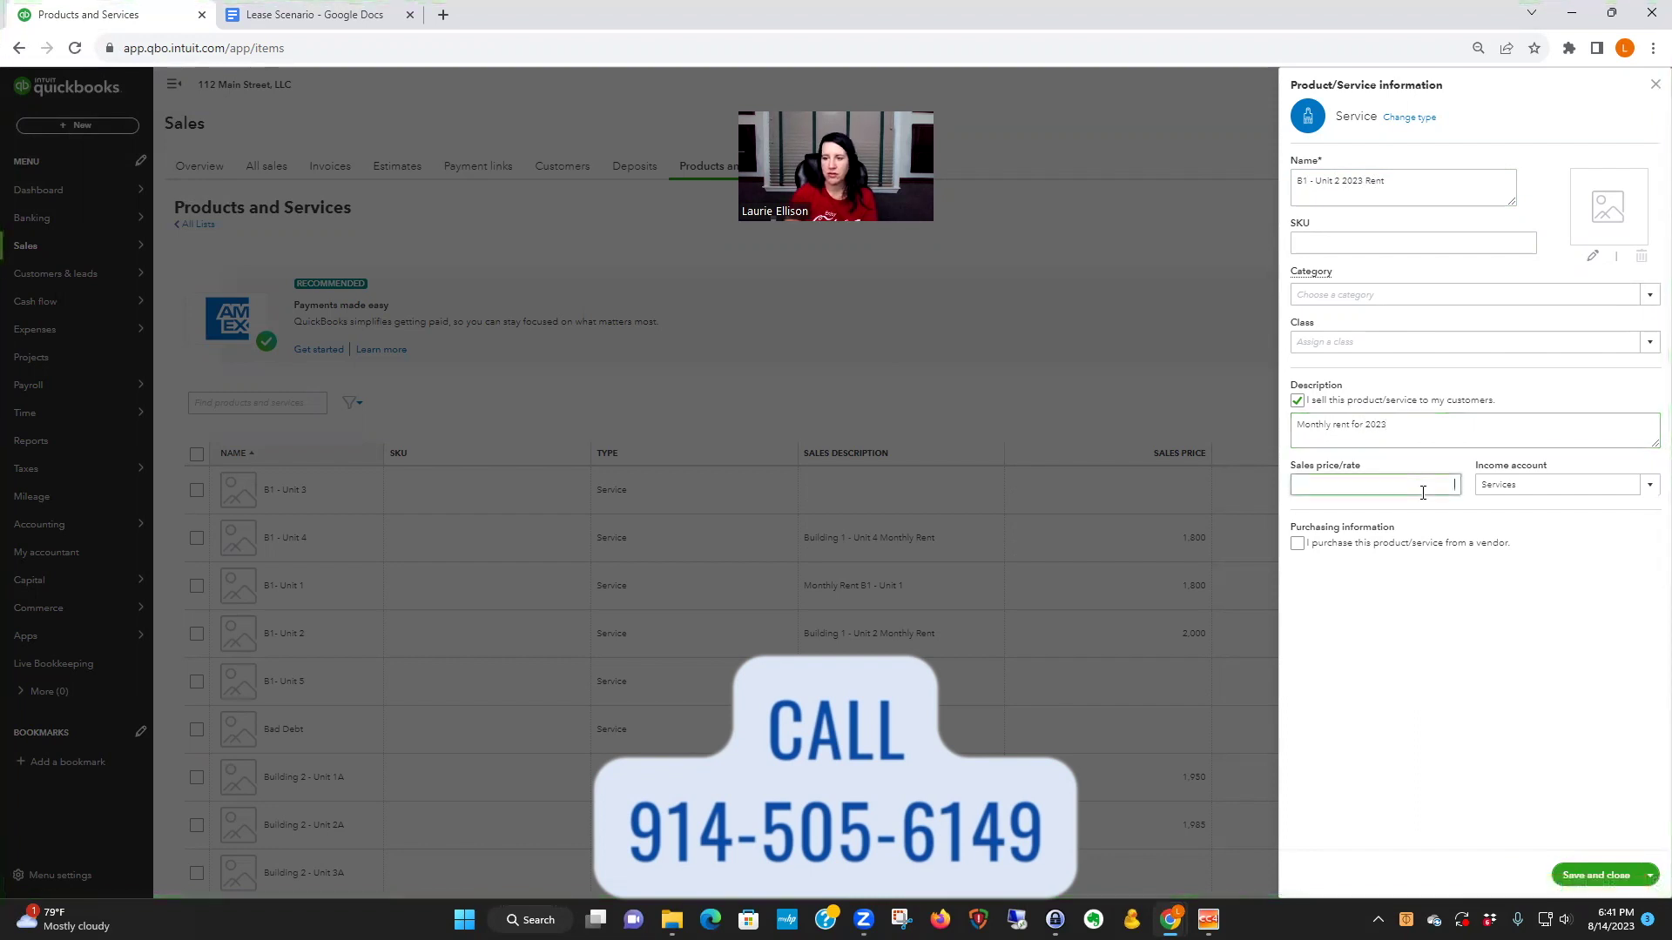
- Set the sales price to 2,000.00 and the income account to Building One unit rental income
{"action": "left_click", "coordinate": [329, 17]}
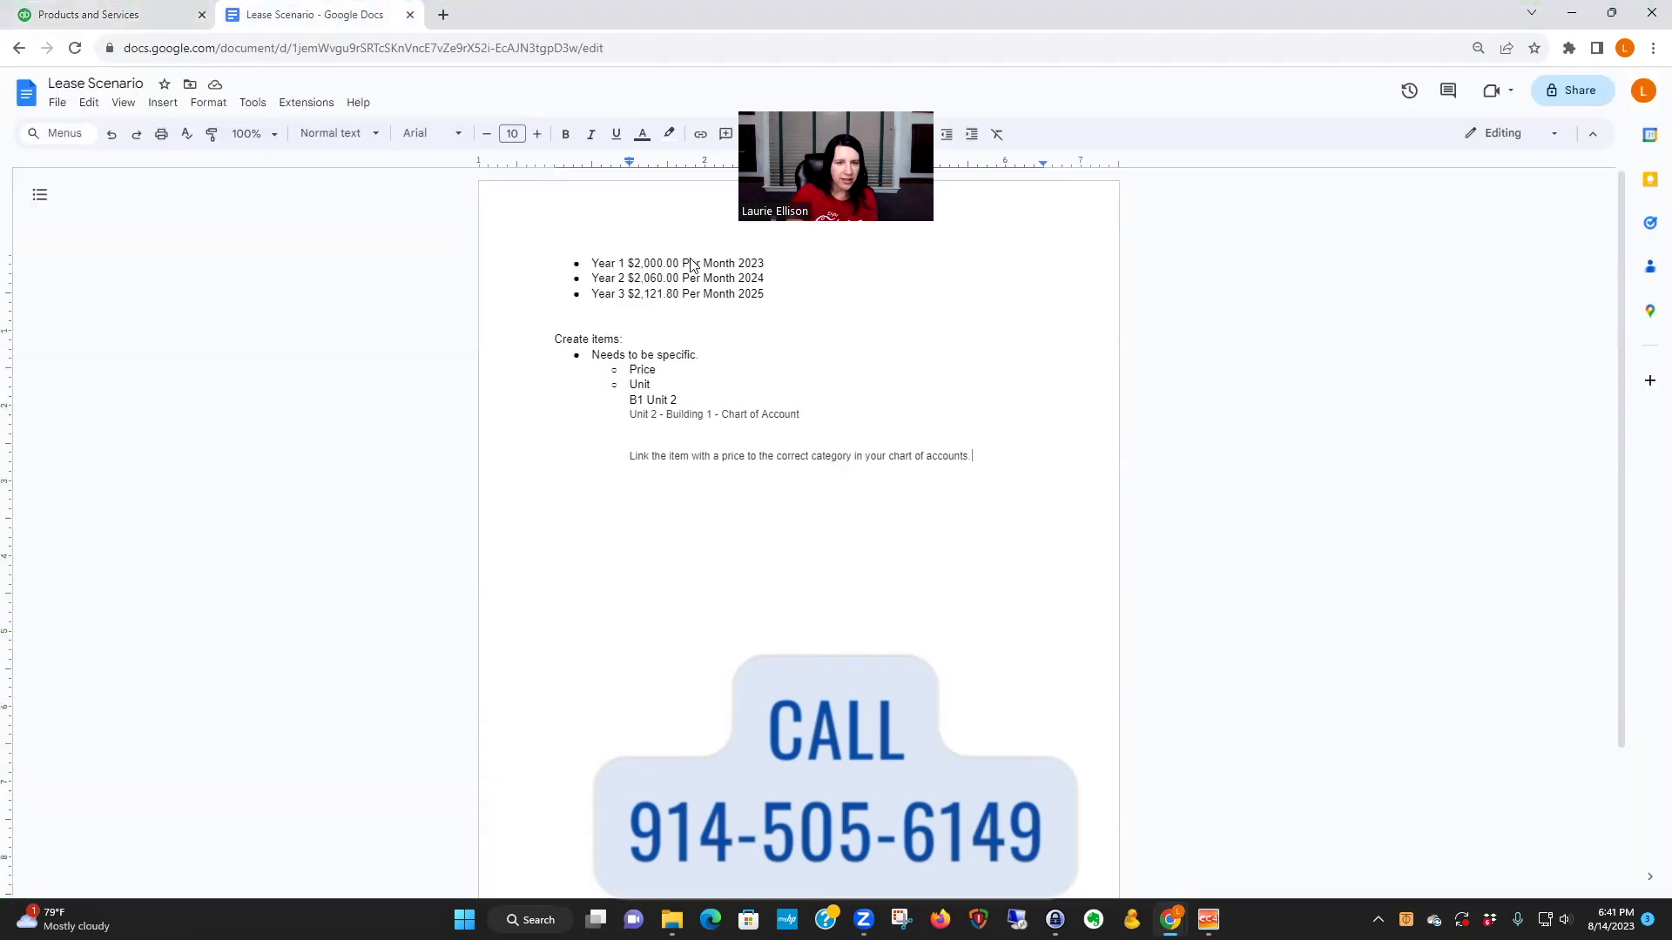
{"action": "left_click", "coordinate": [113, 7]}
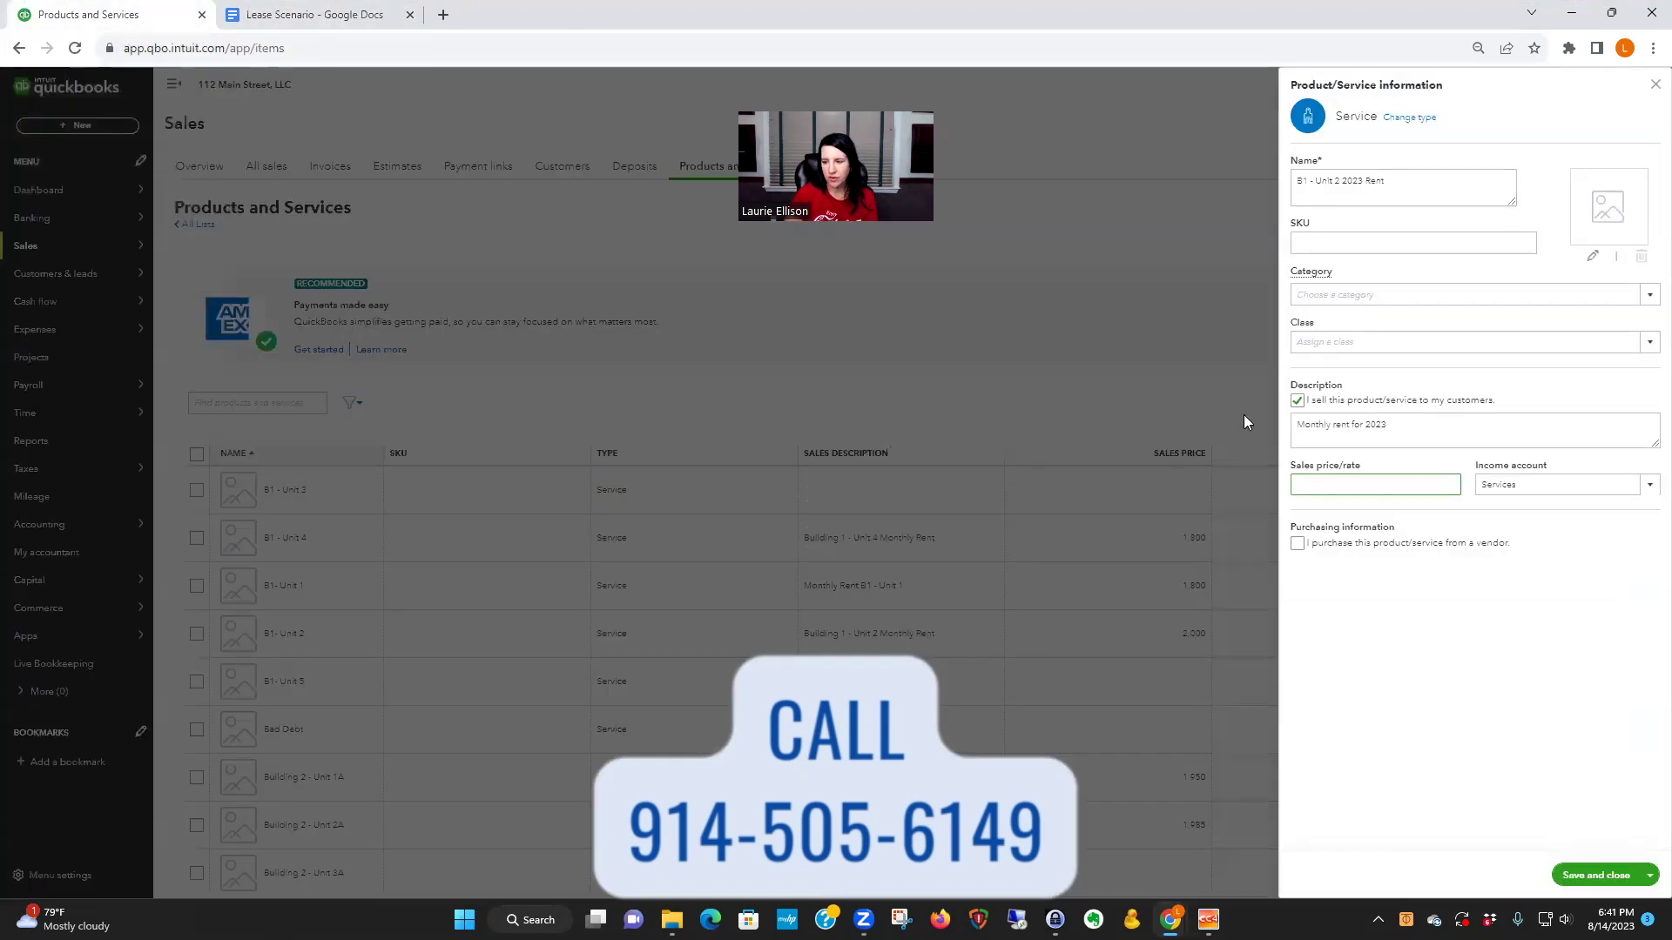
{"action": "type", "text": "2"}
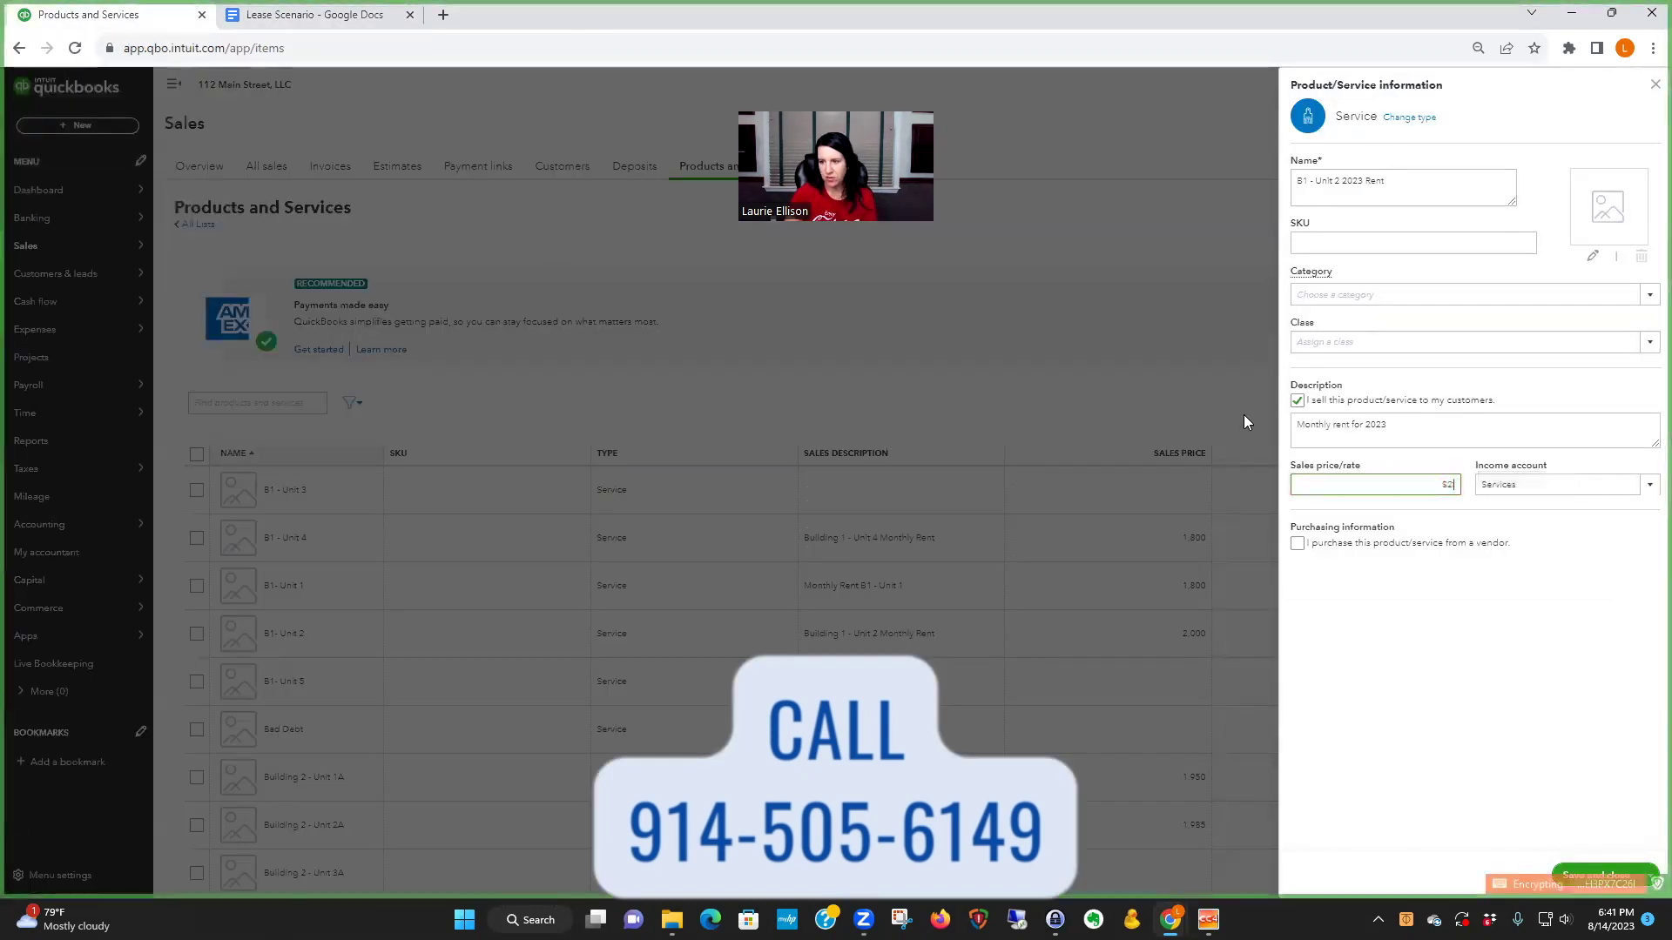
{"action": "type", "text": ",000.00"}
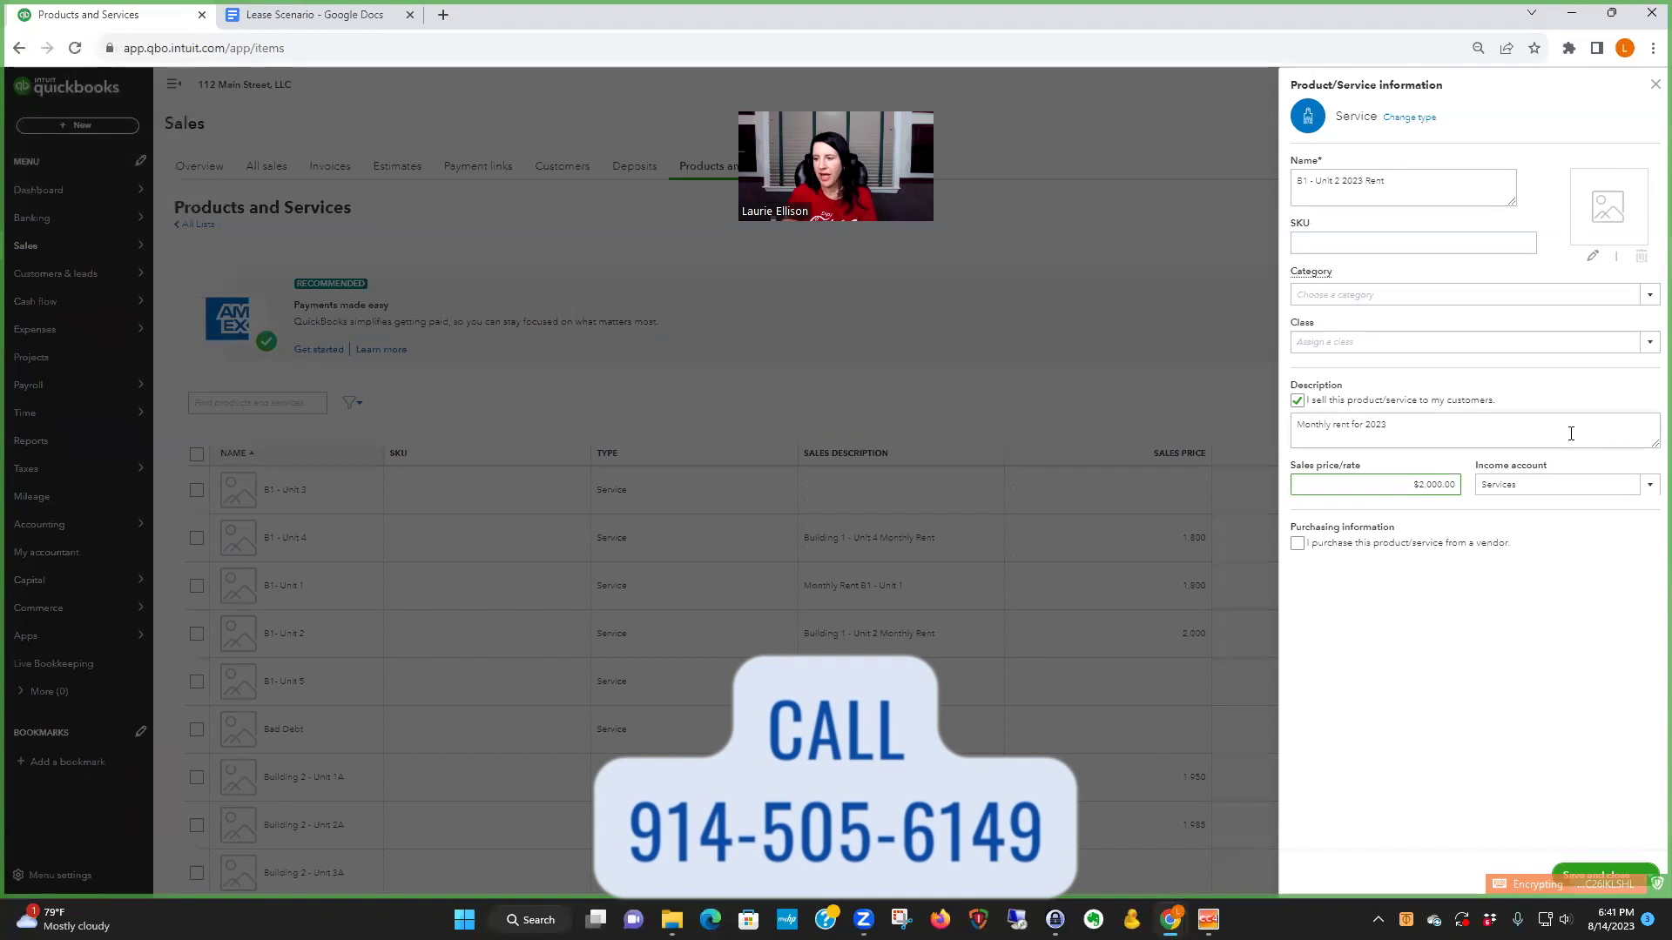
{"action": "left_click", "coordinate": [304, 19]}
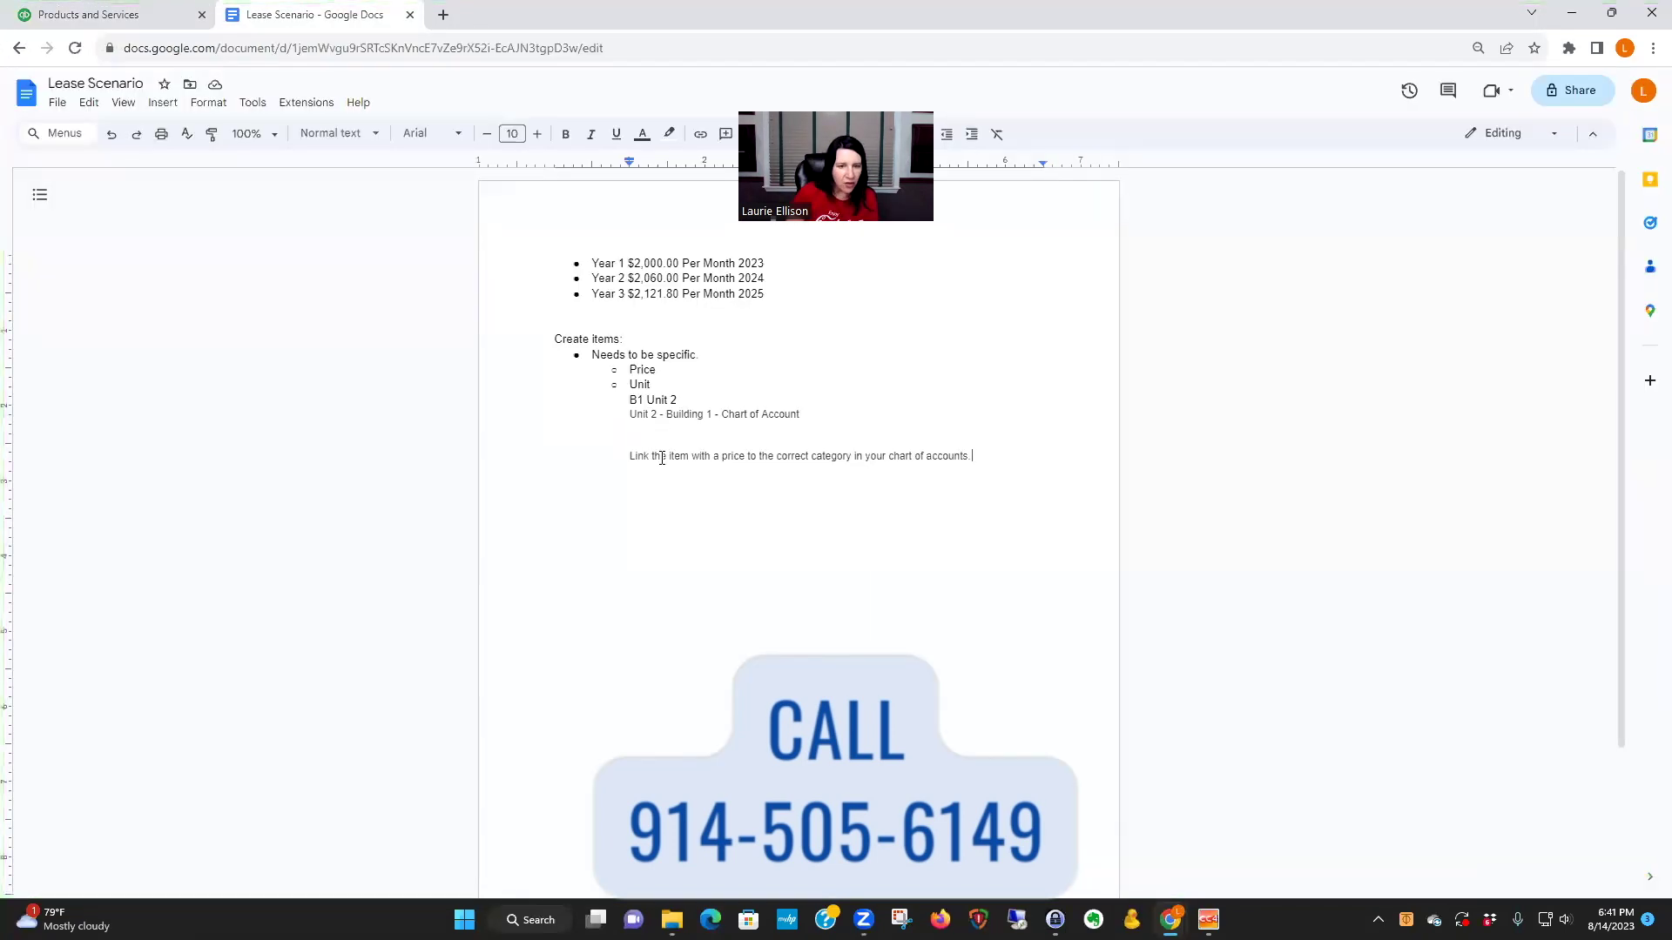
{"action": "left_click", "coordinate": [114, 14]}
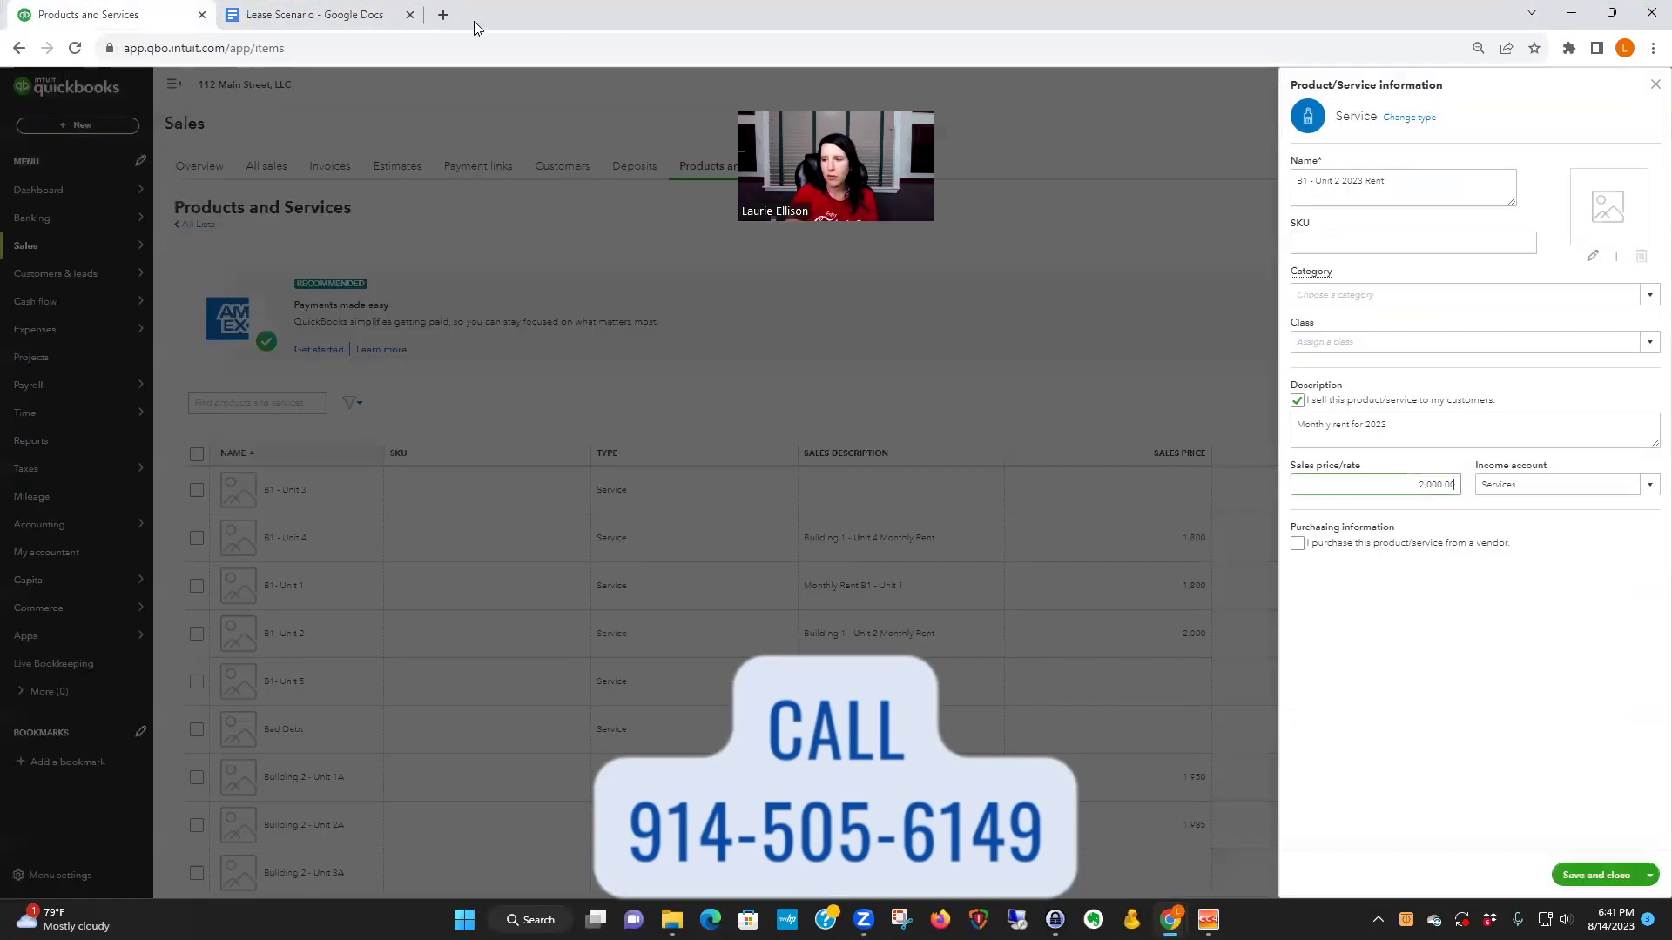
{"action": "left_click", "coordinate": [1529, 482]}
{"action": "type", "text": "unit"}
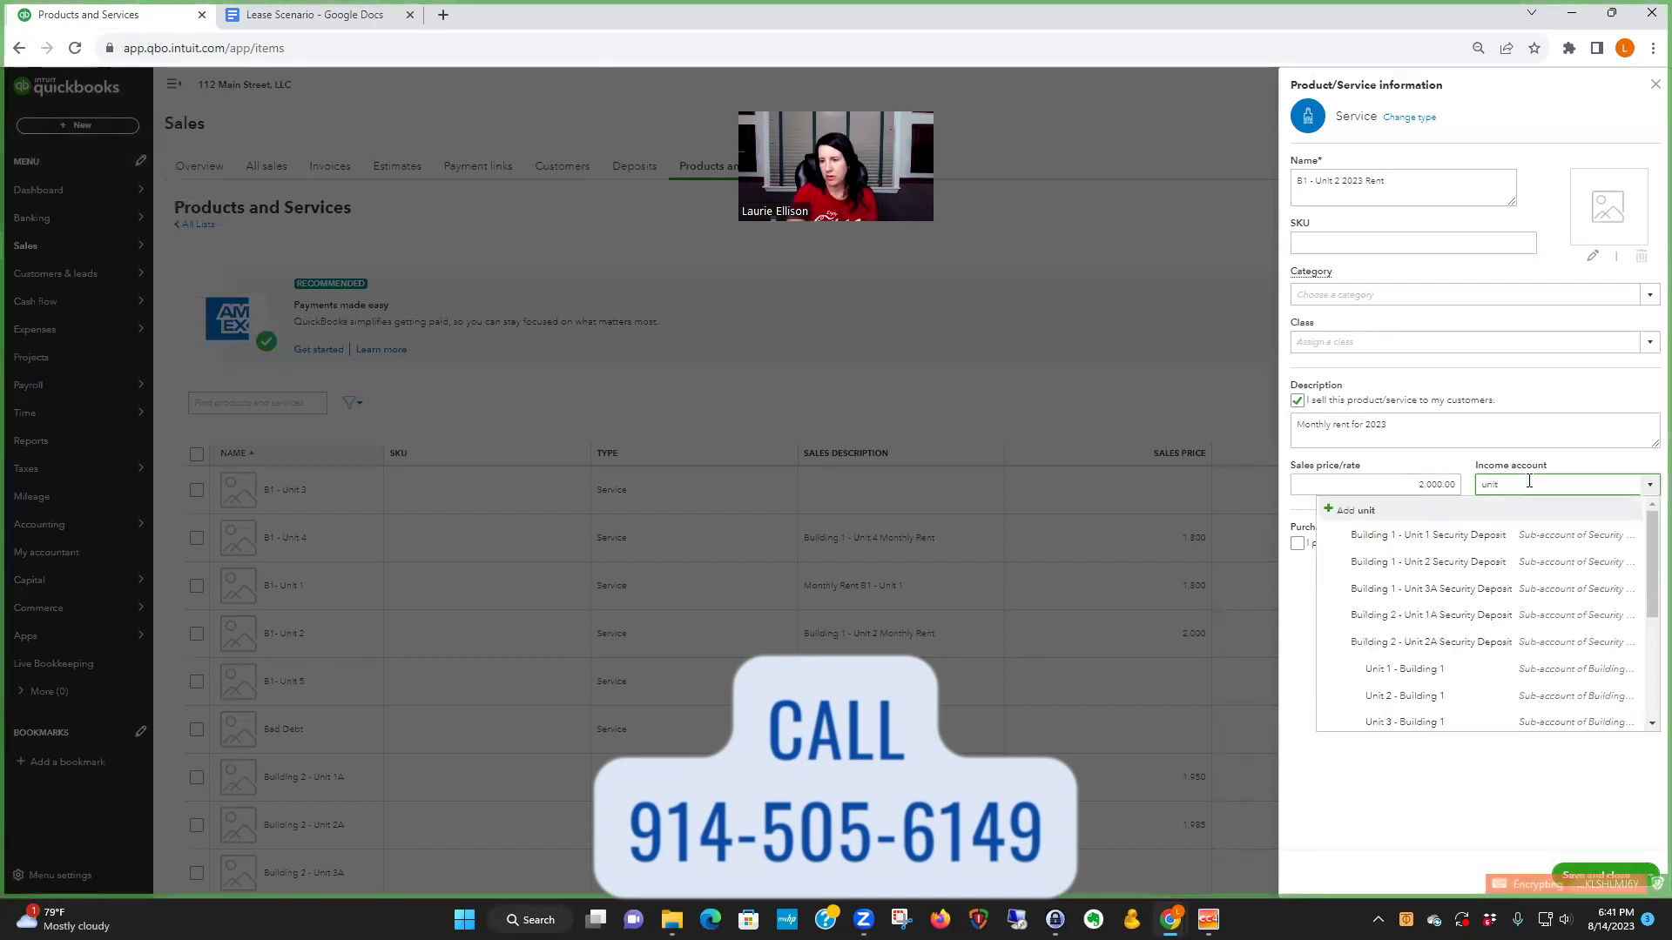
{"action": "left_click", "coordinate": [1429, 696]}
- Add a 'Year 1 - 1/1/23' period line to the description and save the item
{"action": "left_click", "coordinate": [1629, 481]}
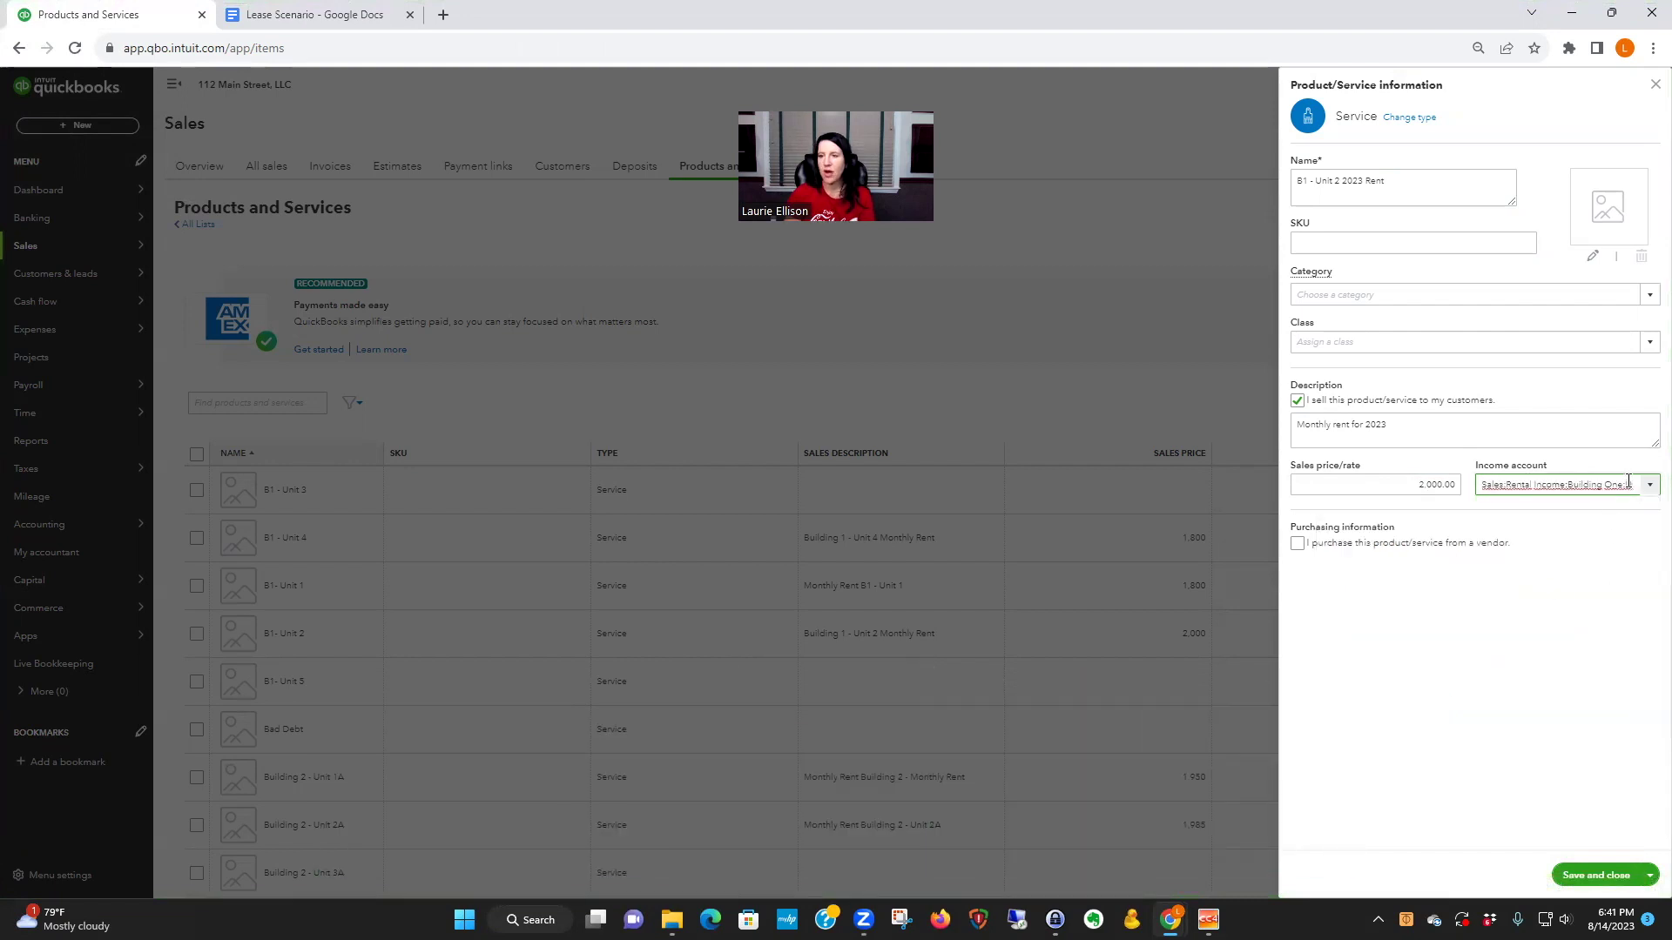
{"action": "left_click", "coordinate": [1406, 424]}
{"action": "left_click", "coordinate": [1400, 427]}
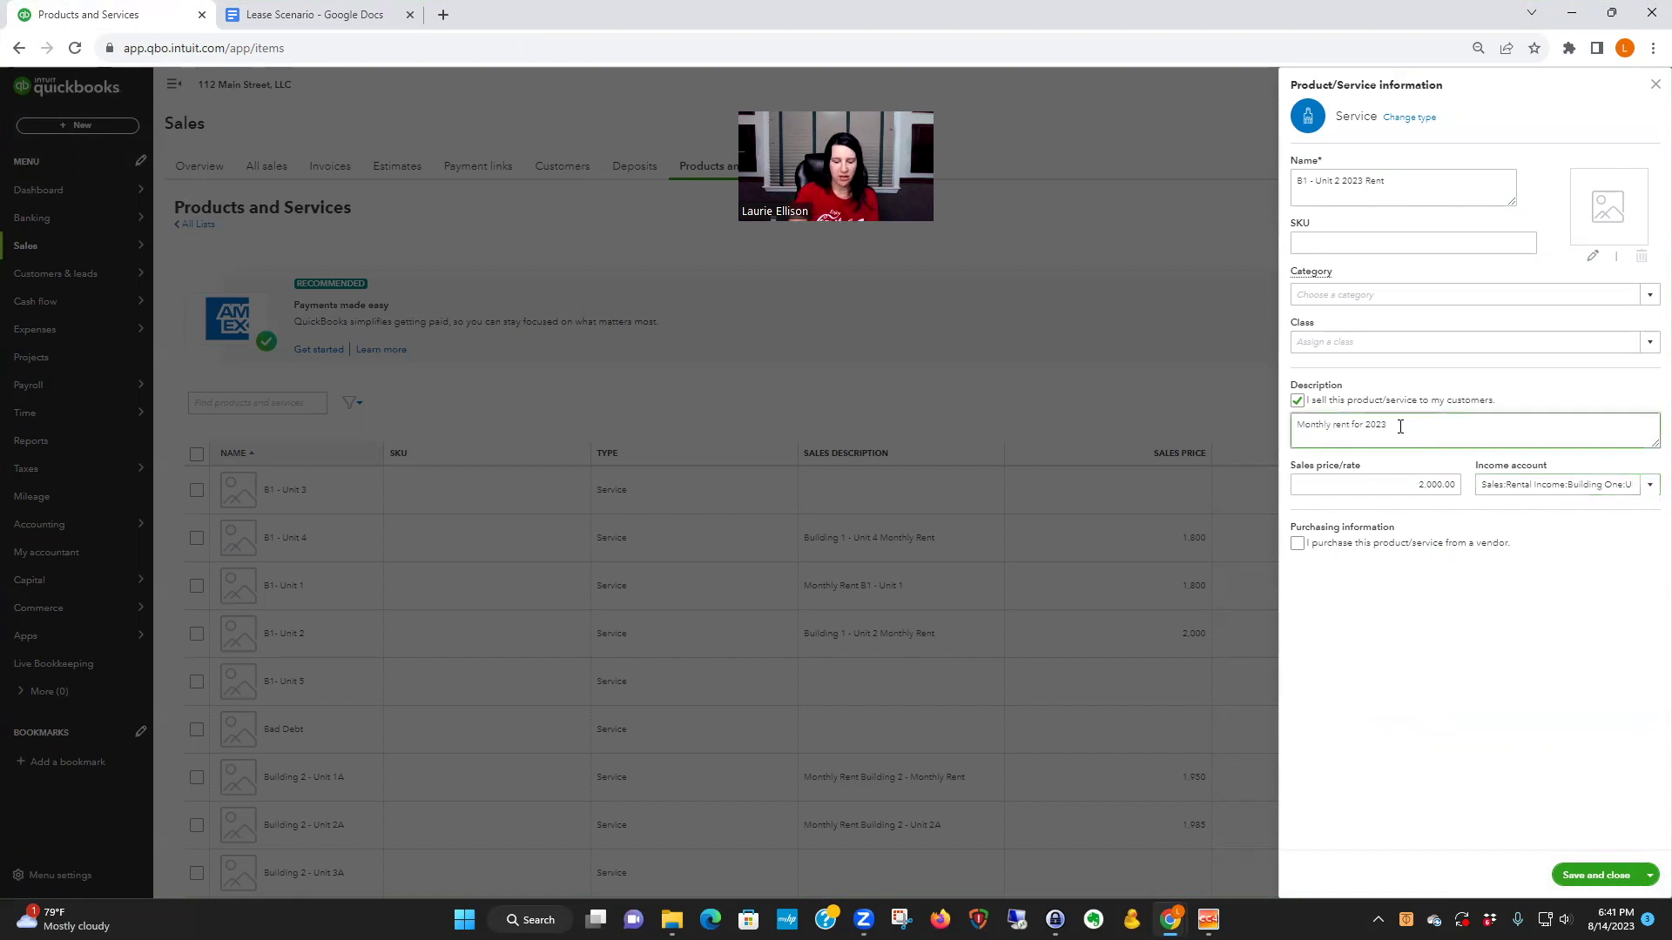
{"action": "key", "text": "Return"}
{"action": "type", "text": "Year 1"}
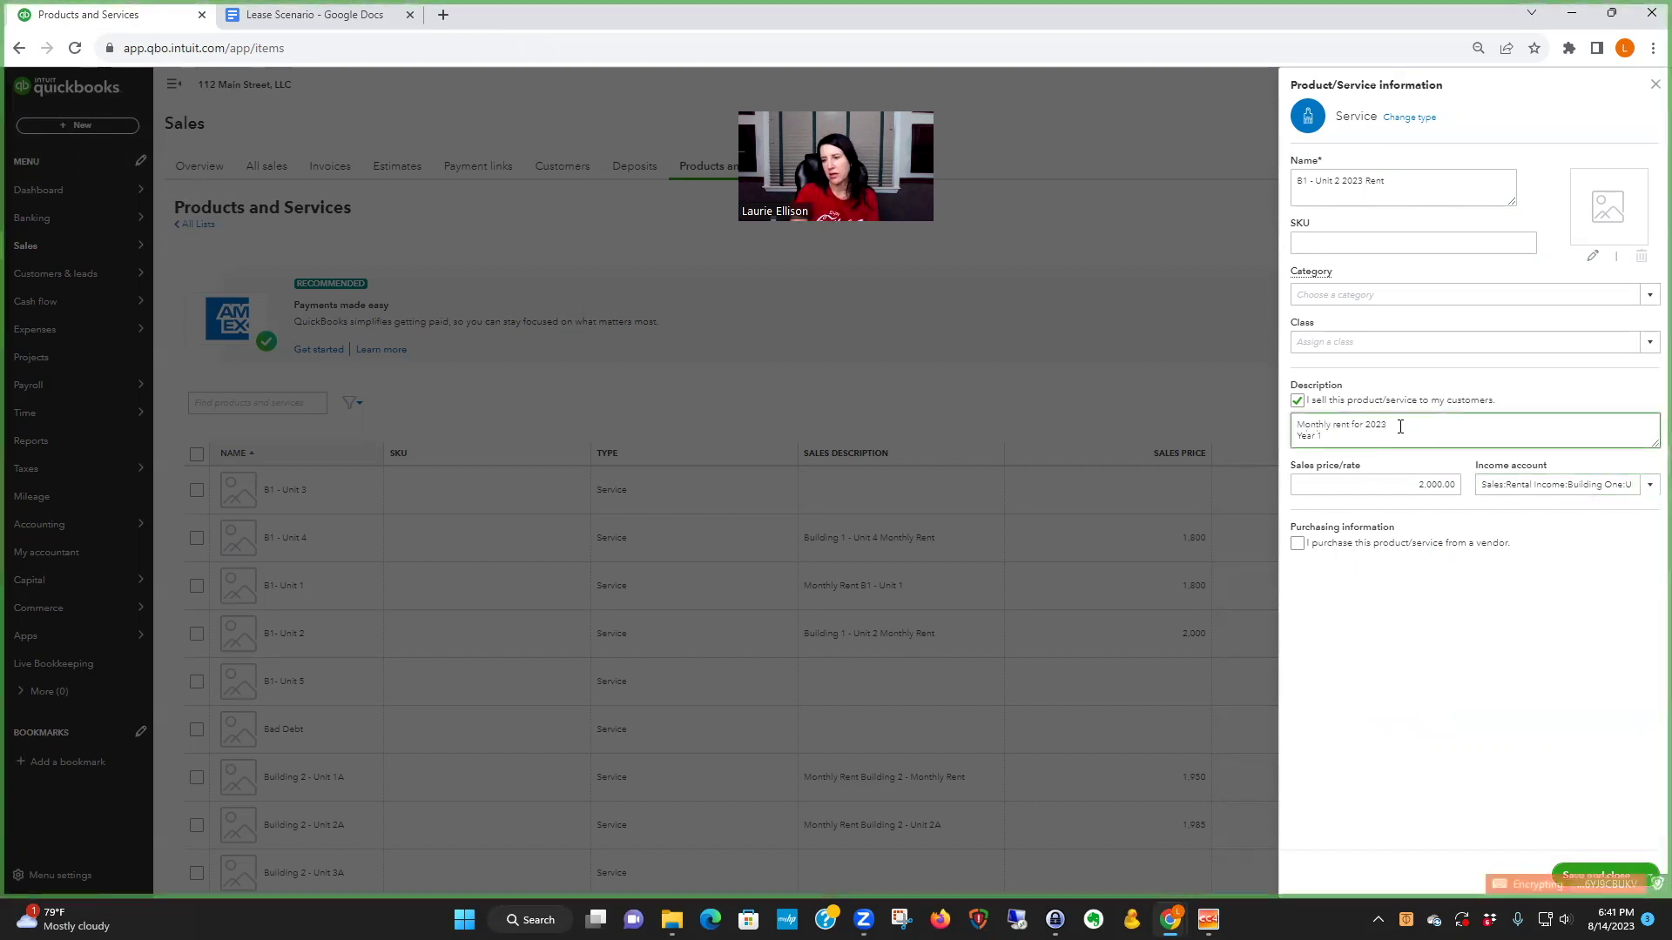
{"action": "type", "text": " -"}
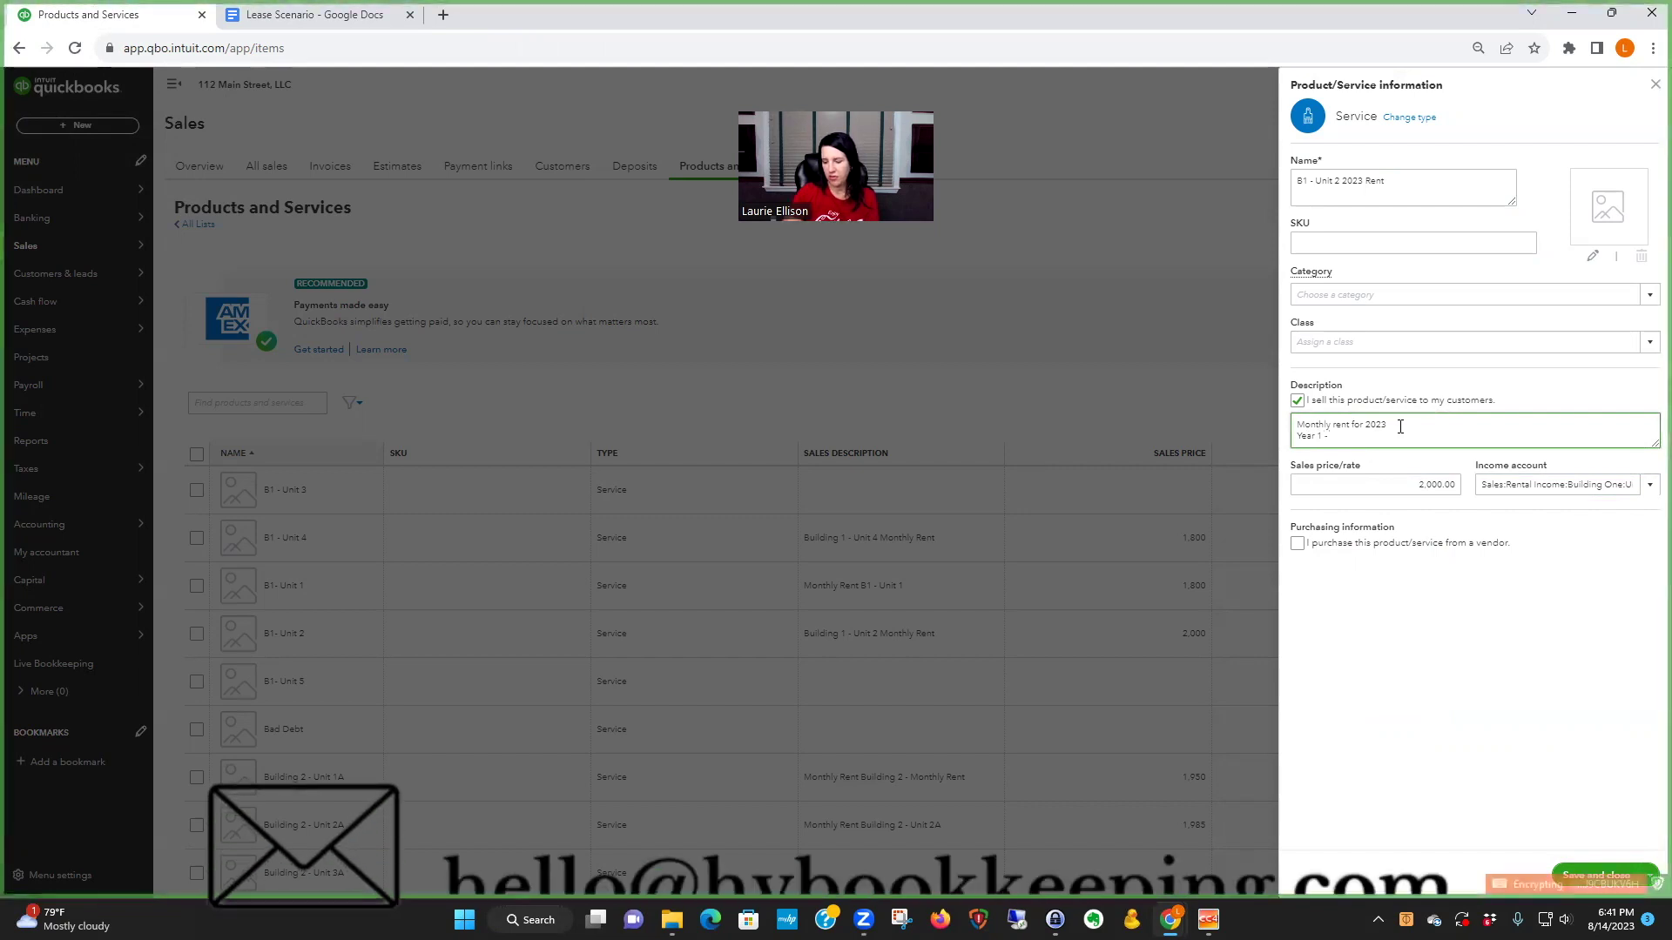
{"action": "type", "text": " 1/1/23 - 12"}
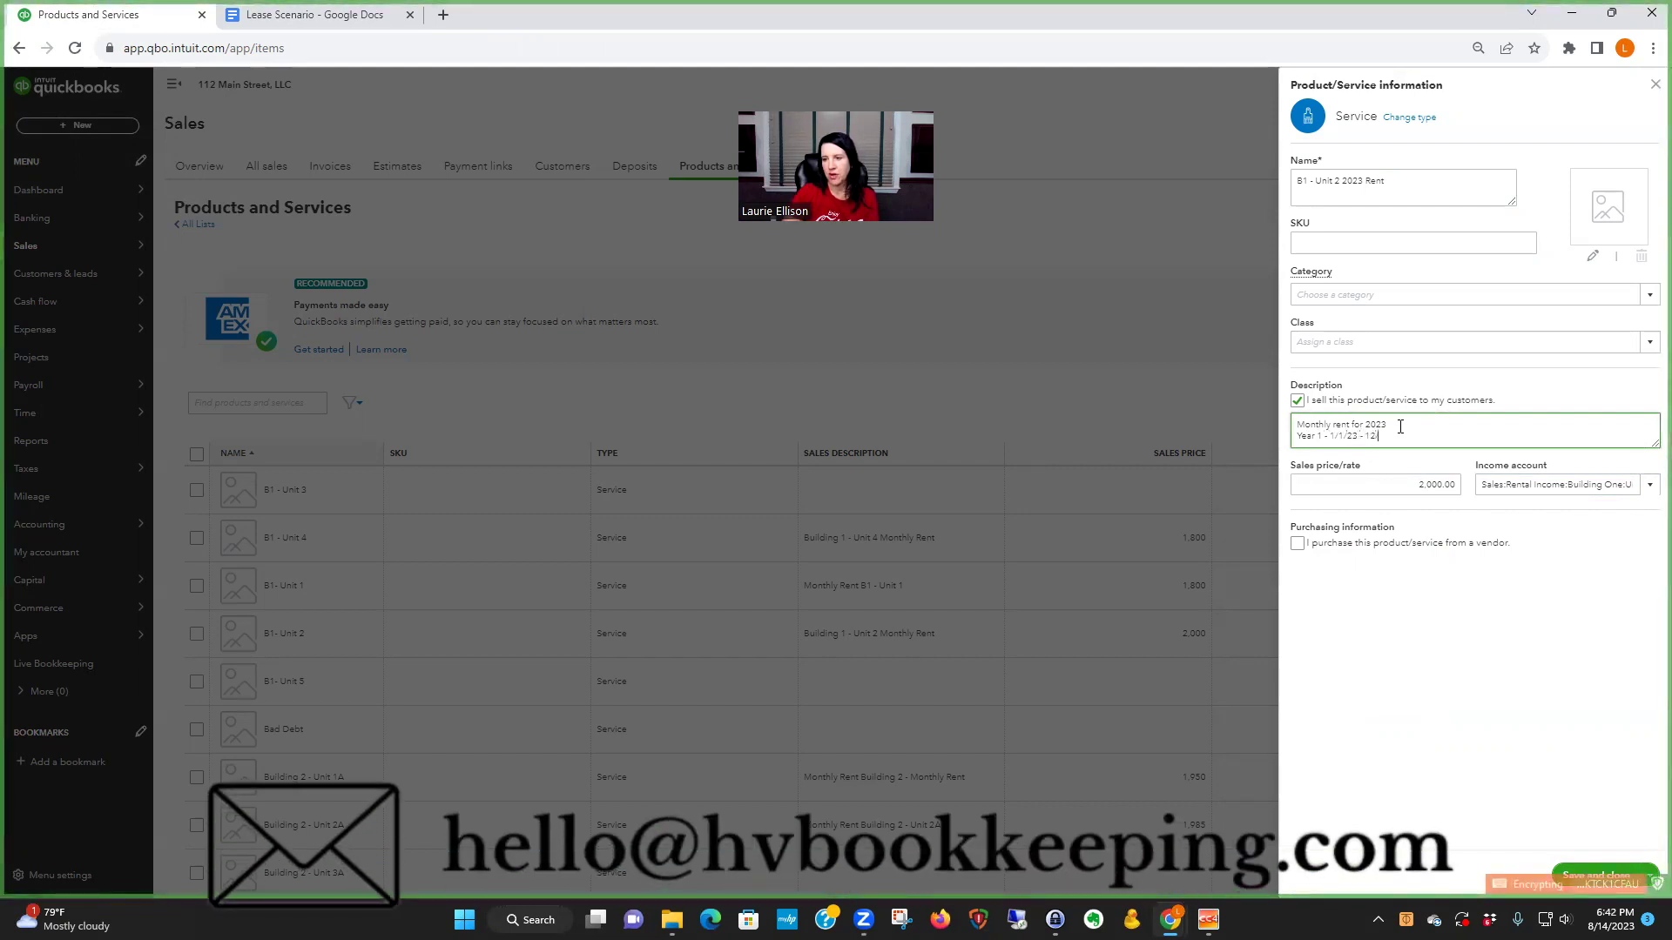
{"action": "type", "text": "/31/23"}
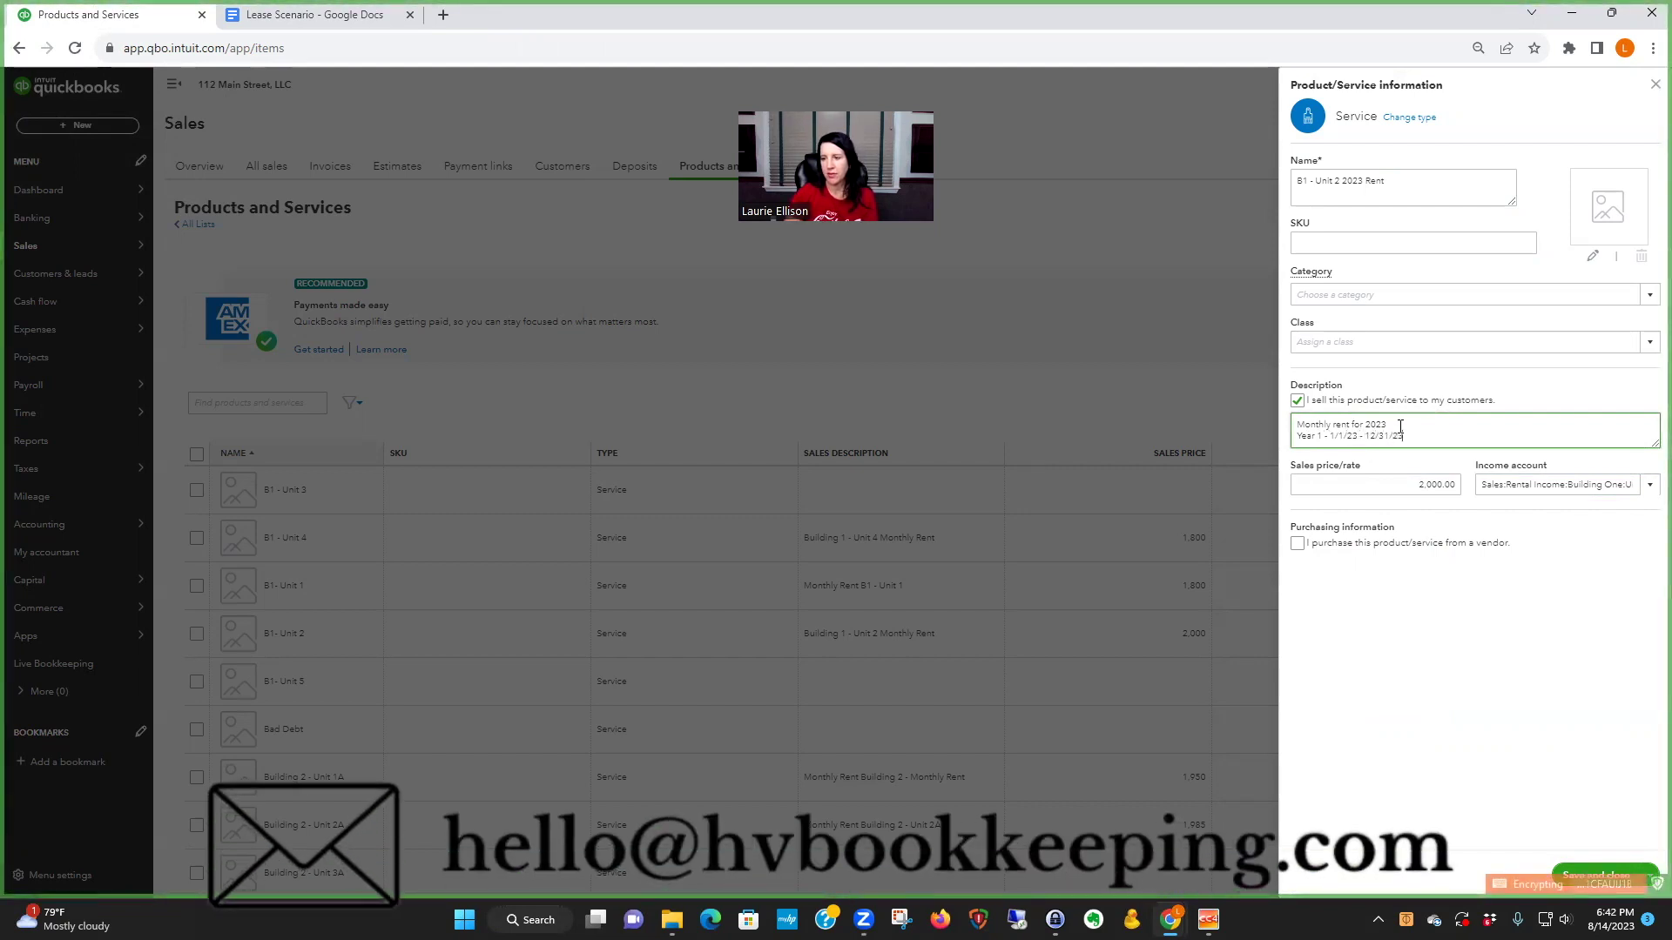
{"action": "left_click", "coordinate": [1480, 655]}
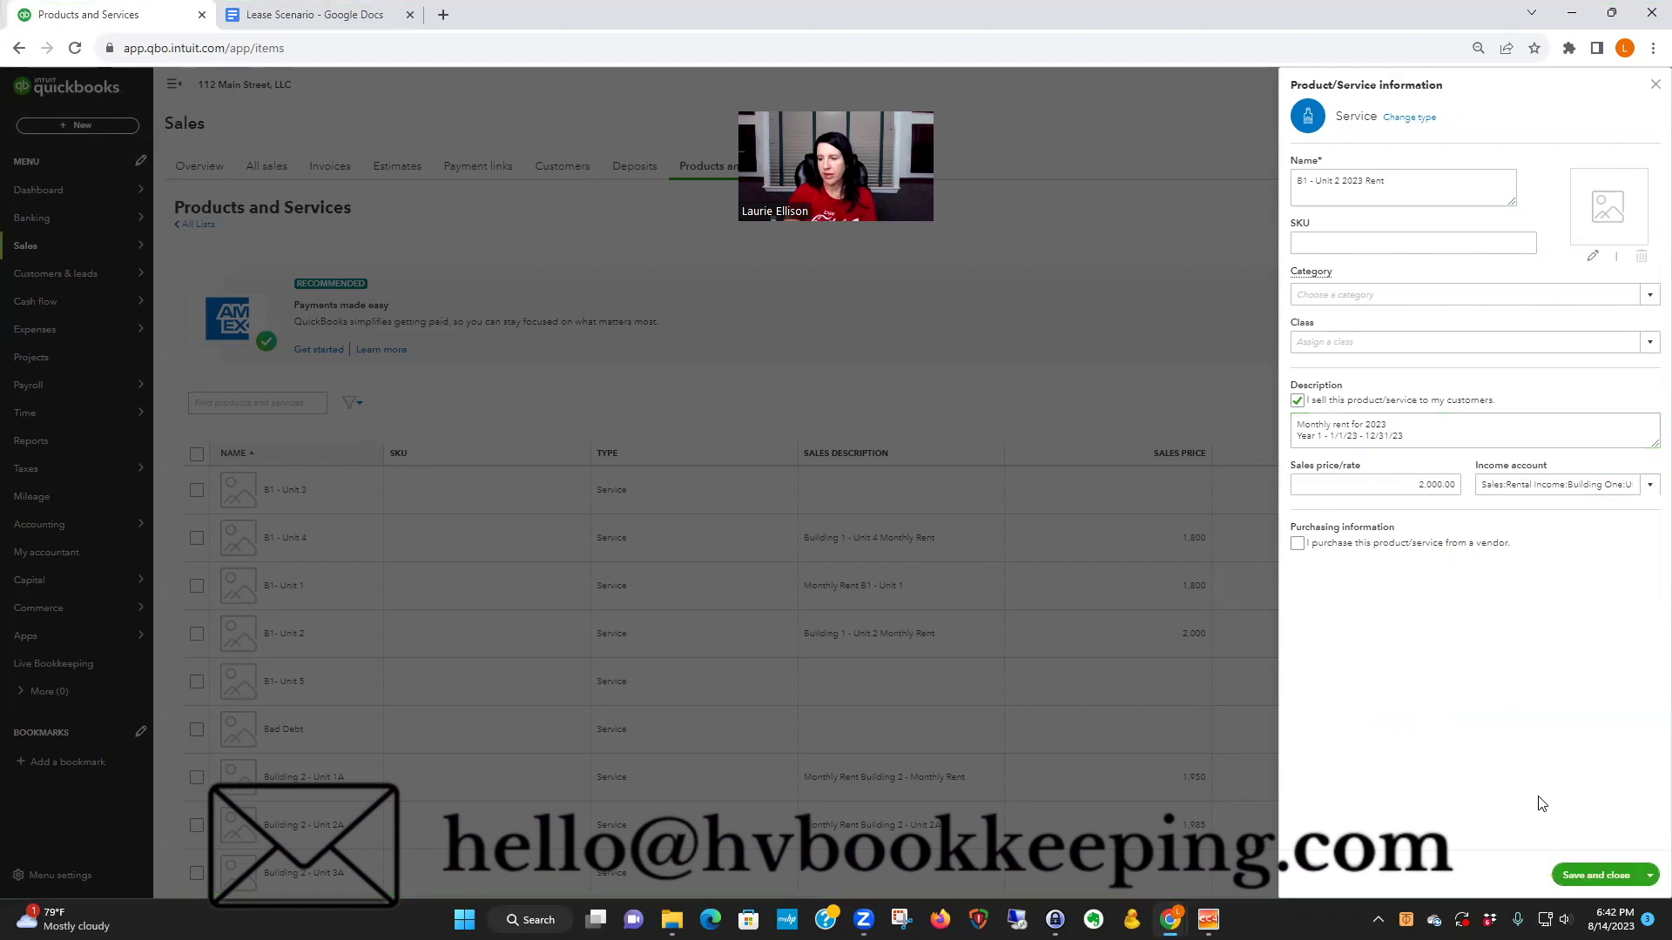
- Save the B1 - Unit 2 2023 Rent service at 2,000 and start a new item from Products and Services
{"action": "left_click", "coordinate": [1607, 872]}
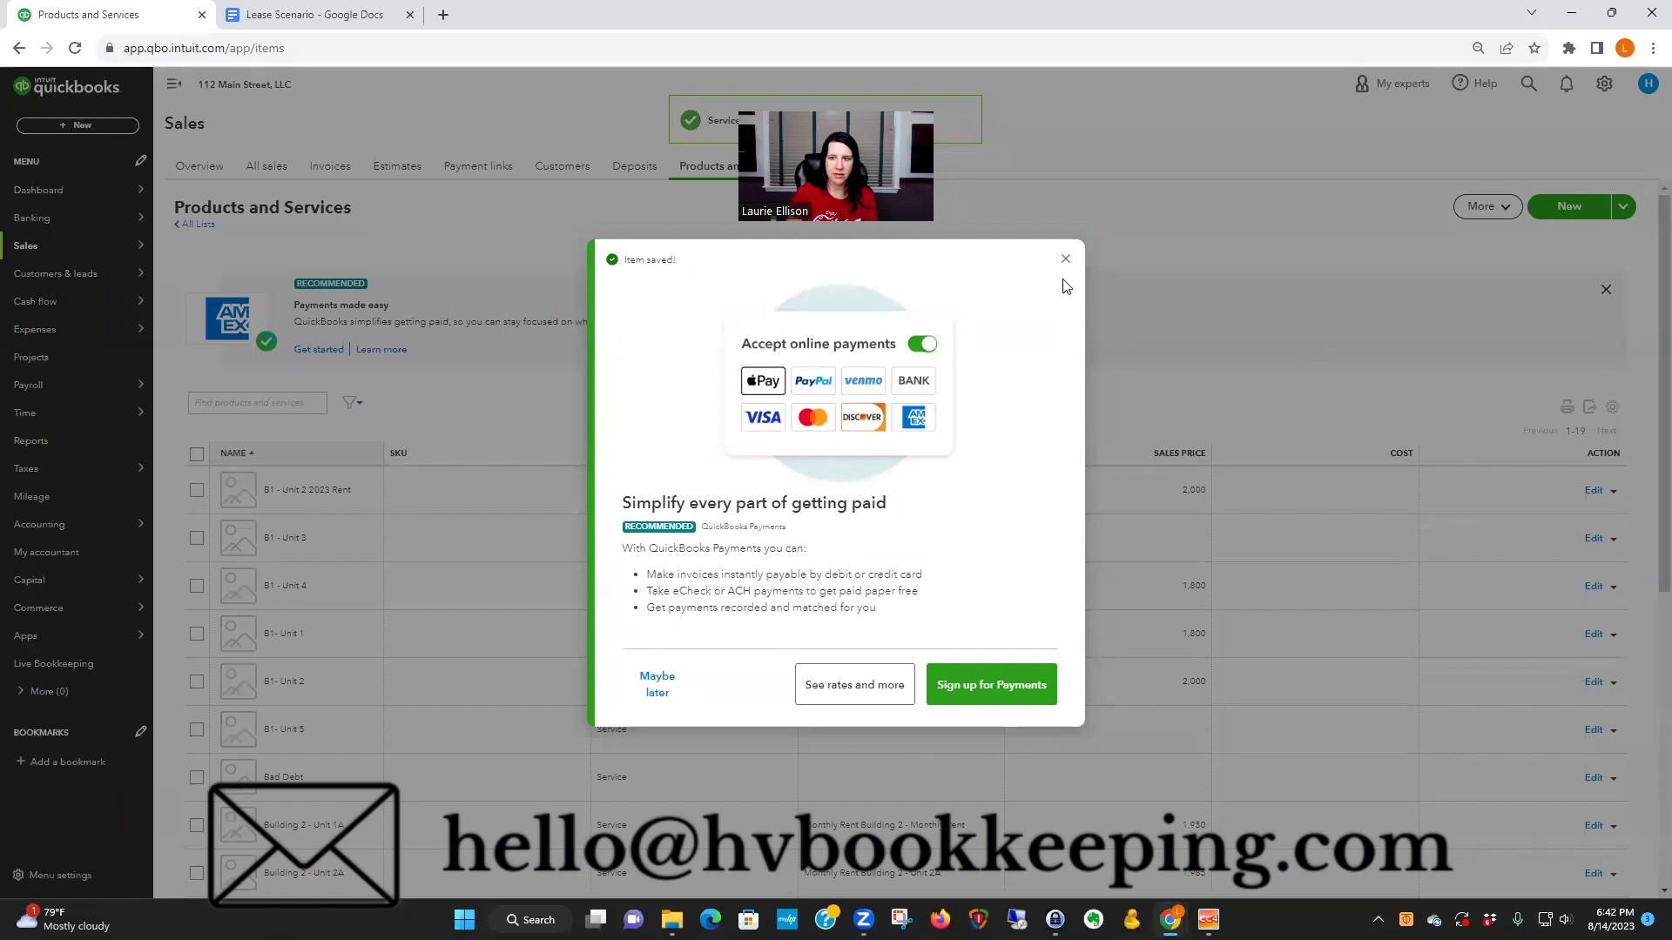
{"action": "left_click", "coordinate": [1066, 259]}
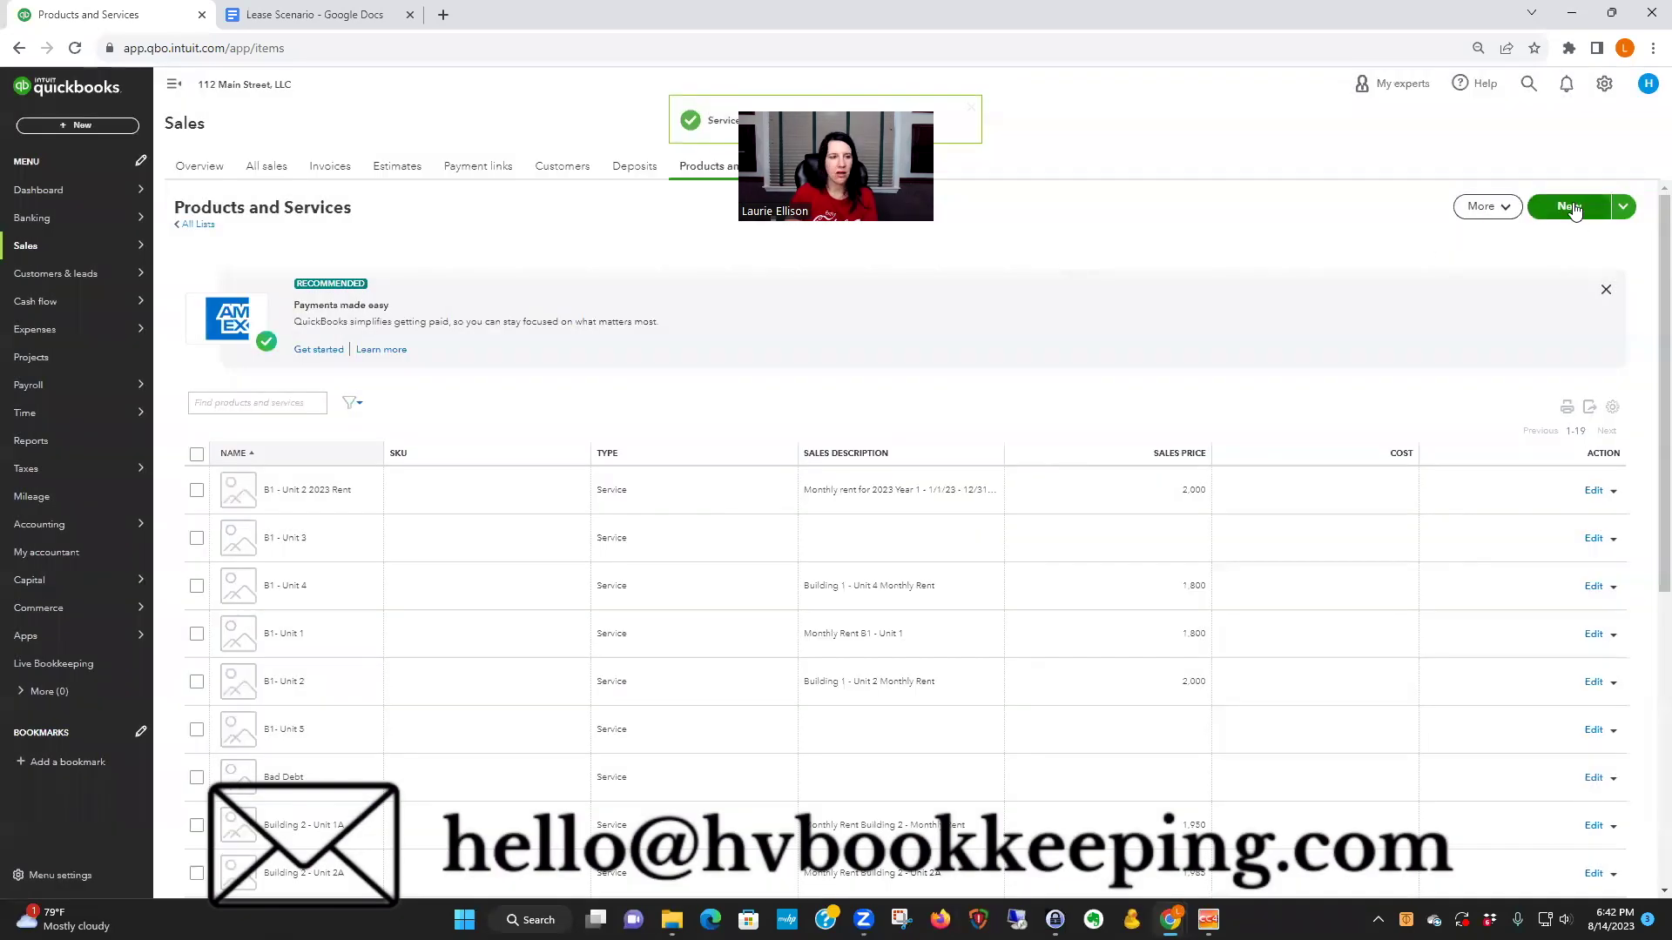
{"action": "left_click", "coordinate": [1604, 84]}
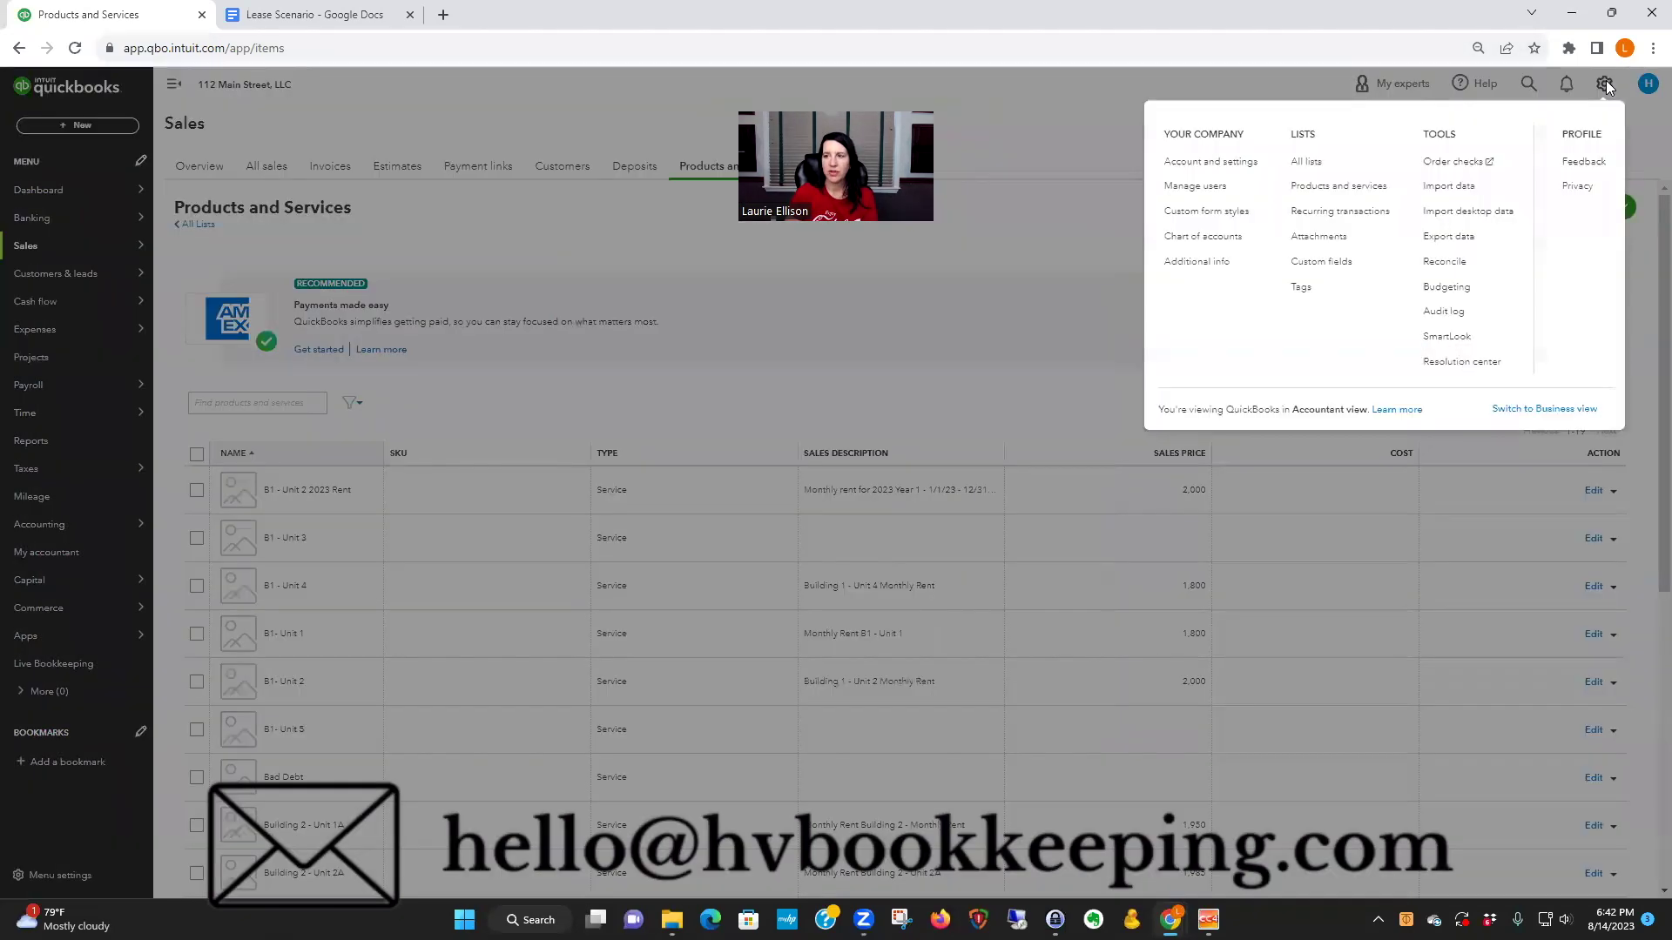
{"action": "left_click", "coordinate": [1315, 186]}
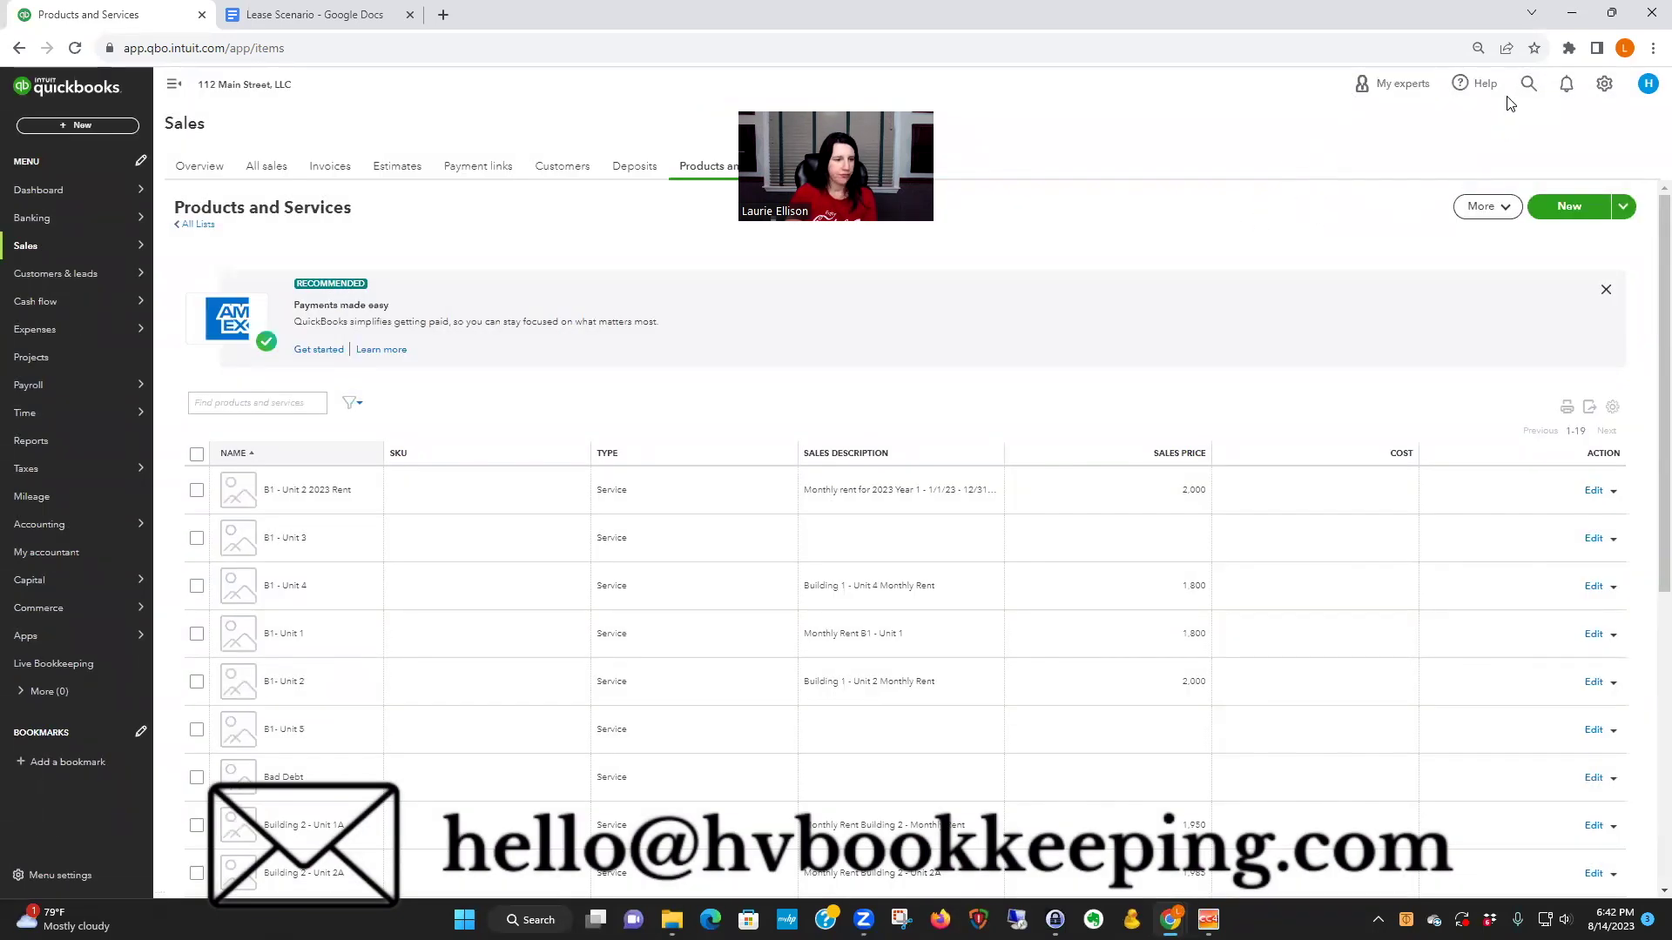
{"action": "left_click", "coordinate": [1571, 213]}
- Create service 'B1 - Unit 2 2024 Rent' with the two-line description 'Year 2' / '1/1/24 - 12/31'
{"action": "left_click", "coordinate": [1415, 222]}
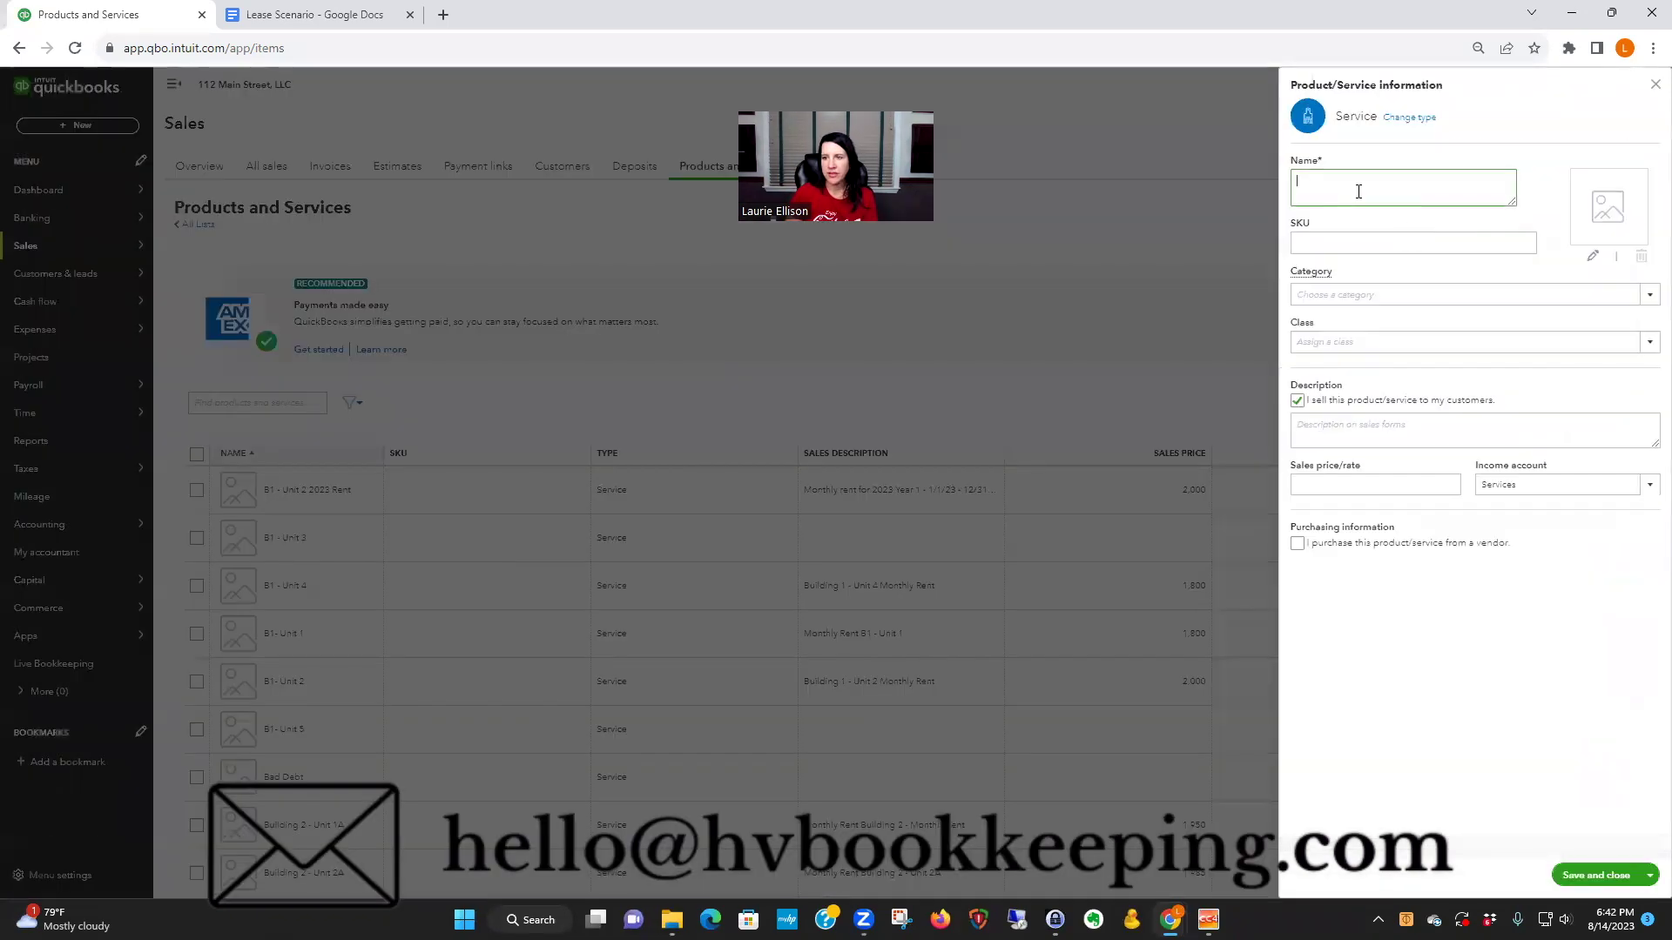
{"action": "type", "text": "B1"}
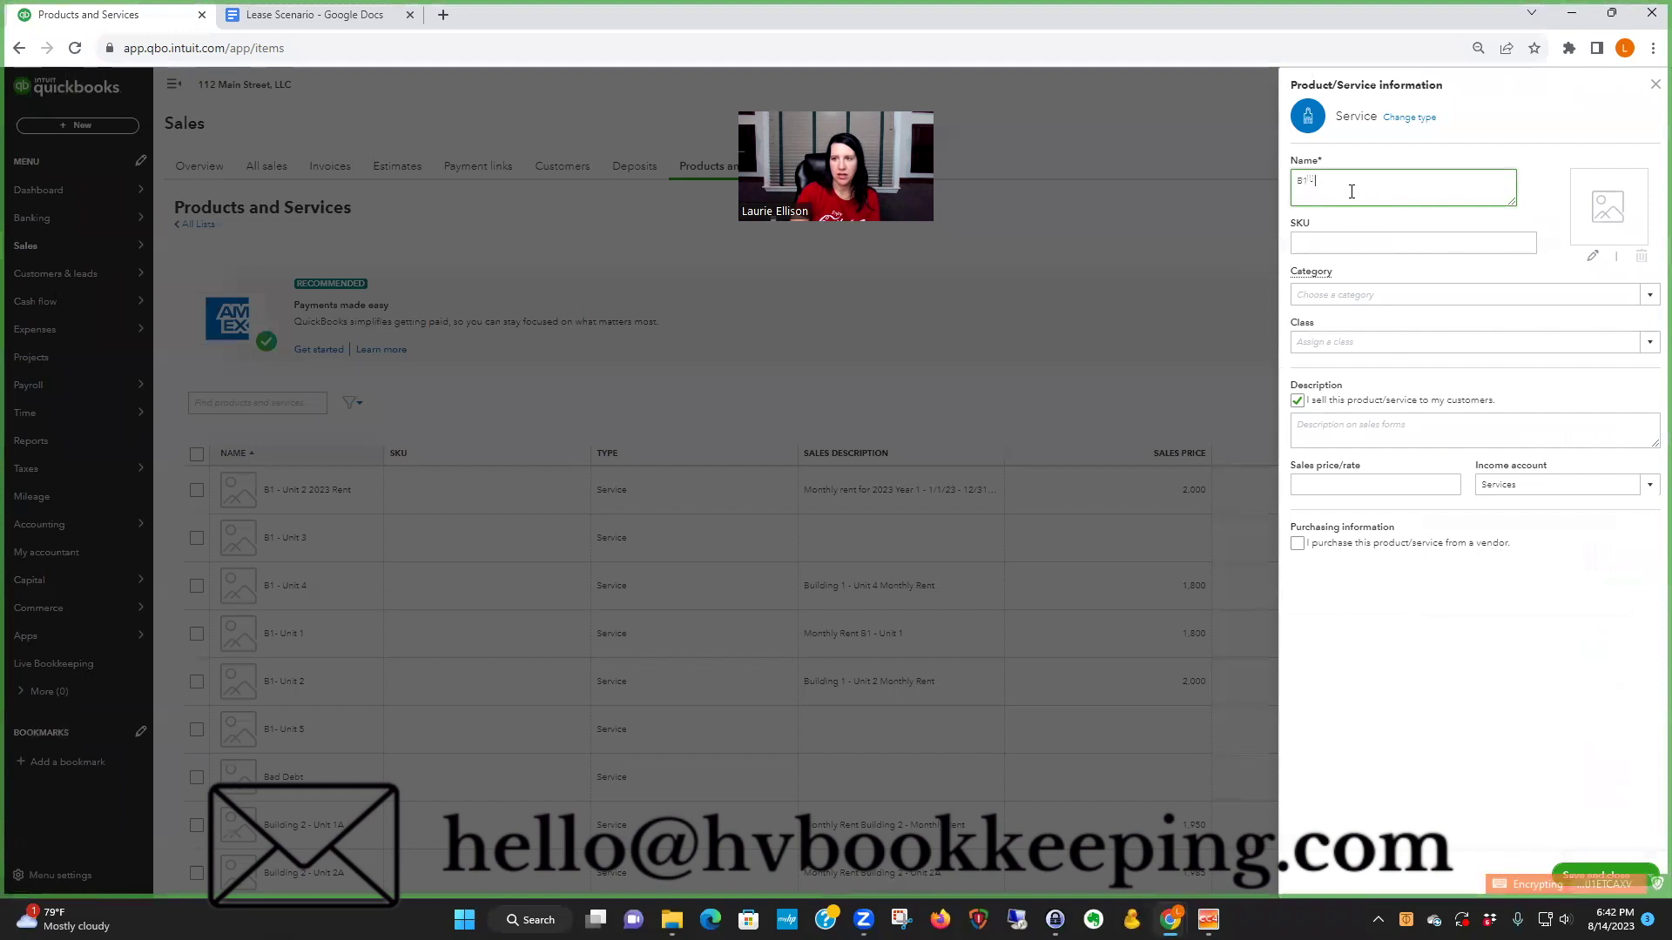
{"action": "type", "text": " - Unit 2 2"}
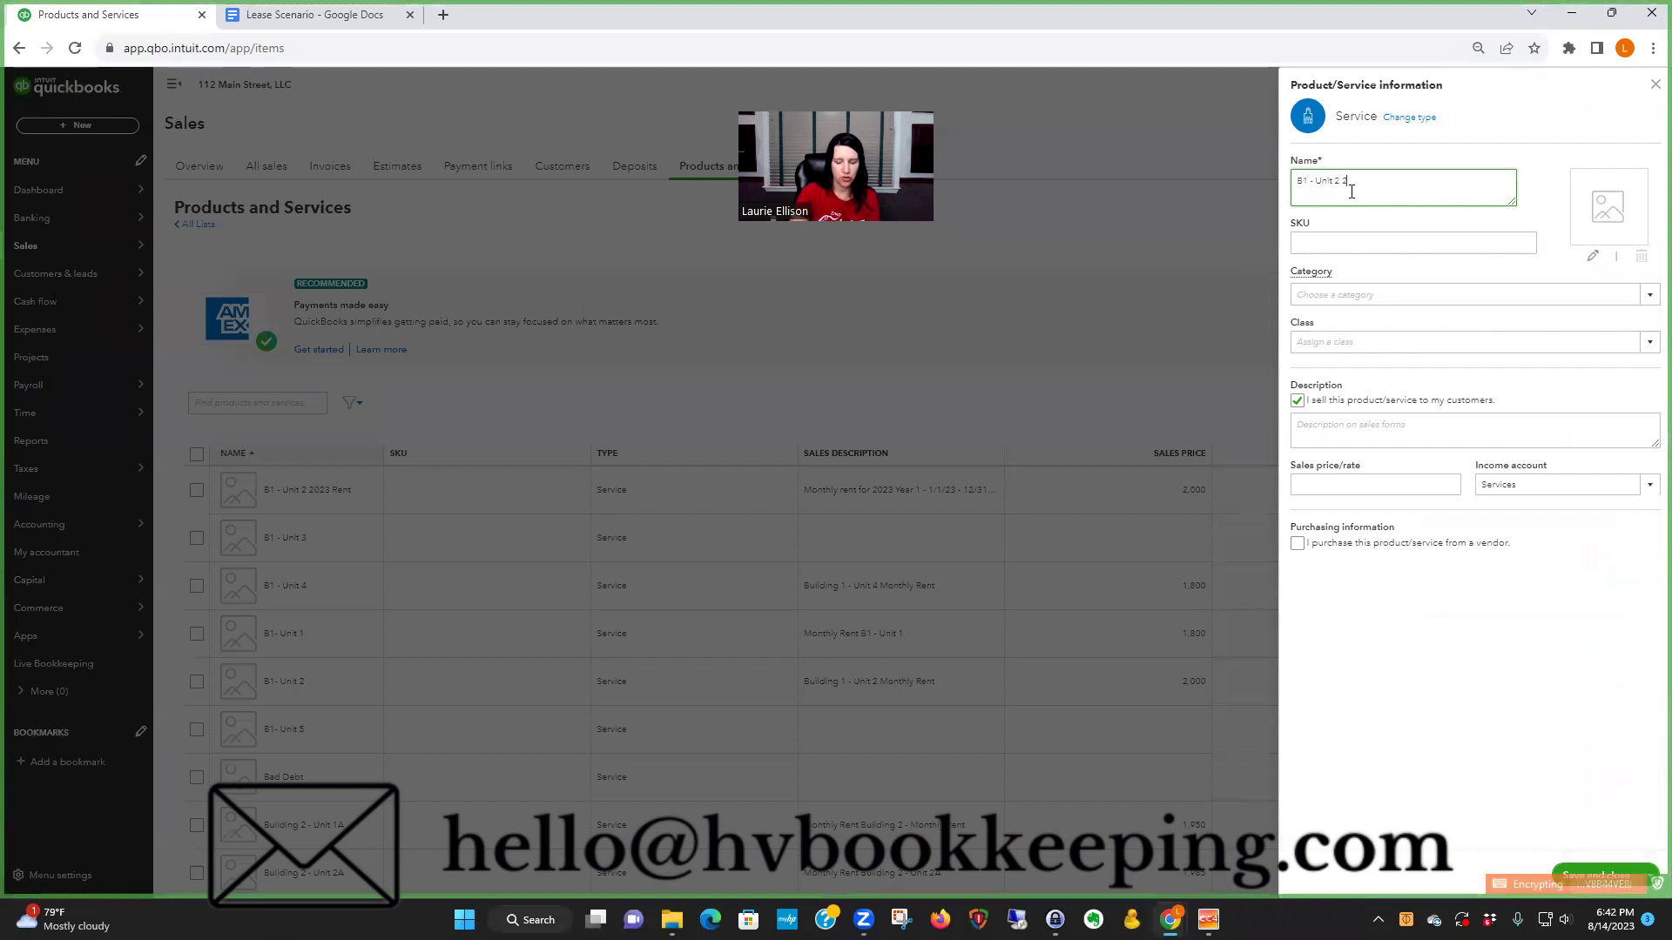
{"action": "type", "text": "024 Re"}
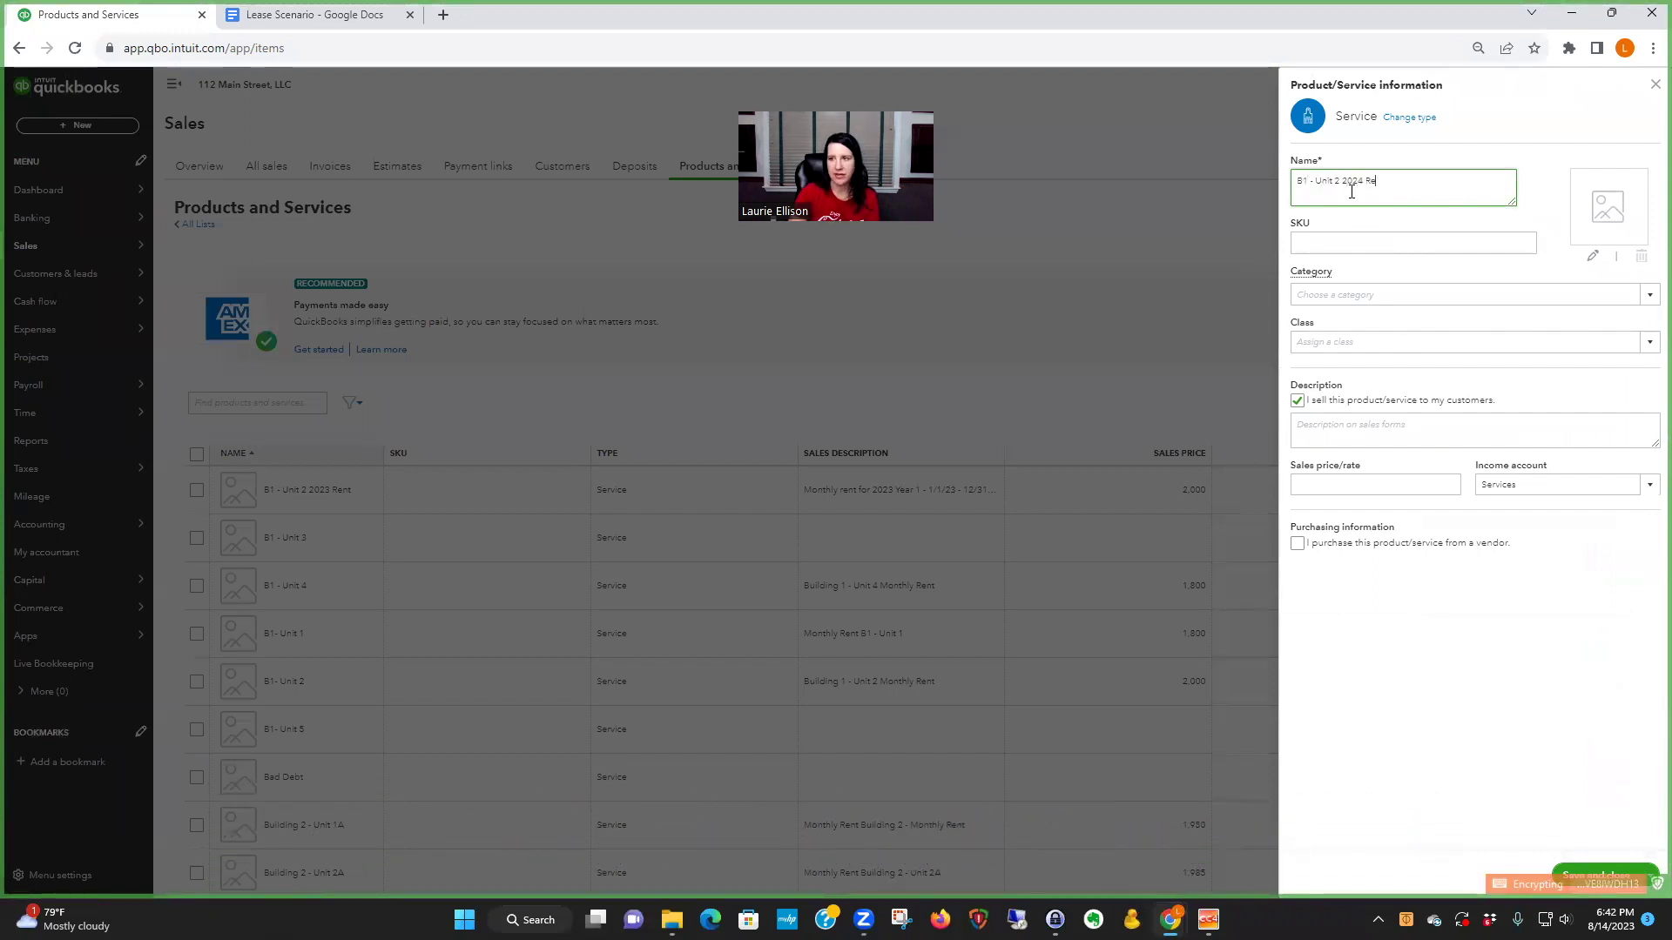
{"action": "type", "text": "nt"}
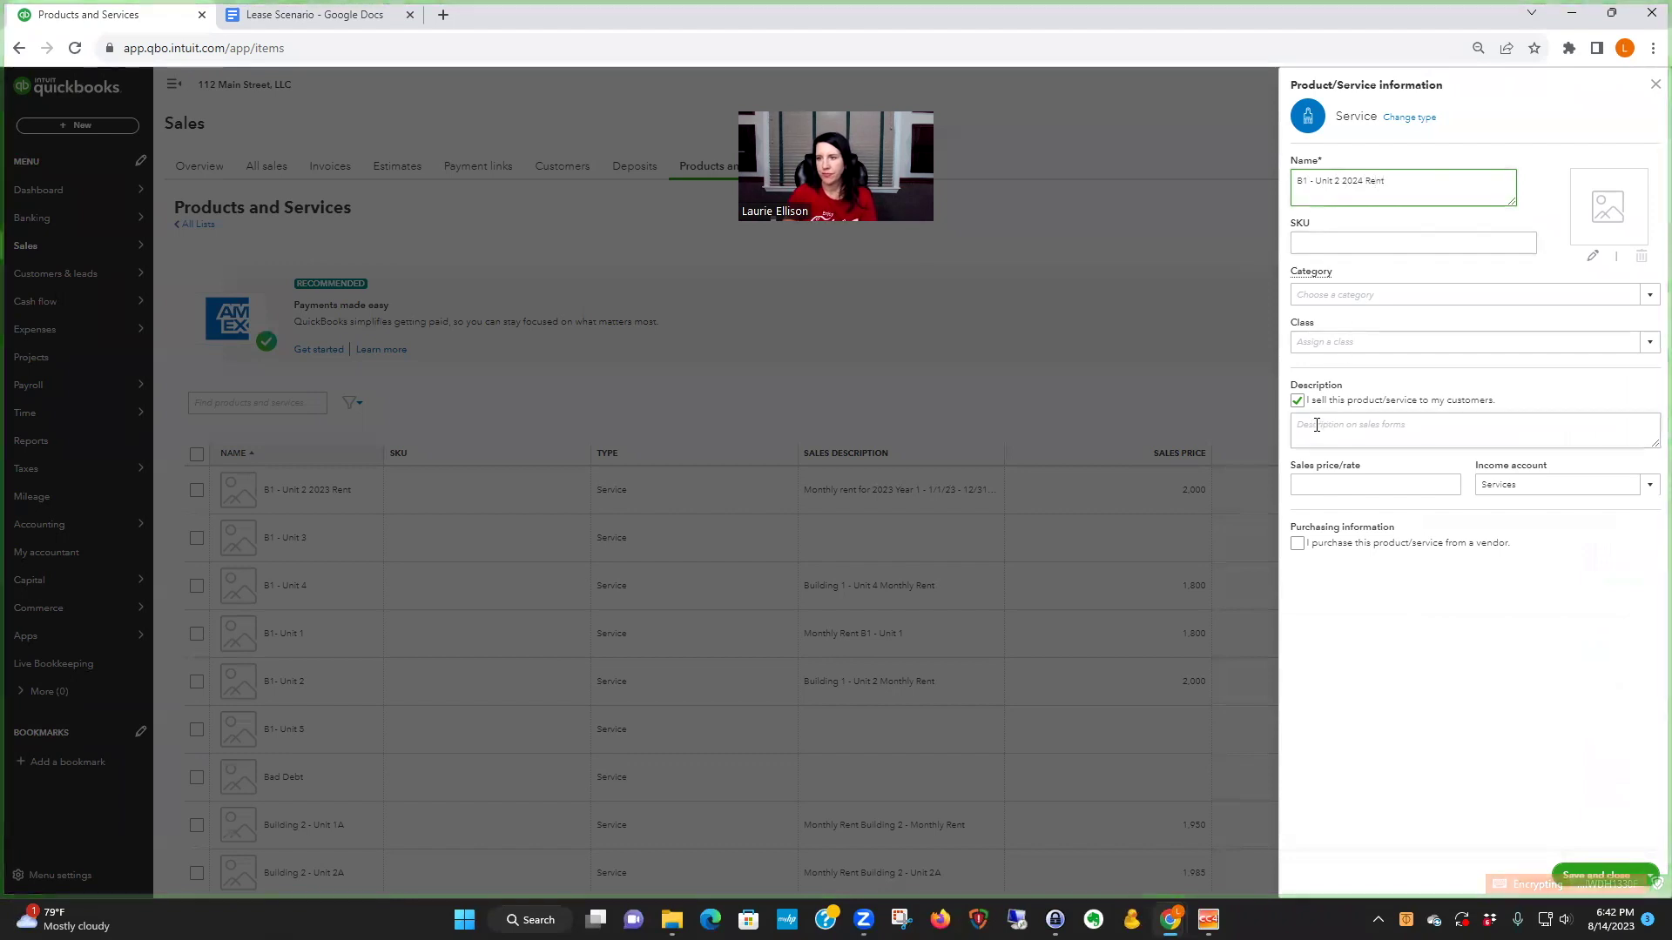
{"action": "left_click", "coordinate": [1316, 425]}
{"action": "type", "text": "Y"}
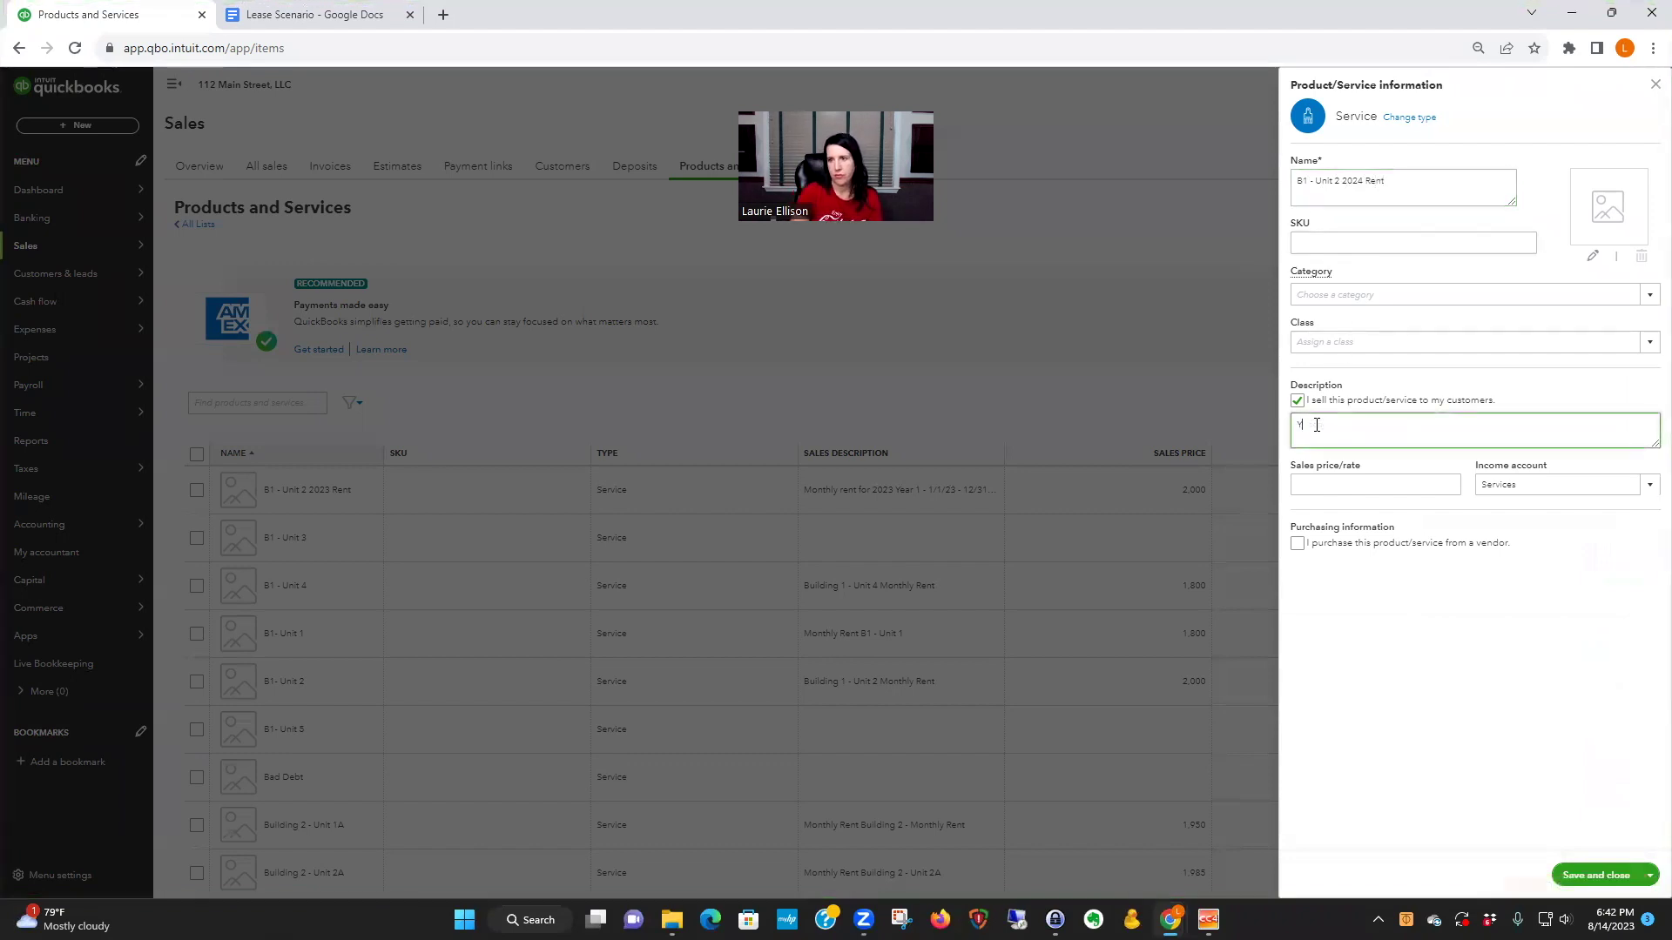
{"action": "type", "text": "ear 2"}
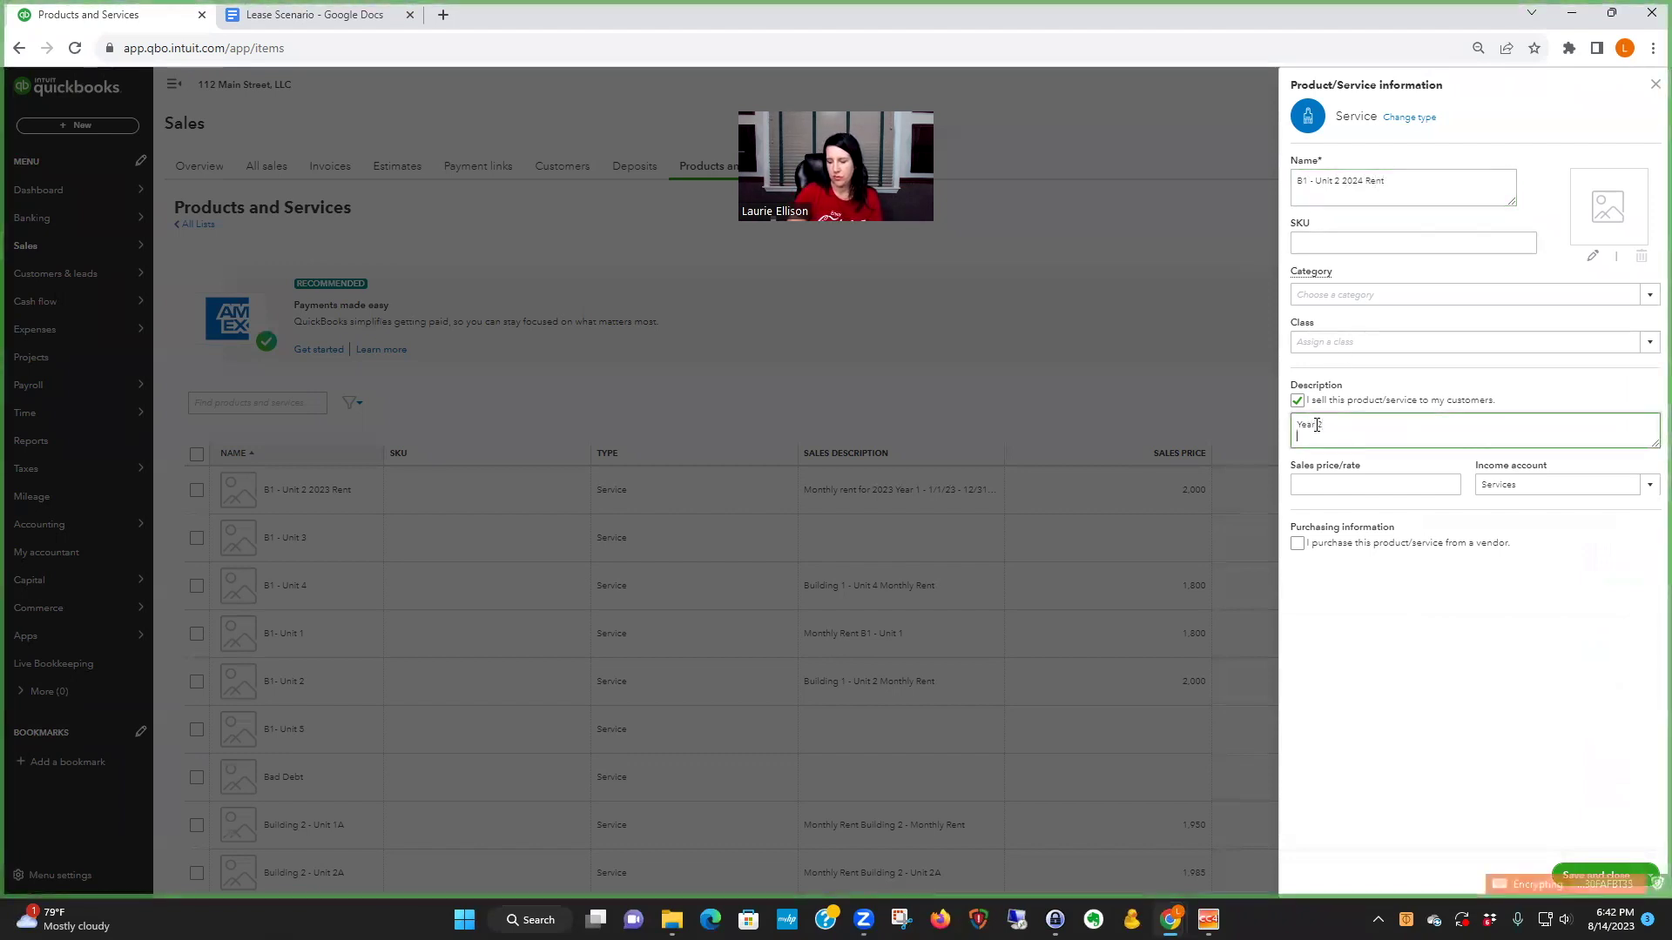
{"action": "key", "text": "Return"}
{"action": "type", "text": "1/1/24"}
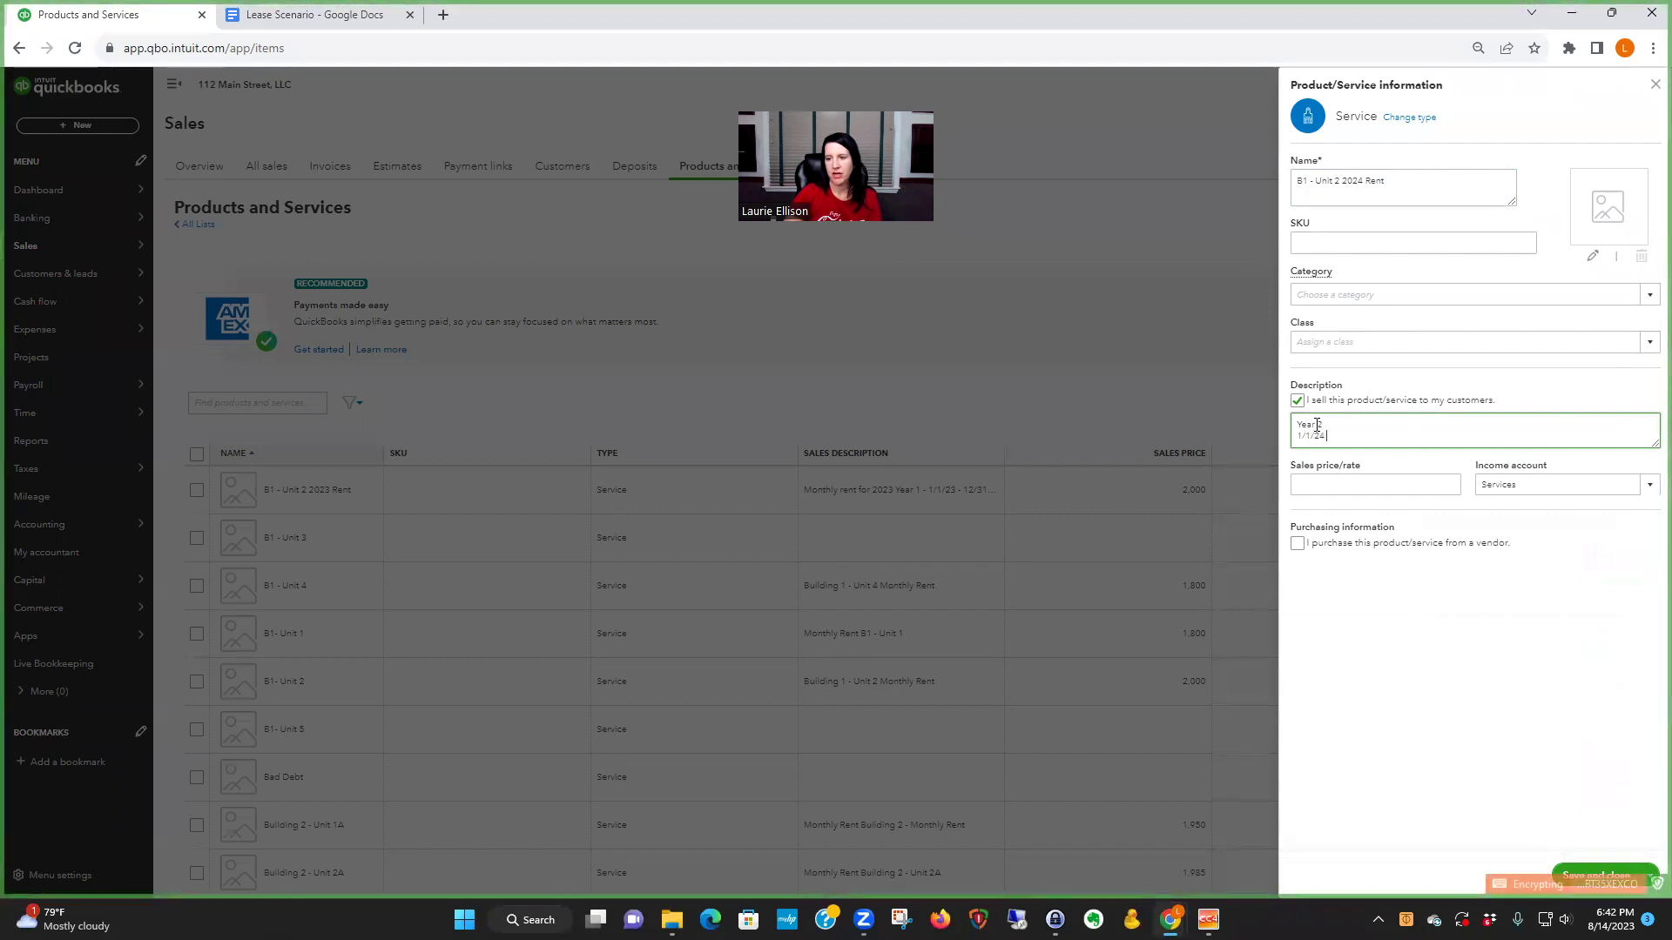
{"action": "type", "text": " - 12/31/24"}
- Set the income account to Unit 2 - Building 1
{"action": "left_click", "coordinate": [1538, 485]}
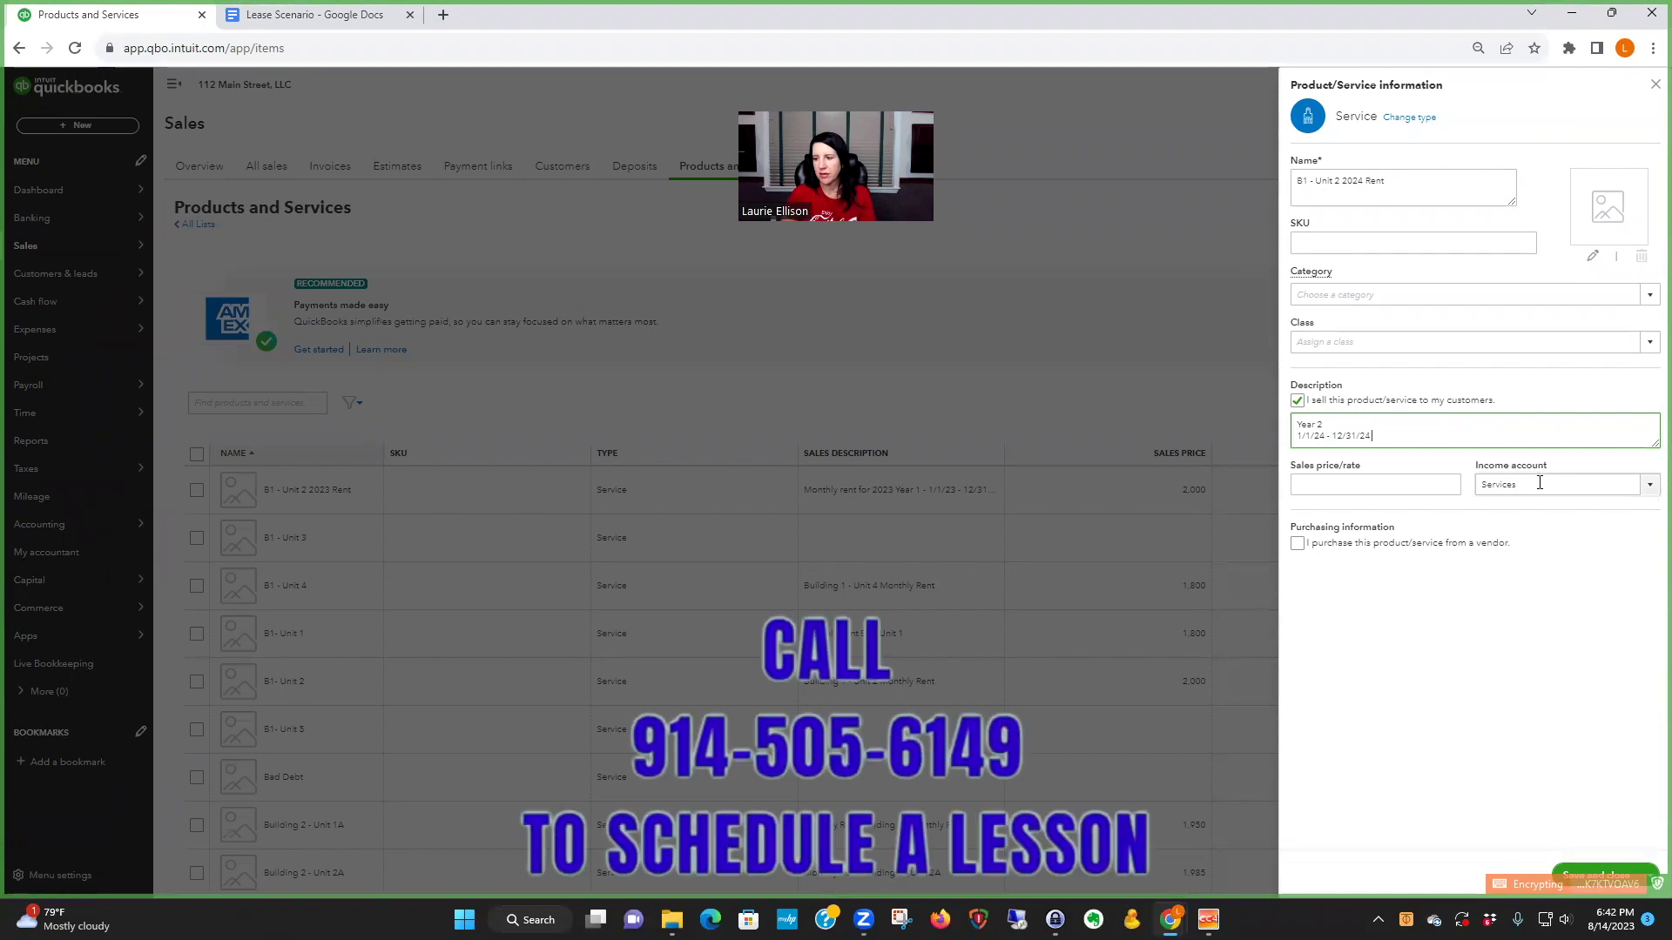
{"action": "left_click", "coordinate": [357, 14]}
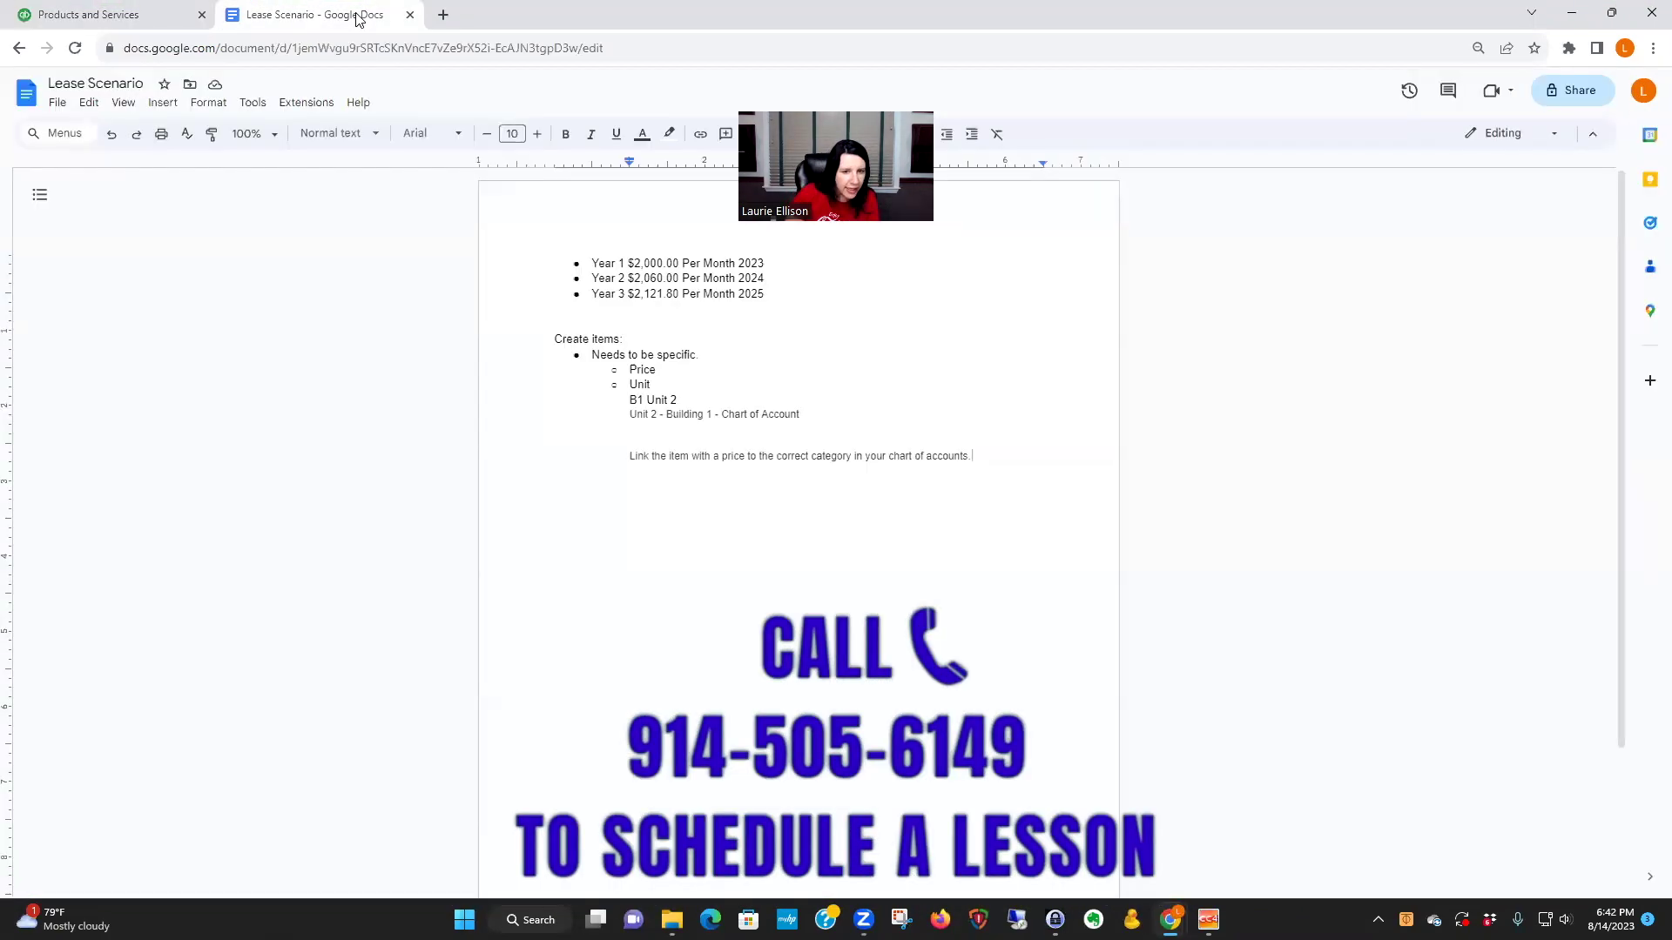
{"action": "left_click", "coordinate": [160, 22]}
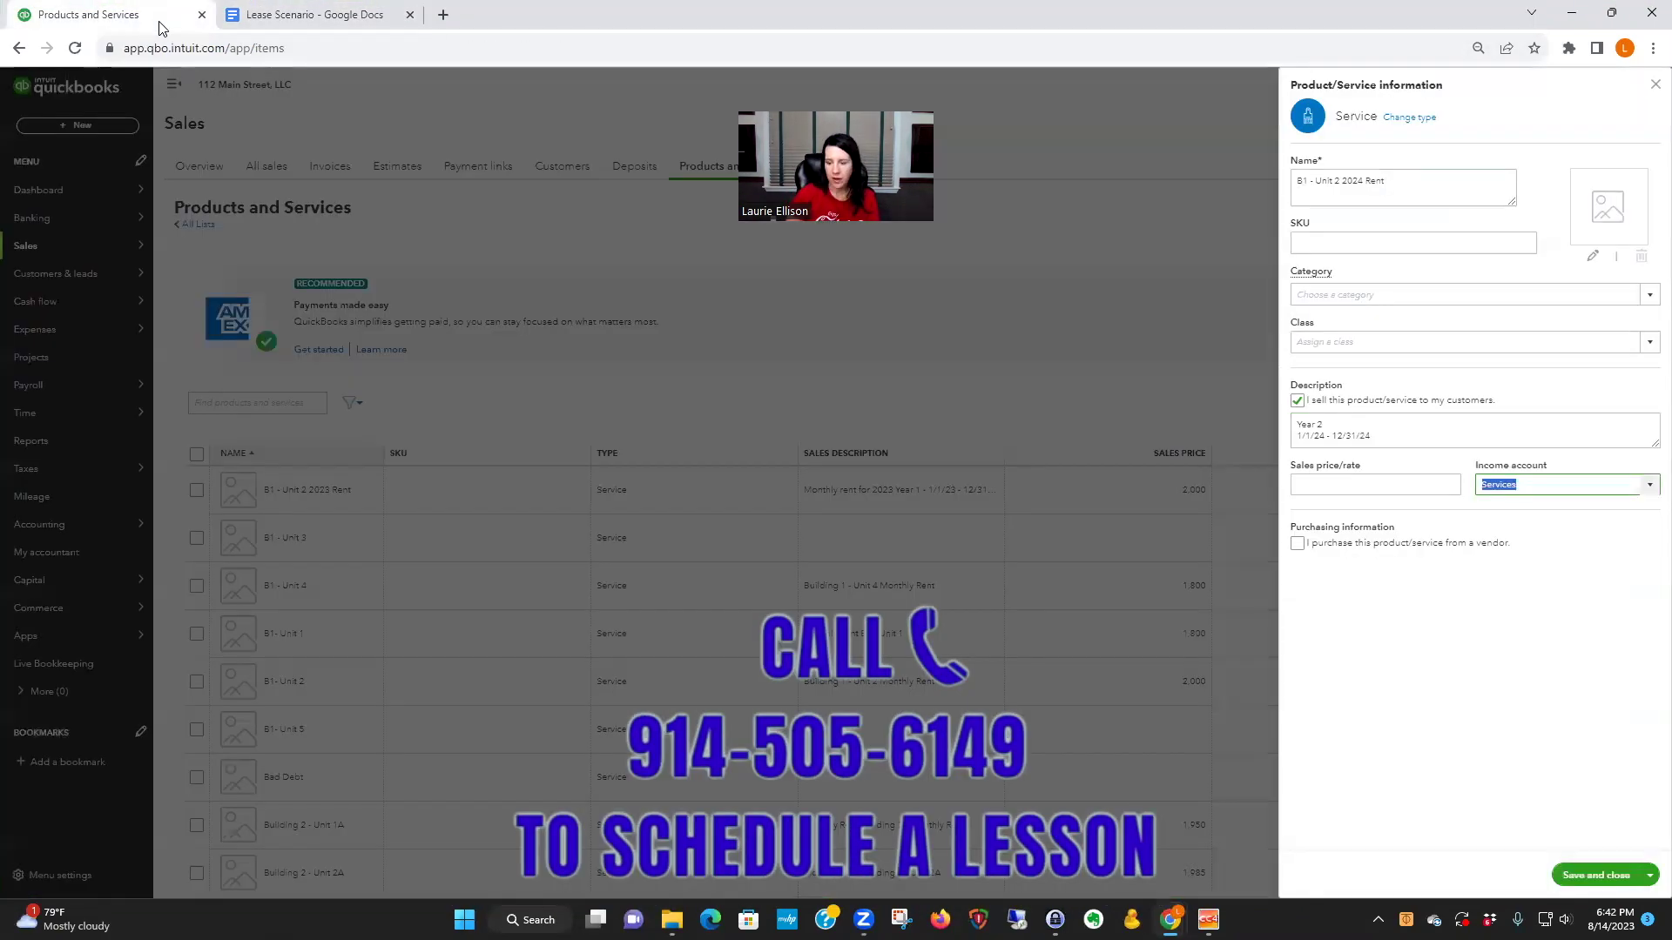
{"action": "type", "text": "B"}
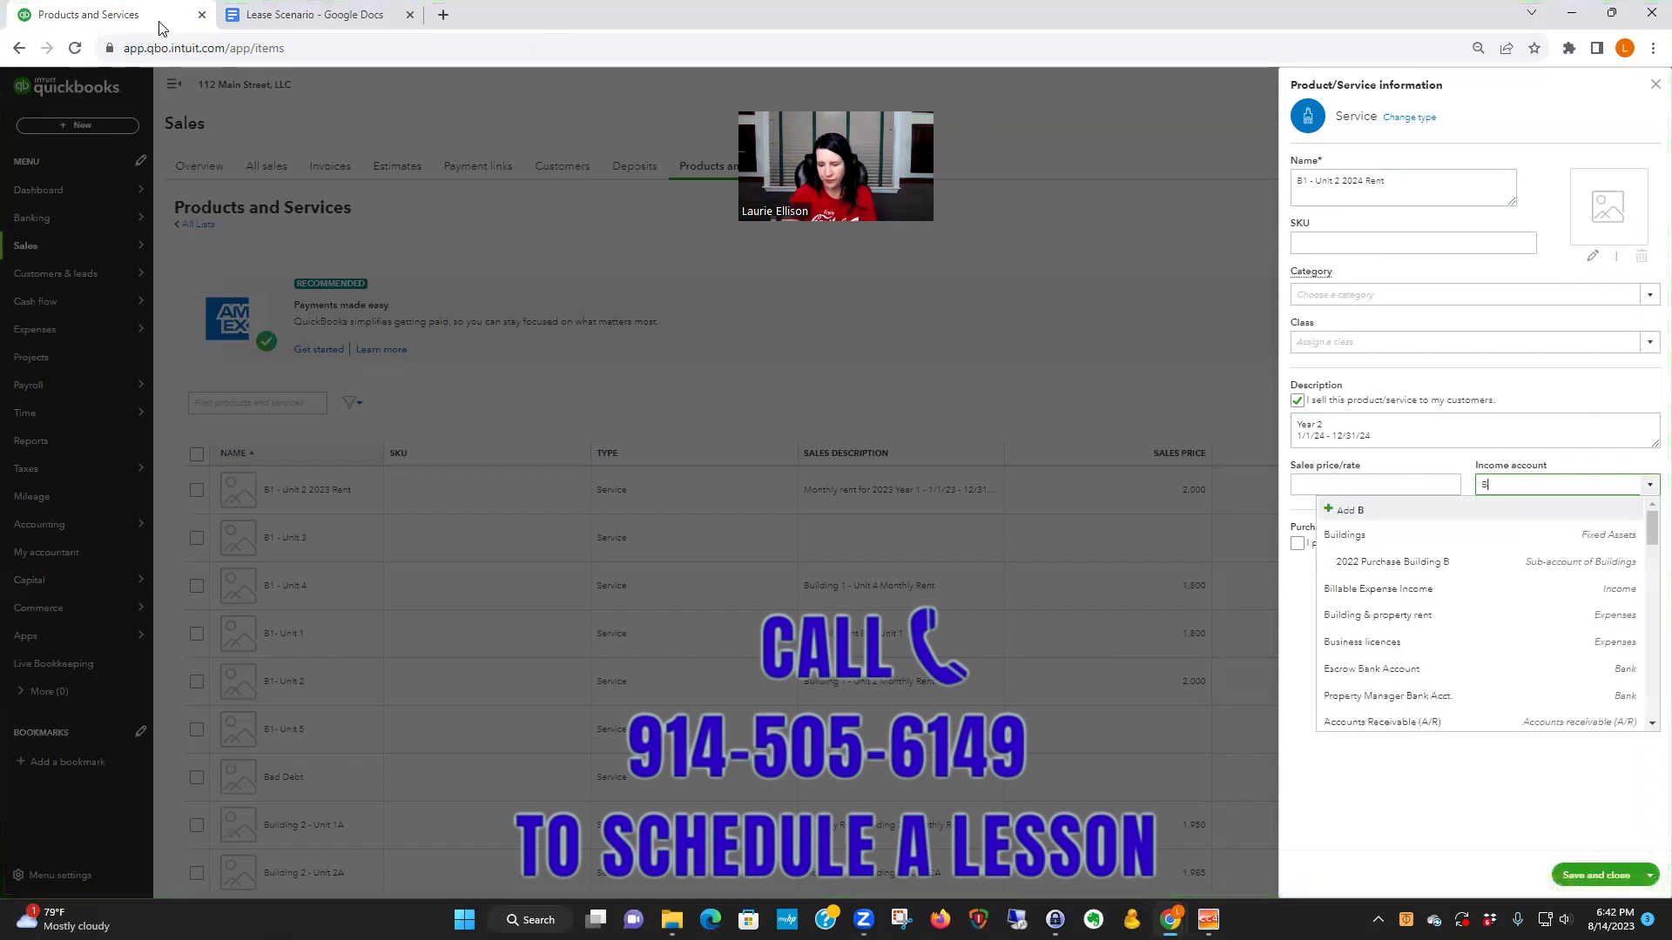
{"action": "type", "text": "uildi"}
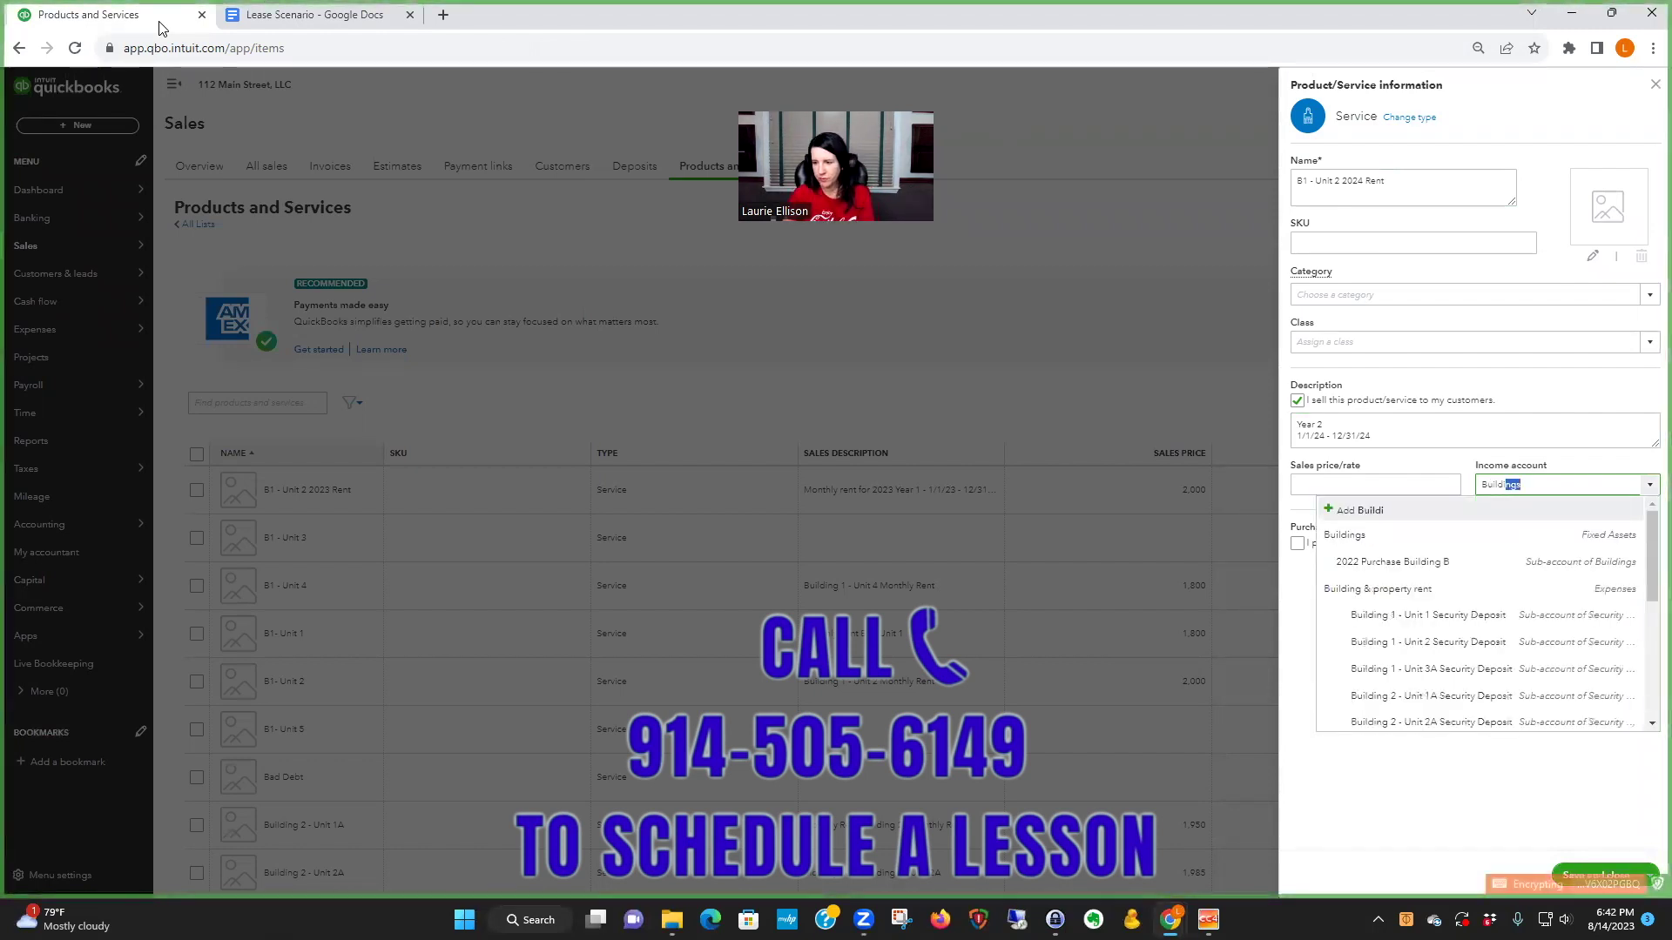
{"action": "scroll", "coordinate": [1393, 661], "scroll_direction": "down", "scroll_amount": 2}
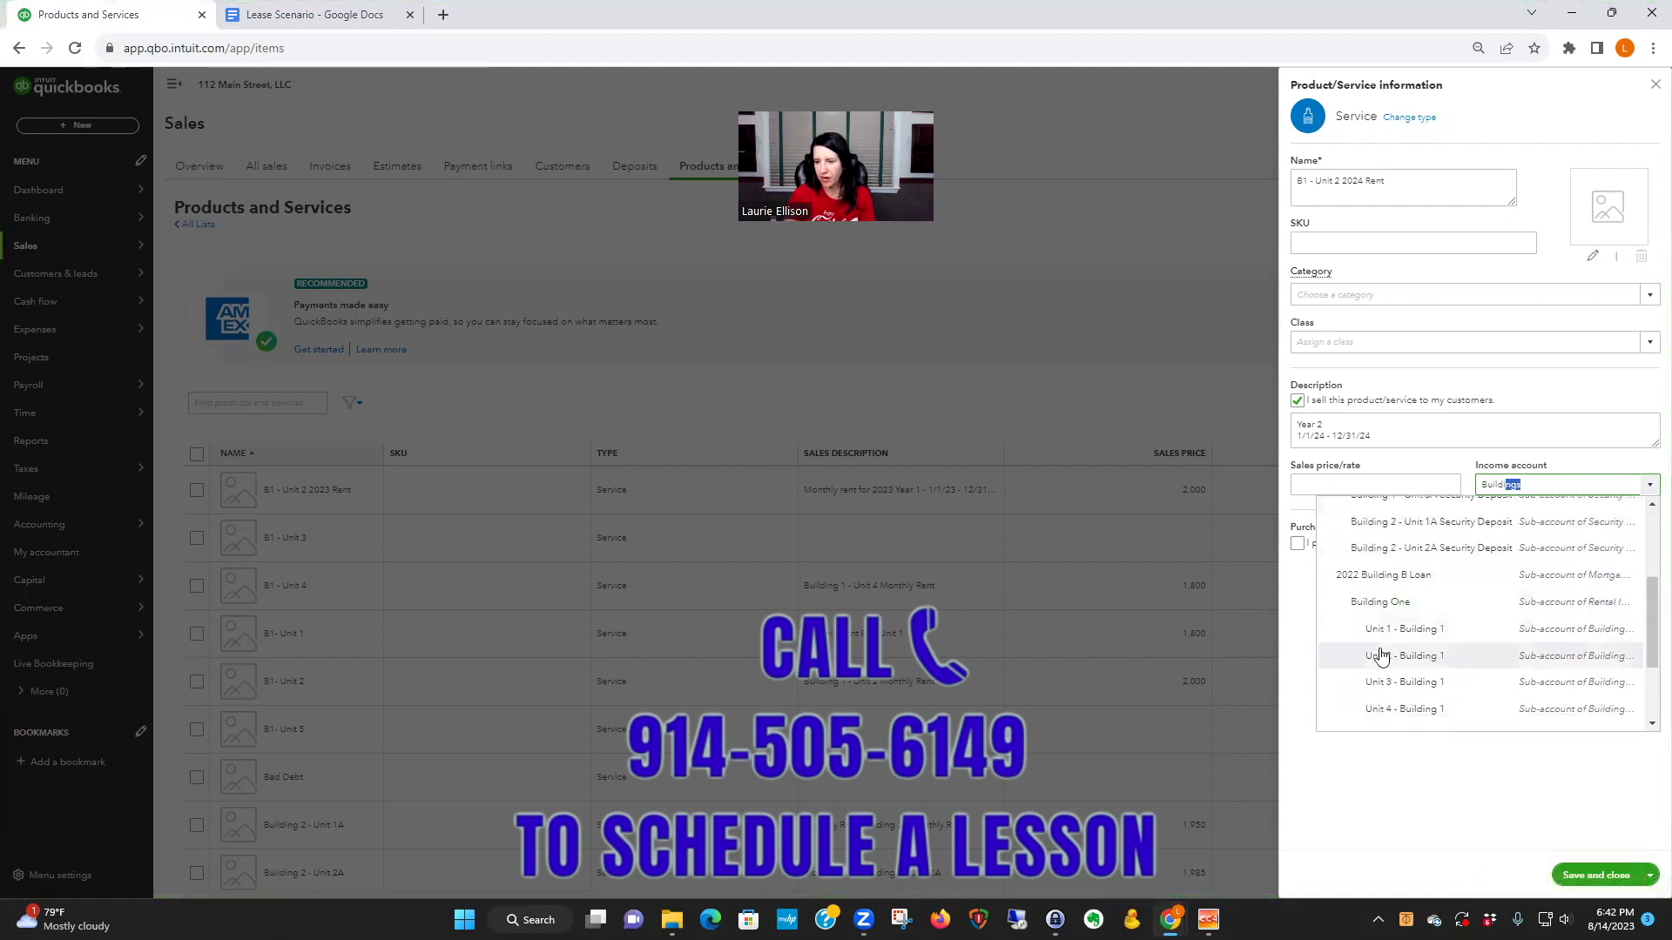
{"action": "left_click", "coordinate": [1417, 655]}
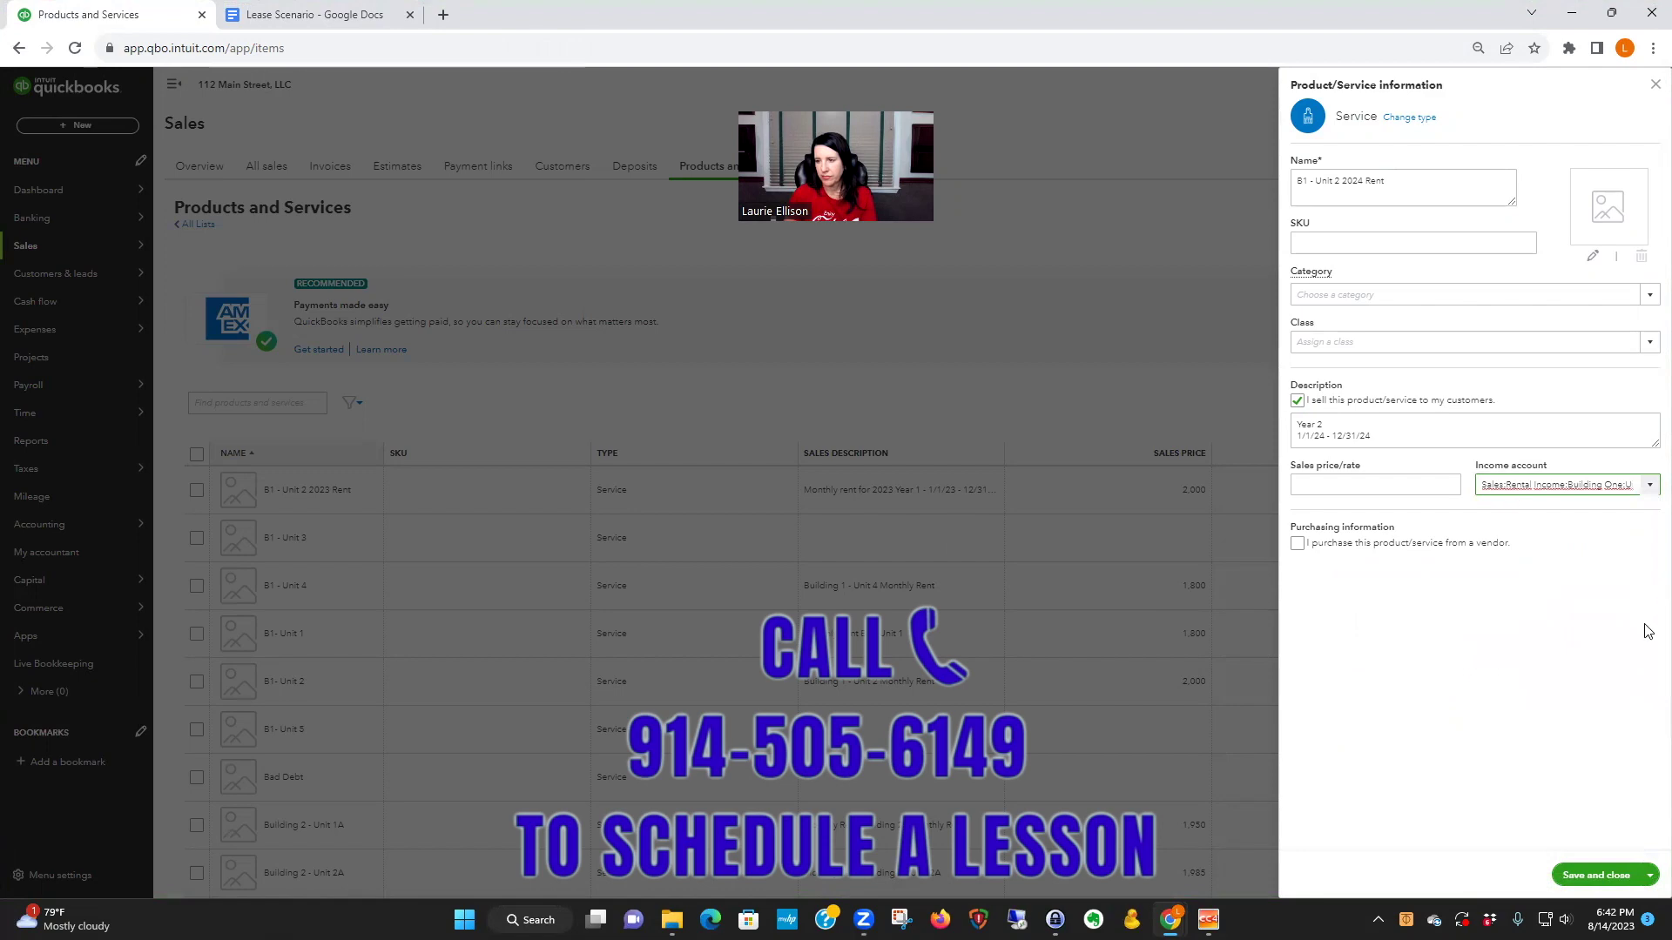
- Save B1 - Unit 2 2024 Rent and open a blank Service form from Products and Services
{"action": "left_click", "coordinate": [1602, 876]}
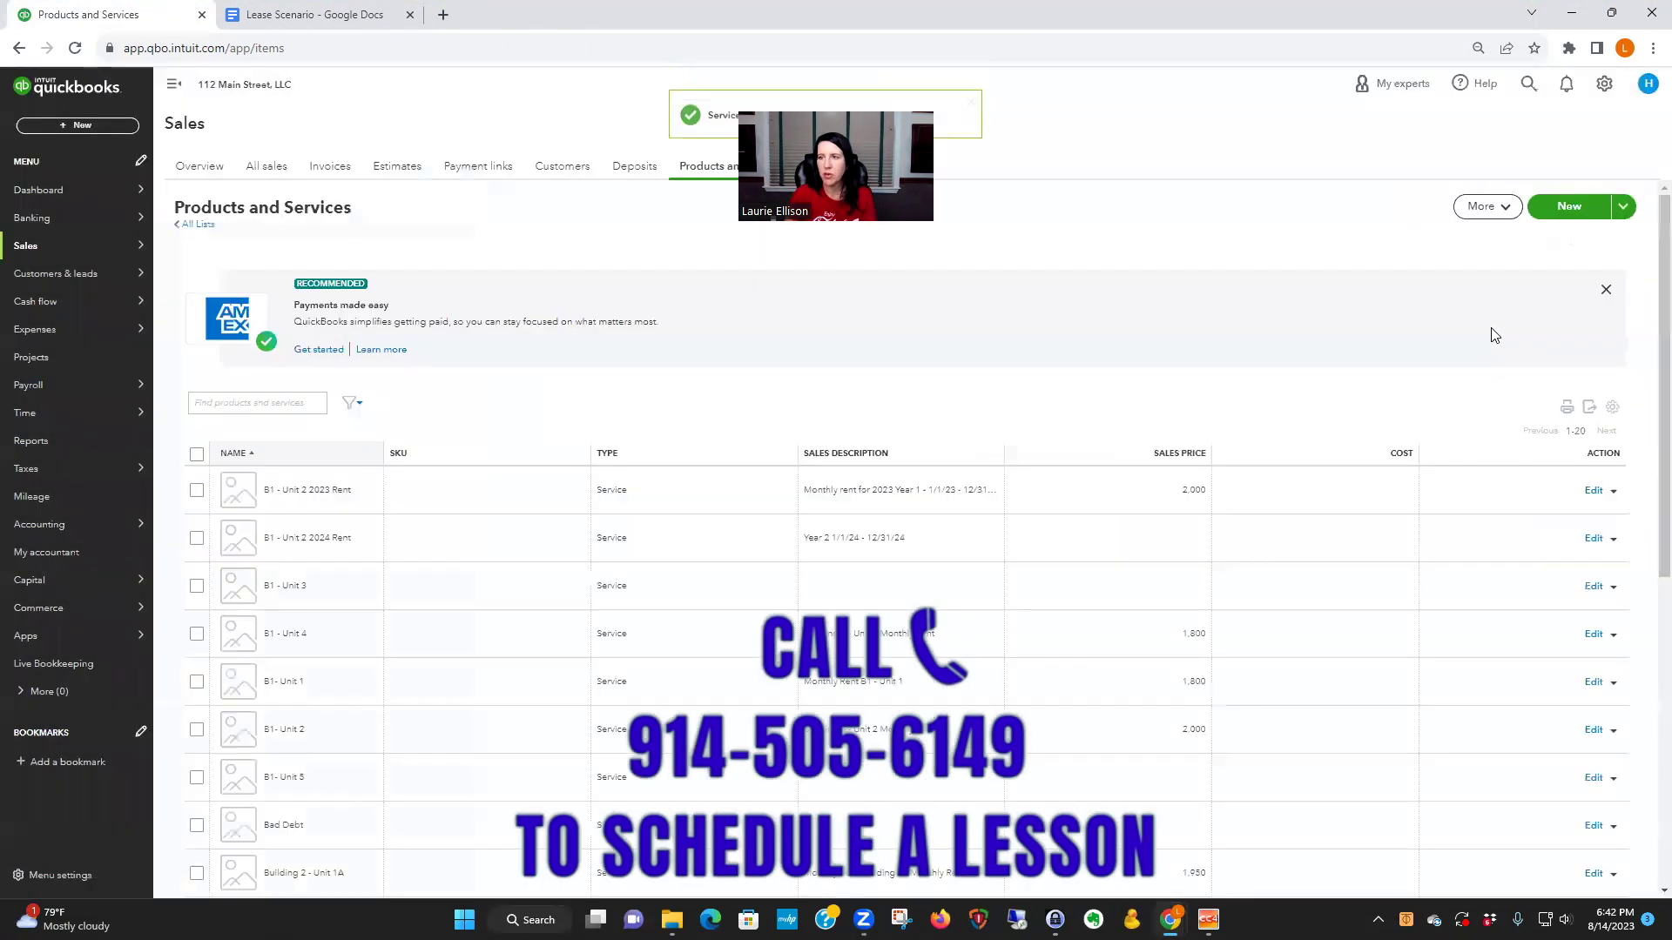
{"action": "left_click", "coordinate": [1603, 84]}
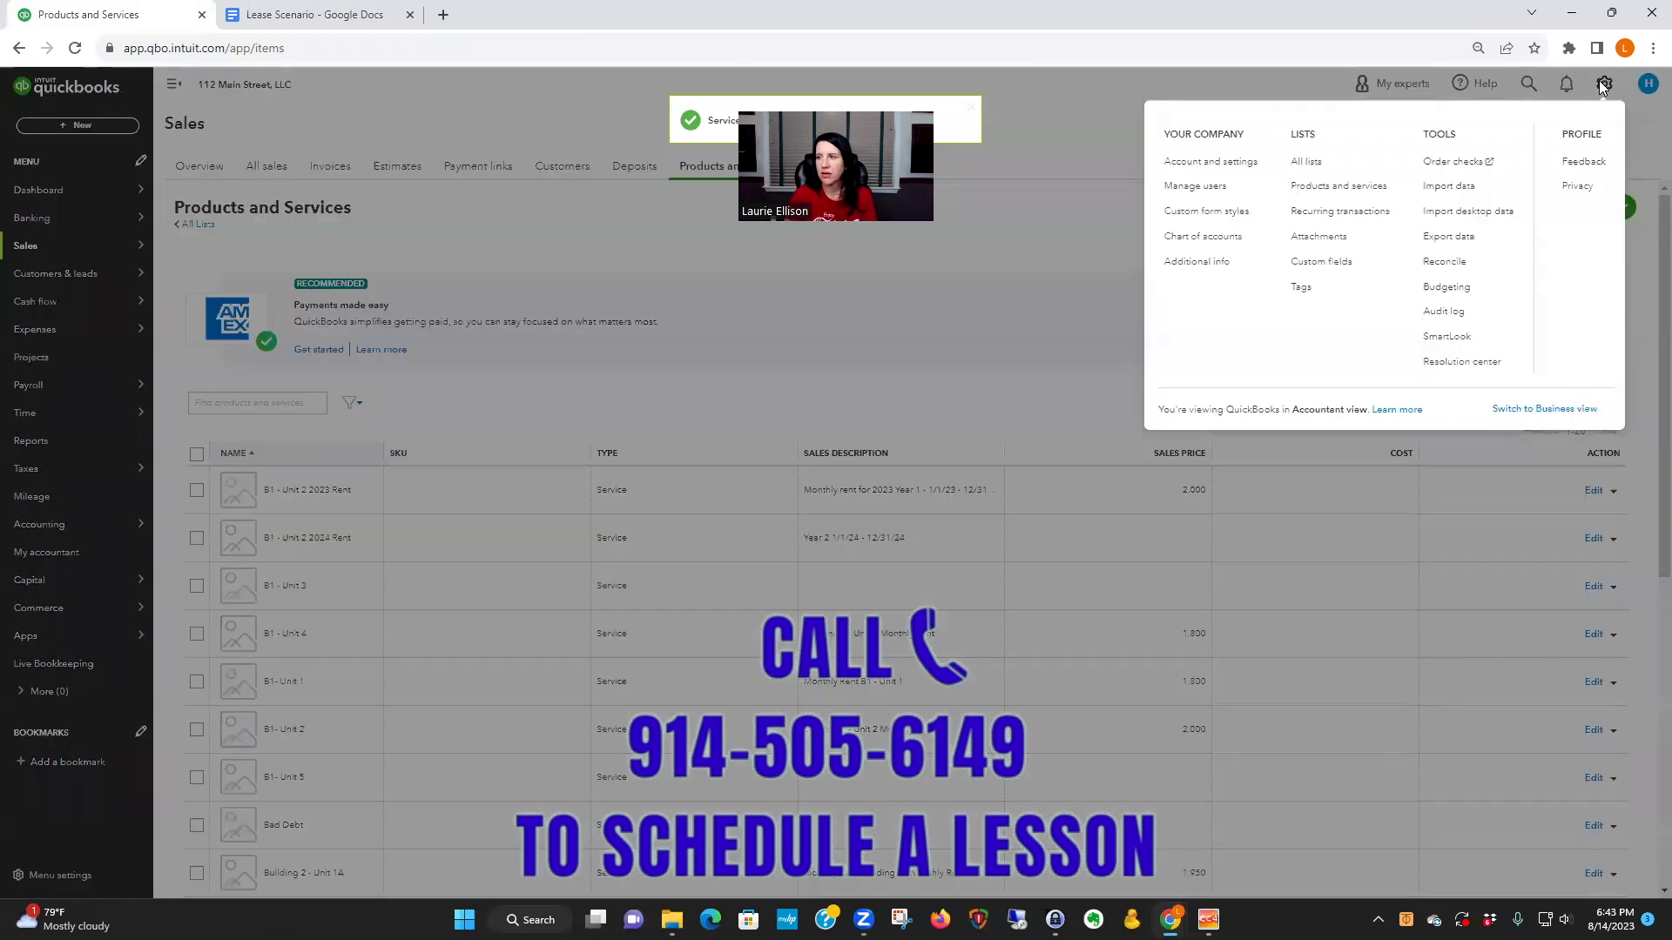
{"action": "left_click", "coordinate": [1336, 186]}
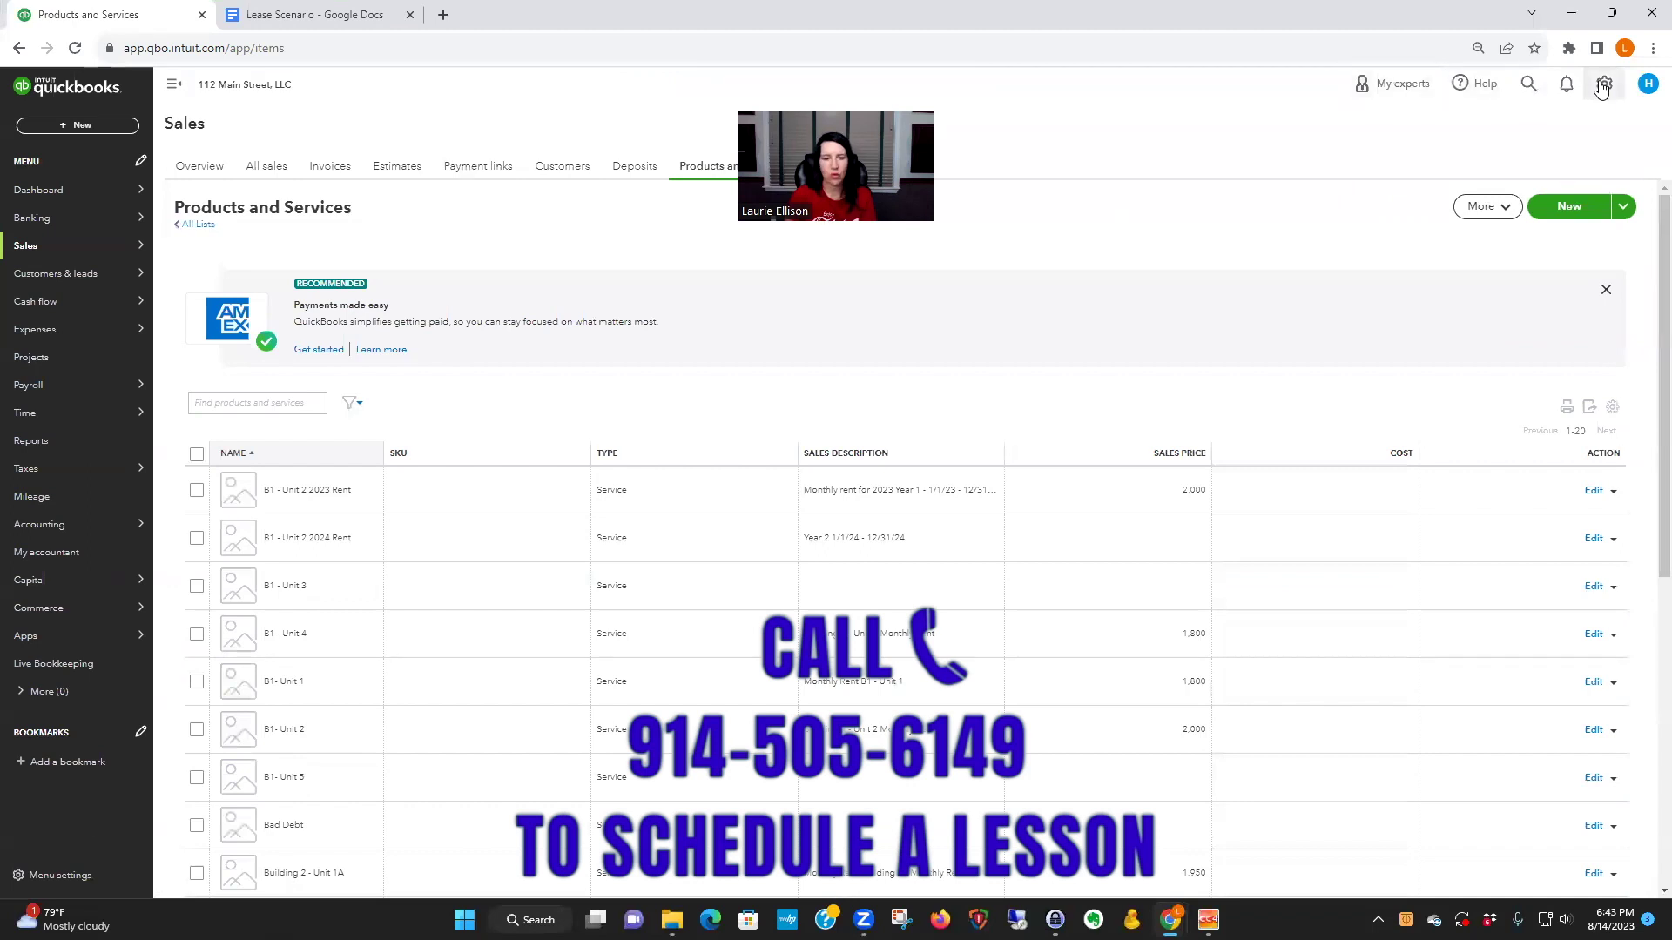
{"action": "left_click", "coordinate": [1558, 205]}
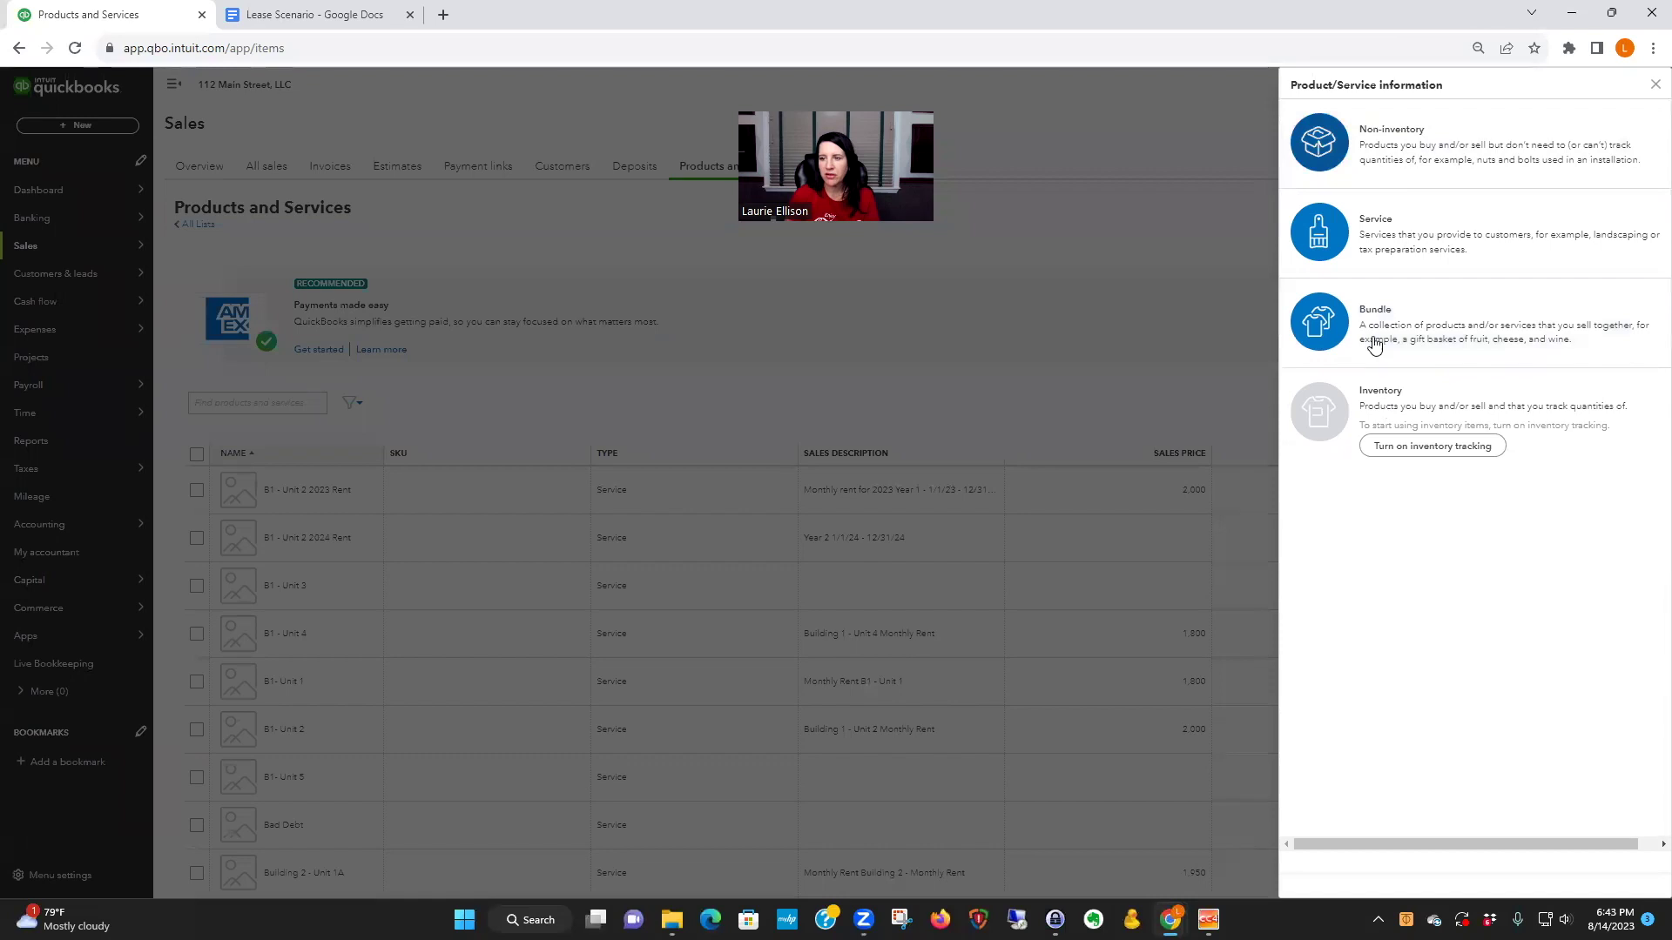
{"action": "left_click", "coordinate": [1368, 237]}
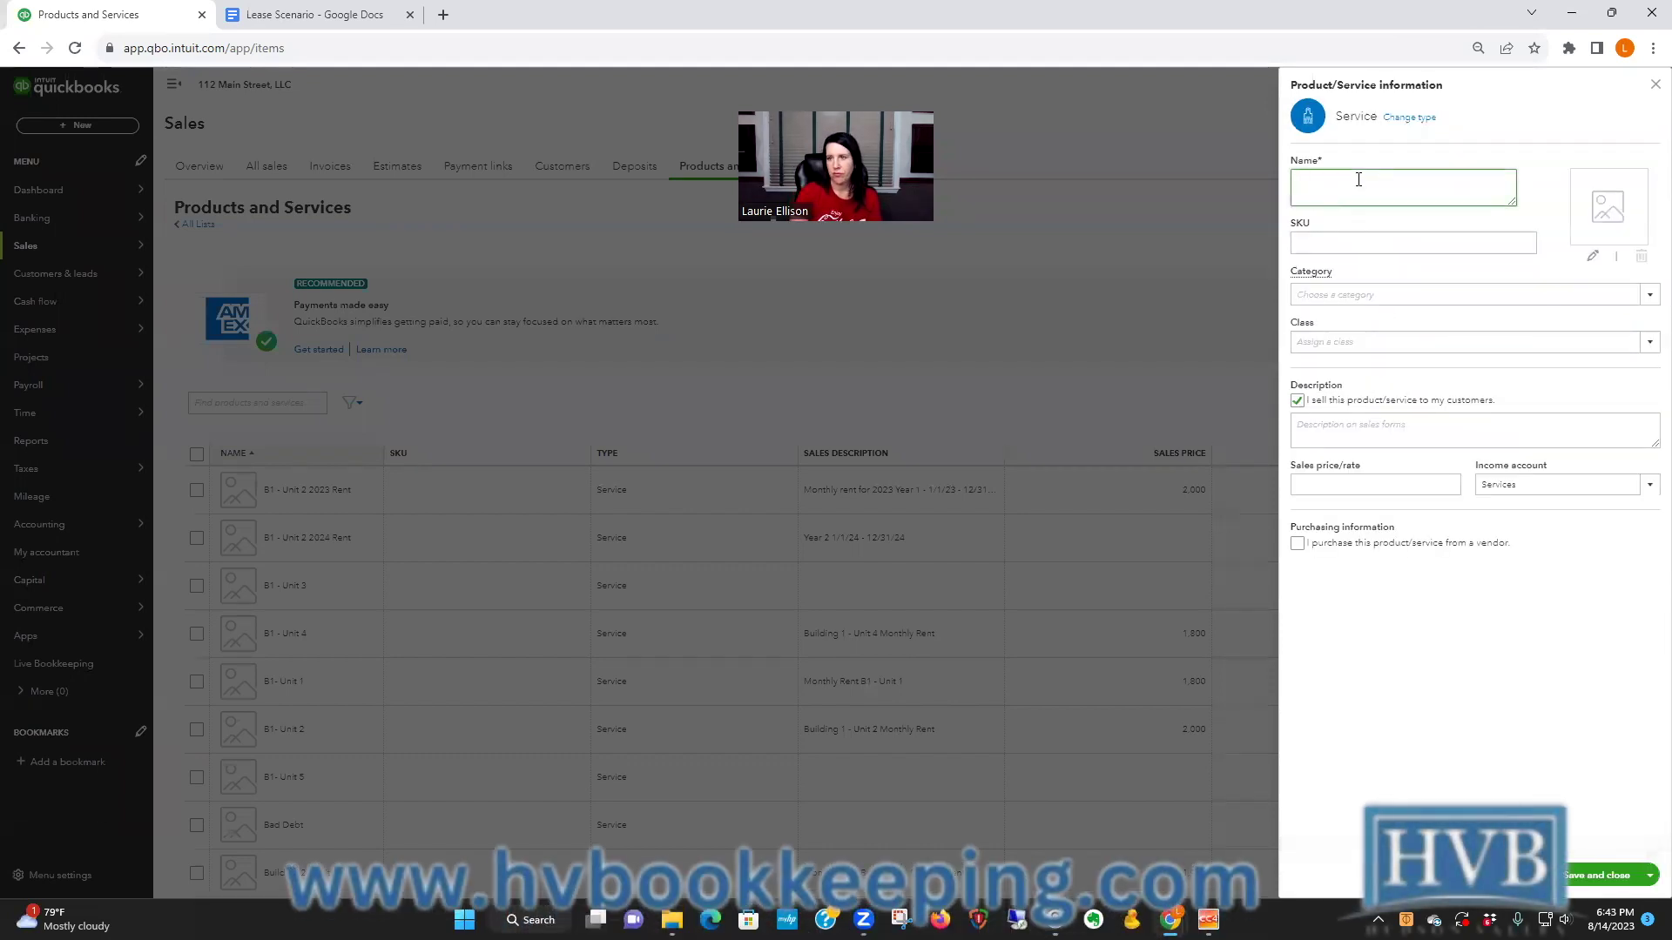
- Name the service B1 - Unit 2 Year 3 with the description 'Year 3 1/1/25 - 12/31/25'
{"action": "type", "text": "B"}
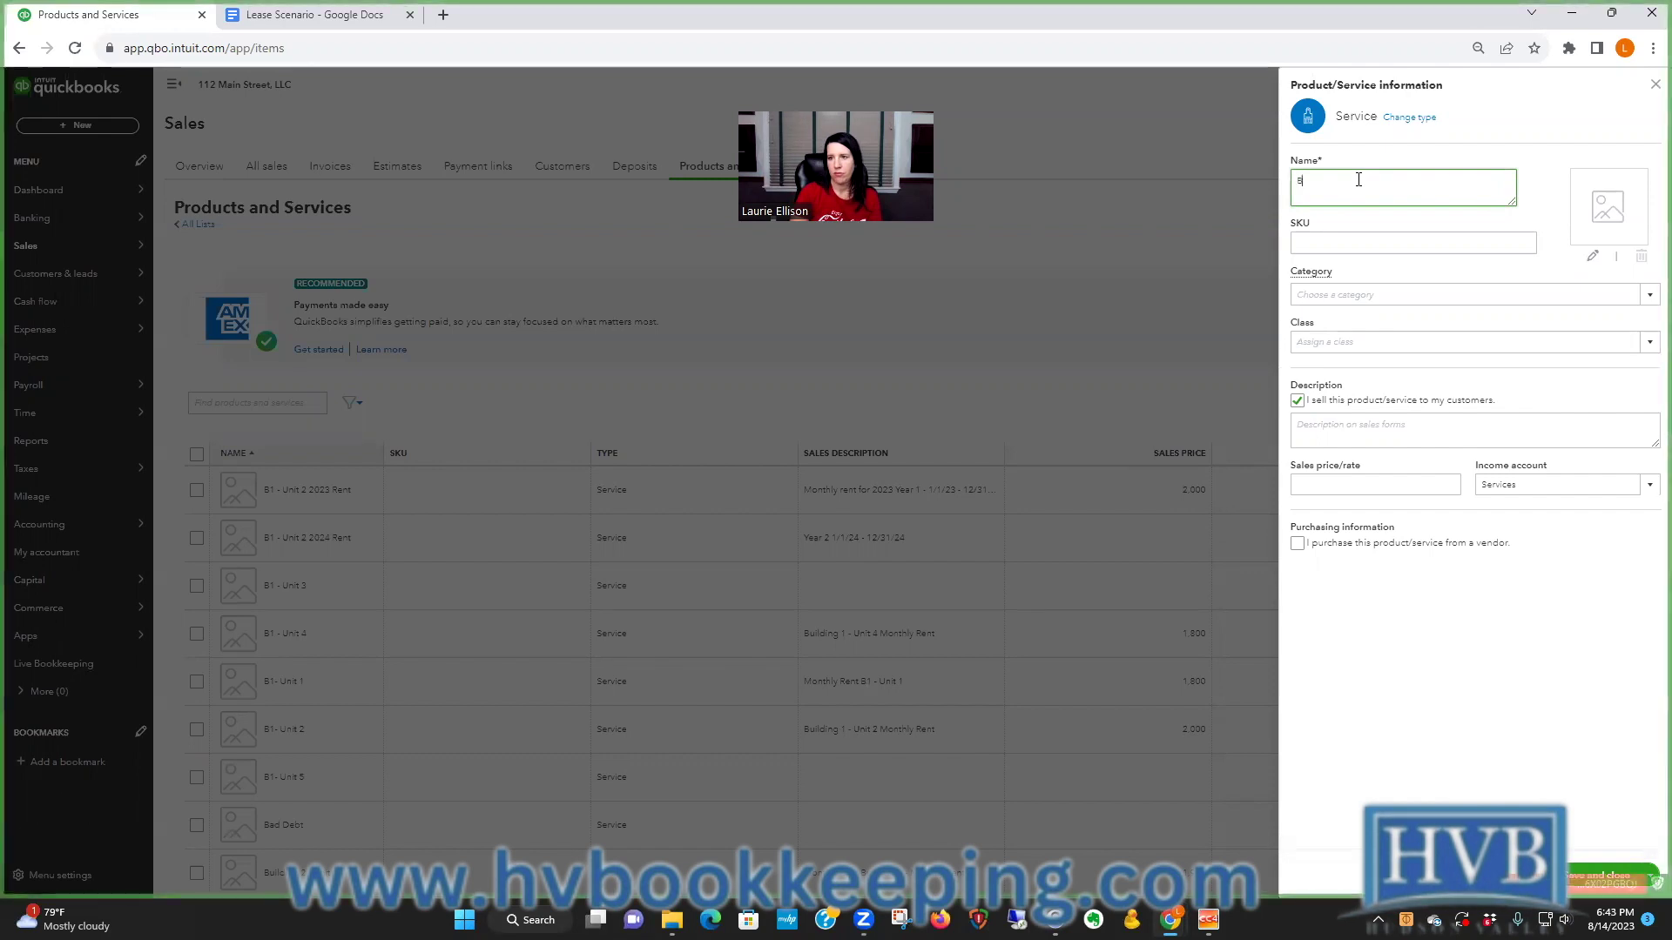
{"action": "type", "text": "1 - Unit"}
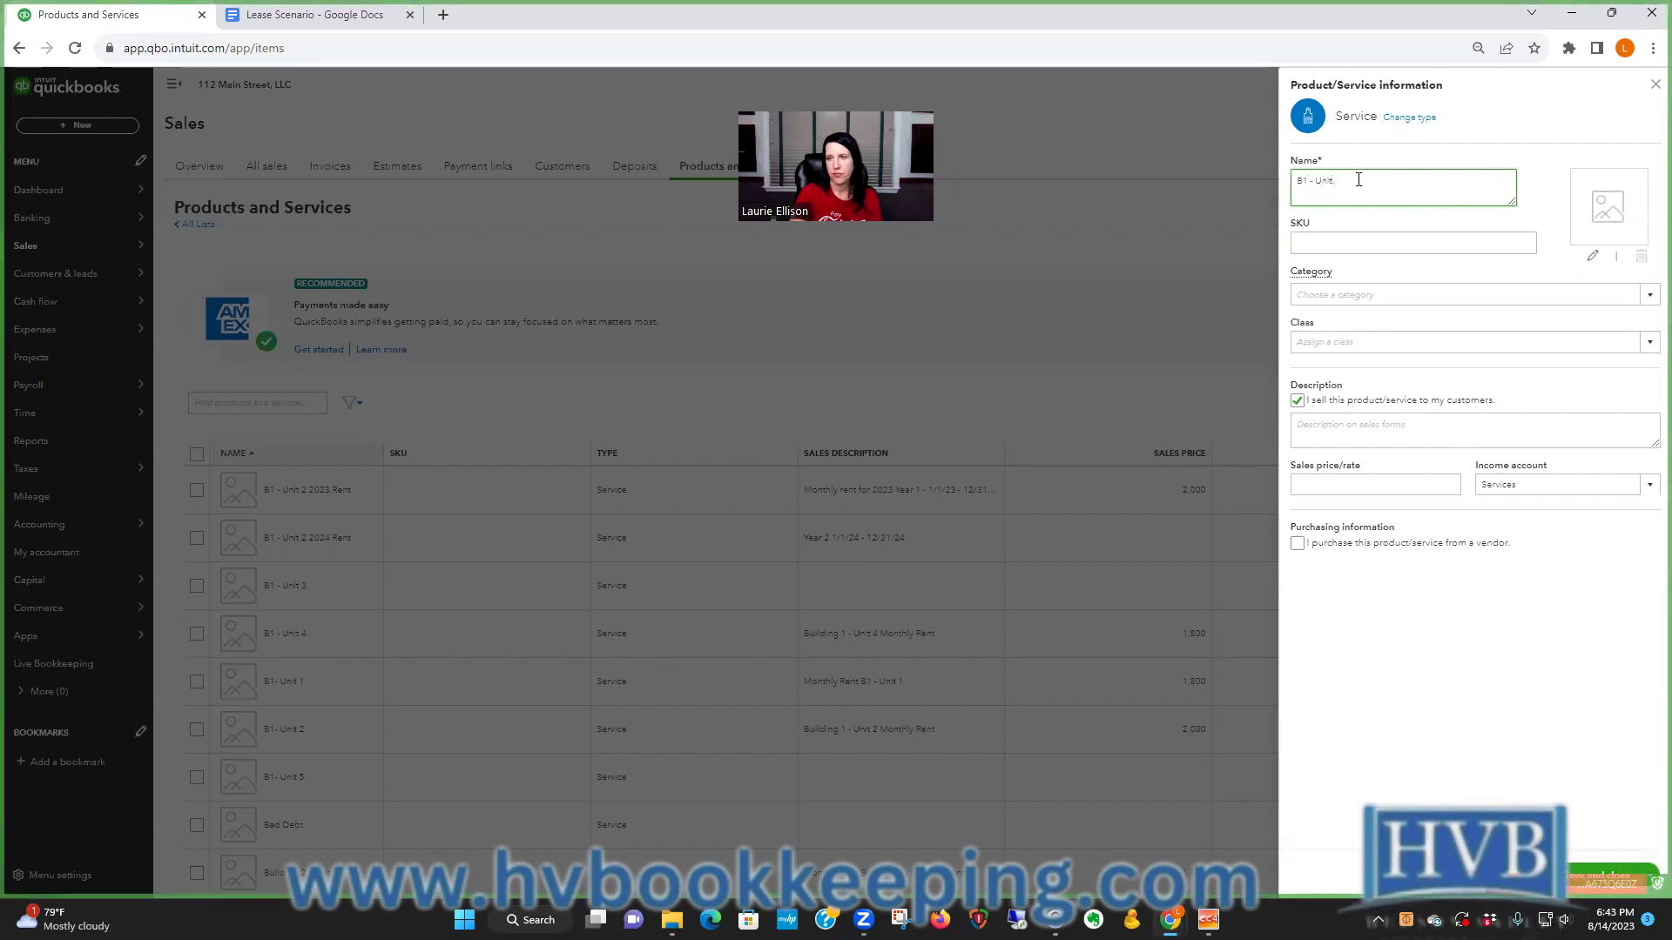
{"action": "type", "text": " 2 Year 3"}
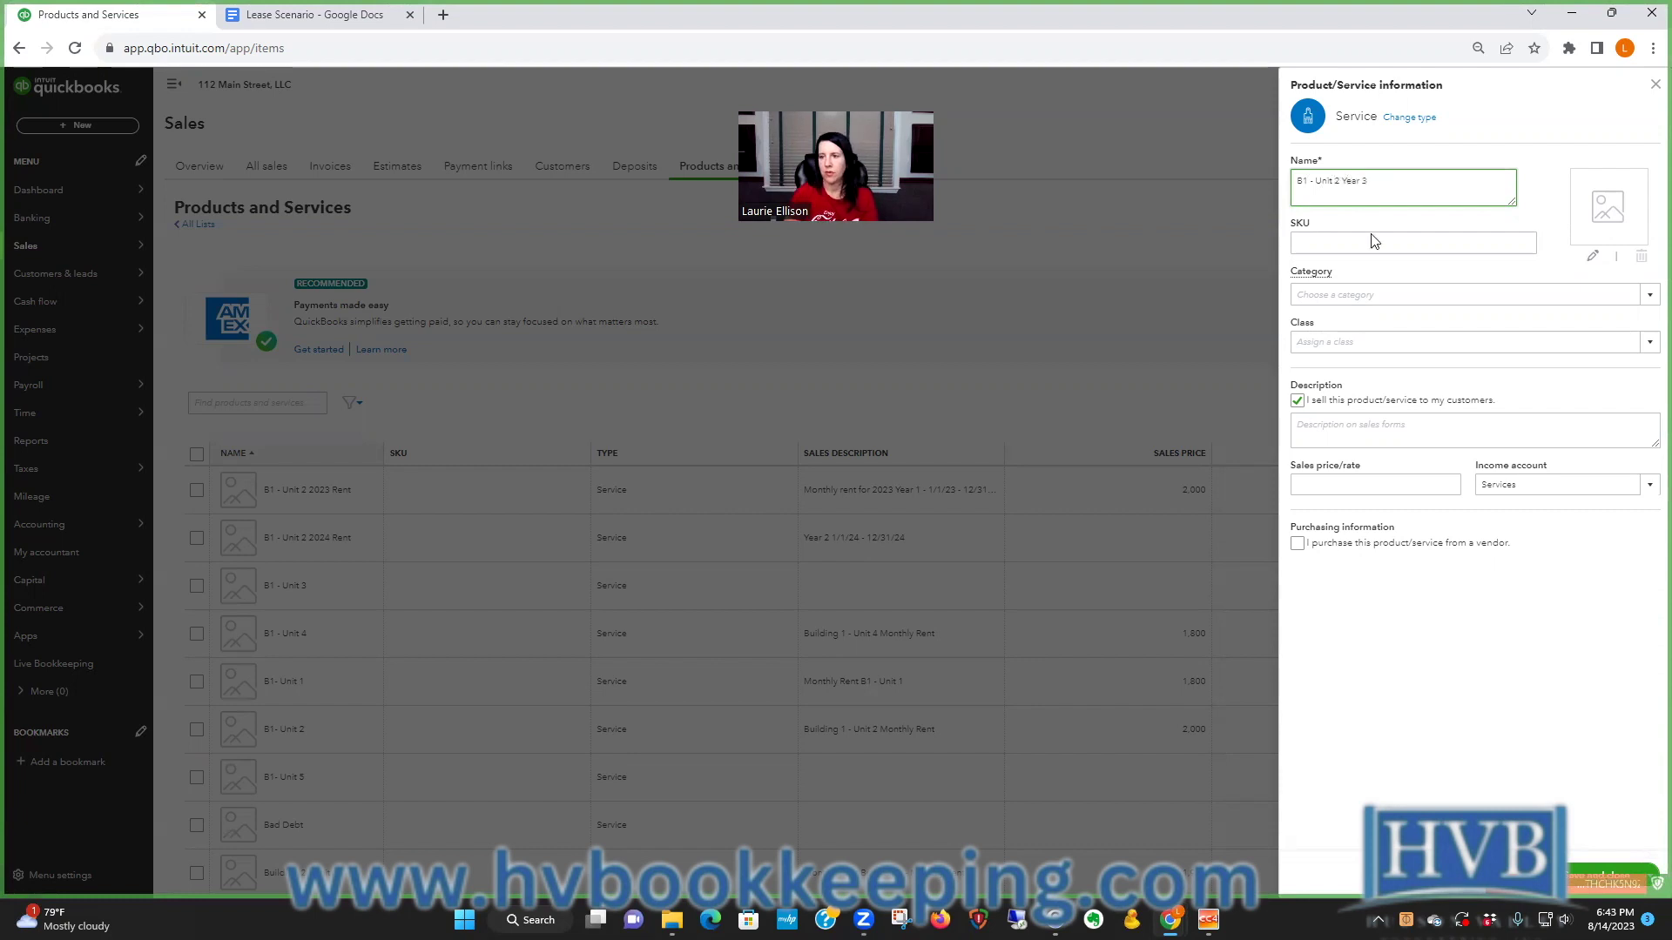
{"action": "left_click", "coordinate": [1352, 291]}
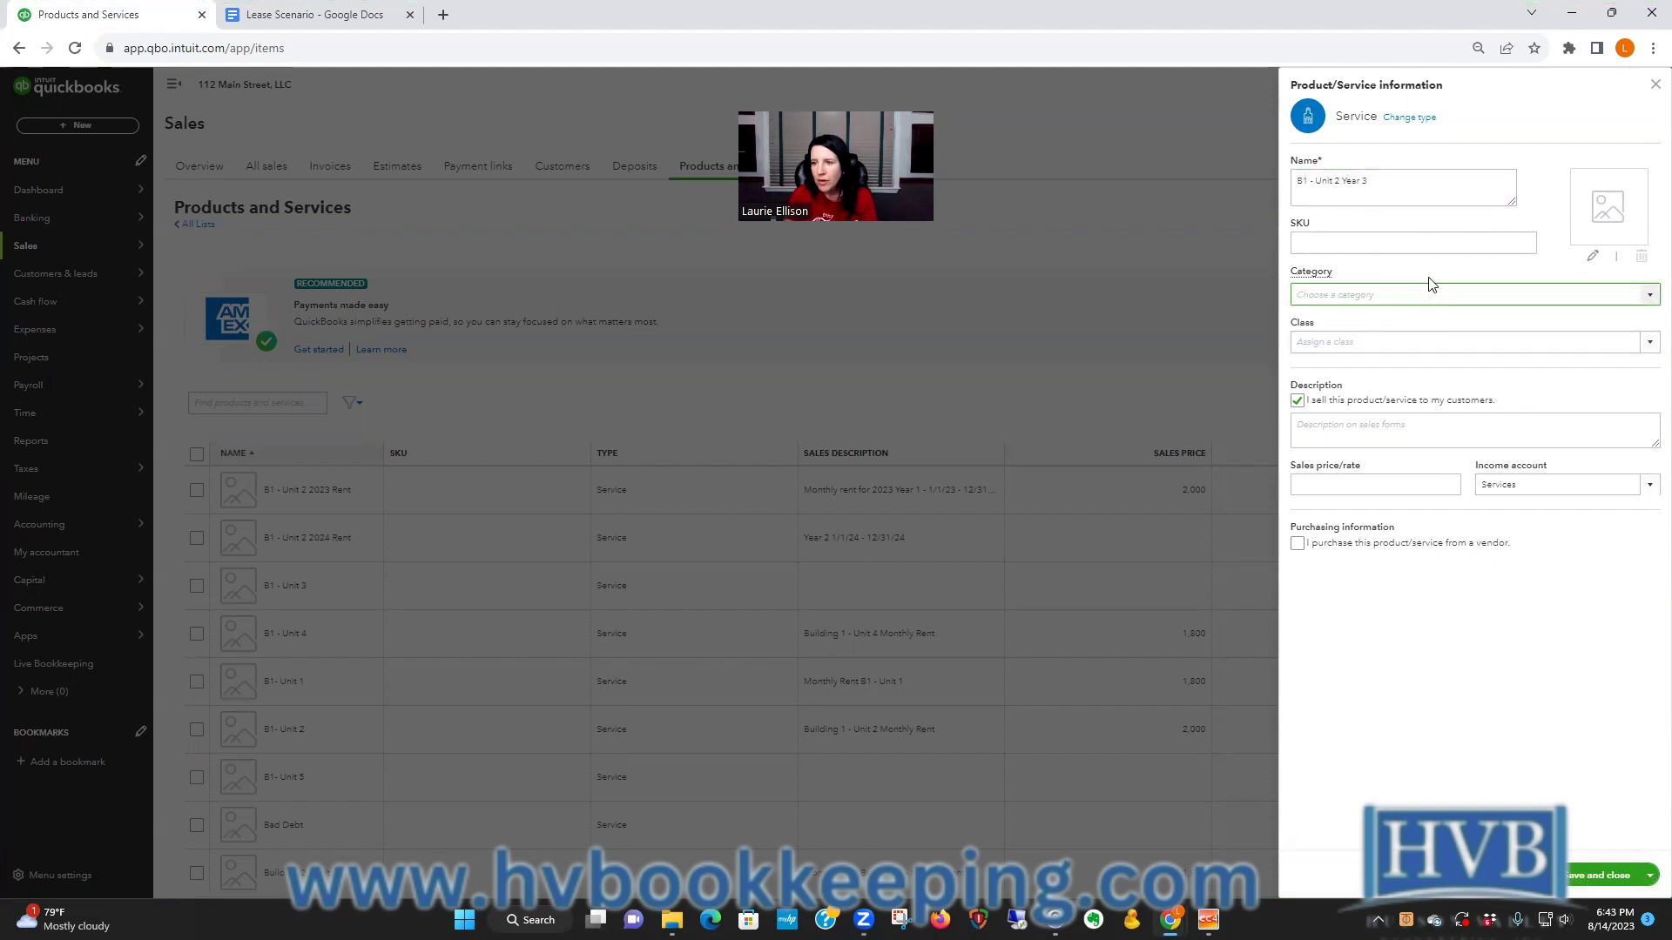
{"action": "left_click", "coordinate": [1648, 294]}
{"action": "left_click", "coordinate": [1648, 294]}
{"action": "left_click", "coordinate": [1513, 435]}
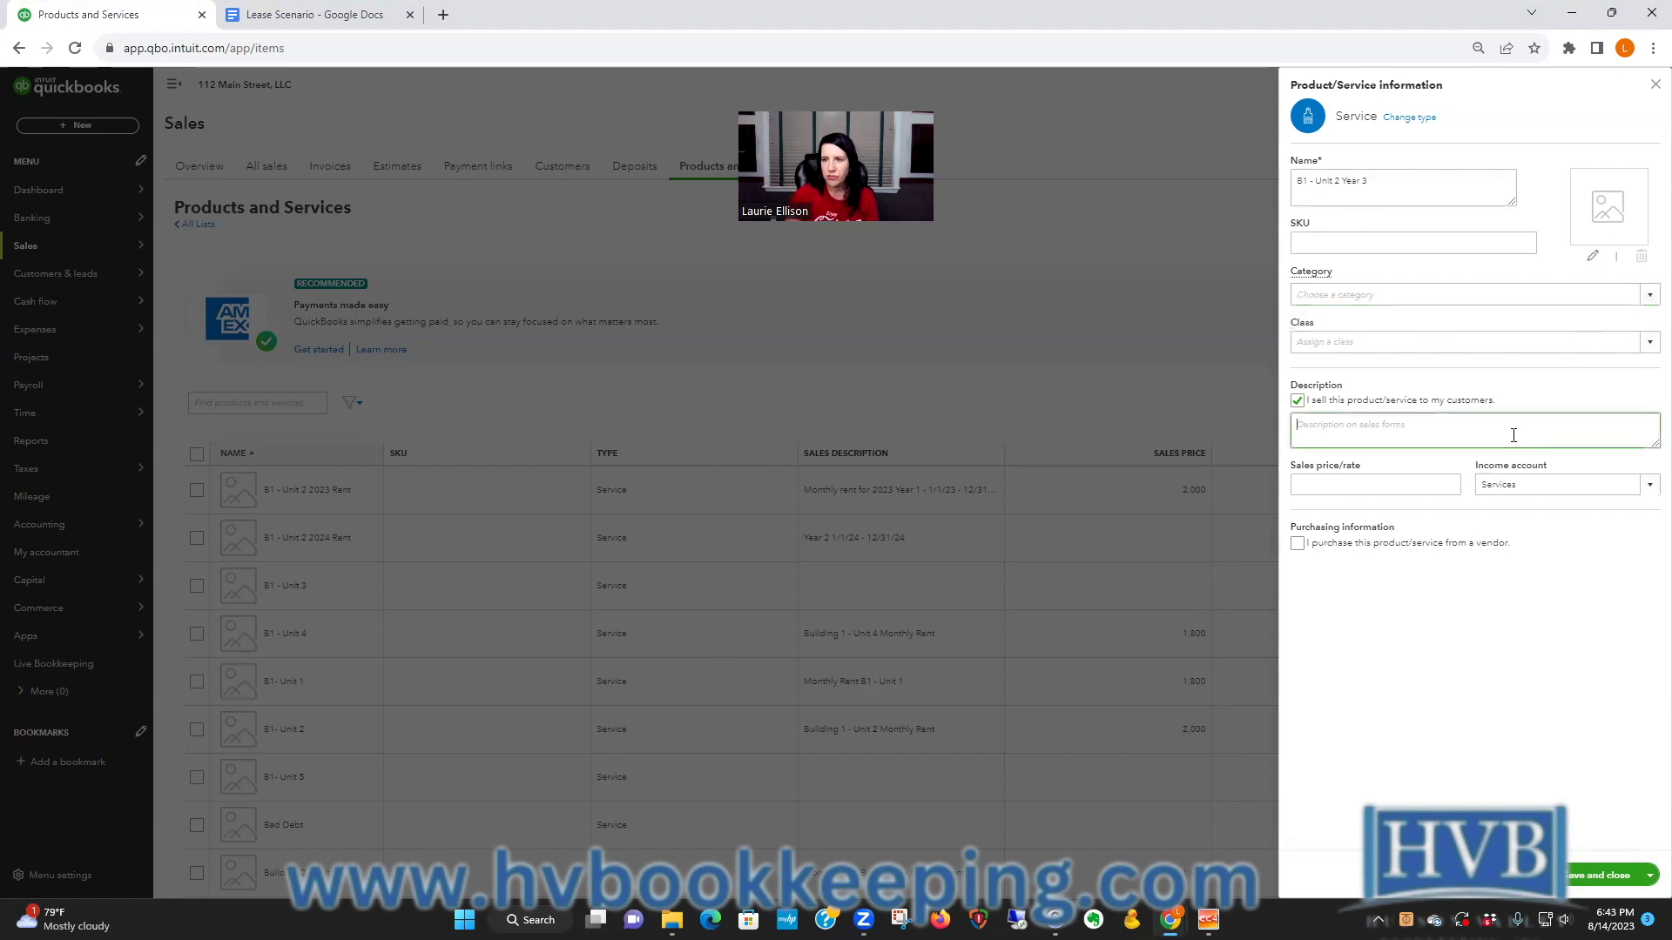
{"action": "type", "text": "Year"}
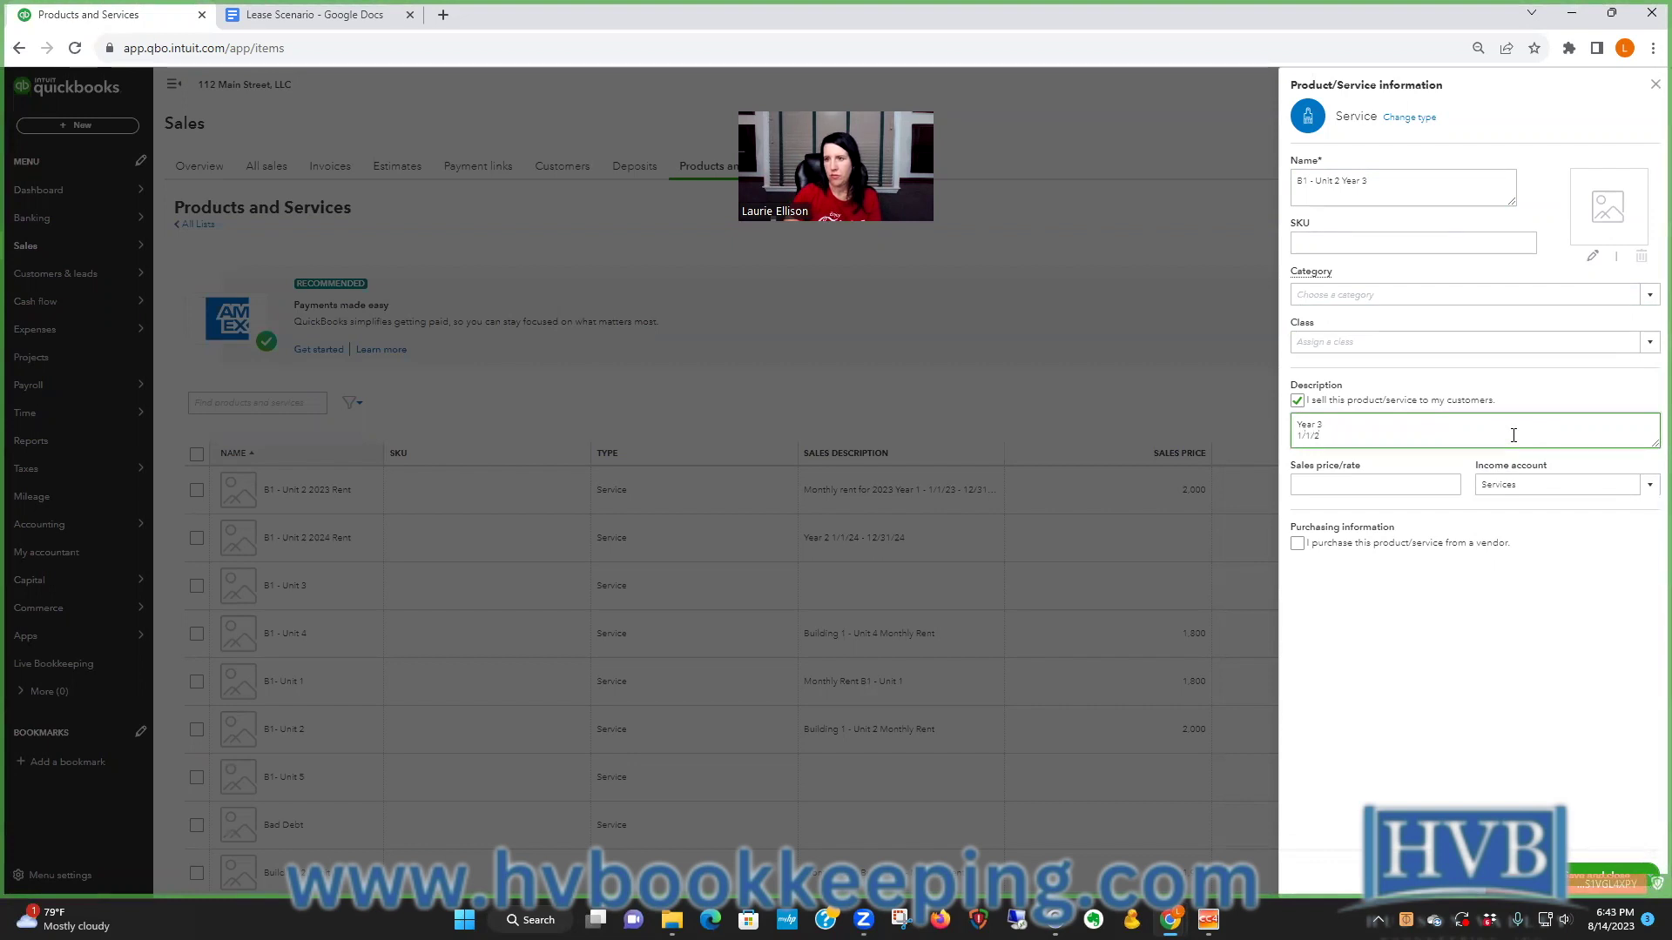
{"action": "type", "text": " 3 1/1/25 - "}
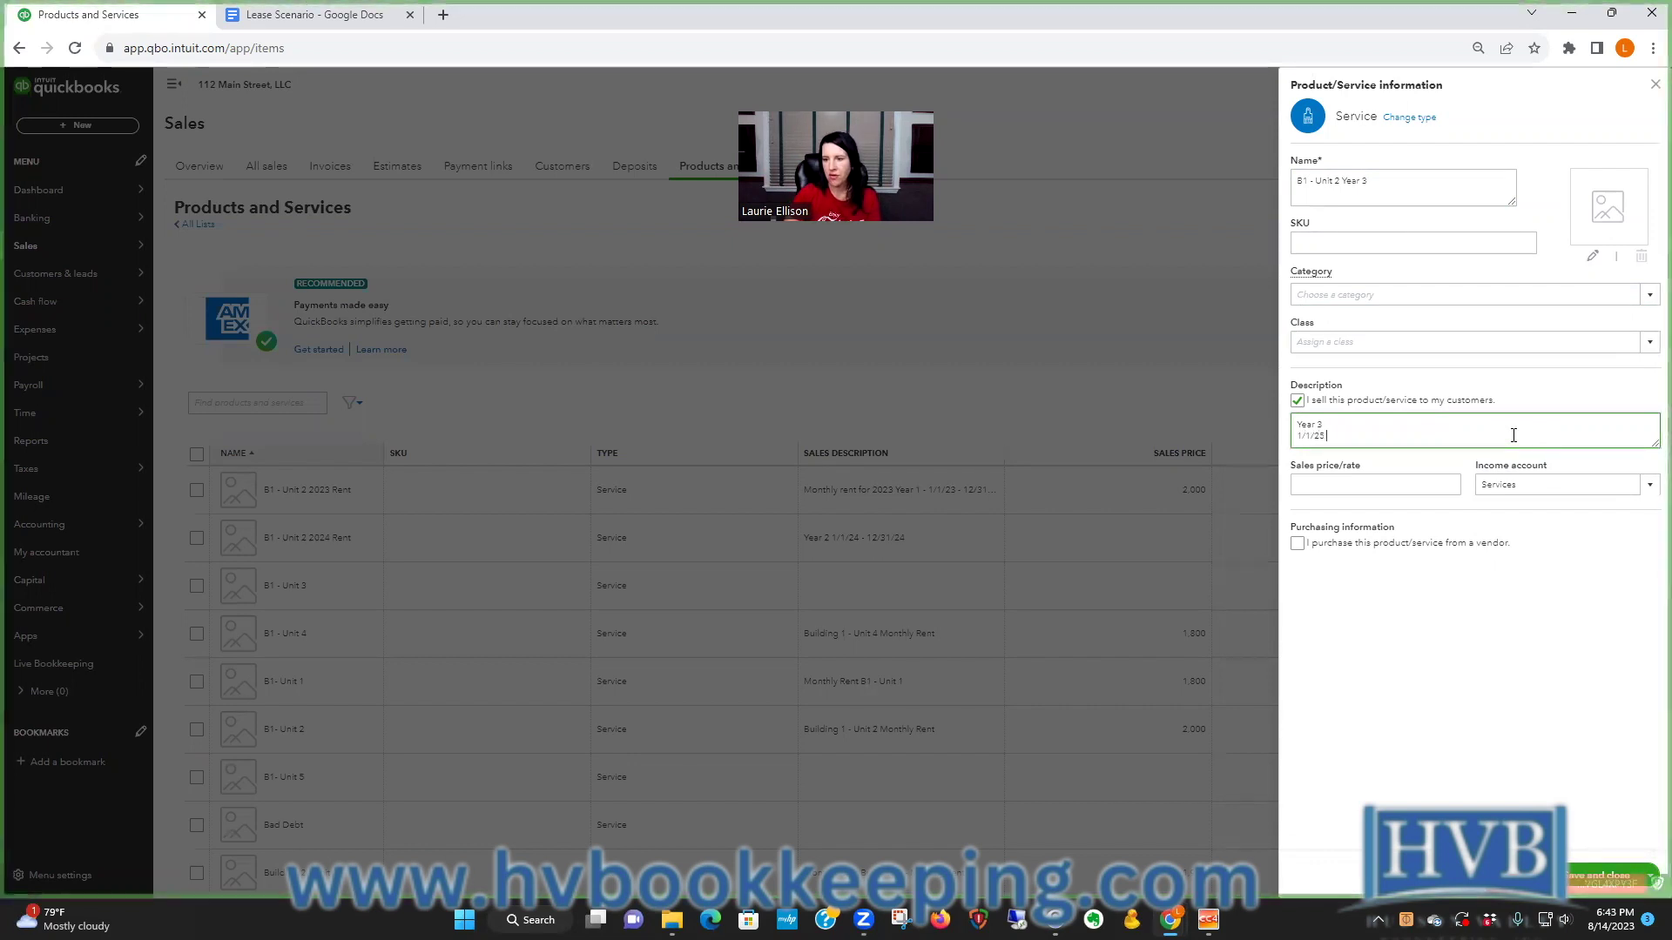
{"action": "type", "text": "12/31"}
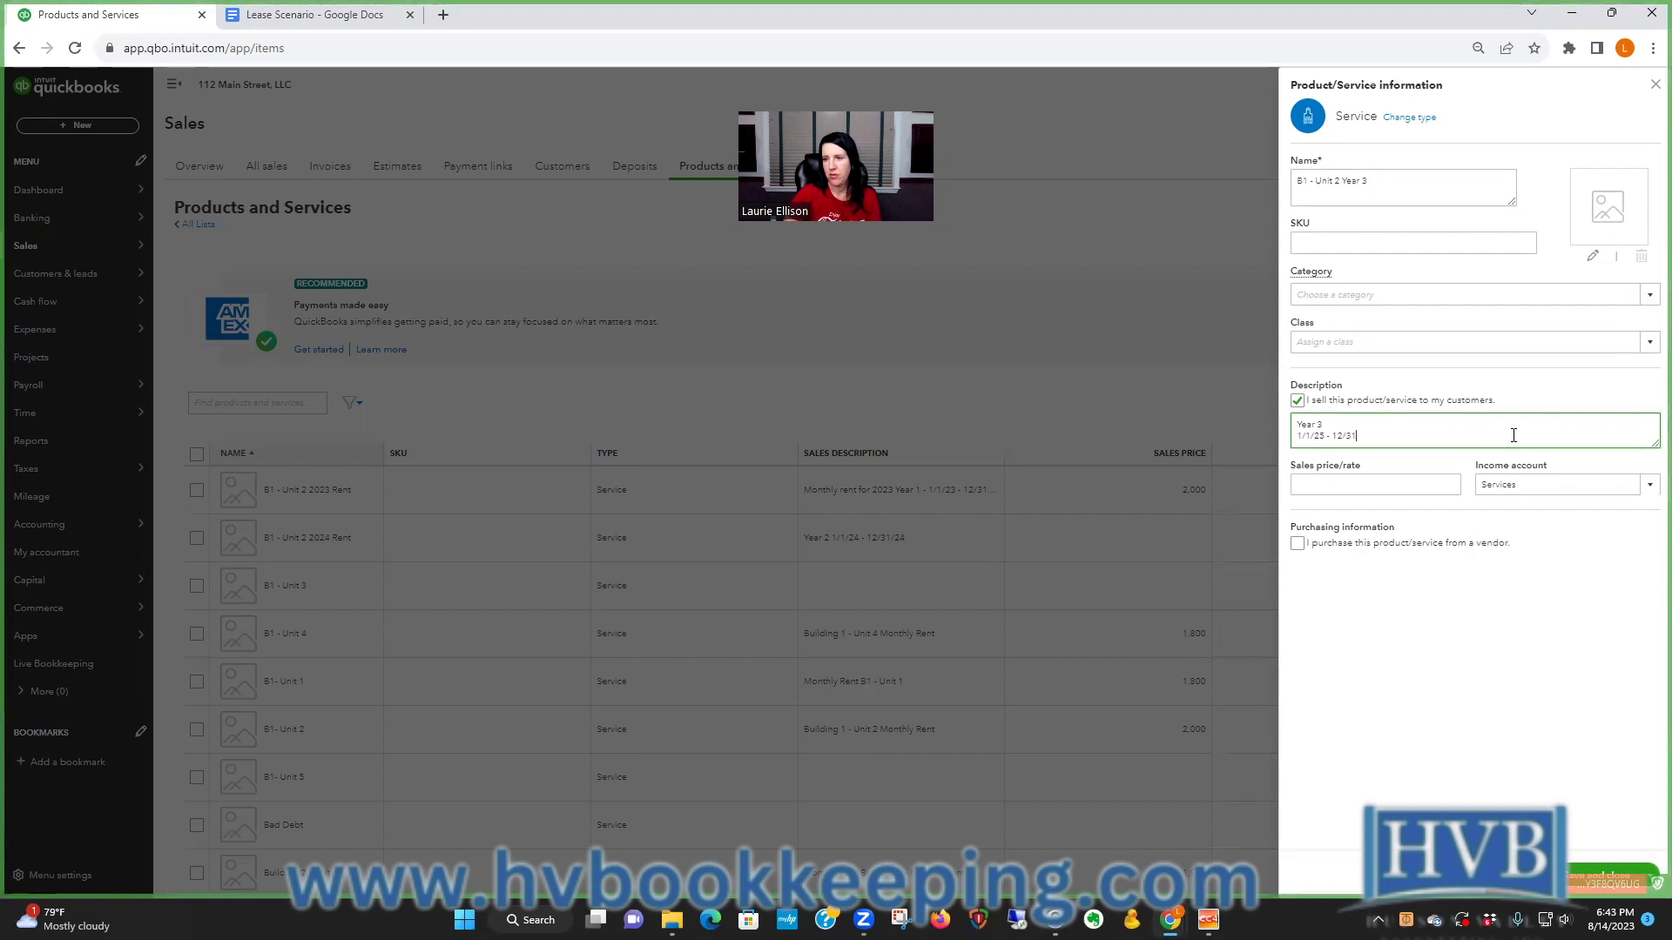
{"action": "type", "text": "/25"}
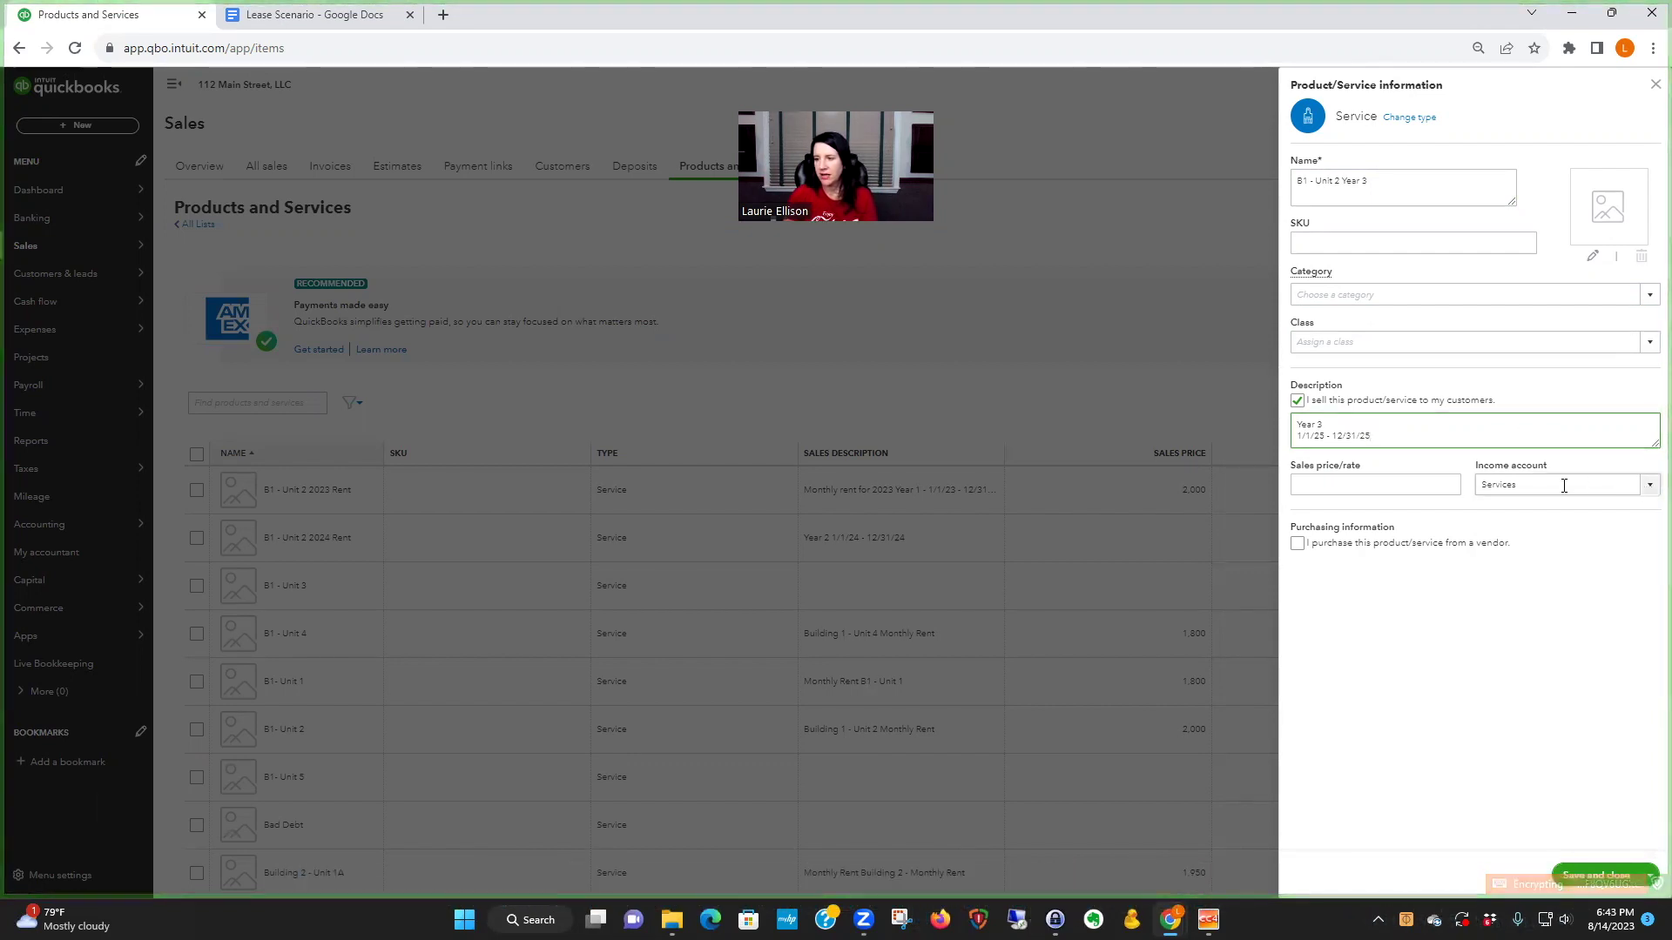
- Search the income account list for 'building 1' and then 'b1', clearing both
{"action": "left_click", "coordinate": [1563, 486]}
{"action": "type", "text": "buil"}
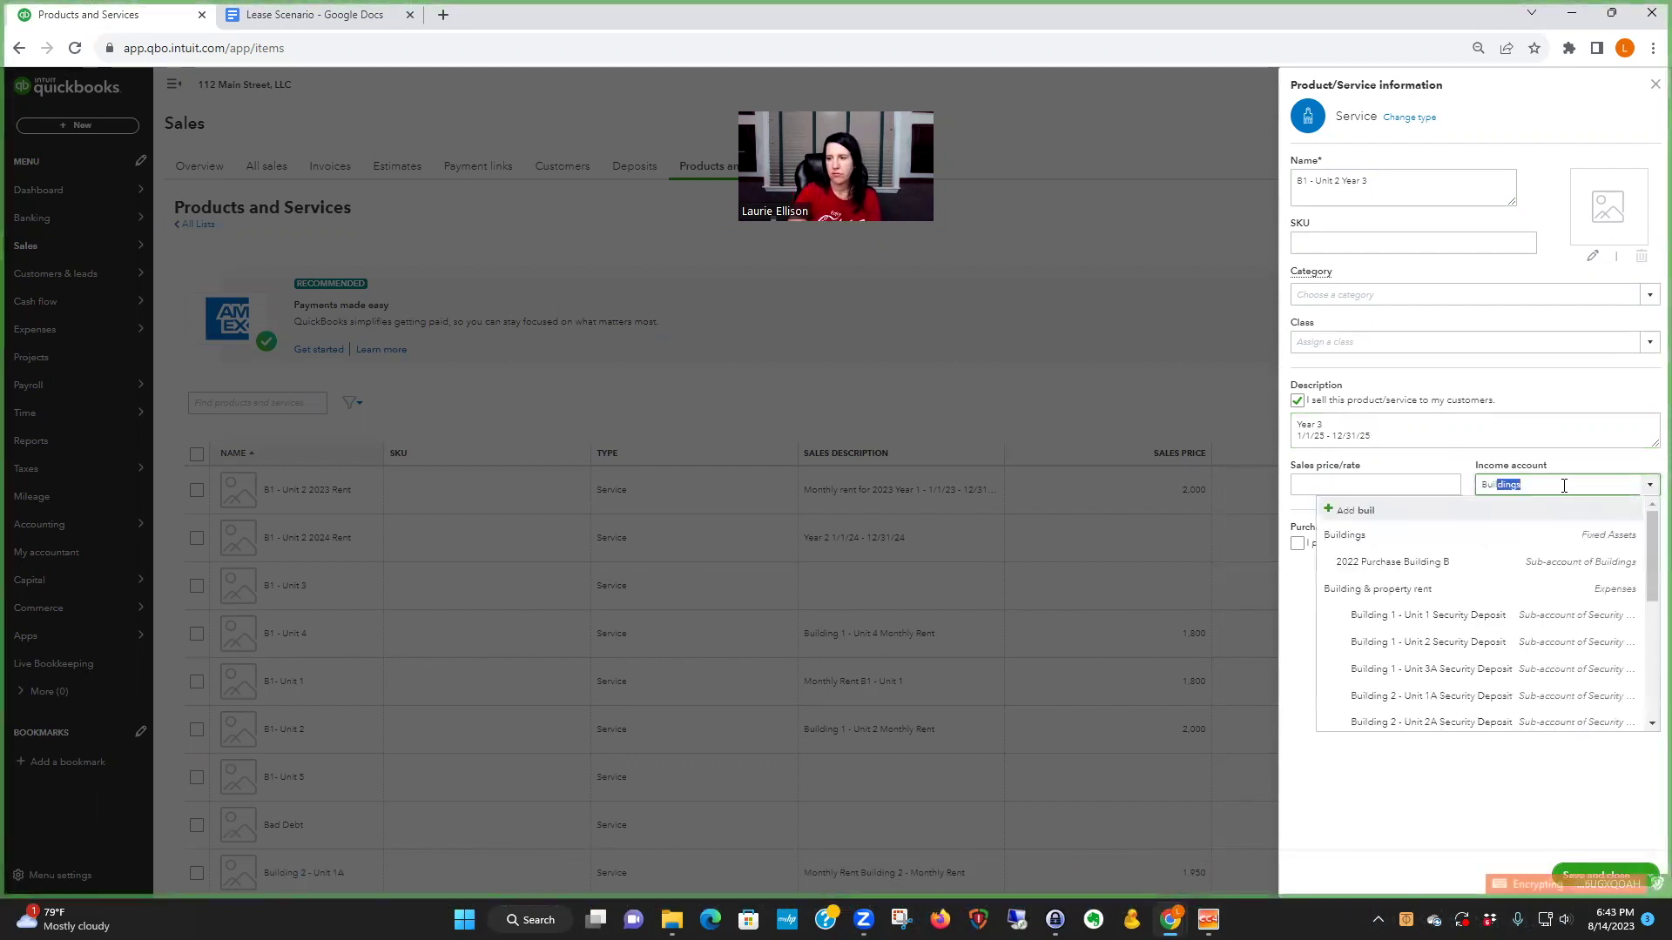
{"action": "type", "text": "ding 1"}
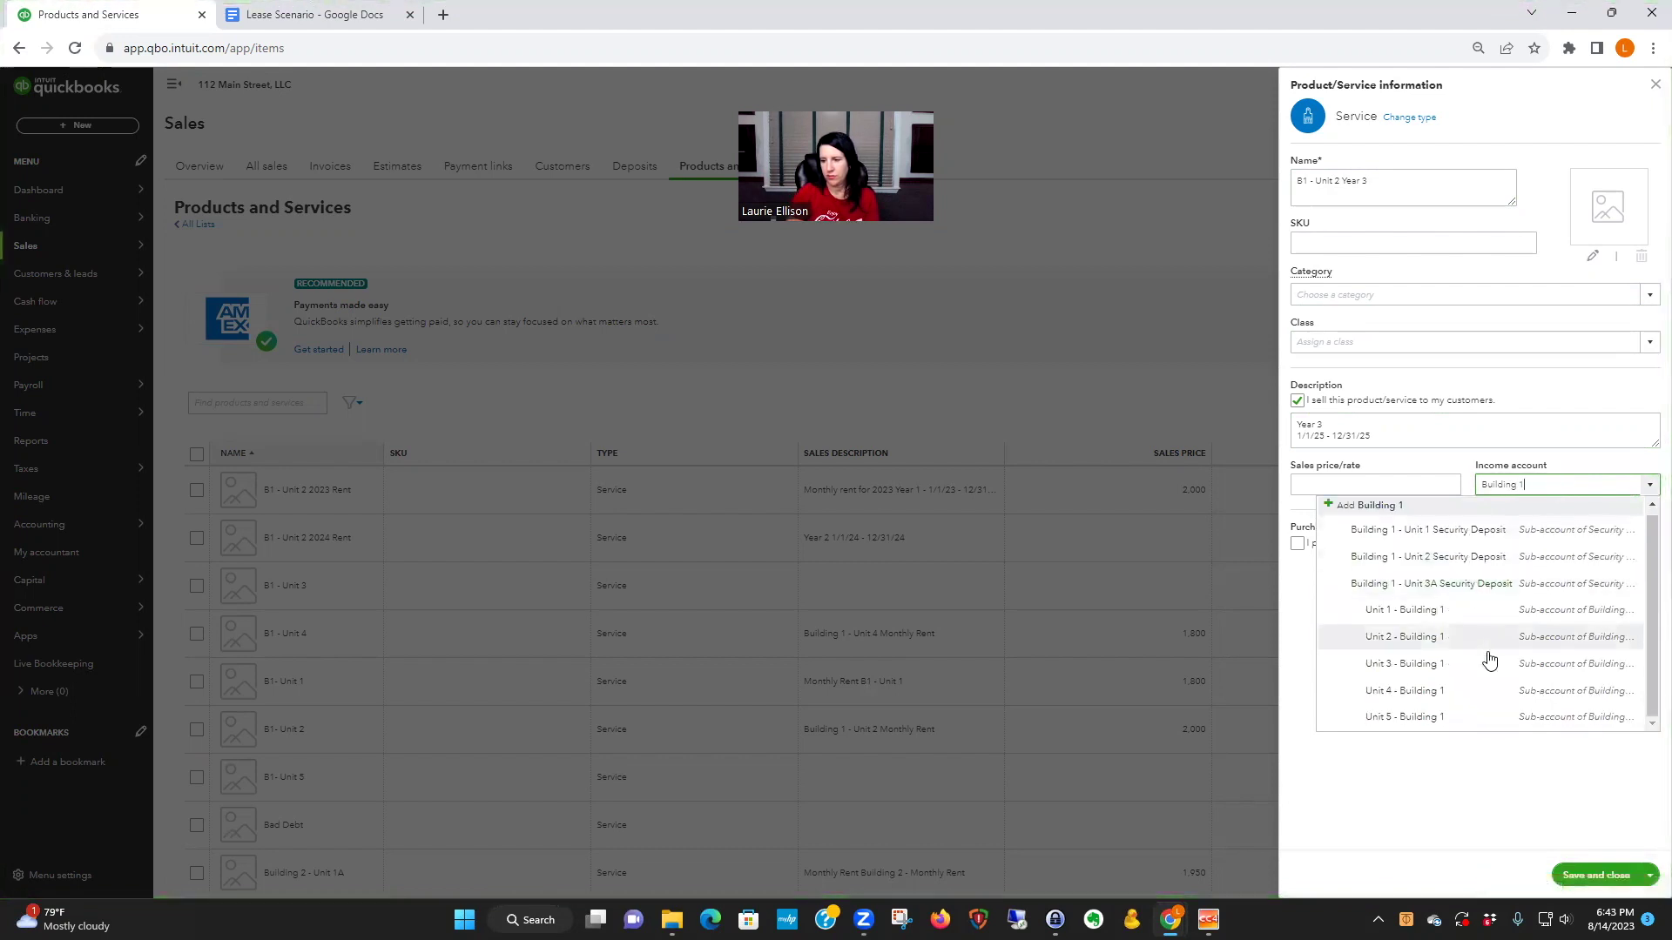
{"action": "key", "text": "BackSpace"}
{"action": "key", "text": "BackSpace"}
{"action": "key", "text": "BackSpace"}
{"action": "key", "text": "BackSpace"}
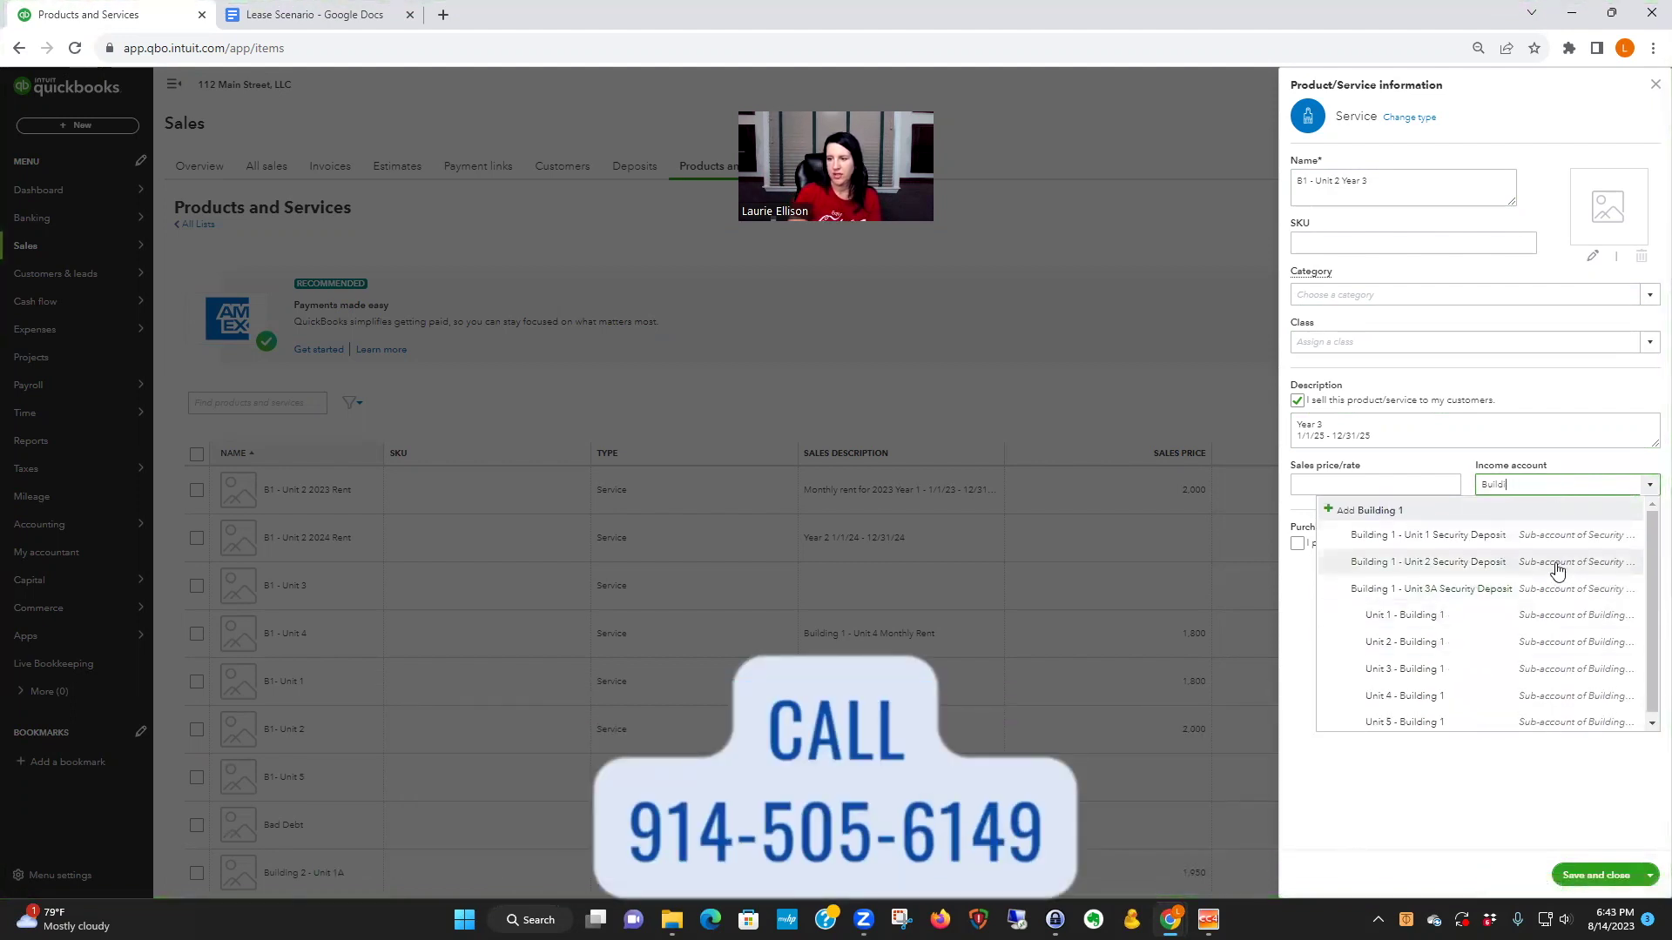
{"action": "key", "text": "BackSpace"}
{"action": "key", "text": "BackSpace"}
{"action": "key", "text": "BackSpace"}
{"action": "type", "text": "b1"}
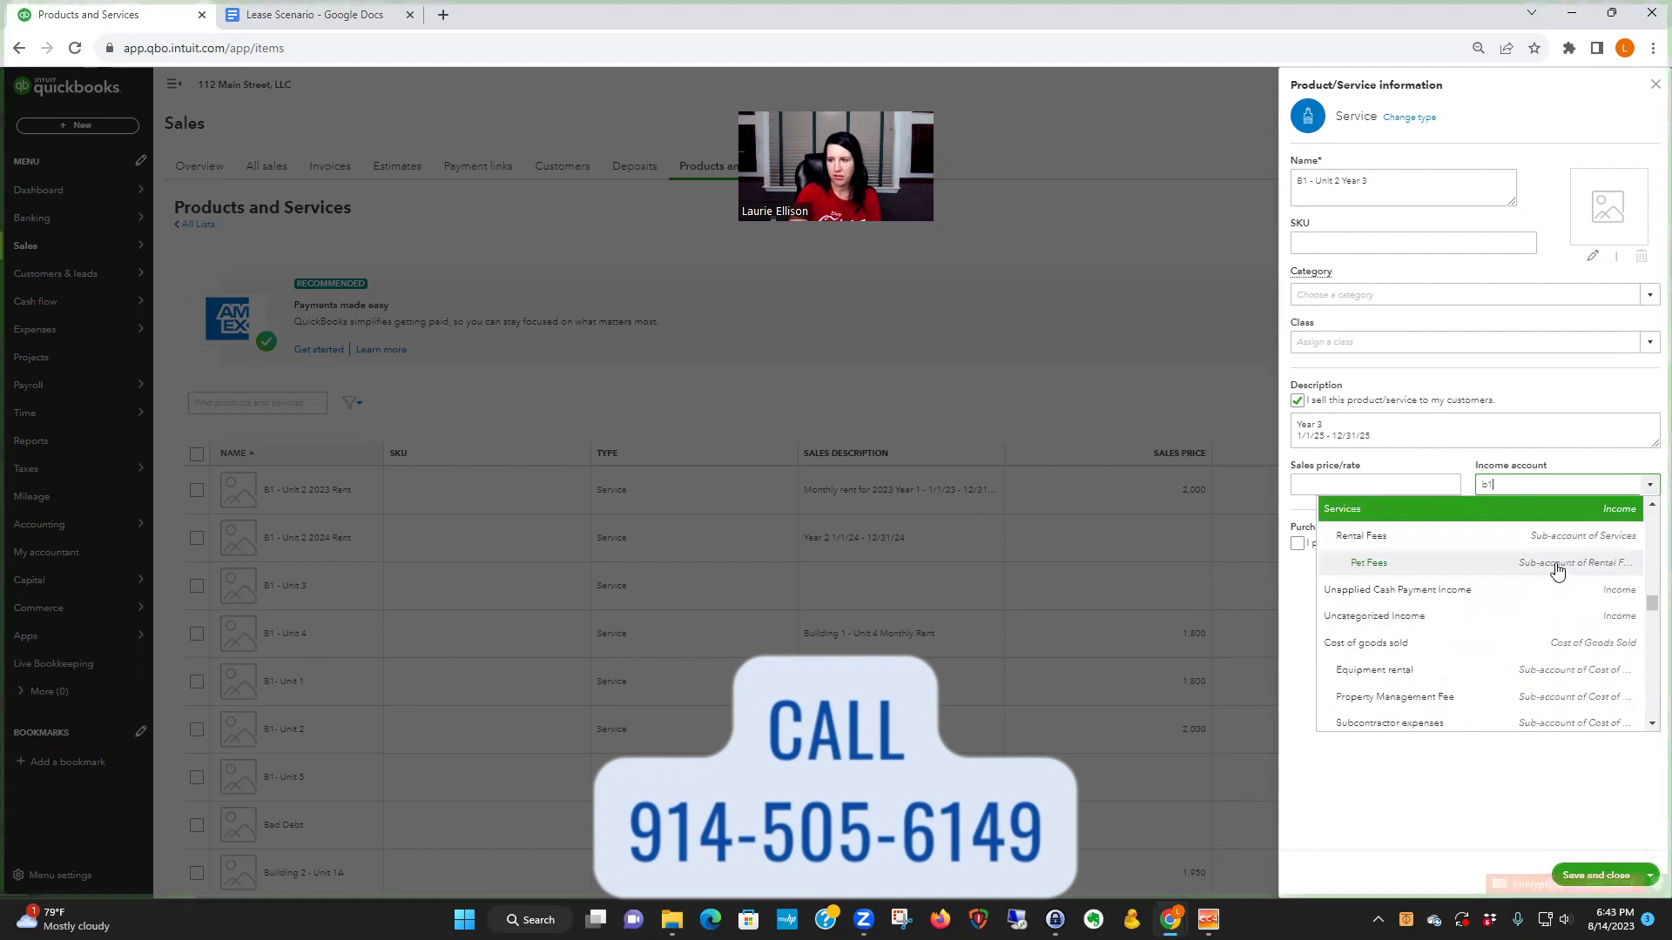
{"action": "key", "text": "BackSpace"}
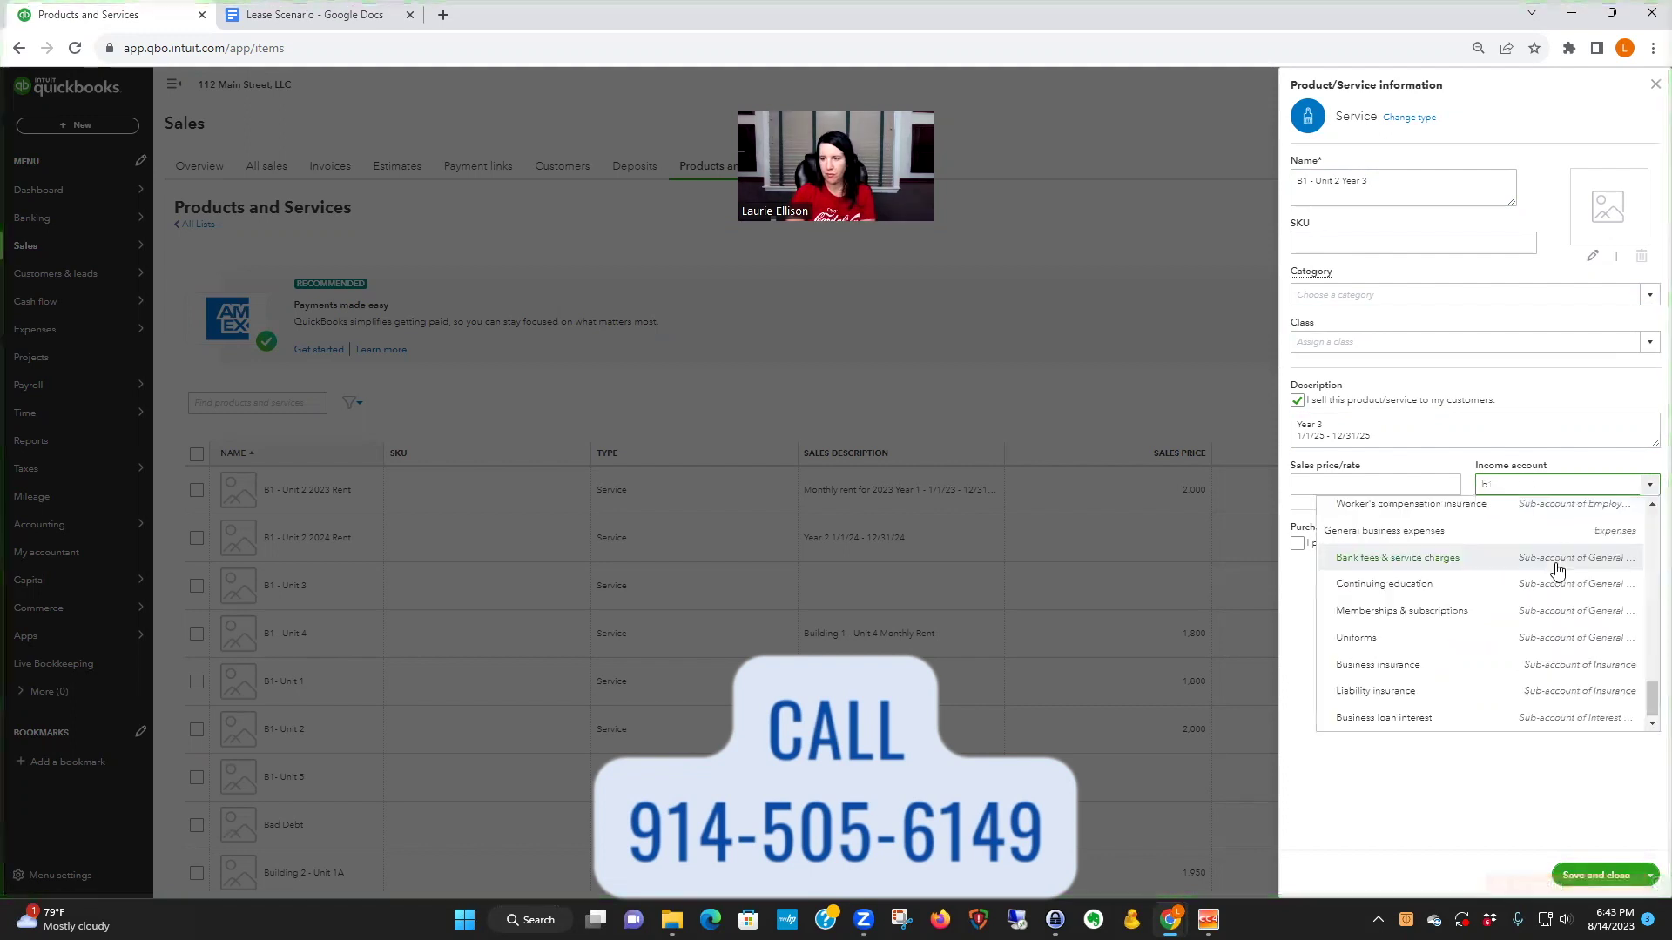
{"action": "key", "text": "BackSpace"}
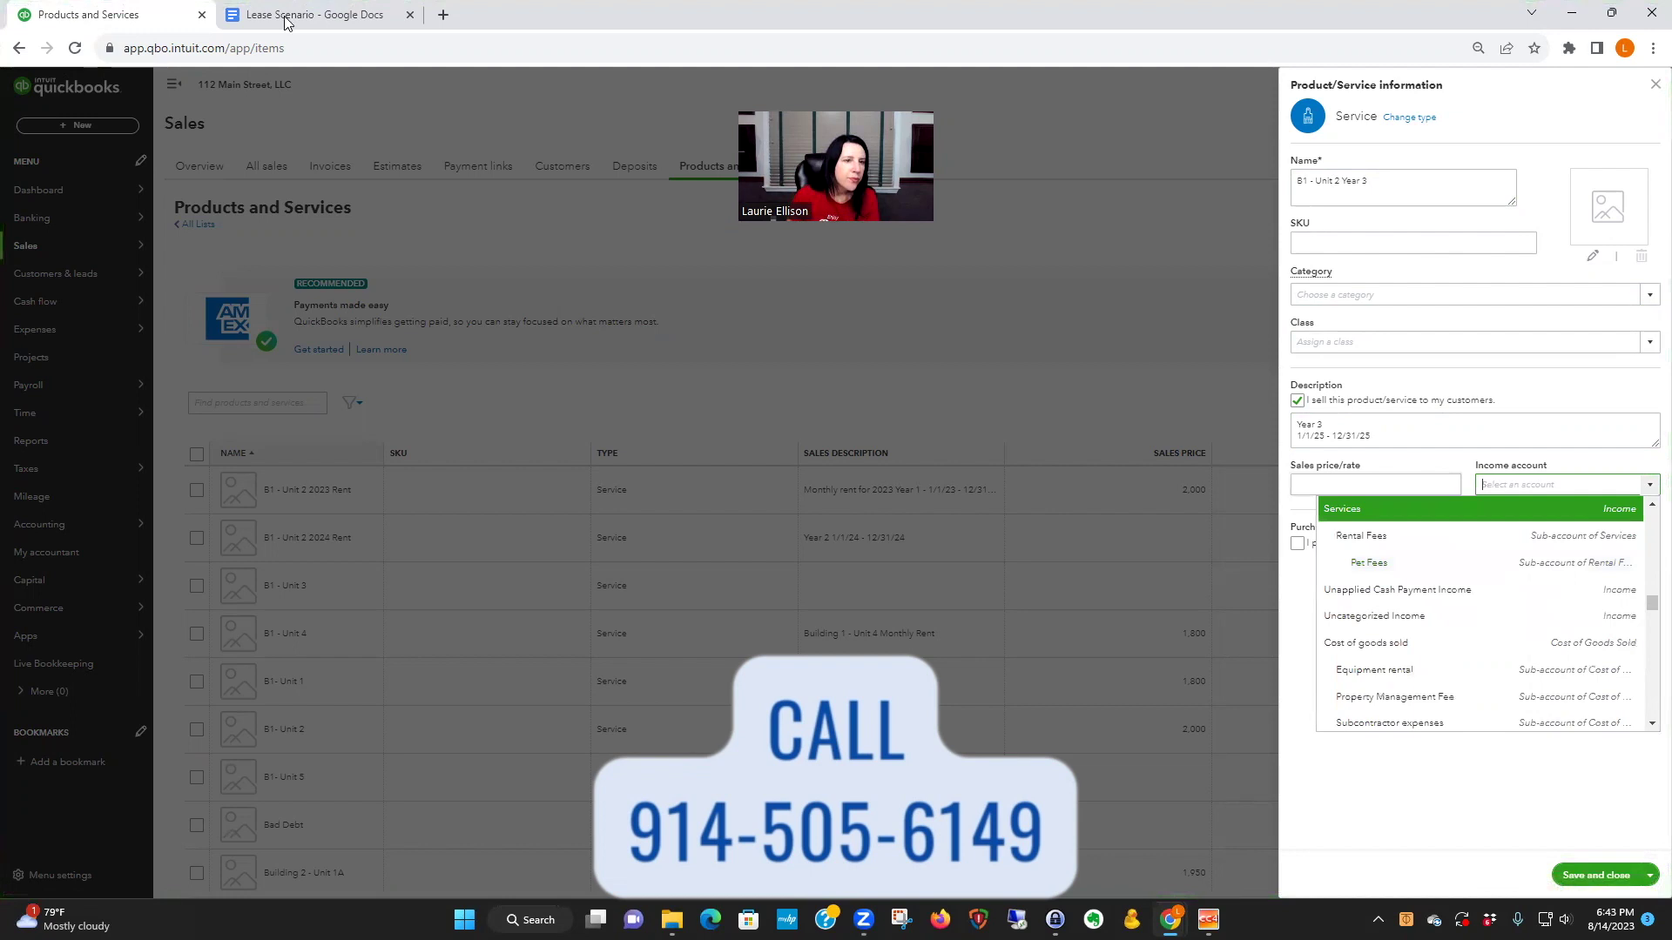
- Copy 'Unit 2 - Building 1' from the lease notes and choose it as income account
{"action": "key", "text": "ctrl+Tab"}
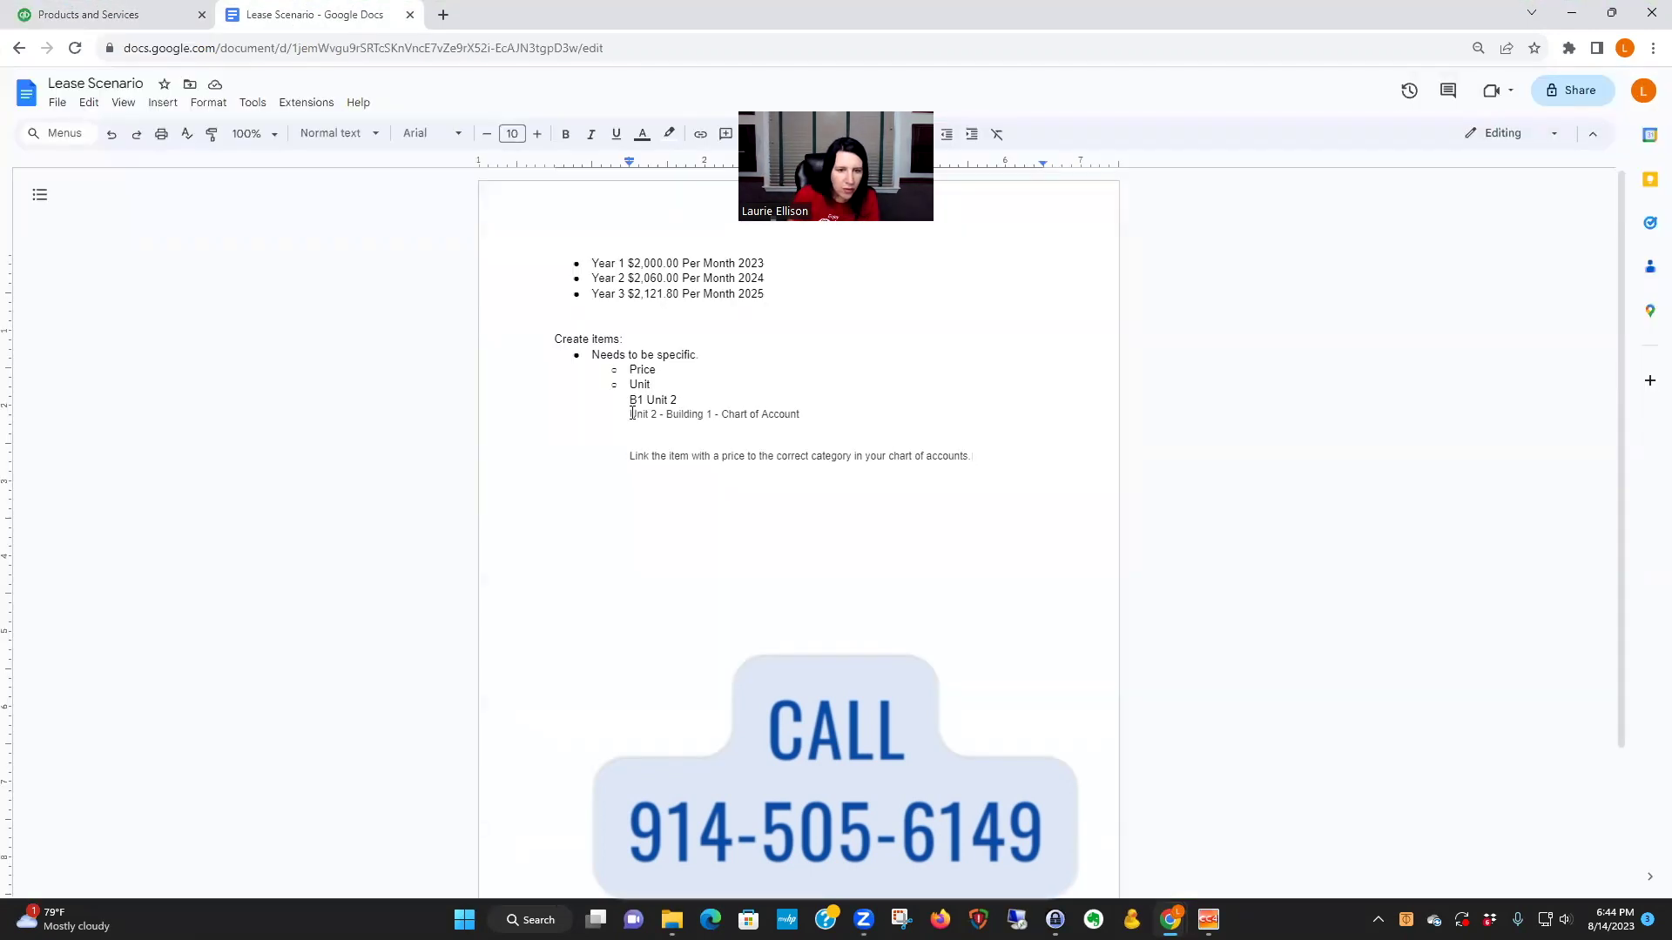
{"action": "left_click_drag", "start_coordinate": [632, 414], "coordinate": [711, 414]}
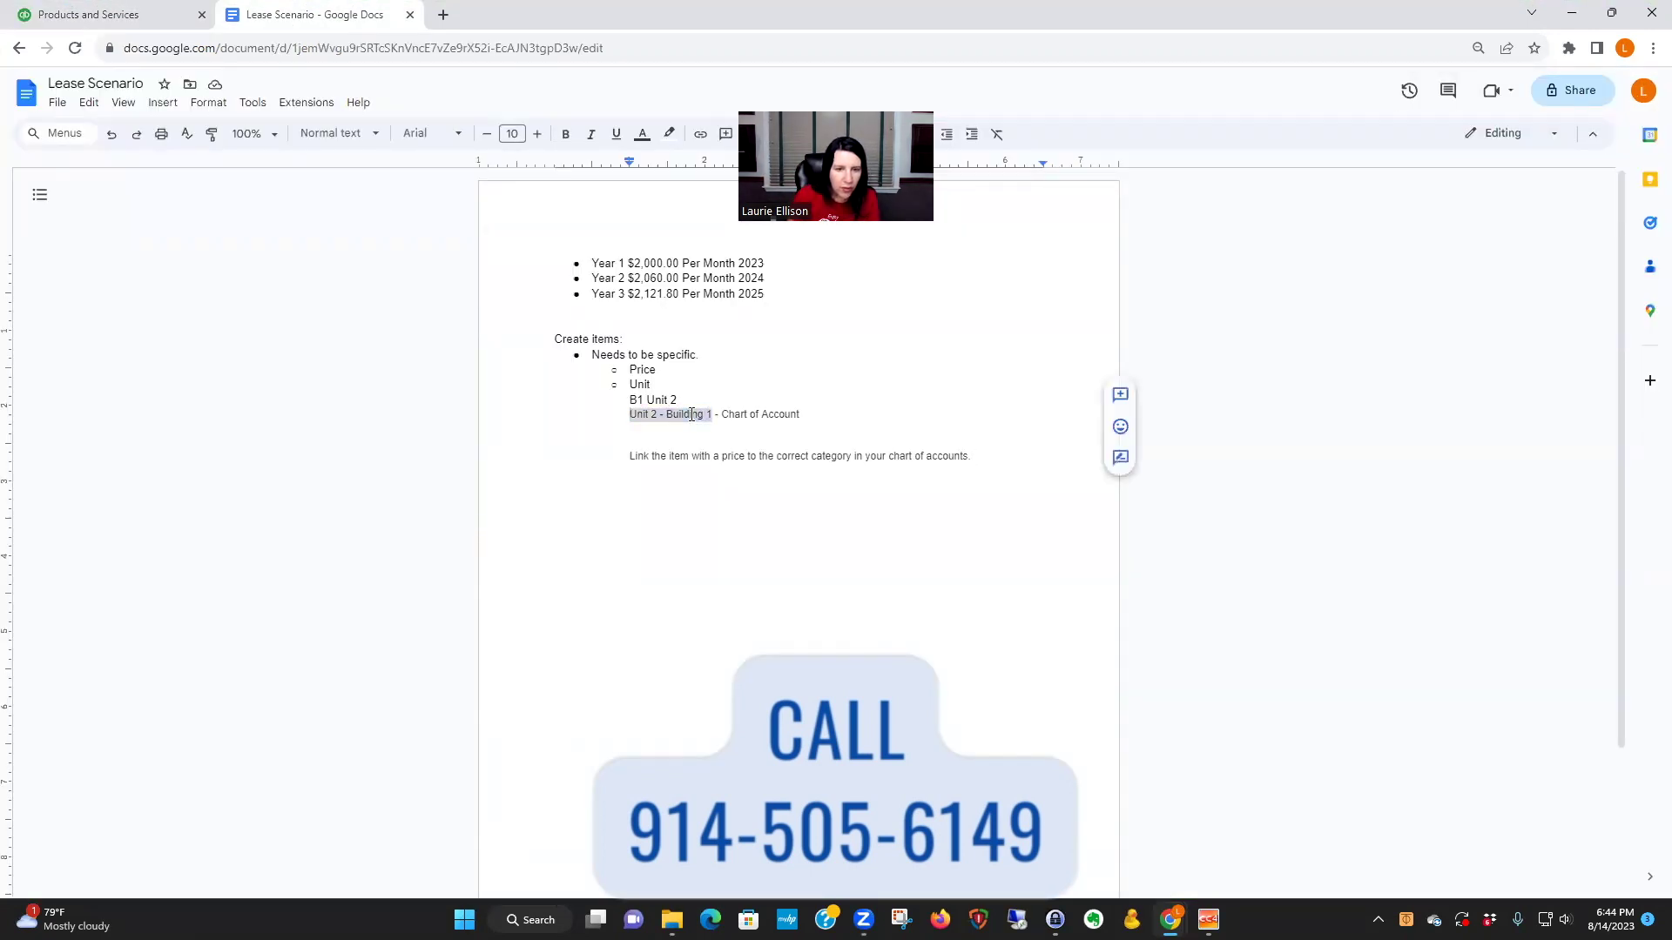
{"action": "right_click", "coordinate": [691, 415]}
{"action": "left_click", "coordinate": [728, 451]}
{"action": "key", "text": "ctrl+Tab"}
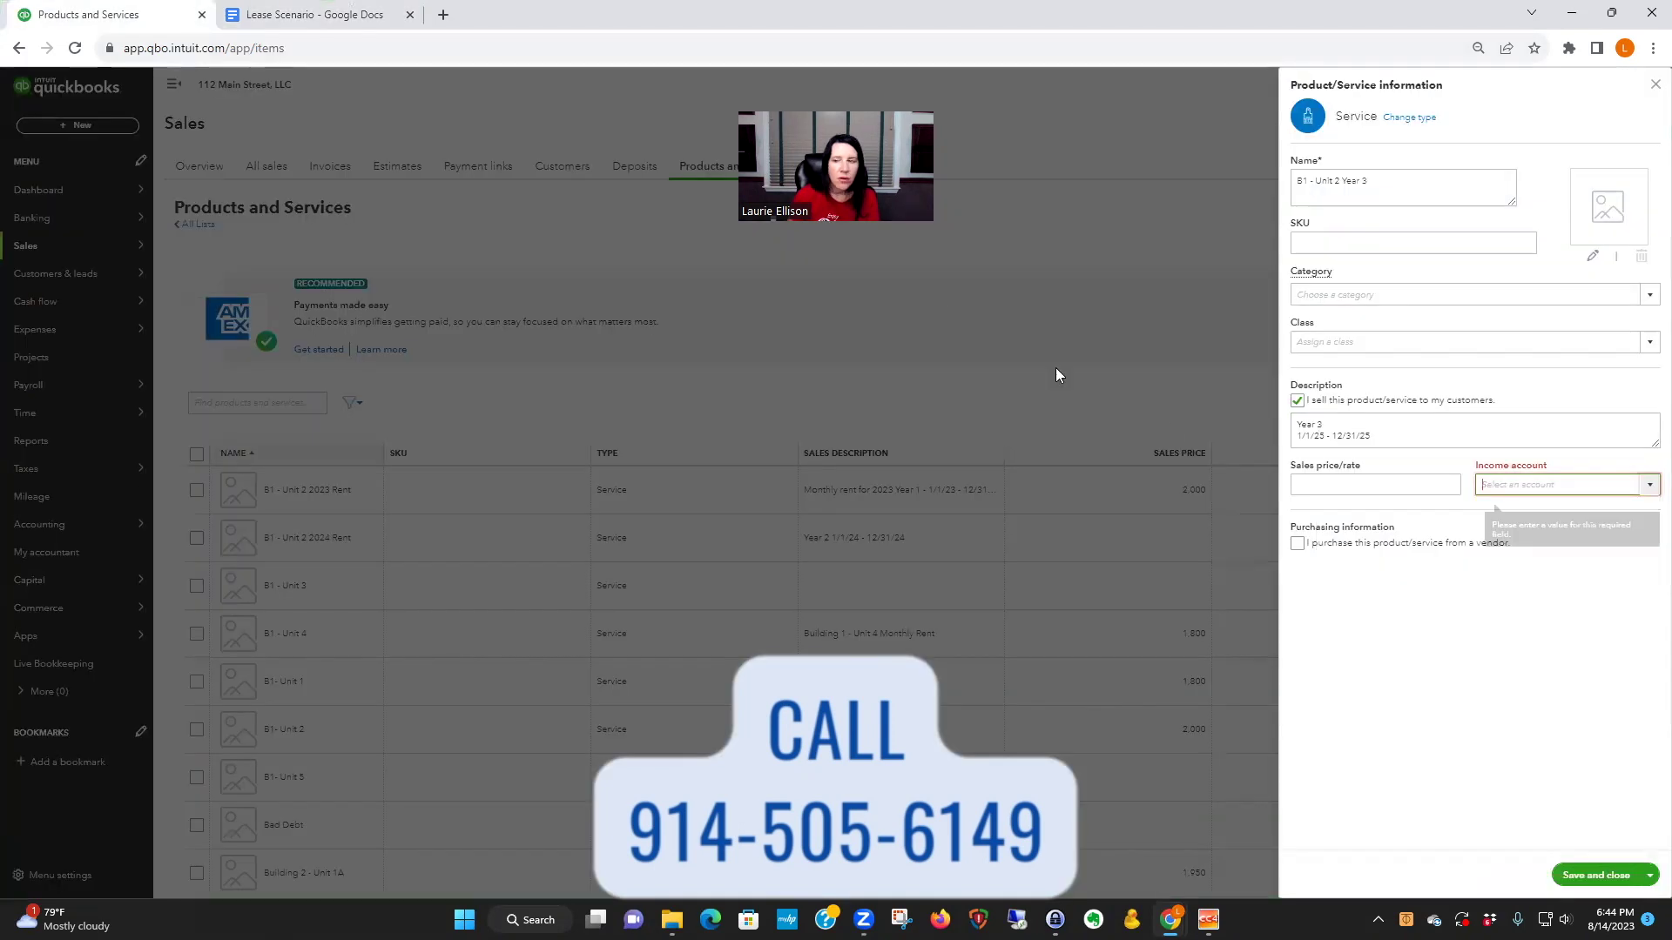
{"action": "left_click", "coordinate": [1496, 486]}
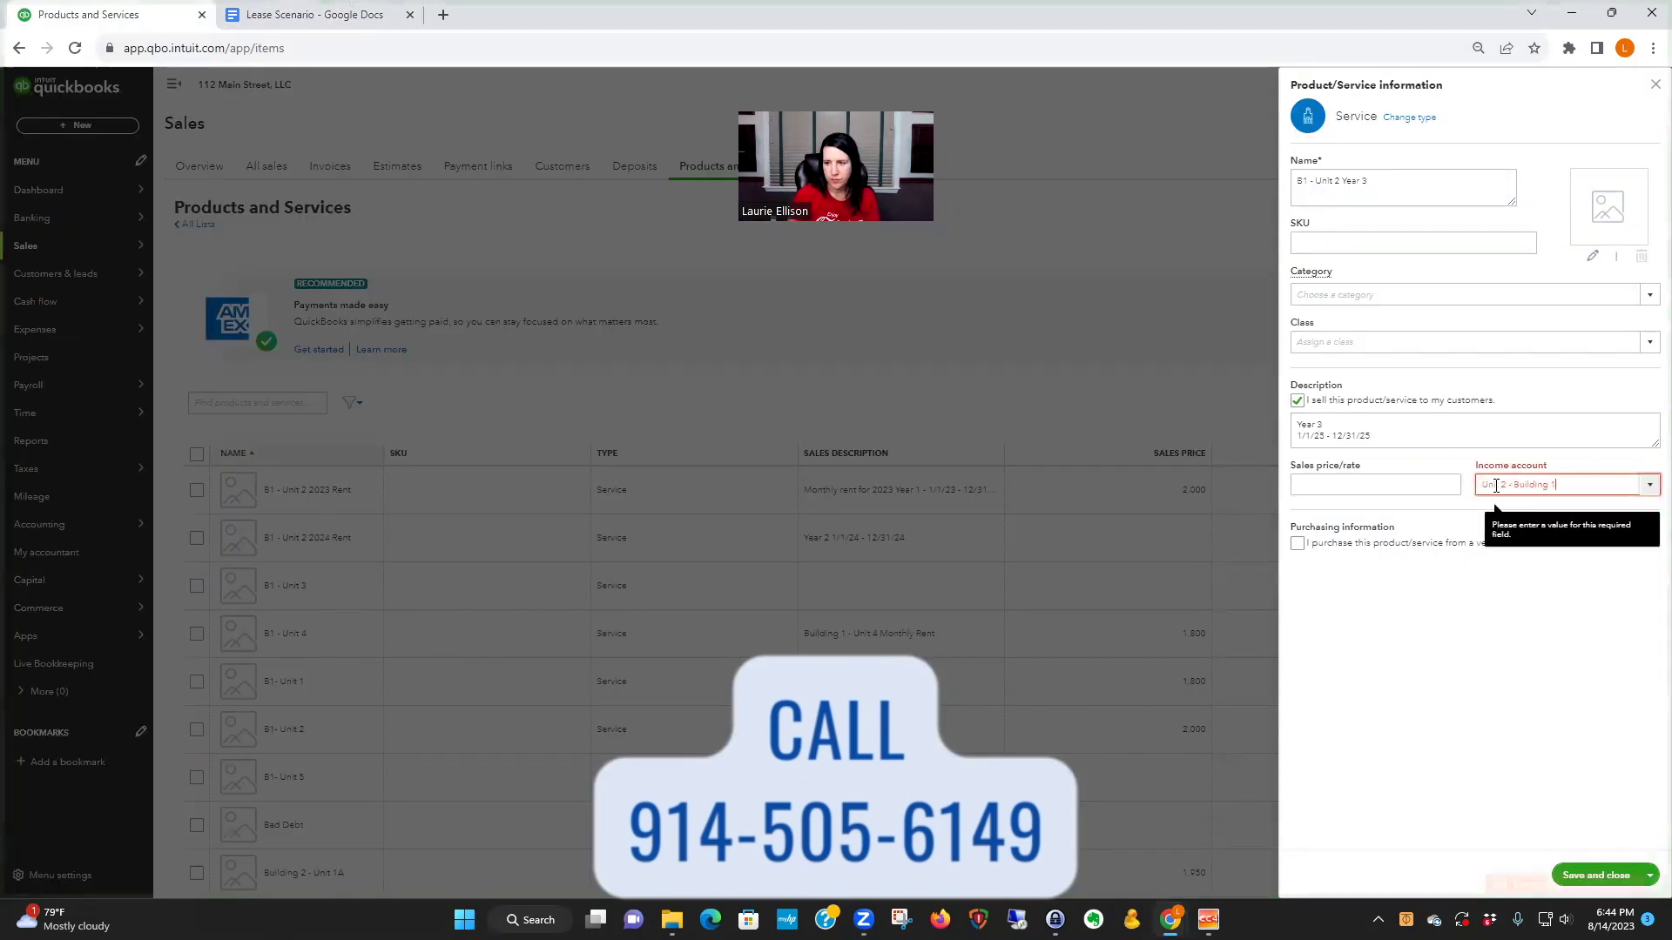
{"action": "key", "text": "ctrl+v"}
{"action": "left_click", "coordinate": [1521, 536]}
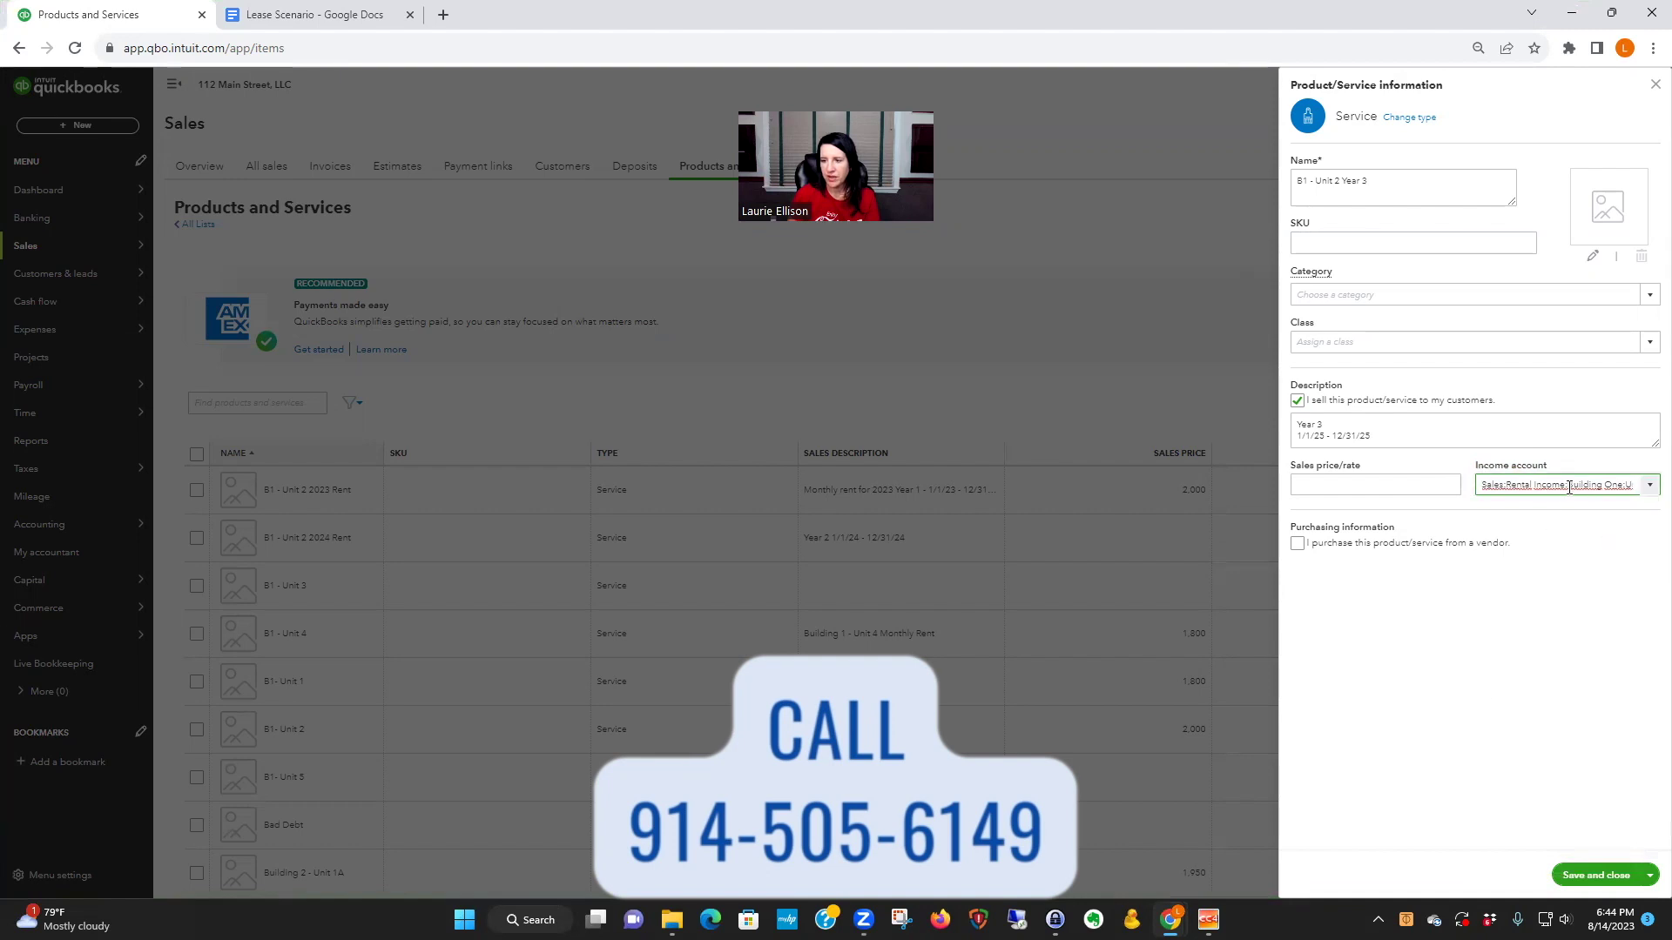
- Save the Year 3 service, then rename it B1 - Unit 2 Year 3 2025 Rent and save again
{"action": "left_click", "coordinate": [1604, 876]}
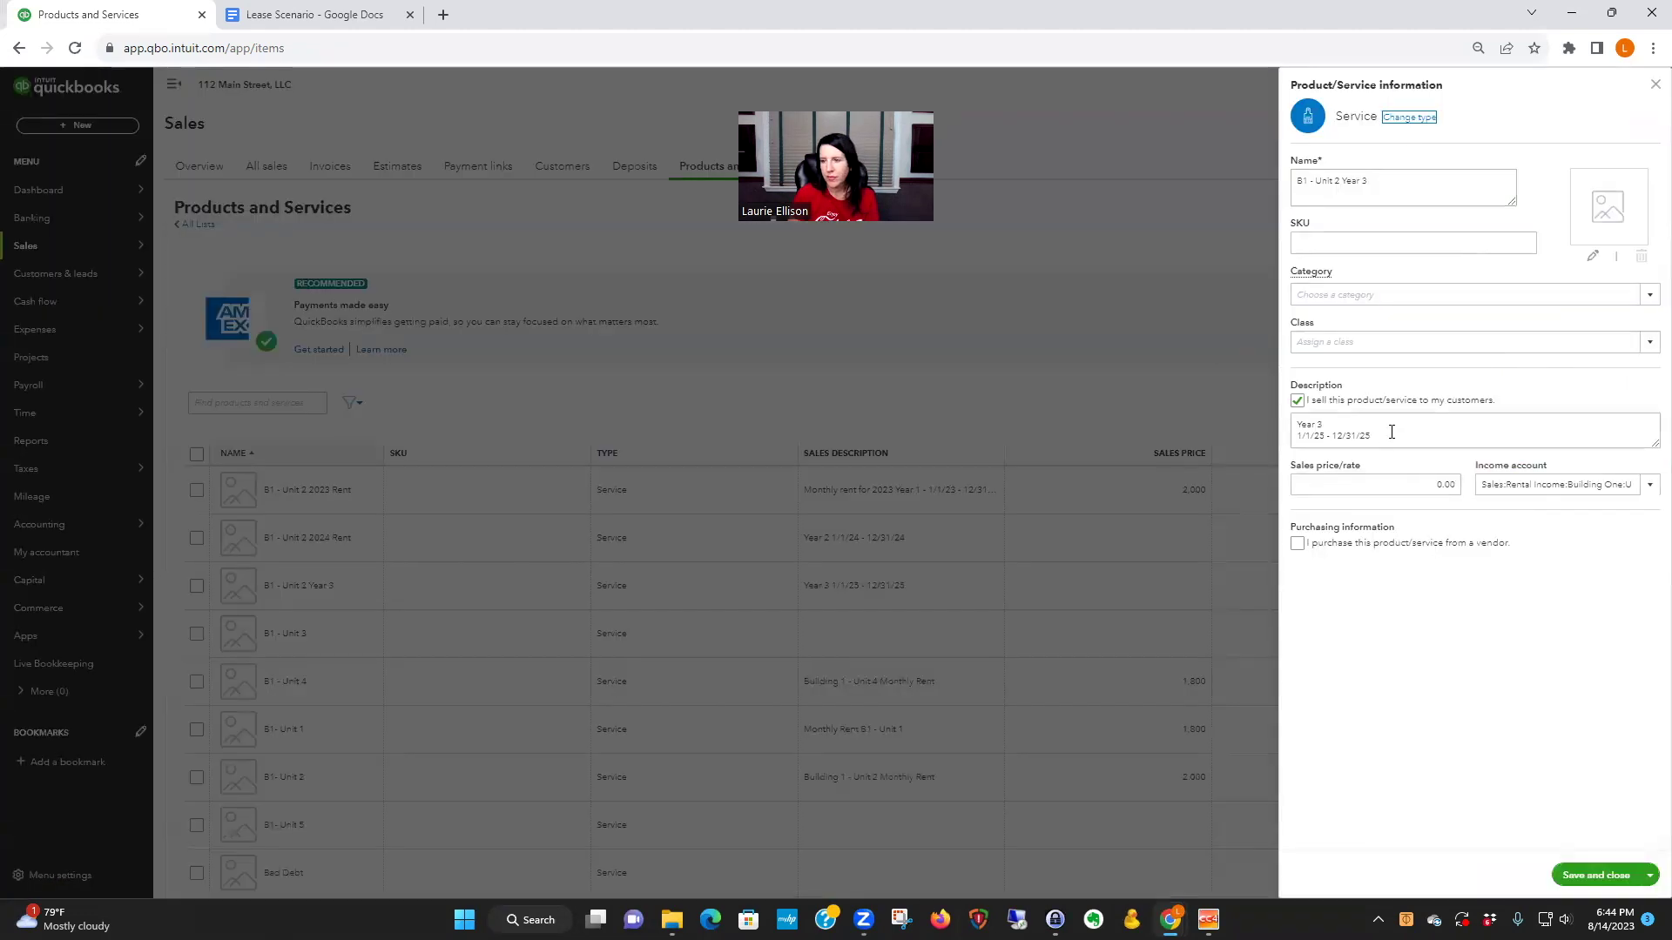
{"action": "left_click", "coordinate": [1379, 179]}
{"action": "left_click", "coordinate": [1379, 179]}
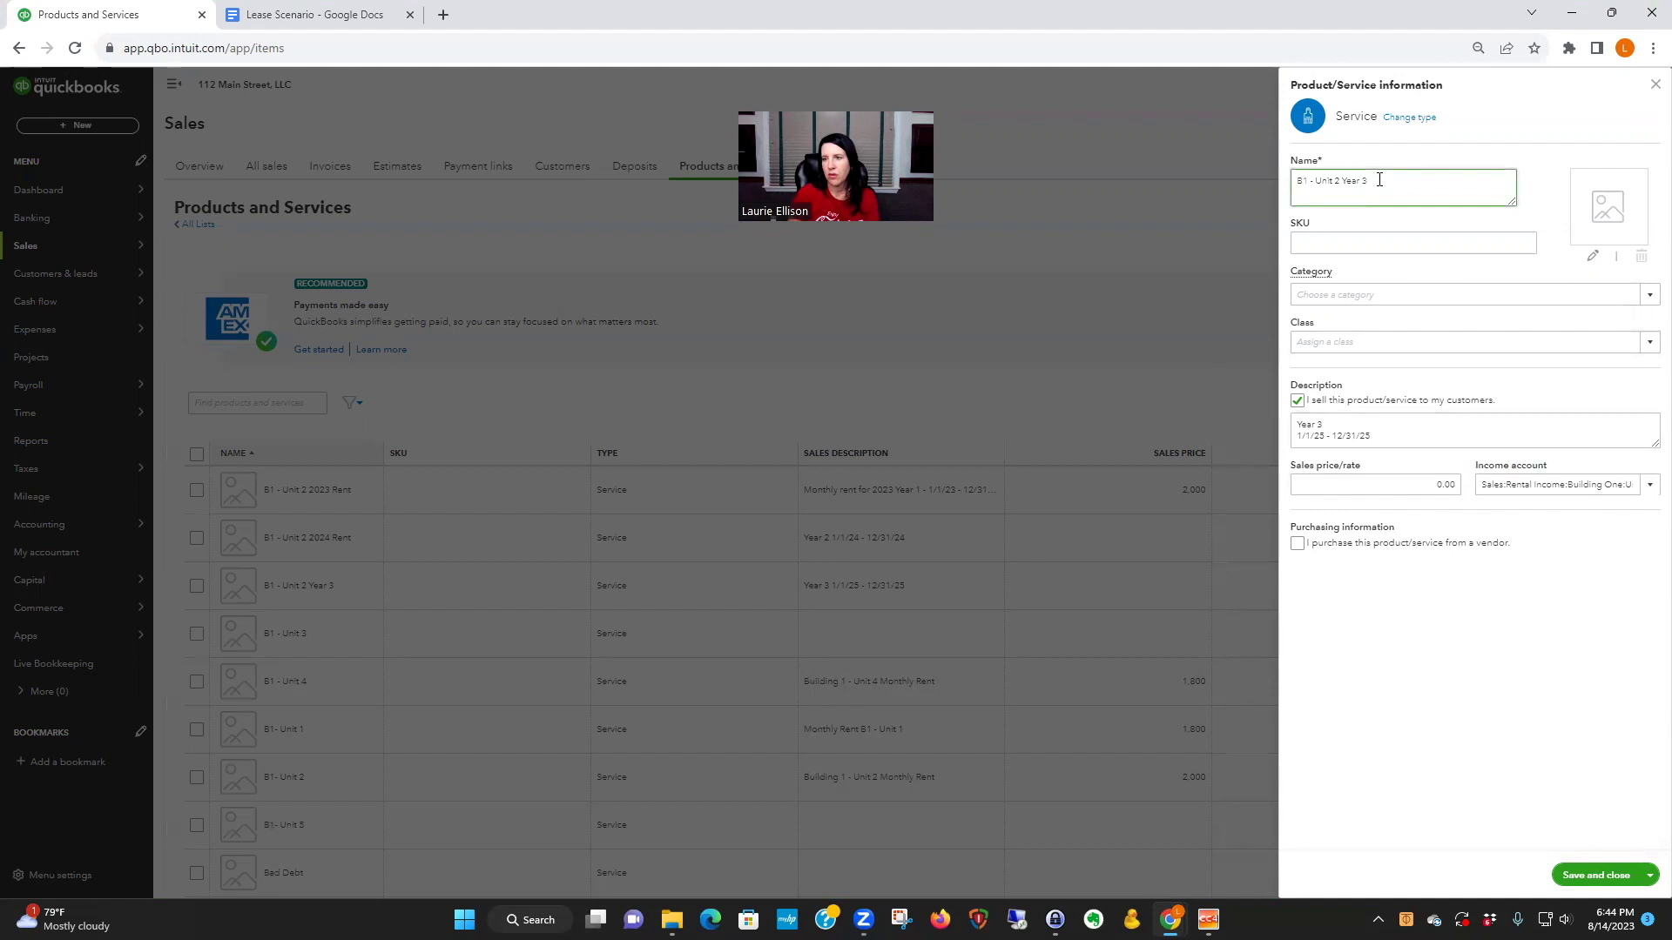
{"action": "type", "text": "2025 Rent"}
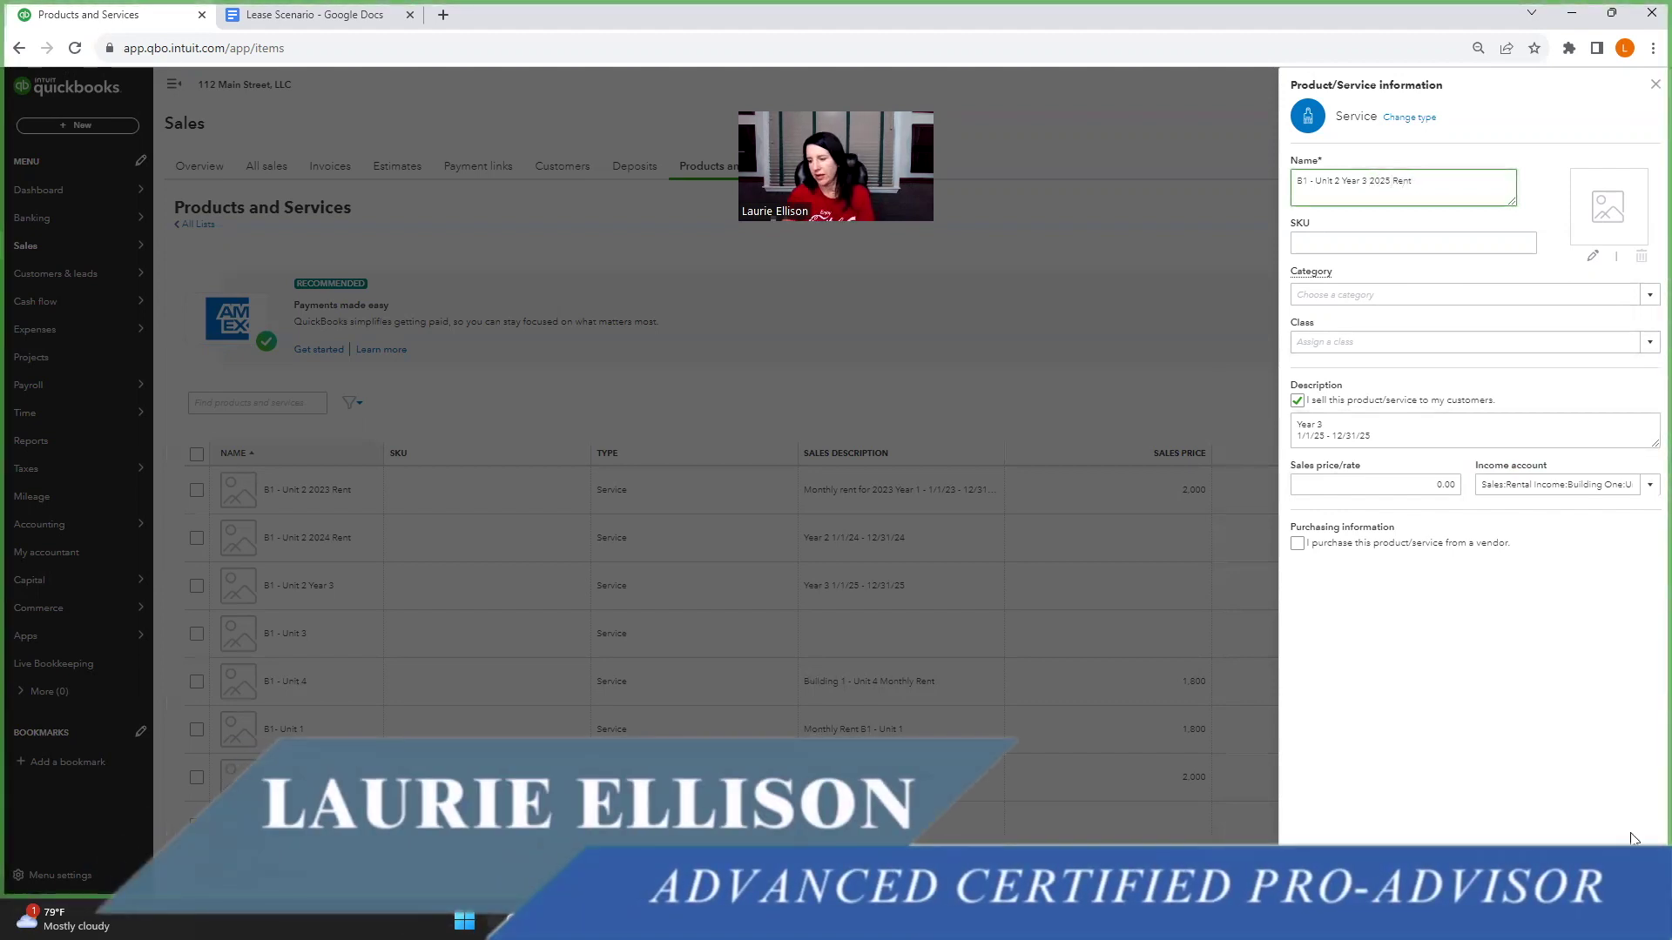
{"action": "left_click", "coordinate": [1633, 839]}
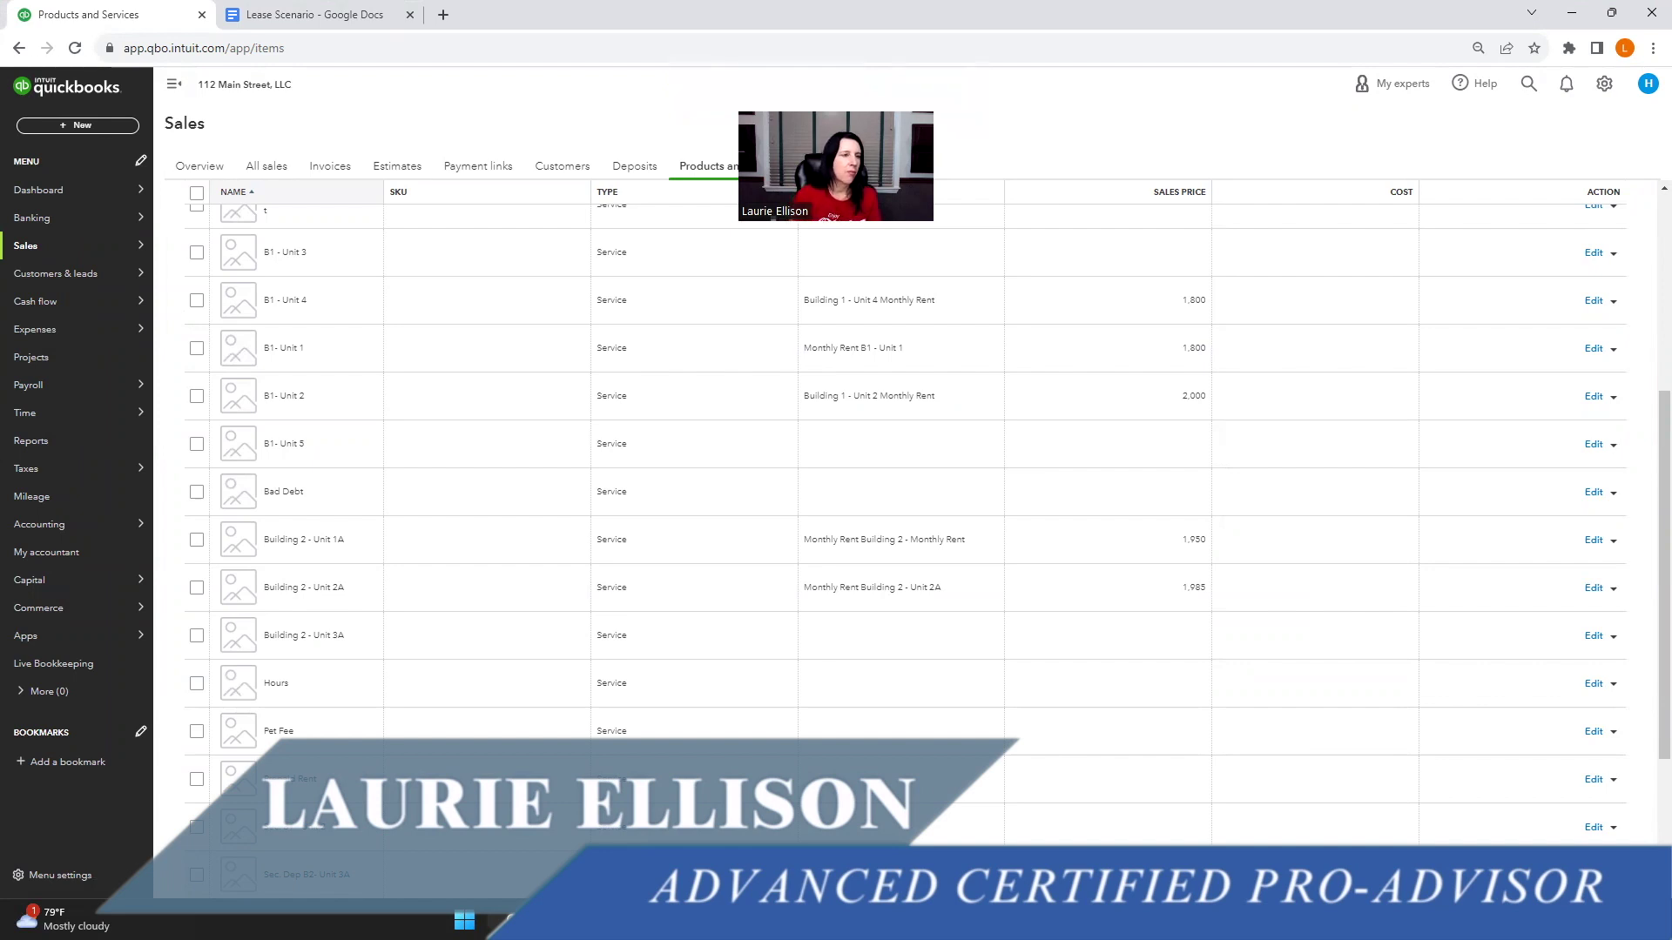
{"action": "scroll", "coordinate": [829, 314], "scroll_direction": "up", "scroll_amount": 1}
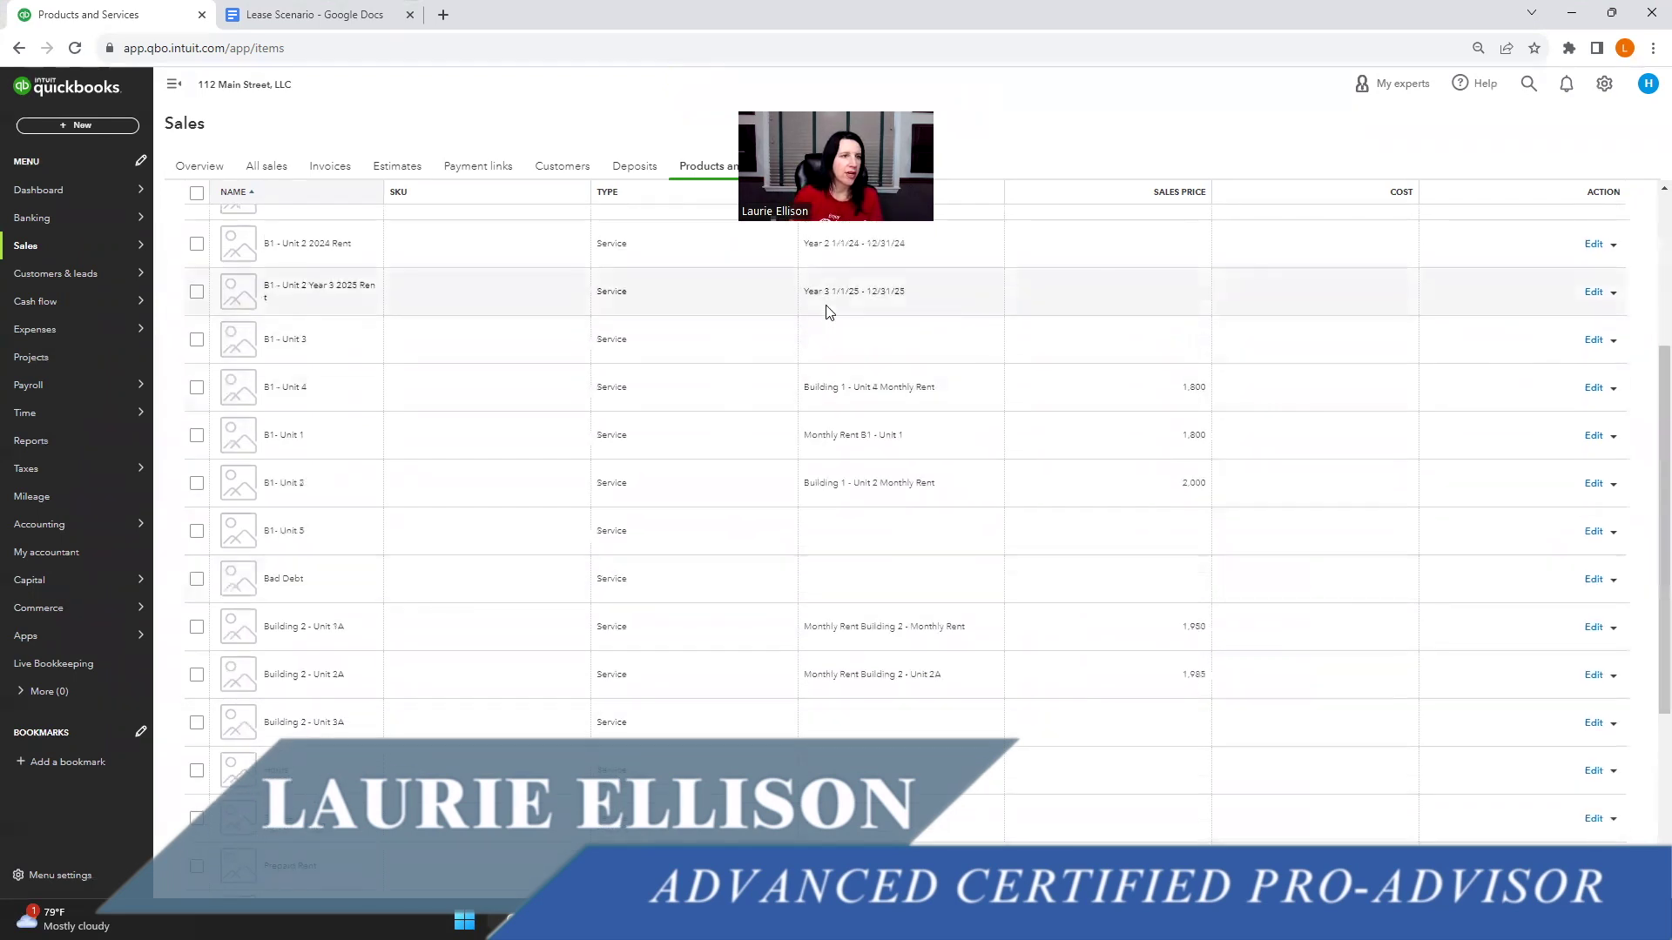
{"action": "left_click", "coordinate": [329, 16]}
- Add the line 'Next thing is to create memorized transactions.' below the chart-of-accounts note
{"action": "left_click", "coordinate": [1026, 455]}
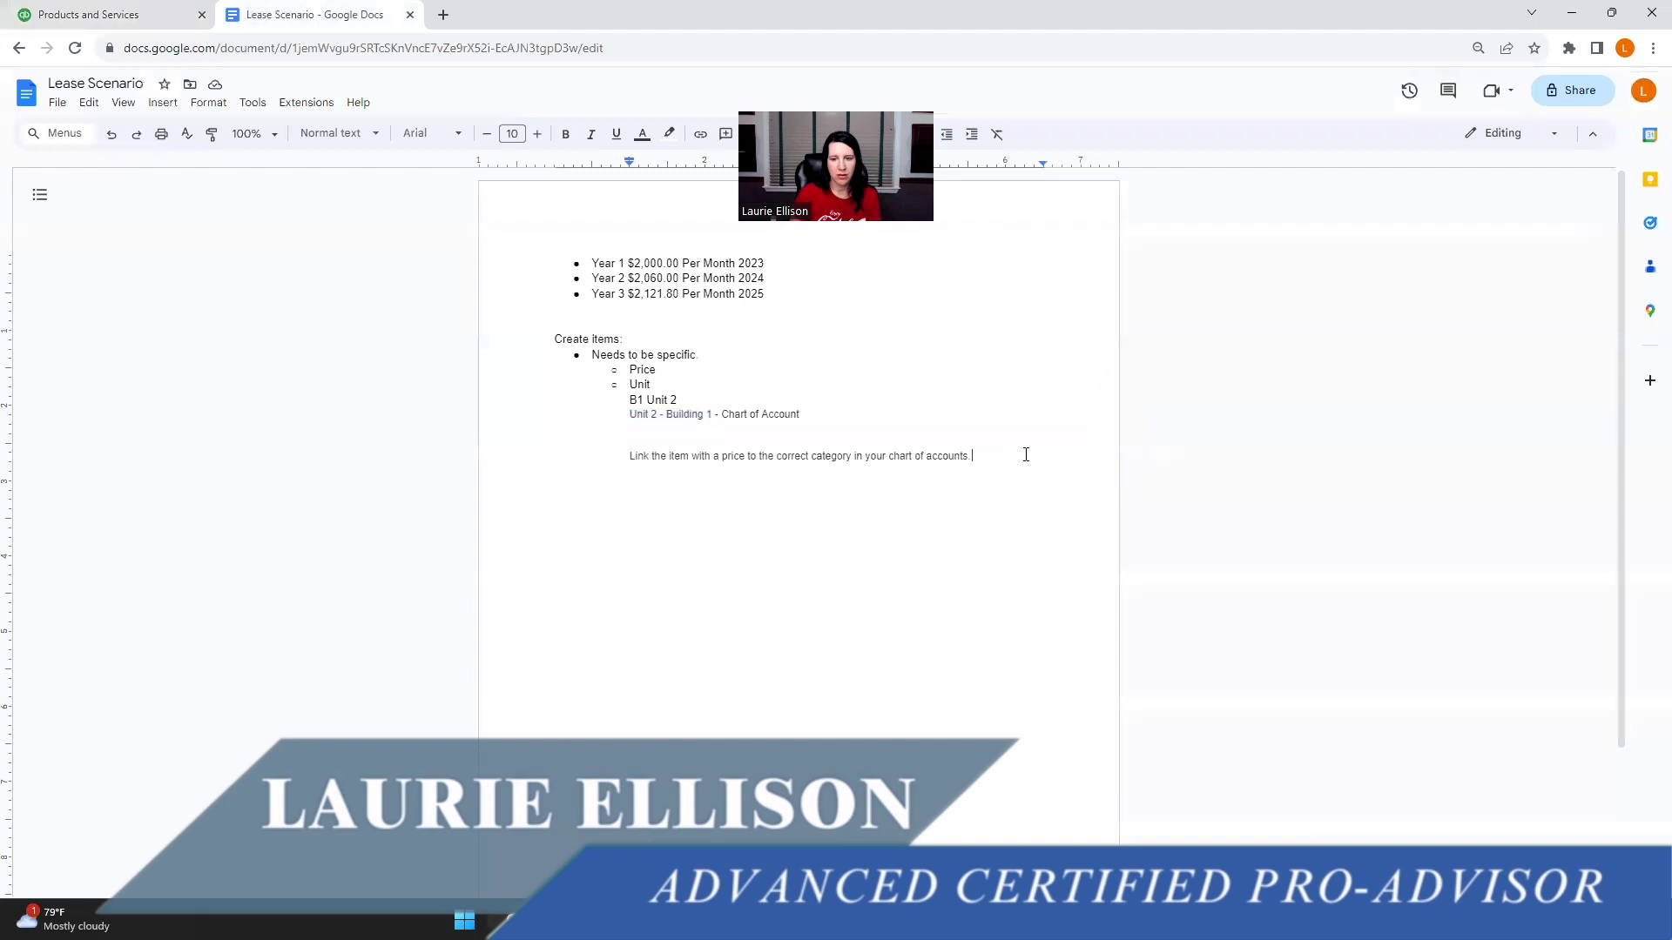
{"action": "key", "text": "Return"}
{"action": "key", "text": "Return"}
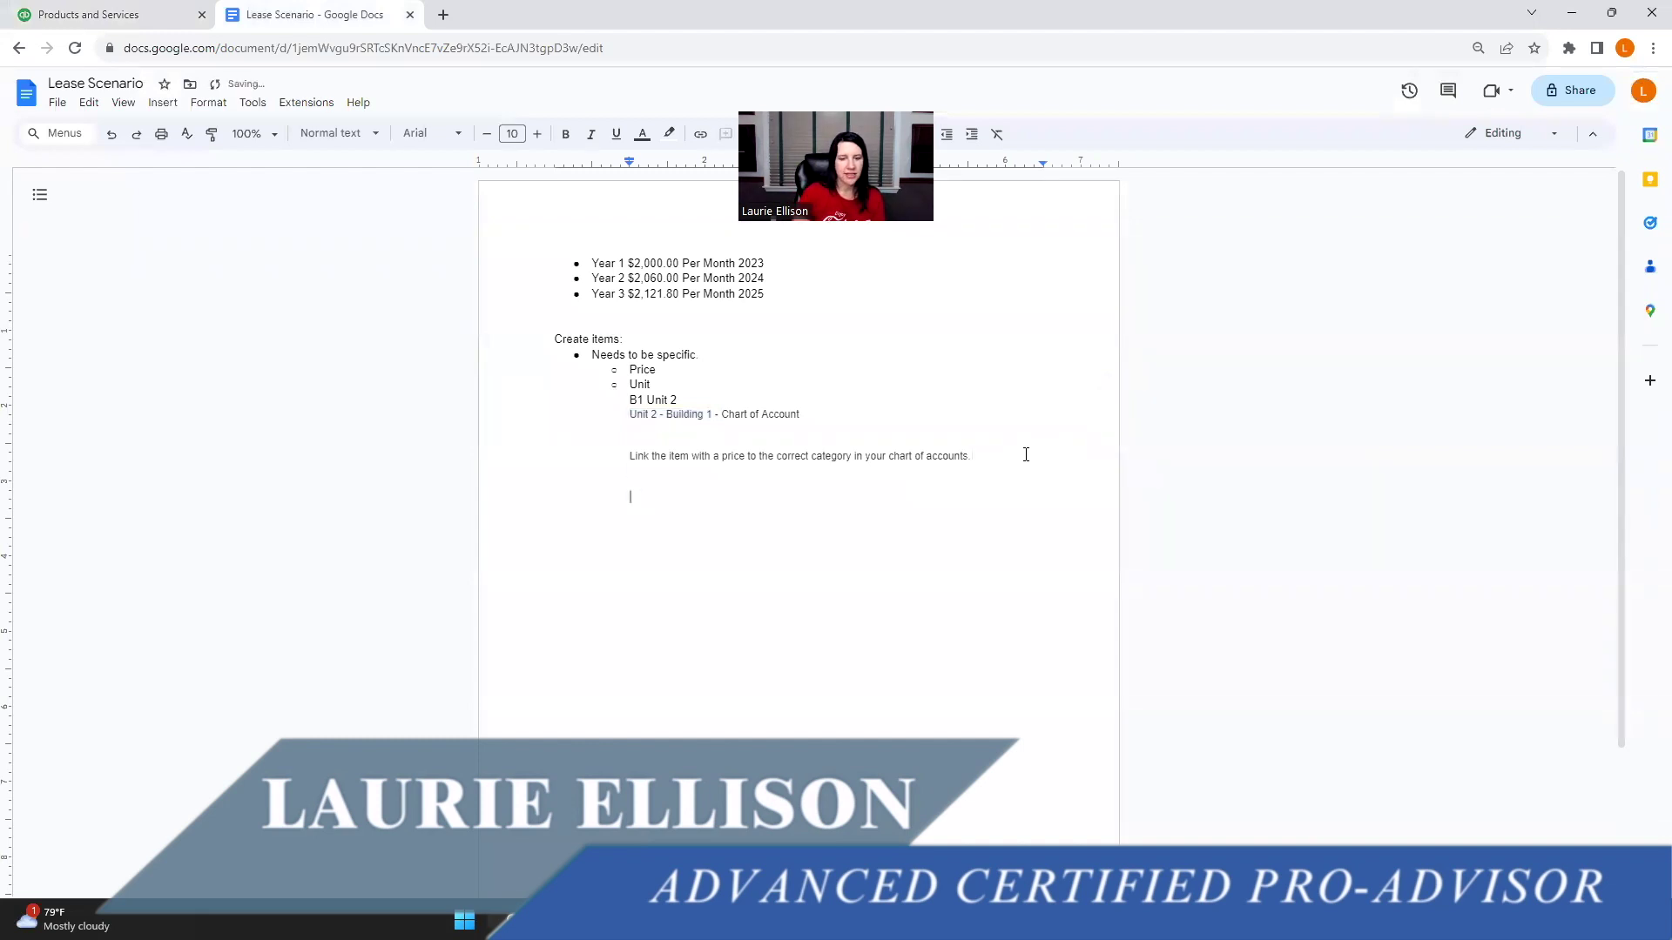
{"action": "type", "text": "Nex"}
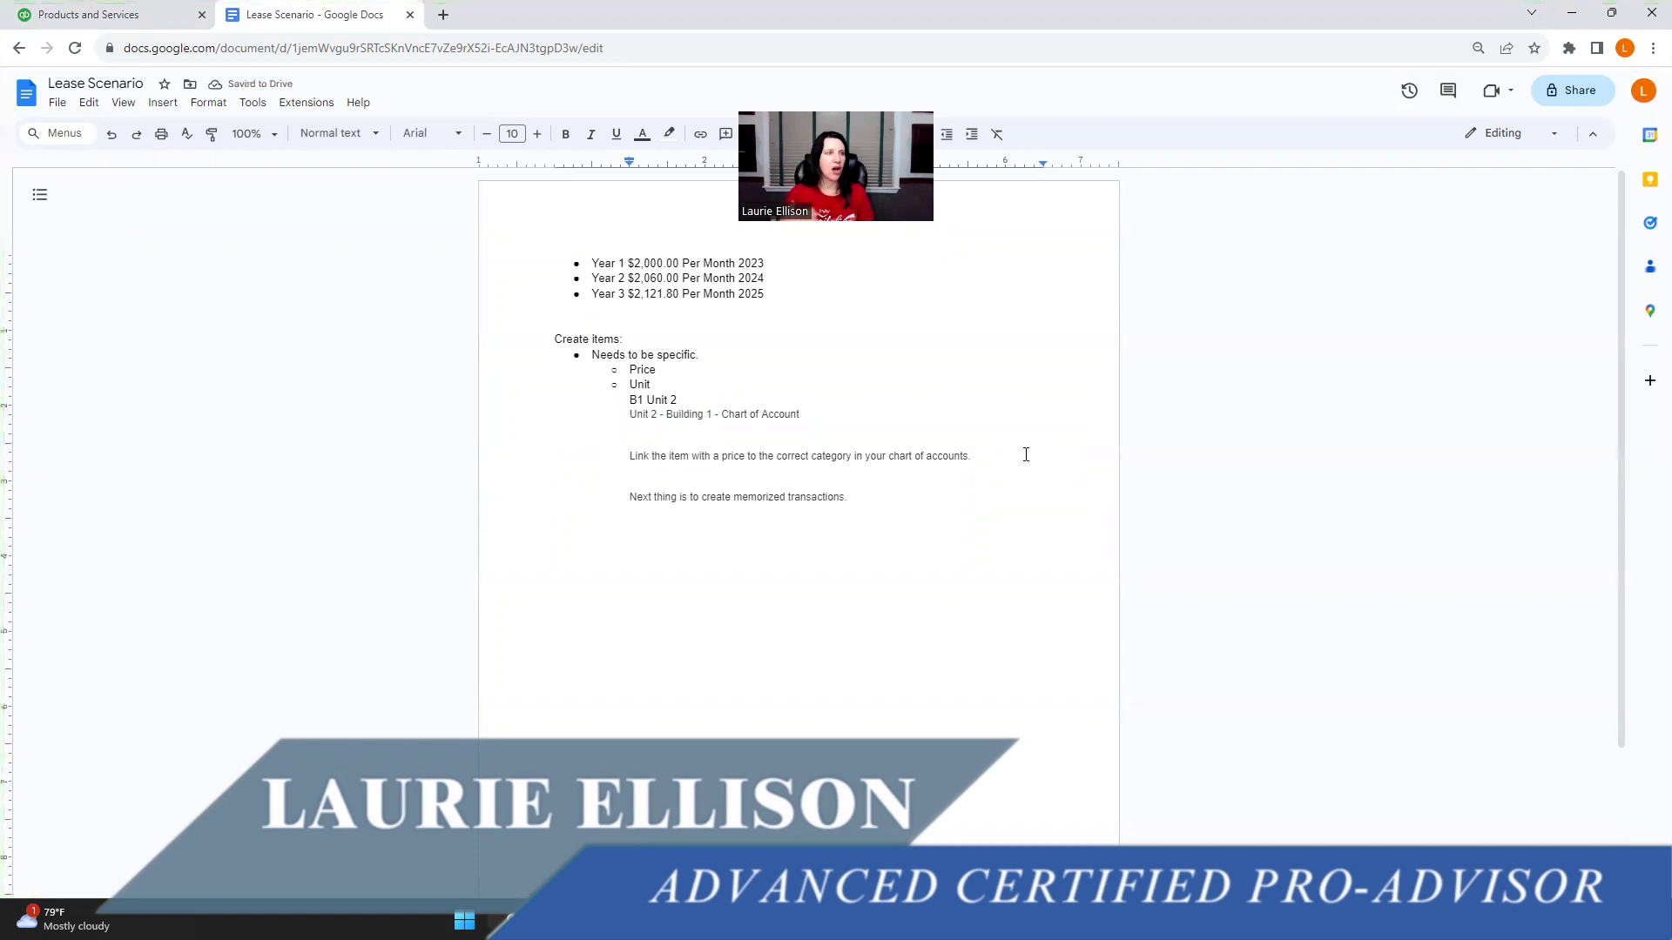
- Go to Sales > Customers and start an invoice for the B1 - Unit 2 12-31-25 customer
{"action": "left_click", "coordinate": [47, 7]}
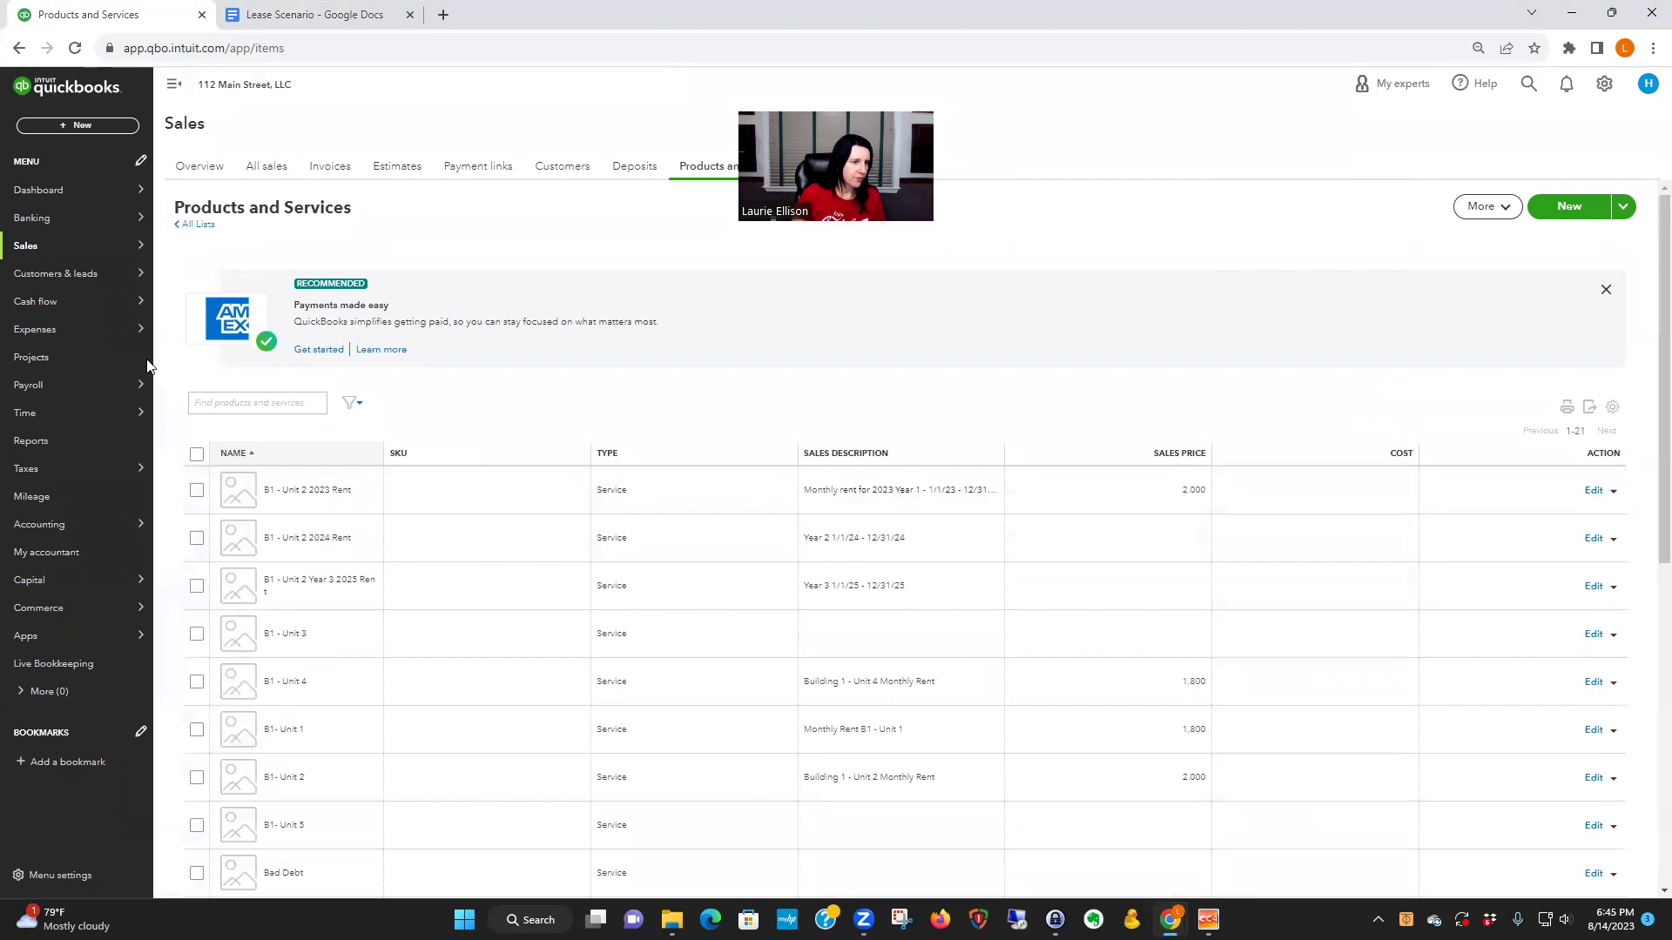
{"action": "mouse_move", "coordinate": [35, 393]}
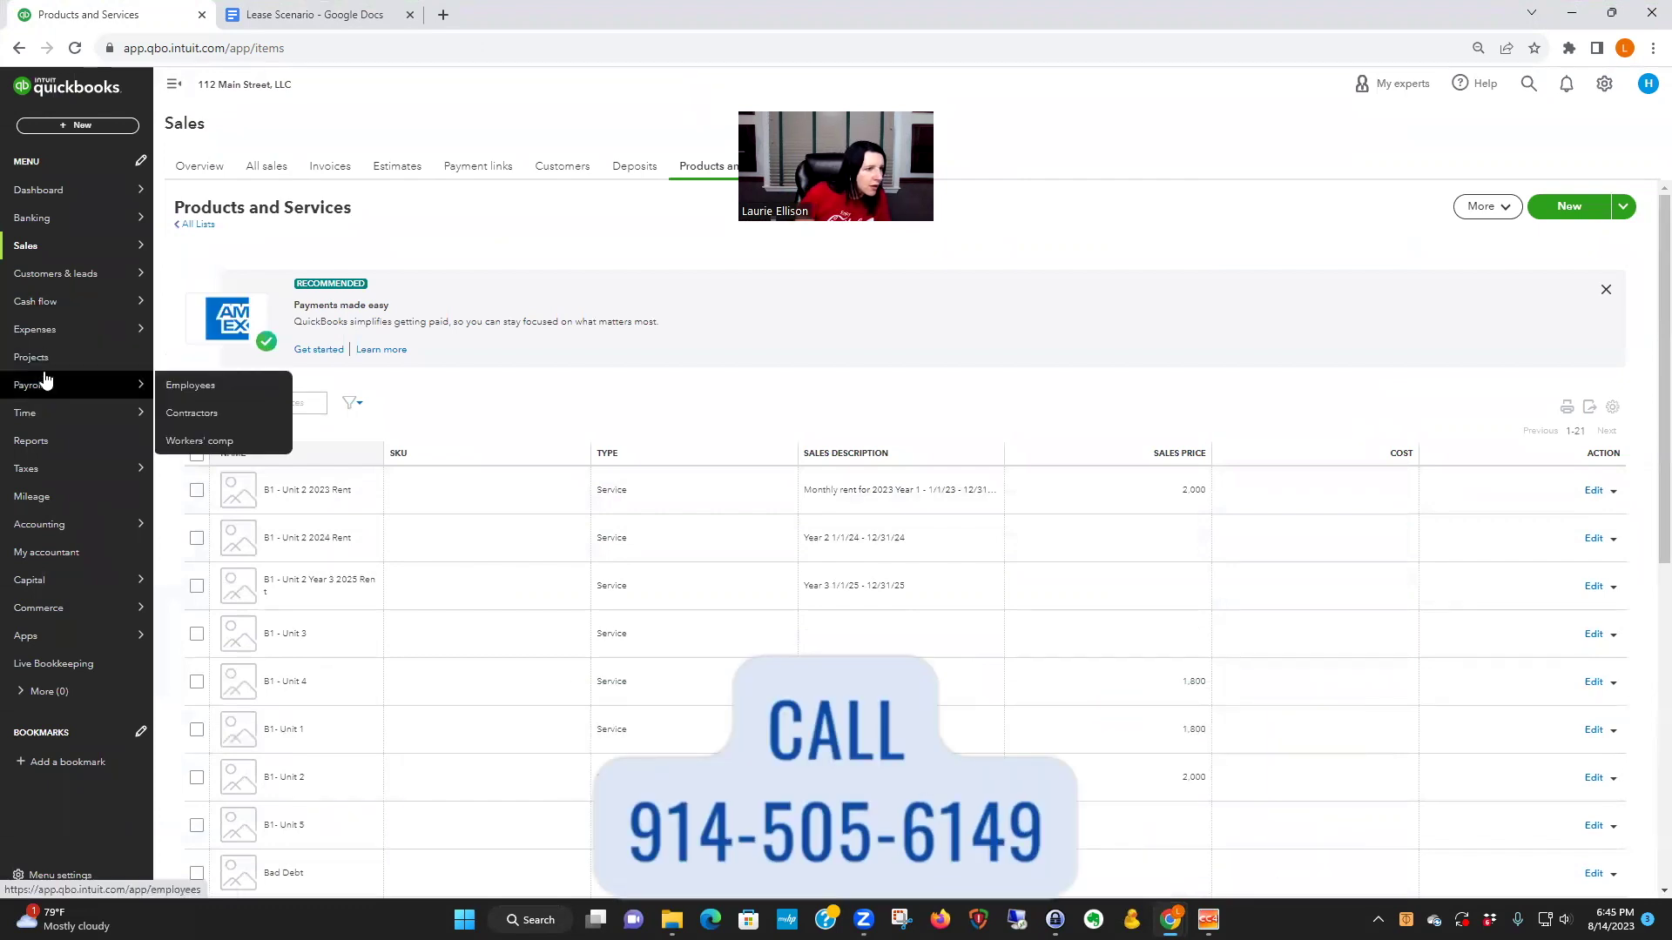
{"action": "mouse_move", "coordinate": [48, 246]}
{"action": "left_click", "coordinate": [197, 247]}
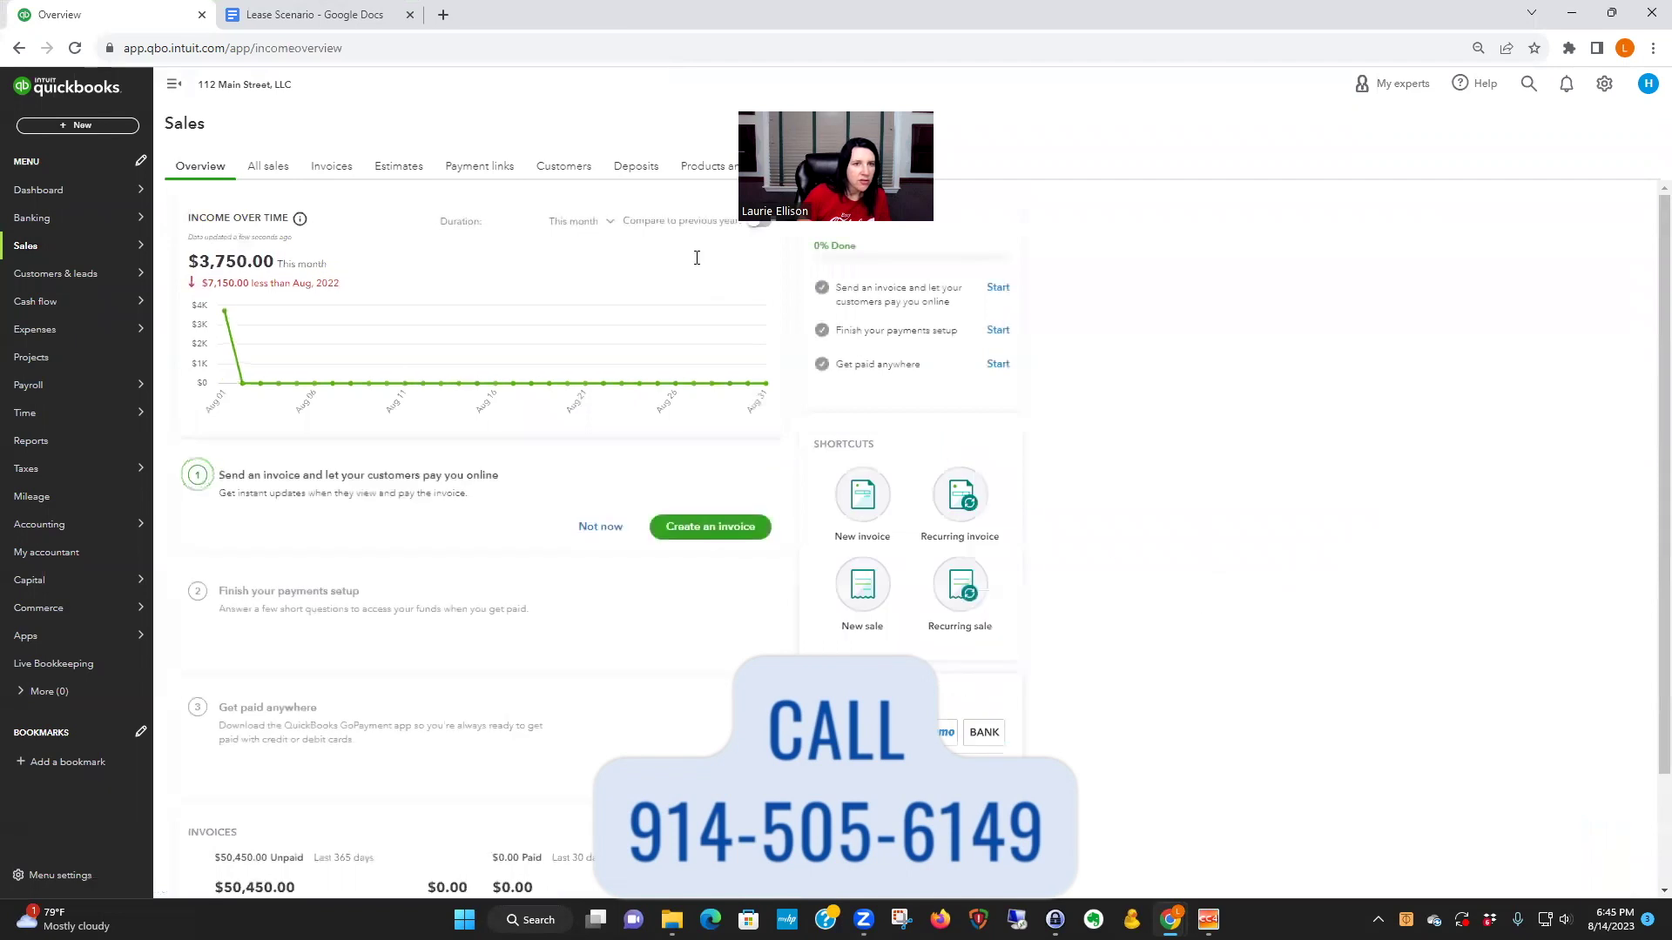
{"action": "left_click", "coordinate": [562, 167]}
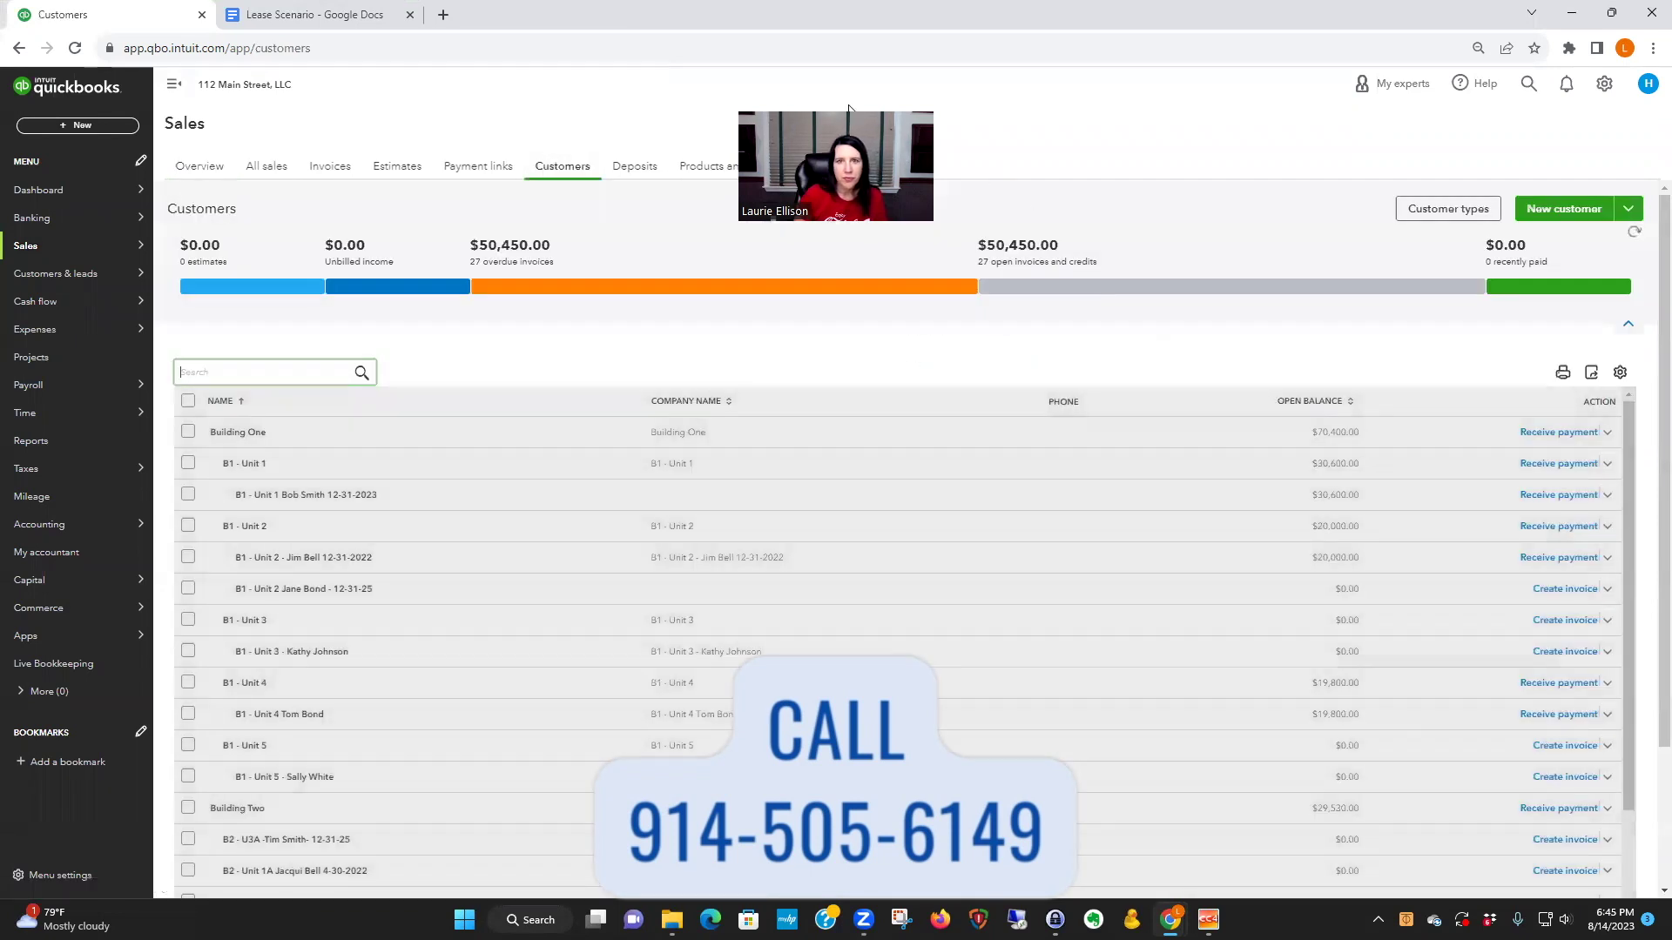
{"action": "left_click_drag", "start_coordinate": [849, 108], "coordinate": [1452, 68]}
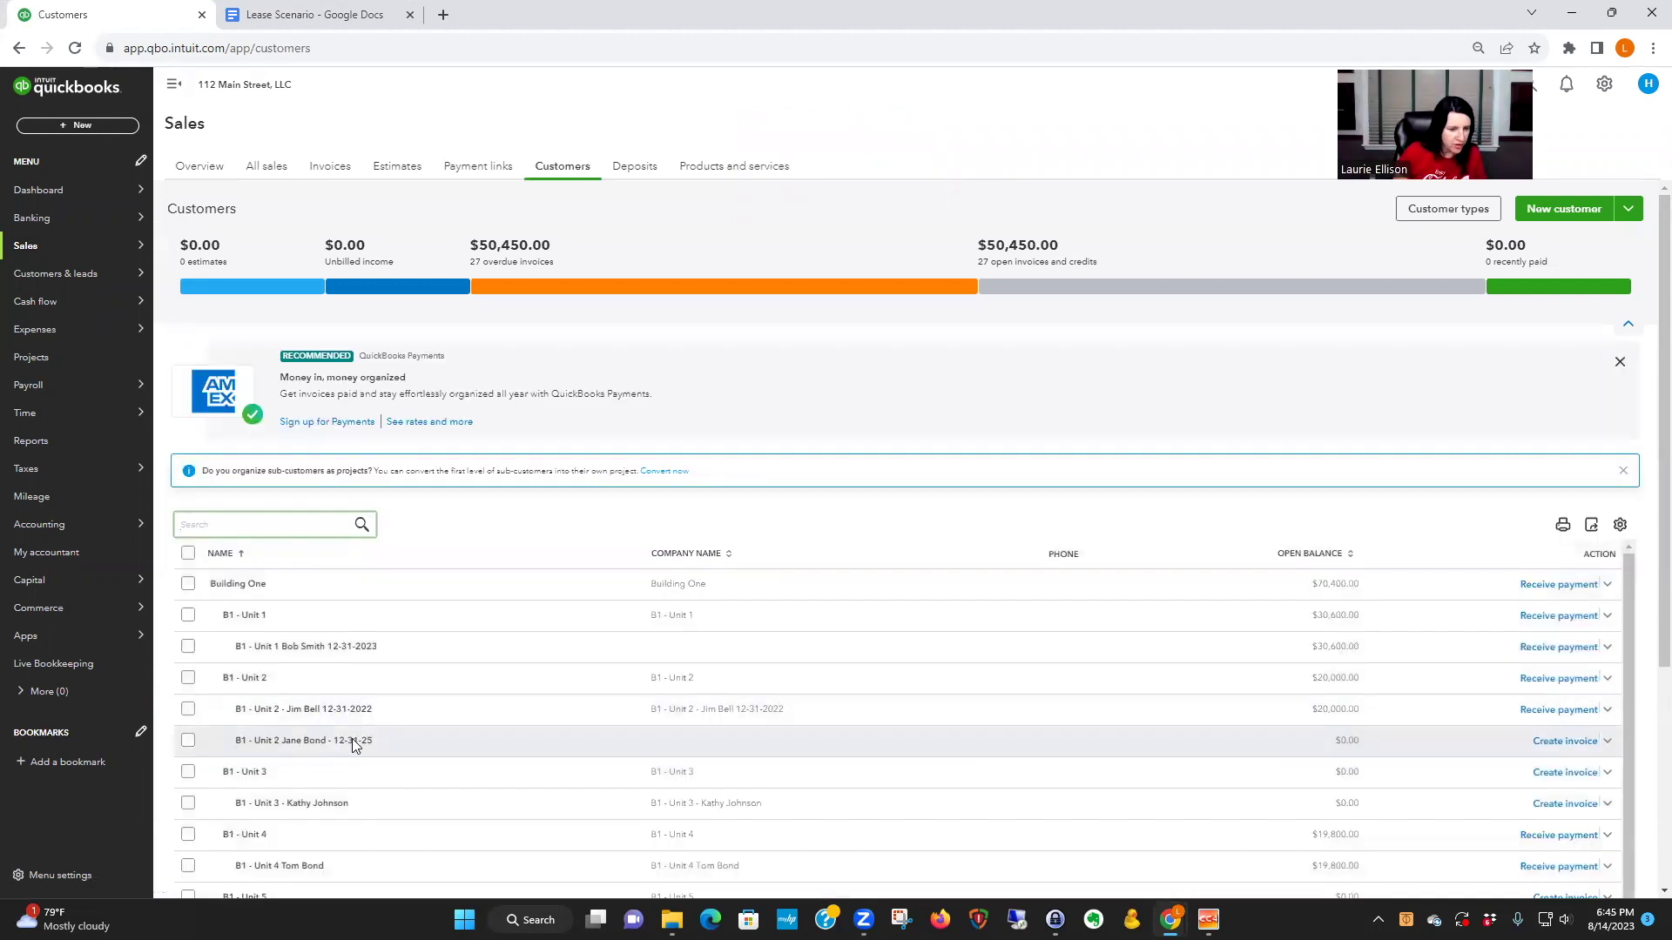
{"action": "left_click", "coordinate": [1567, 745]}
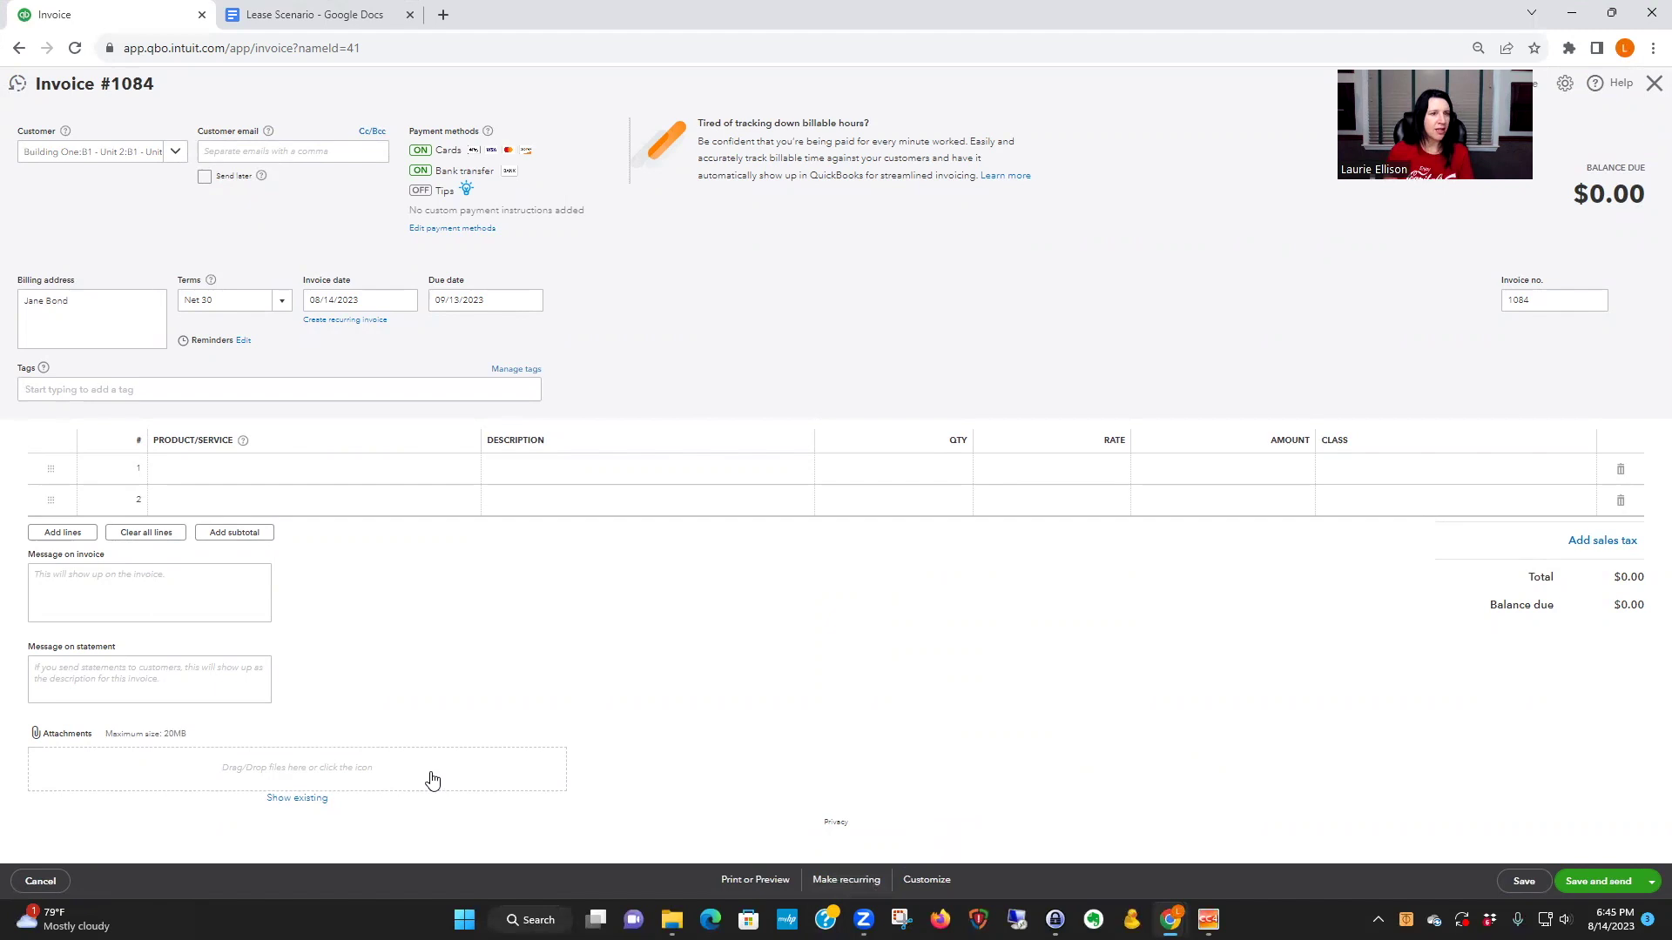
- Discard that invoice, close the settings menu, and restart invoice #1084 for the B1 - Unit 2 tenant
{"action": "left_click", "coordinate": [37, 881]}
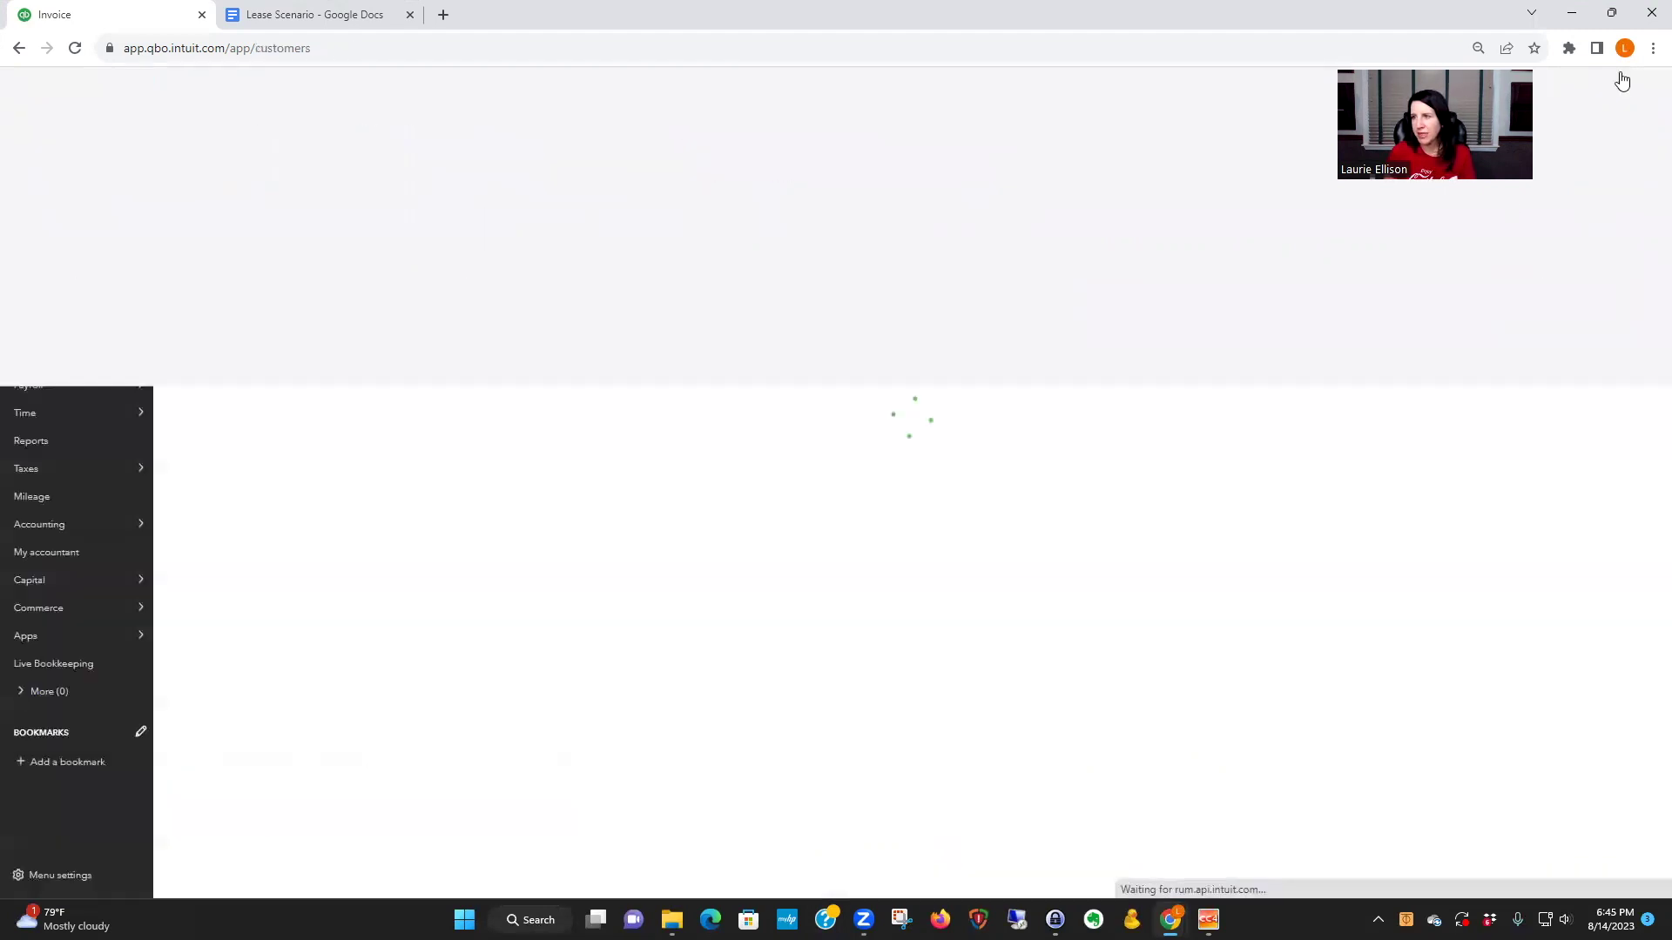
{"action": "left_click", "coordinate": [1604, 85]}
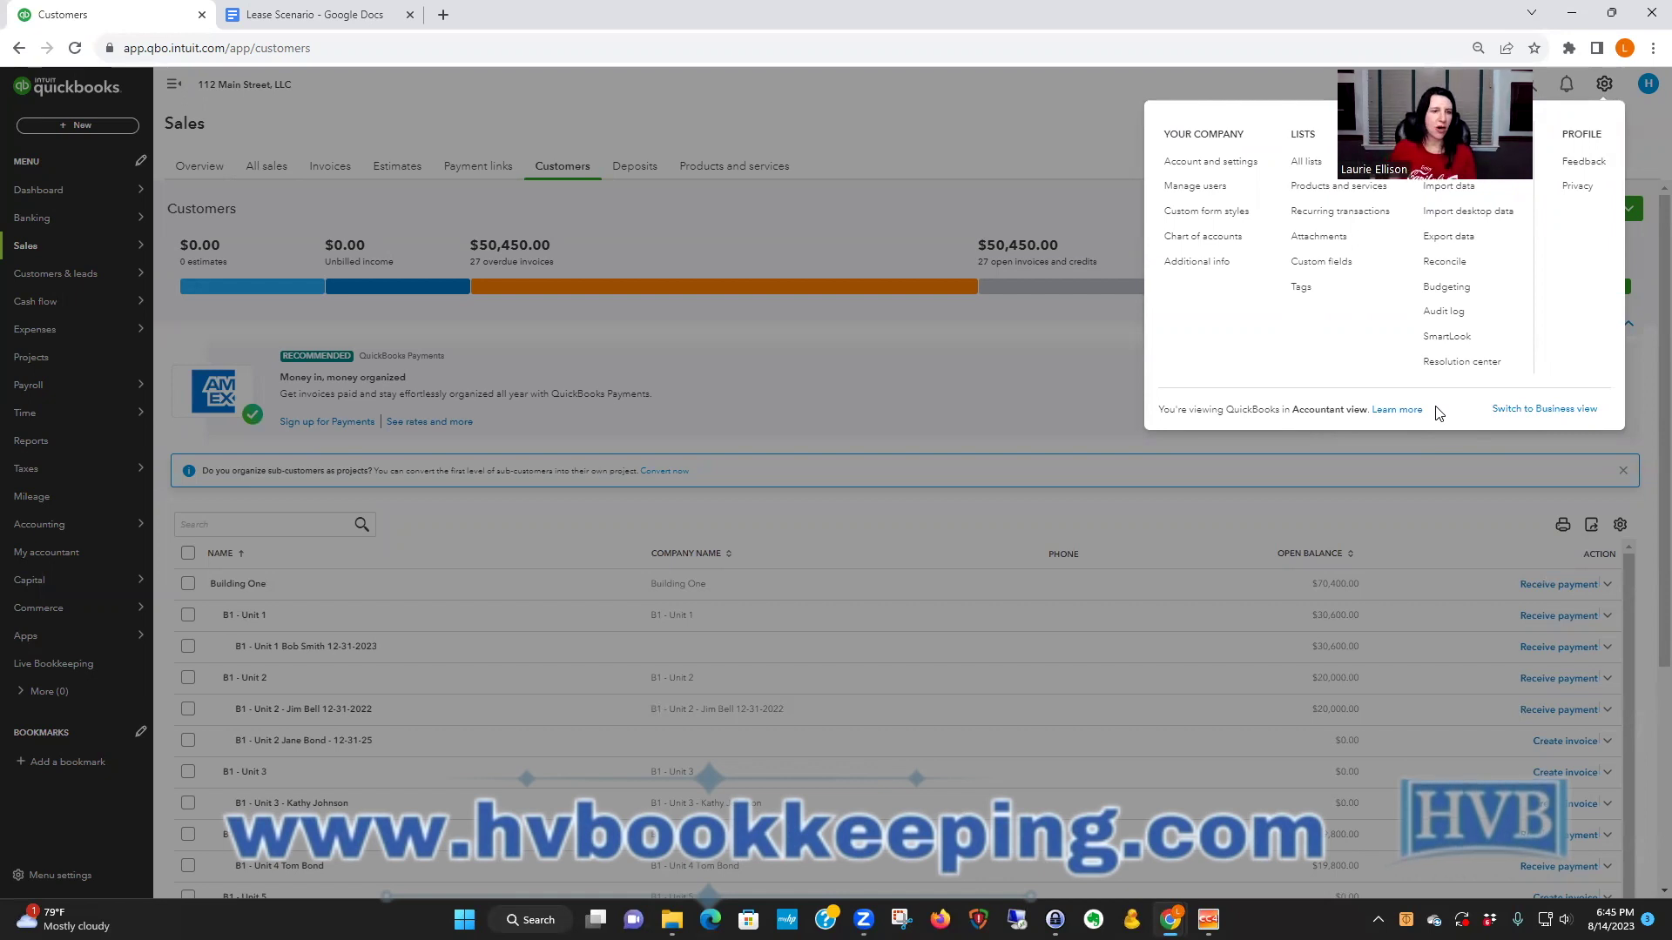
{"action": "left_click", "coordinate": [1070, 401]}
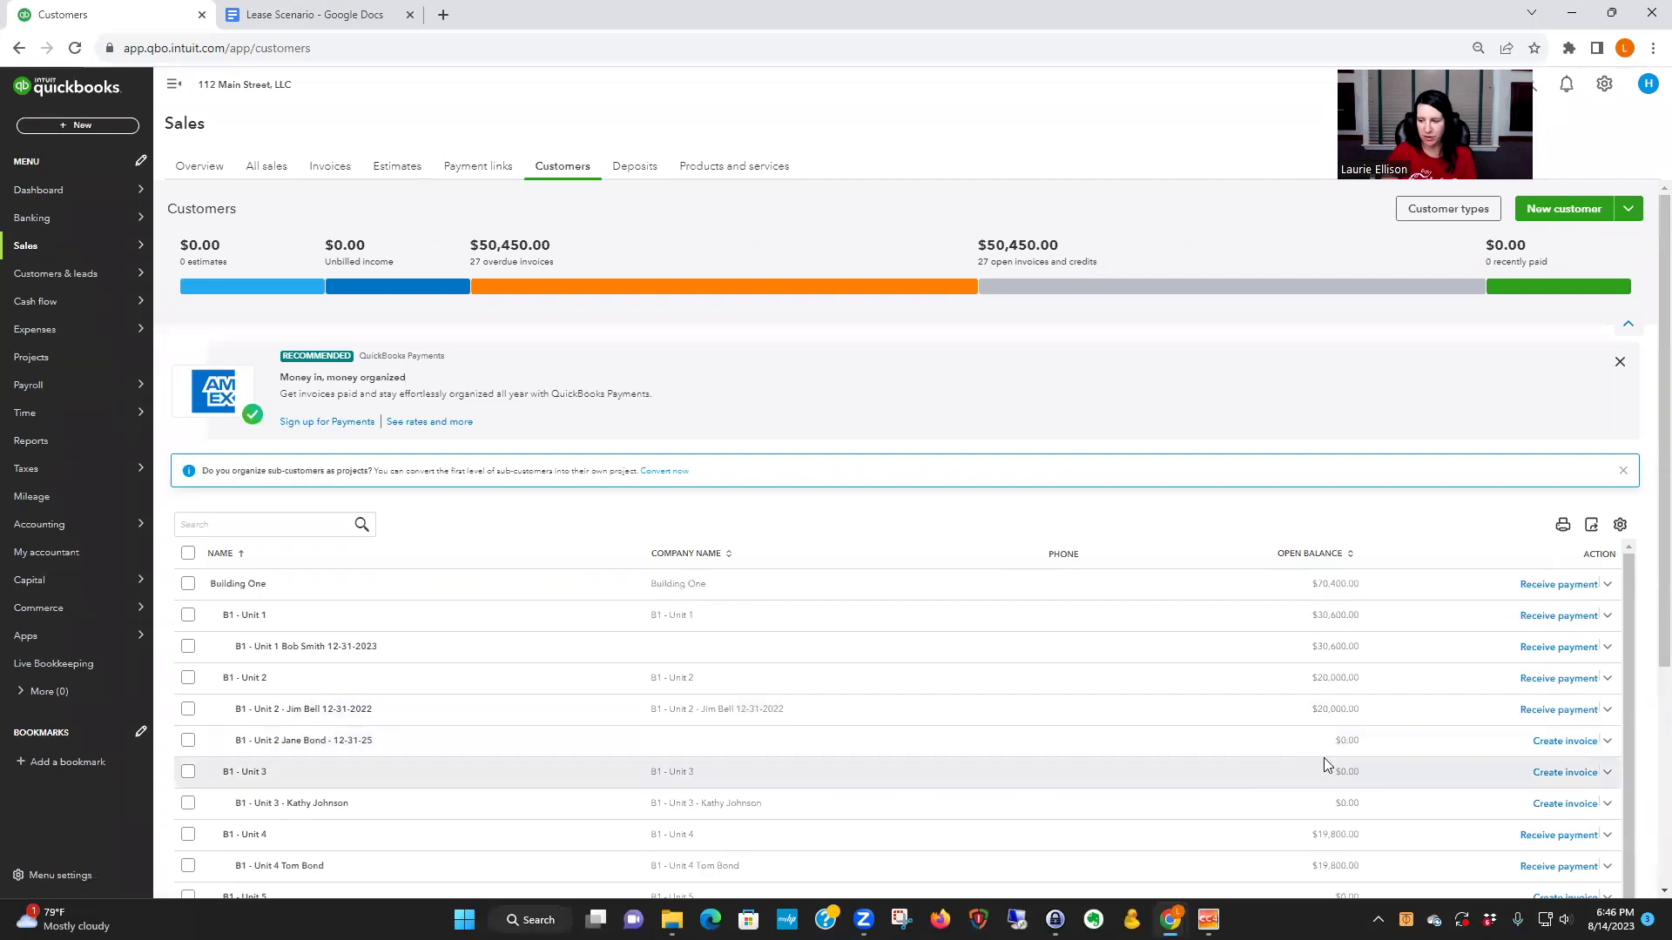
{"action": "left_click", "coordinate": [1558, 741]}
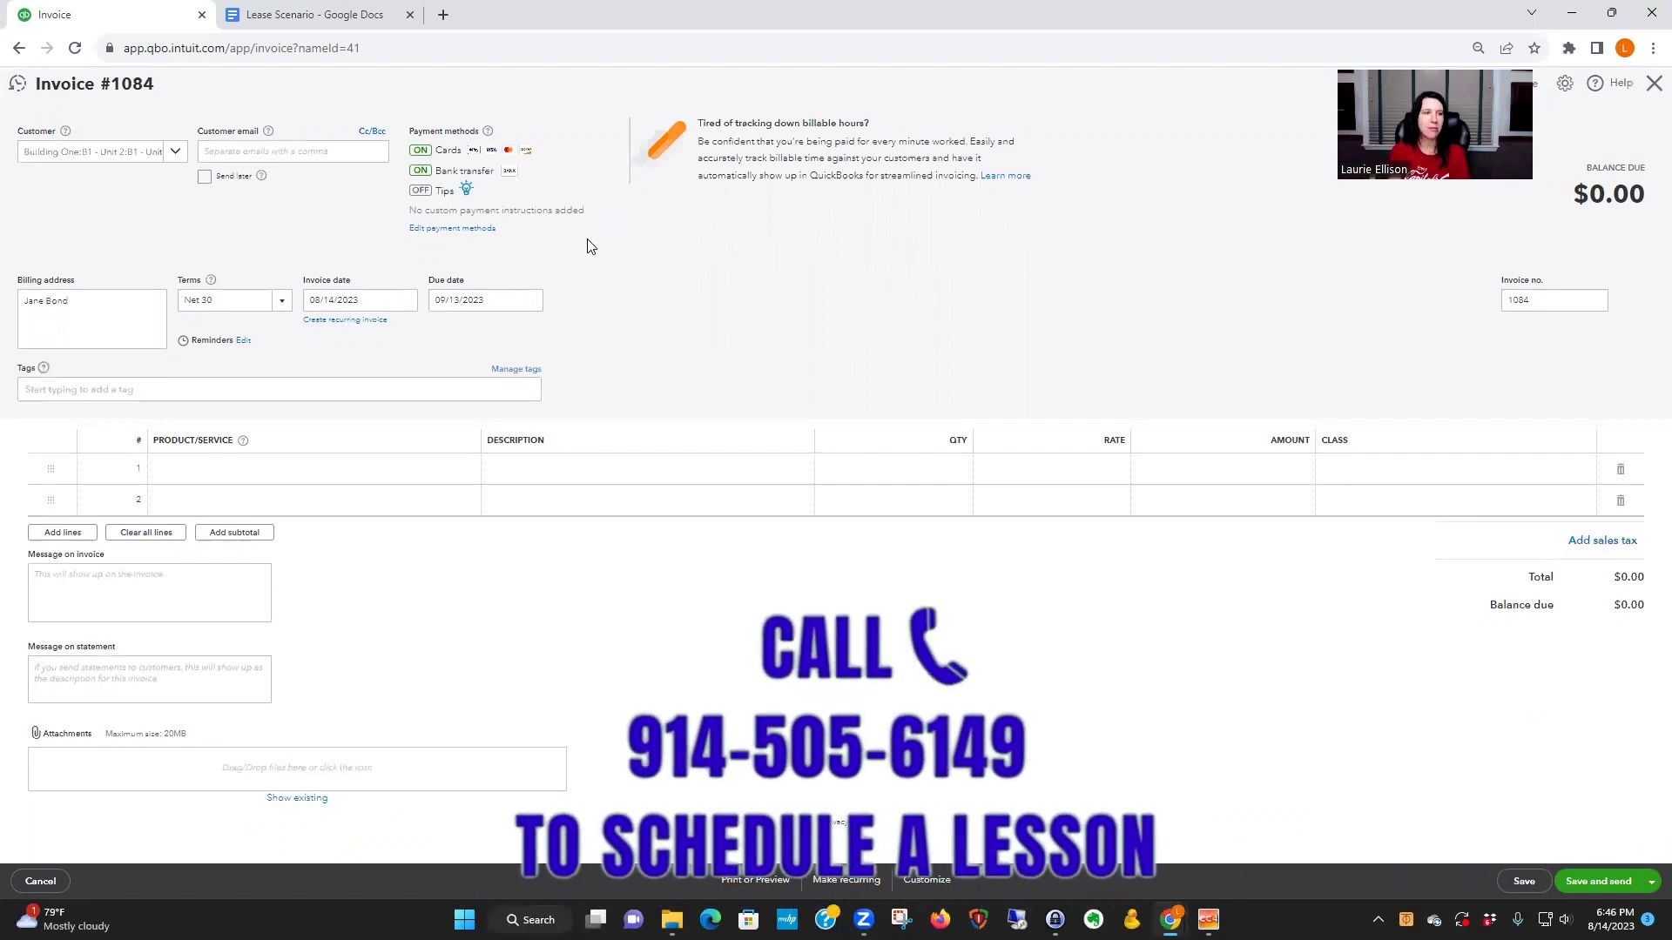
- Date invoice #1084 09/01/2023 and bill line 1 with B1 - Unit 2 2023 Rent at $2,000.00
{"action": "left_click", "coordinate": [404, 300]}
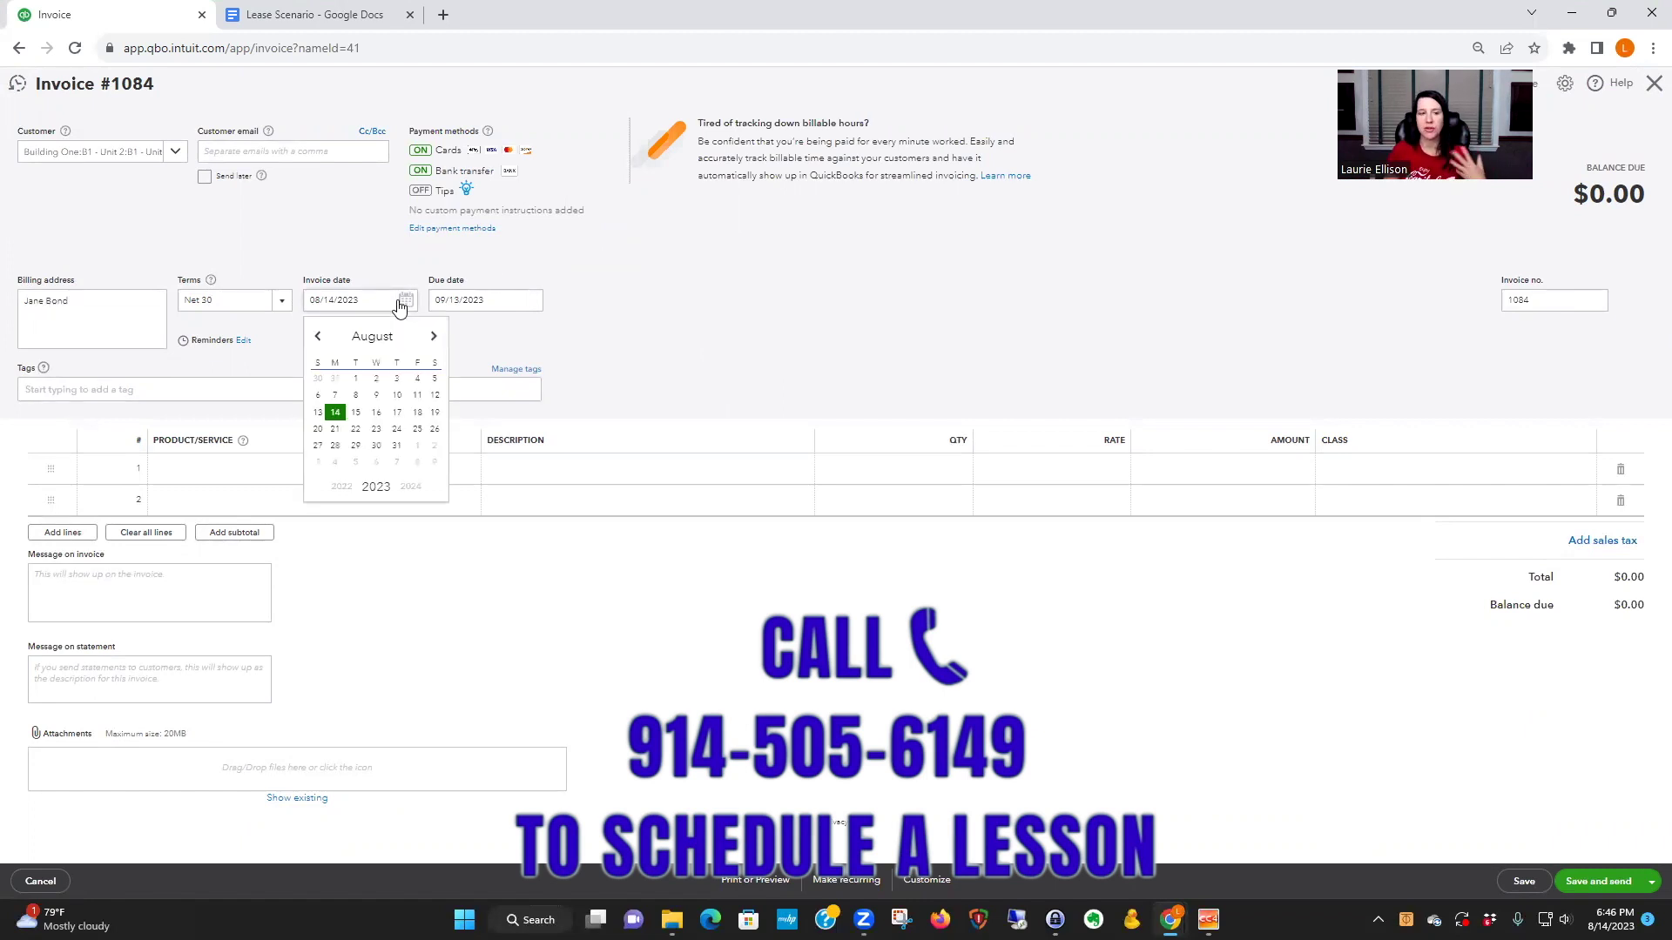
{"action": "left_click", "coordinate": [417, 445]}
{"action": "left_click", "coordinate": [174, 153]}
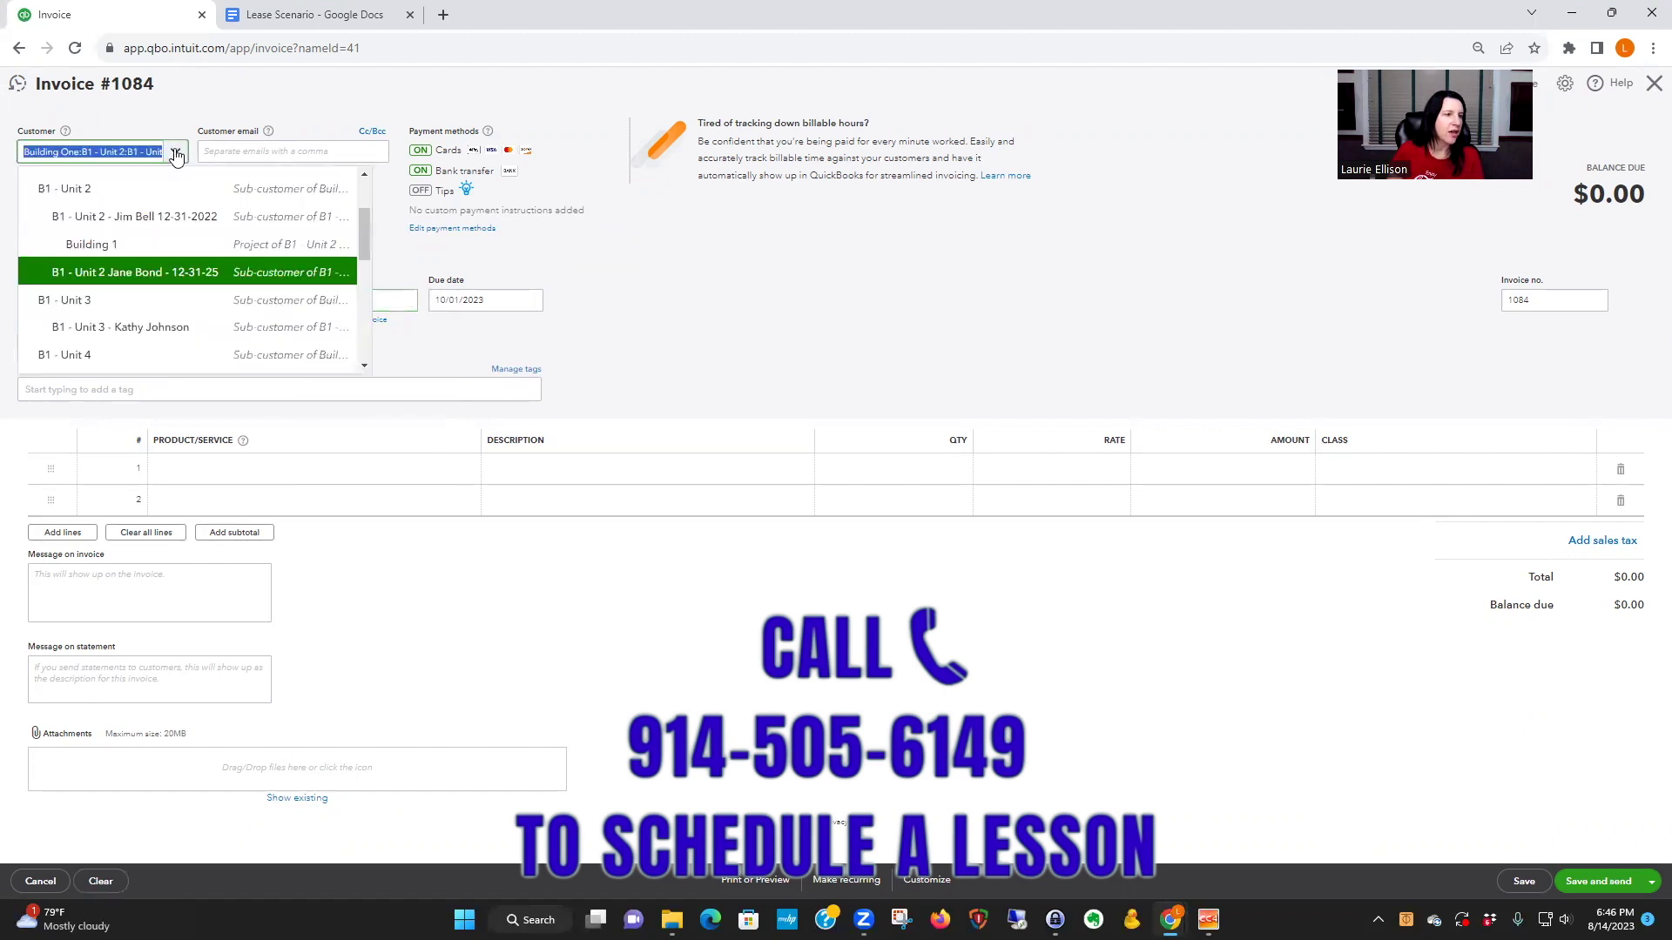
{"action": "left_click", "coordinate": [710, 274]}
{"action": "left_click", "coordinate": [371, 471]}
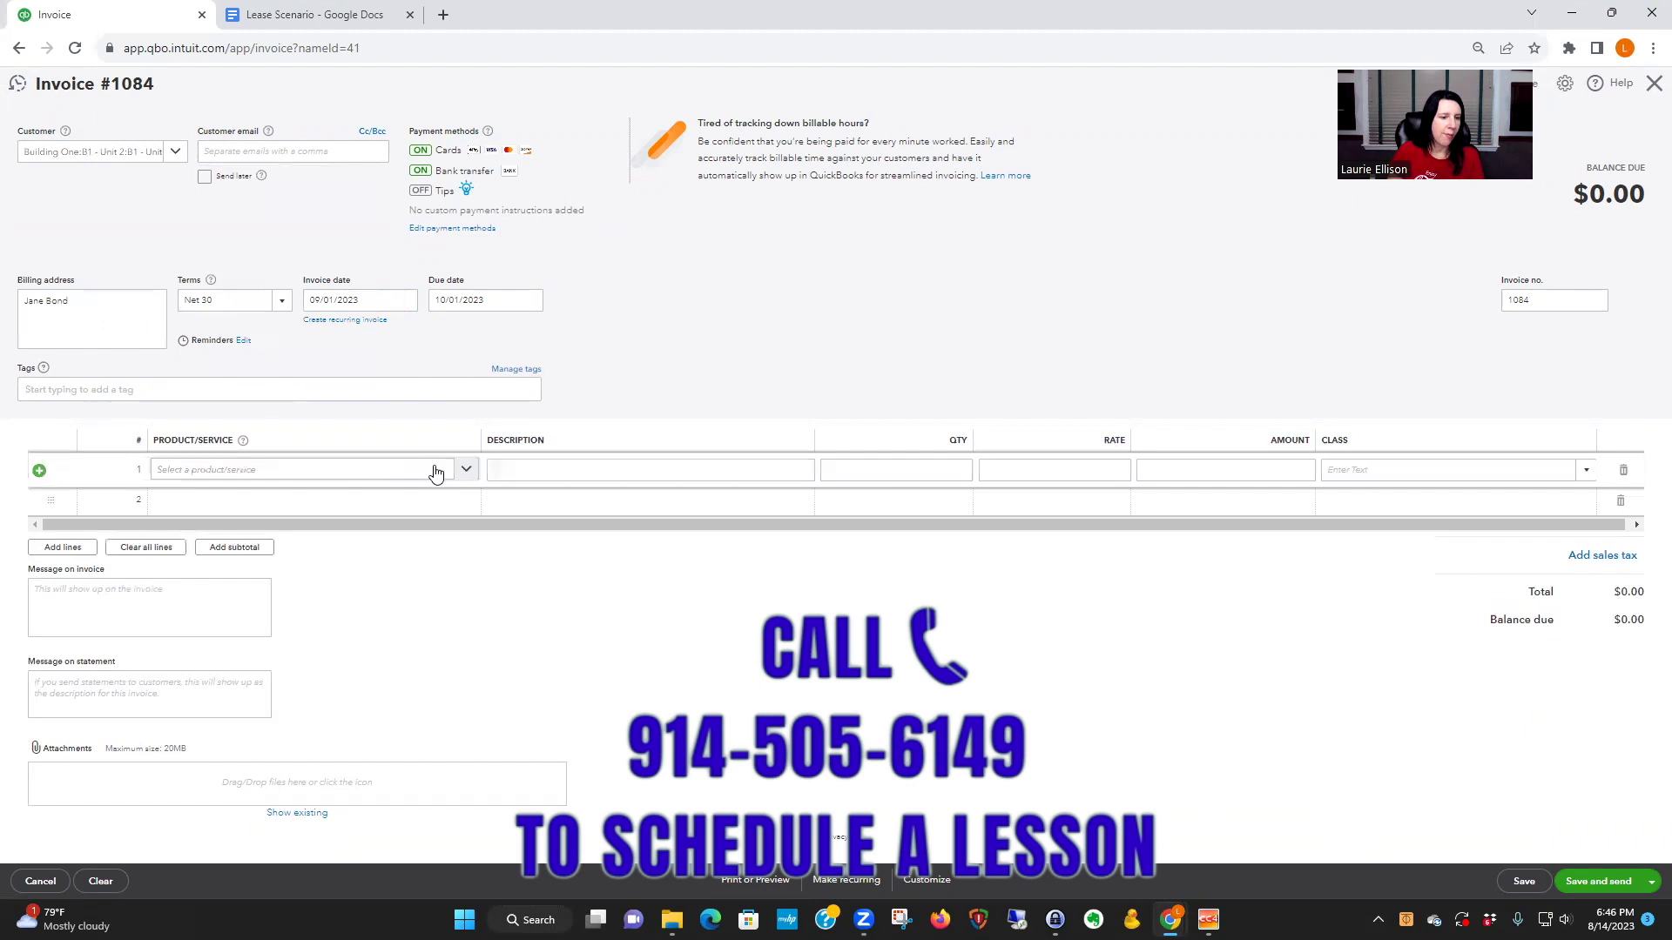
{"action": "left_click", "coordinate": [347, 475]}
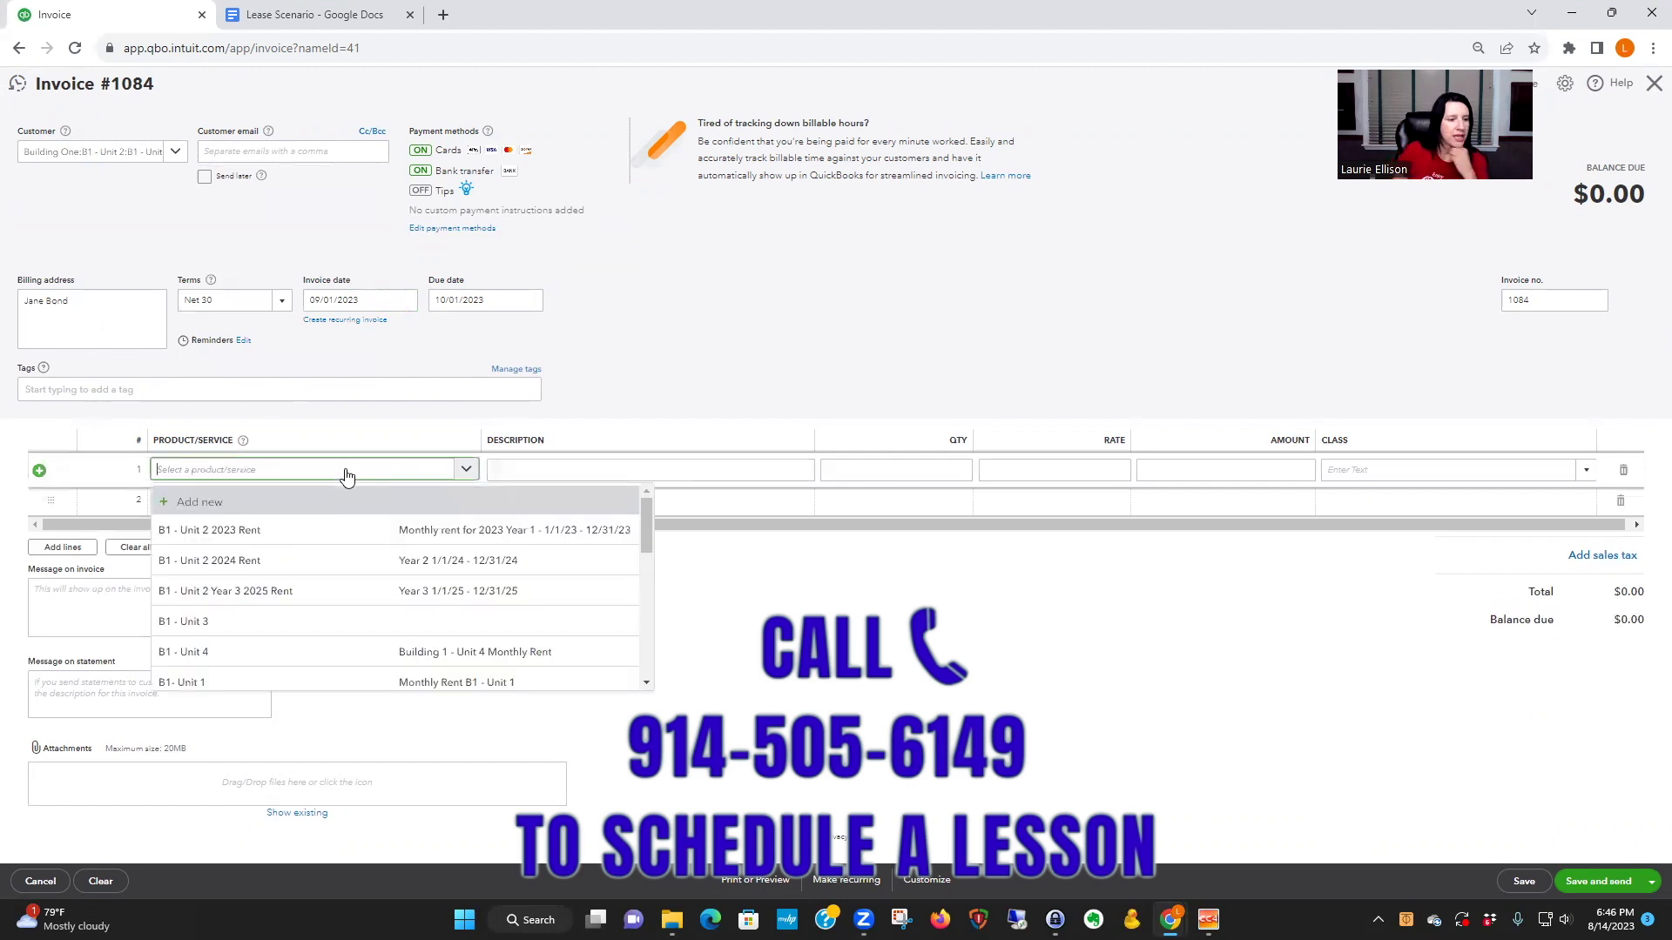
{"action": "left_click", "coordinate": [260, 529]}
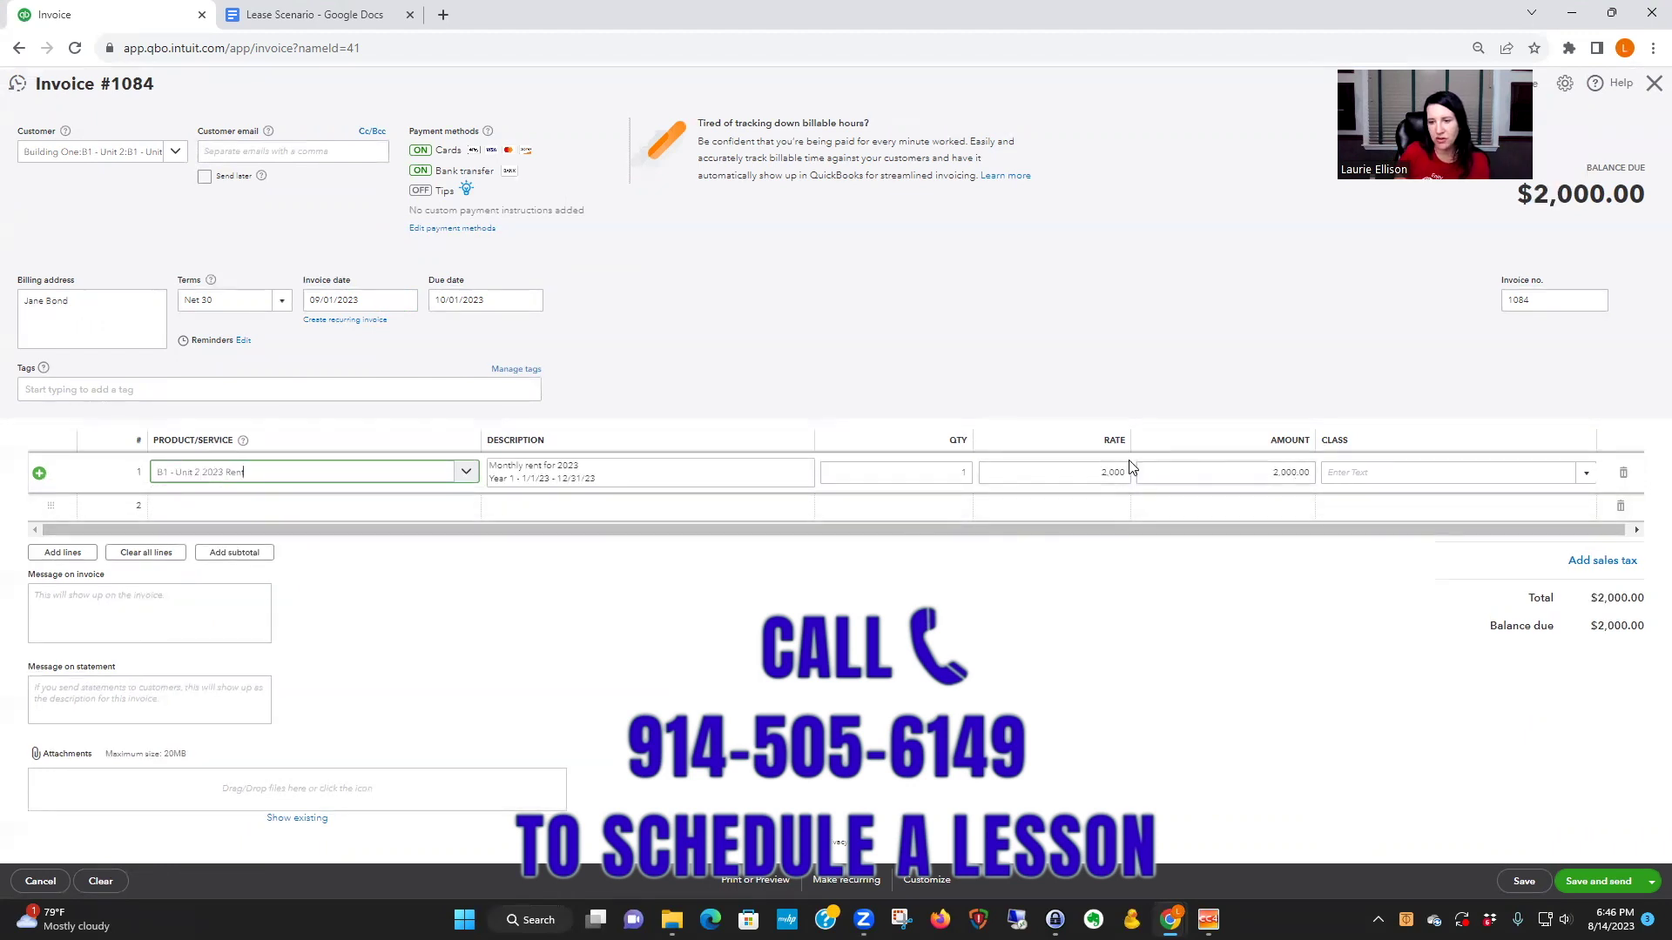
{"action": "left_click", "coordinate": [374, 16]}
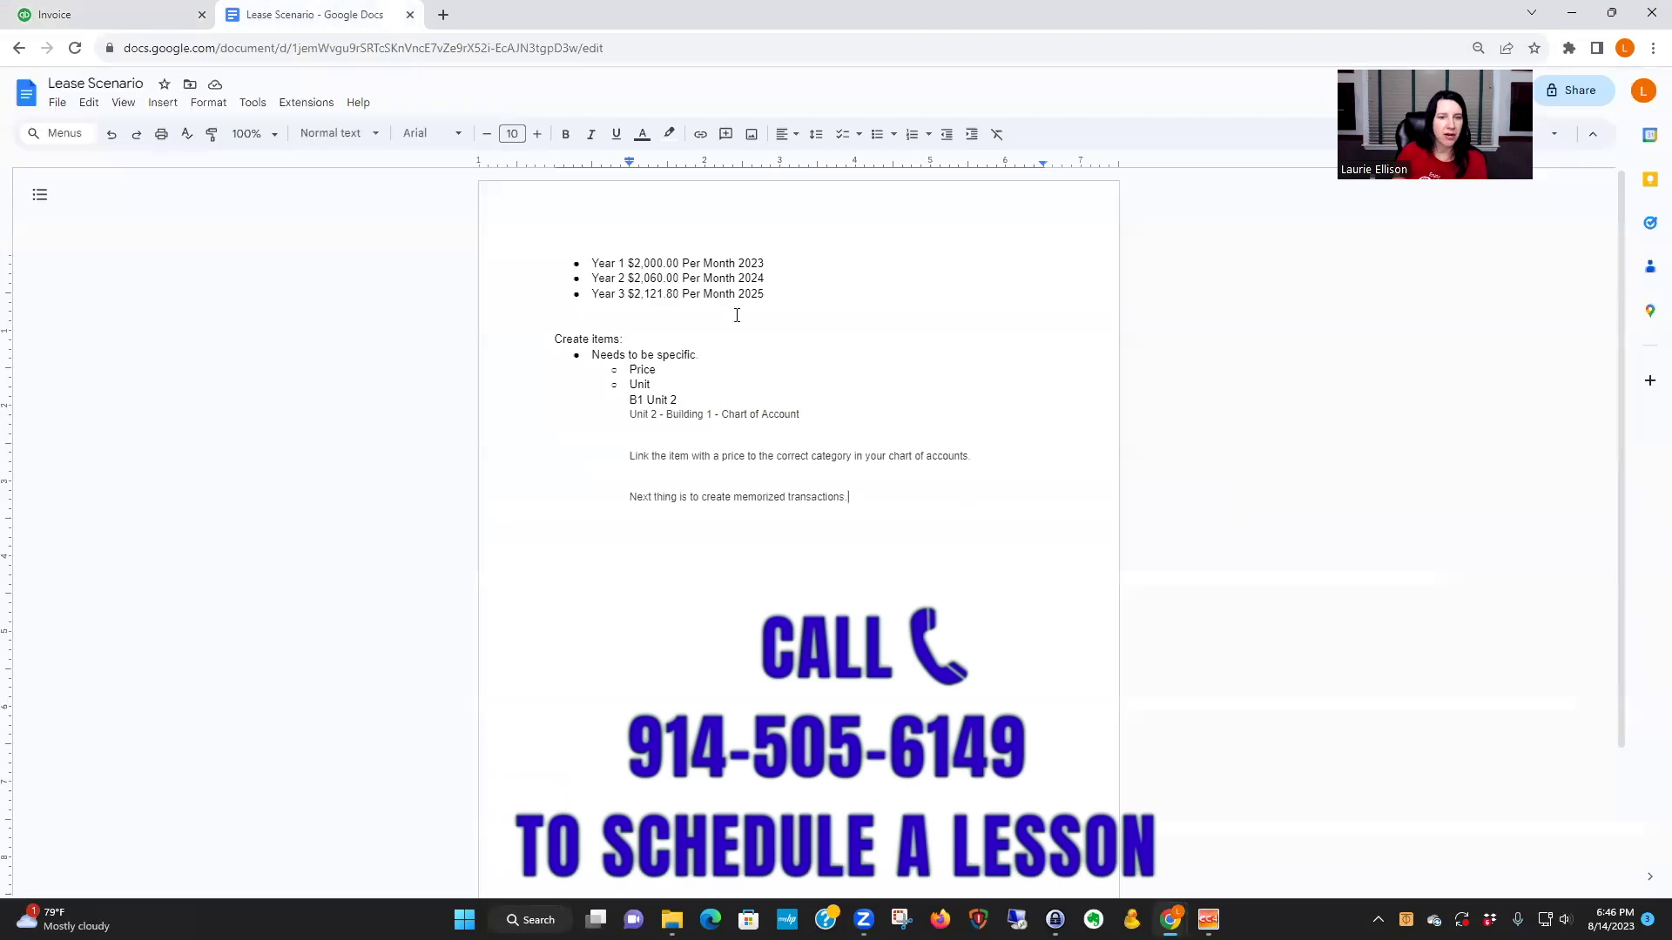
- Enter the customer's e-mail address on invoice #1084, leaving the Cc/Bcc fields empty
{"action": "left_click", "coordinate": [87, 15]}
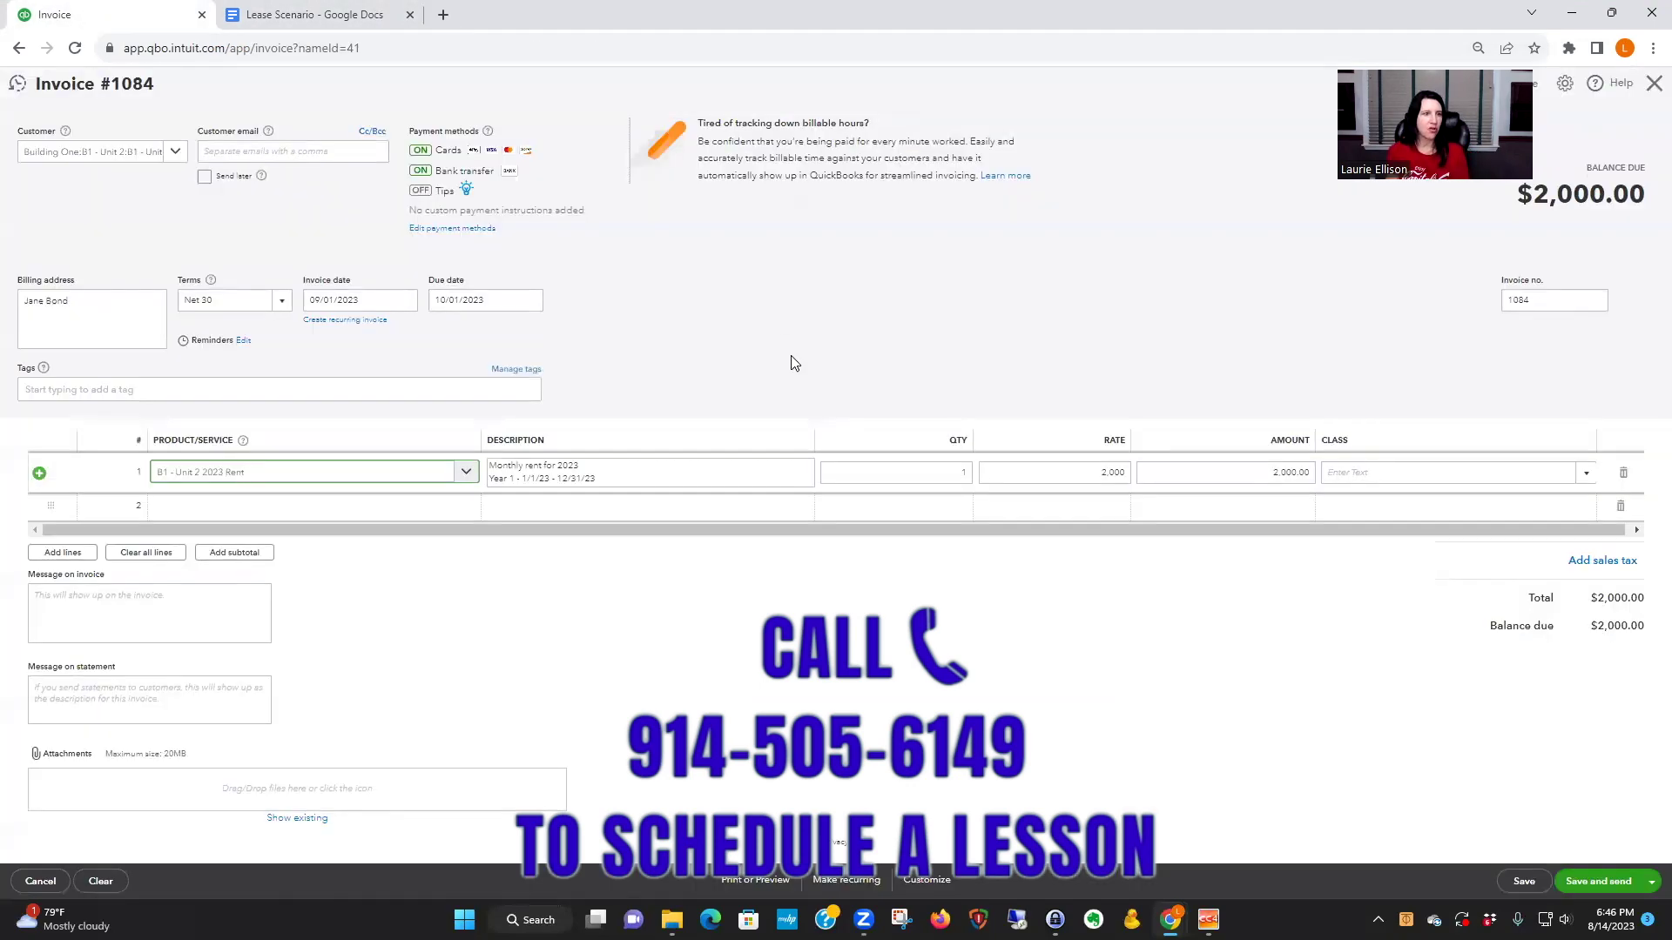
{"action": "left_click", "coordinate": [272, 150]}
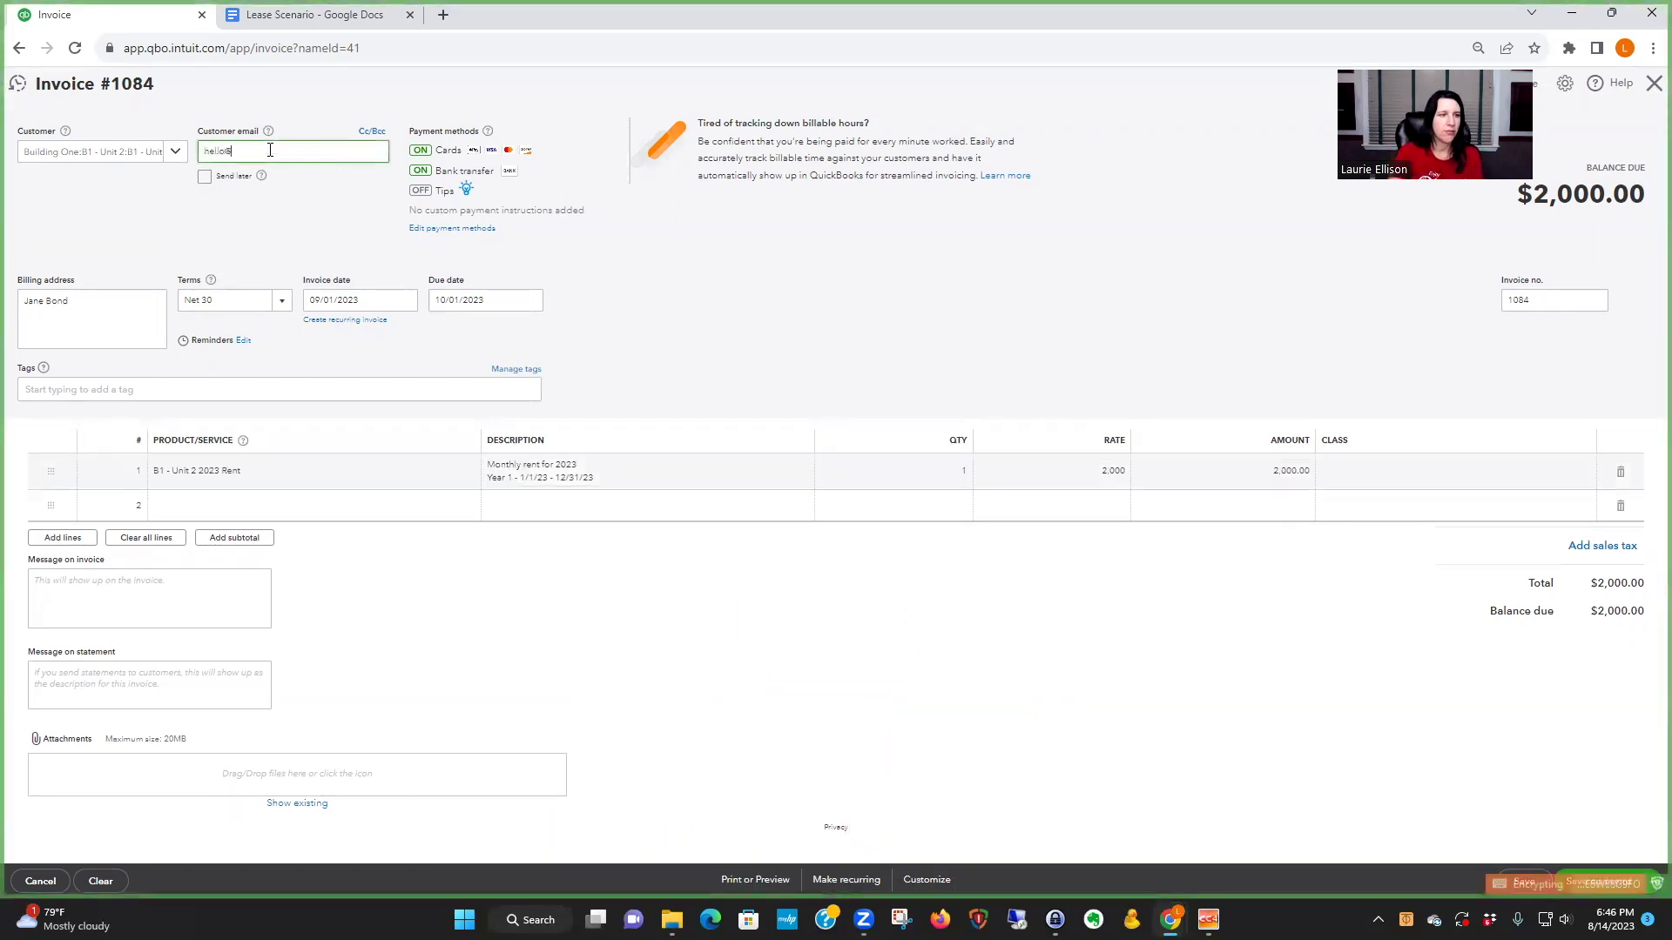
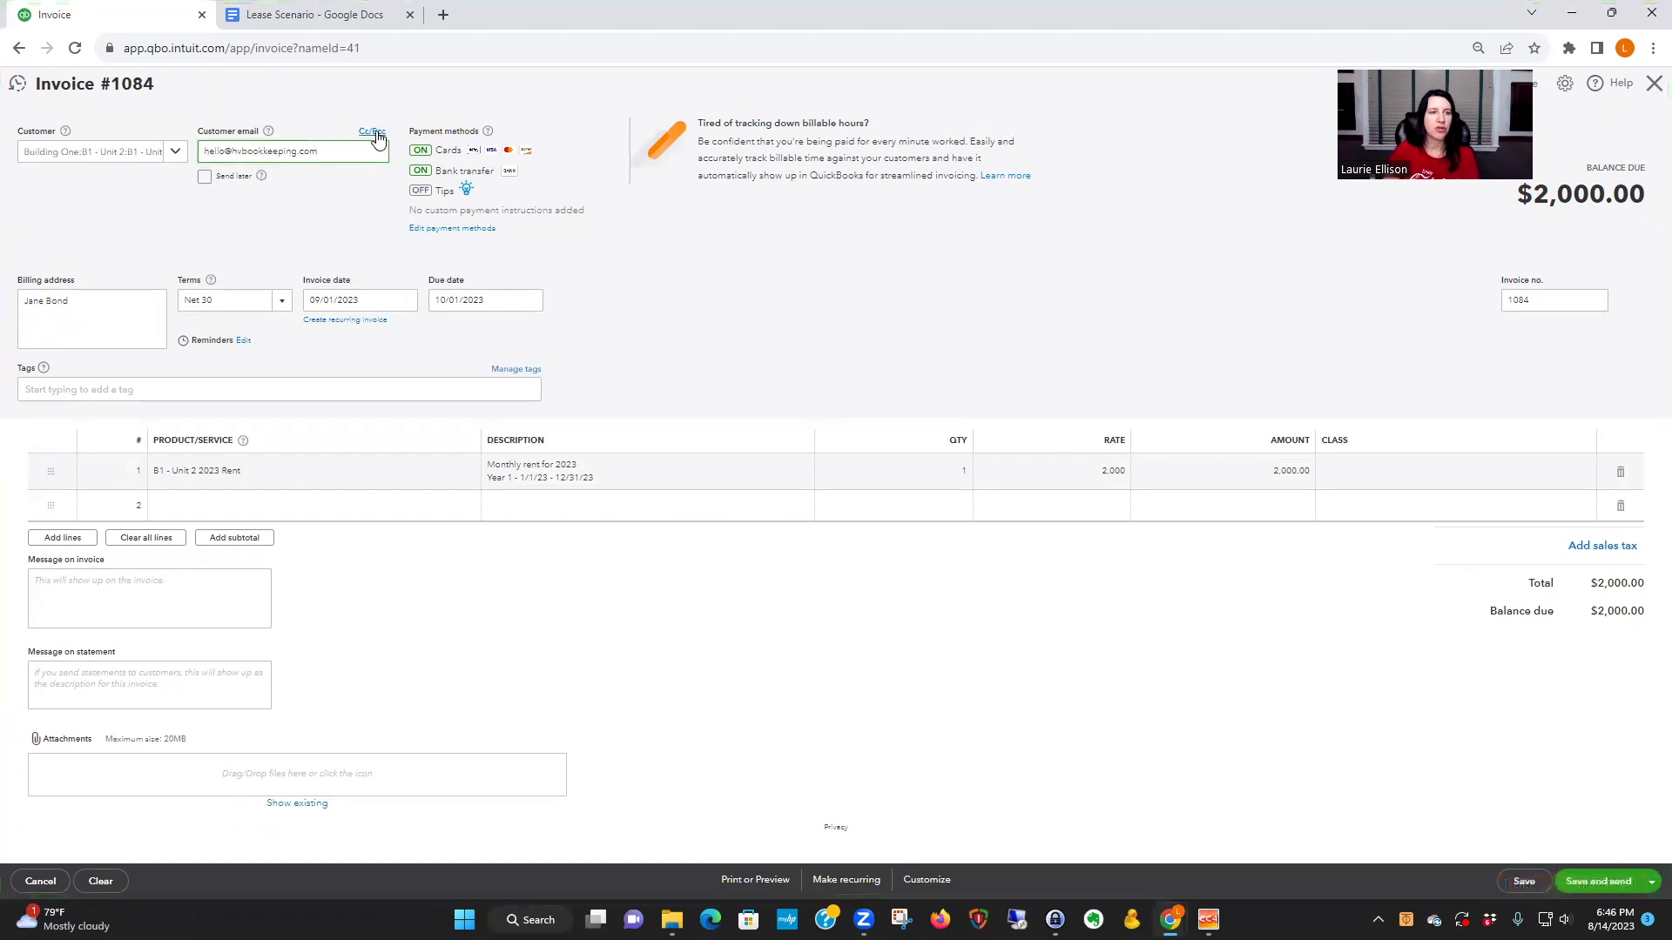
{"action": "left_click", "coordinate": [372, 131]}
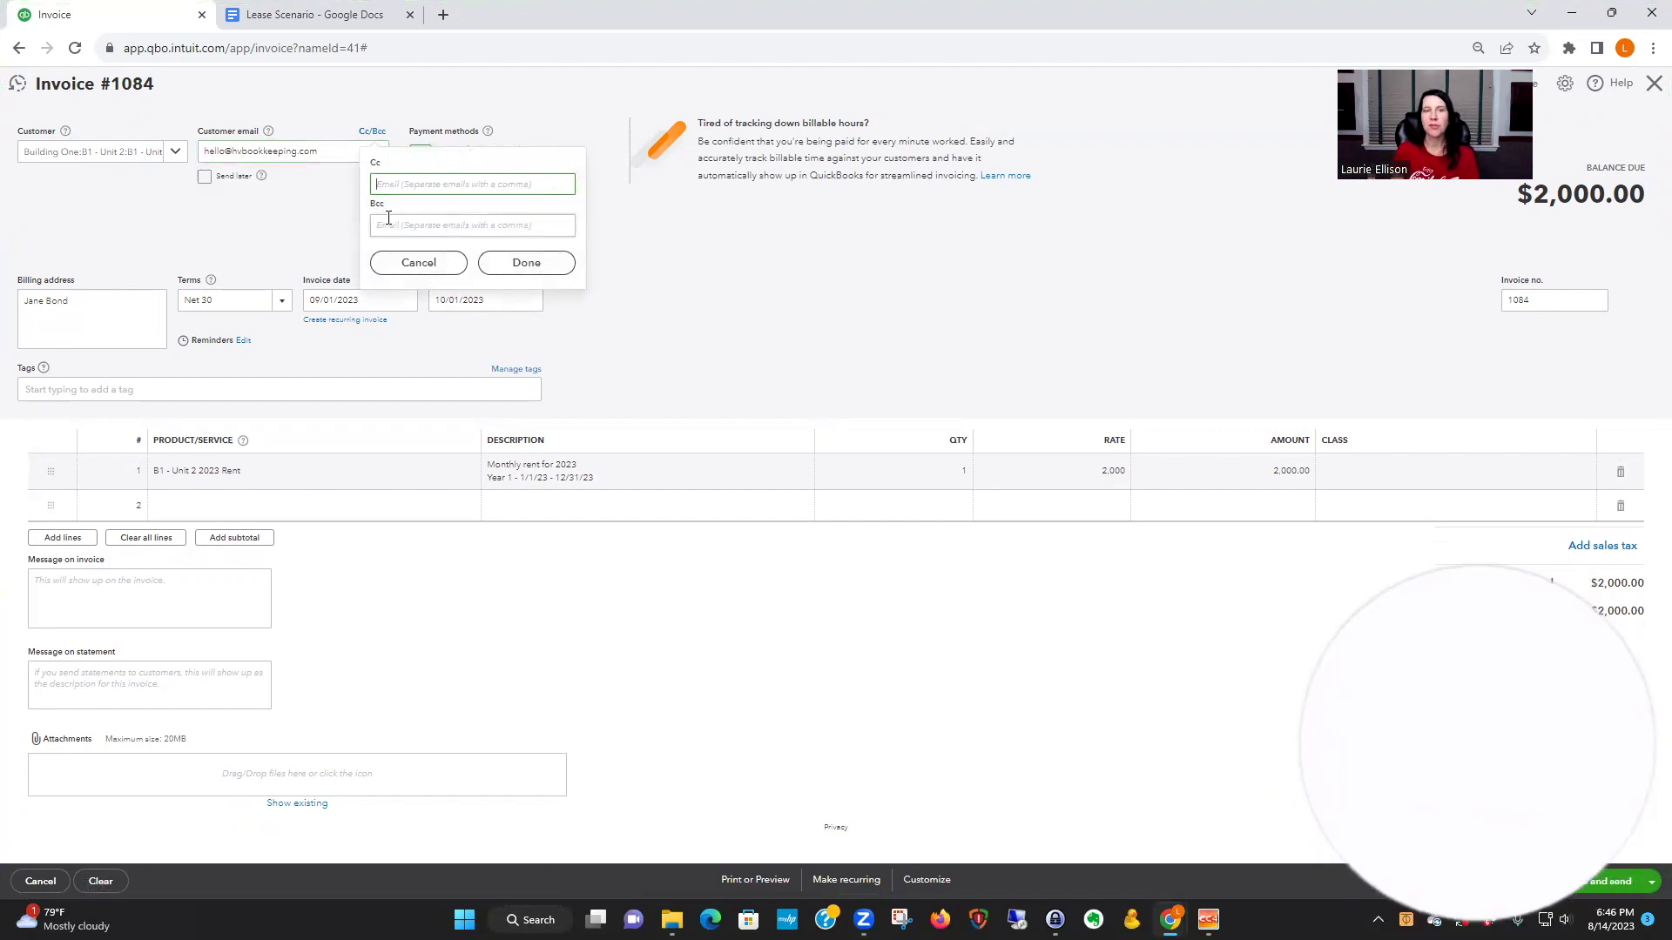
{"action": "left_click", "coordinate": [526, 262]}
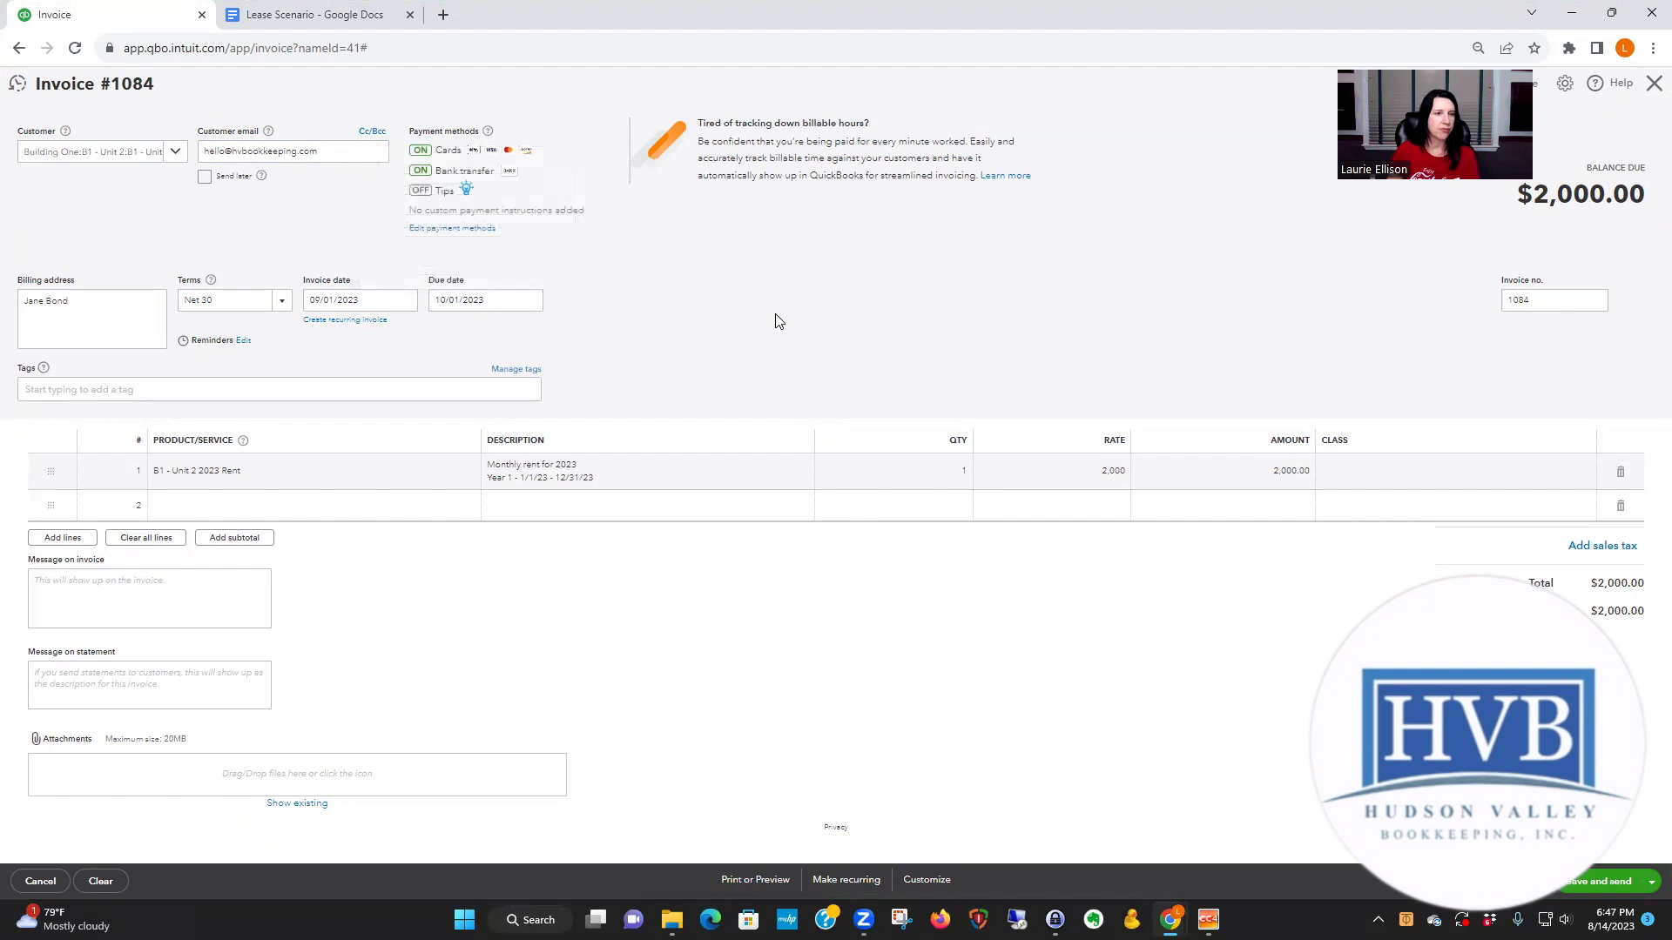
- Make the 2023 rent invoice recurring, auto-emailed and created 3 days in advance
{"action": "left_click", "coordinate": [848, 881]}
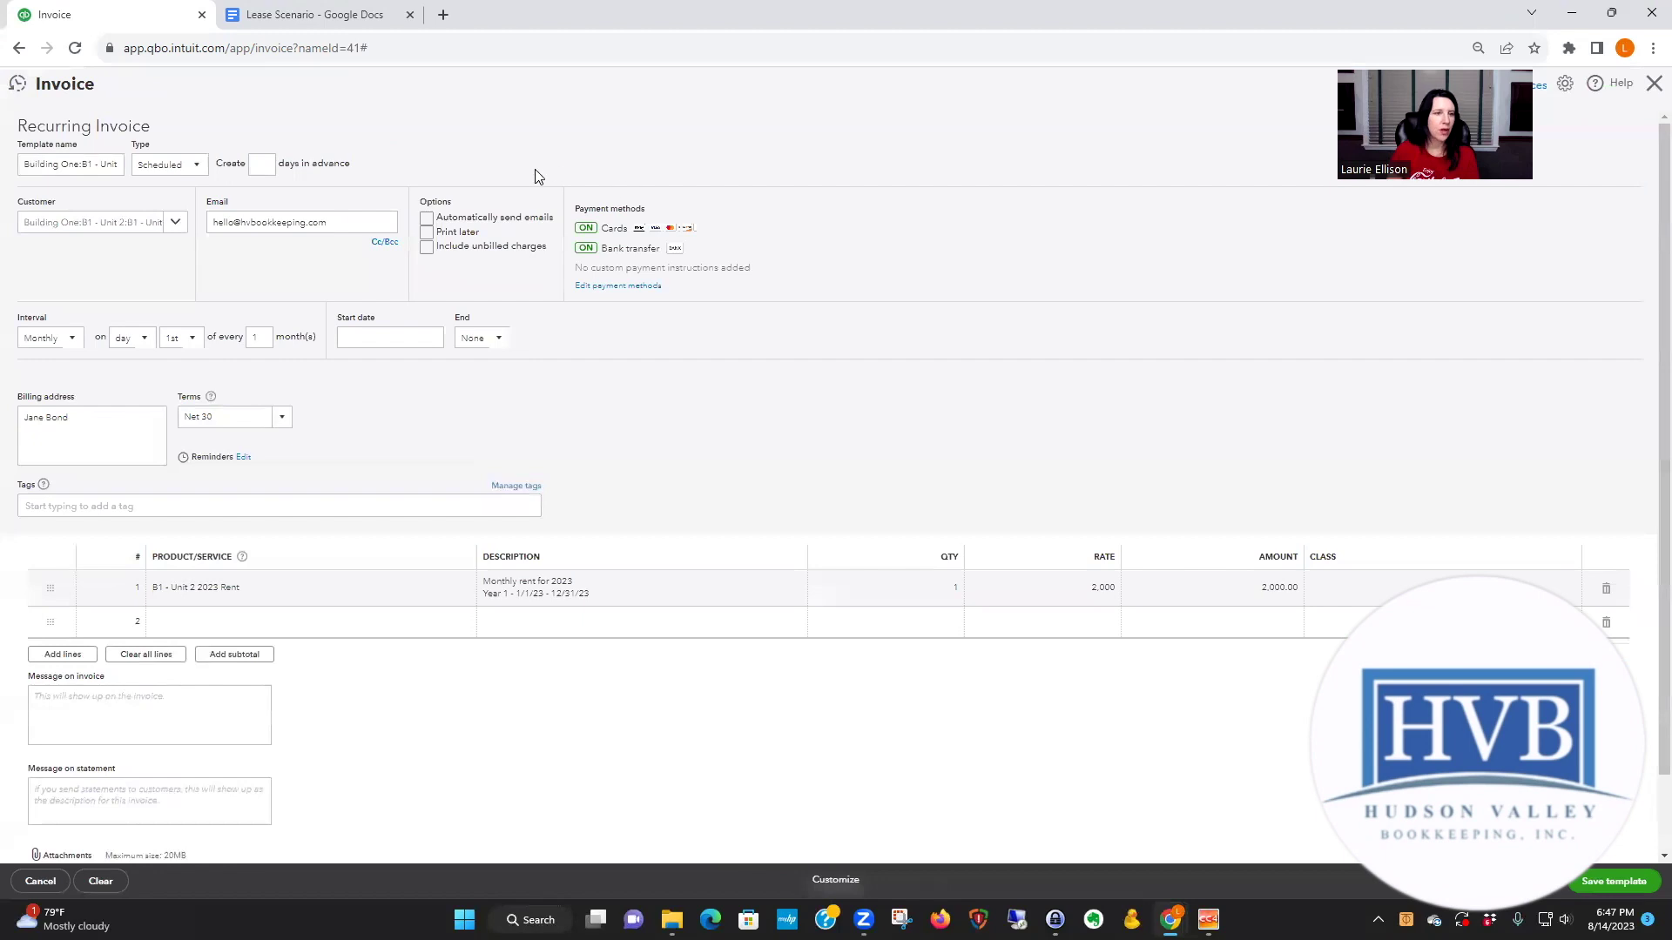
{"action": "left_click", "coordinate": [427, 219]}
{"action": "left_click", "coordinate": [263, 165]}
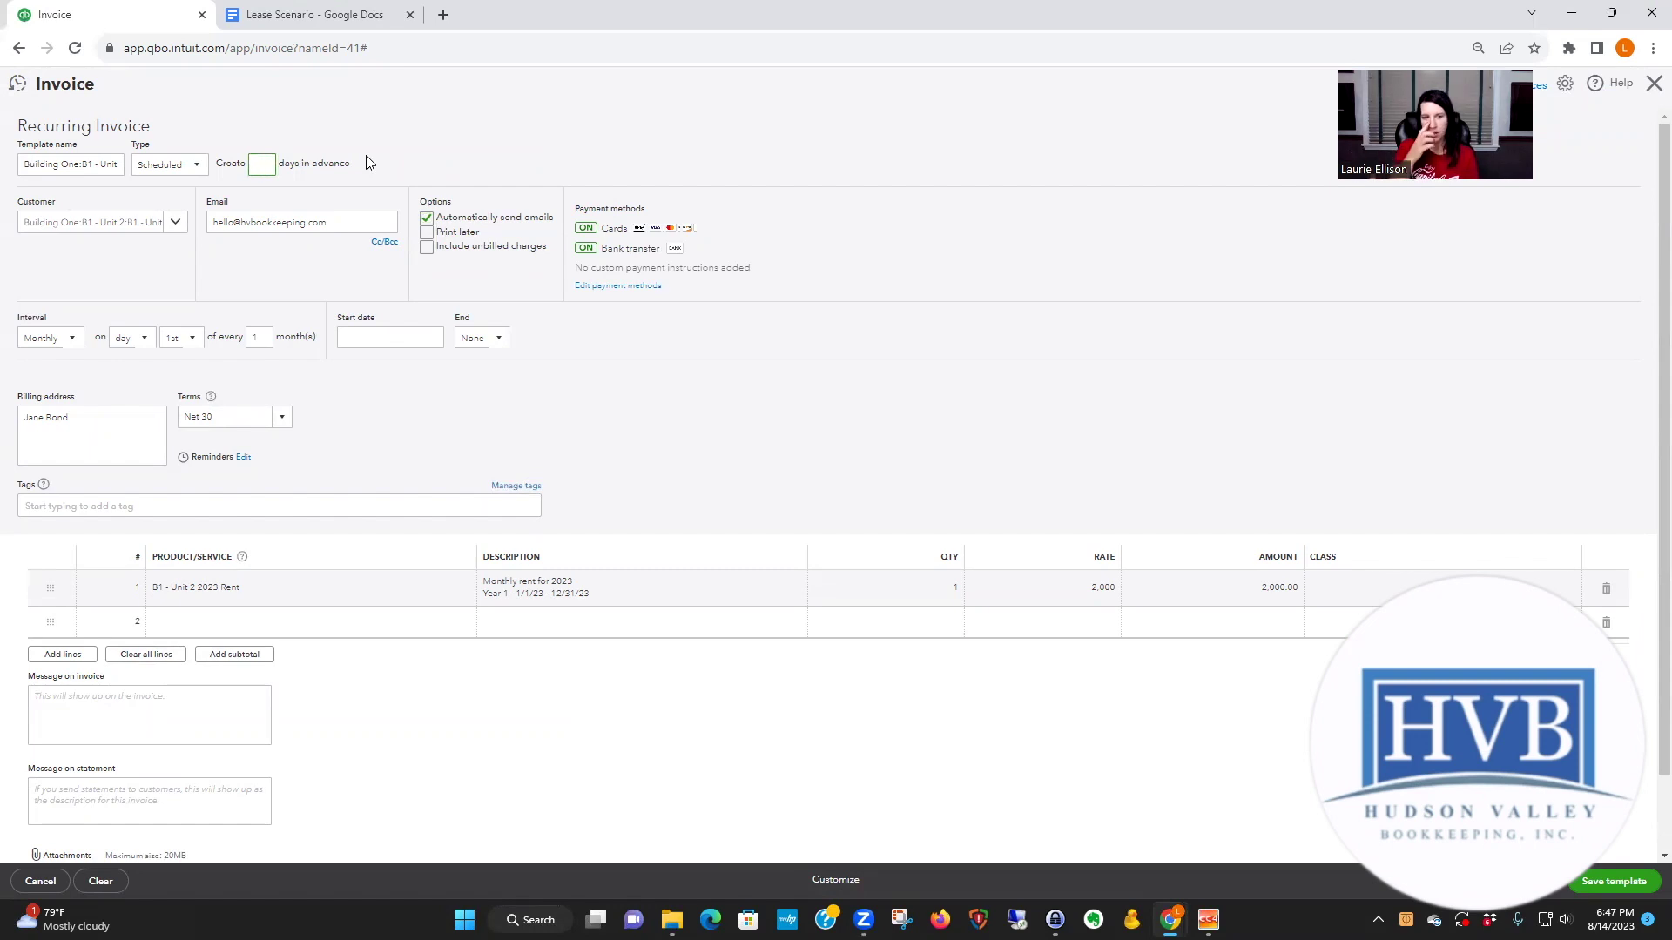
{"action": "type", "text": "3"}
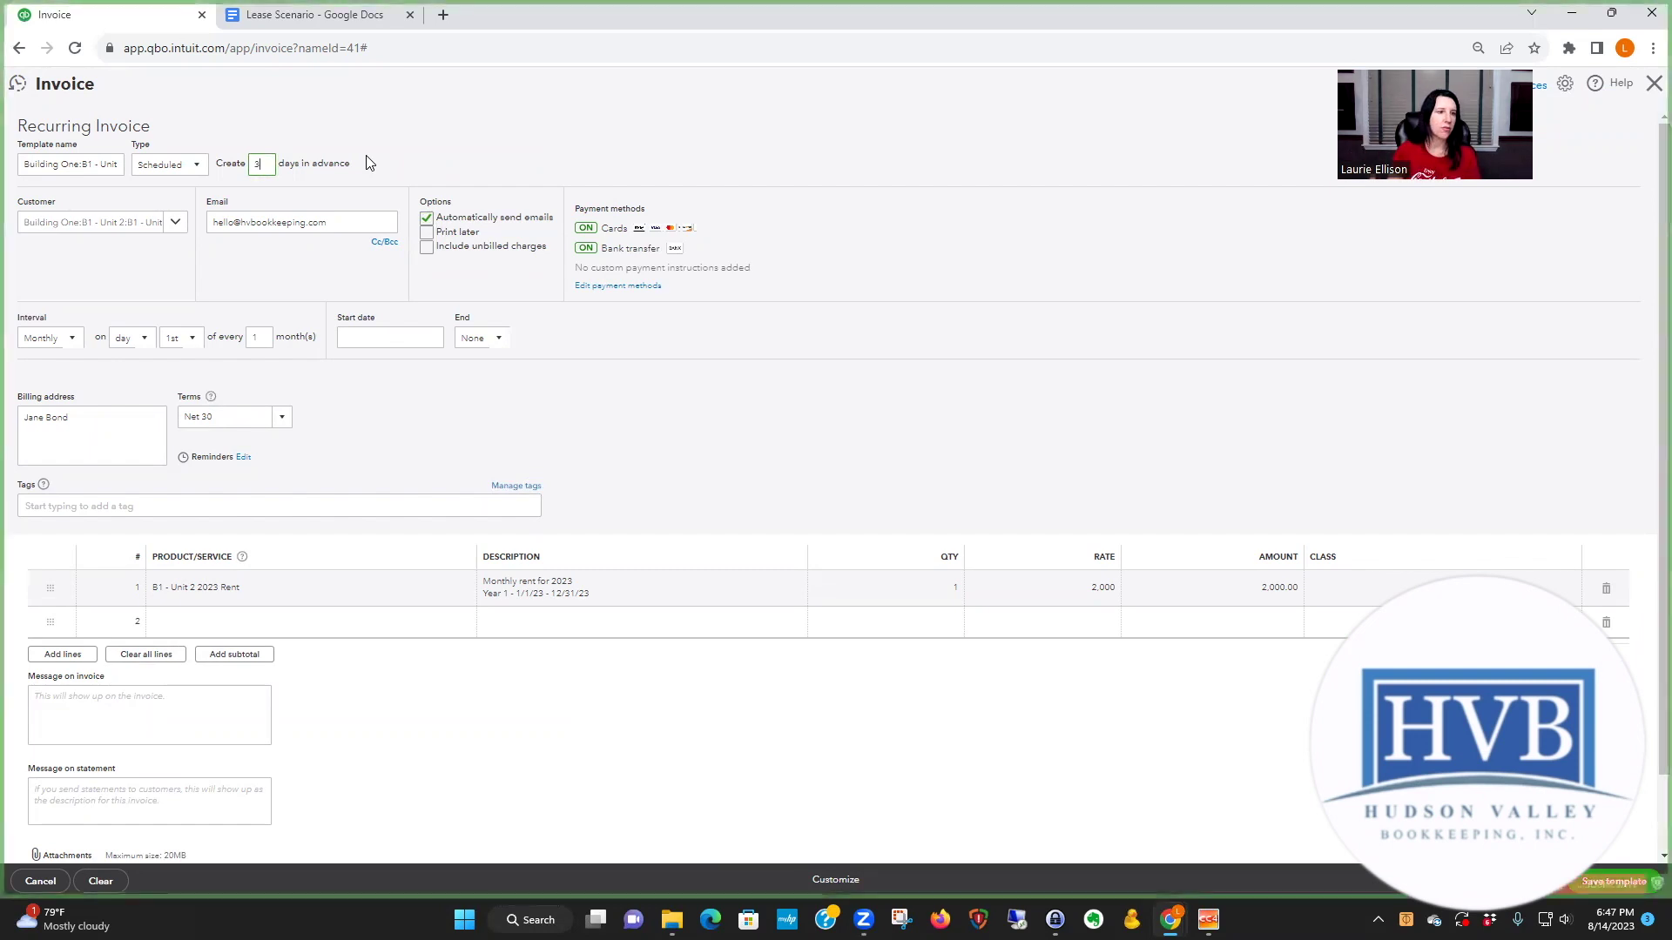
- Start the schedule on 09/01/2023, end it after 4 occurrences, and save the template
{"action": "left_click", "coordinate": [373, 338]}
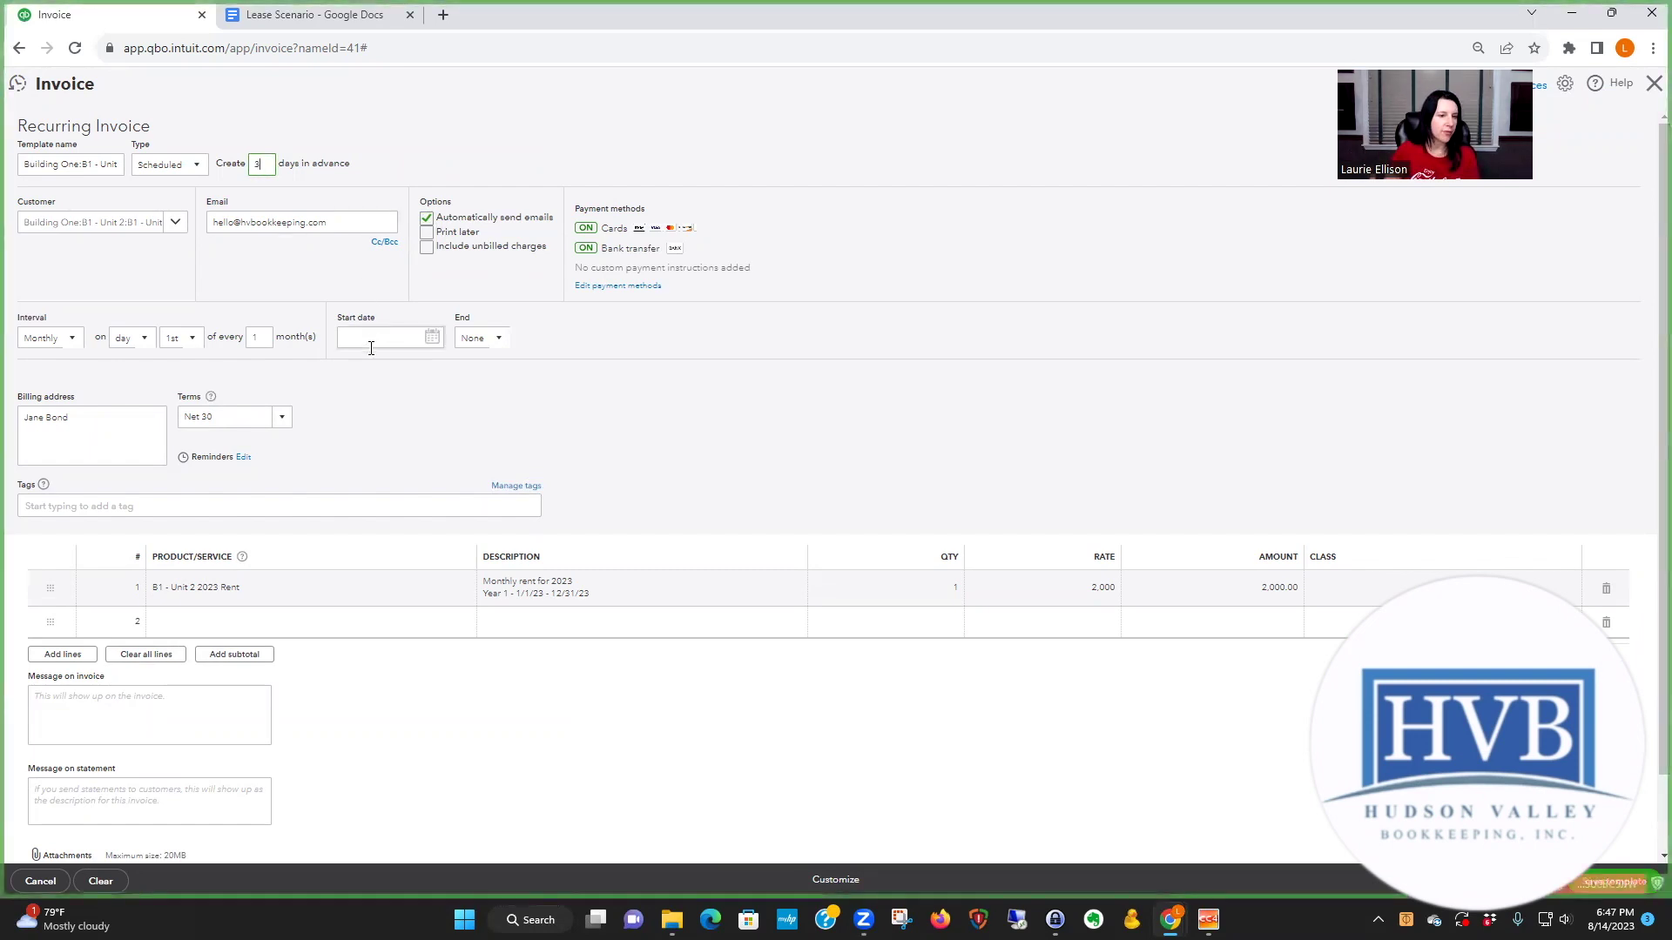
{"action": "left_click", "coordinate": [432, 337]}
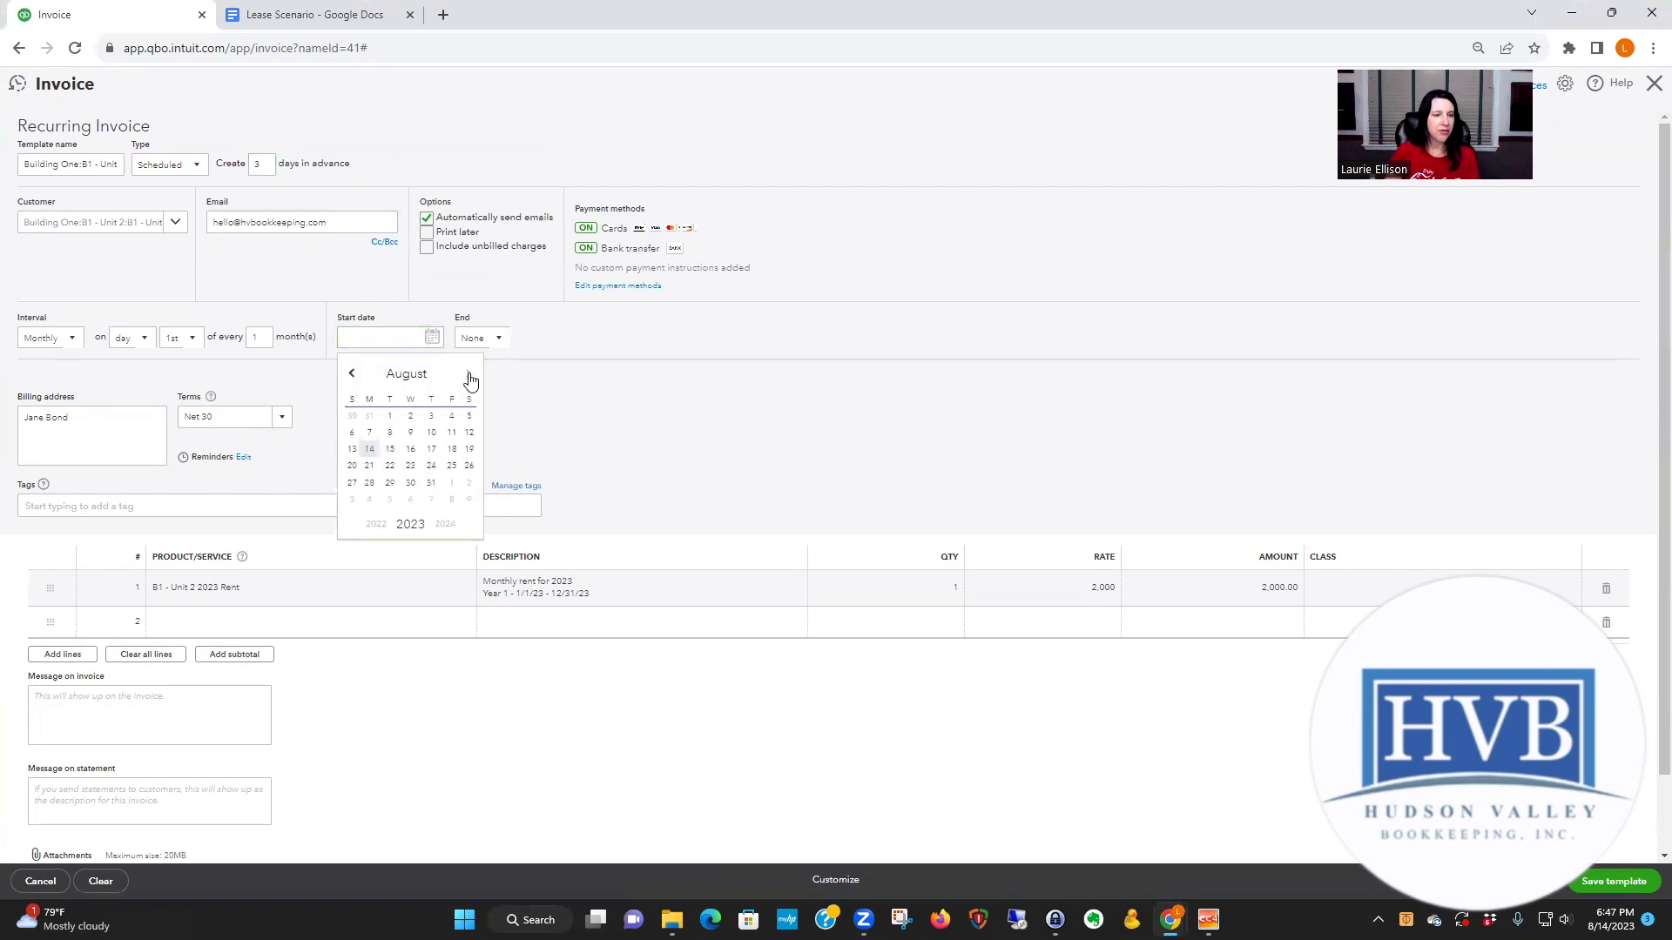
{"action": "left_click", "coordinate": [471, 375]}
{"action": "left_click", "coordinate": [452, 418]}
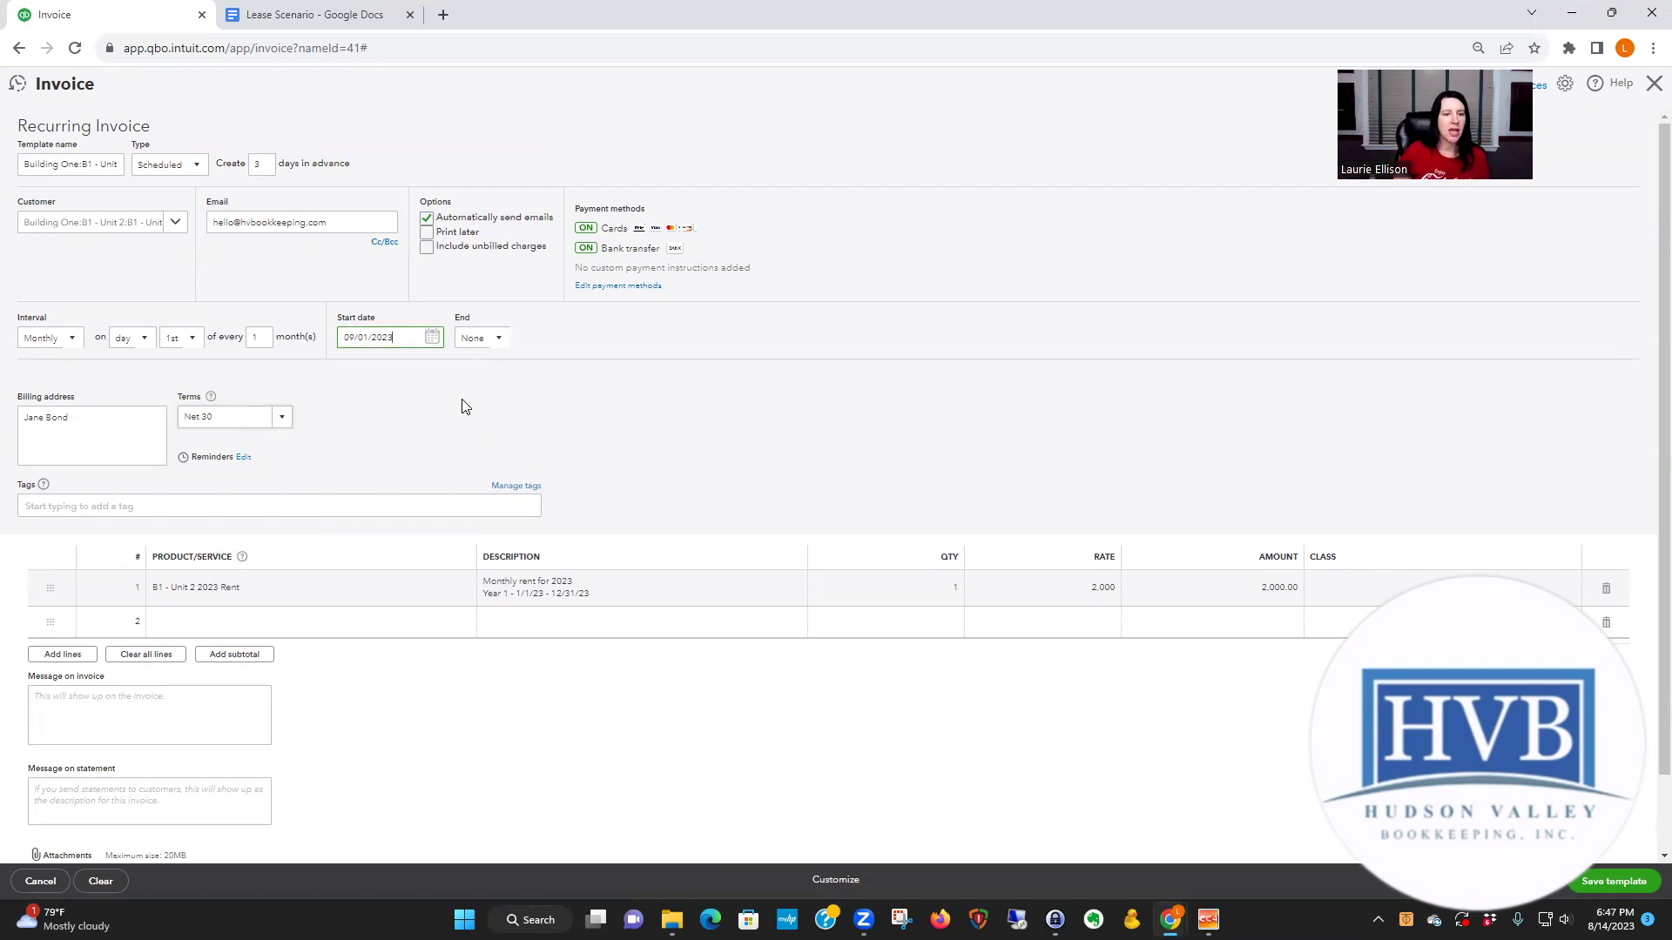
{"action": "left_click", "coordinate": [497, 340]}
{"action": "left_click", "coordinate": [477, 408]}
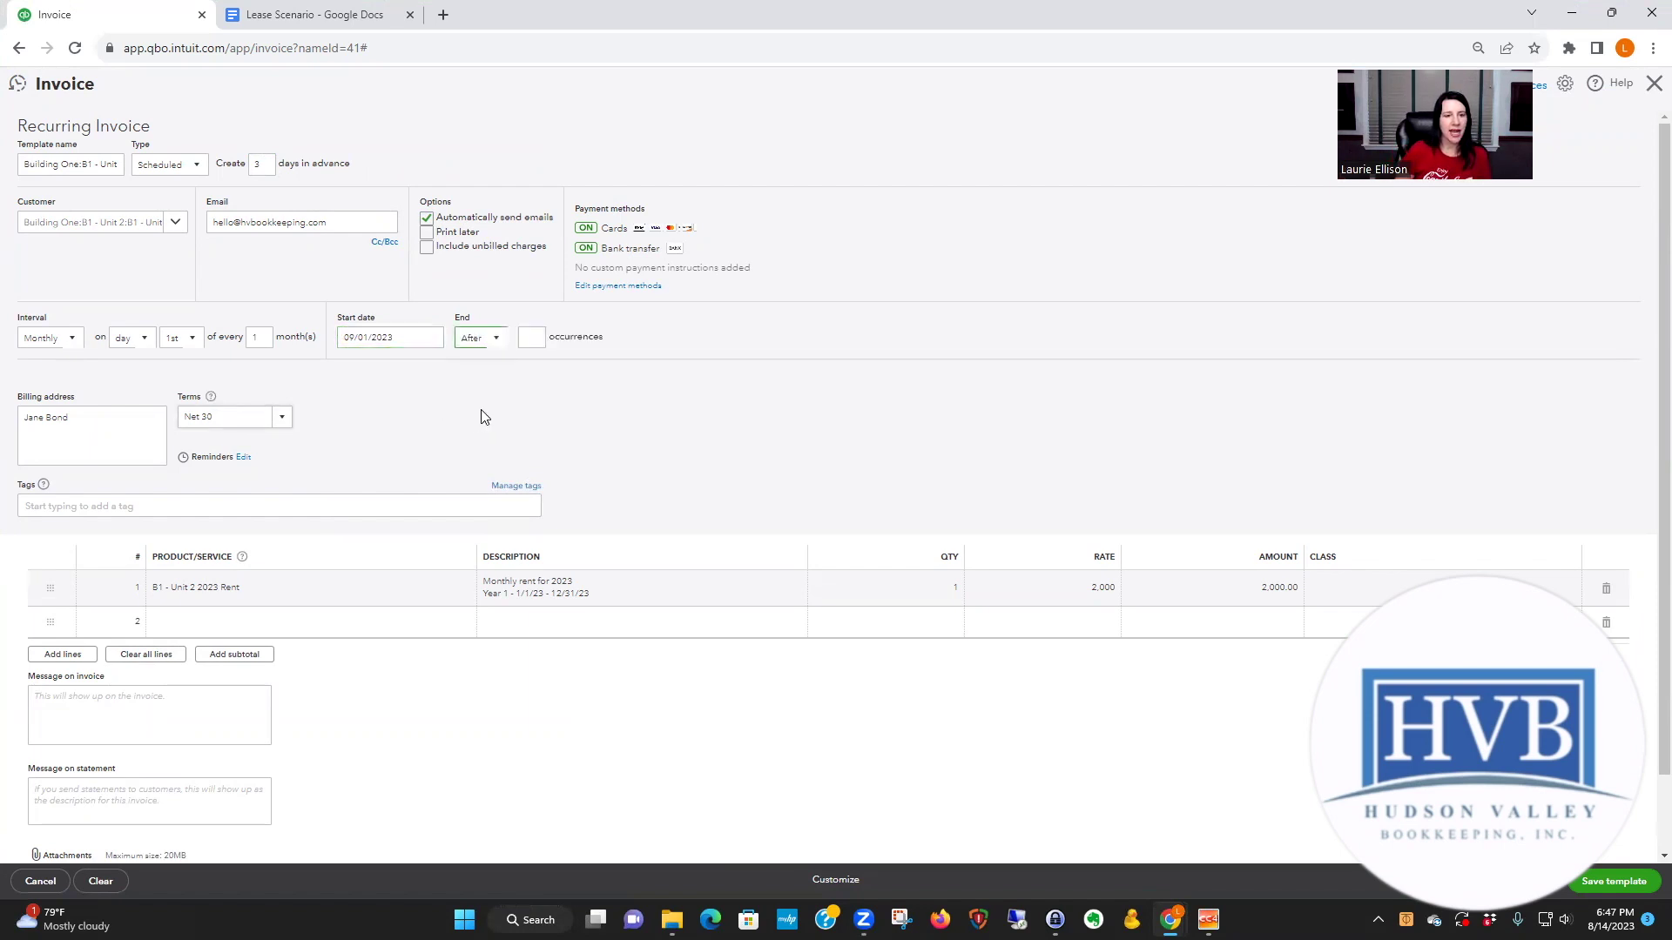
{"action": "key", "text": "Tab"}
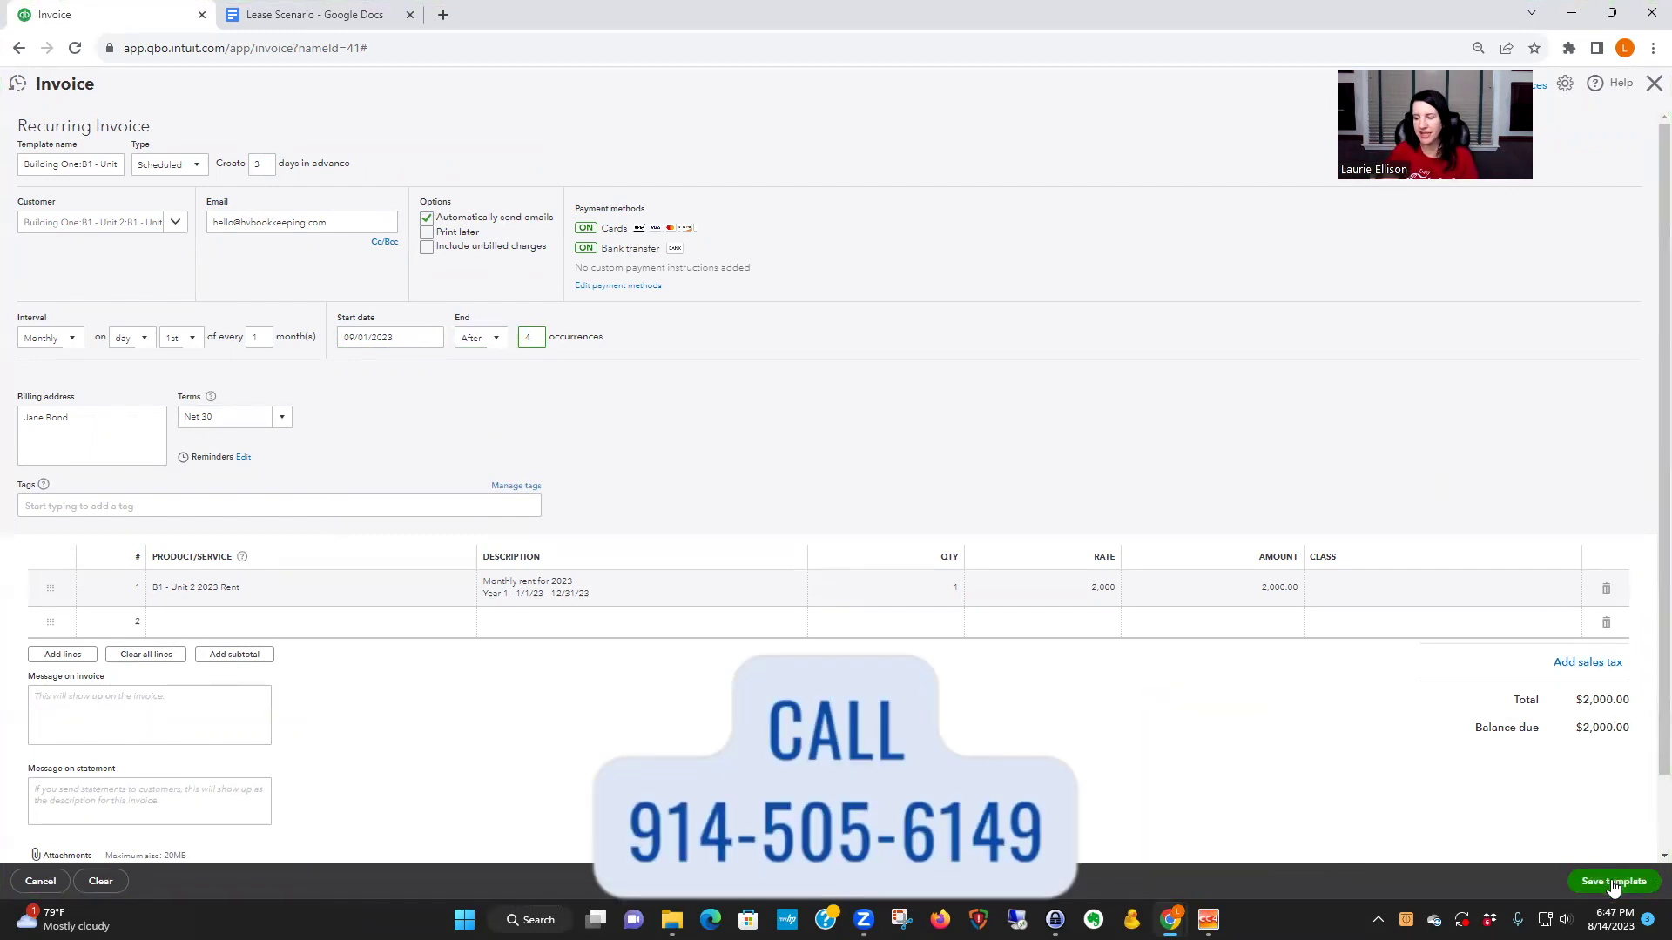
{"action": "left_click", "coordinate": [1614, 883]}
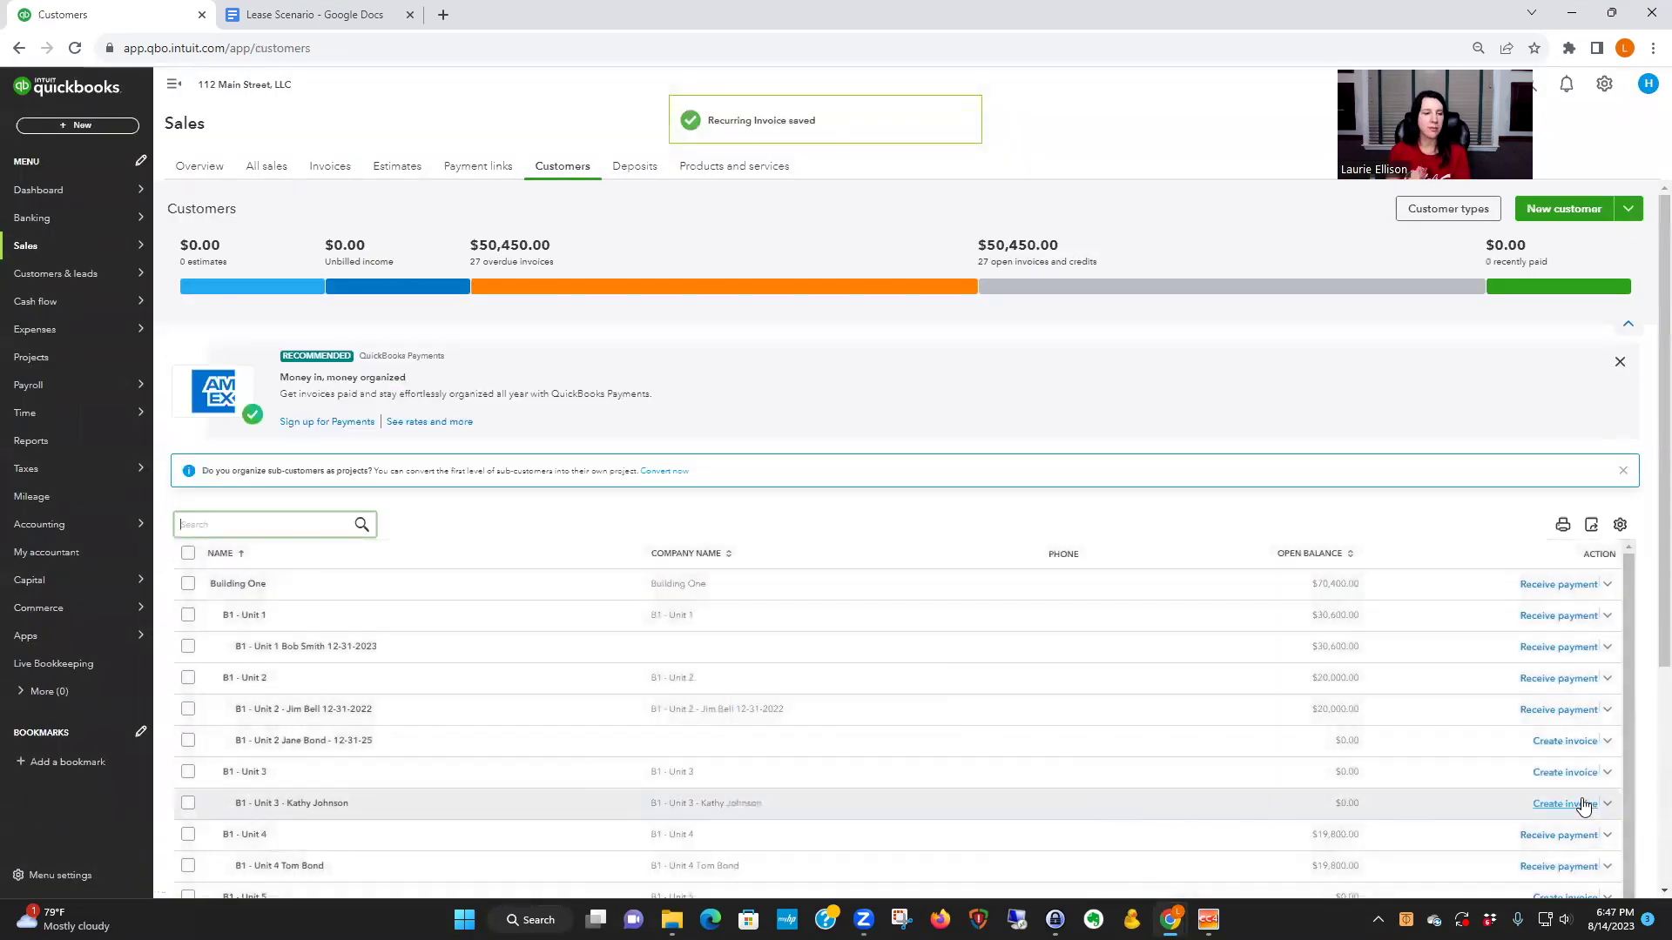
- View the B1 - Unit 2 tenant's details, then start a new invoice for the 12-31-25 lease
{"action": "left_click", "coordinate": [537, 739]}
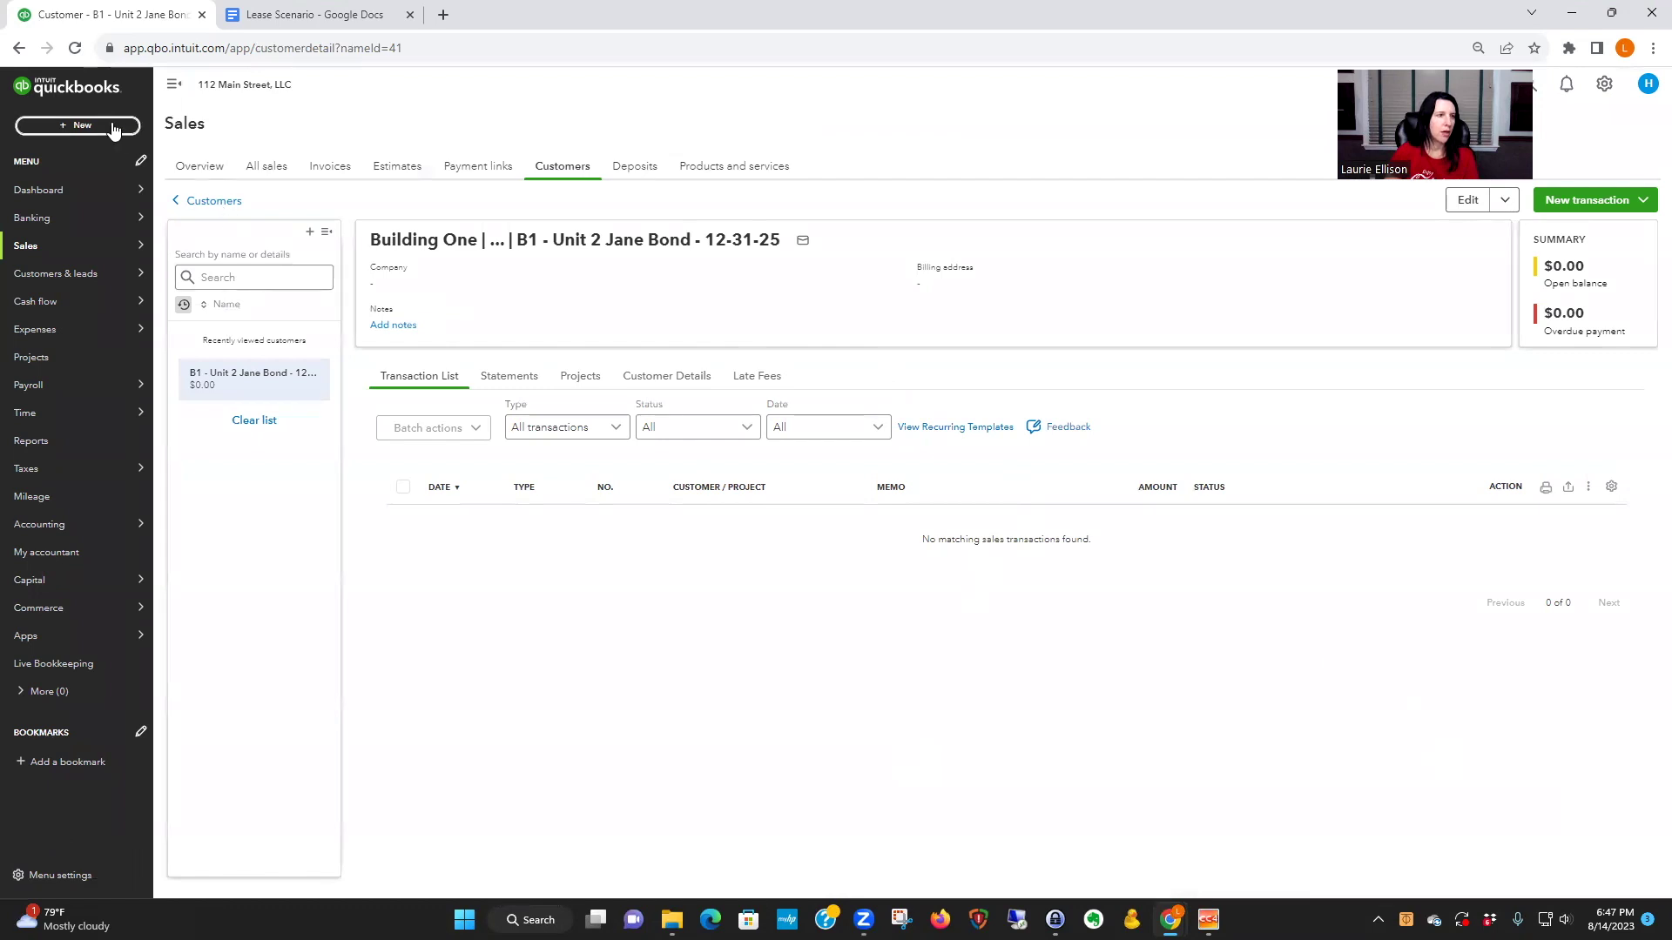
{"action": "left_click", "coordinate": [18, 50]}
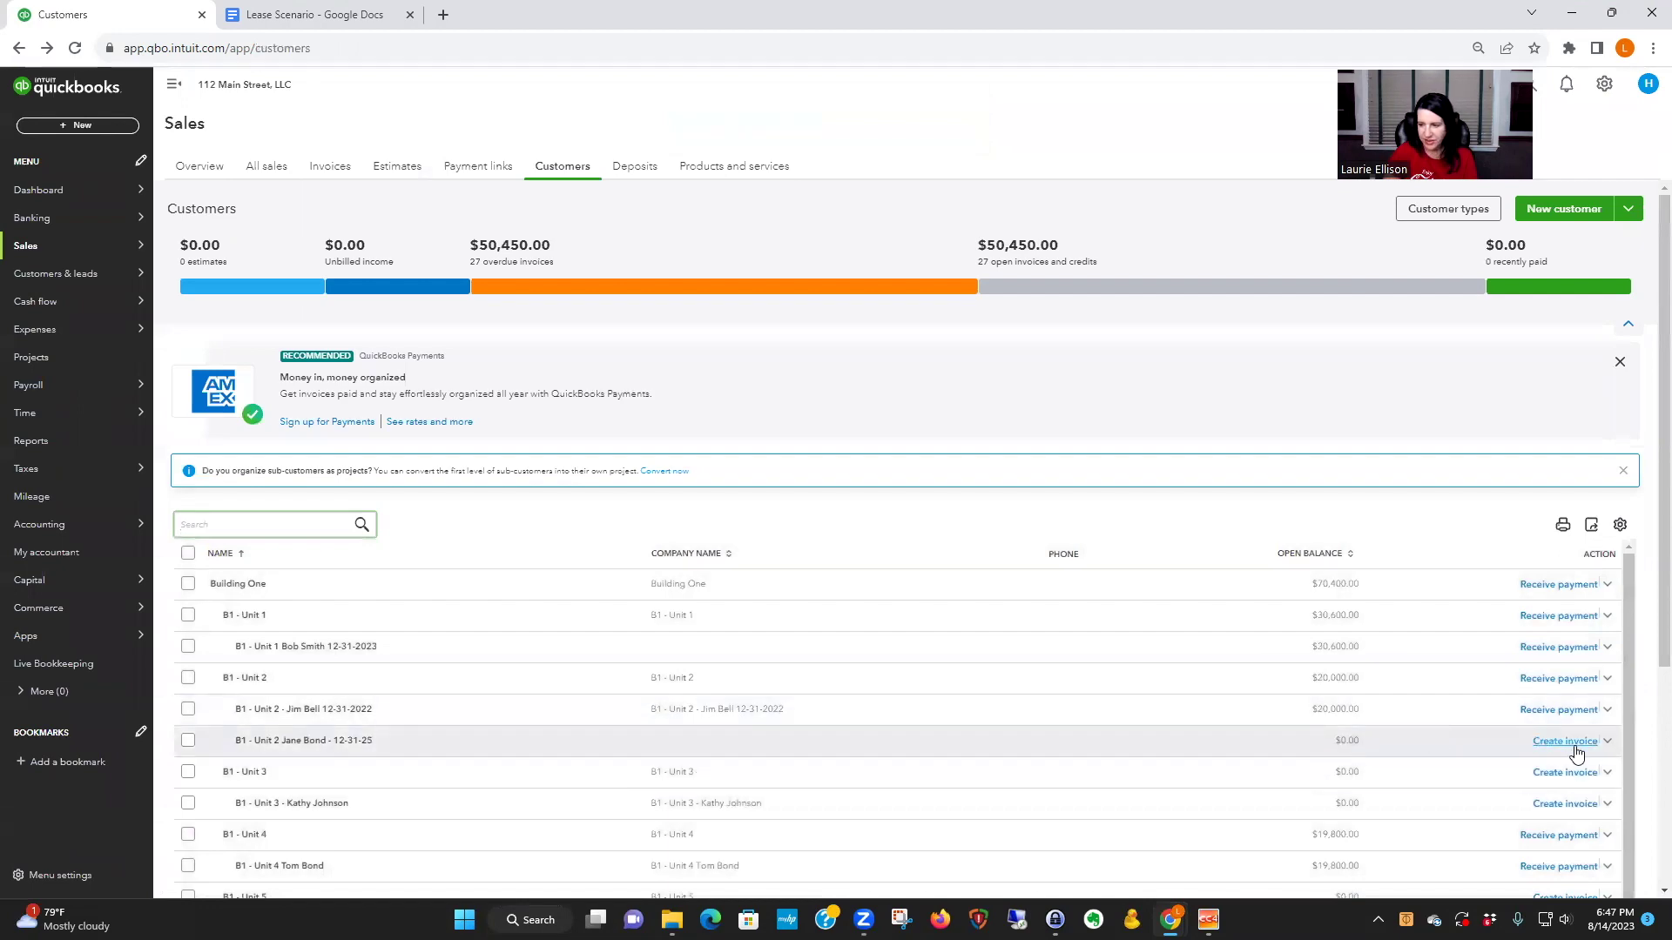
{"action": "left_click", "coordinate": [1574, 747]}
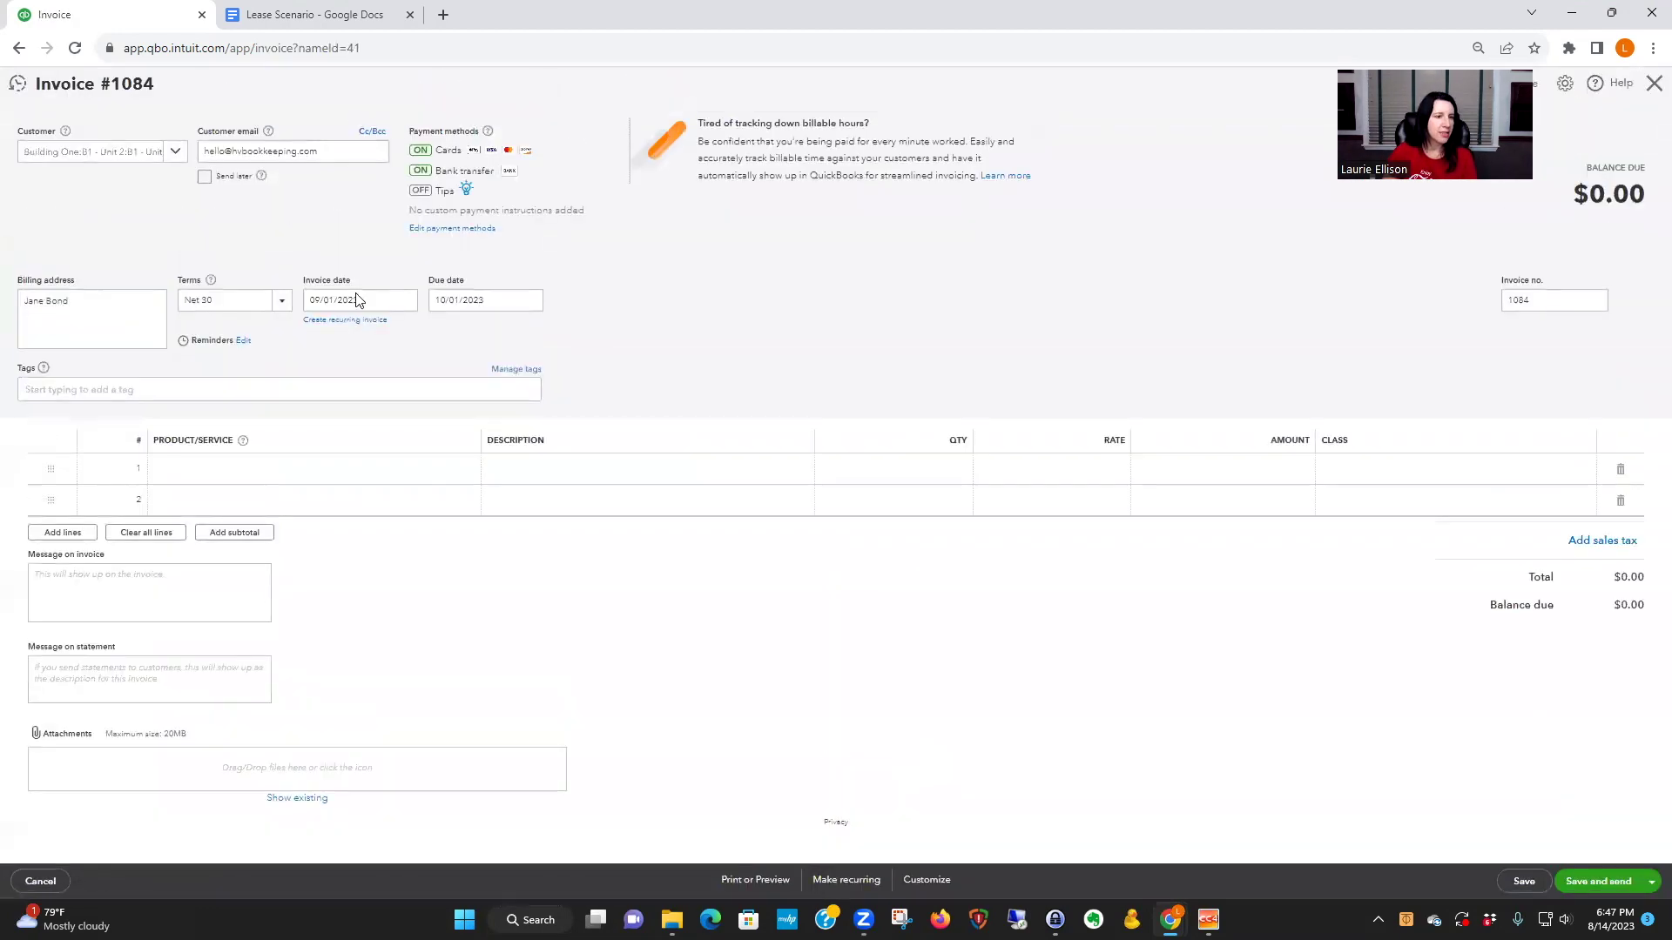
- Set the invoice date to 1/01/2024
{"action": "left_click", "coordinate": [357, 300]}
{"action": "triple_click", "coordinate": [385, 297]}
{"action": "type", "text": "1/"}
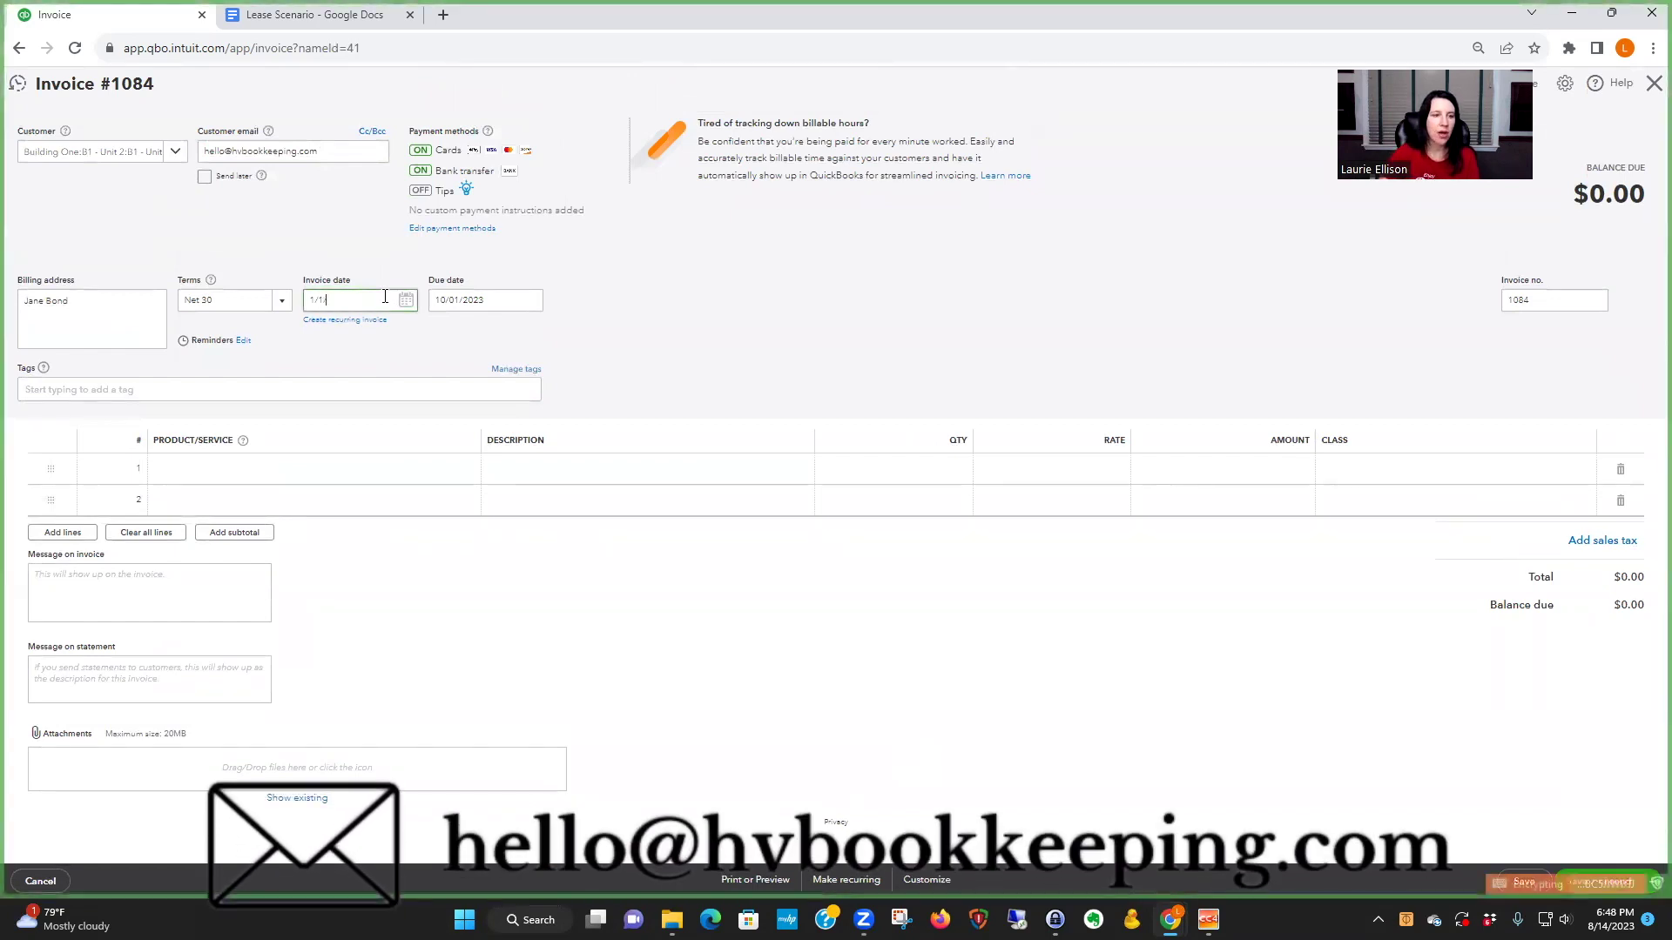
{"action": "type", "text": "01/2024"}
{"action": "key", "text": "Tab"}
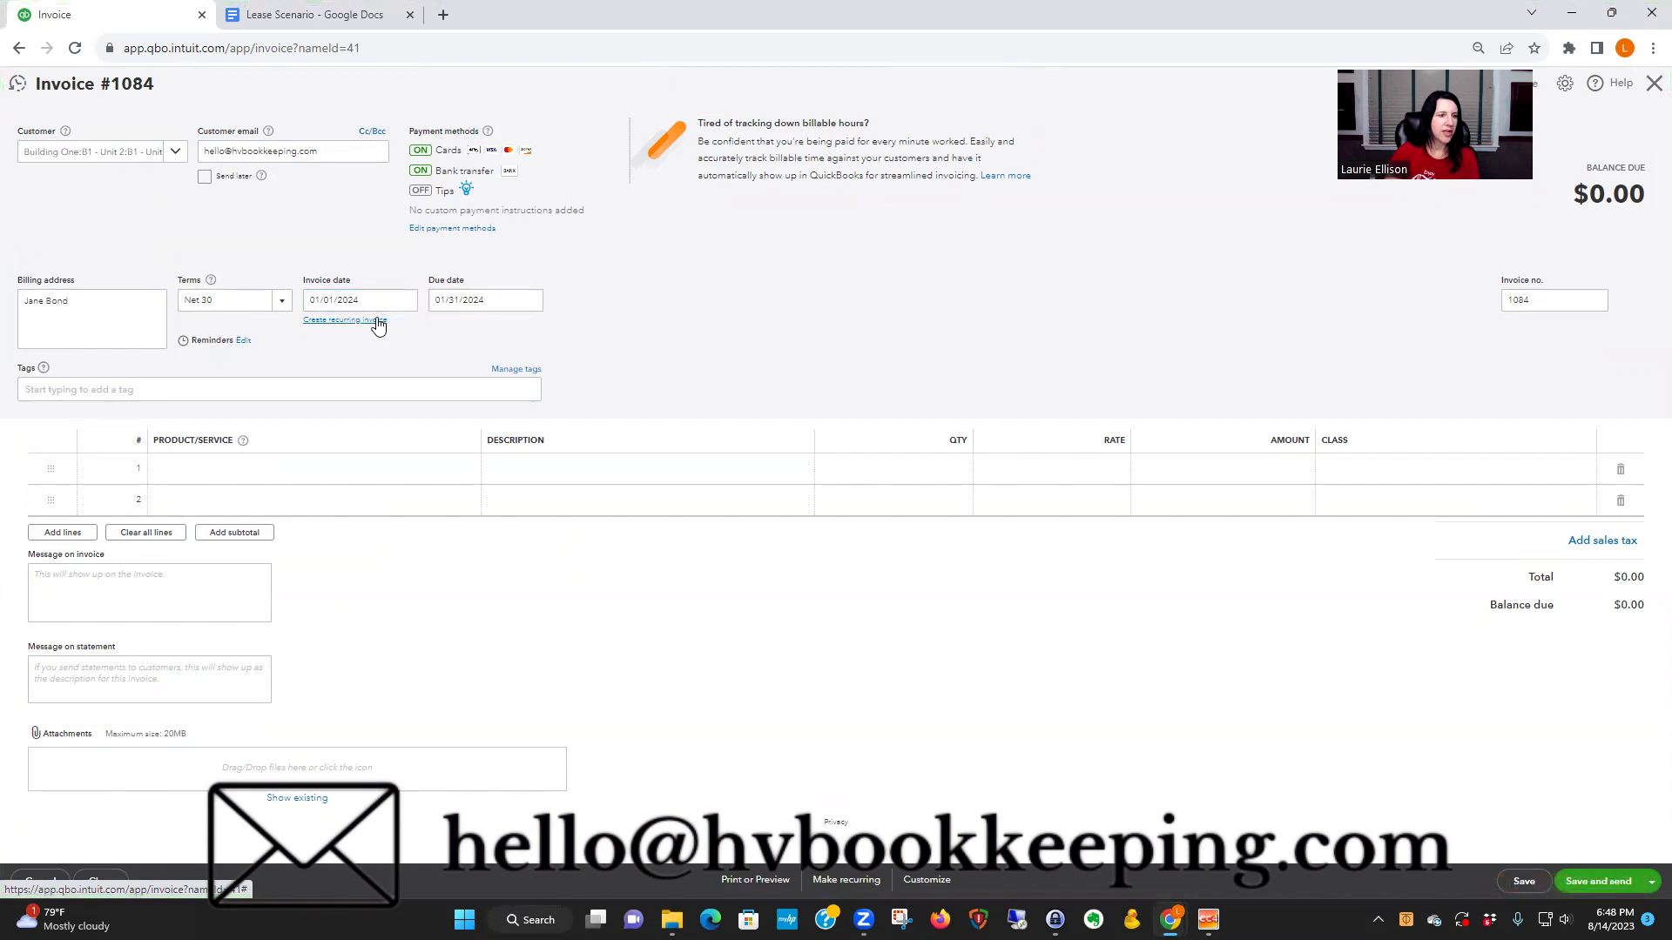
- Make it due on receipt with the 2024 rent item, then discard the invoice unsaved
{"action": "left_click", "coordinate": [279, 302]}
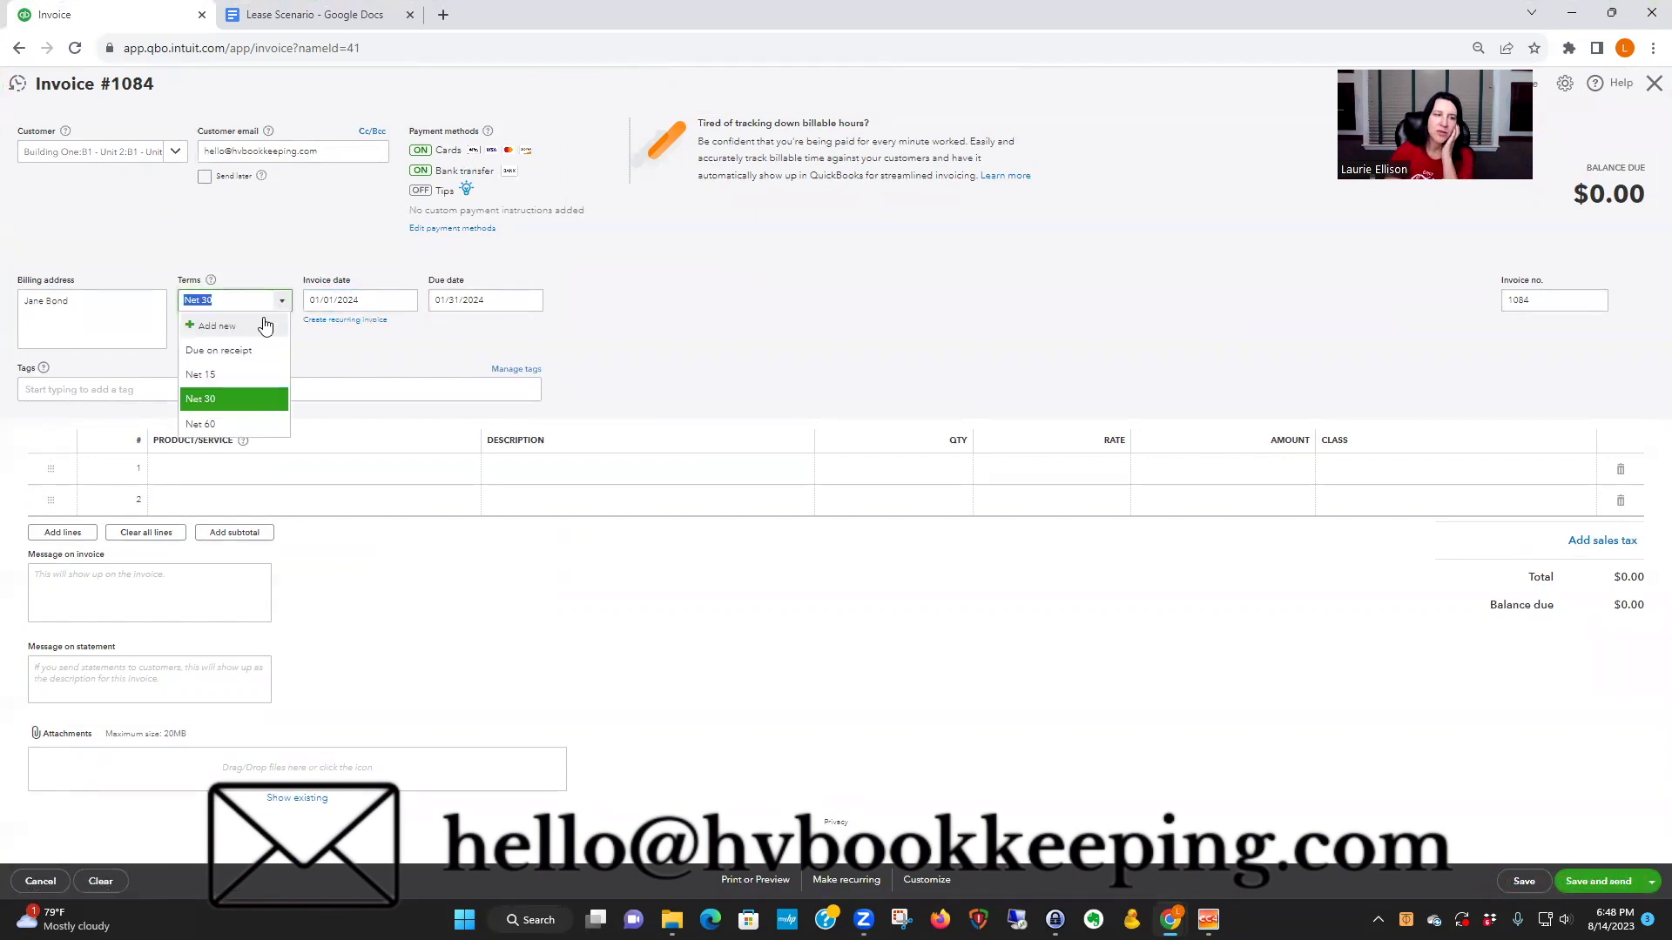
{"action": "left_click", "coordinate": [243, 353]}
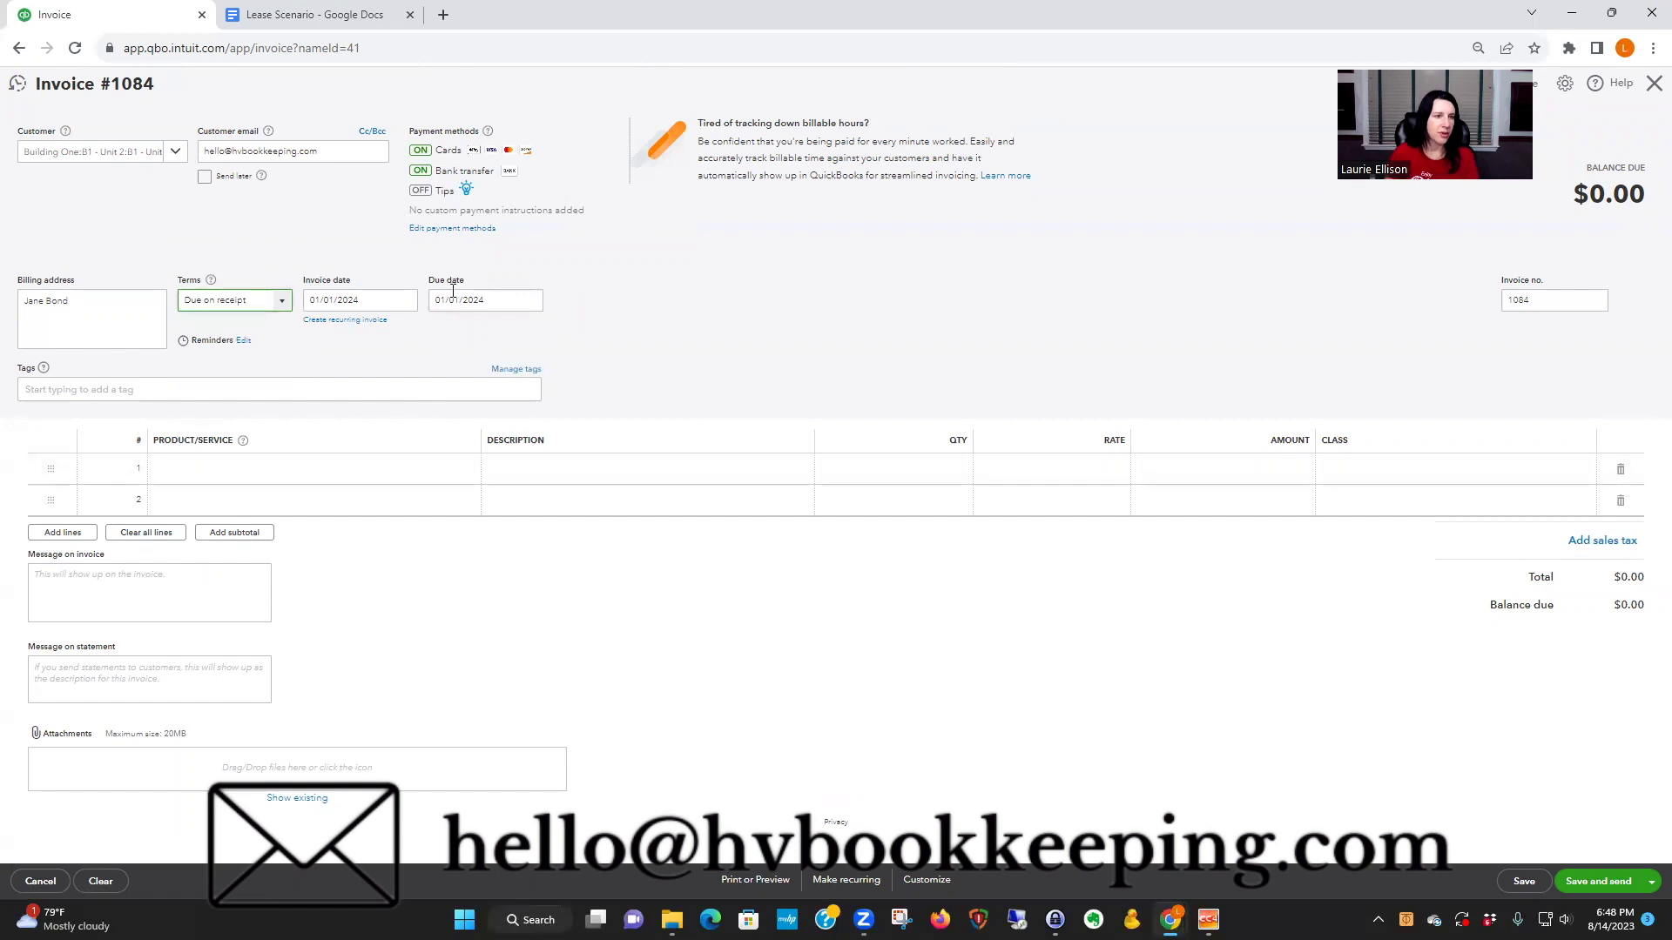
{"action": "left_click", "coordinate": [276, 470]}
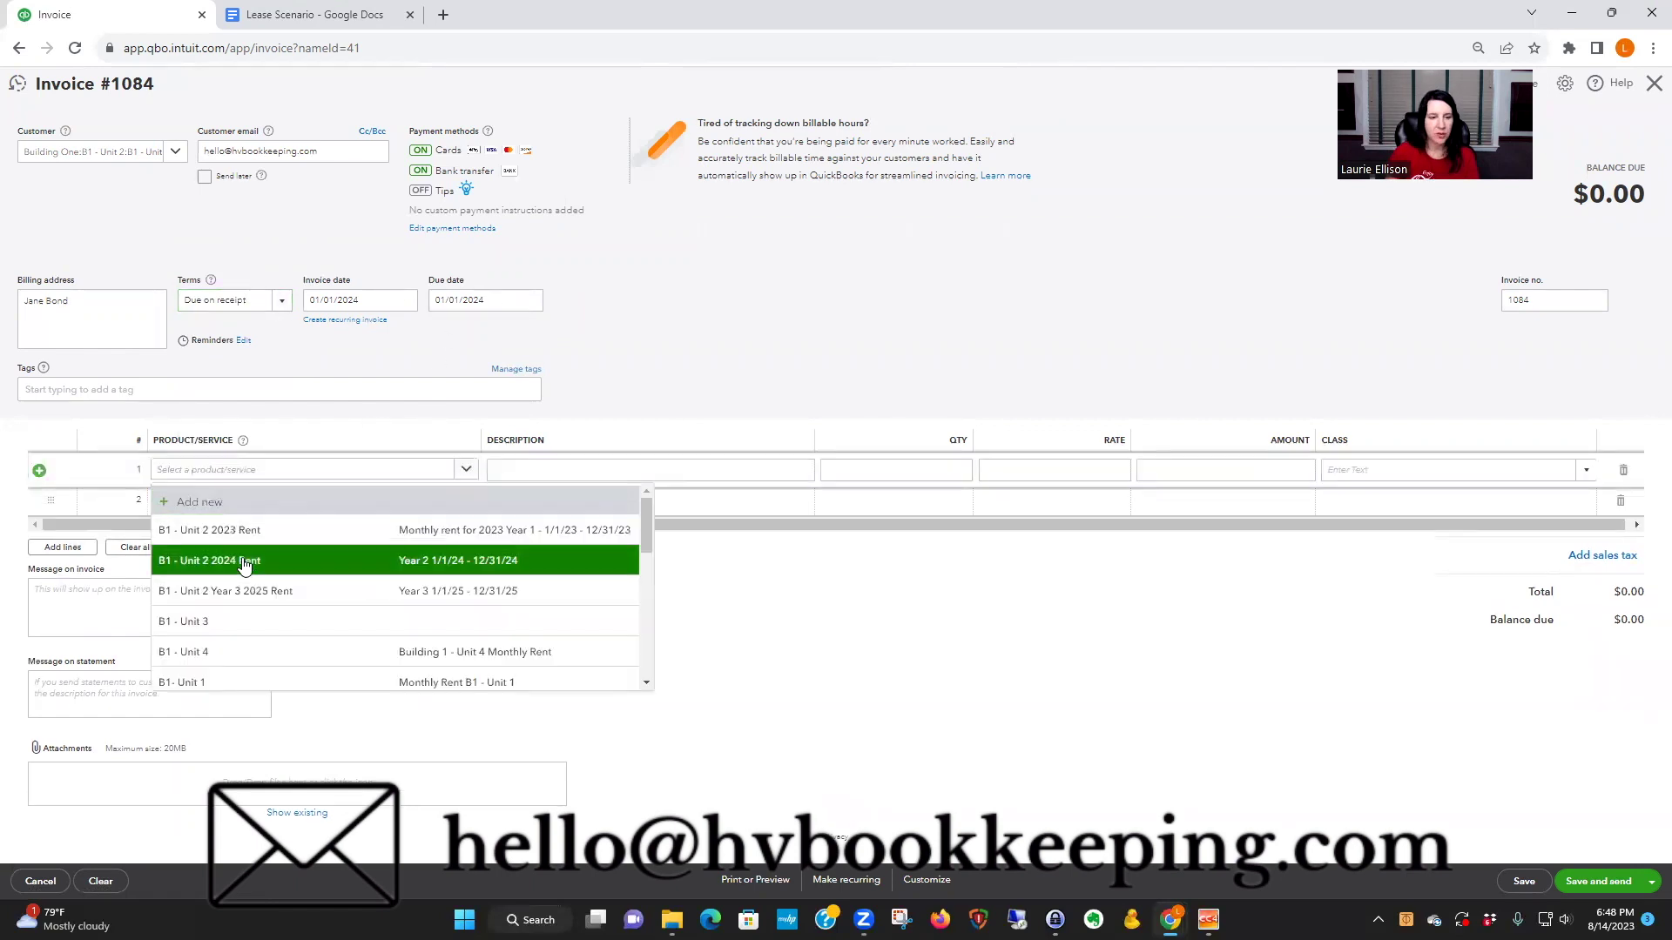
{"action": "left_click", "coordinate": [248, 561]}
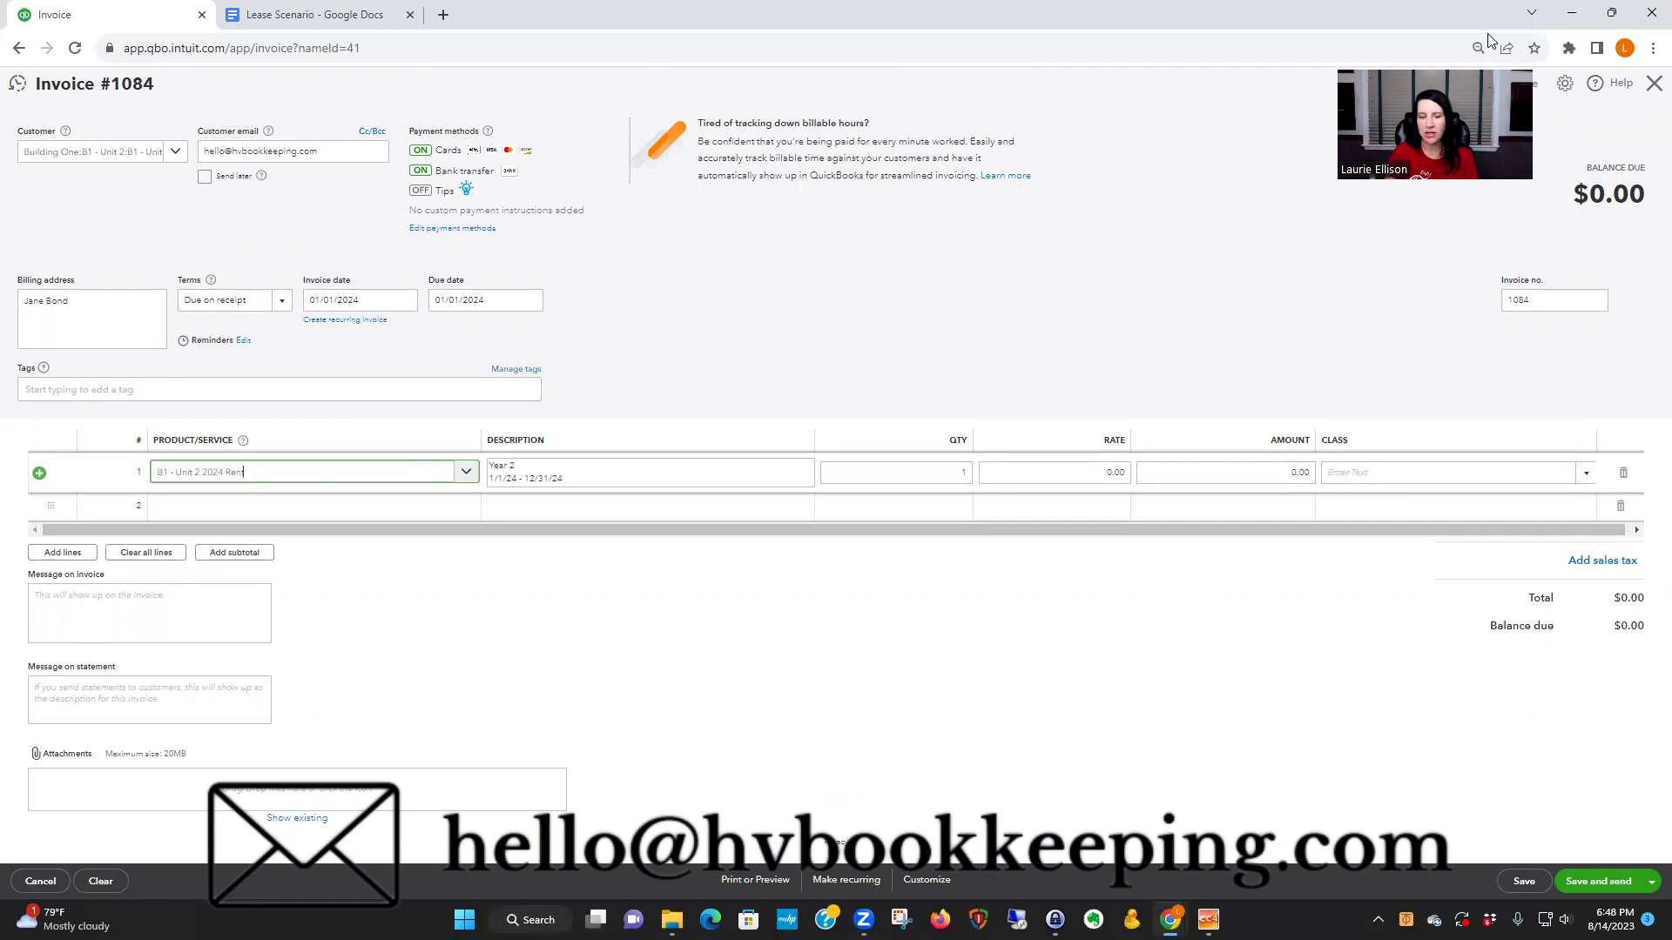
{"action": "left_click", "coordinate": [40, 882]}
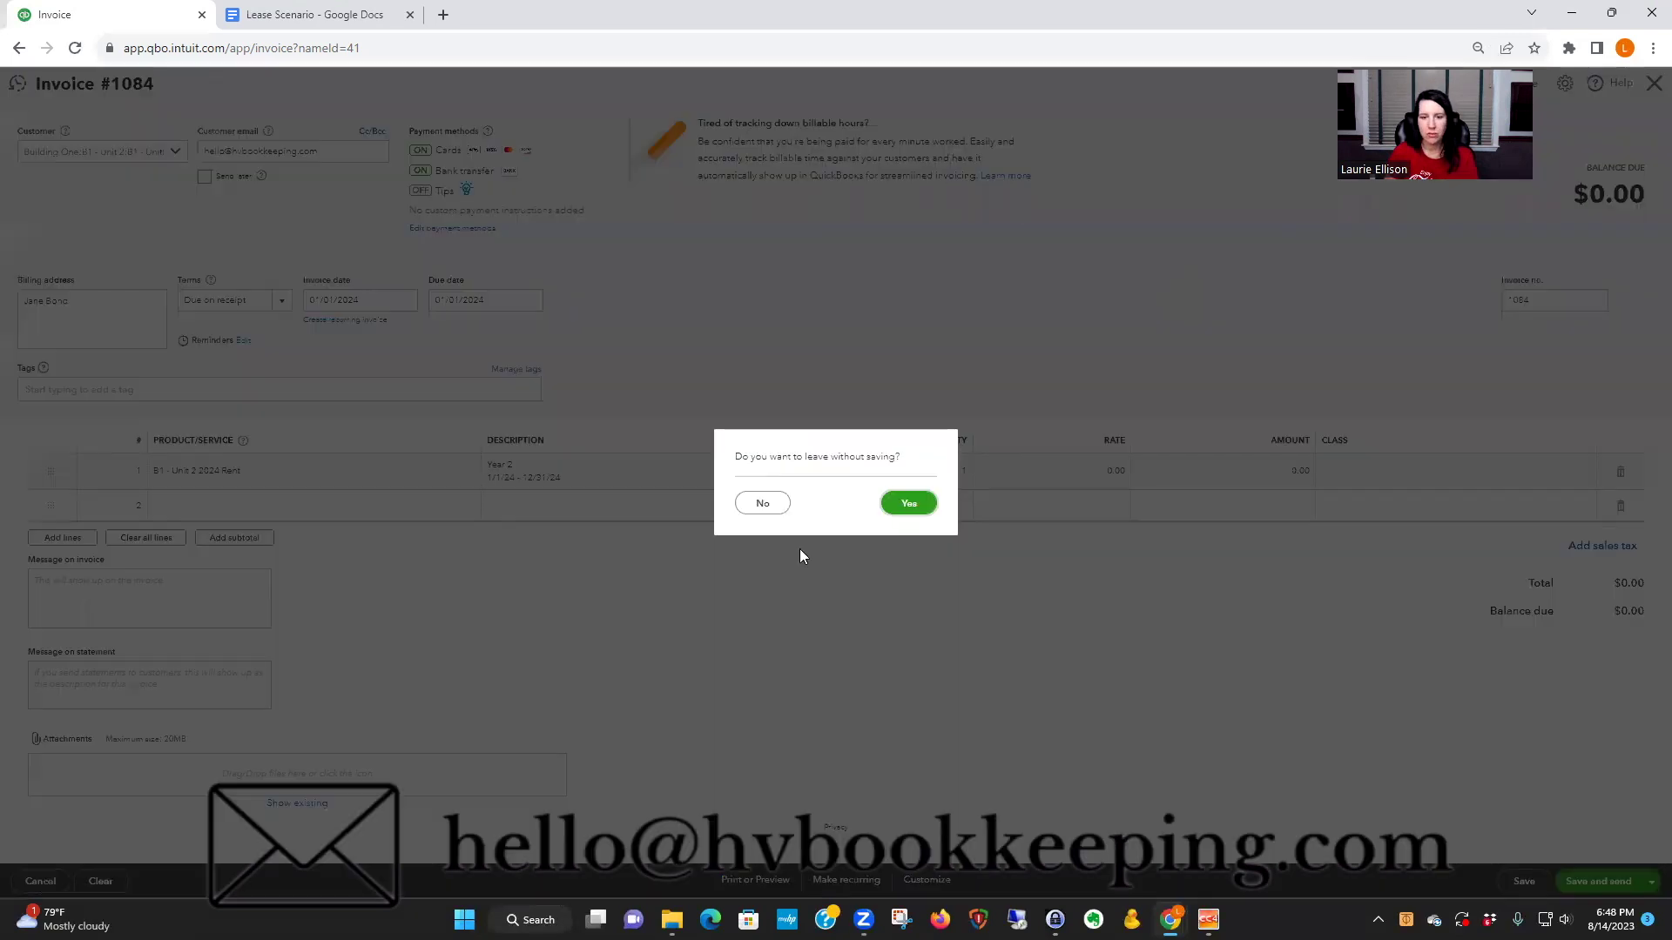
{"action": "left_click", "coordinate": [905, 504]}
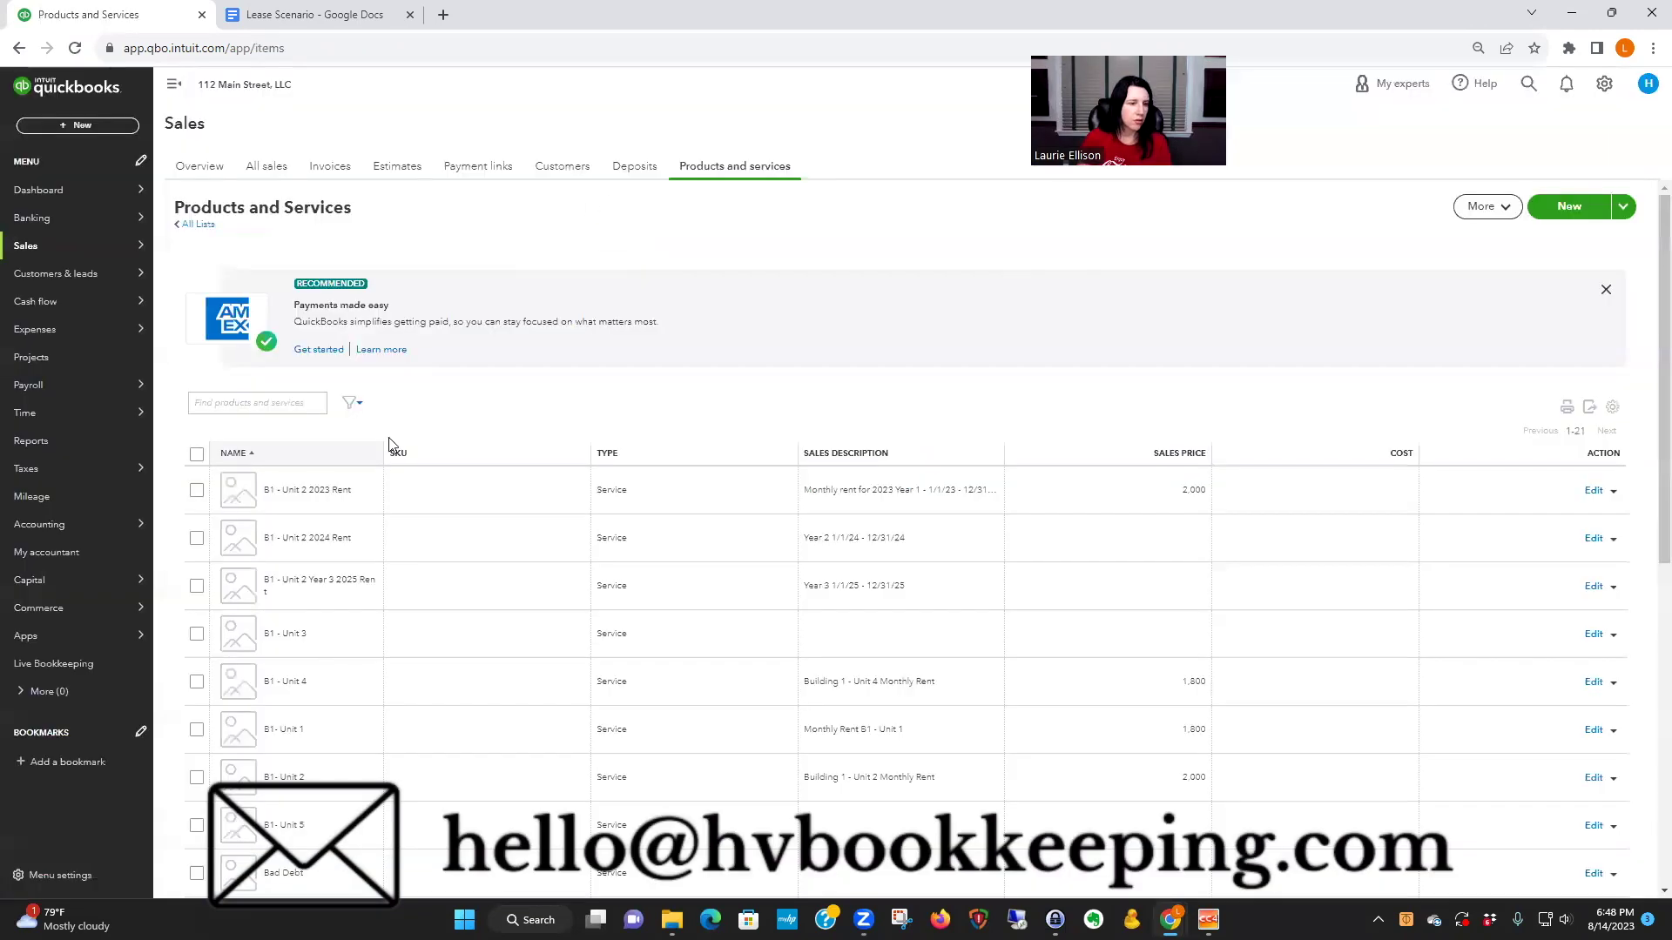
- Check the lease notes, then save B1 - Unit 2 2024 Rent with a 2,060 sales price
{"action": "left_click", "coordinate": [1592, 539]}
{"action": "left_click", "coordinate": [1343, 484]}
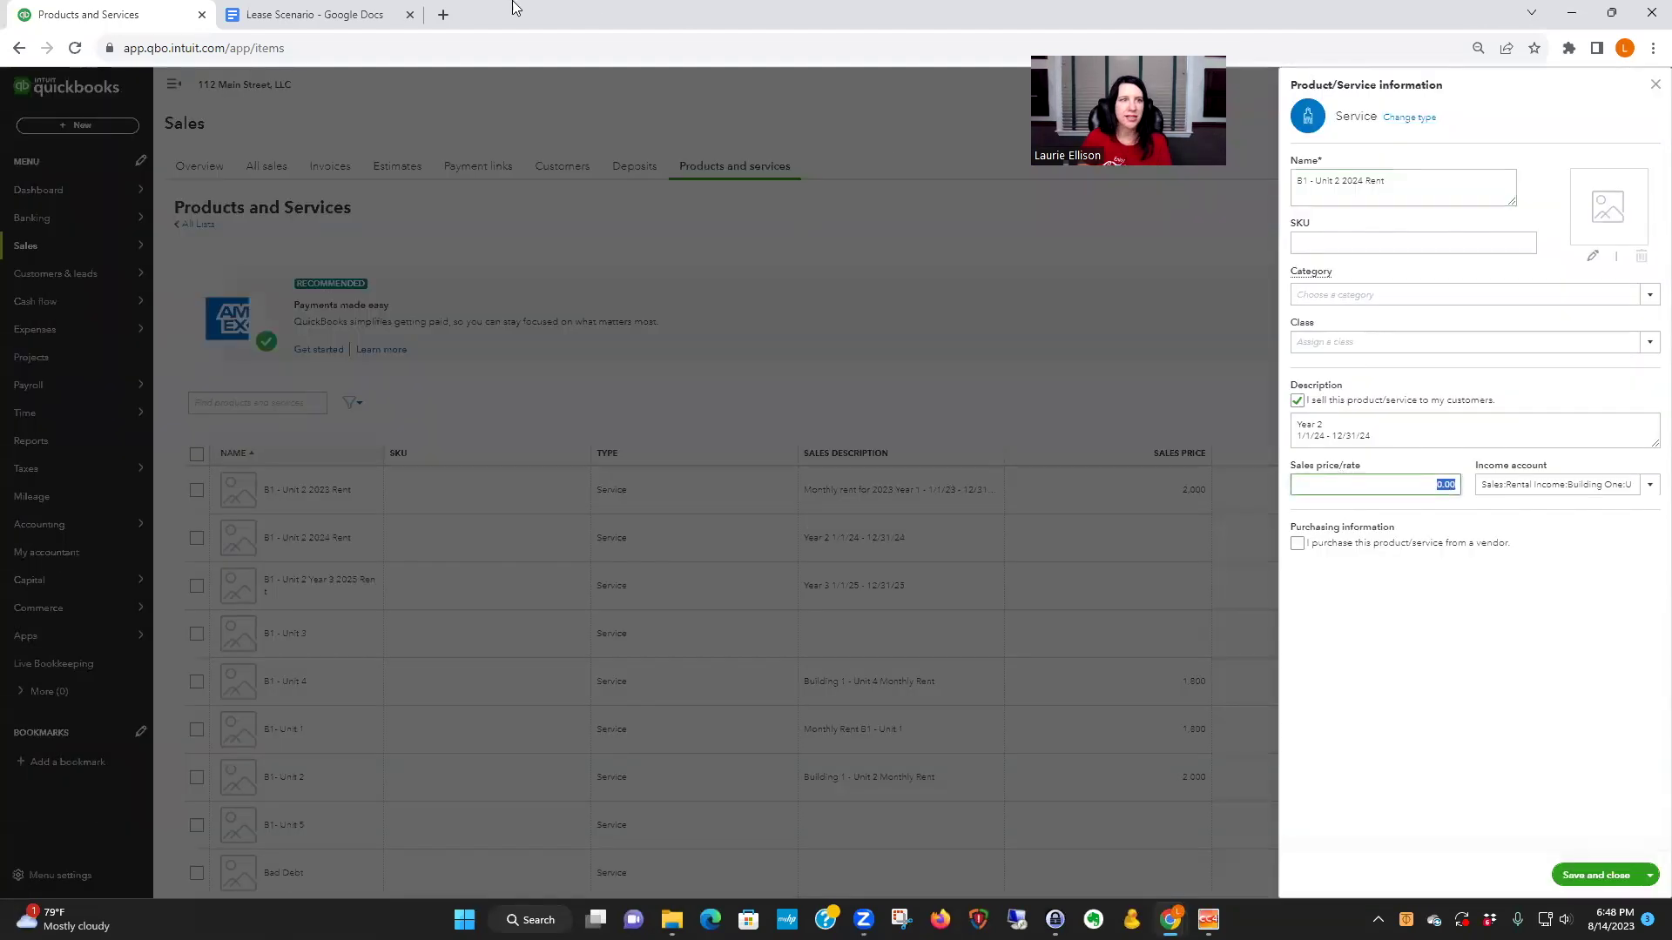
{"action": "left_click", "coordinate": [351, 17]}
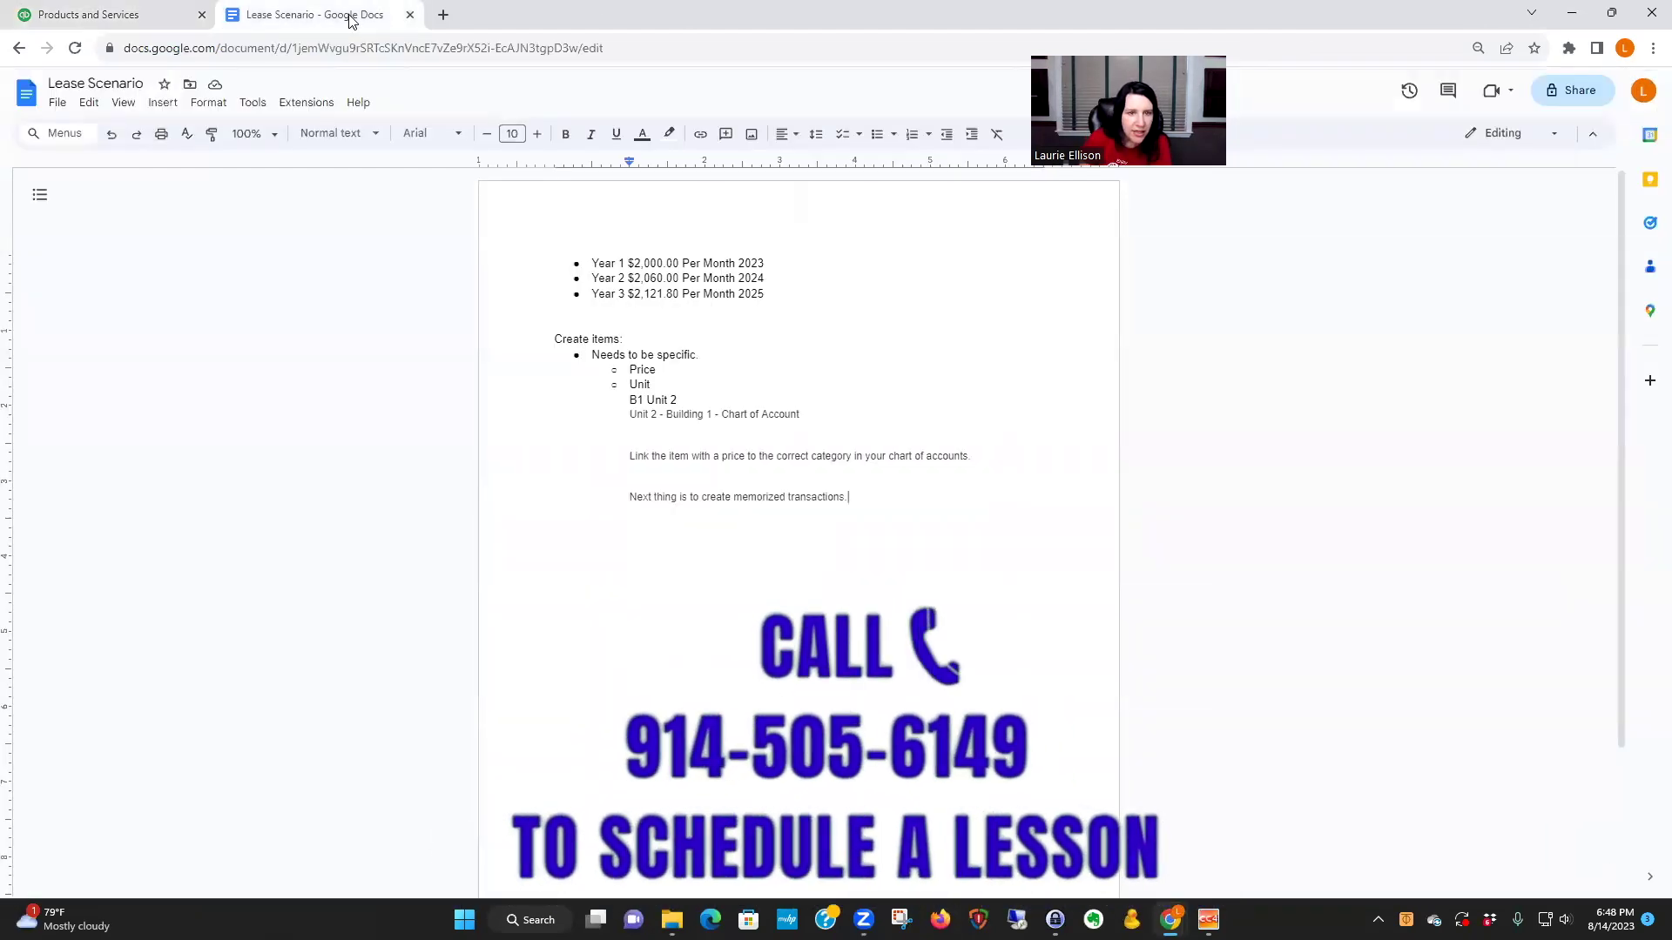
{"action": "left_click", "coordinate": [162, 16]}
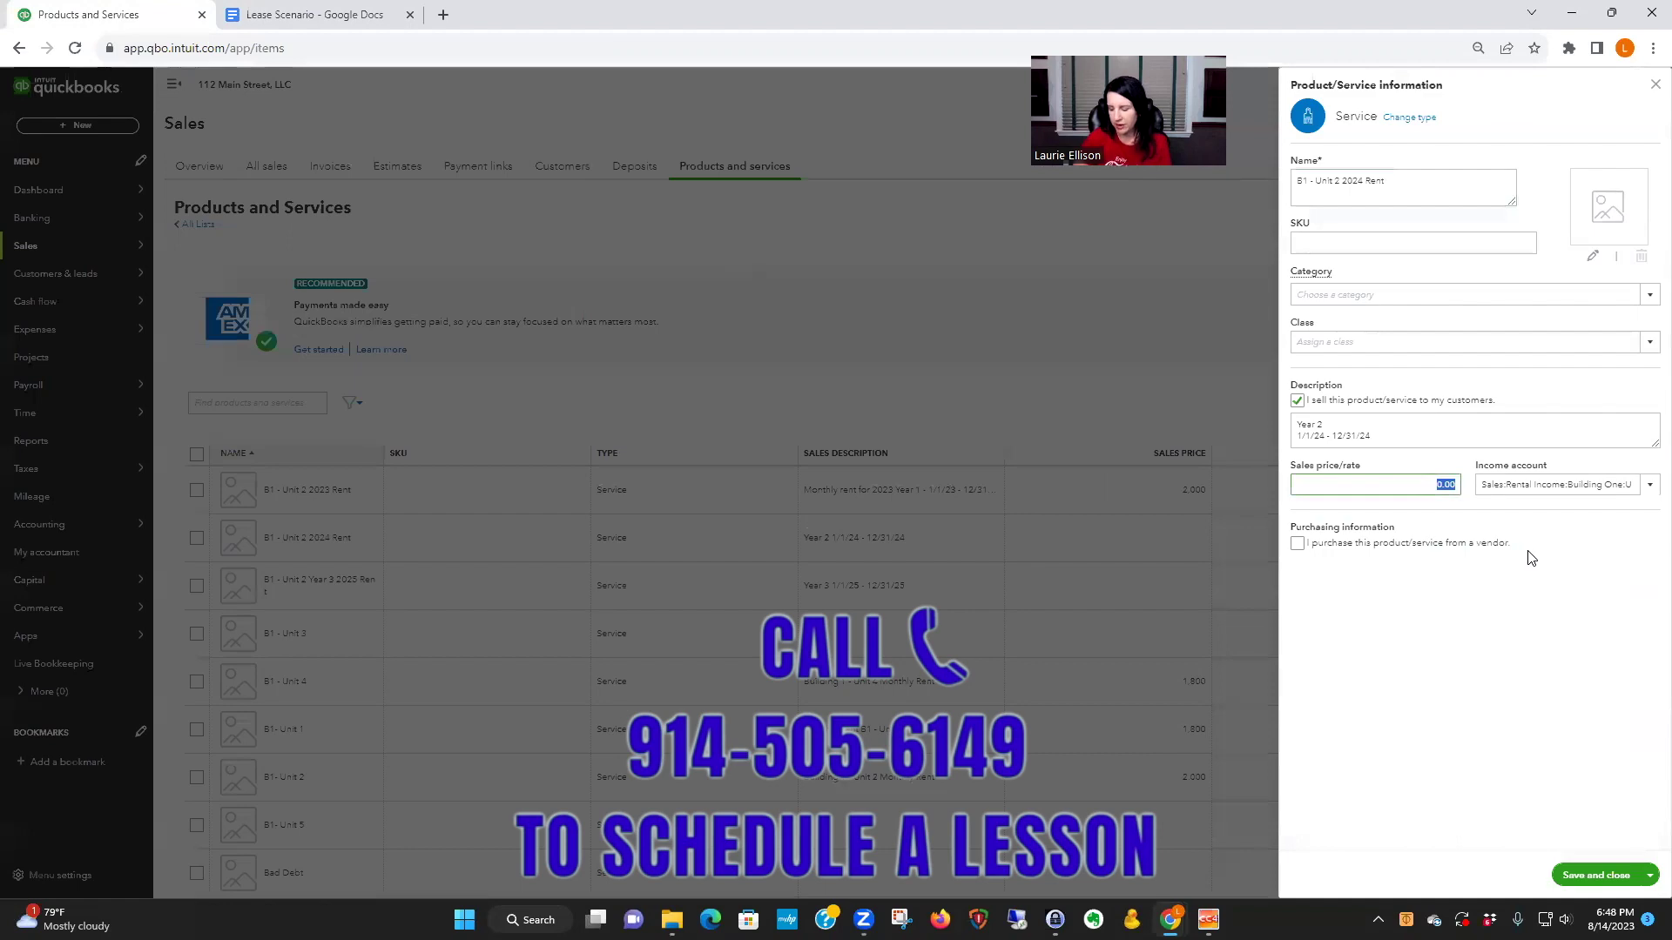
{"action": "type", "text": "2060"}
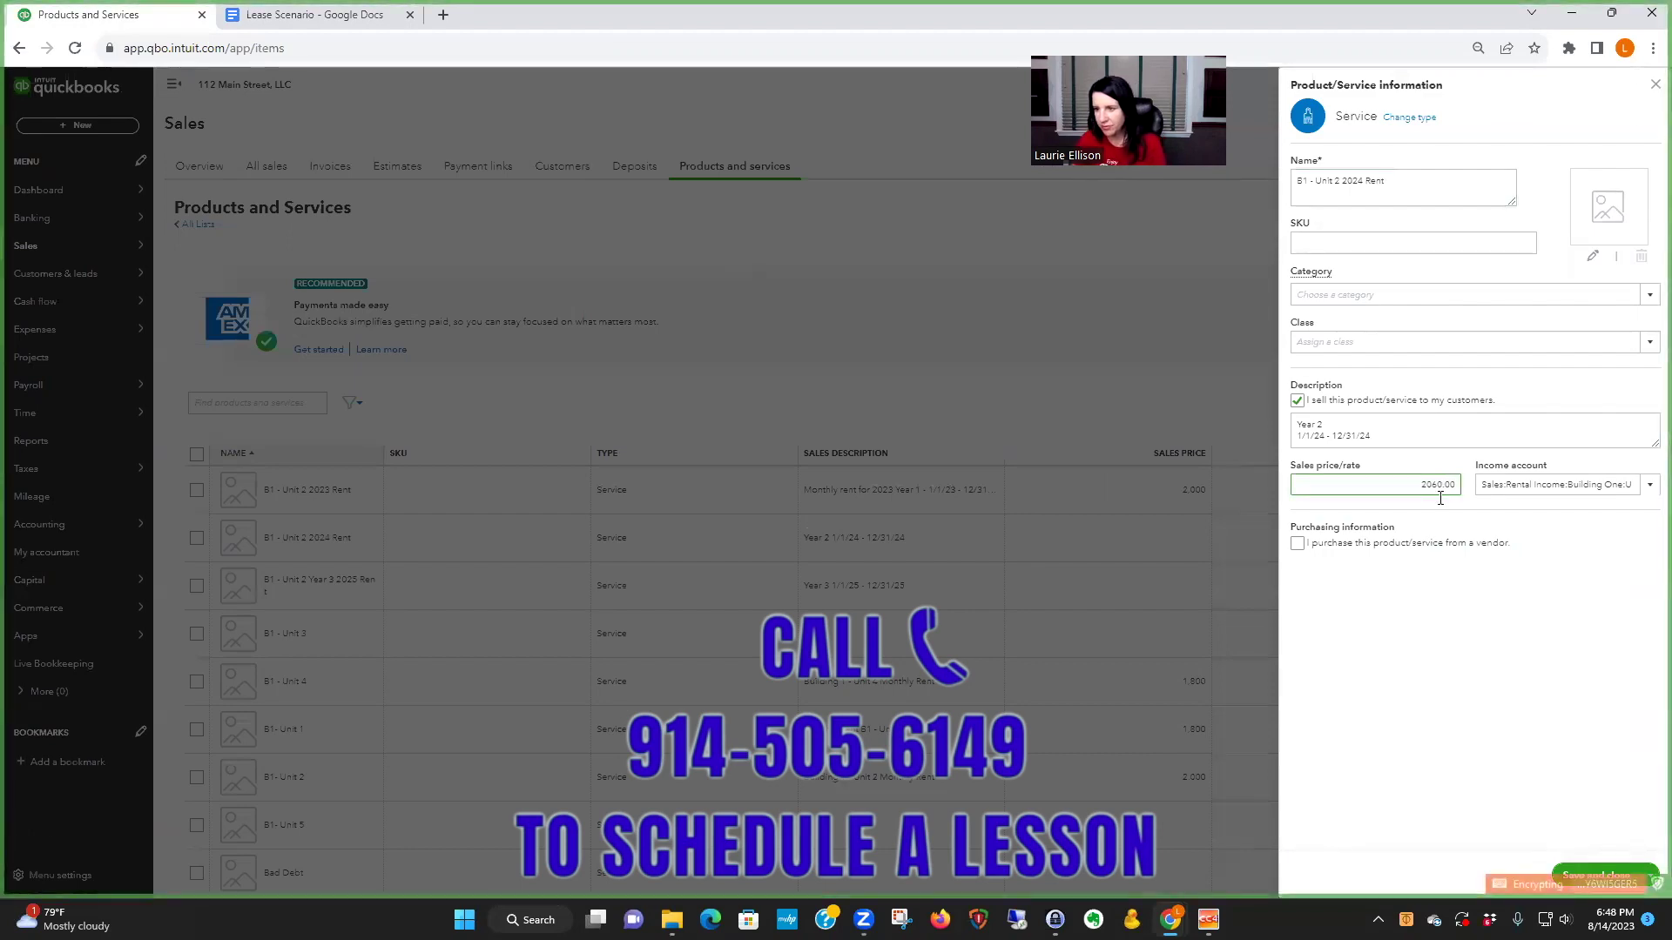
{"action": "left_click", "coordinate": [1602, 874]}
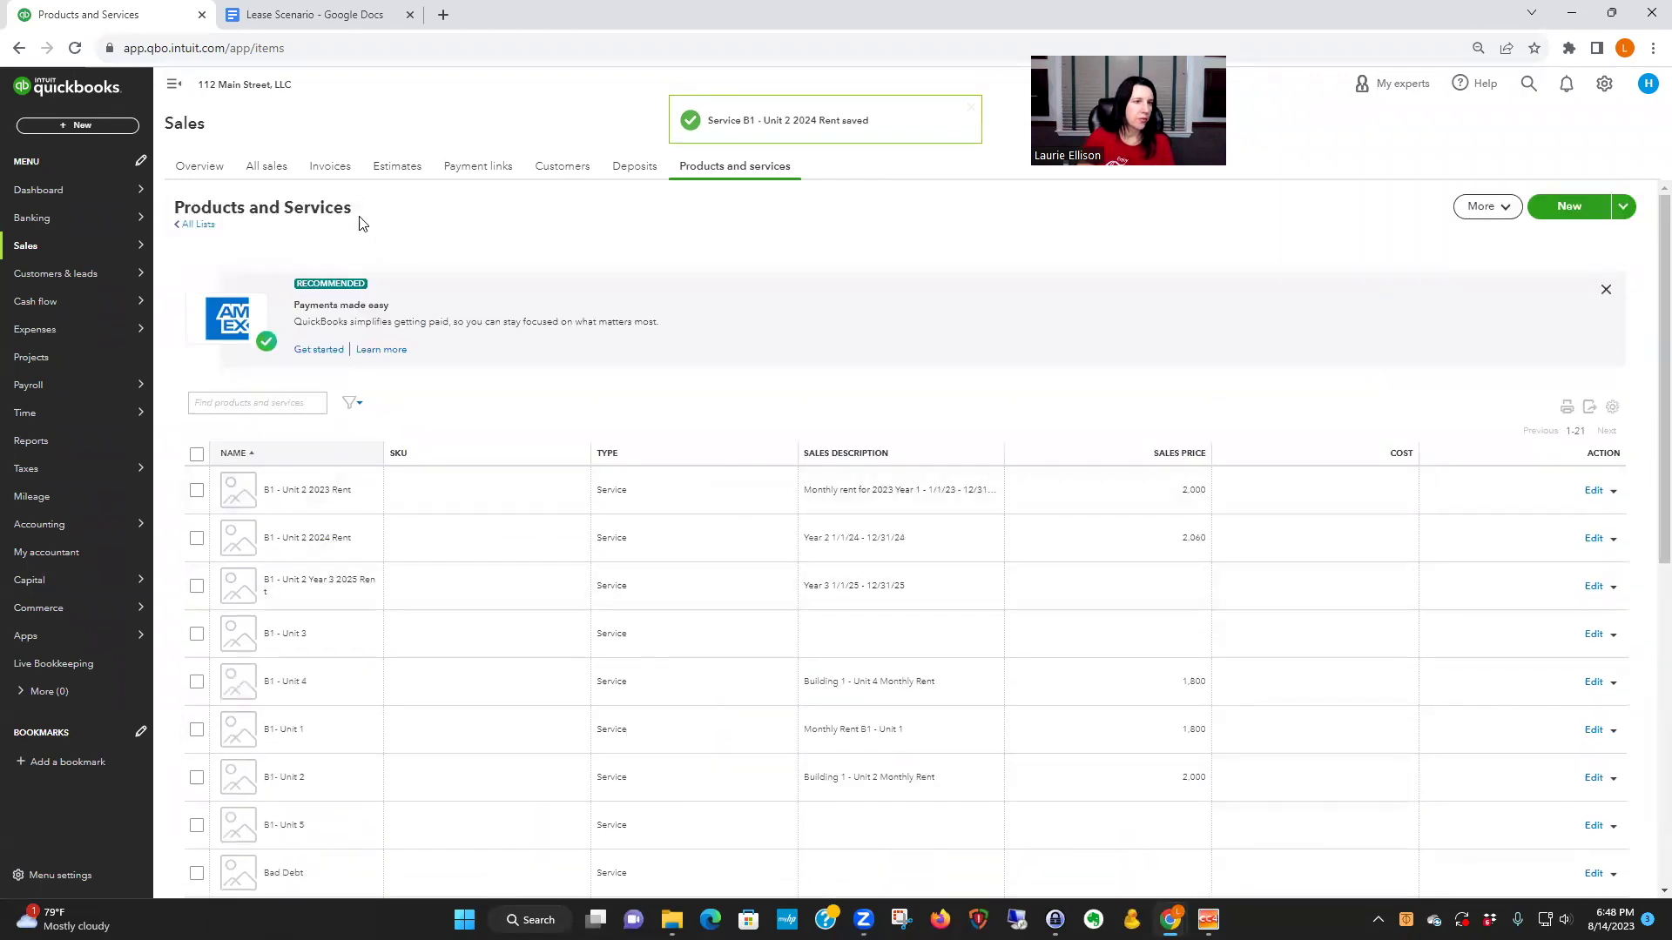
{"action": "left_click", "coordinate": [557, 166]}
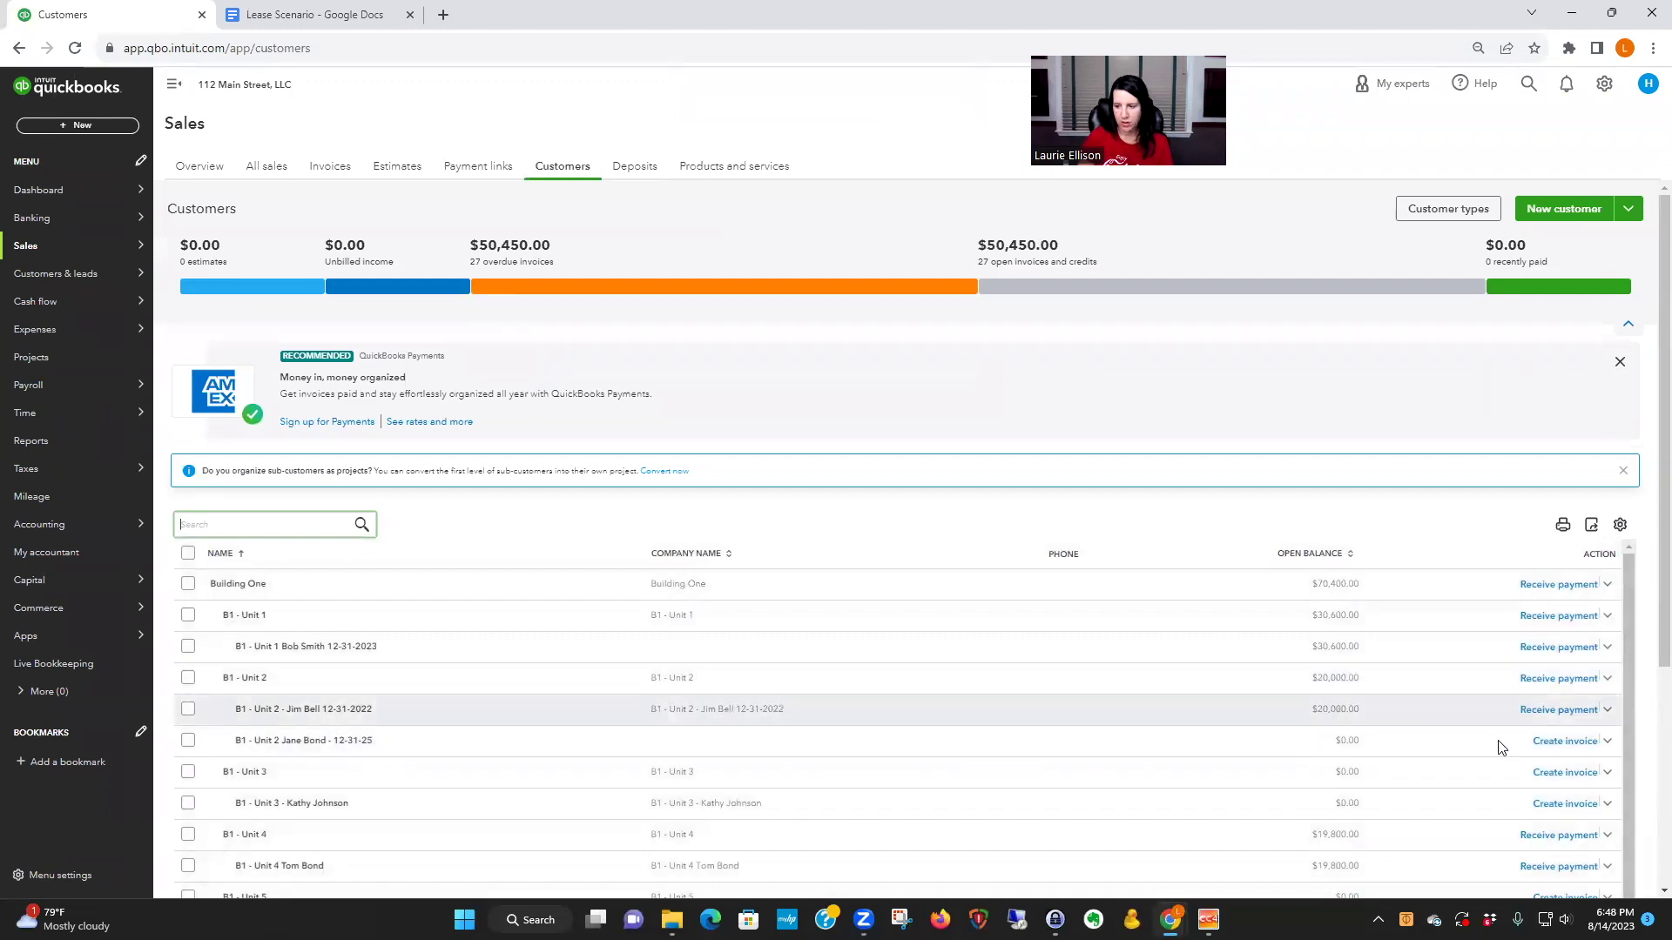
- Start a new Unit 2 invoice via New transaction > Invoice on the customer page
{"action": "left_click", "coordinate": [1560, 741]}
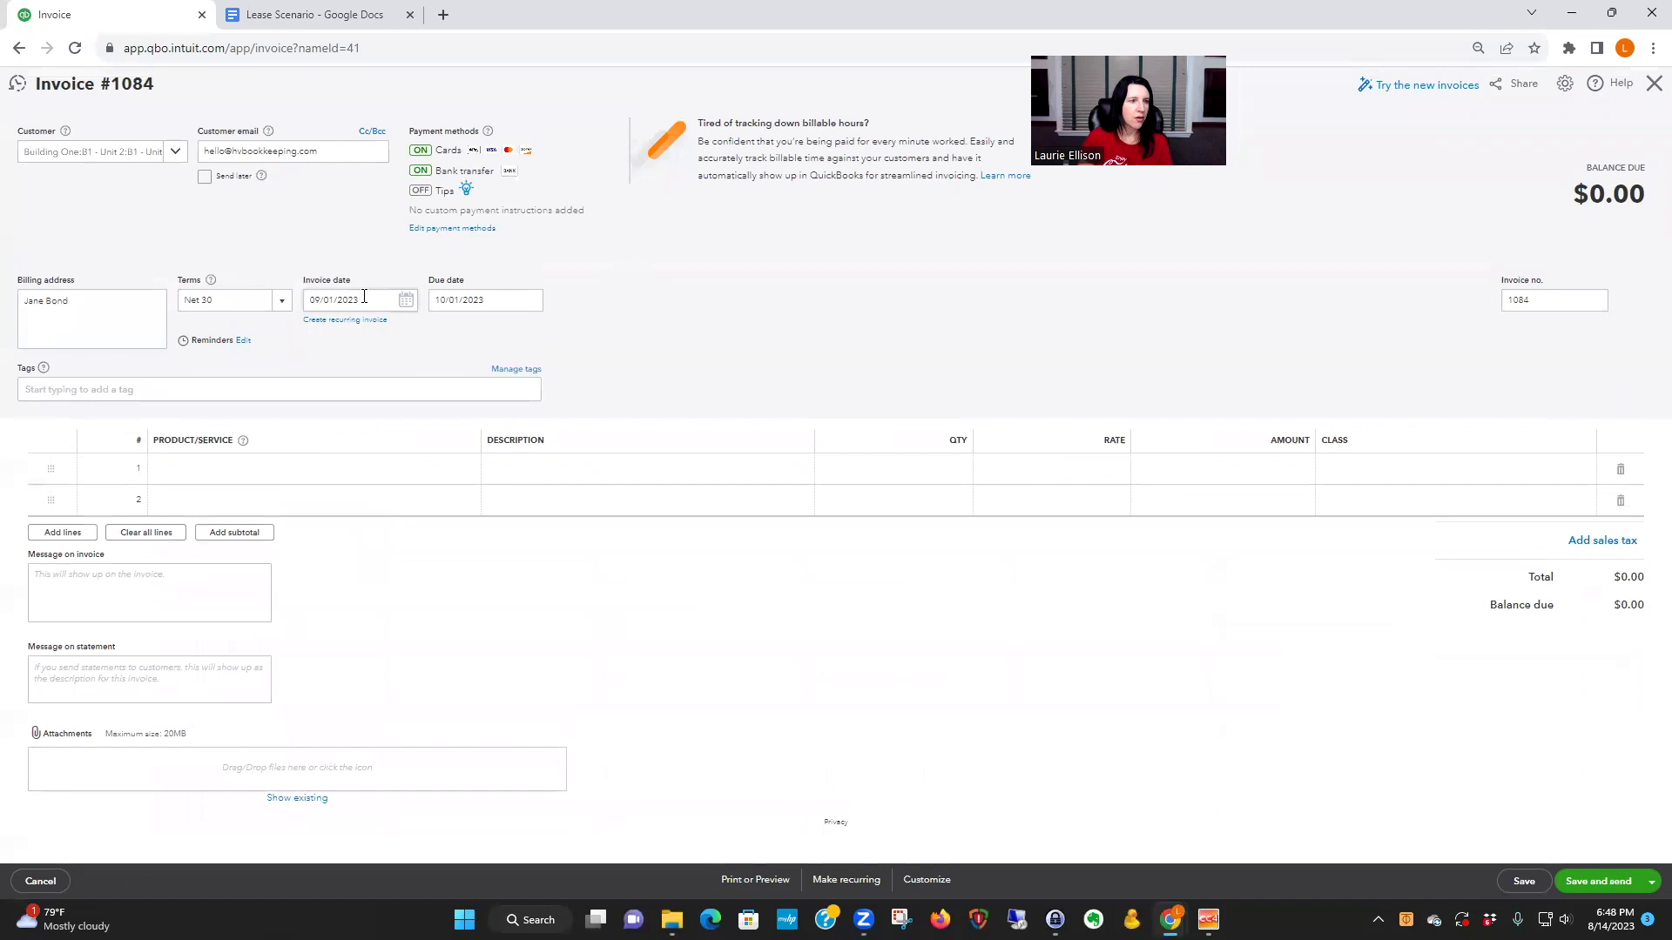
{"action": "left_click", "coordinate": [363, 297]}
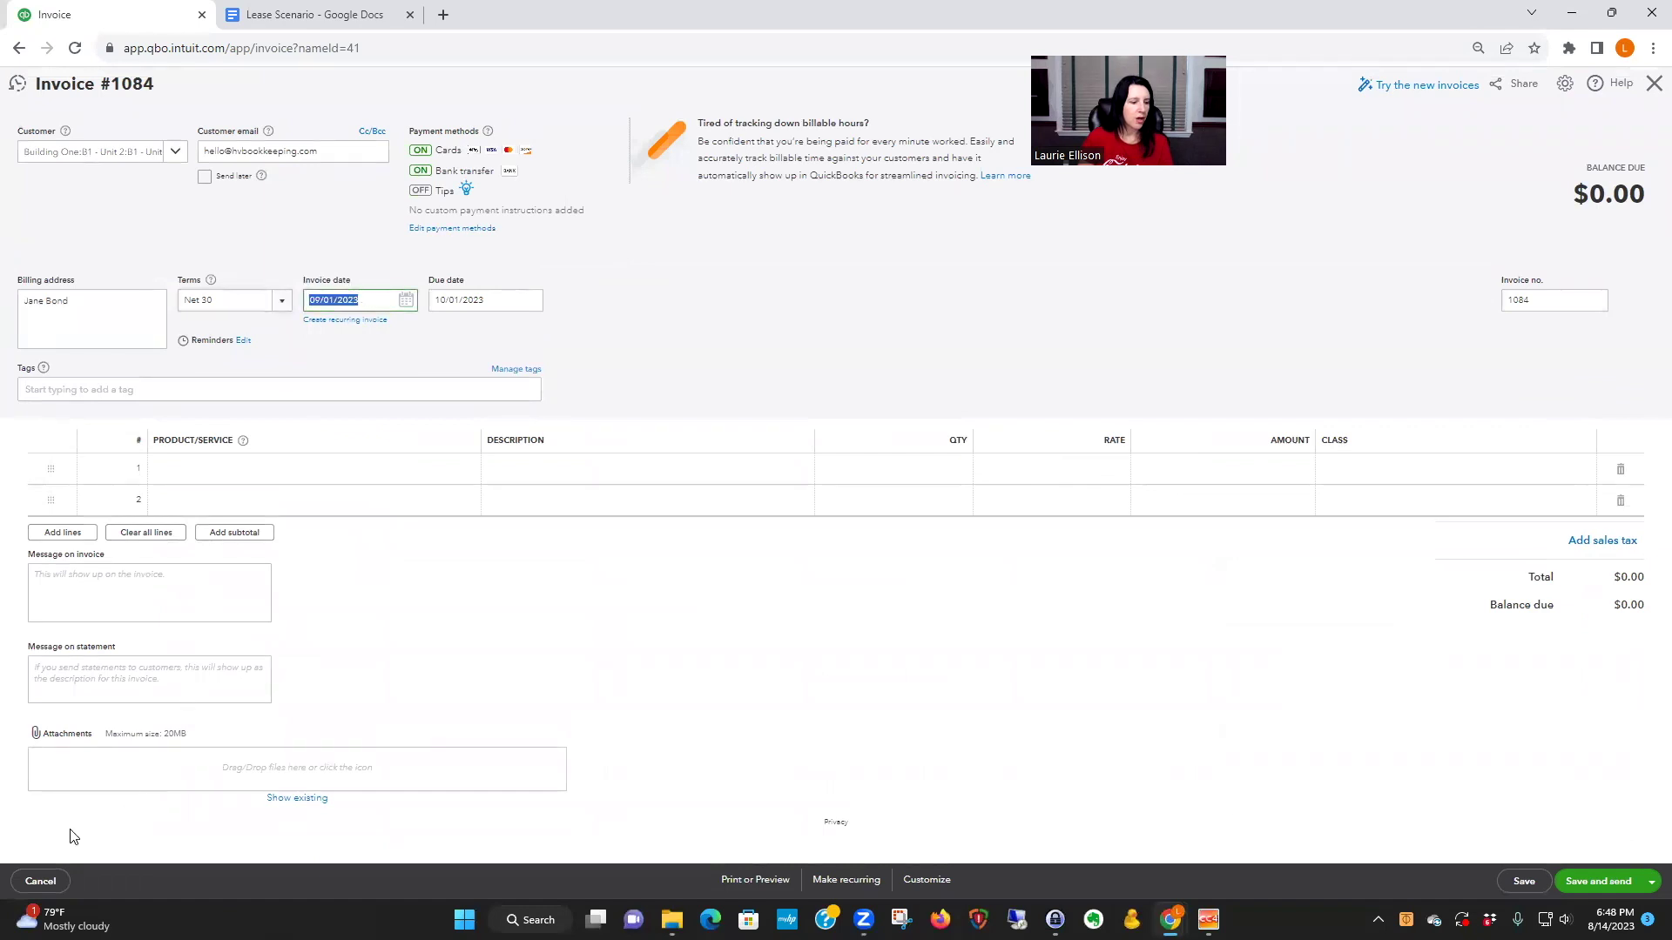
{"action": "left_click", "coordinate": [1654, 83]}
{"action": "left_click", "coordinate": [1607, 202]}
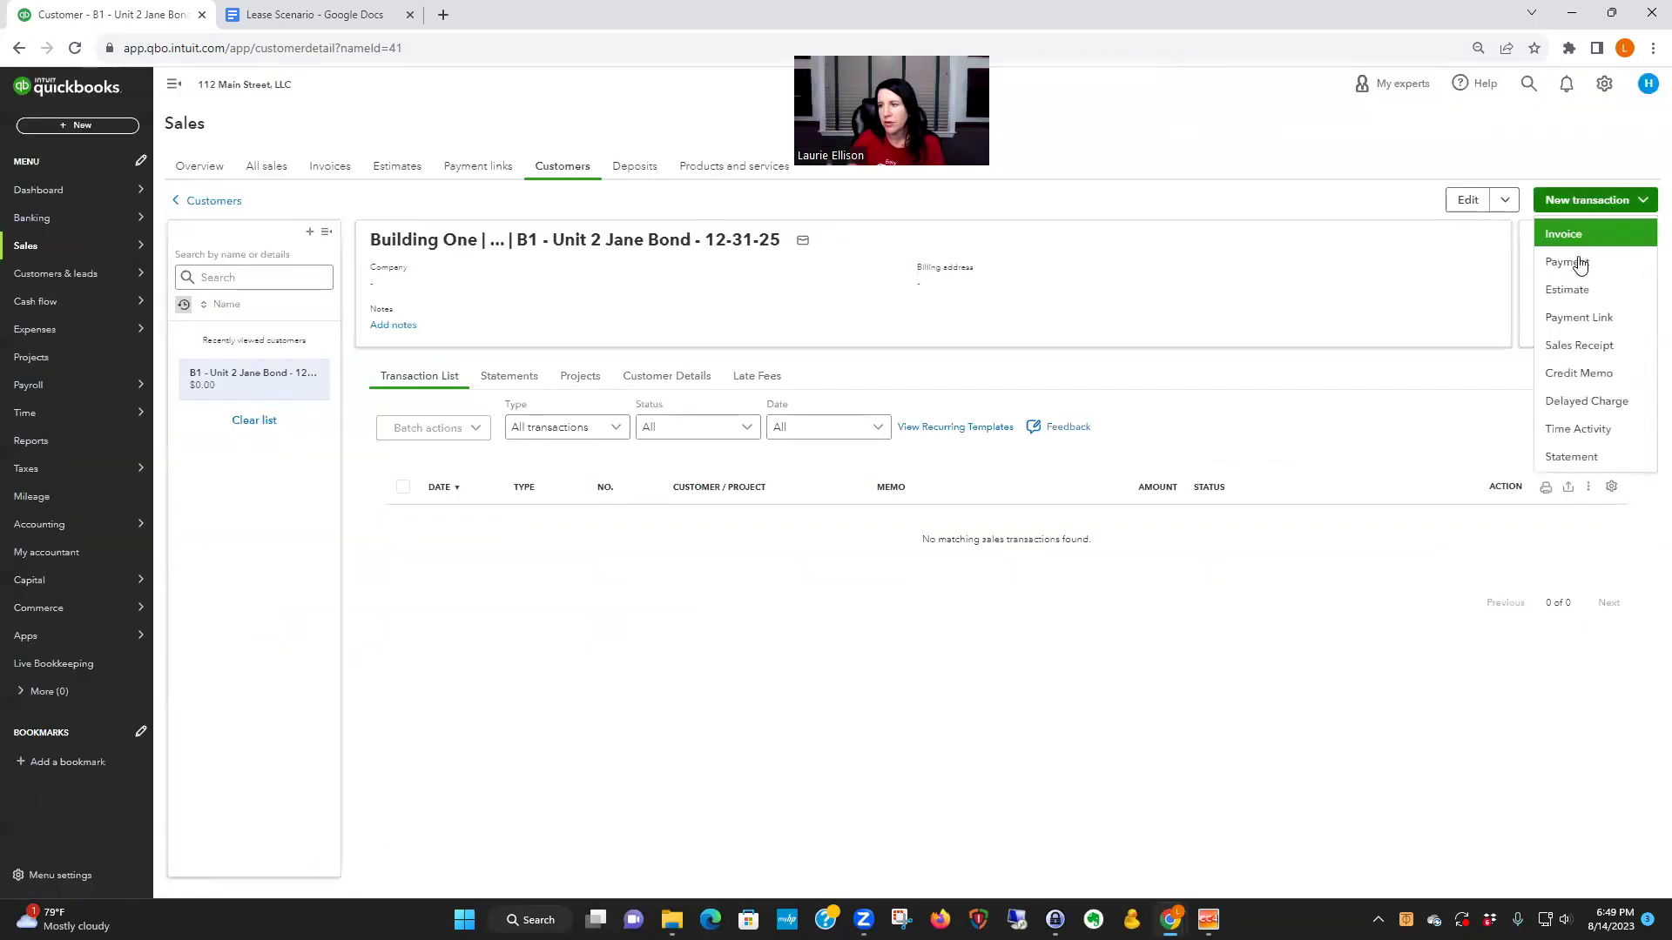
{"action": "left_click", "coordinate": [1564, 235]}
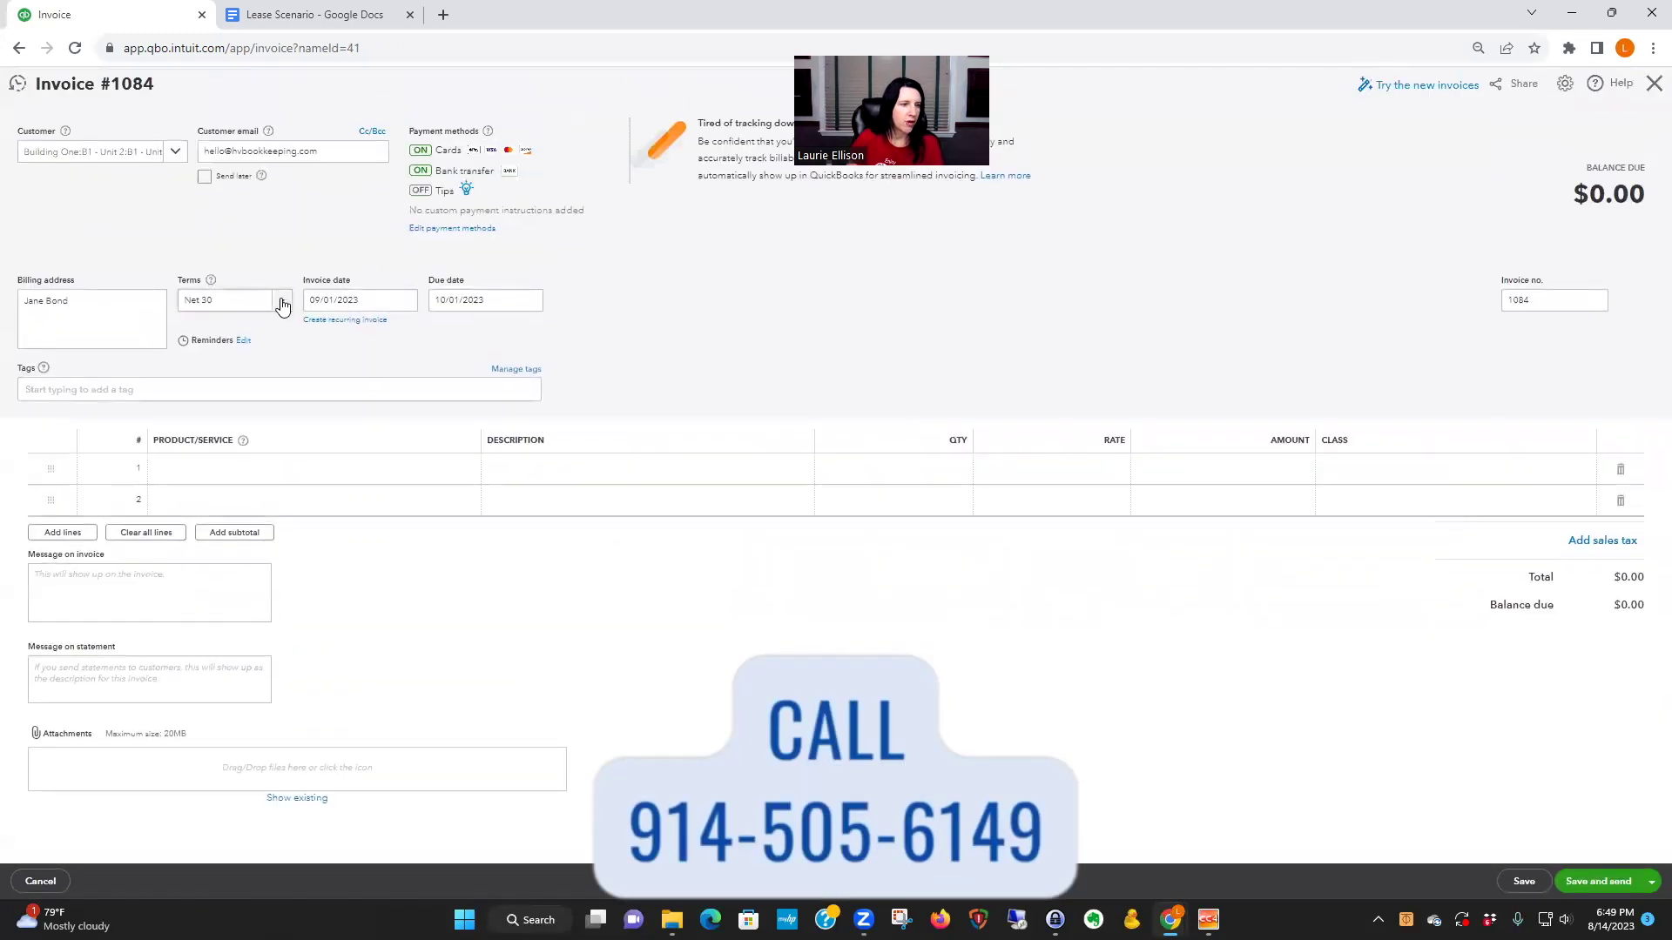
- Set terms to Due on receipt, date 1/1/24, and bill B1 - Unit 2 2024 Rent at 2,060
{"action": "left_click", "coordinate": [283, 304]}
{"action": "left_click", "coordinate": [242, 350]}
{"action": "left_click", "coordinate": [378, 297]}
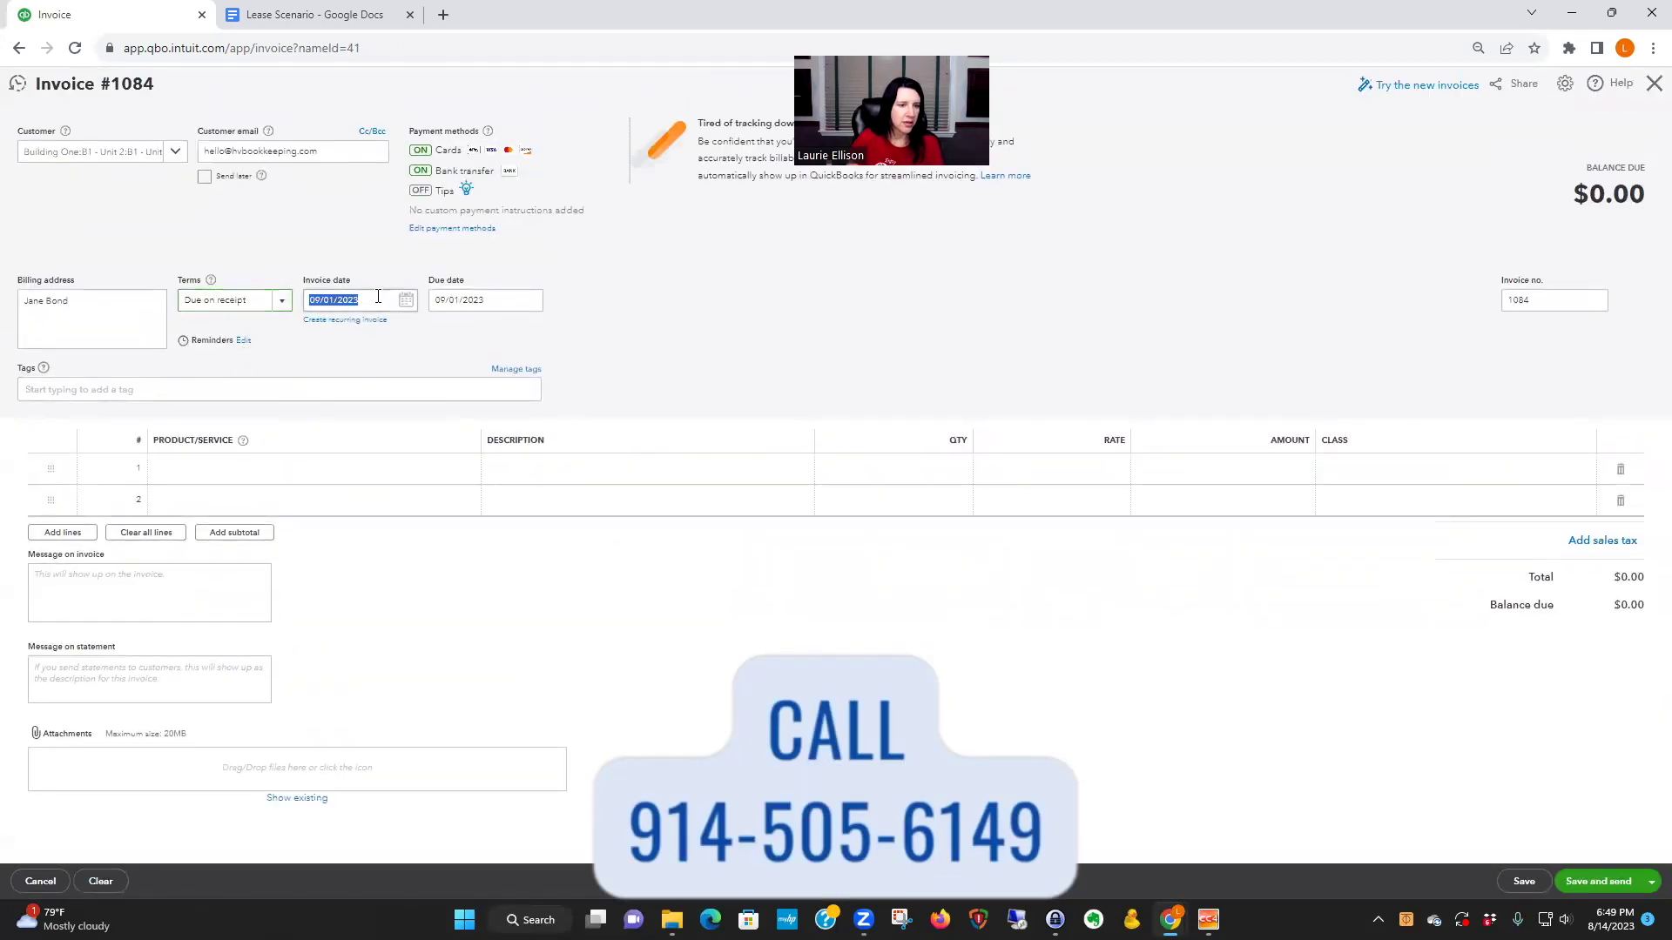
{"action": "type", "text": "1/1/24"}
{"action": "key", "text": "Tab"}
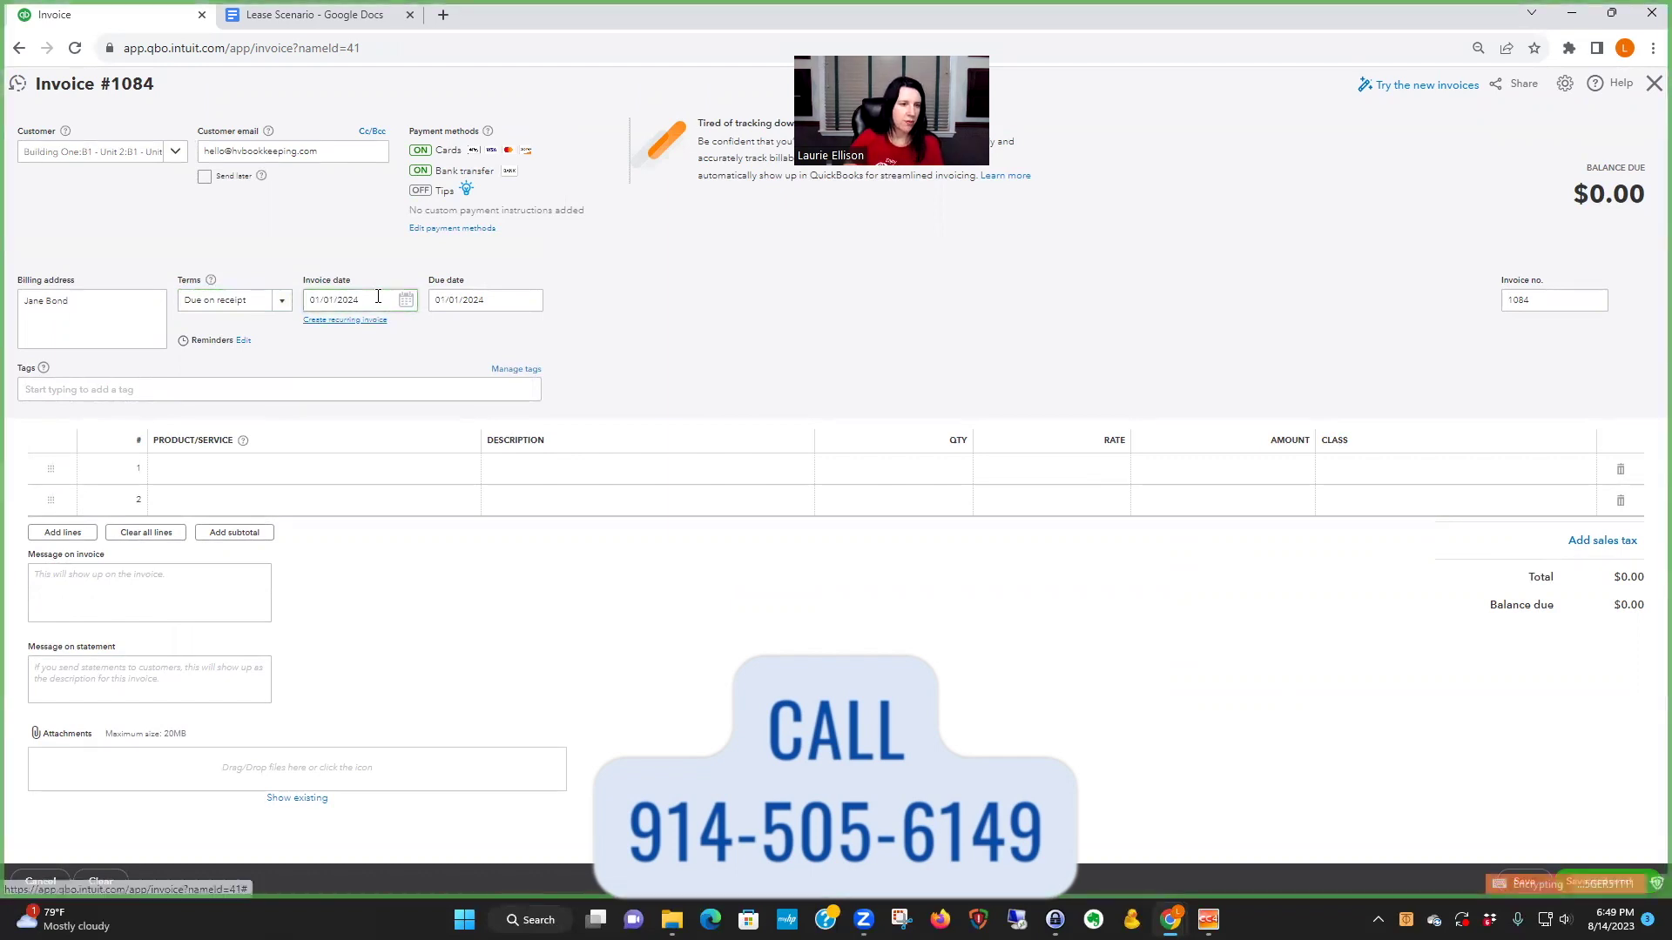
{"action": "left_click", "coordinate": [288, 469]}
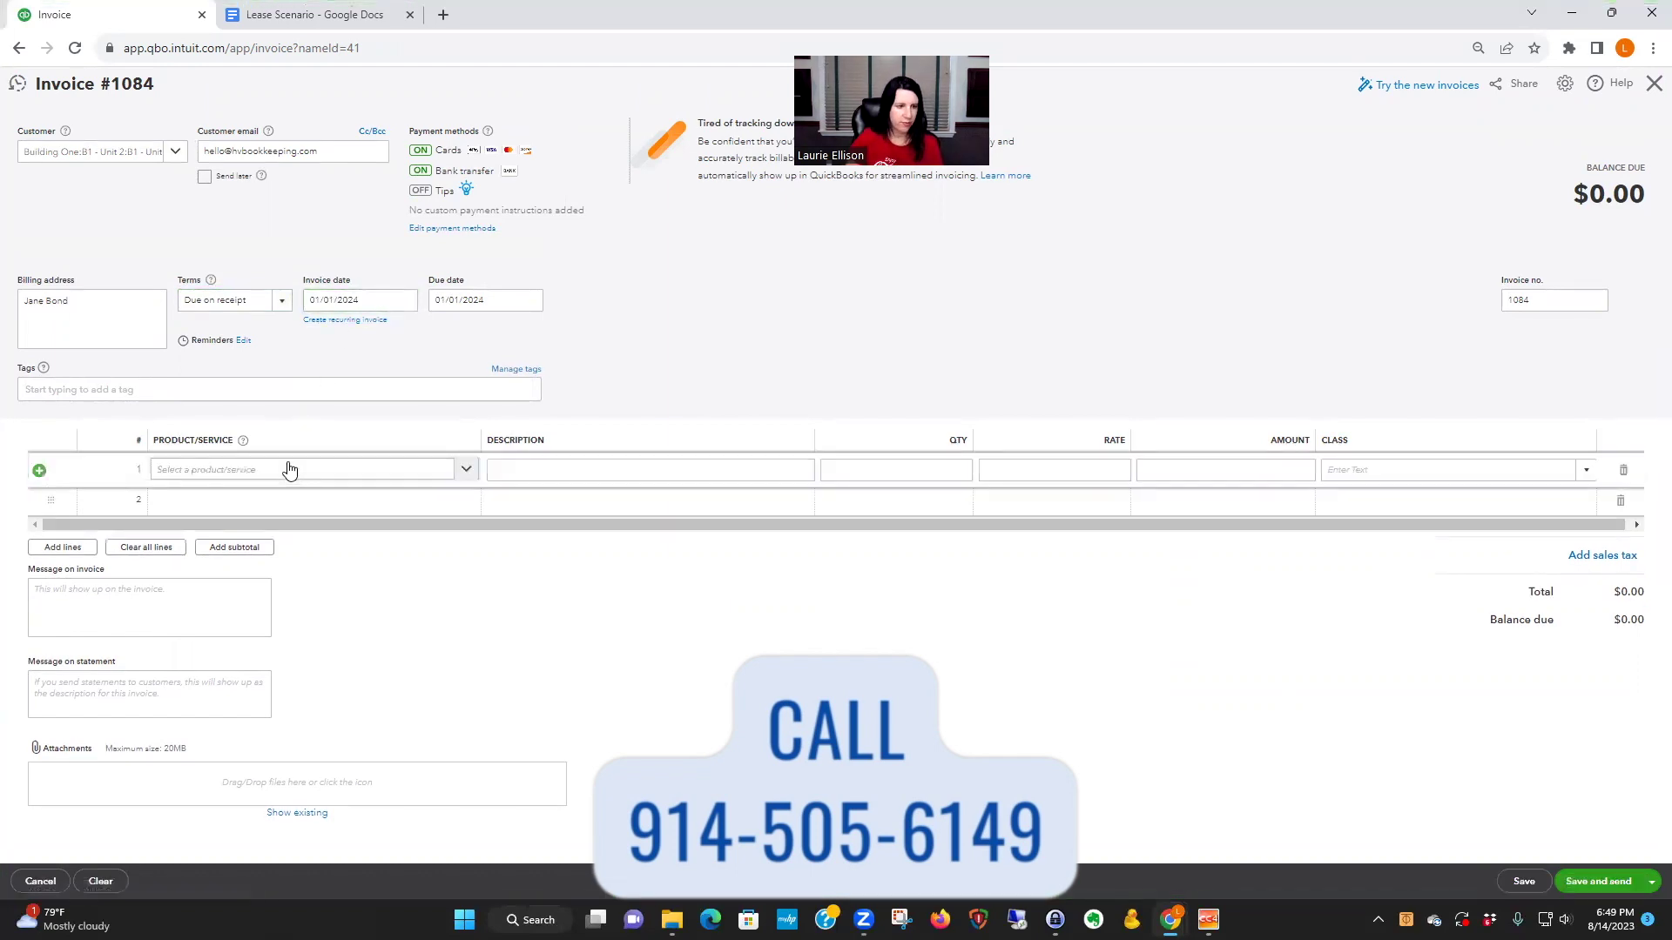
{"action": "left_click", "coordinate": [290, 470]}
{"action": "left_click", "coordinate": [253, 560]}
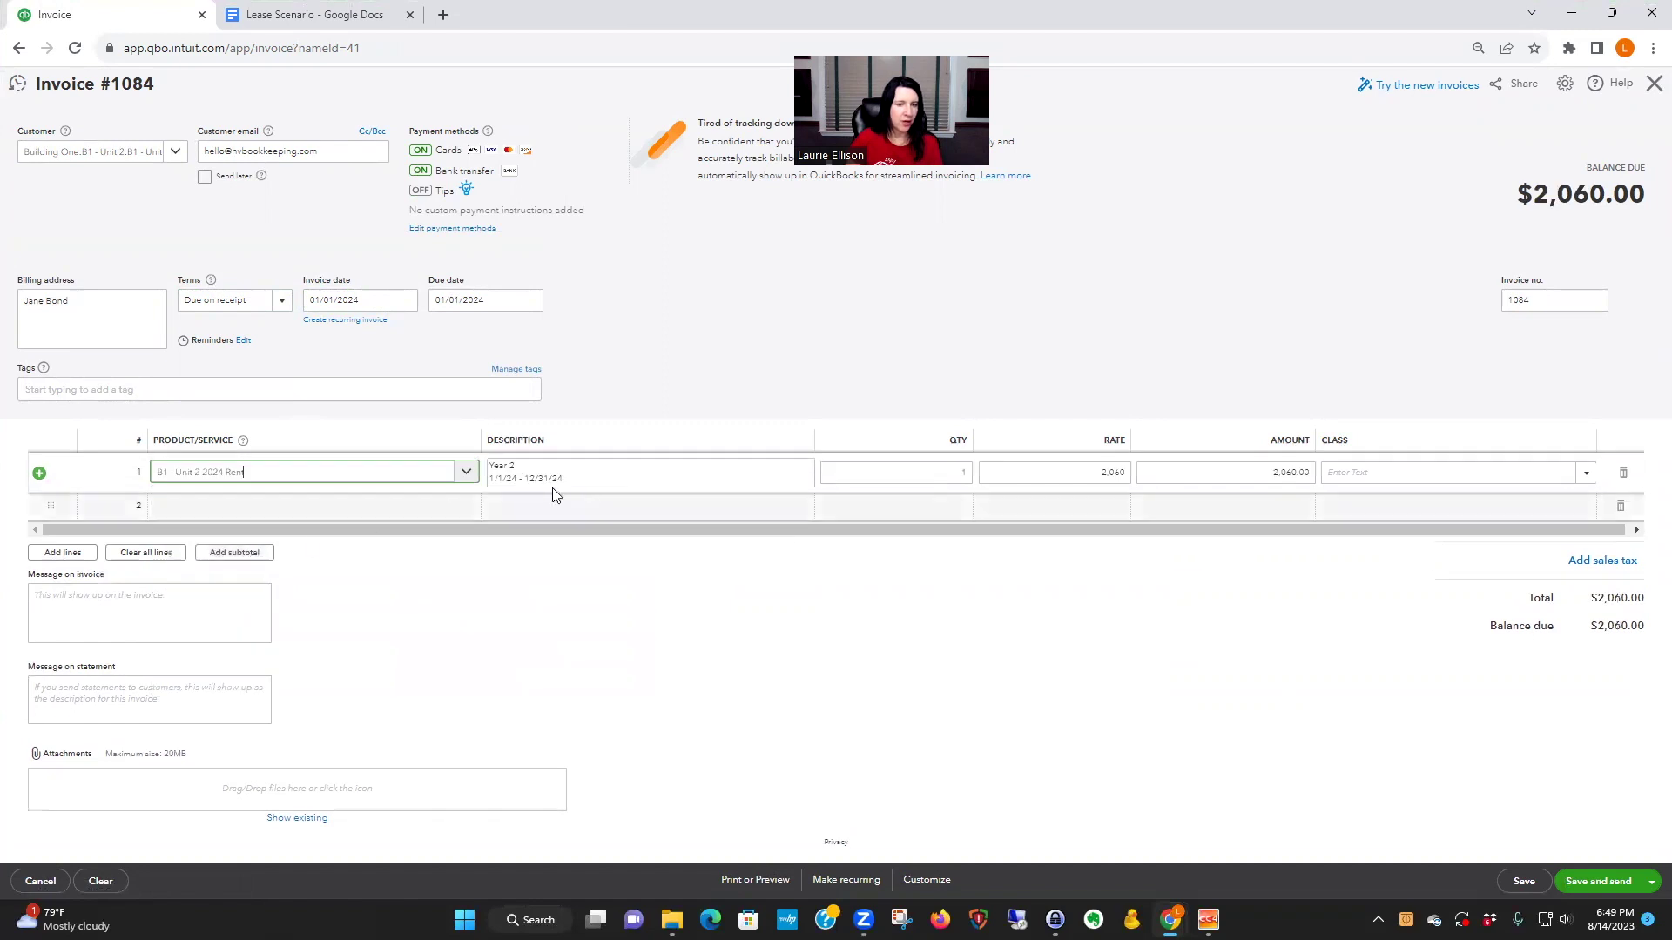
{"action": "double_click", "coordinate": [1105, 473]}
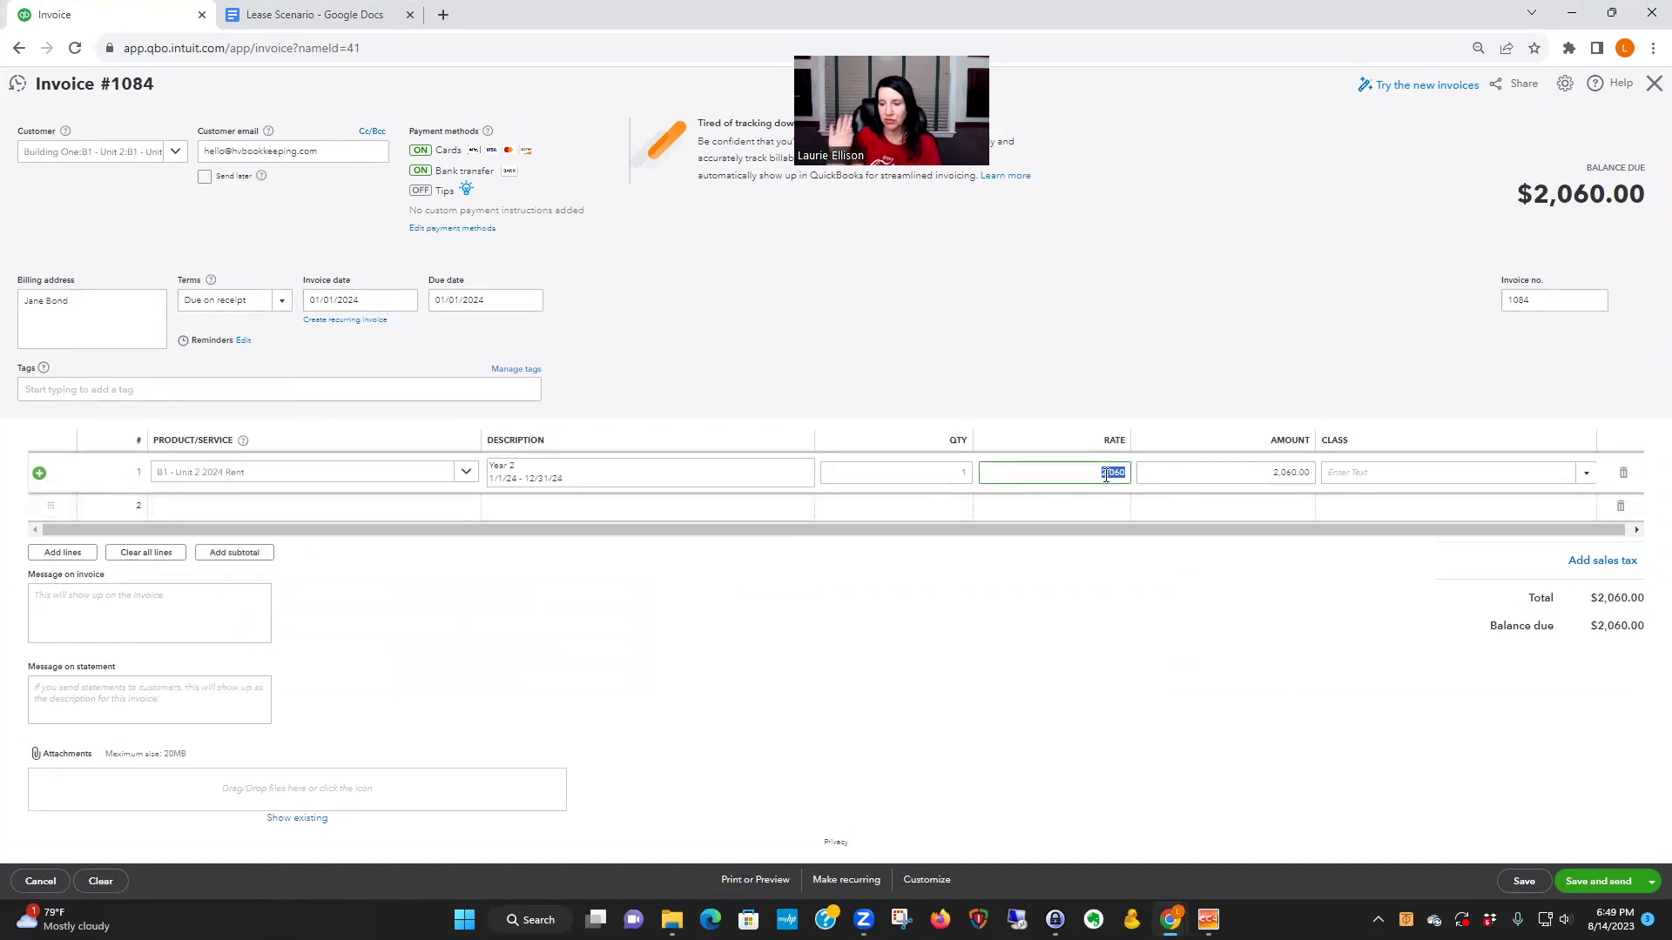
{"action": "left_click", "coordinate": [667, 372]}
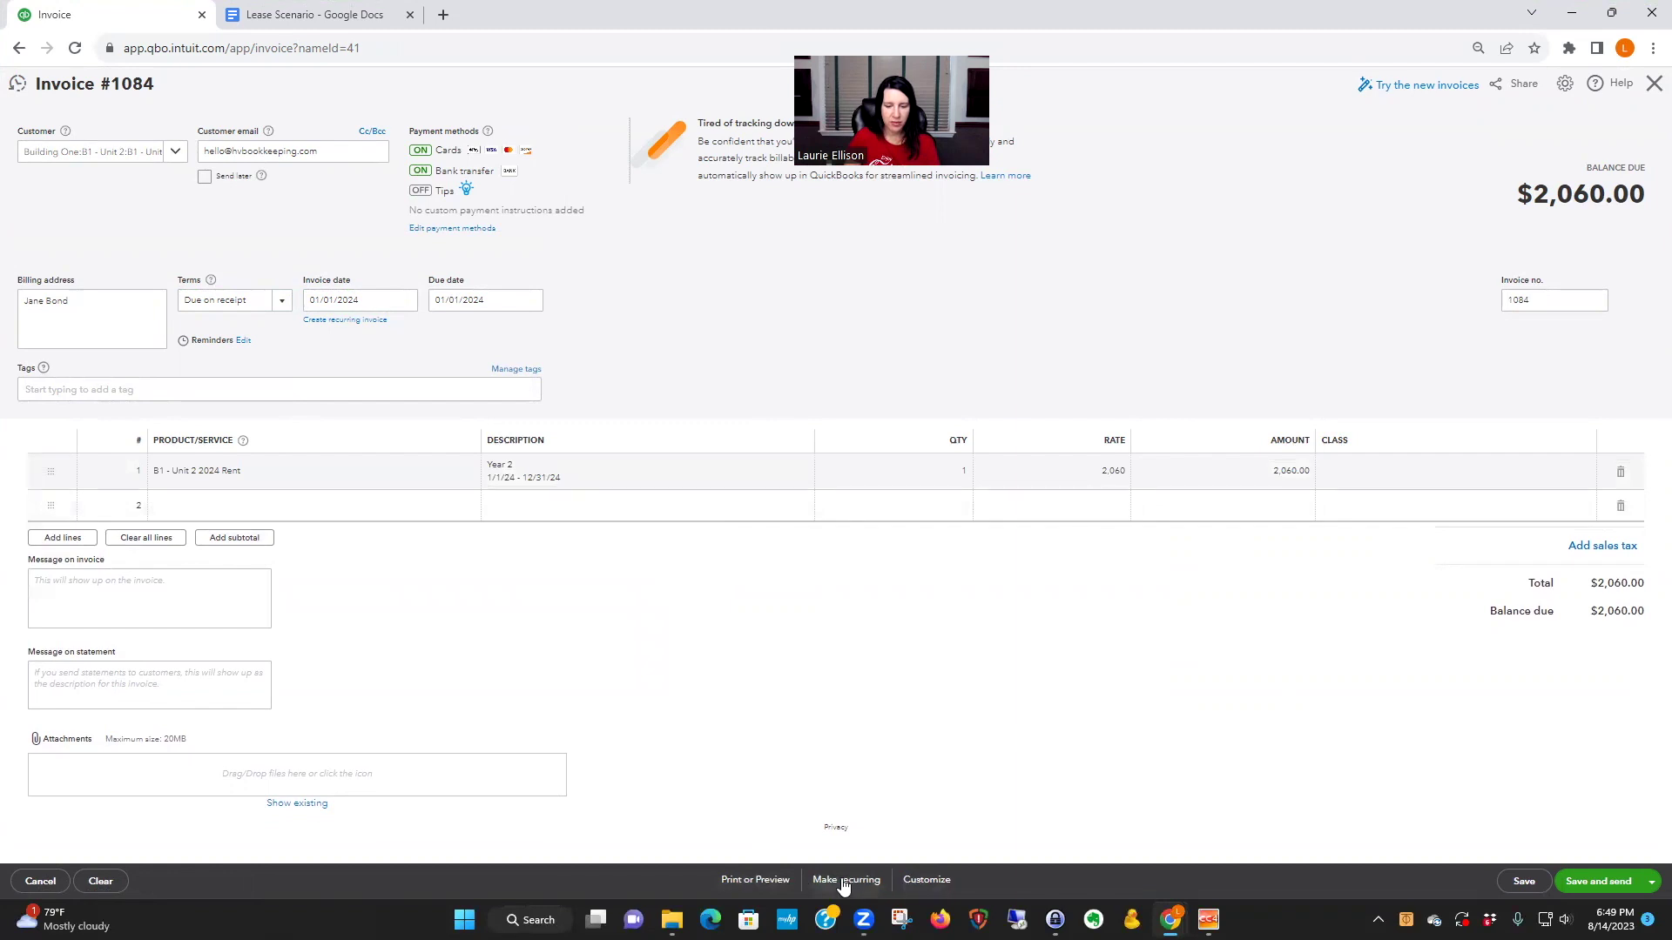
- Make the invoice recurring 3 days ahead, starting 01/01, ending after 12 occurrences, and save
{"action": "left_click", "coordinate": [844, 881]}
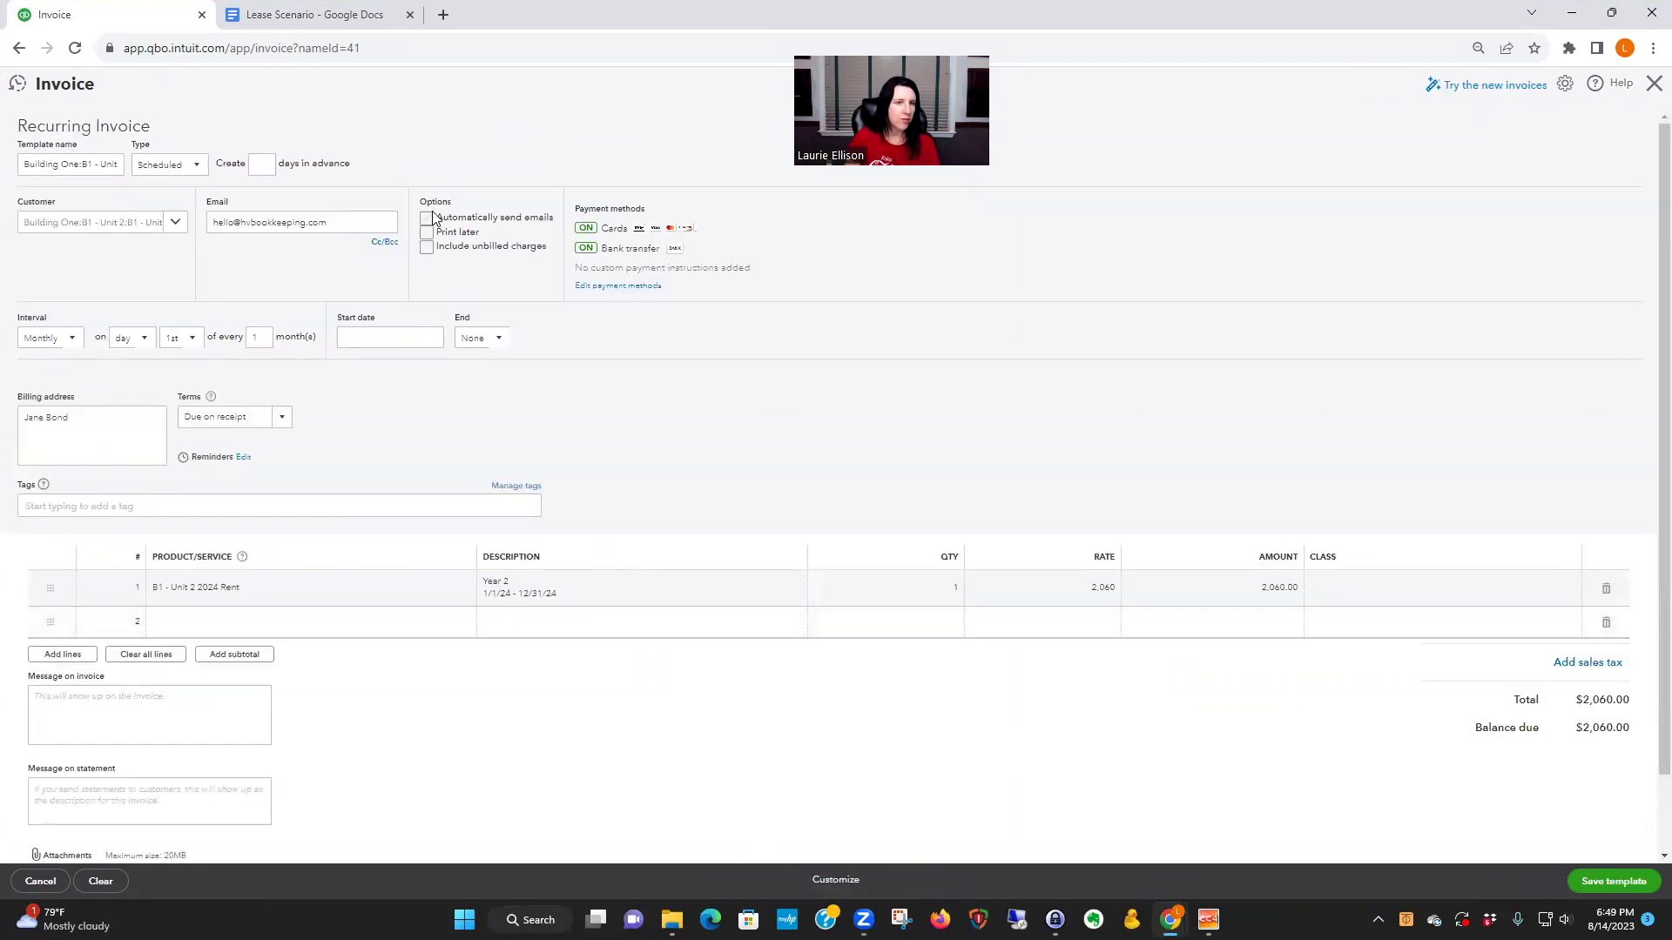
{"action": "left_click", "coordinate": [270, 164]}
{"action": "type", "text": "3"}
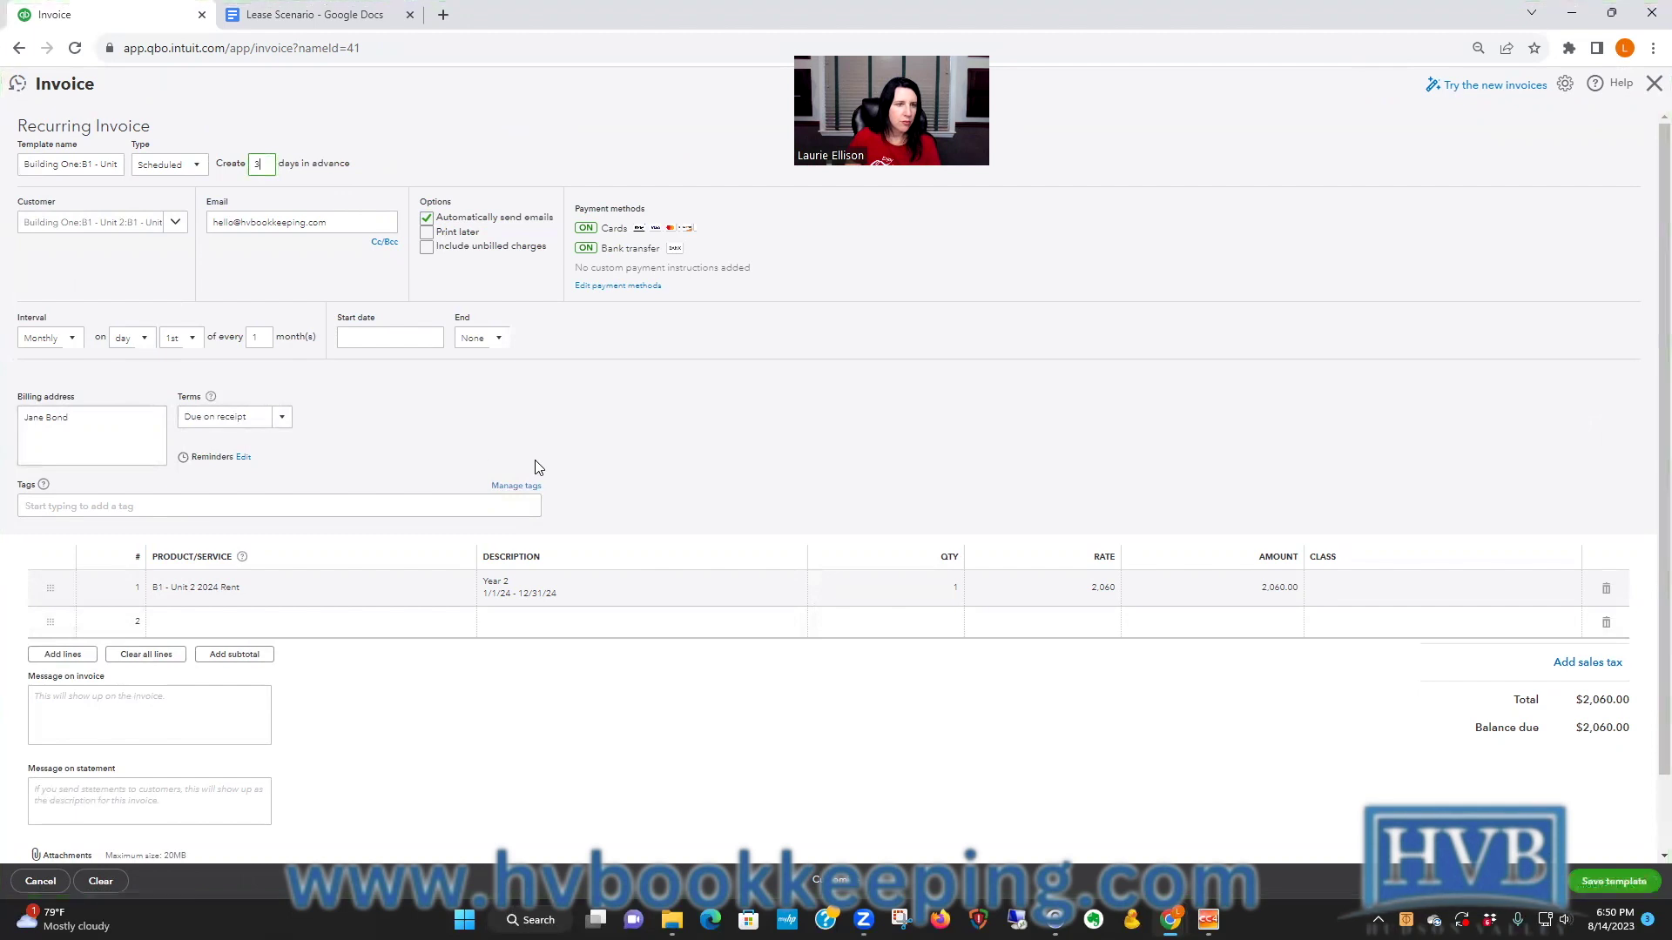
{"action": "left_click", "coordinate": [388, 336]}
{"action": "type", "text": "01/01/2024"}
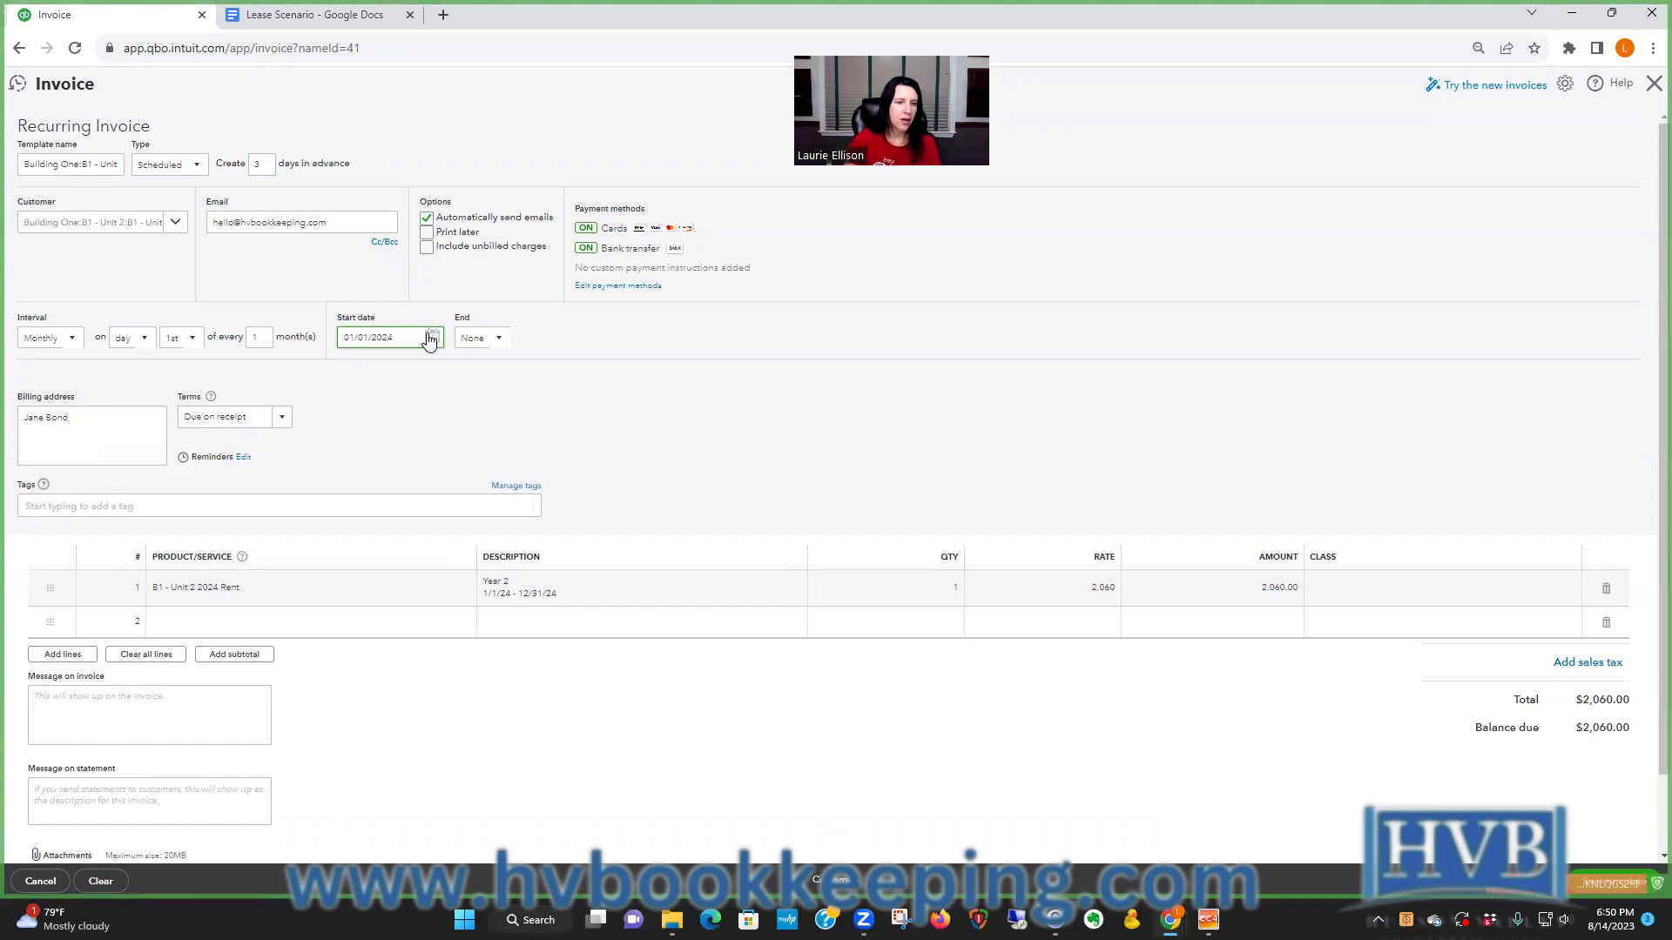
{"action": "left_click", "coordinate": [496, 338]}
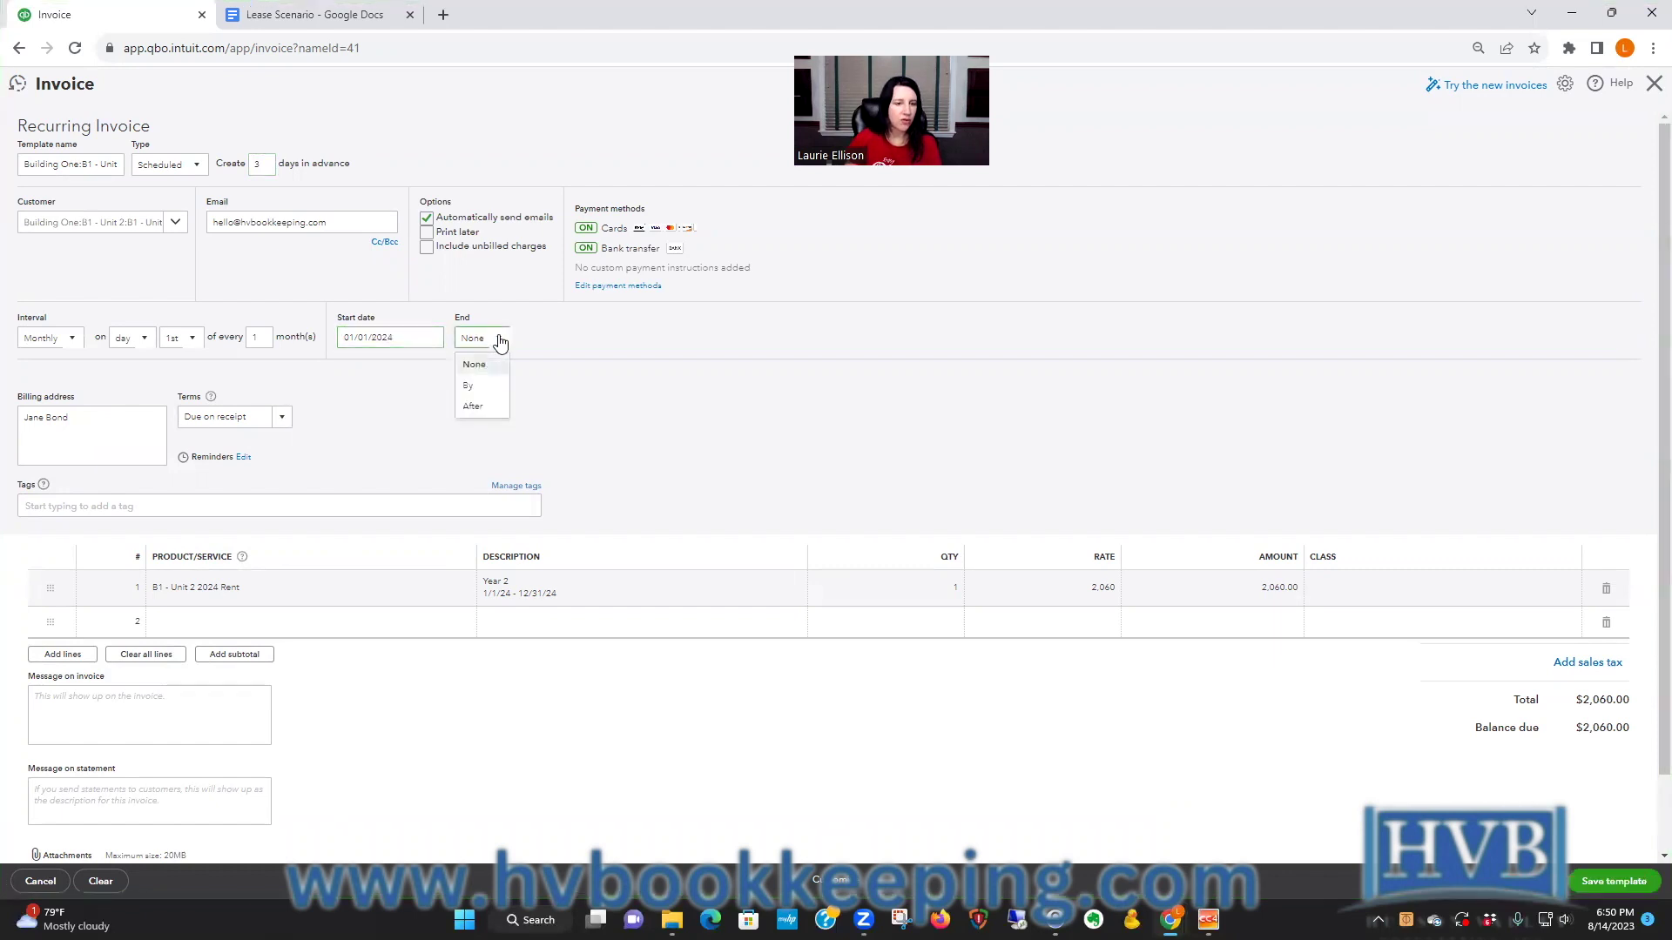
{"action": "left_click", "coordinate": [484, 408]}
{"action": "type", "text": "12"}
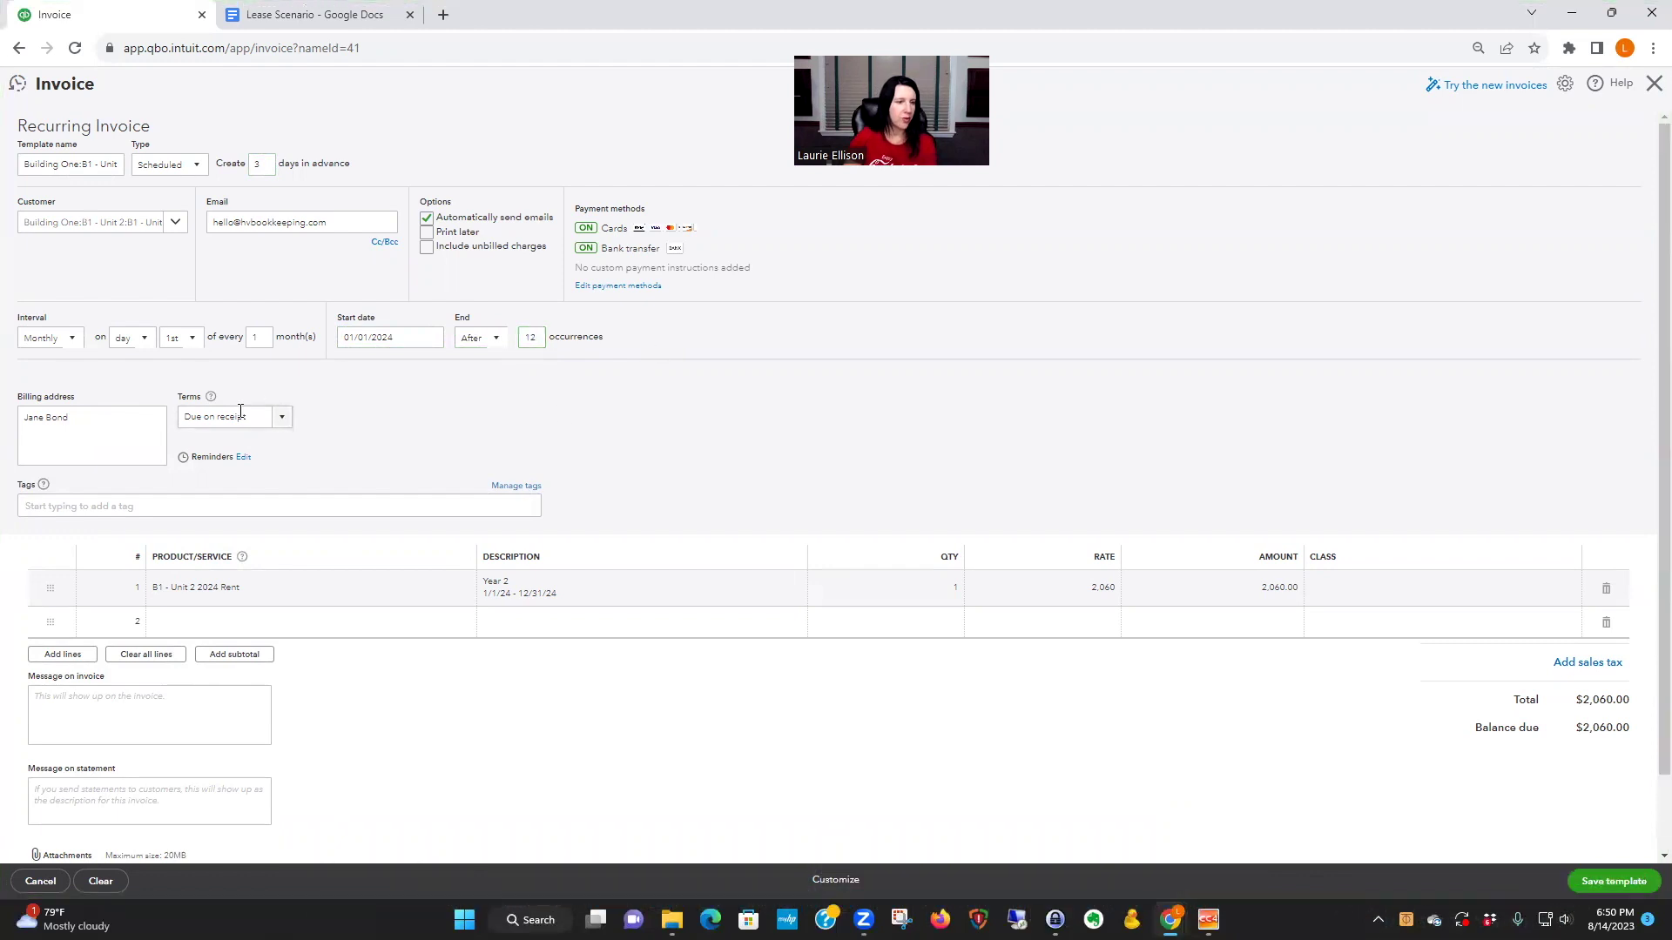
{"action": "left_click", "coordinate": [806, 398]}
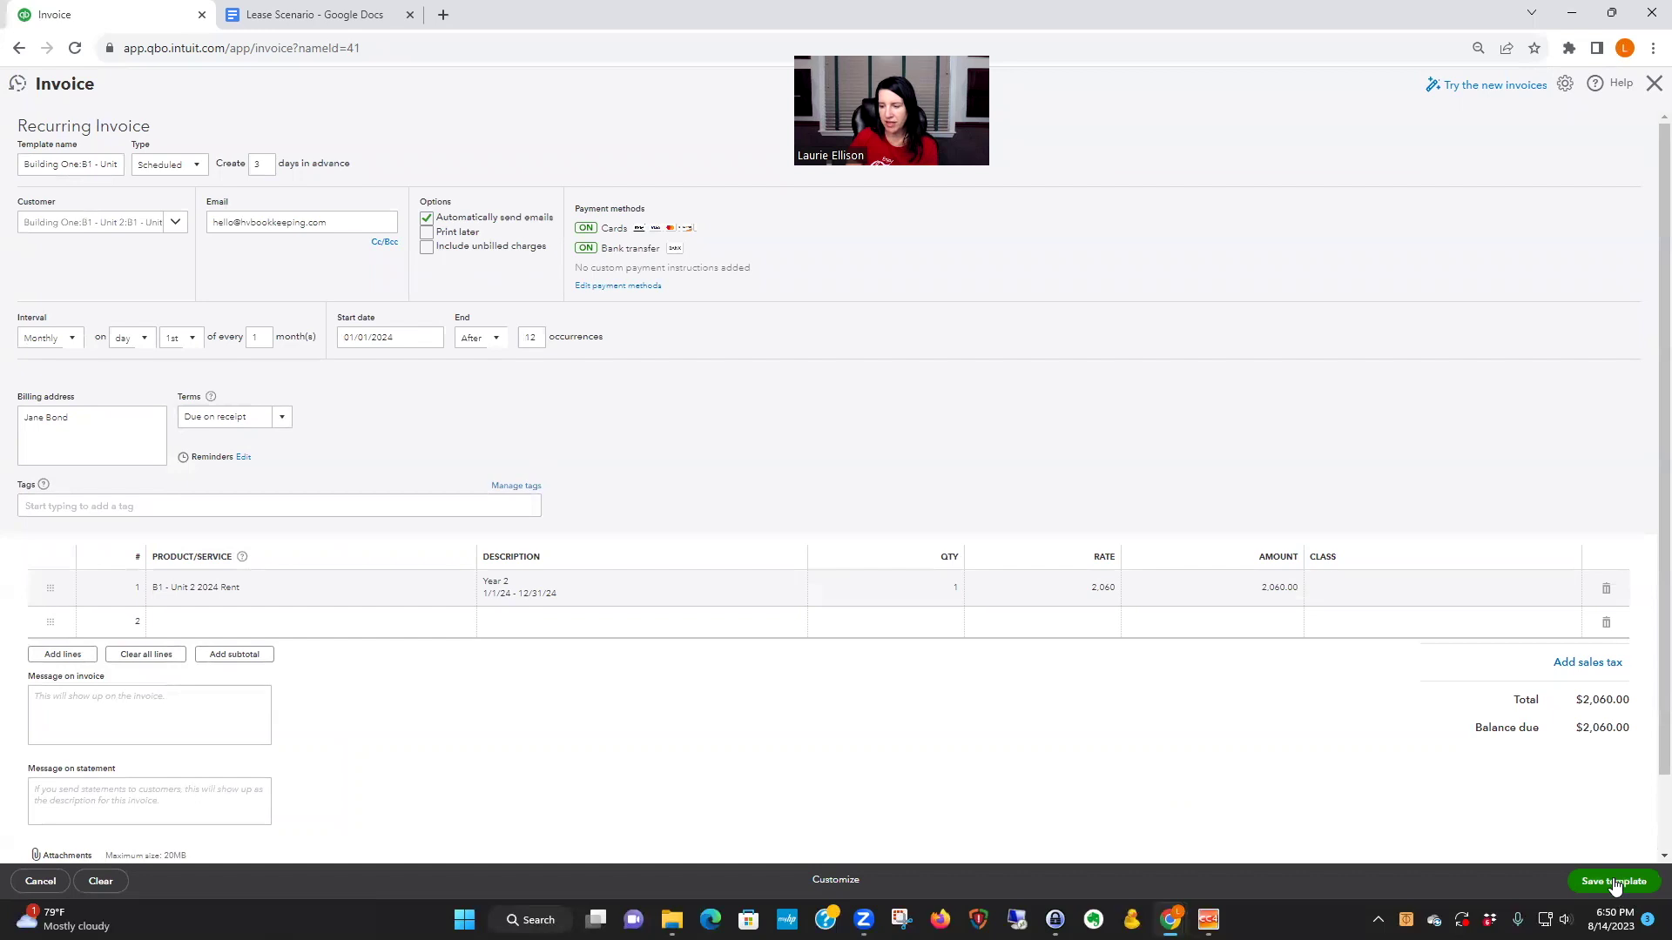
{"action": "left_click", "coordinate": [1614, 882]}
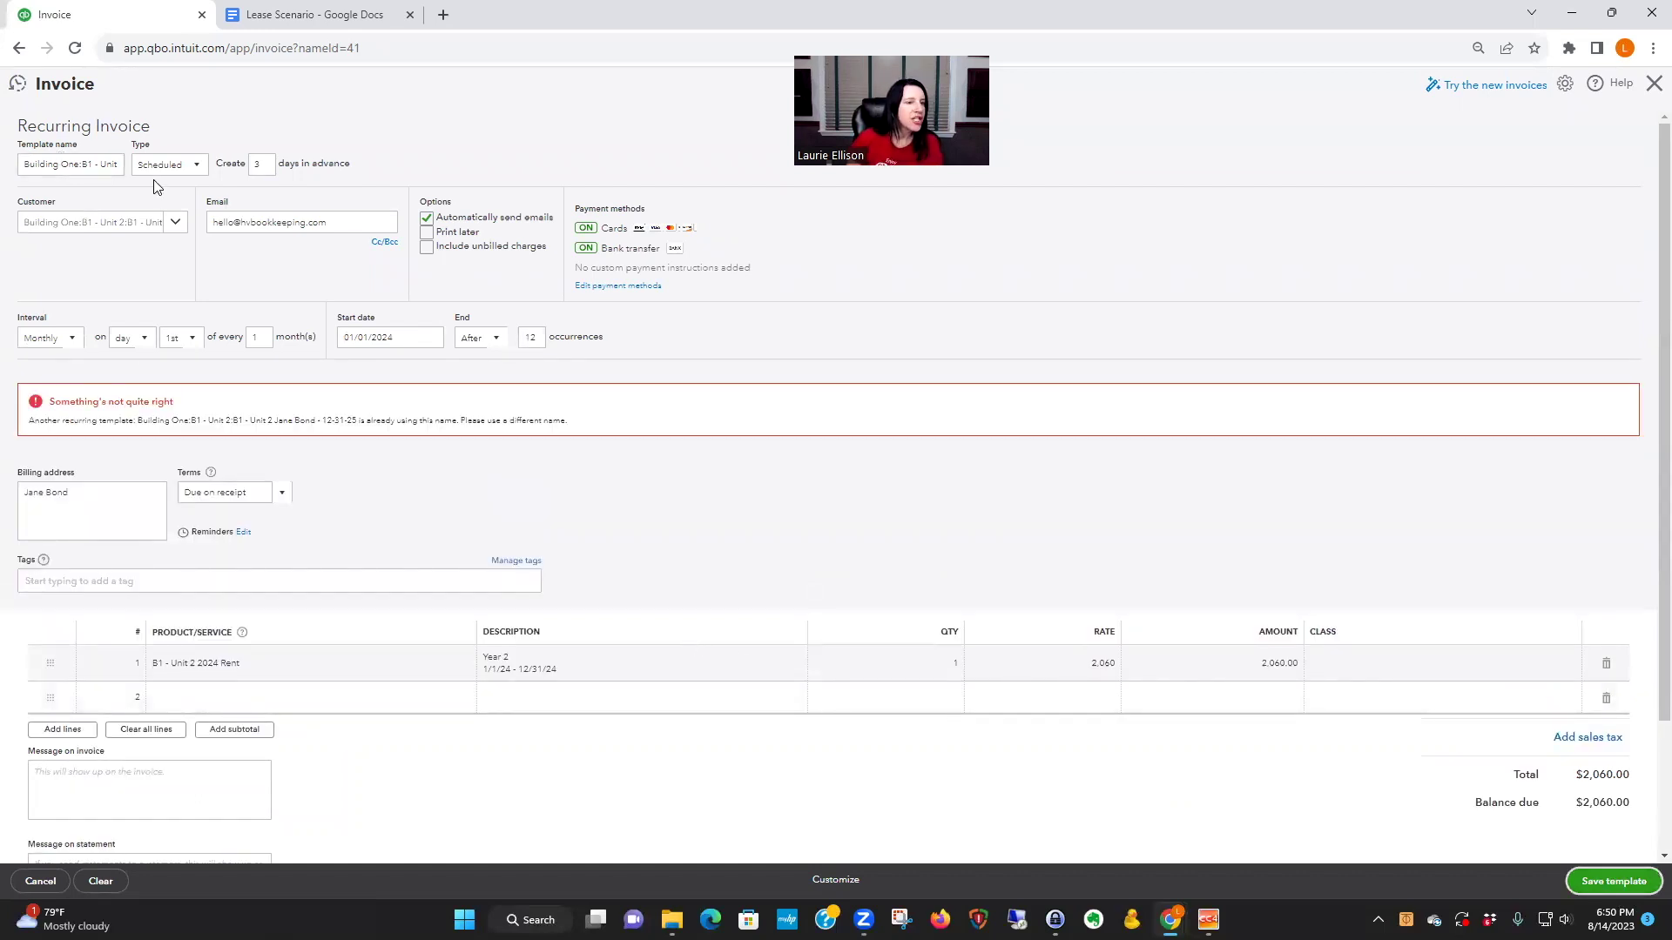
- Prefix the template name with 2024 and save the recurring template
{"action": "left_click", "coordinate": [104, 162]}
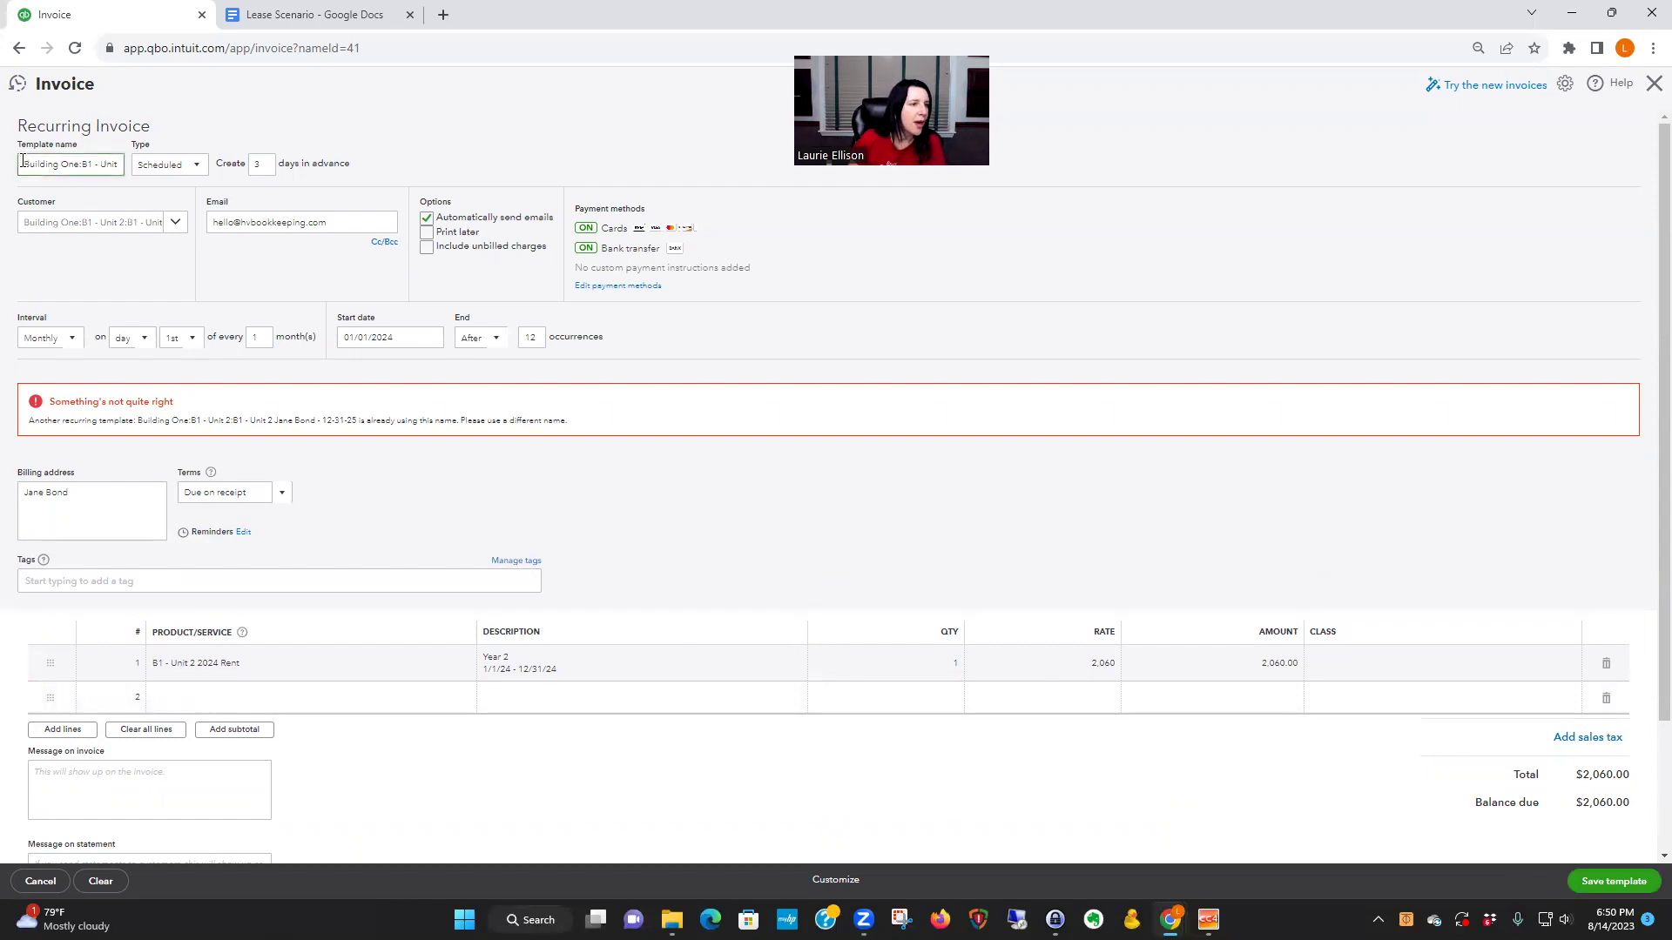
{"action": "type", "text": "2024"}
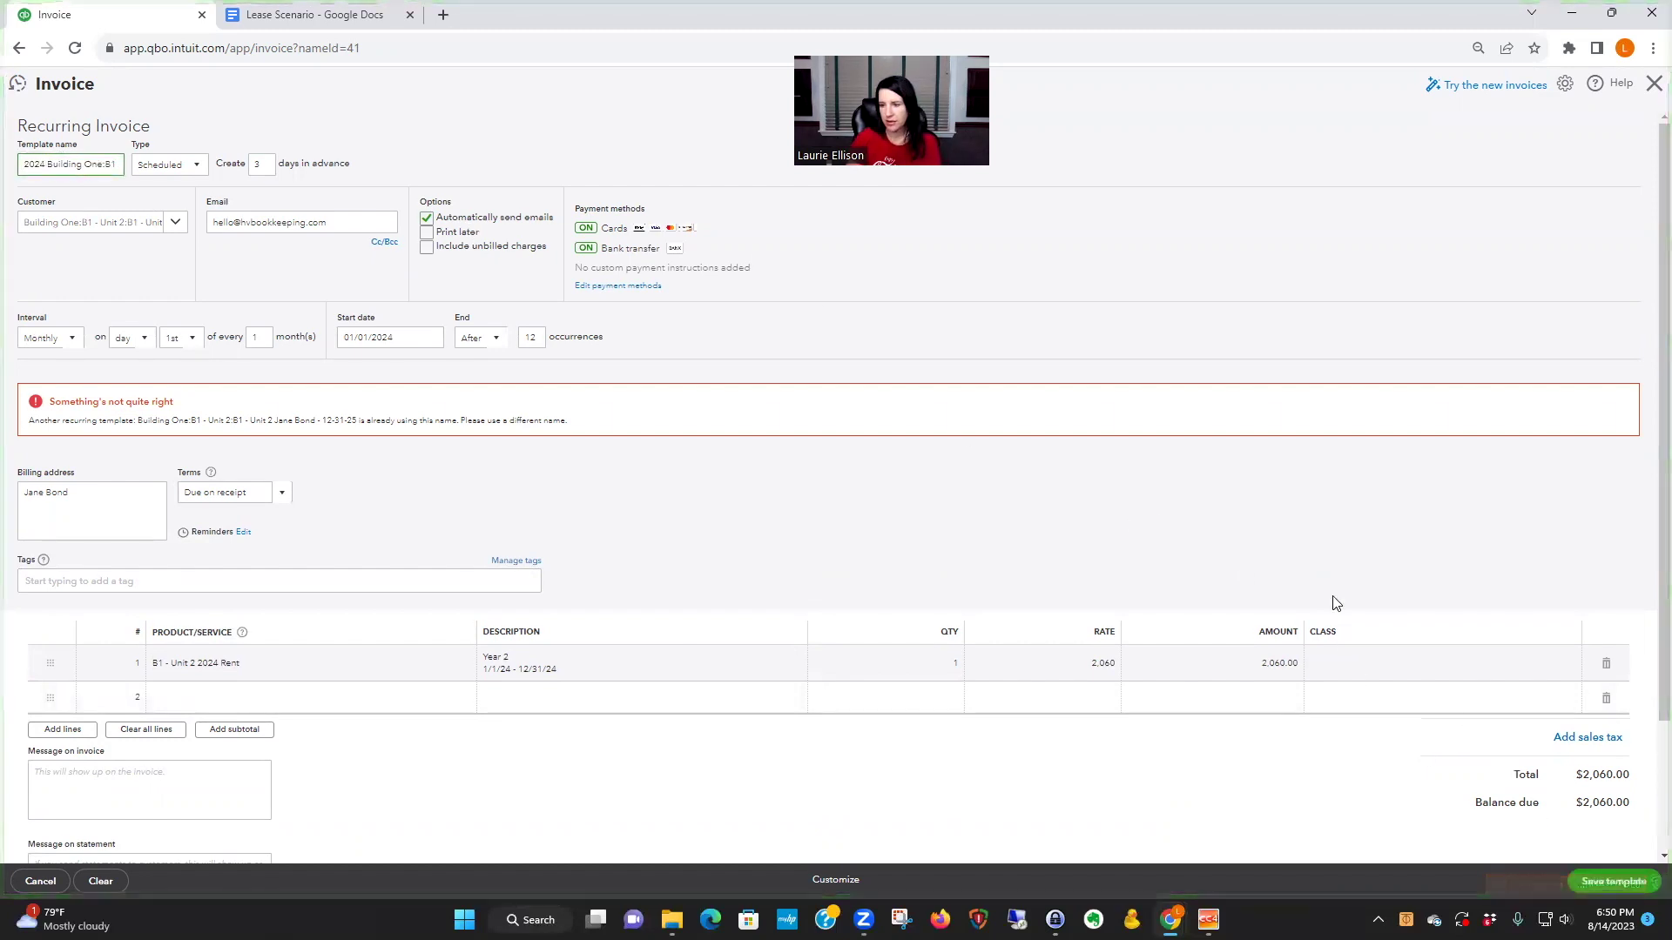
{"action": "left_click", "coordinate": [1611, 882]}
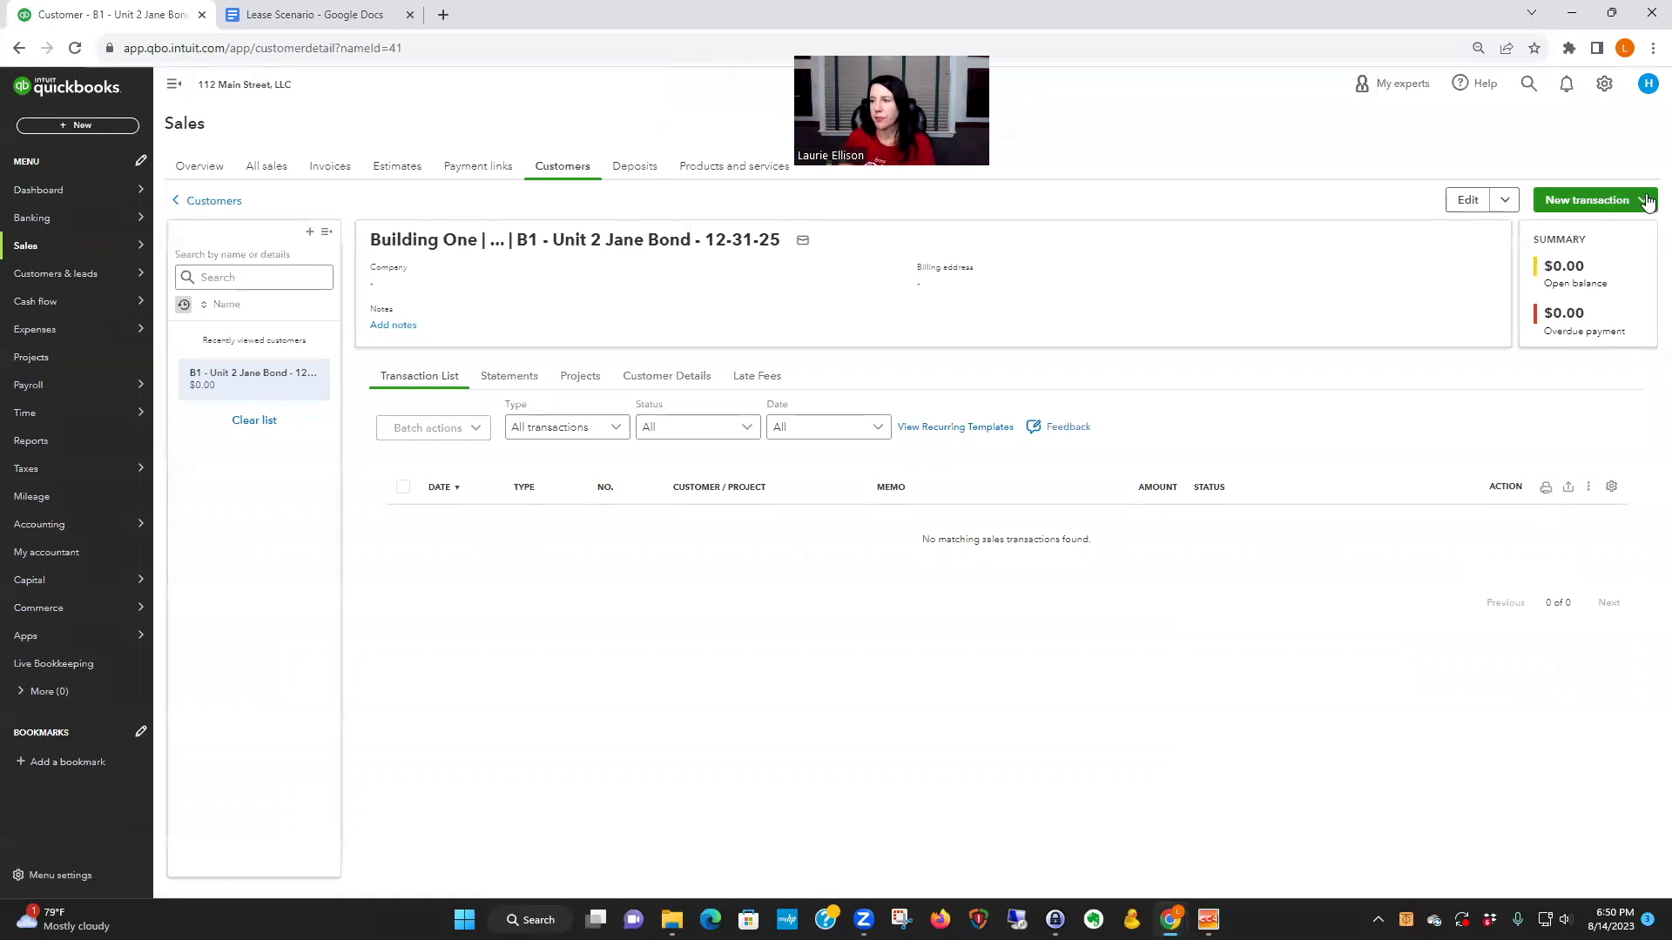
{"action": "left_click", "coordinate": [1637, 202]}
- Start a new invoice due on receipt with the 2025 Unit 2 rent item on line 1
{"action": "left_click", "coordinate": [1576, 232]}
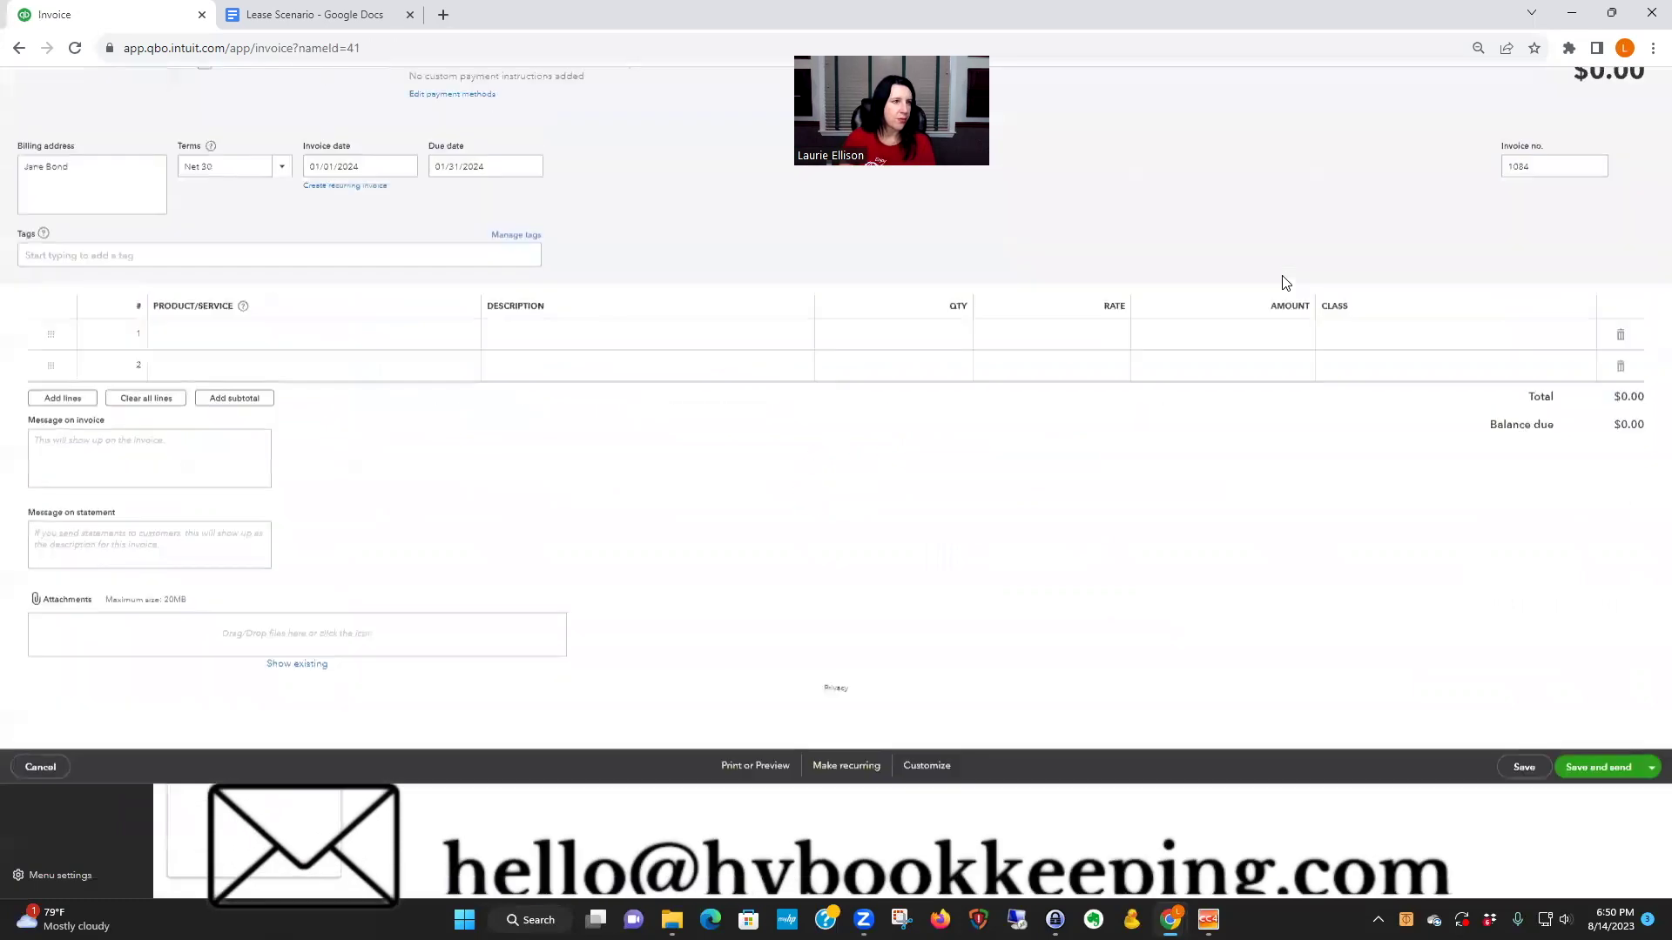
{"action": "left_click", "coordinate": [278, 302]}
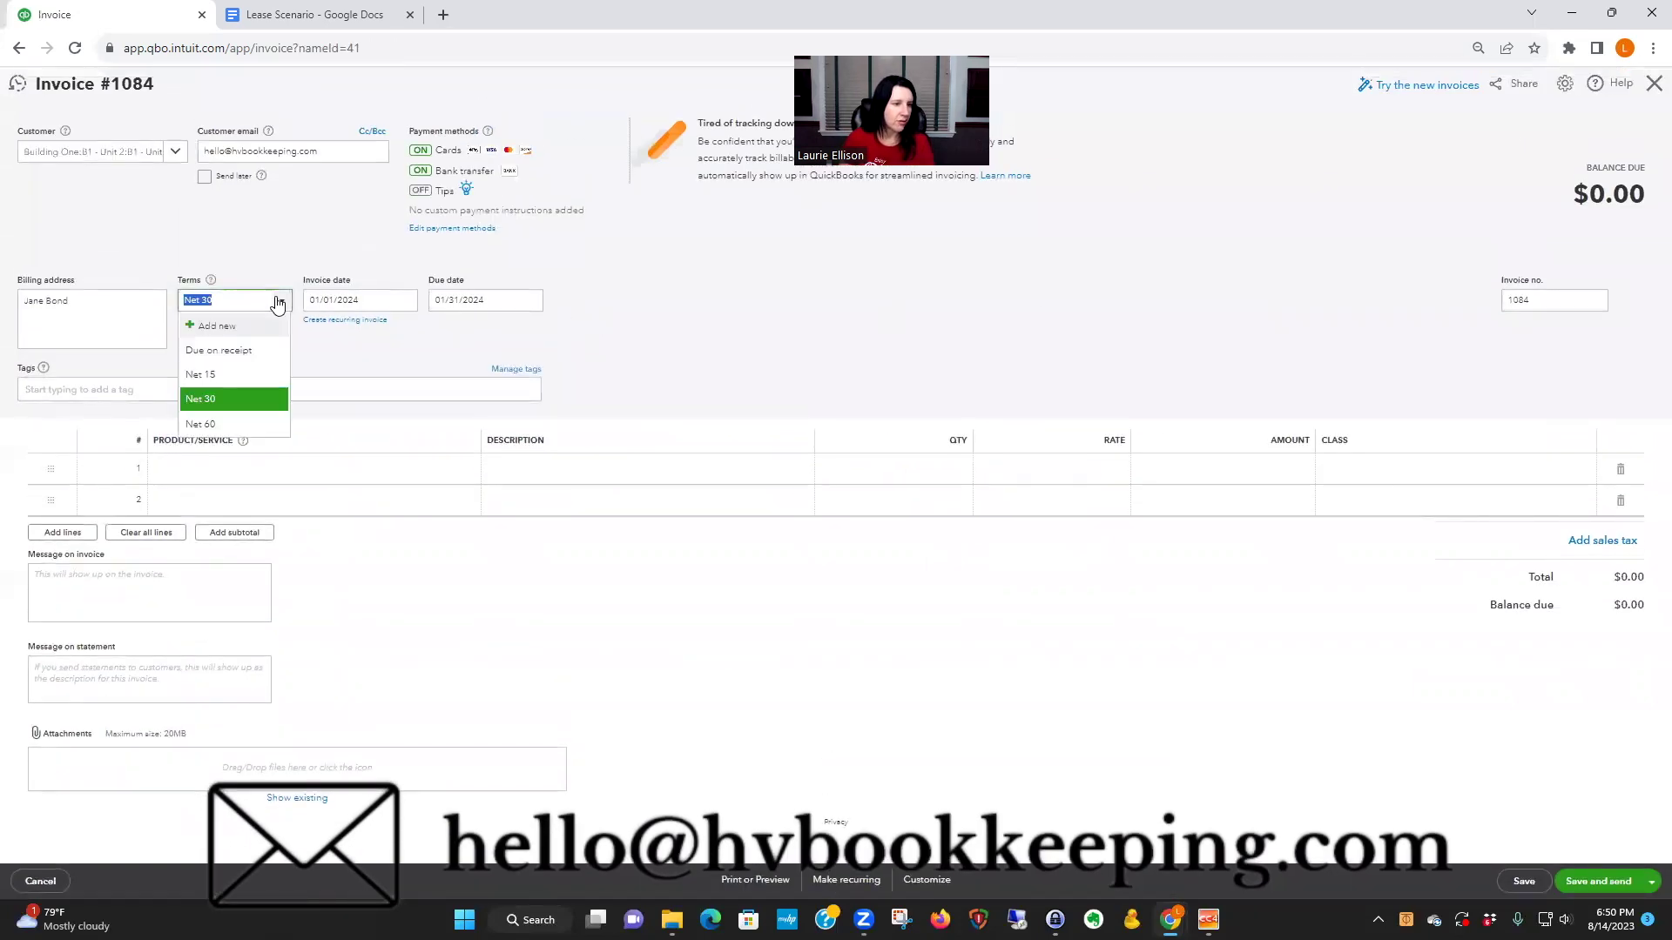
{"action": "left_click", "coordinate": [240, 350]}
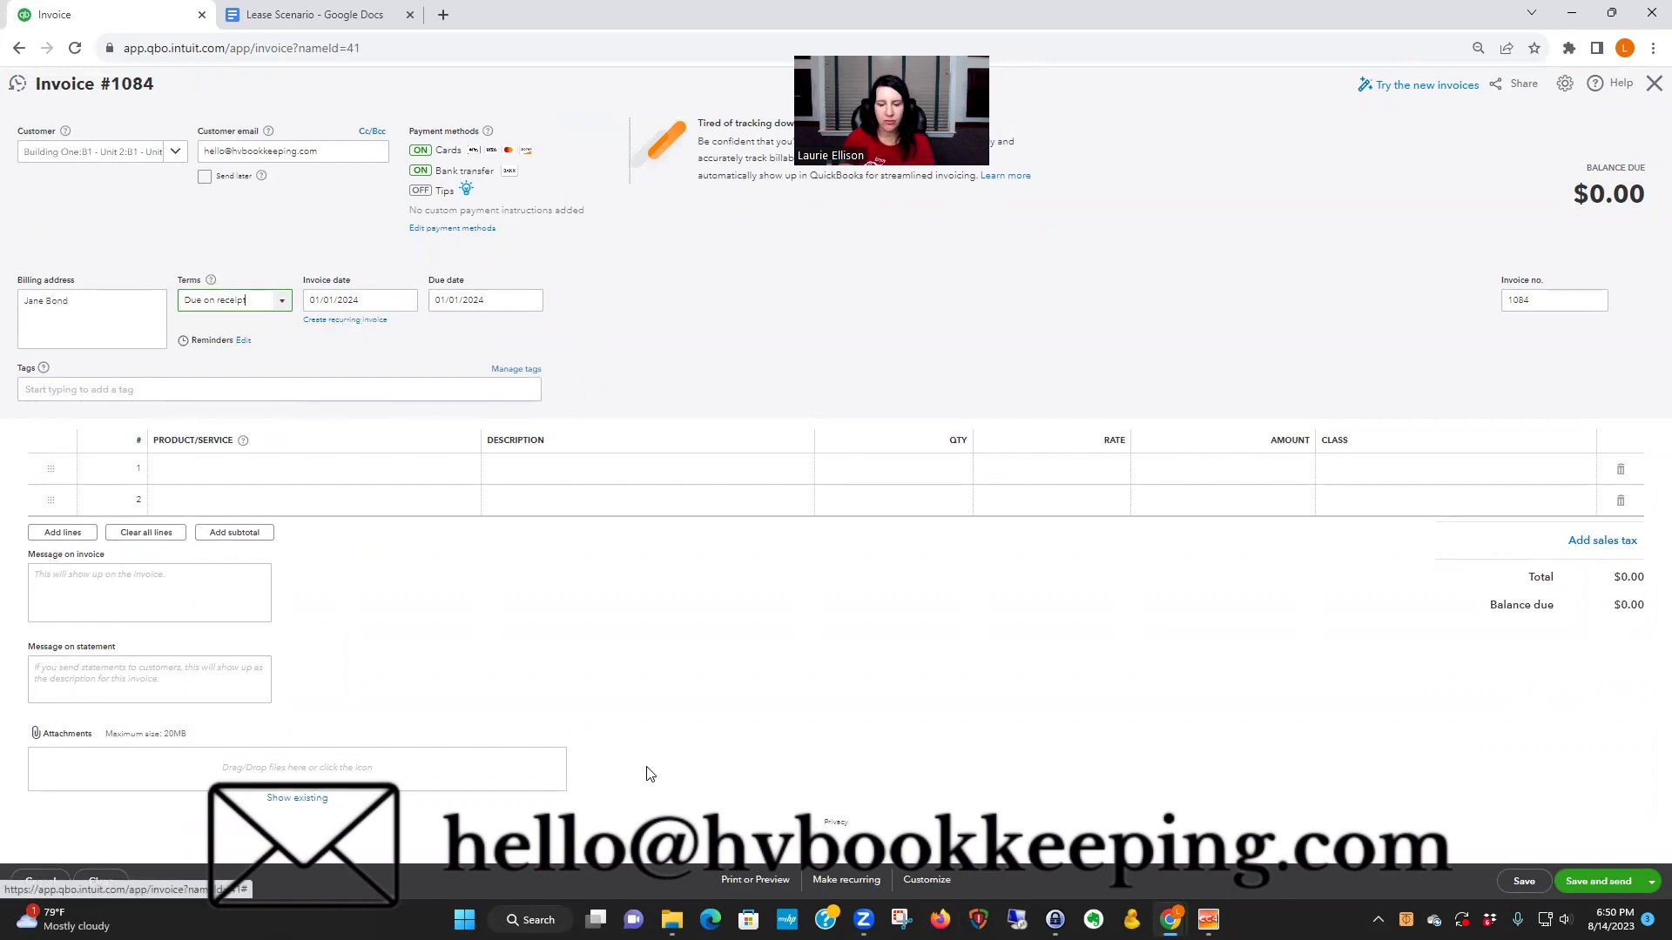
{"action": "left_click", "coordinate": [237, 469]}
{"action": "left_click", "coordinate": [469, 470]}
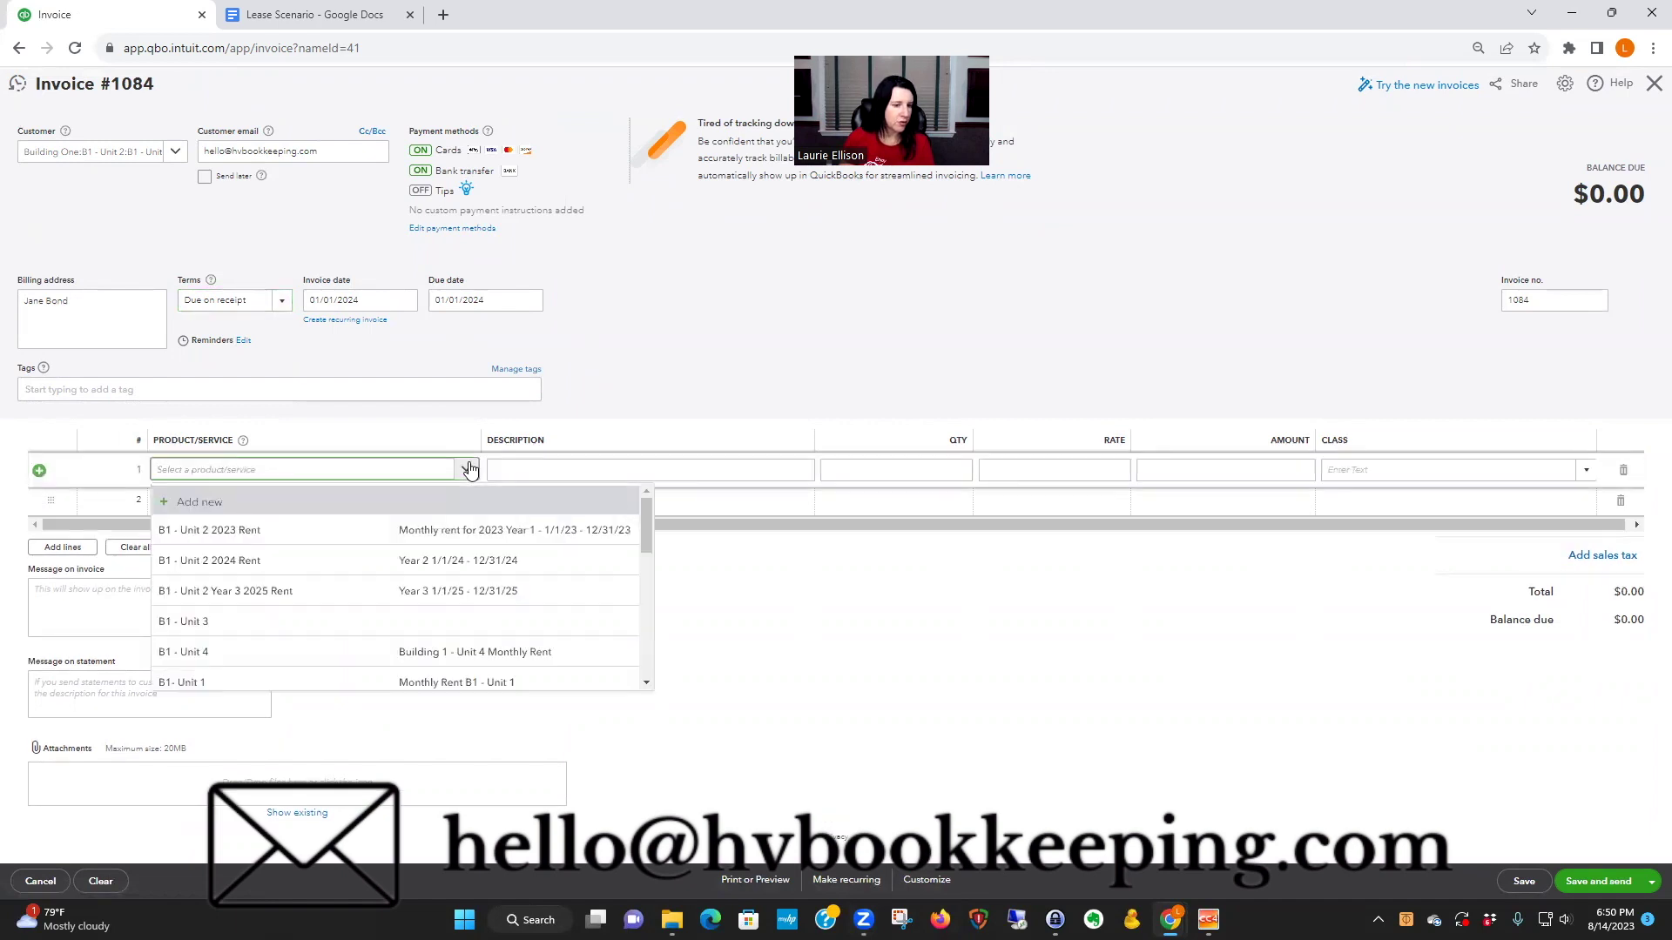
{"action": "left_click", "coordinate": [296, 591]}
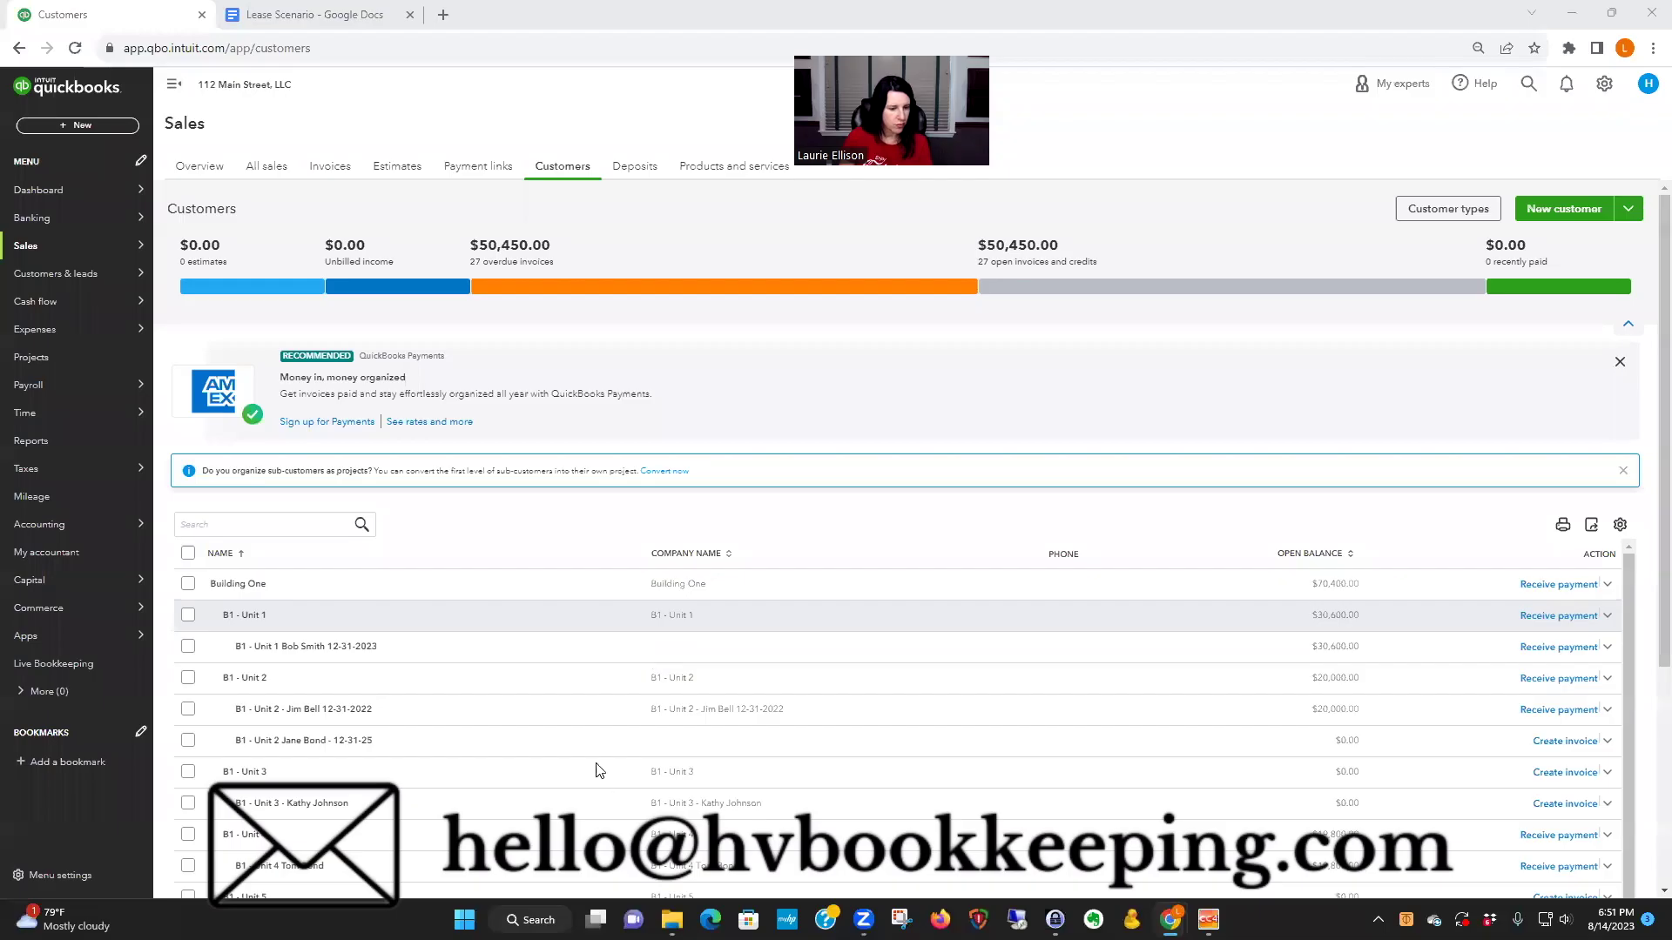
- Redo the Unit 2 invoice: due on receipt, dated 01/01/2025, billing Year 3 2025 Rent at $2,121.80
{"action": "left_click", "coordinate": [1545, 742]}
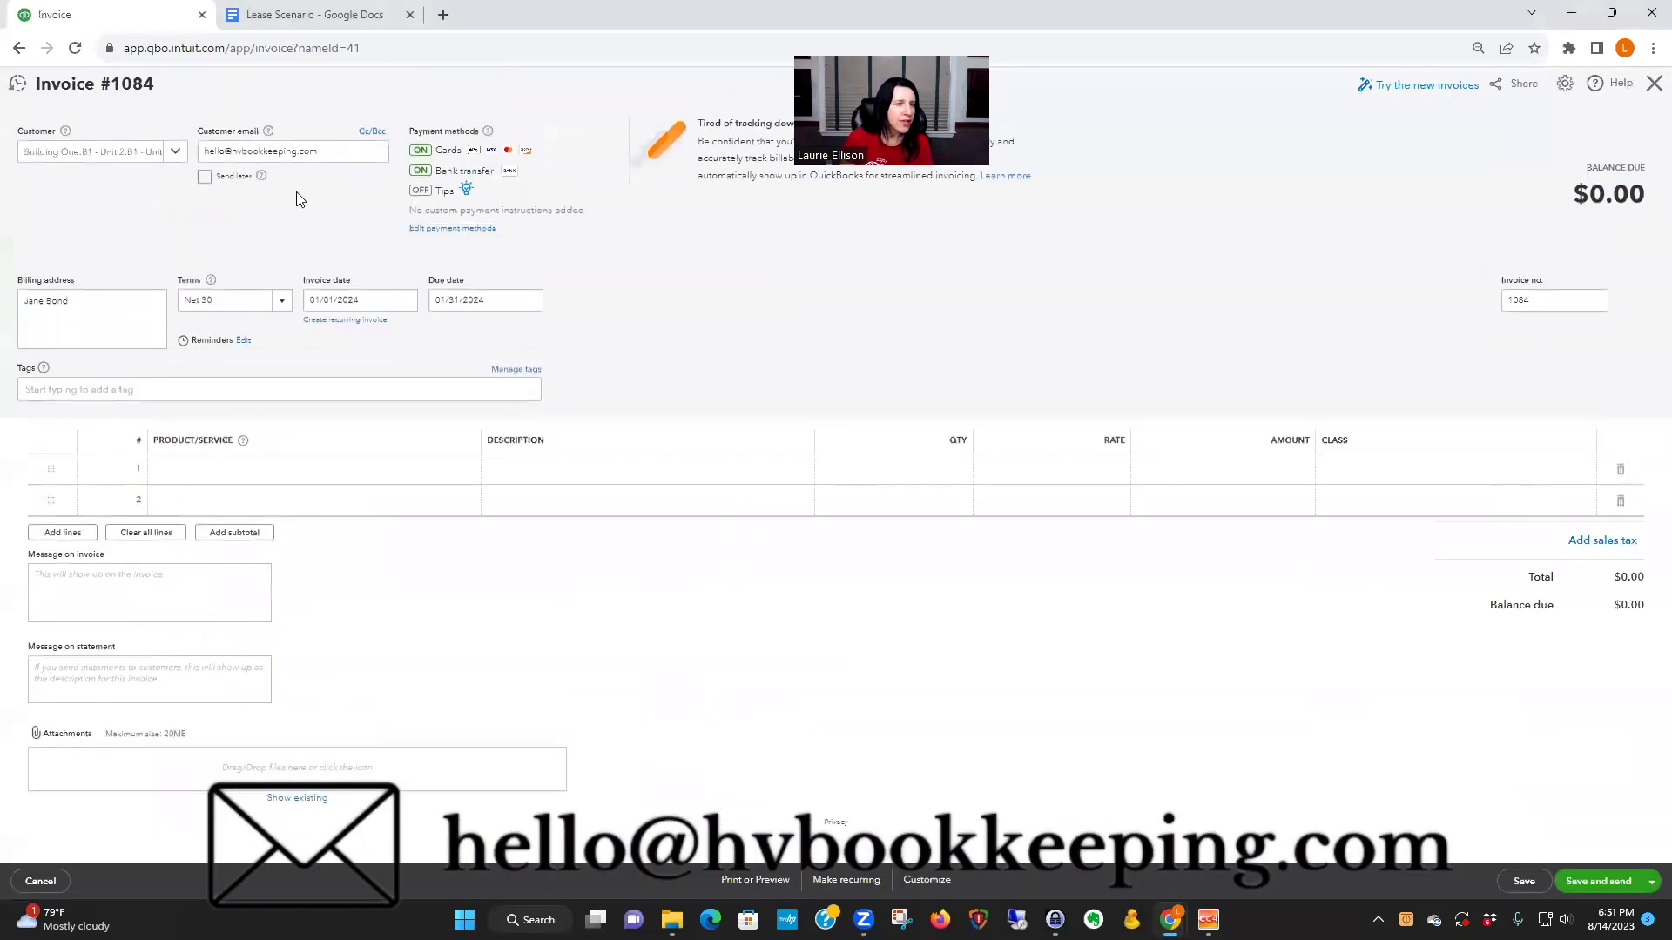
{"action": "left_click", "coordinate": [284, 302]}
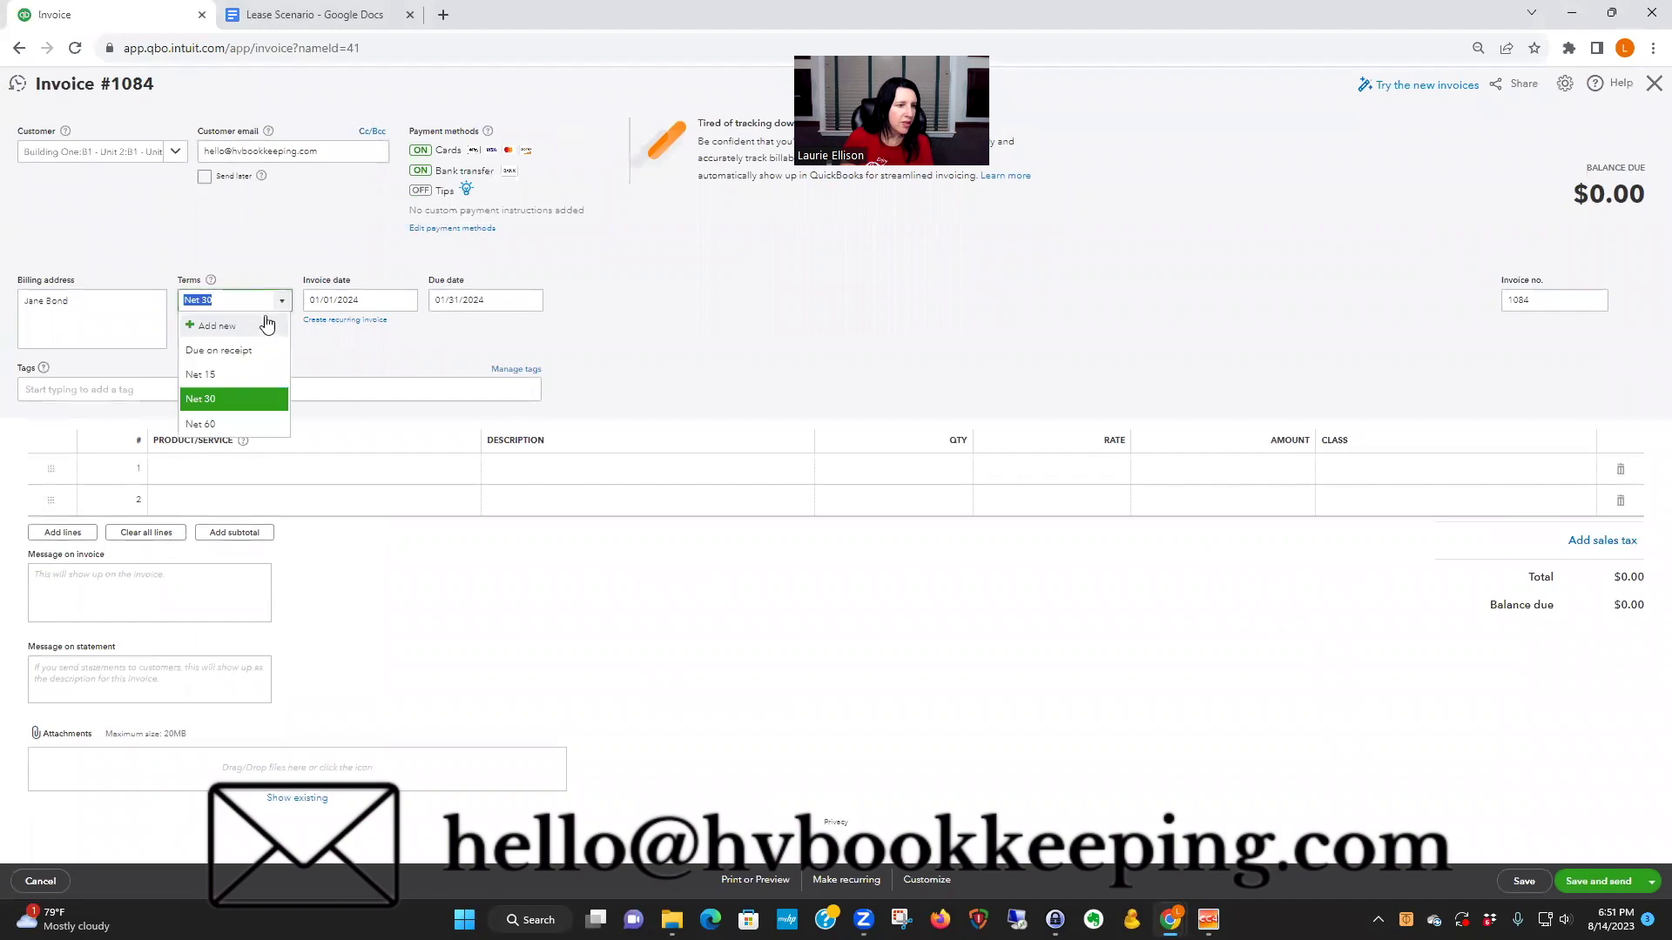
{"action": "left_click", "coordinate": [249, 348]}
{"action": "left_click", "coordinate": [369, 297]}
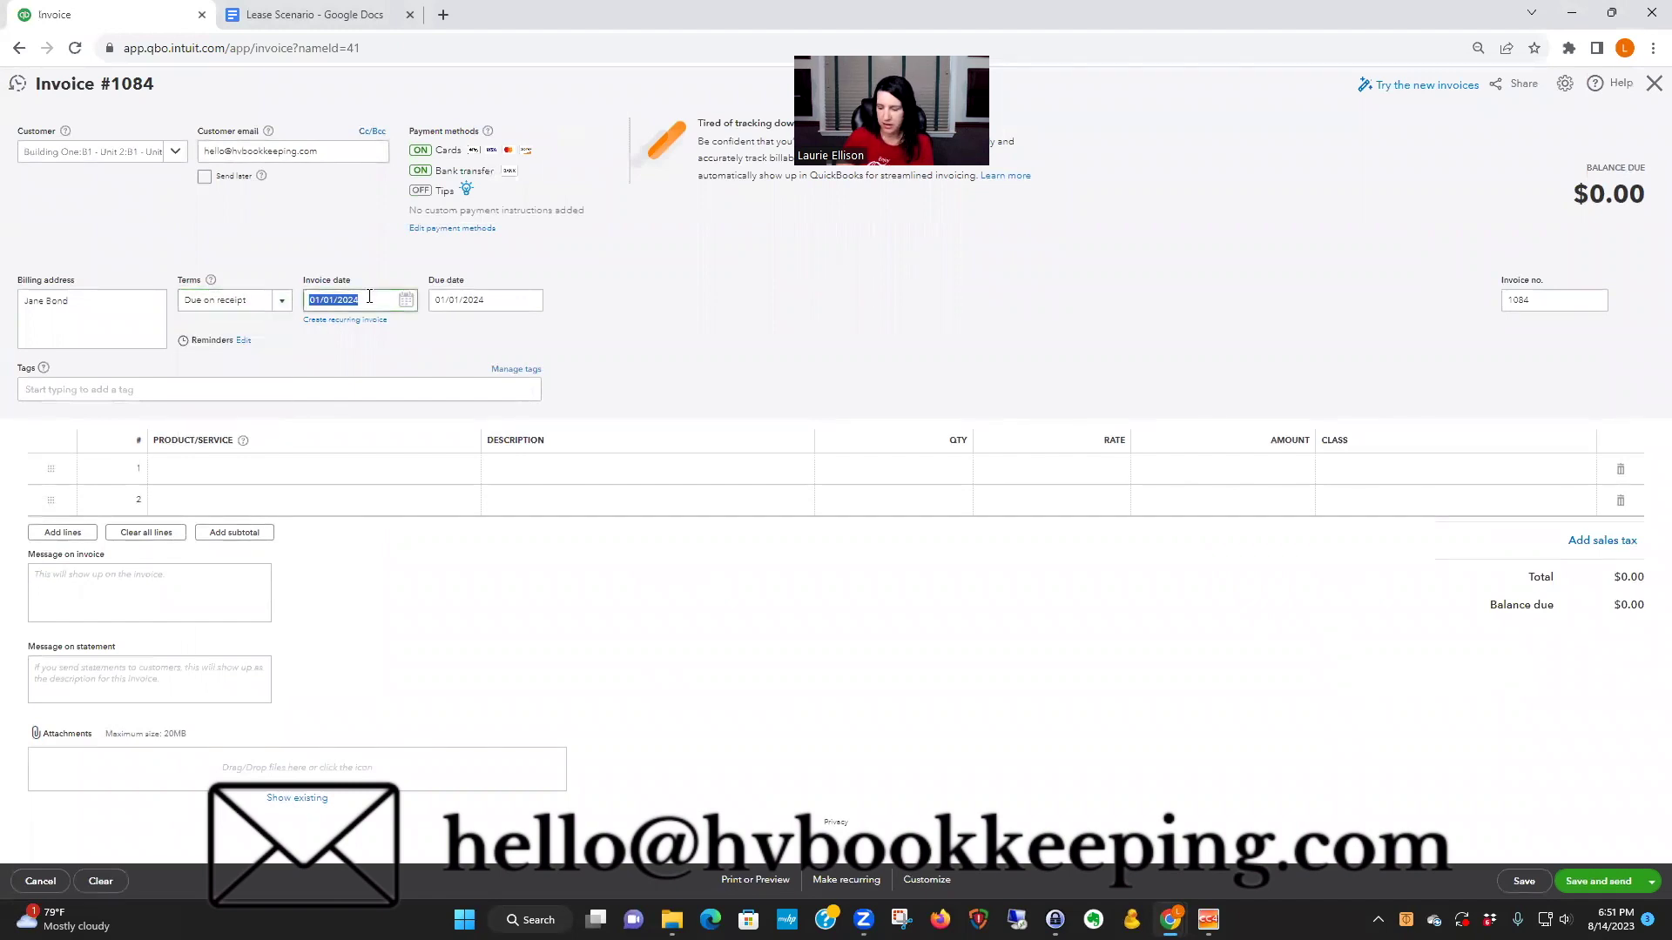
{"action": "type", "text": "01/01/2025"}
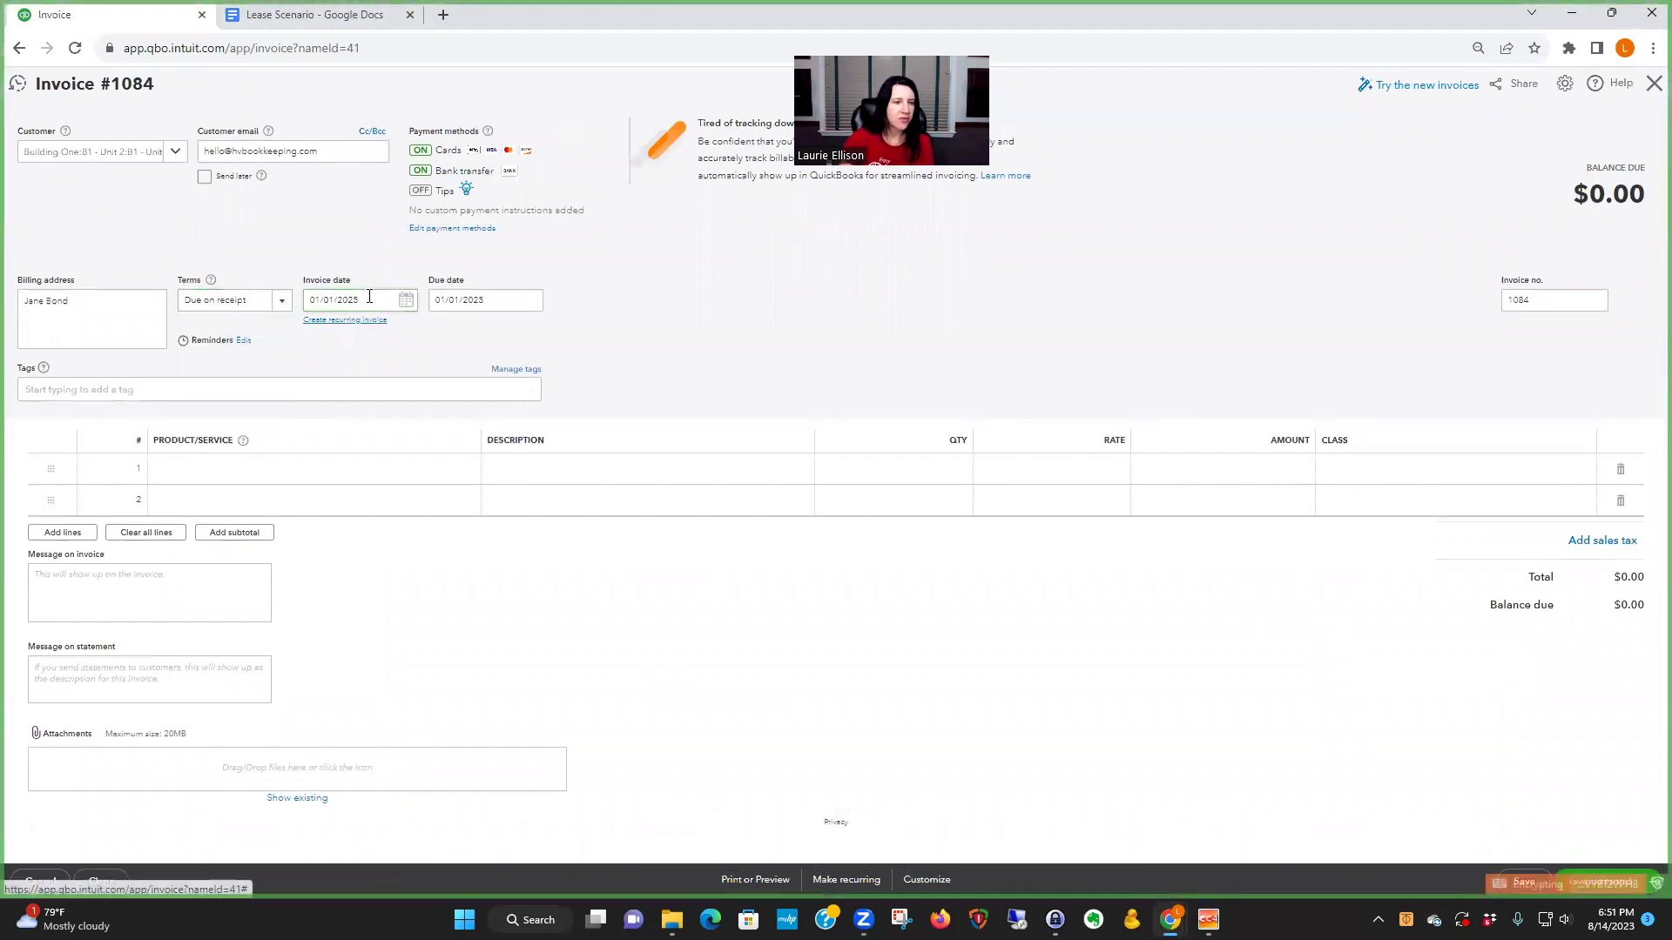
{"action": "left_click", "coordinate": [305, 470]}
{"action": "left_click", "coordinate": [305, 470]}
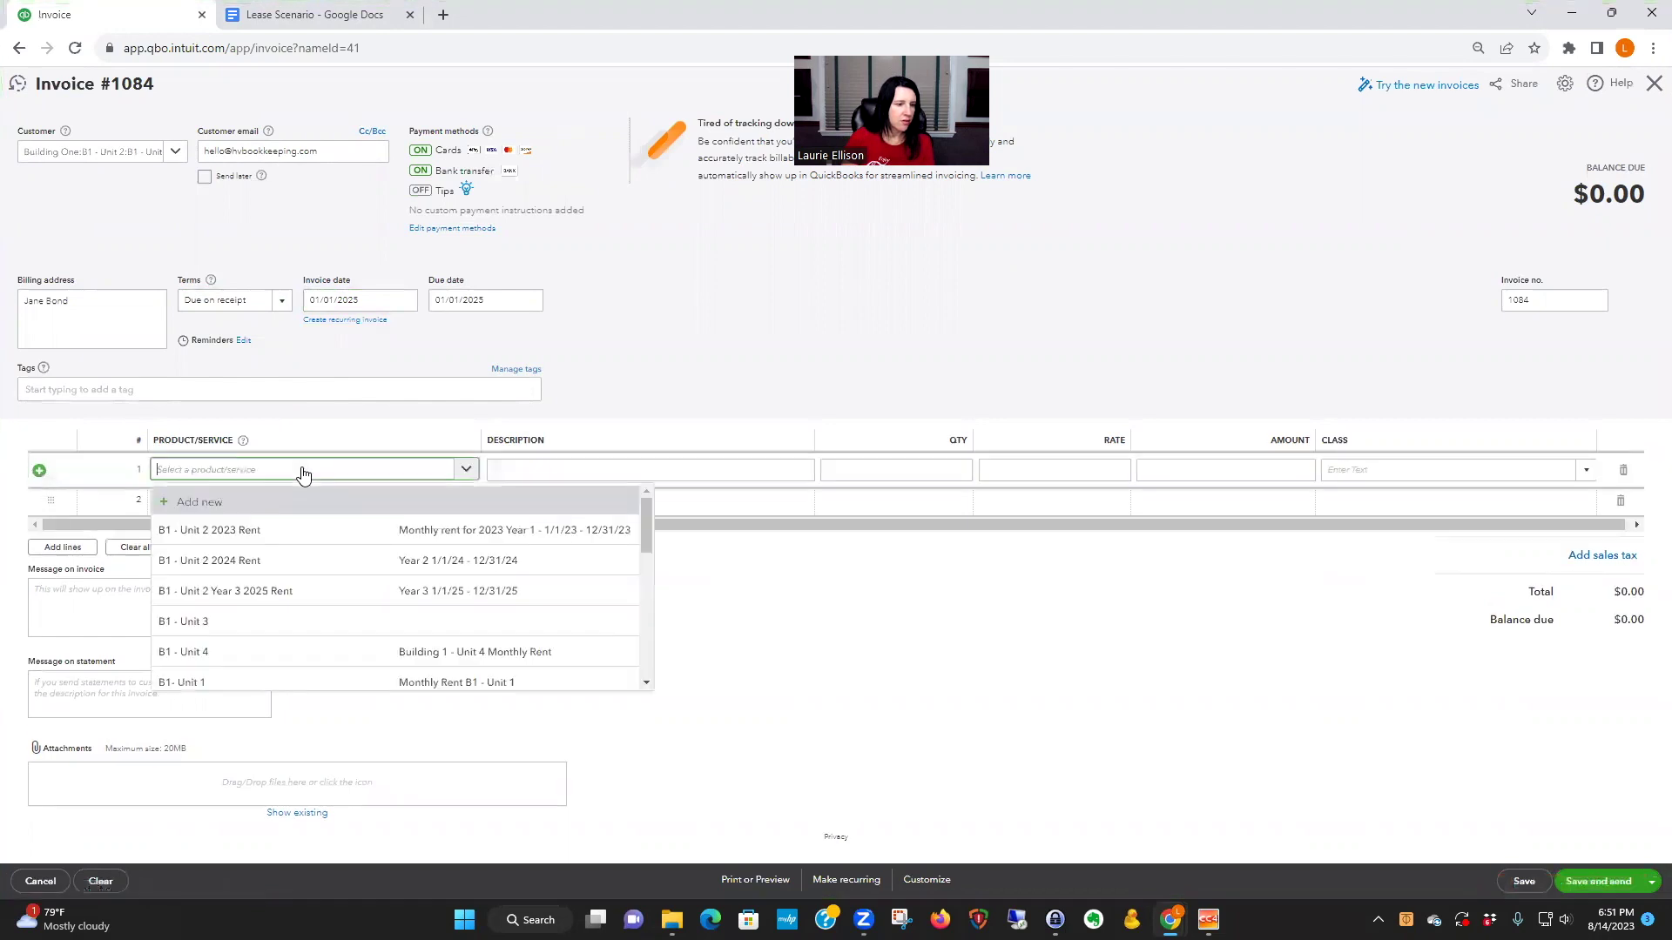
{"action": "left_click", "coordinate": [299, 586]}
{"action": "left_click", "coordinate": [525, 466]}
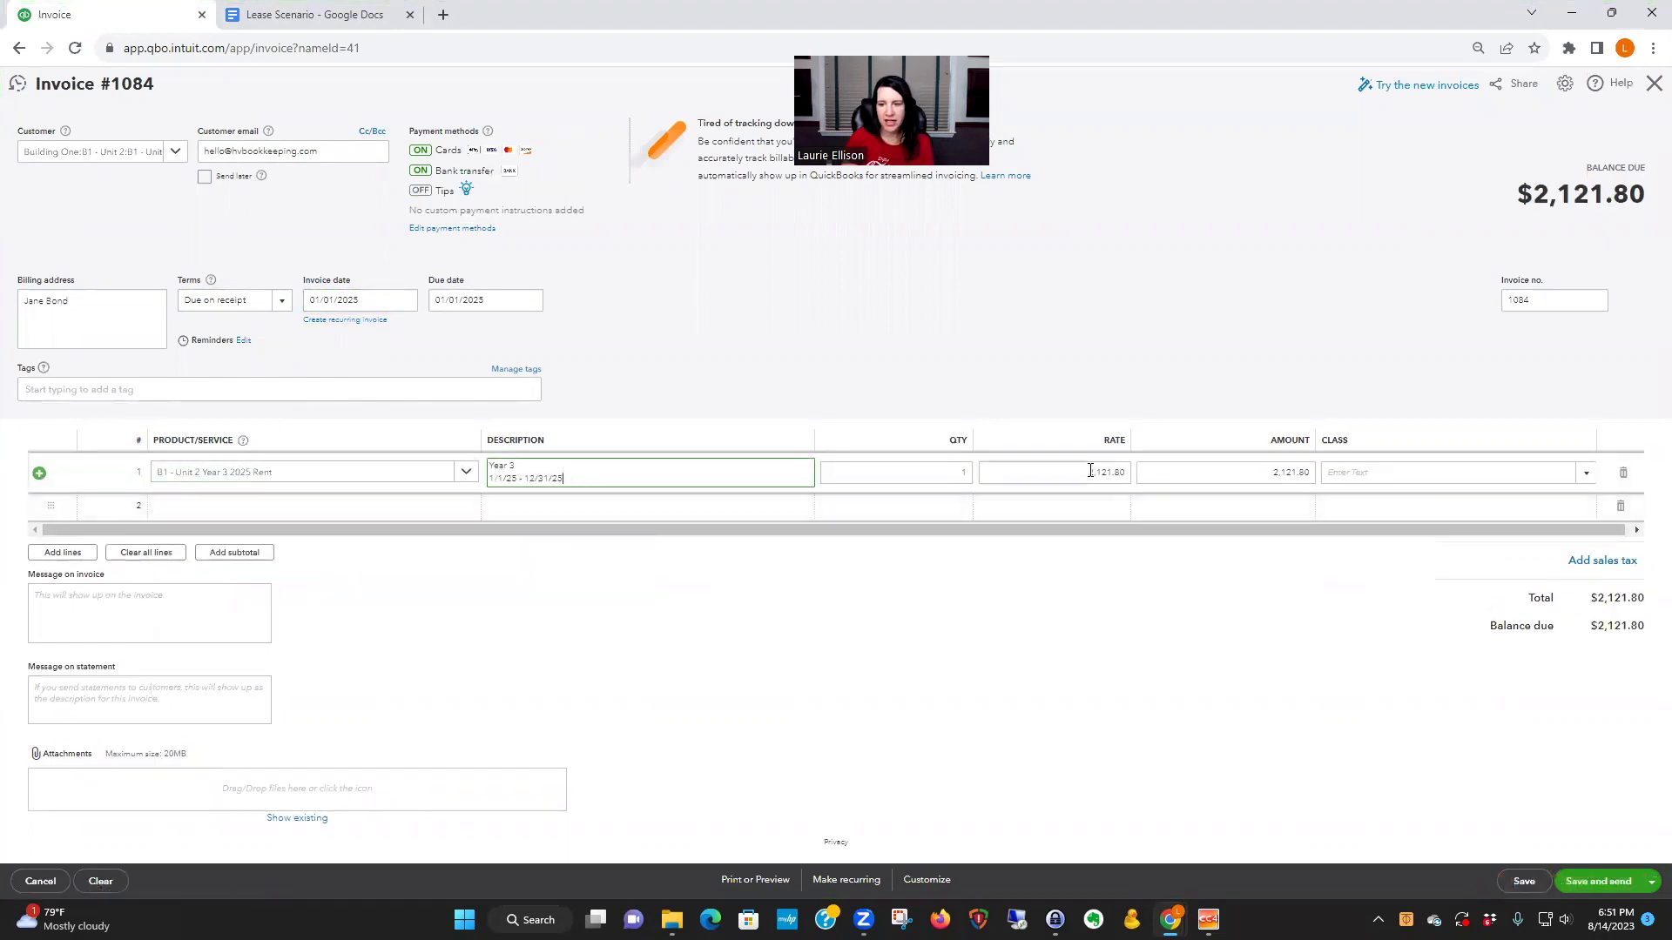
- Make the invoice recurring, created 3 days in advance and emailed automatically
{"action": "left_click", "coordinate": [841, 881]}
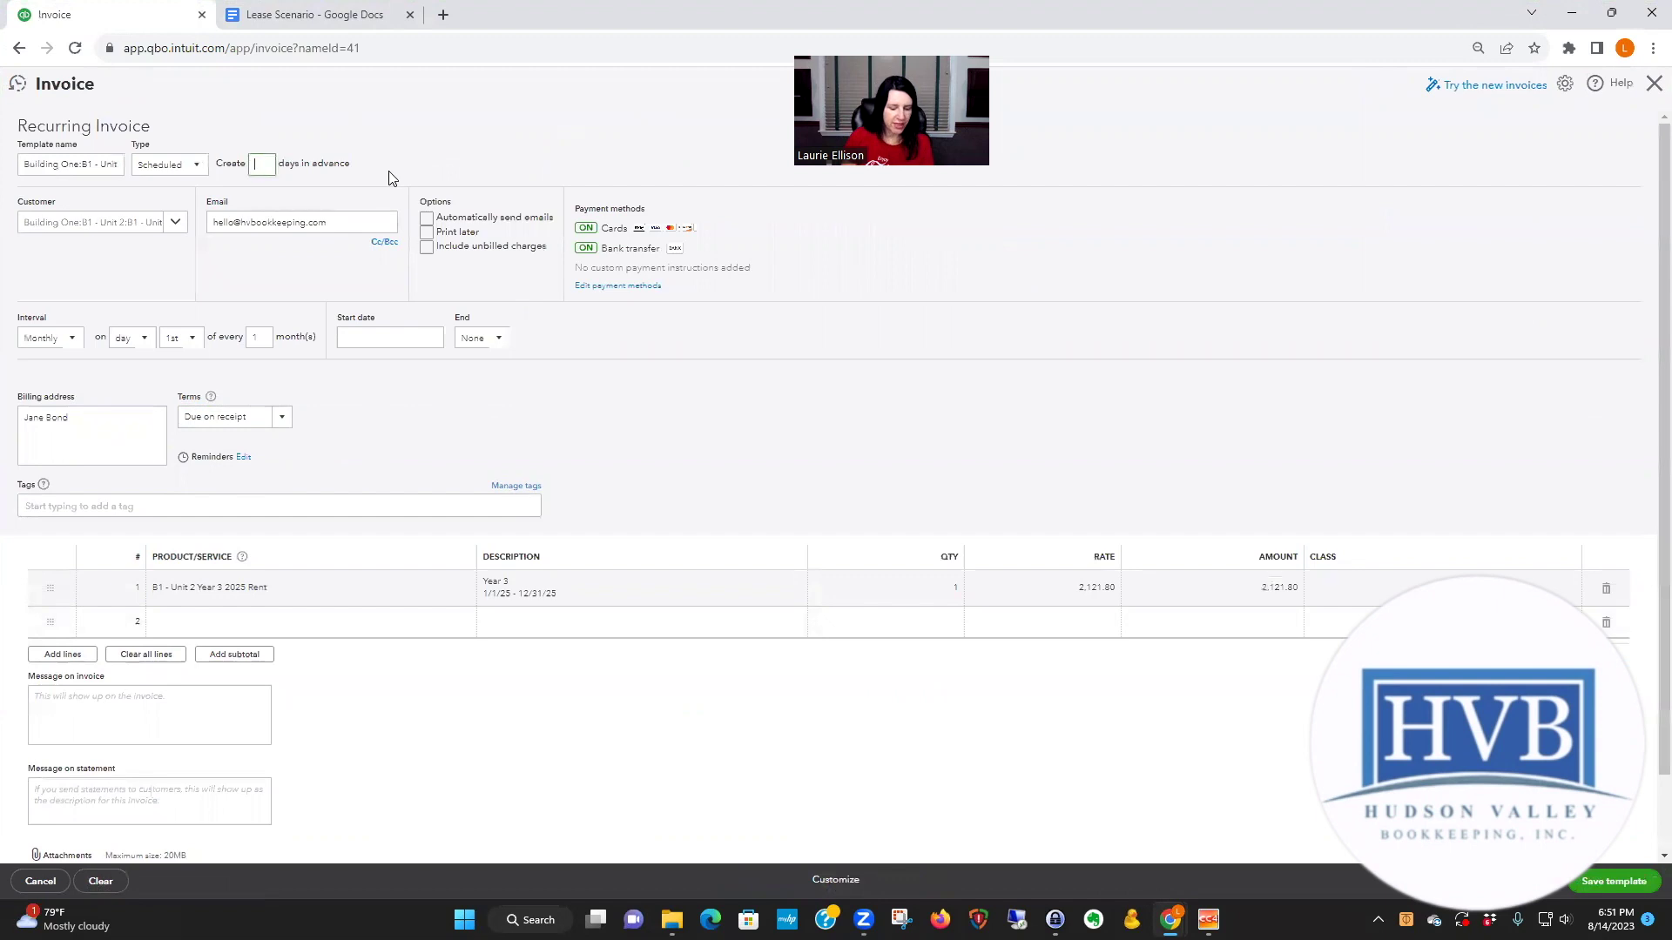
{"action": "type", "text": "3"}
{"action": "left_click", "coordinate": [427, 218]}
{"action": "left_click", "coordinate": [384, 242]}
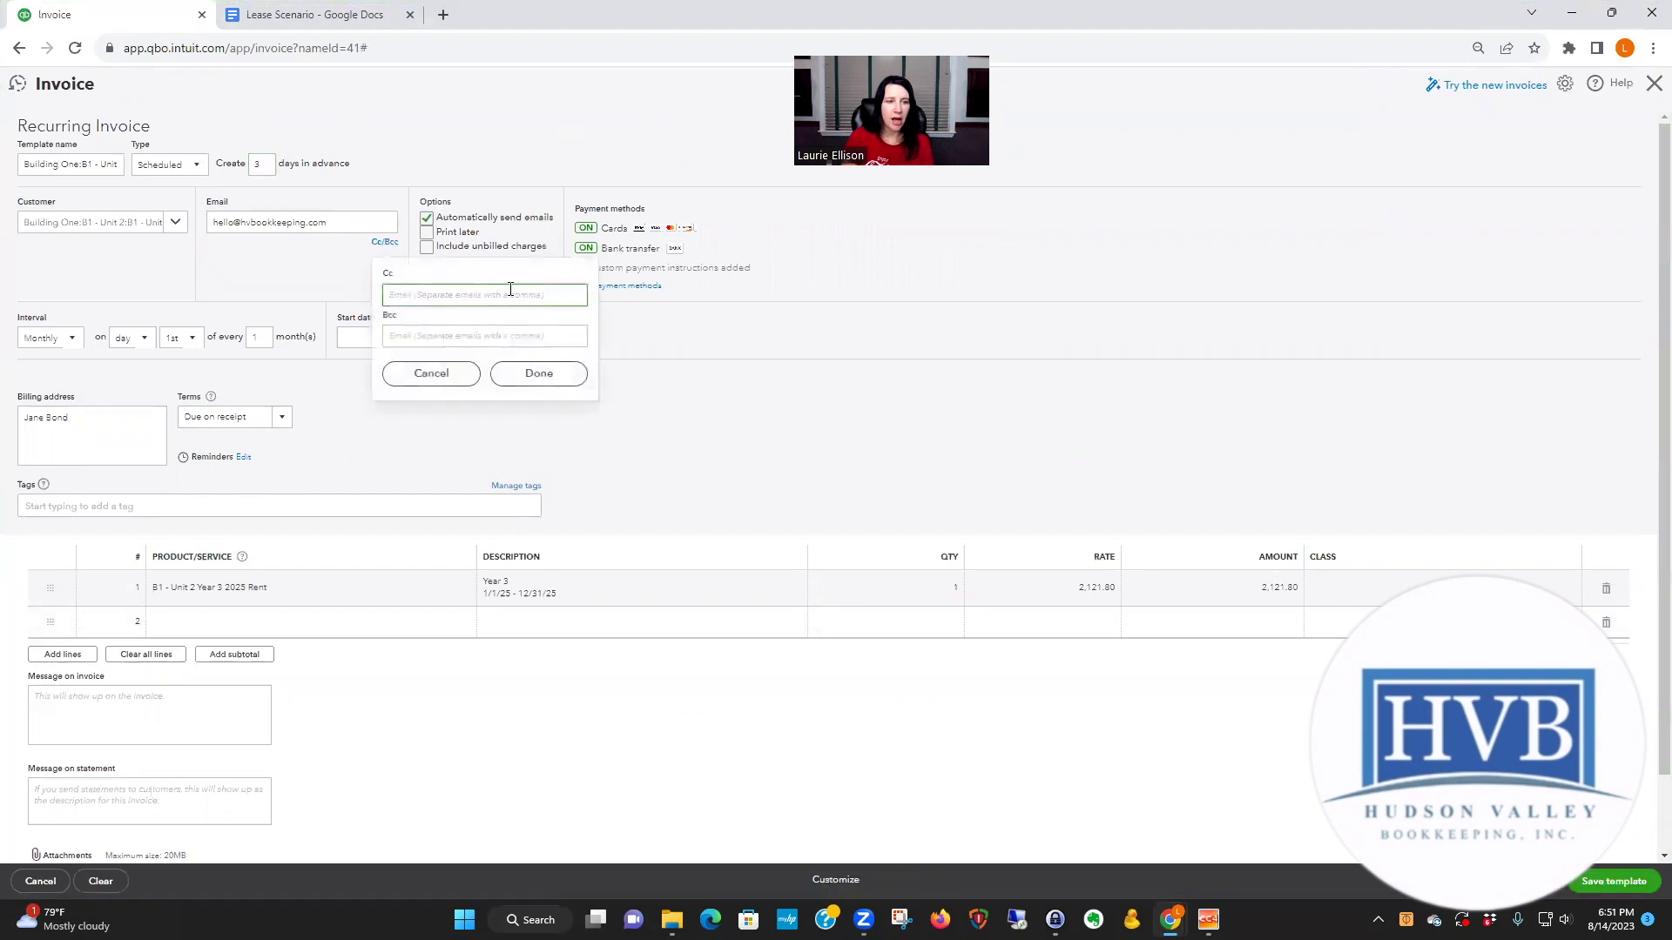
{"action": "left_click", "coordinate": [938, 262]}
- Schedule it to start 1/1 and end after 12 occurrences, then try saving
{"action": "left_click", "coordinate": [362, 335]}
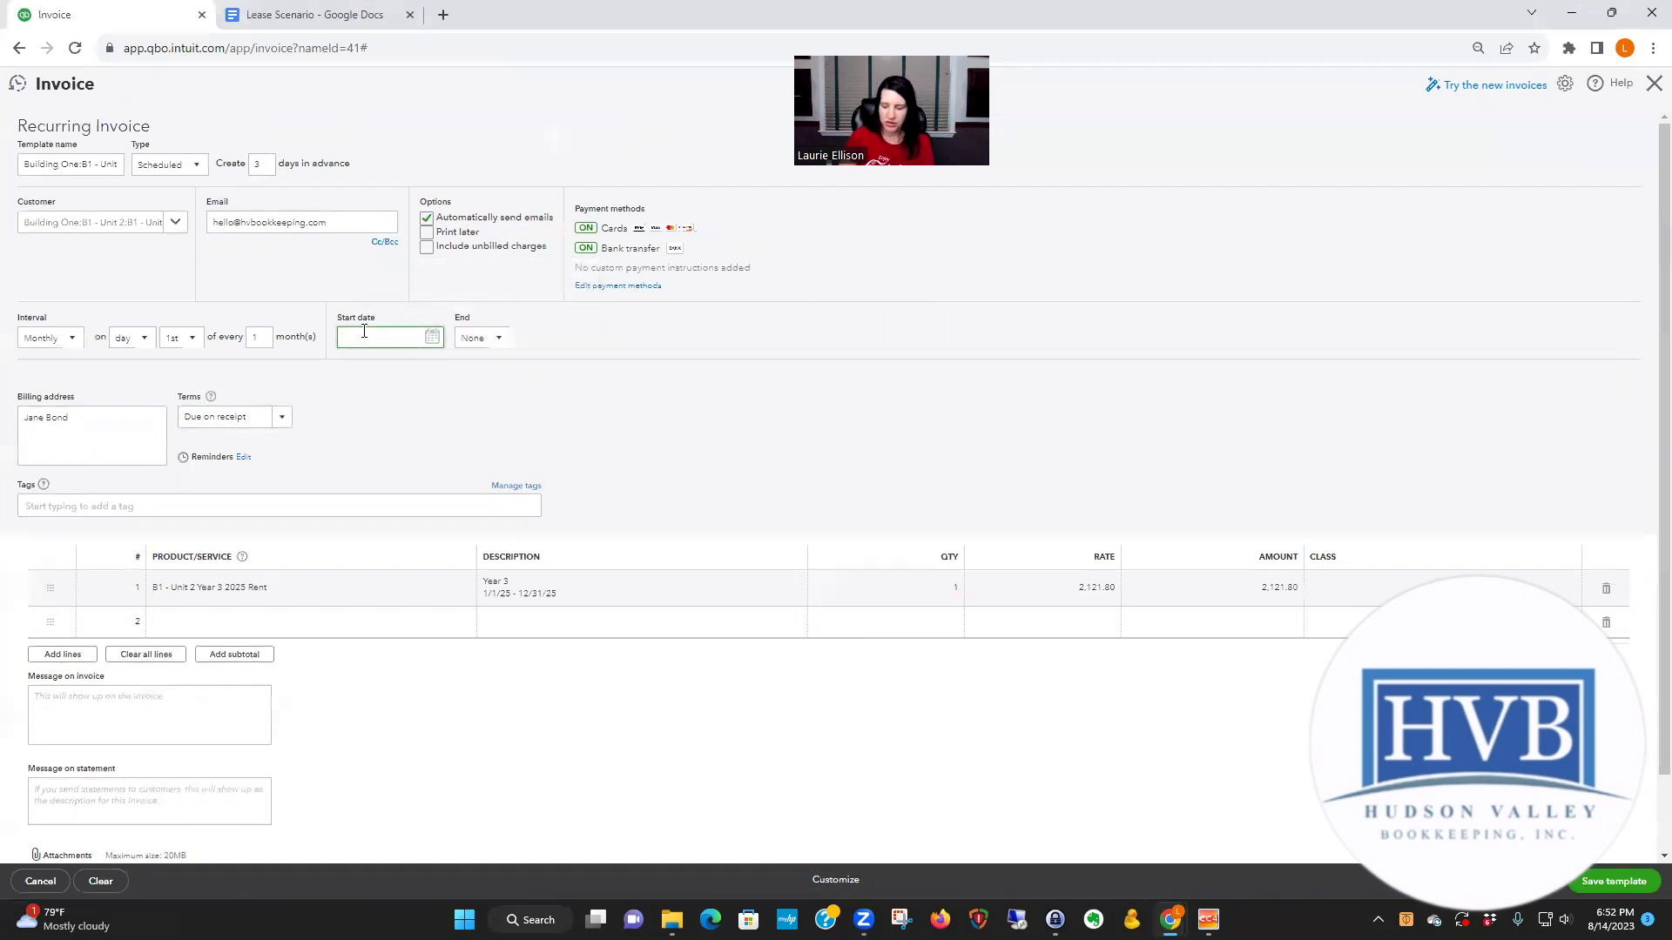
{"action": "type", "text": "1/1/2"}
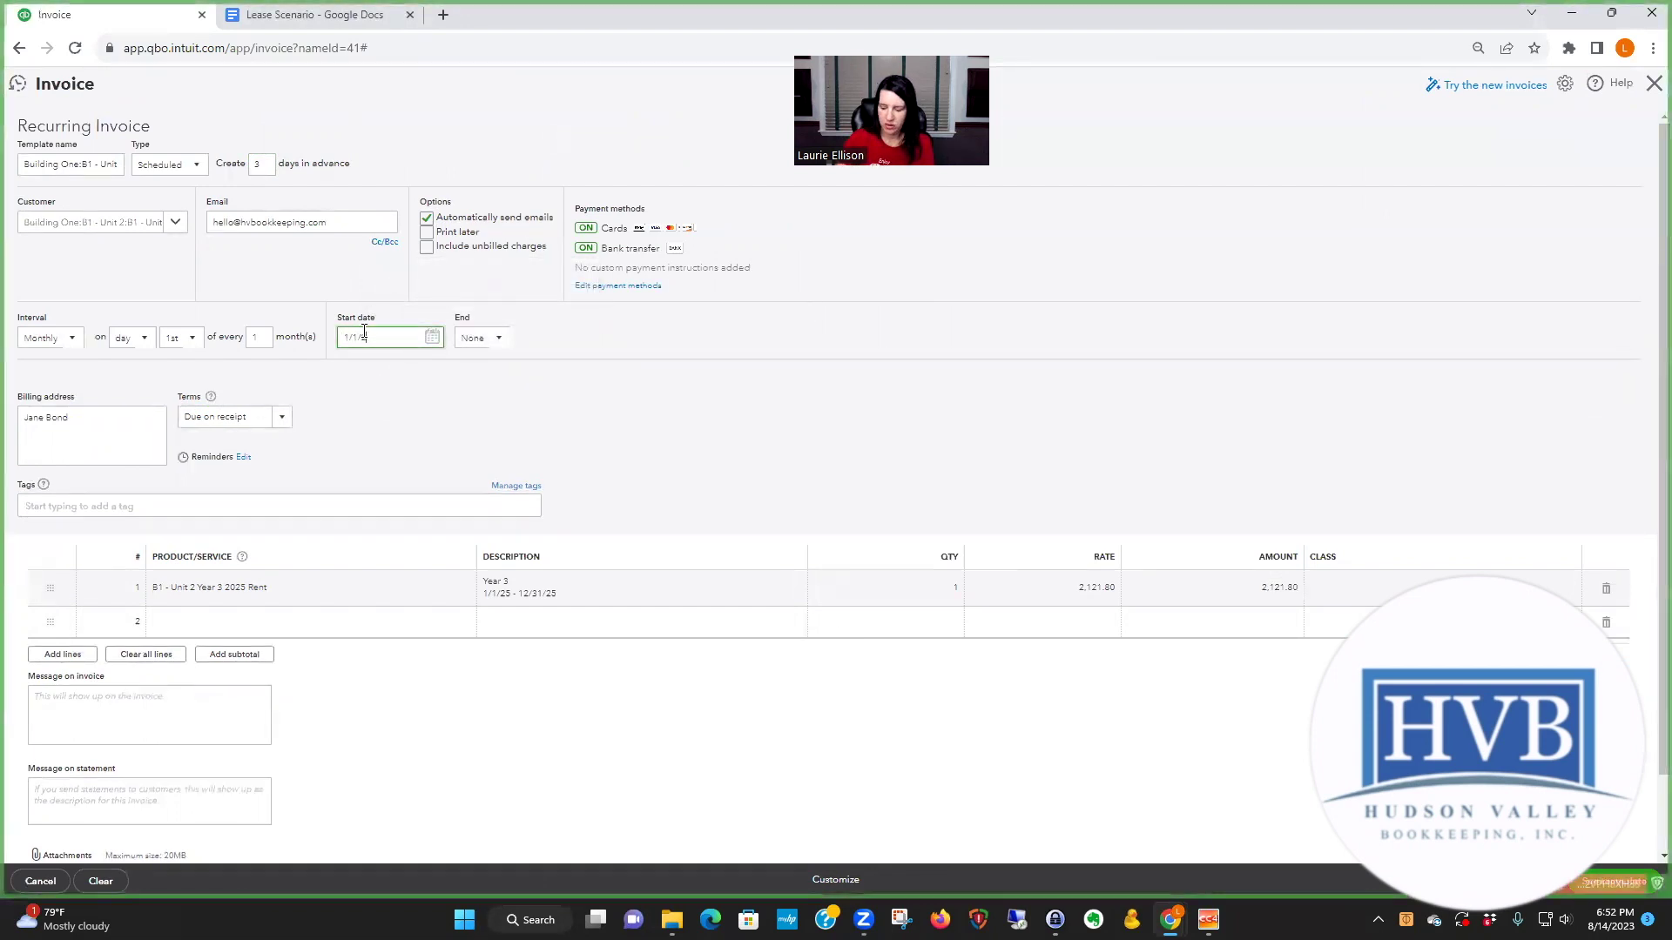
{"action": "key", "text": "Tab"}
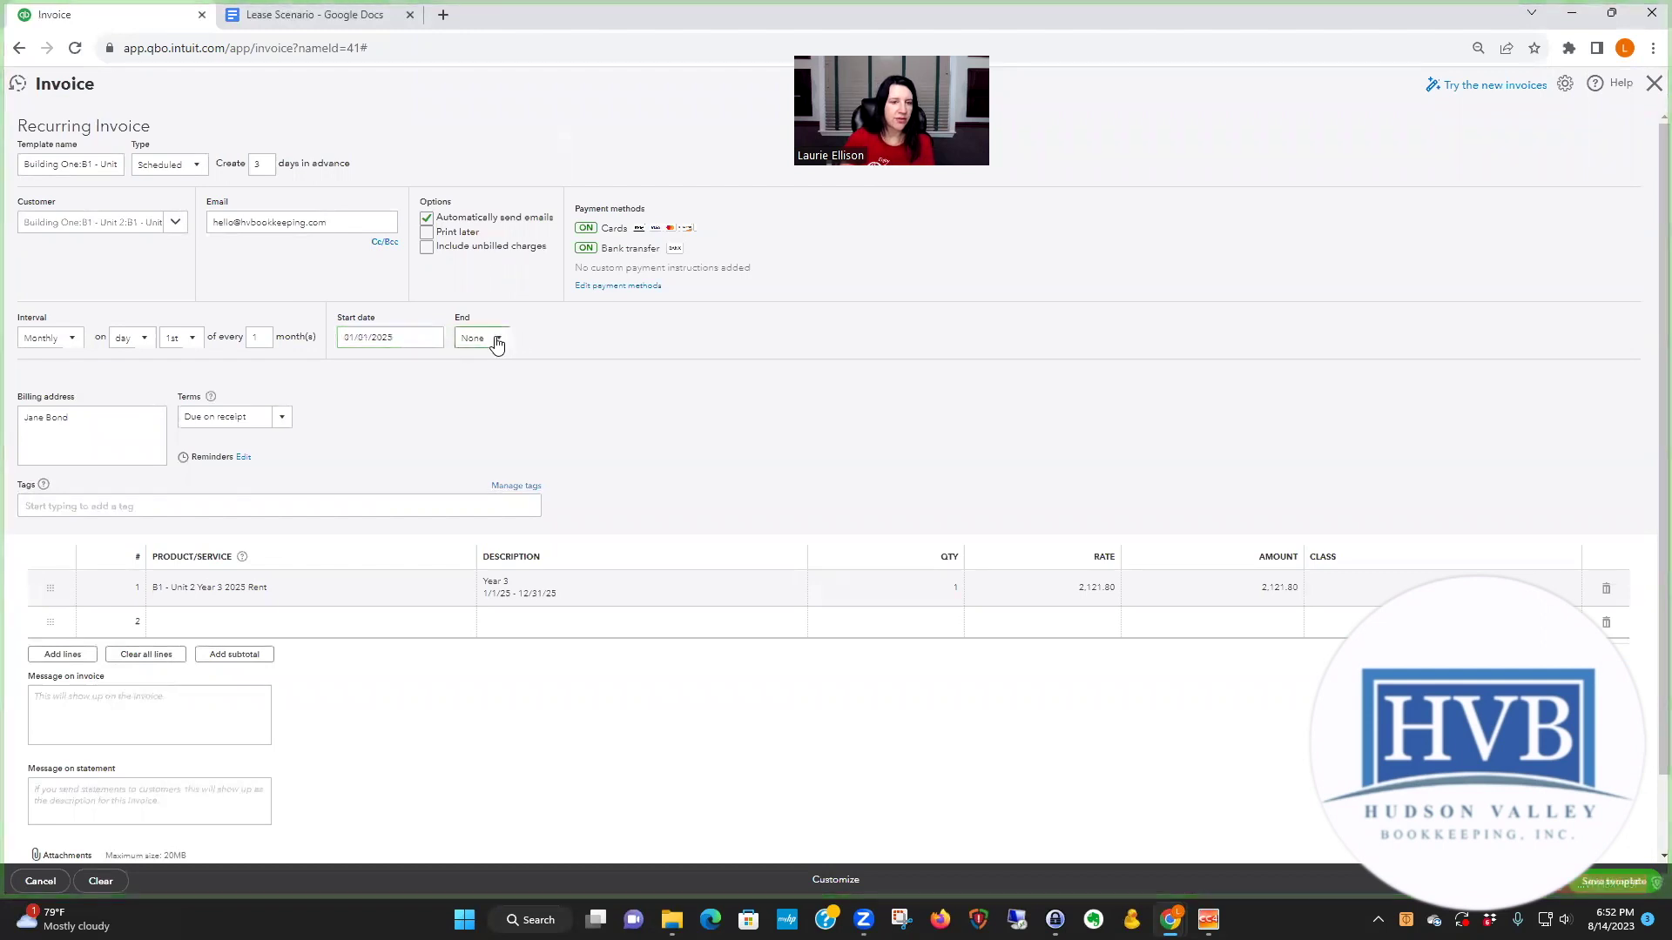
{"action": "left_click", "coordinate": [498, 340]}
{"action": "left_click", "coordinate": [480, 409]}
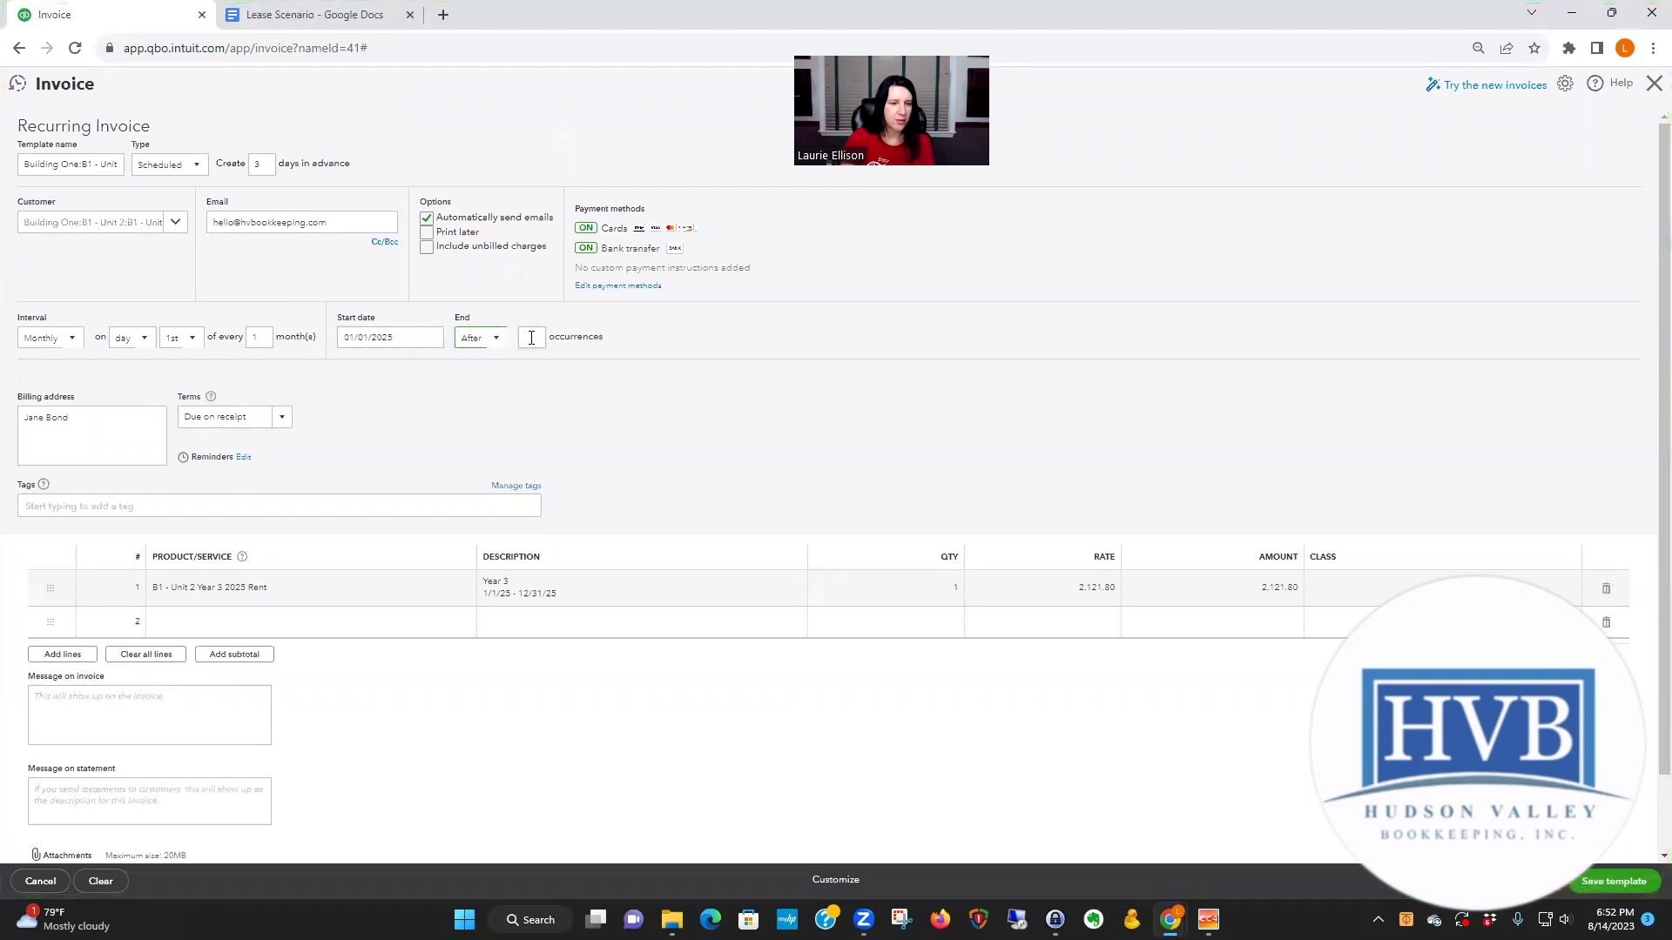
{"action": "type", "text": "12"}
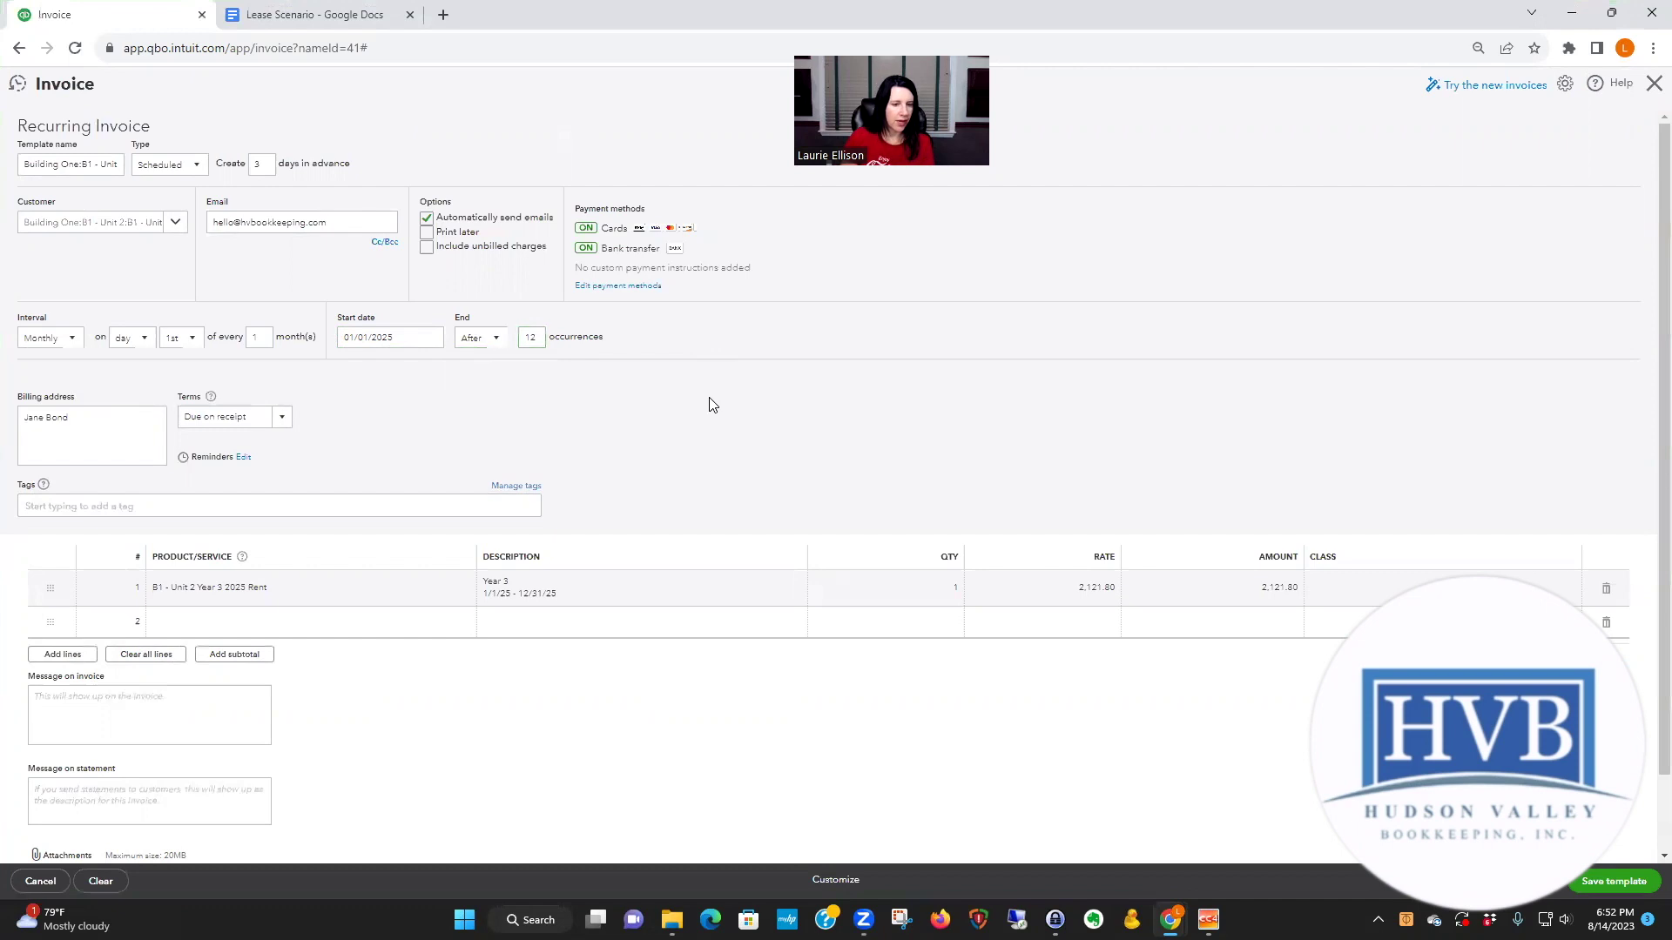
{"action": "left_click", "coordinate": [1609, 884]}
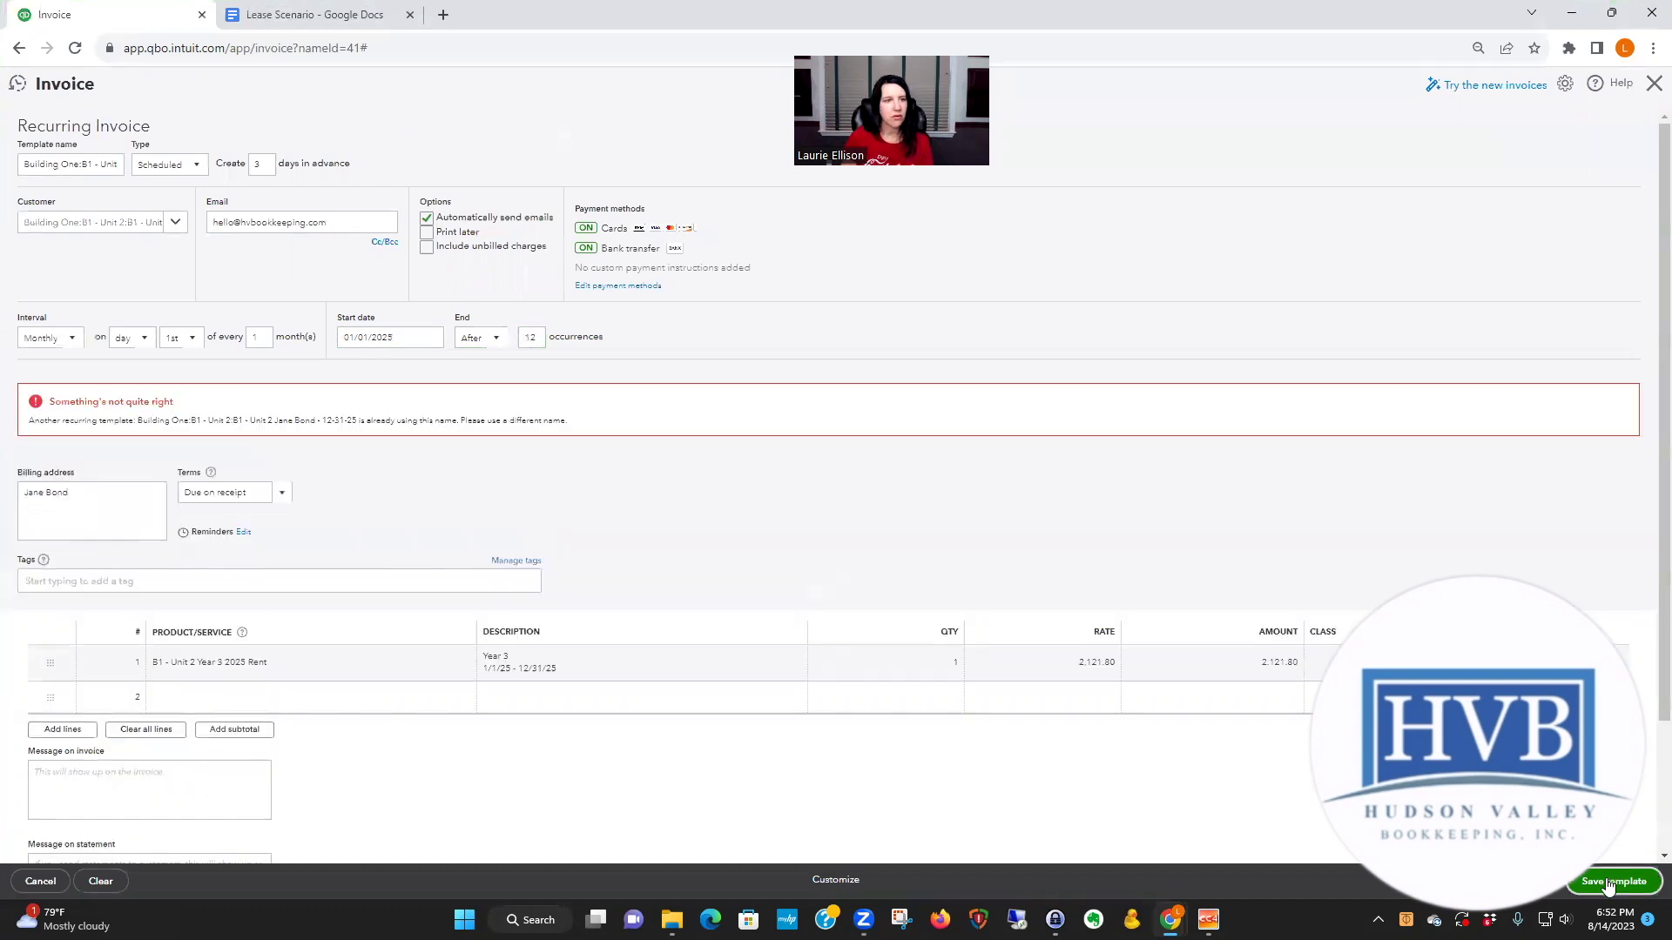
- Prefix the template name with 2025 and save the recurring template
{"action": "left_click", "coordinate": [29, 163]}
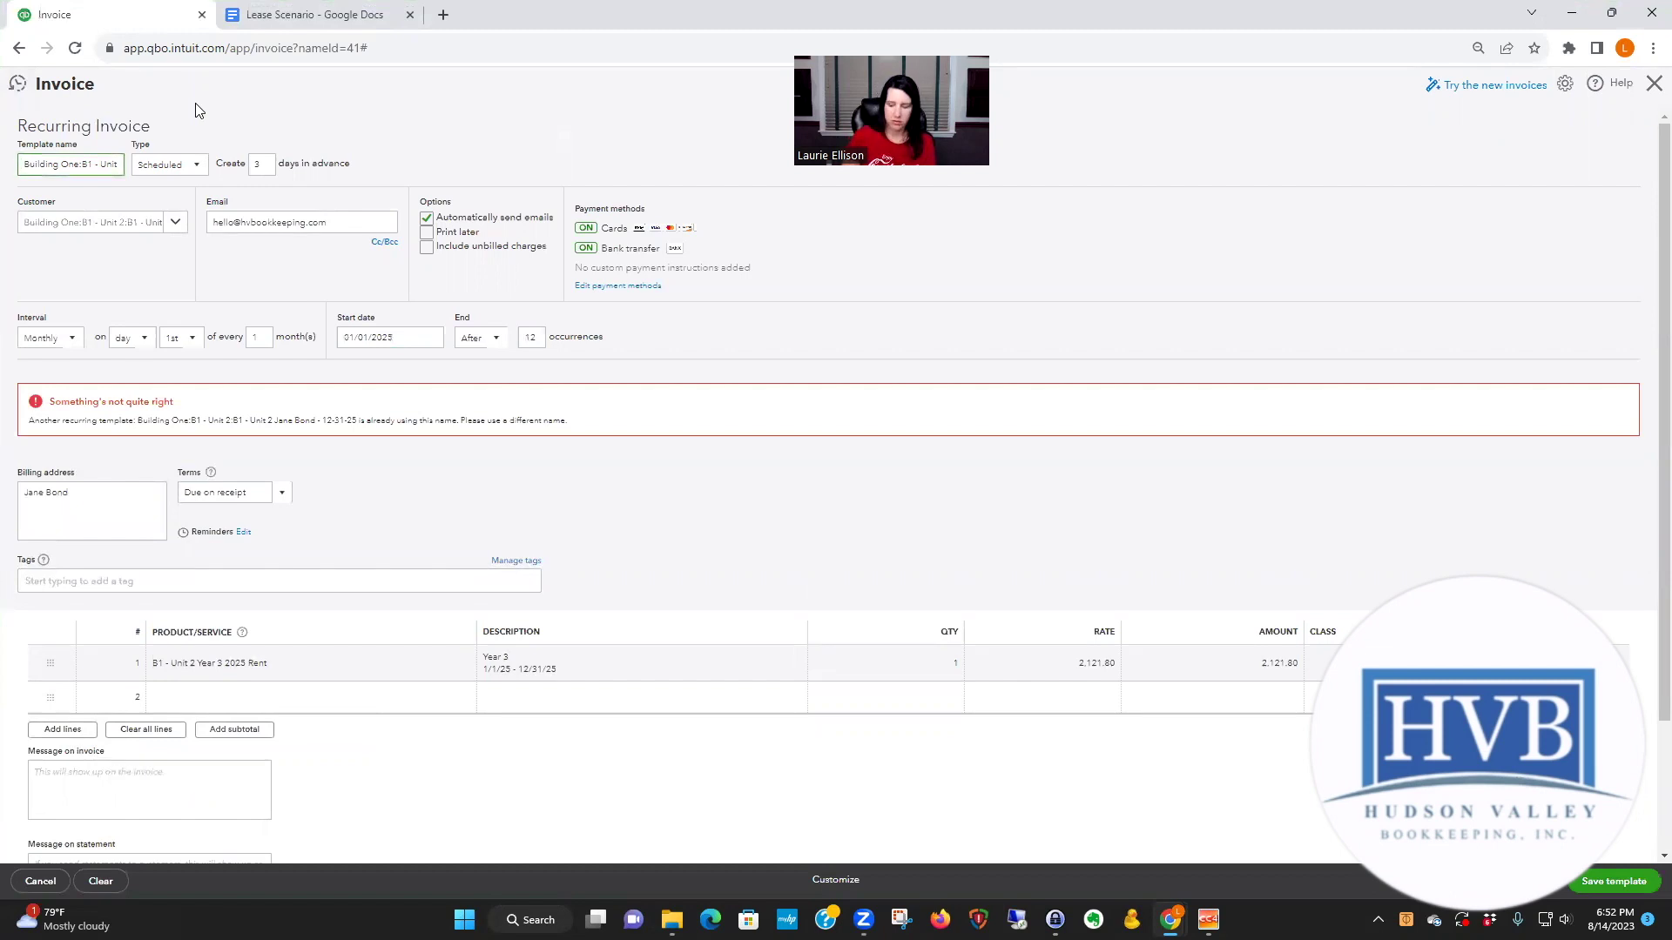
{"action": "type", "text": "2025"}
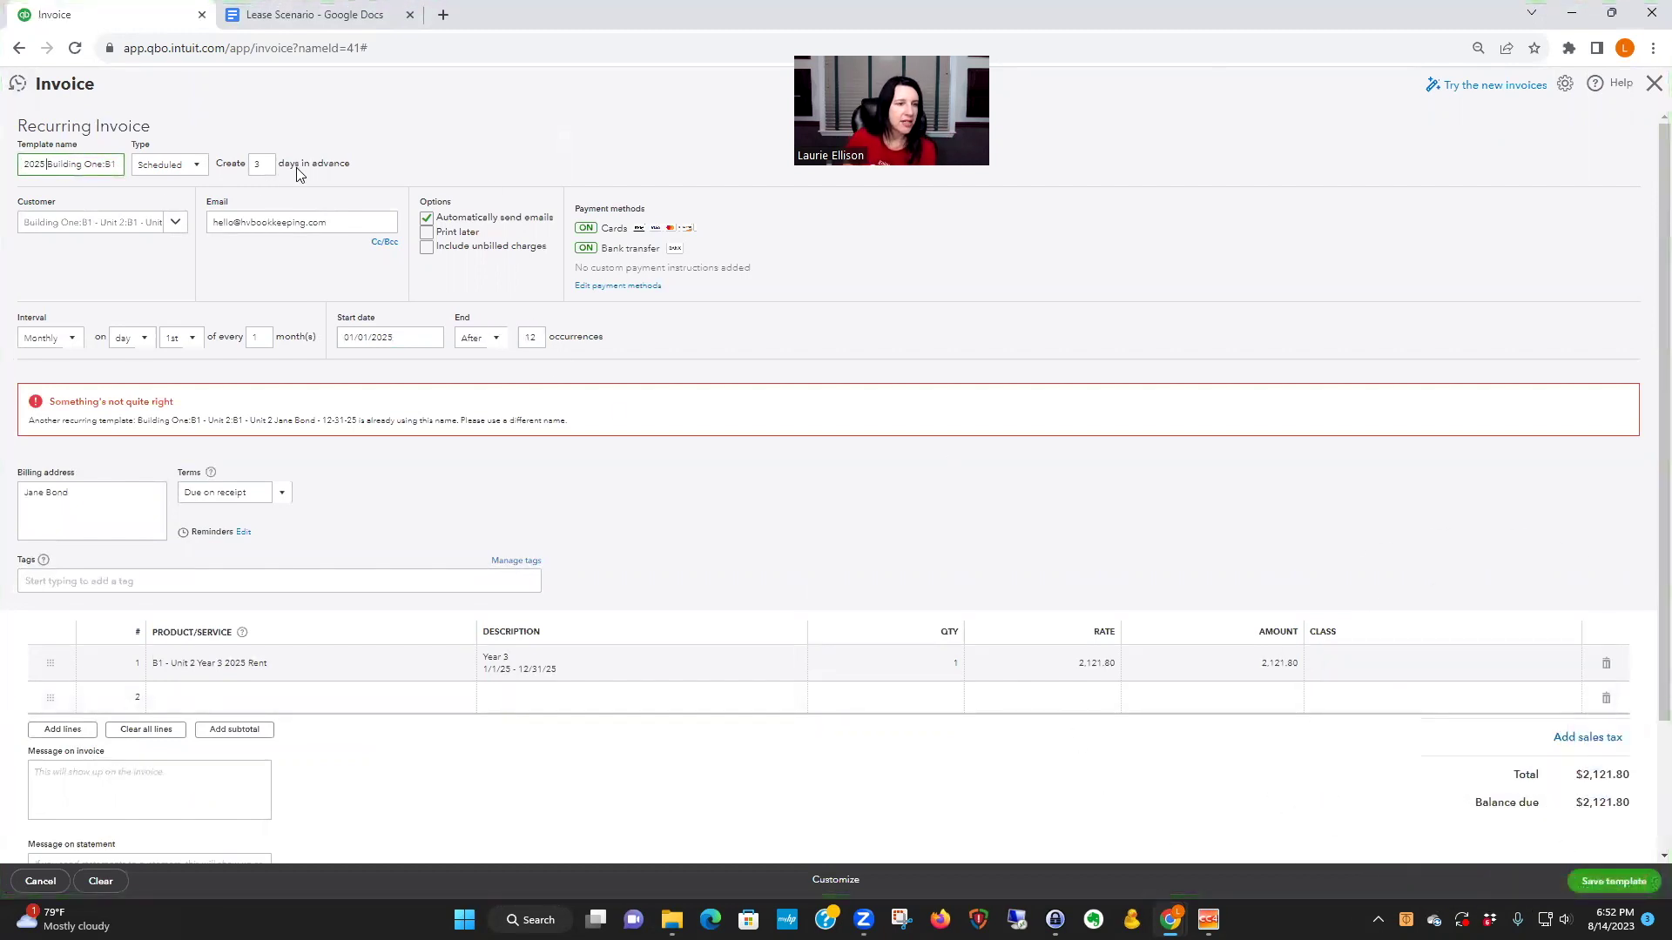
{"action": "left_click", "coordinate": [1624, 883]}
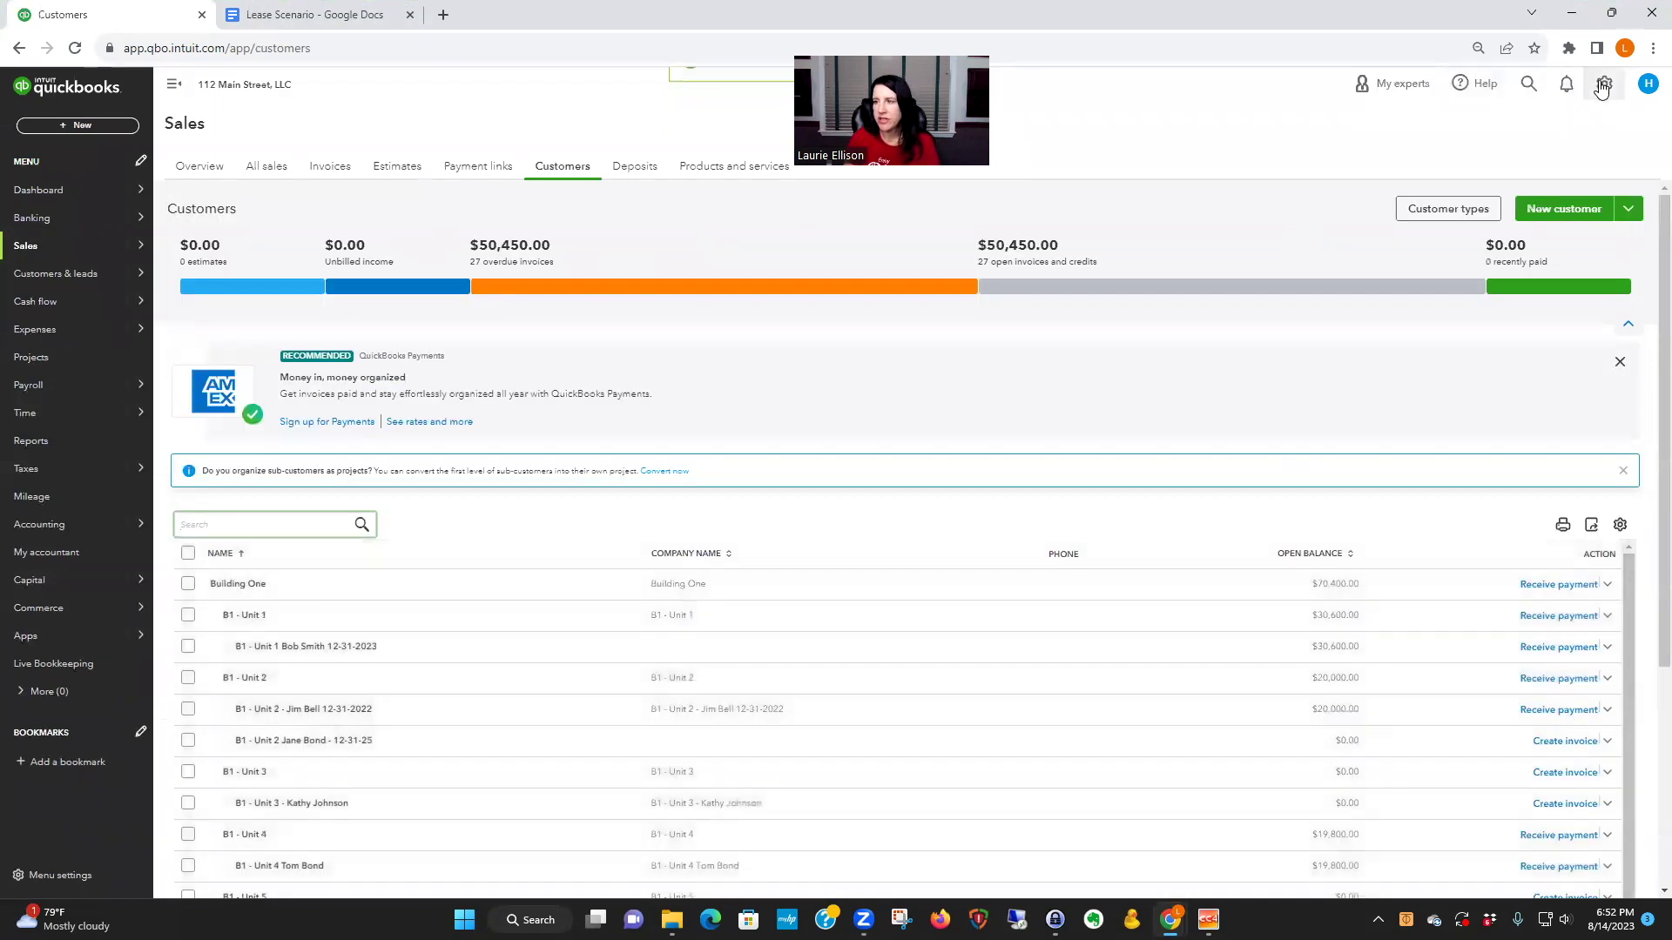
- Open Recurring Transactions, widen the Template Name column, and open the Building Two Unit 1A template
{"action": "left_click", "coordinate": [1603, 87]}
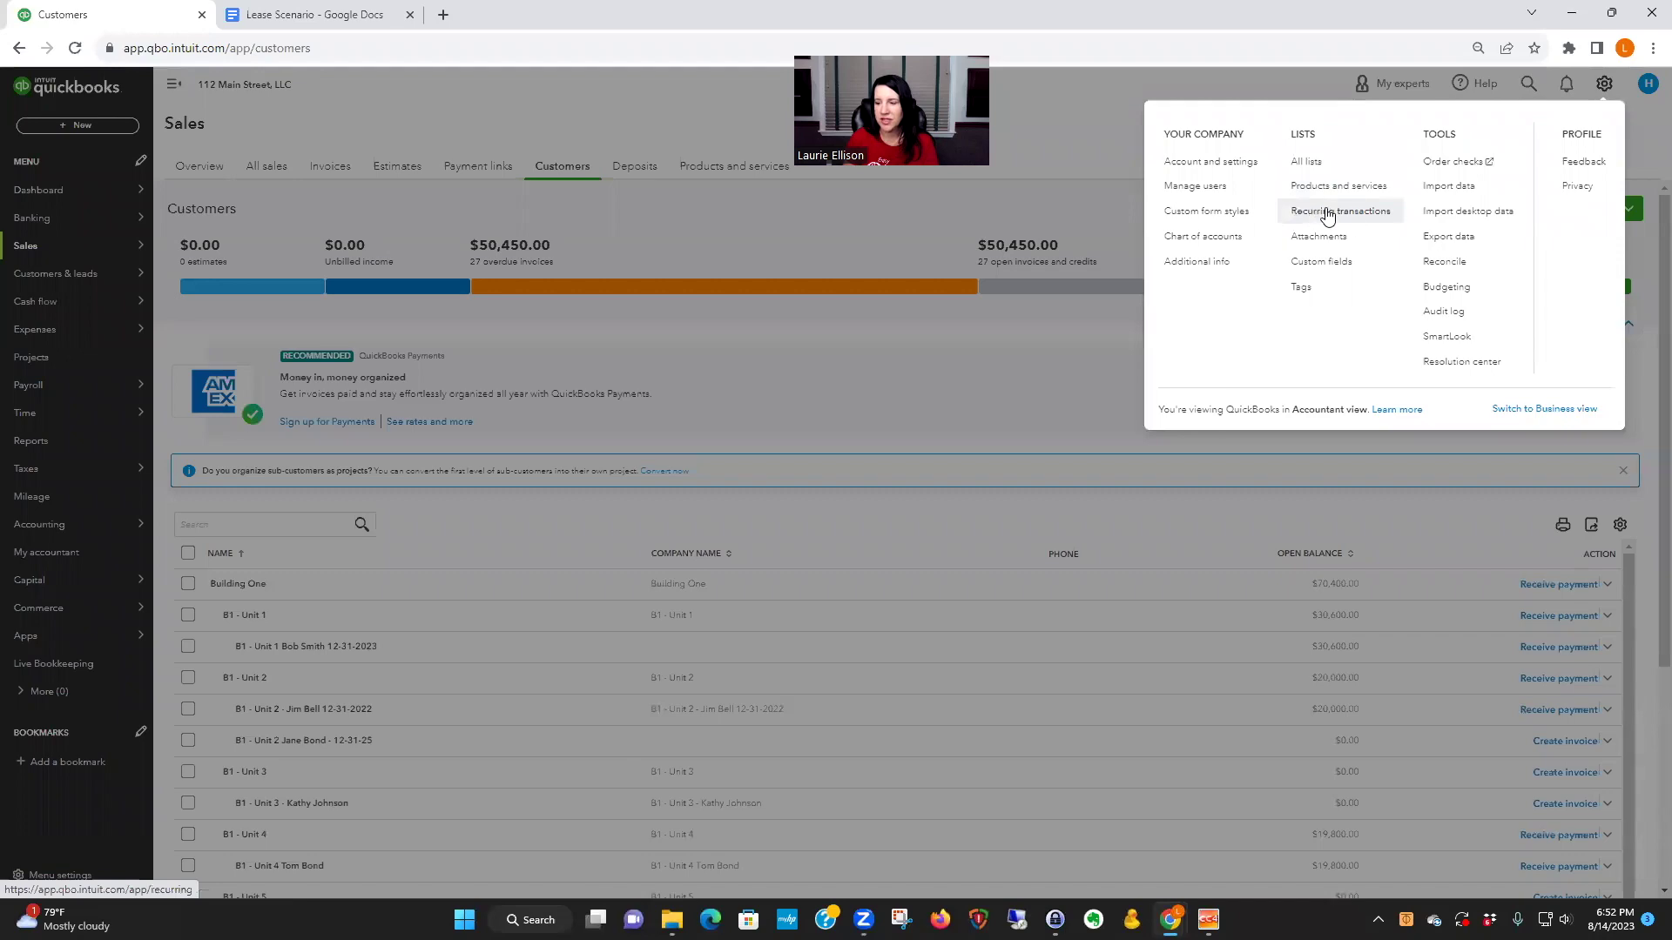
{"action": "left_click", "coordinate": [1327, 214]}
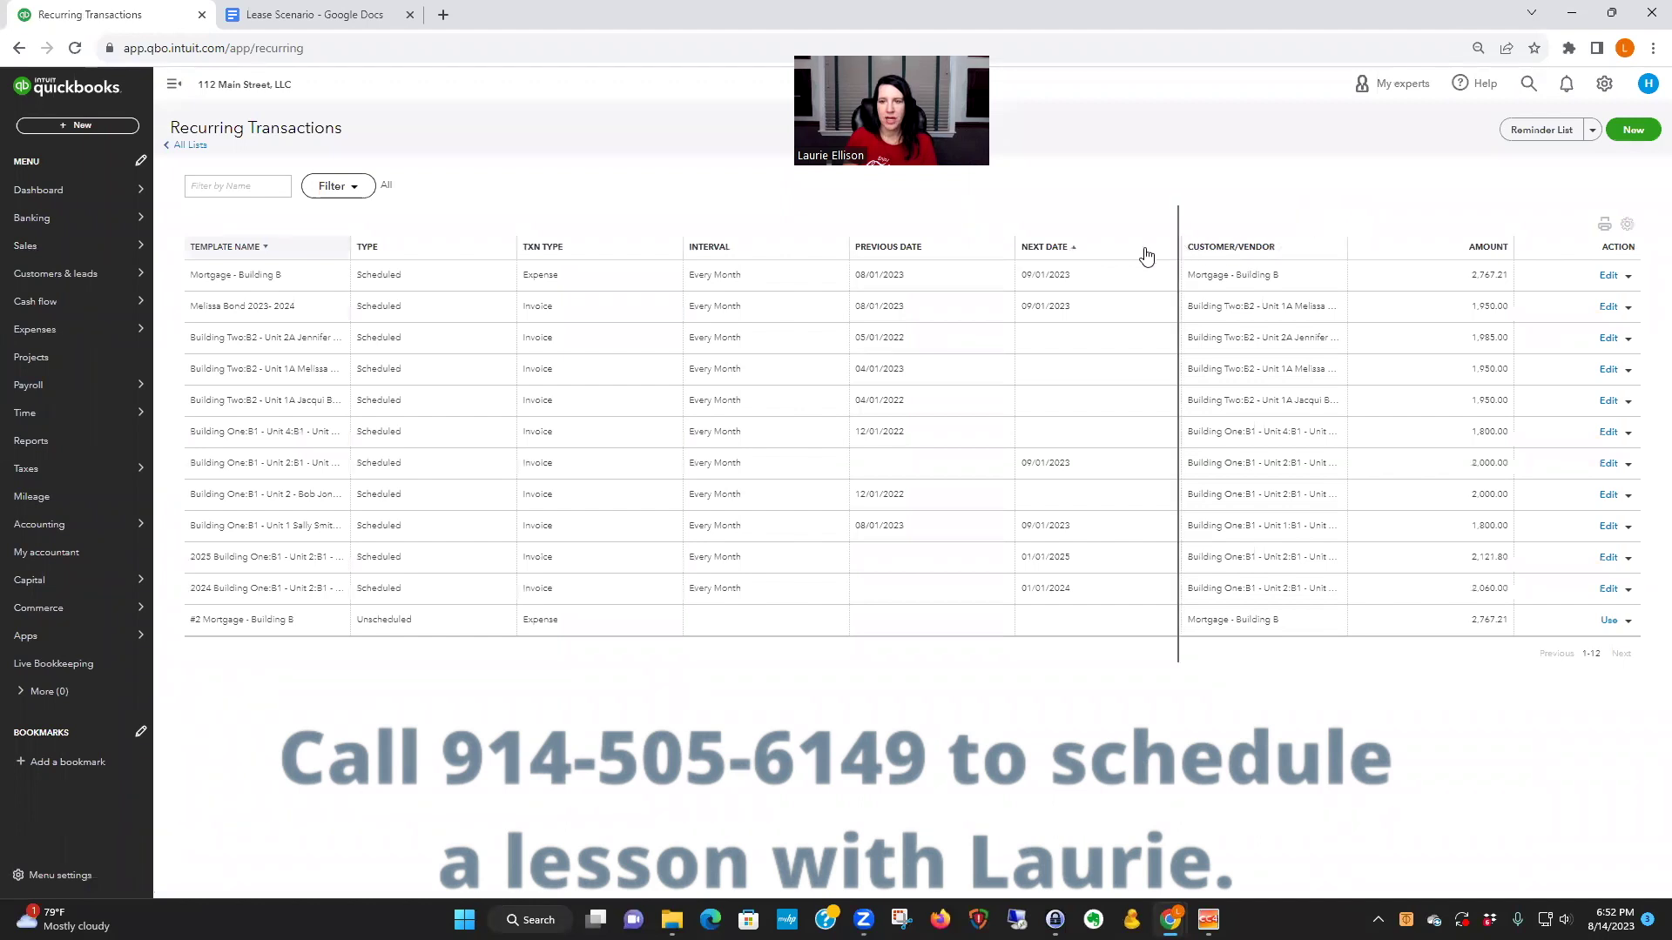
{"action": "left_click_drag", "start_coordinate": [1145, 256], "coordinate": [1118, 259]}
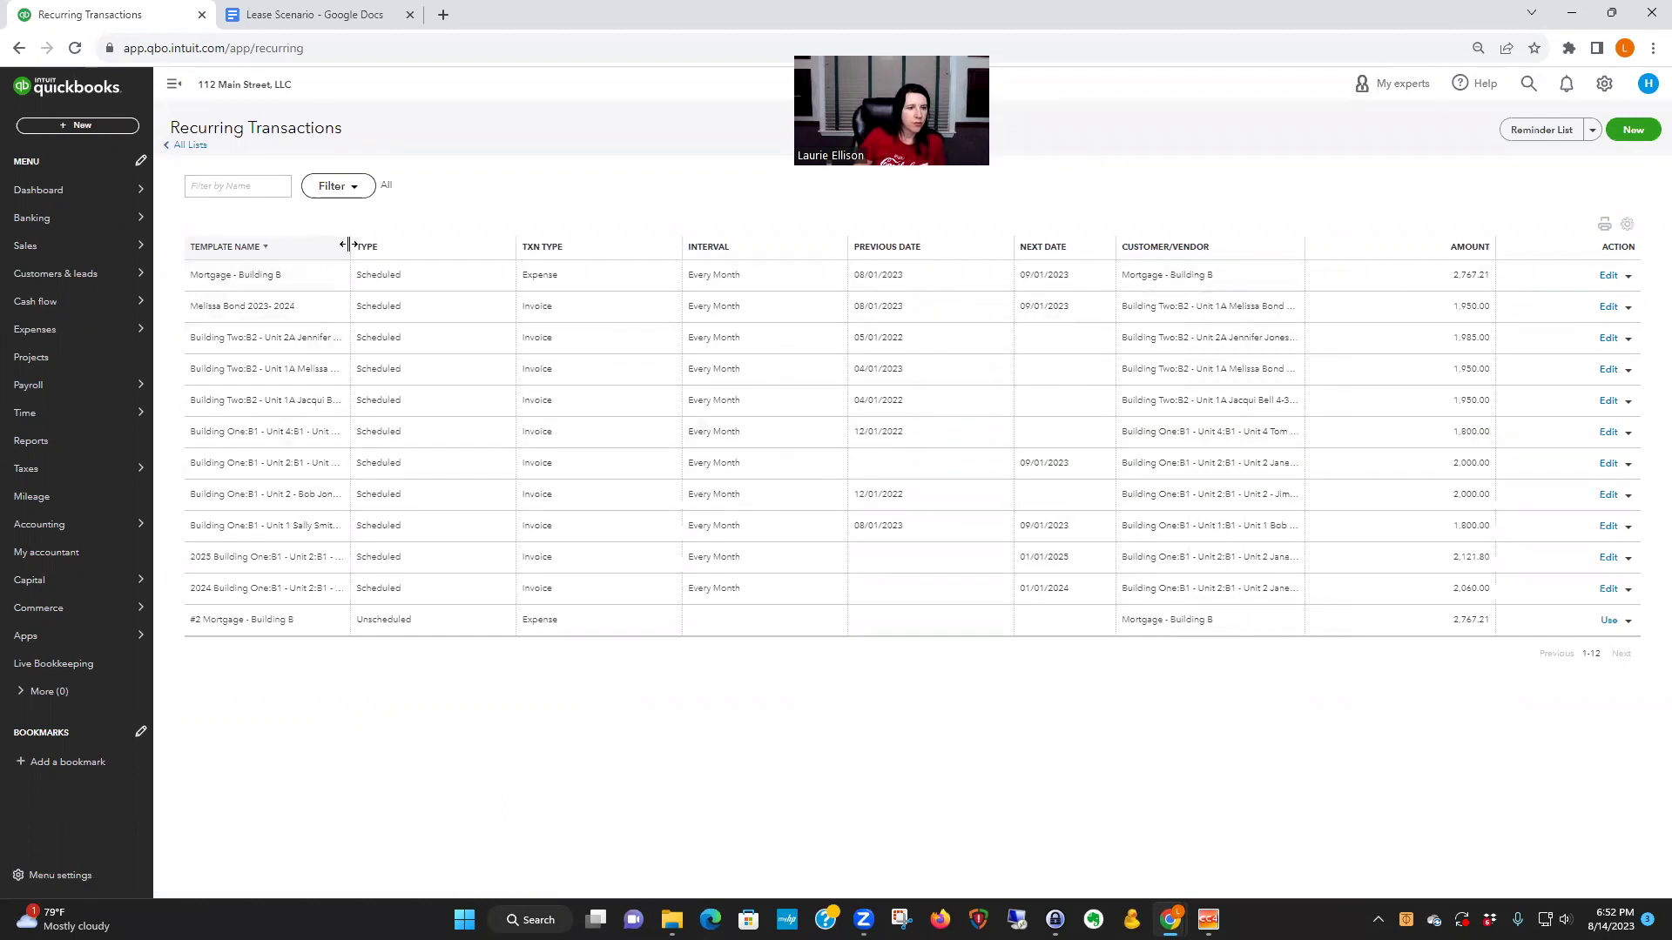
{"action": "left_click_drag", "start_coordinate": [348, 245], "coordinate": [422, 246]}
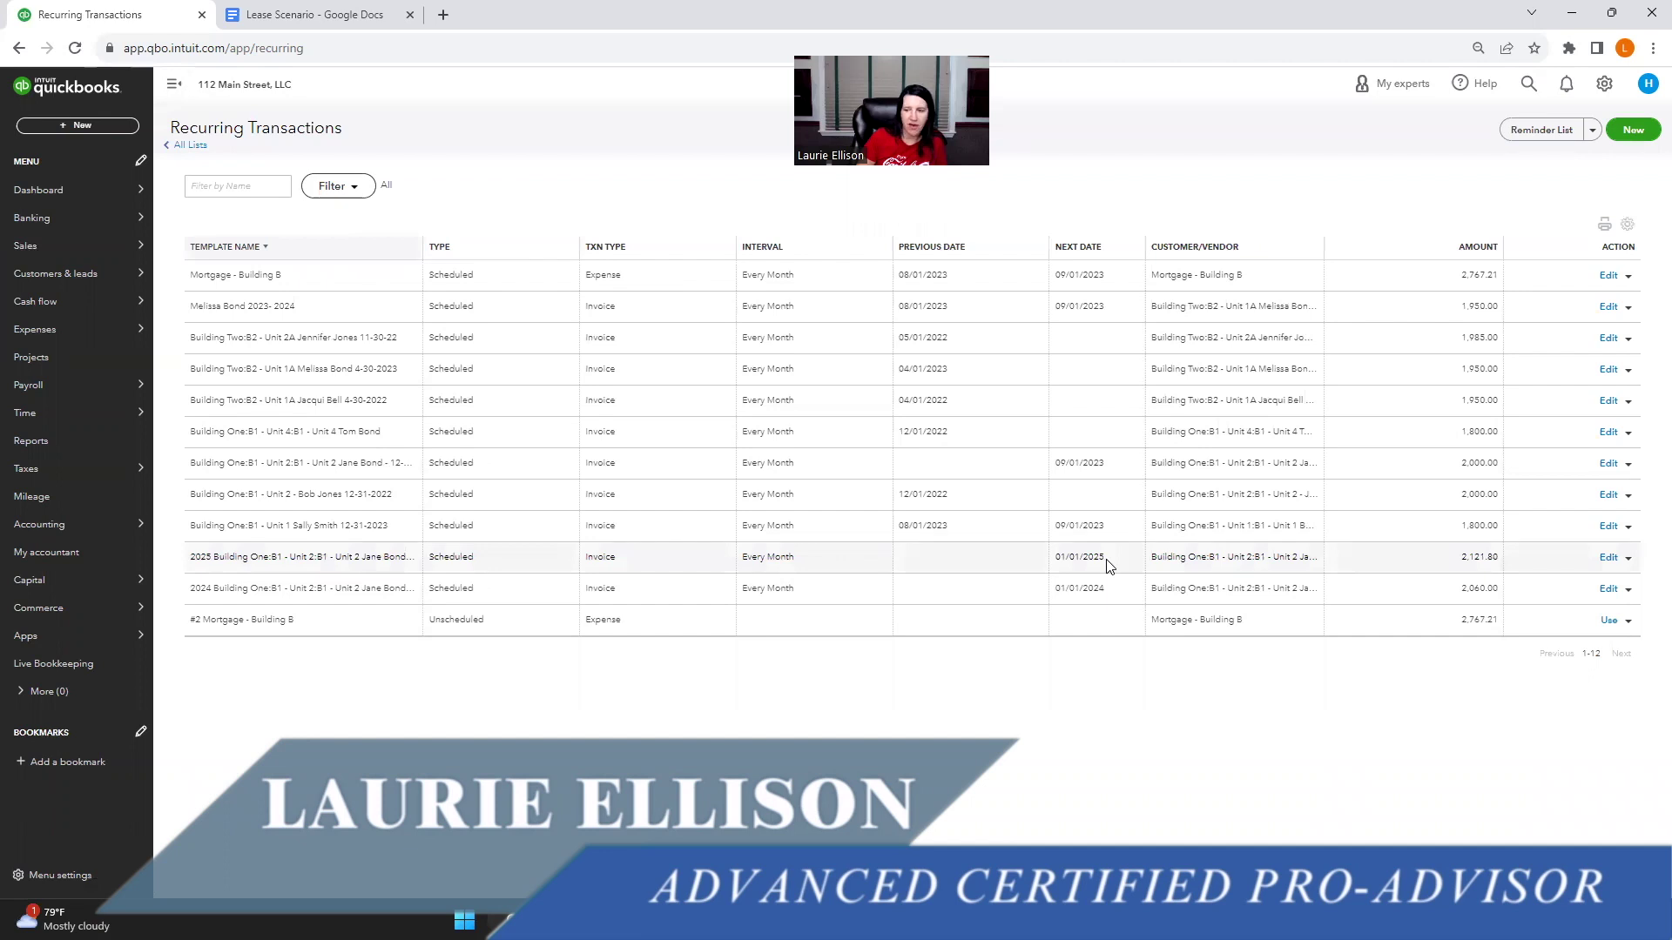
{"action": "left_click", "coordinate": [1608, 558]}
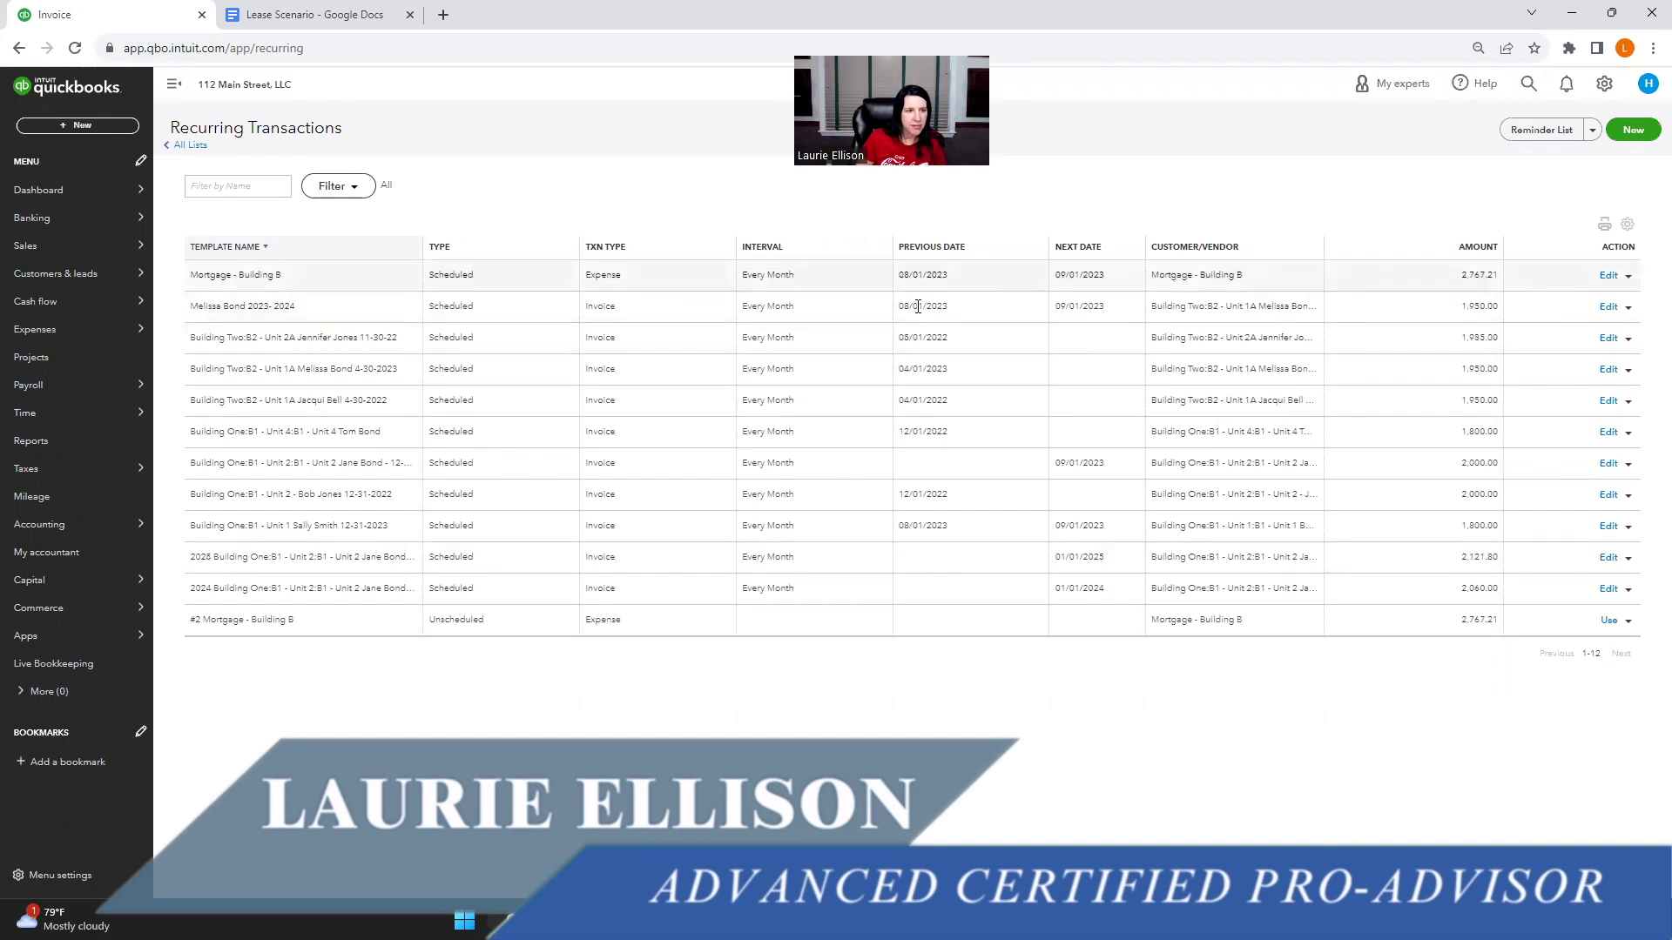
{"action": "left_click", "coordinate": [1608, 310]}
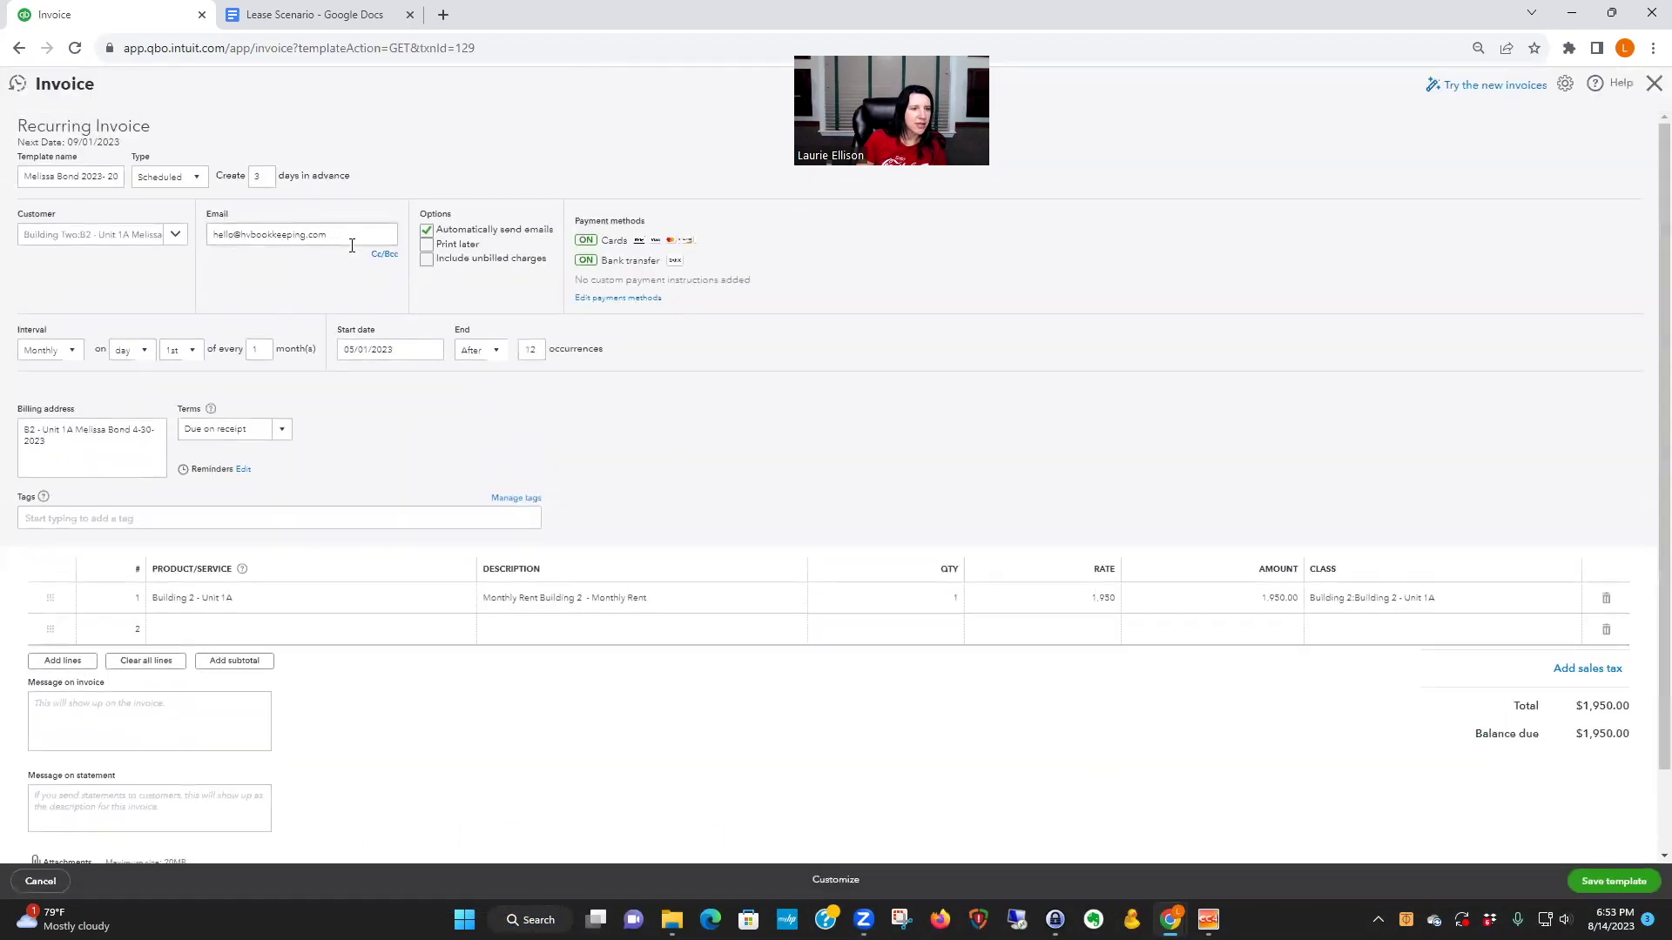
{"action": "left_click", "coordinate": [40, 882]}
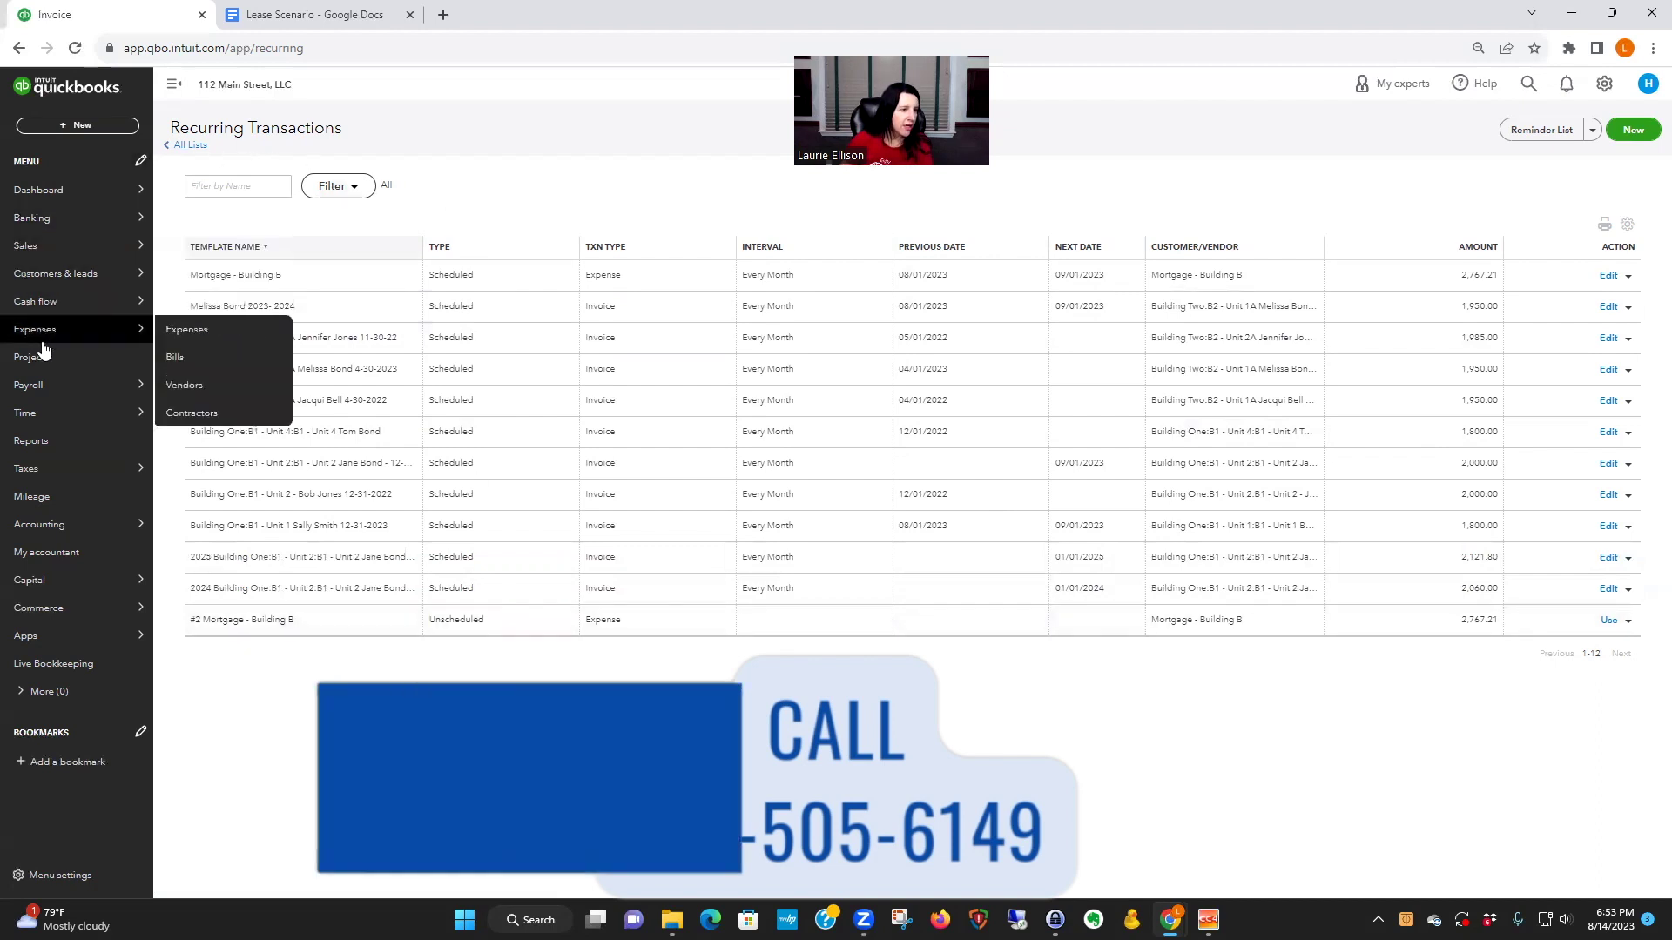
{"action": "mouse_move", "coordinate": [49, 246]}
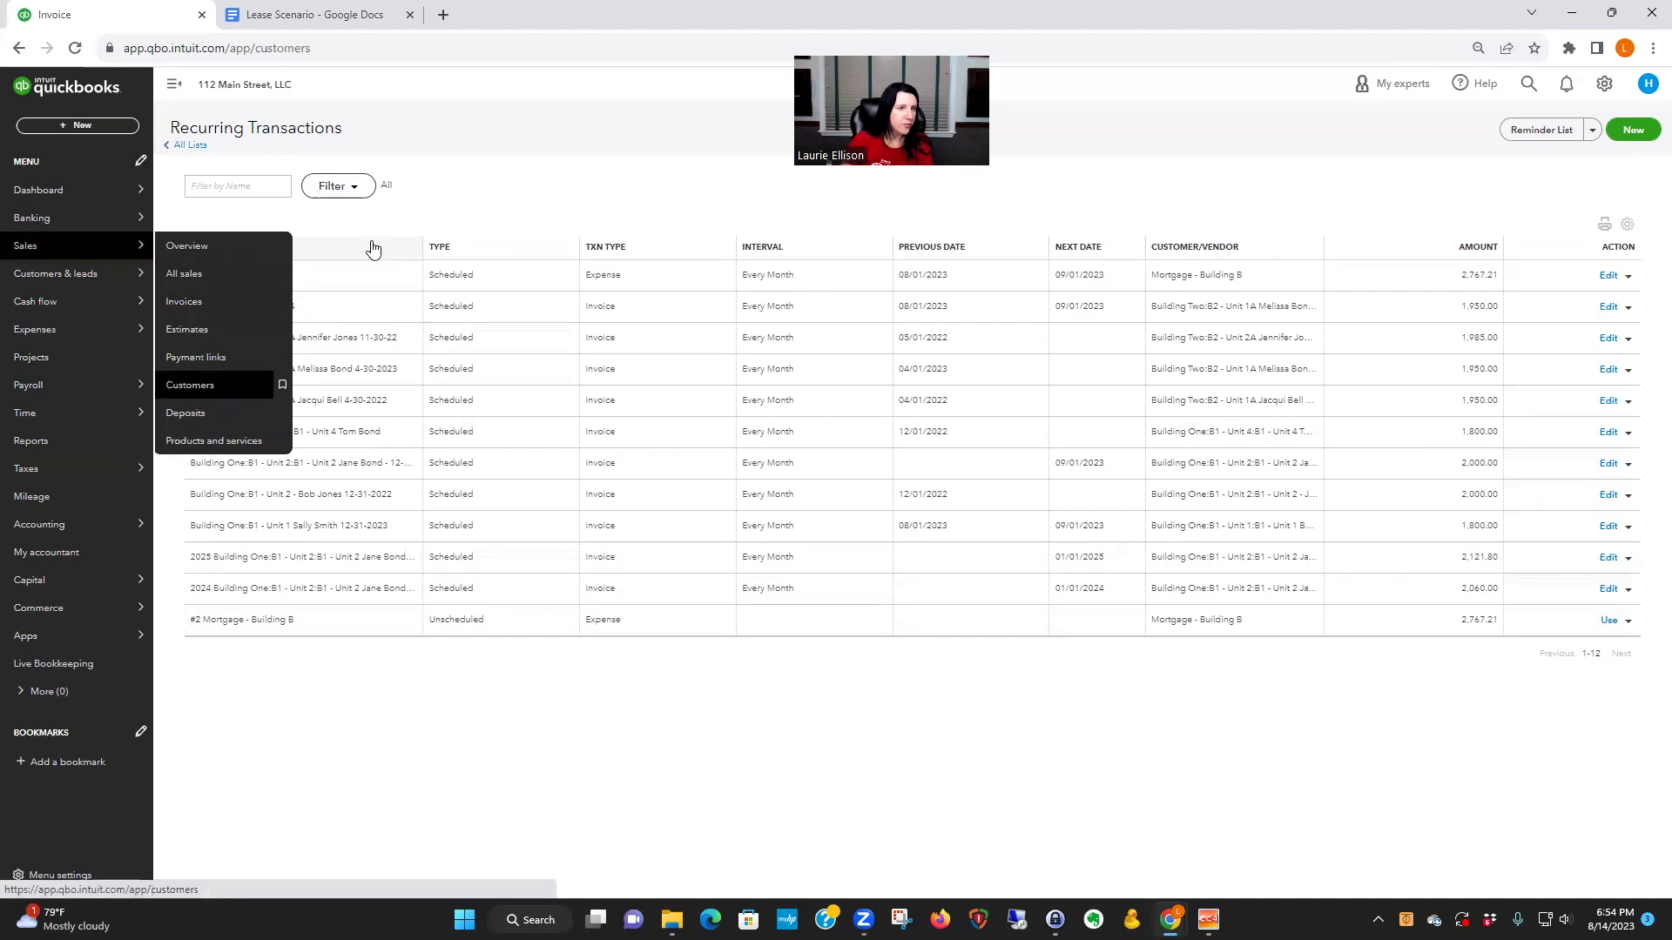
- Open Customers under Sales and scroll down to the Building One units
{"action": "left_click", "coordinate": [190, 384]}
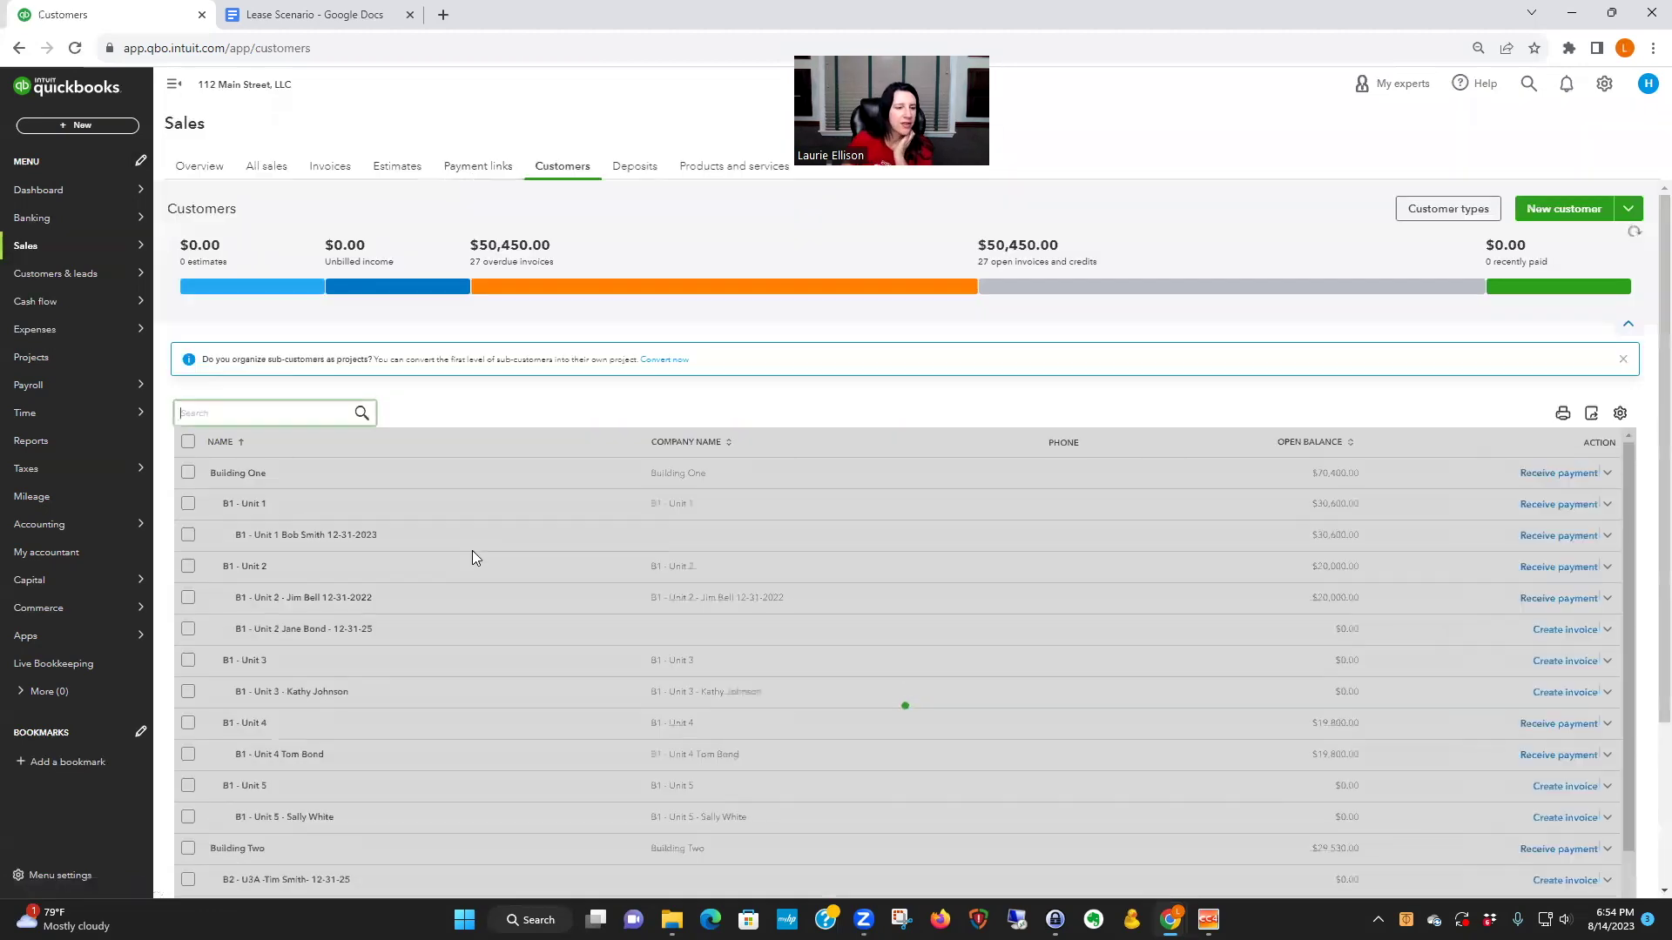
{"action": "scroll", "coordinate": [451, 601], "scroll_direction": "down", "scroll_amount": 1}
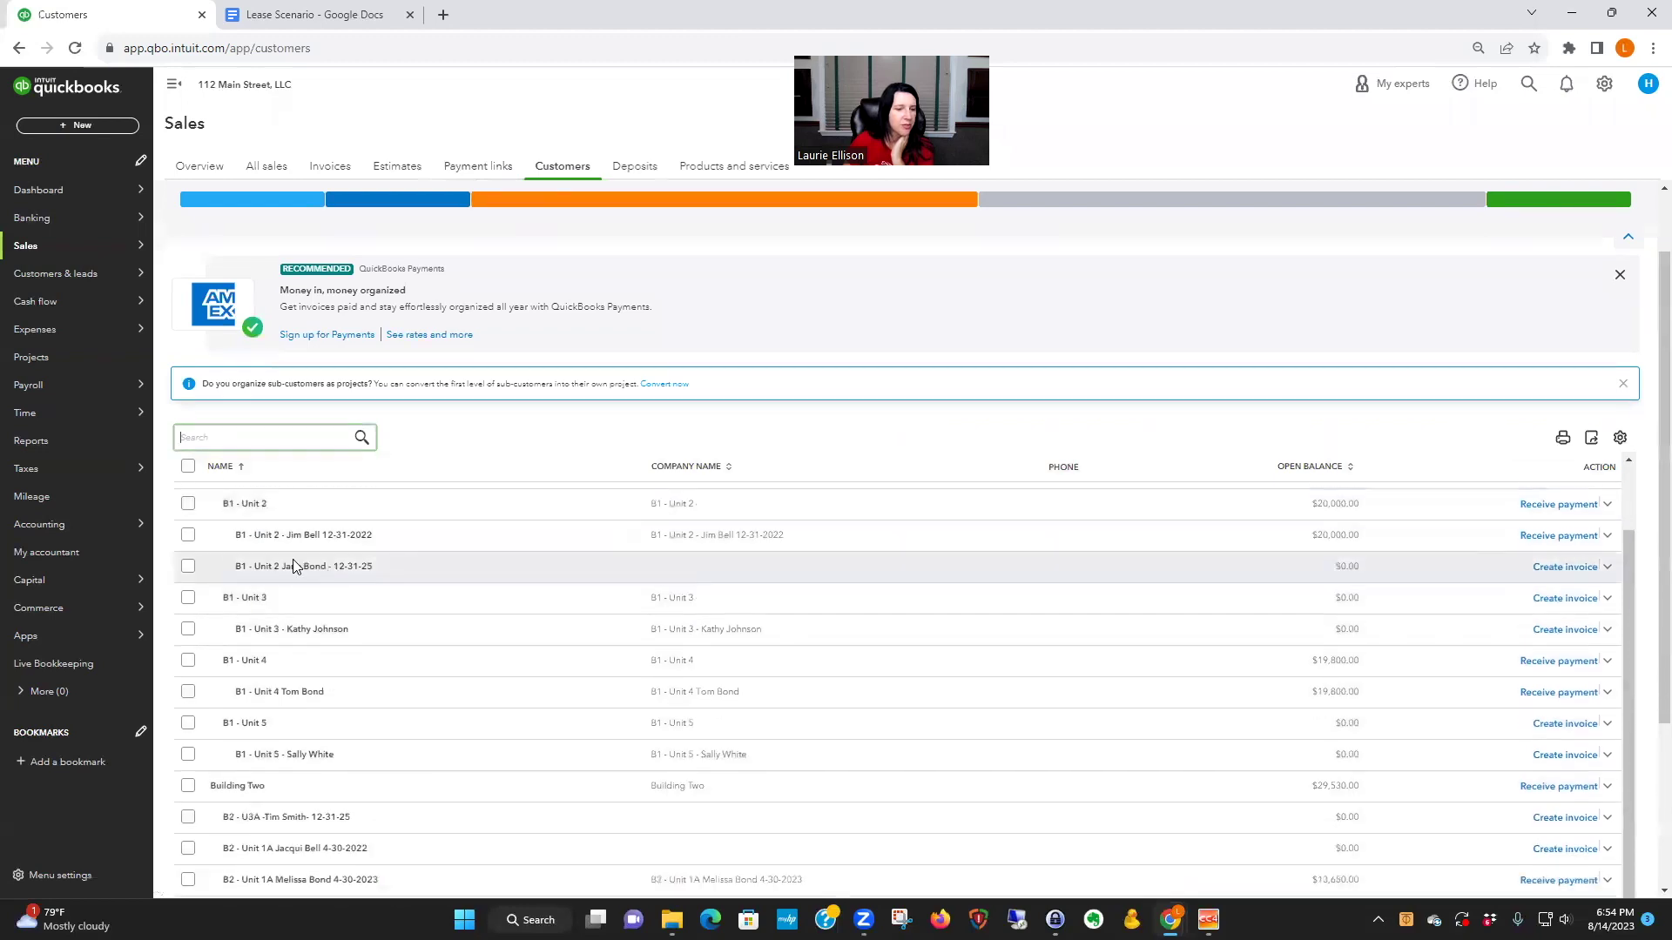